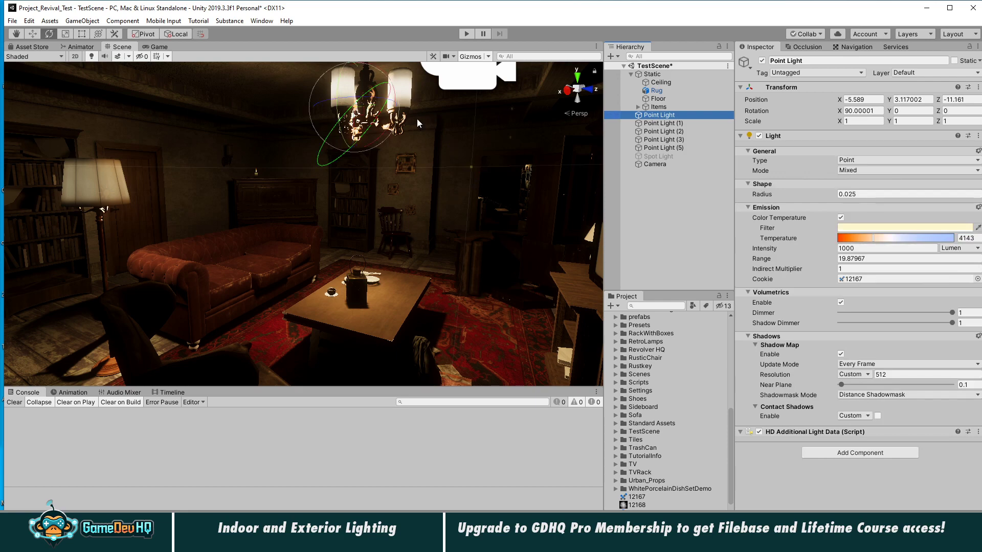
- Try moving the chandelier's Point Light along its Z axis to preview the shadows, and inspect Point Light (1)
drag(394, 102, 283, 113)
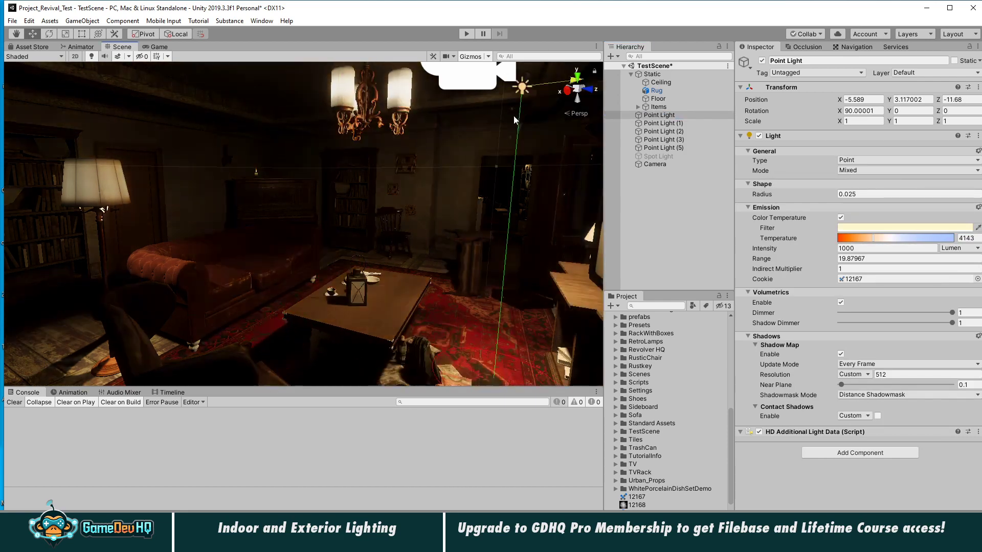
click(663, 124)
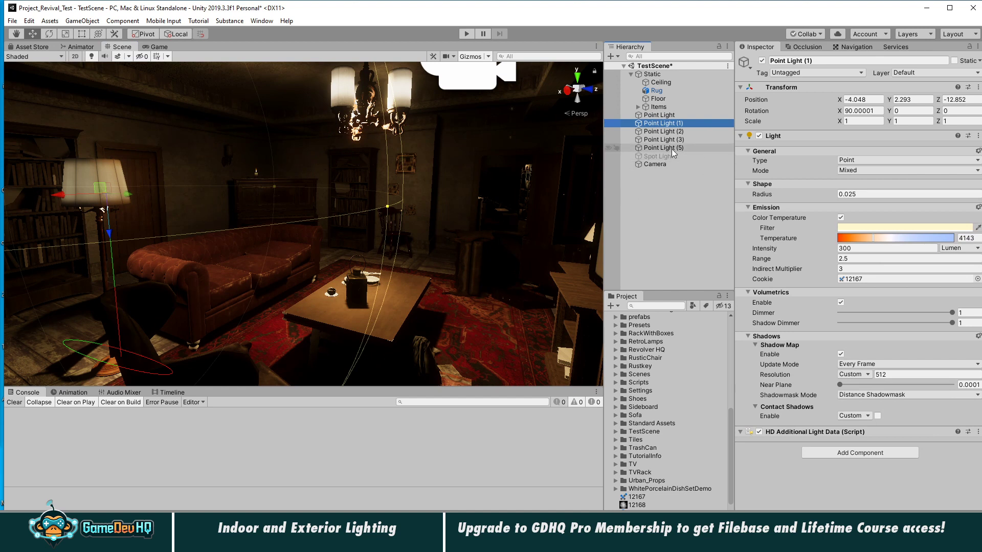
click(673, 210)
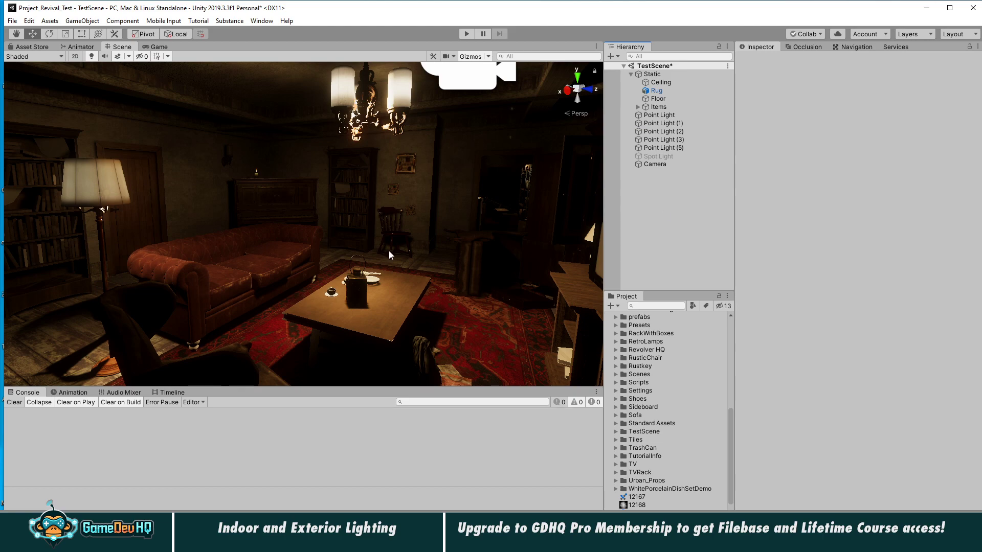
- Examine the lighting and shadows around the sofa, coffee table and floor lamp from several angles
mouse_move(388, 255)
right_down()
mouse_move(463, 258)
mouse_move(286, 264)
mouse_move(401, 265)
mouse_move(444, 247)
mouse_move(484, 210)
mouse_move(313, 206)
mouse_move(320, 285)
mouse_move(412, 287)
mouse_move(384, 325)
mouse_move(487, 351)
mouse_move(463, 219)
mouse_move(221, 198)
mouse_move(327, 247)
mouse_move(247, 256)
mouse_move(434, 259)
mouse_move(180, 253)
mouse_move(256, 277)
right_up()
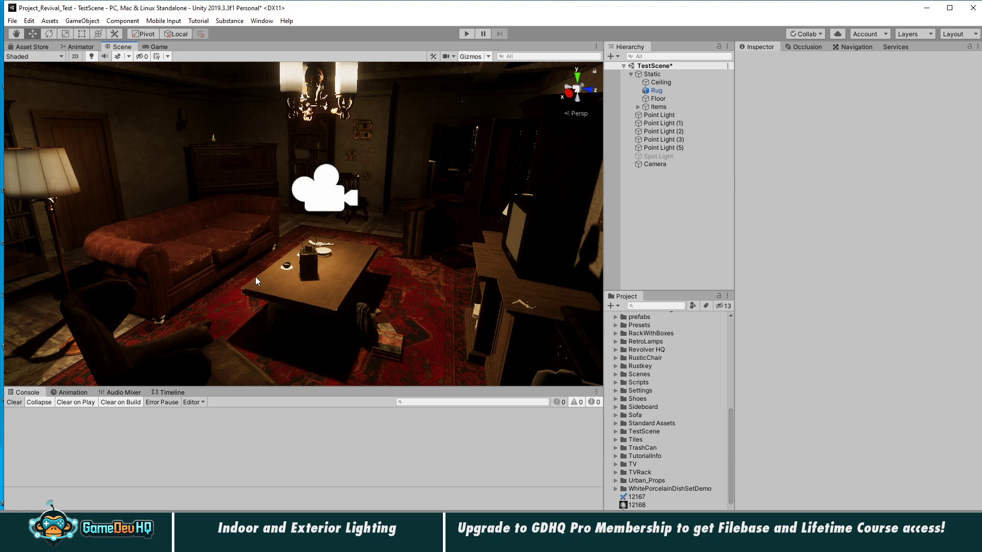
alt+drag(348, 285, 276, 267)
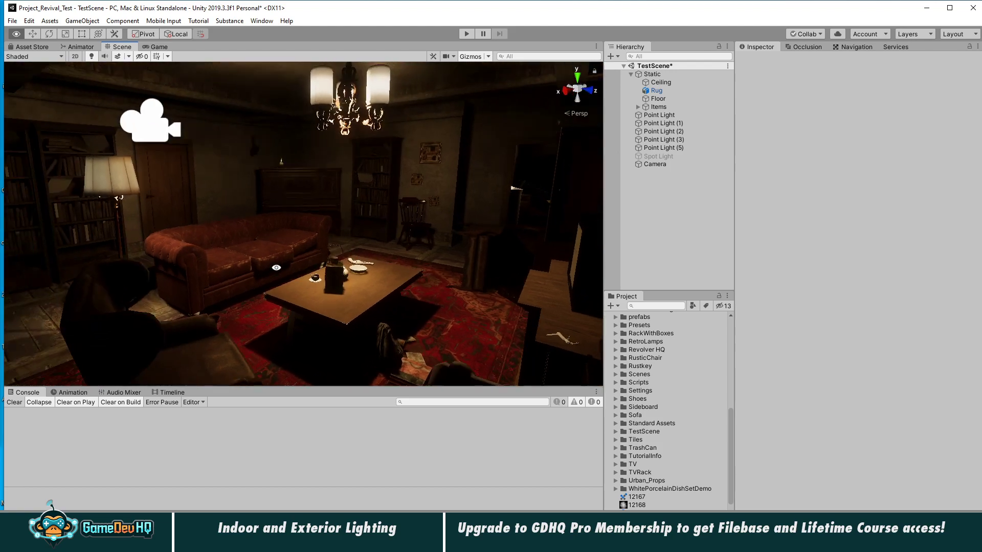
alt+right_drag(281, 267, 373, 253)
mouse_move(373, 252)
alt+mouse_down()
mouse_move(649, 207)
mouse_move(627, 193)
mouse_move(396, 230)
mouse_move(387, 205)
mouse_move(379, 254)
mouse_move(469, 240)
mouse_move(416, 249)
mouse_move(429, 308)
mouse_move(406, 303)
alt+mouse_up()
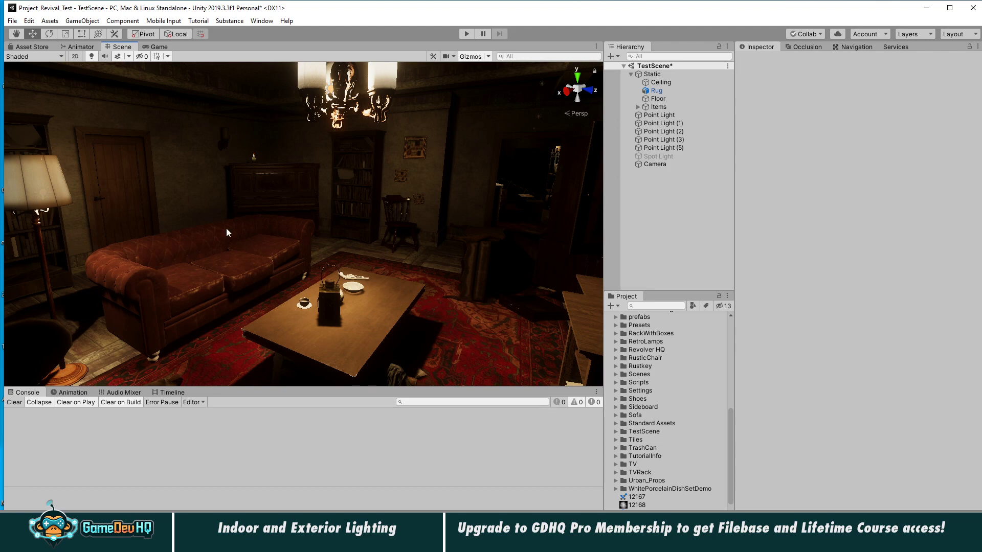
mouse_move(235, 225)
right_down()
mouse_move(317, 224)
mouse_move(288, 232)
mouse_move(313, 202)
mouse_move(323, 205)
right_up()
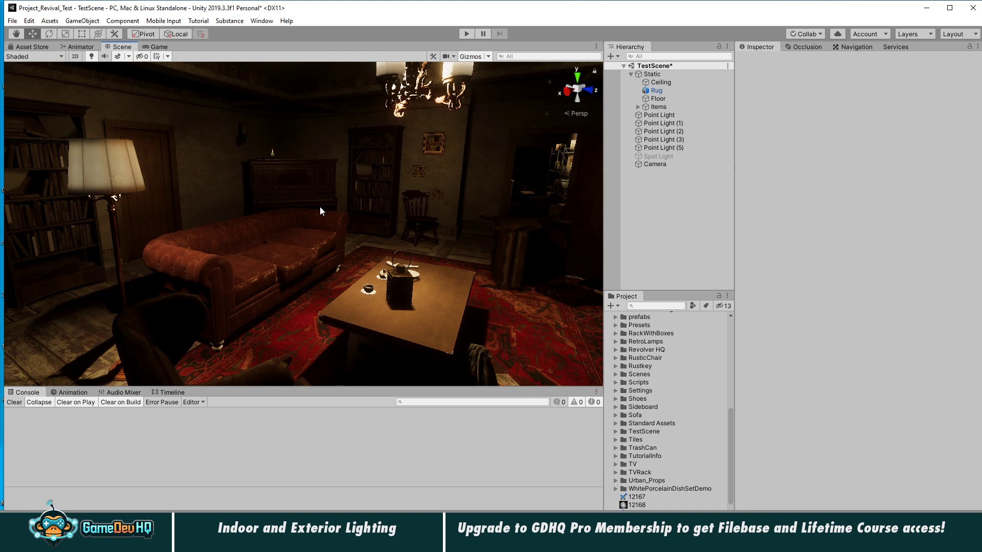
mouse_move(320, 207)
right_down()
mouse_move(335, 255)
mouse_move(322, 211)
right_up()
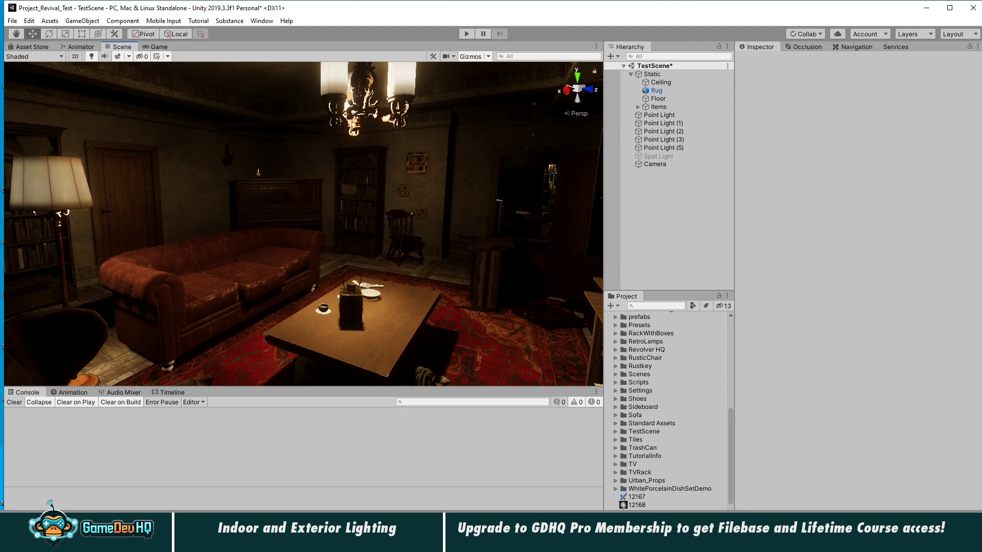
- Dock the Lighting window beside the Inspector and review the available light types and the lightmapping settings
drag(981, 47, 936, 47)
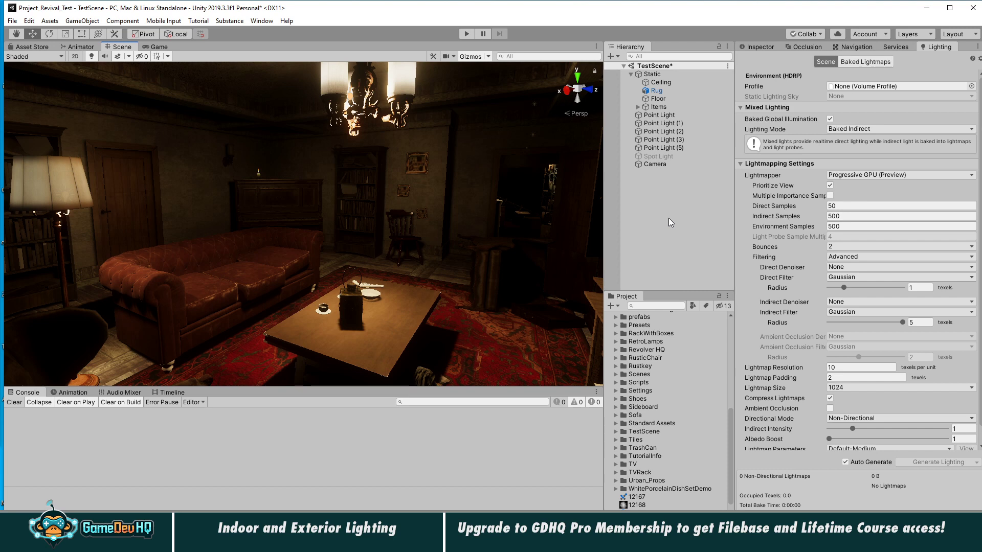
click(612, 57)
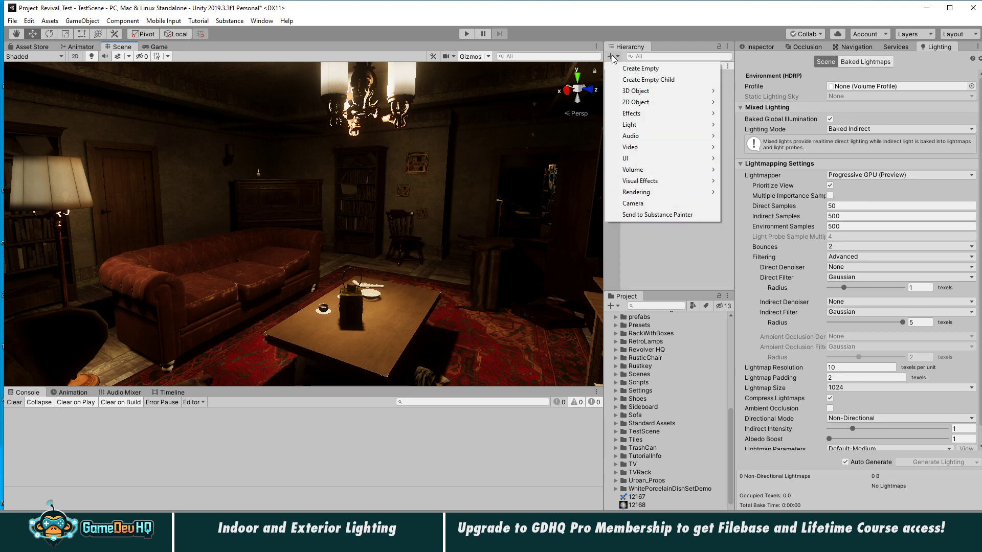
mouse_move(635, 126)
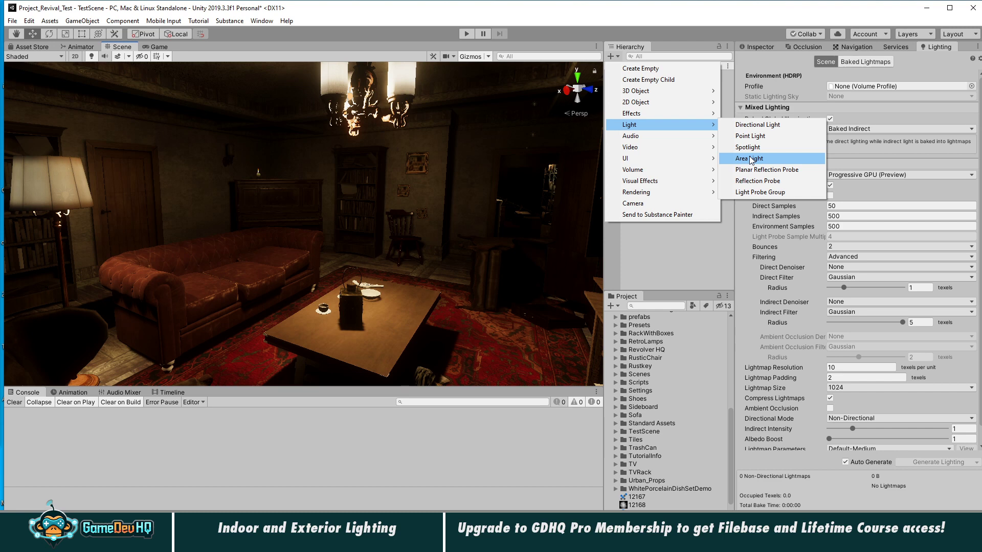
click(659, 259)
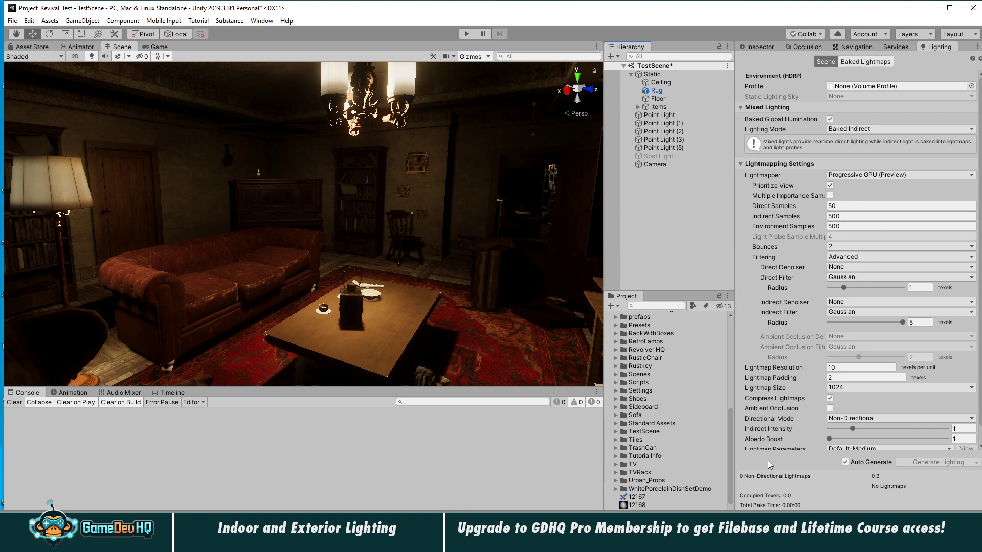
scroll(783, 331, down, 1)
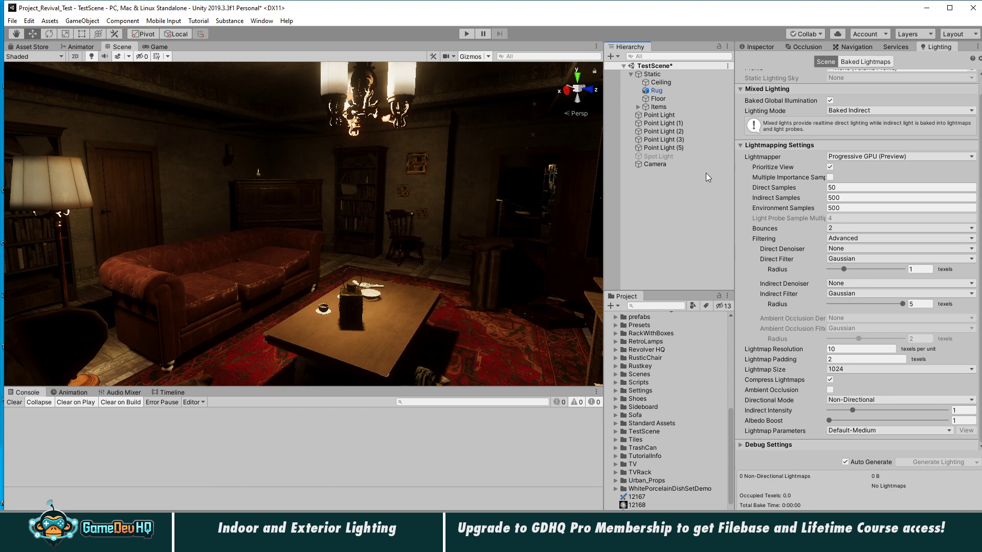
- Inspect the Static group's objects in the room, its static state and the scene's lightmapping settings
click(657, 74)
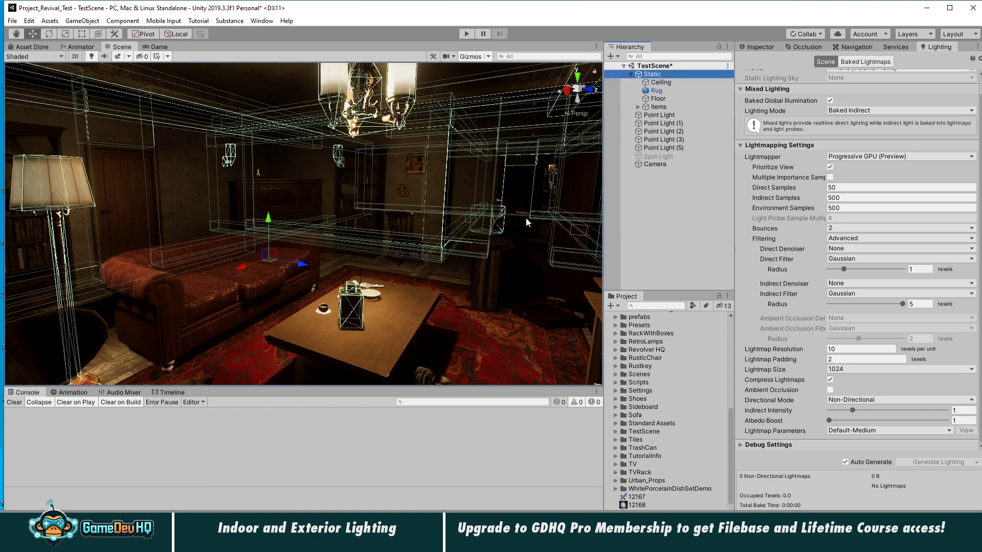
alt+drag(476, 277, 327, 266)
alt+drag(428, 264, 322, 261)
click(755, 47)
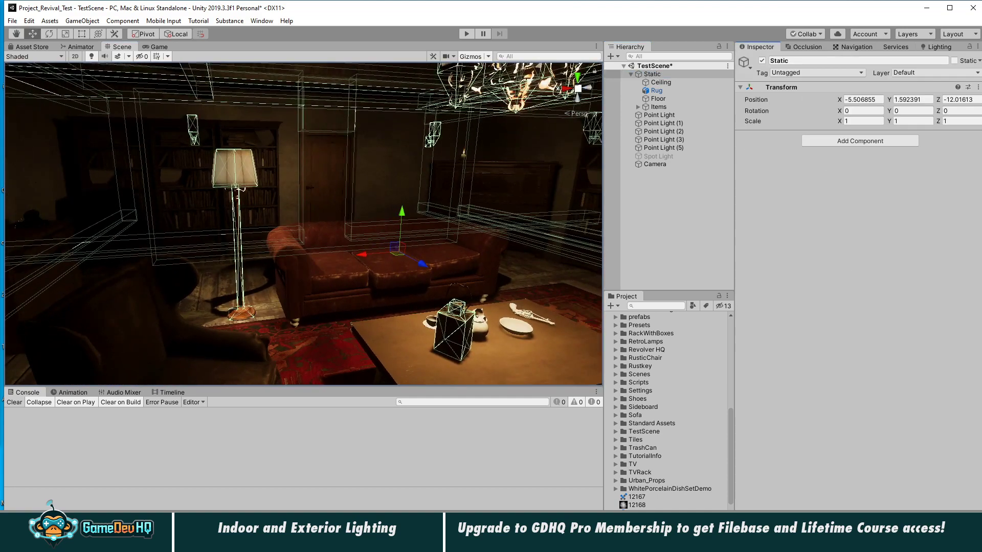
alt+drag(504, 234, 486, 232)
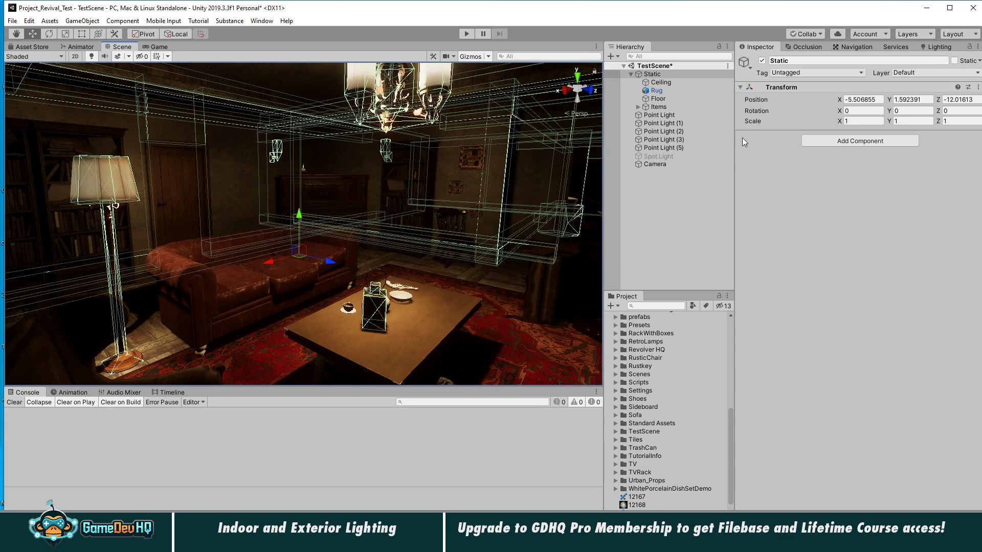
click(938, 47)
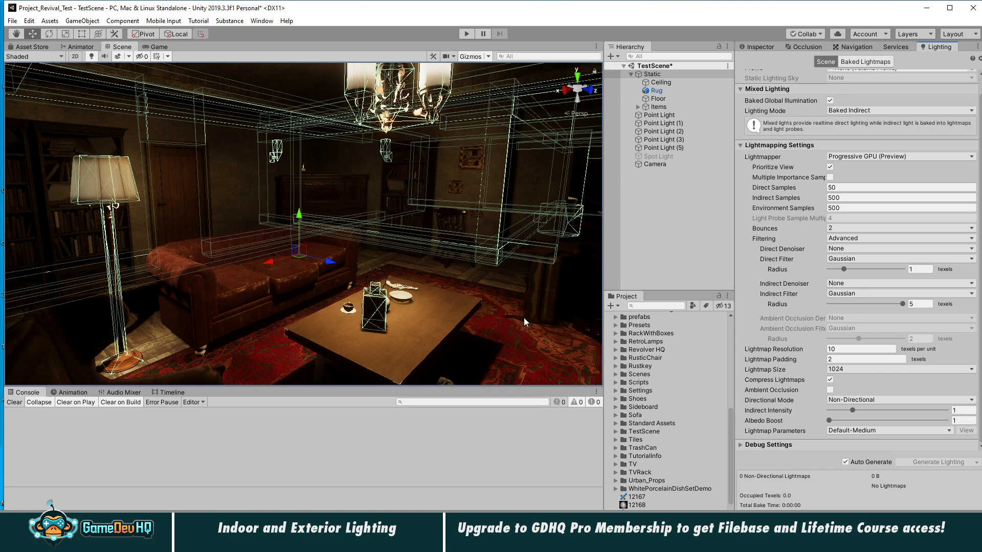
right_drag(366, 310, 415, 309)
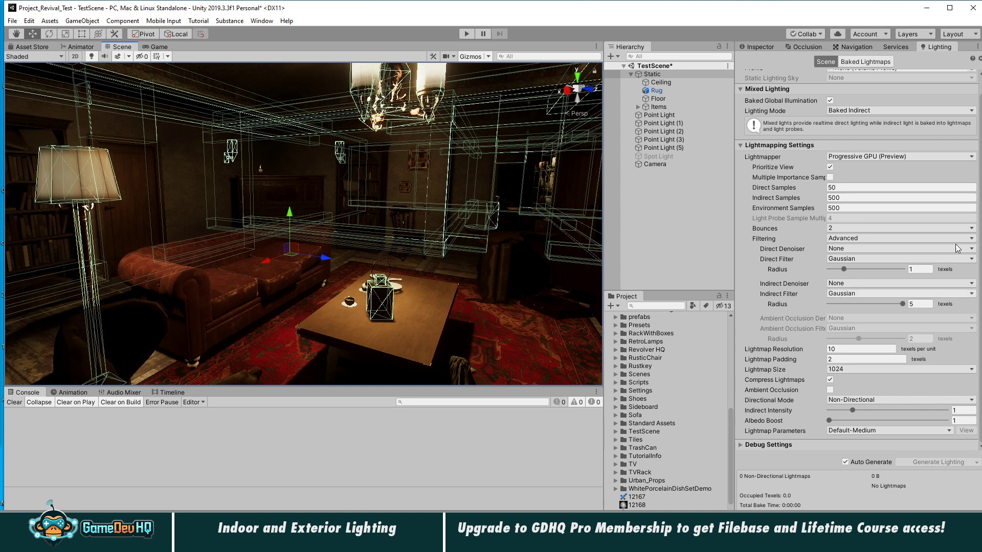
- Collapse the Static group and add a Global Volume object to the scene
click(684, 200)
click(631, 75)
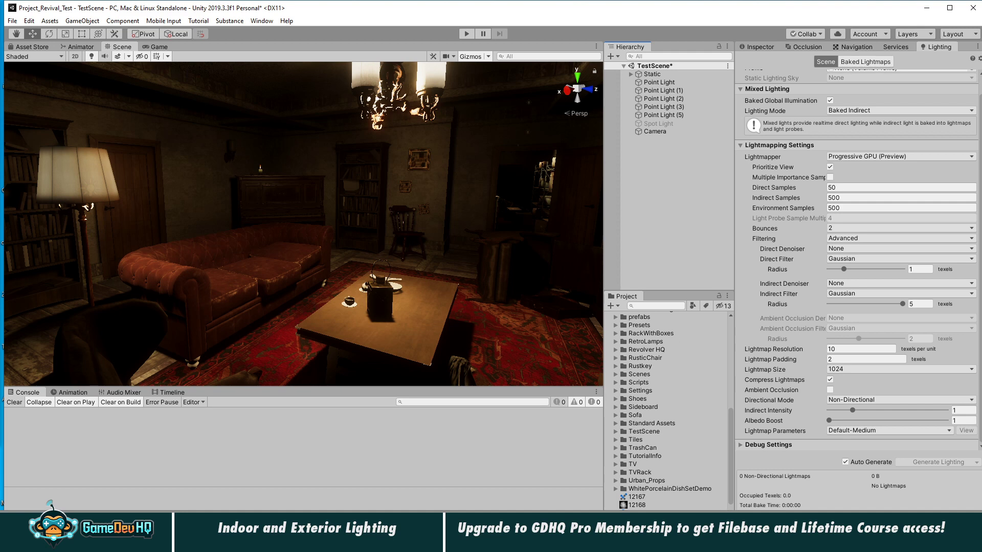
drag(665, 531, 665, 512)
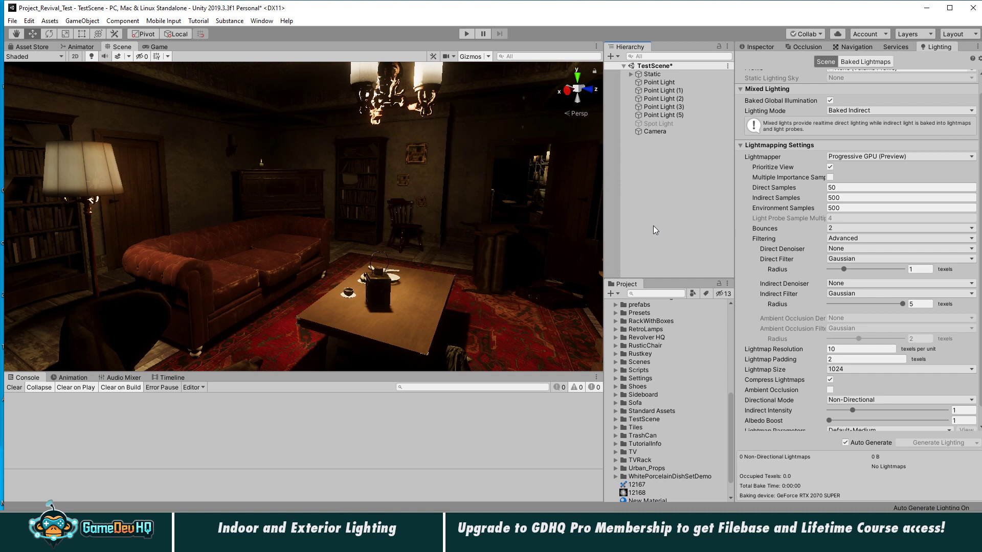
click(615, 57)
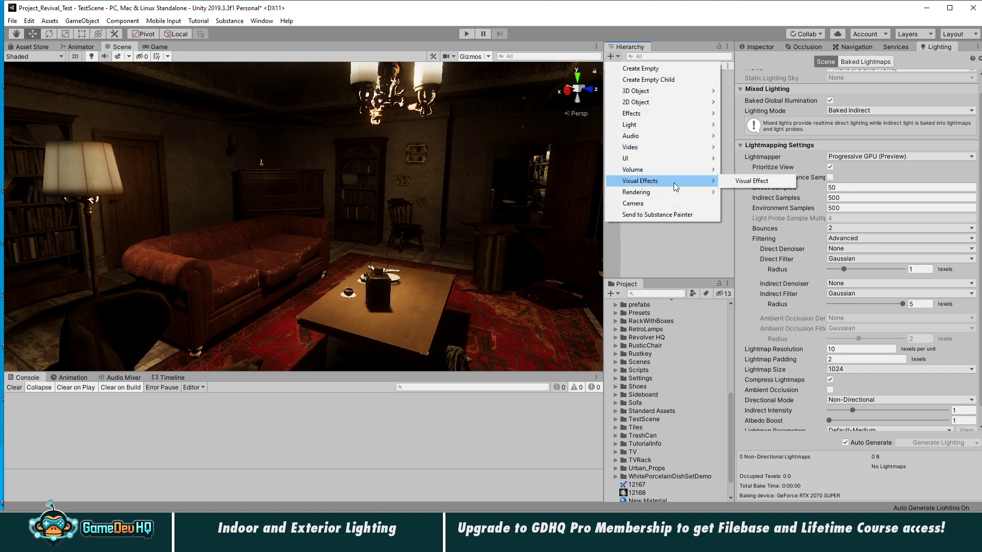
mouse_move(662, 170)
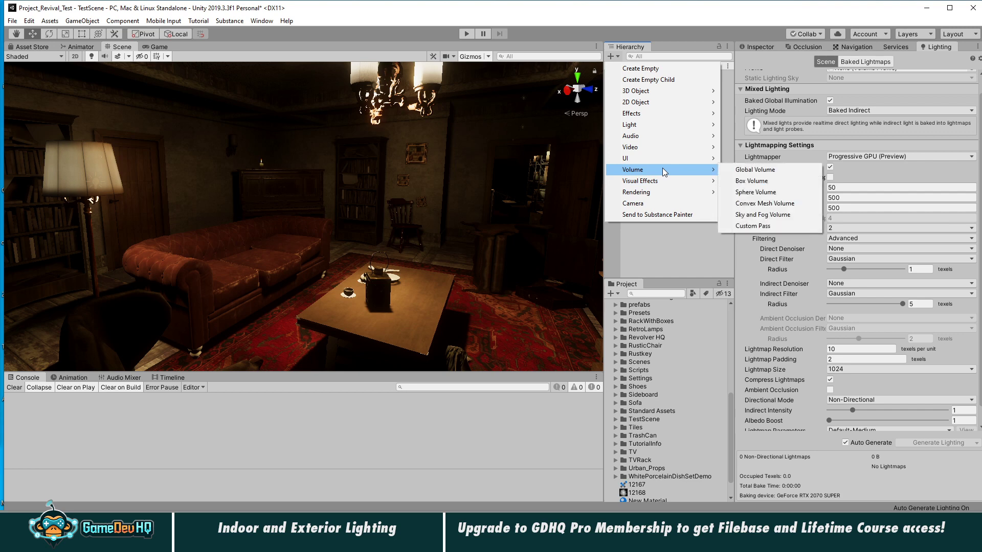
click(758, 170)
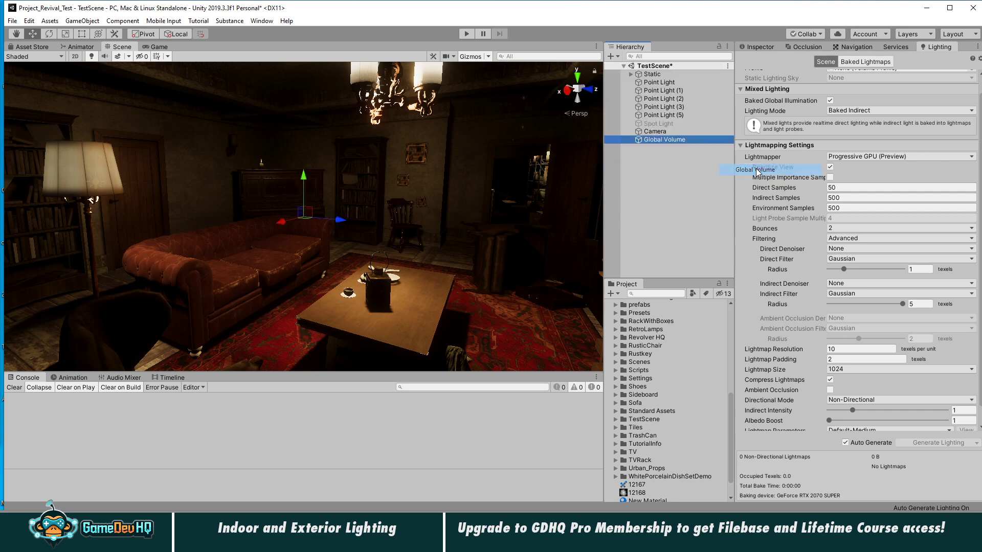
- Create a new profile for the Global Volume and locate its asset in the project
alt+drag(220, 194, 412, 207)
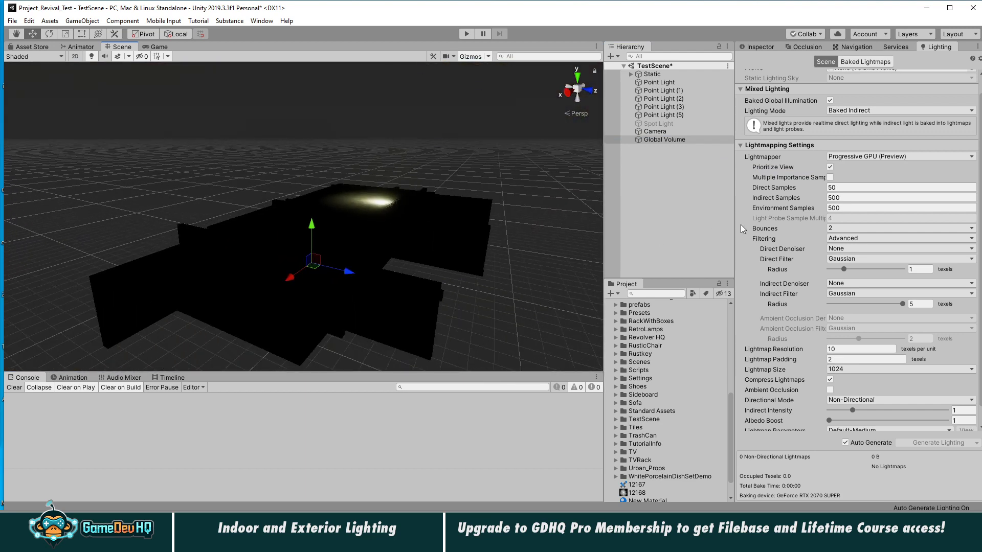
click(751, 50)
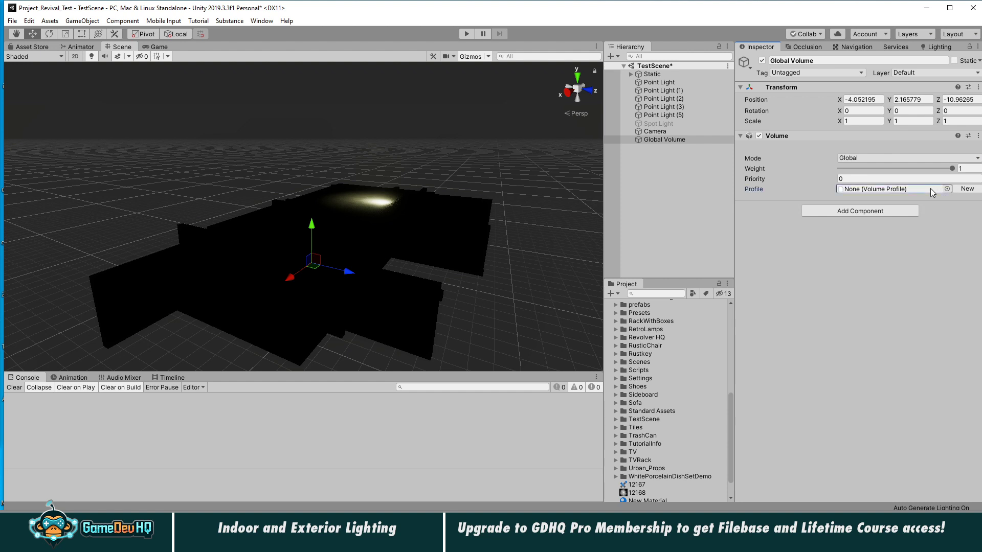
click(974, 189)
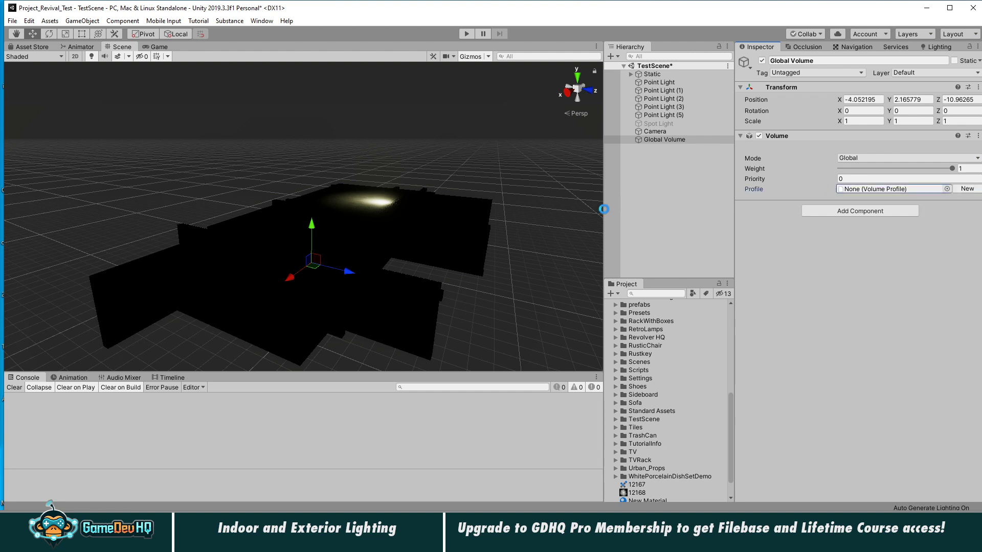
click(883, 190)
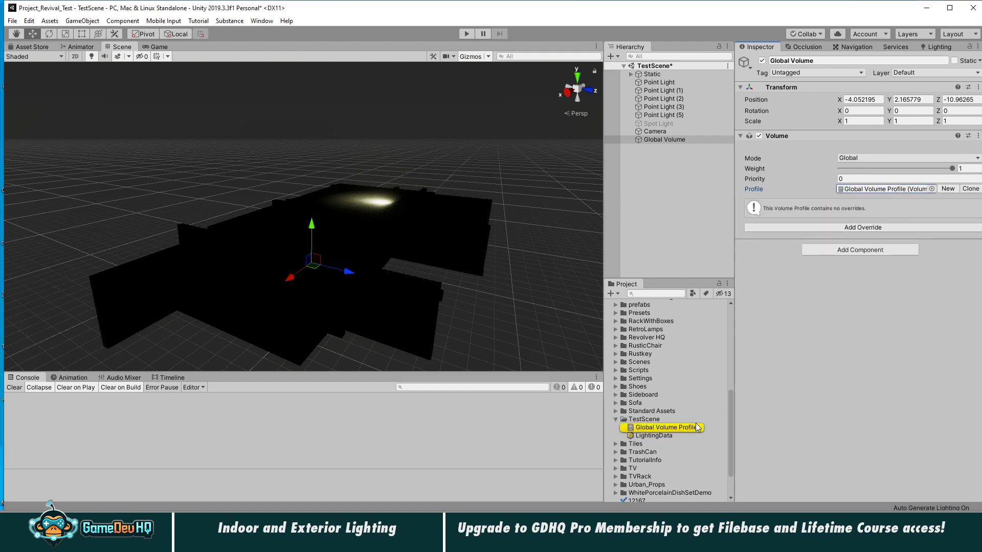
- Rename the new volume profile asset in the TestScene folder to "Sky_Global Volume Profile"
click(655, 427)
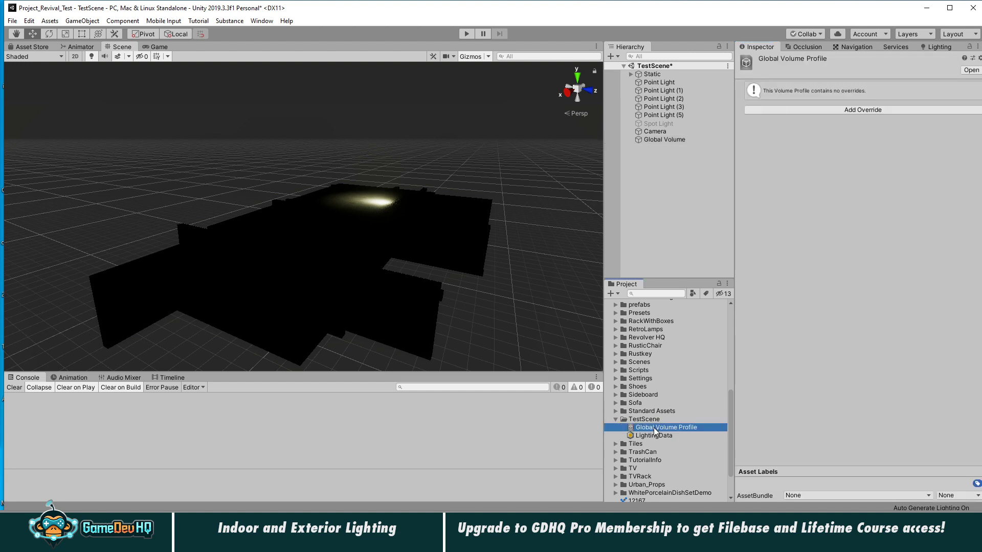
click(646, 427)
click(644, 428)
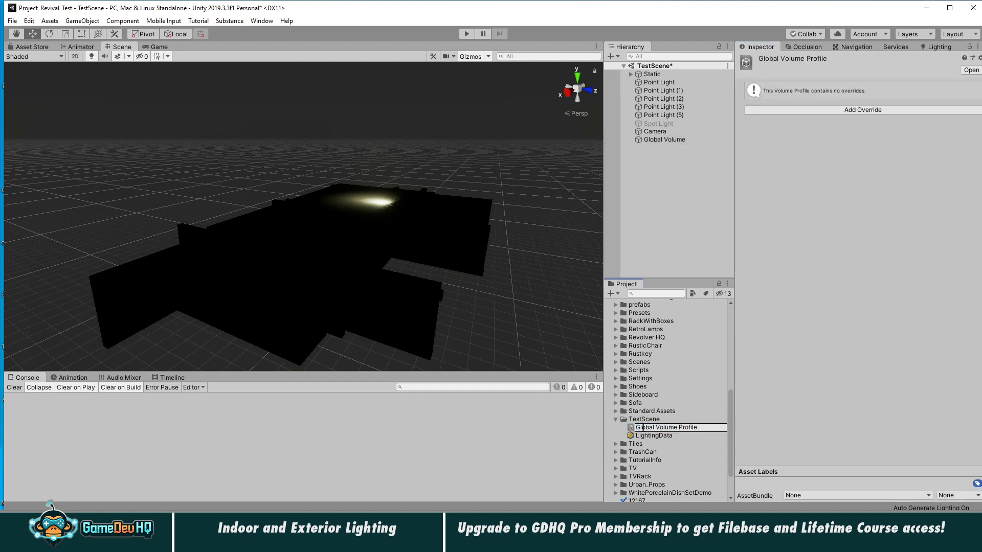
text(_Sk)
text(y_)
key(Return)
- Add the Visual Environment and Gradient Sky overrides to the Sky_Global Volume Profile
click(794, 110)
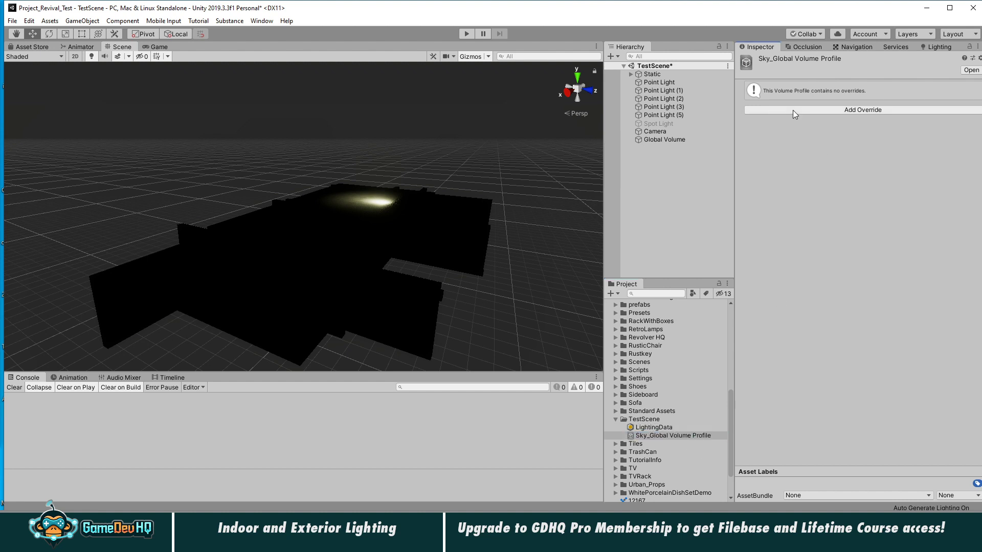
click(836, 231)
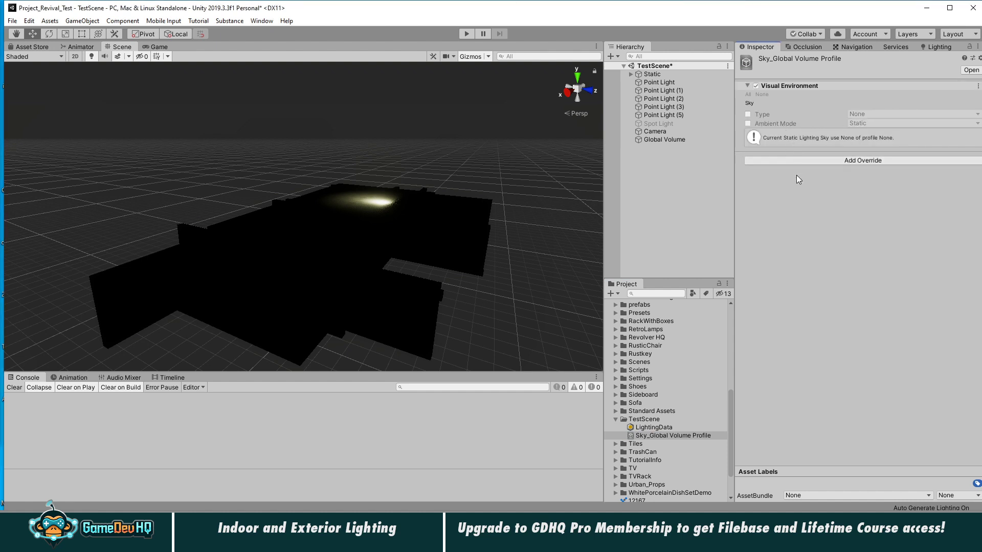
click(829, 160)
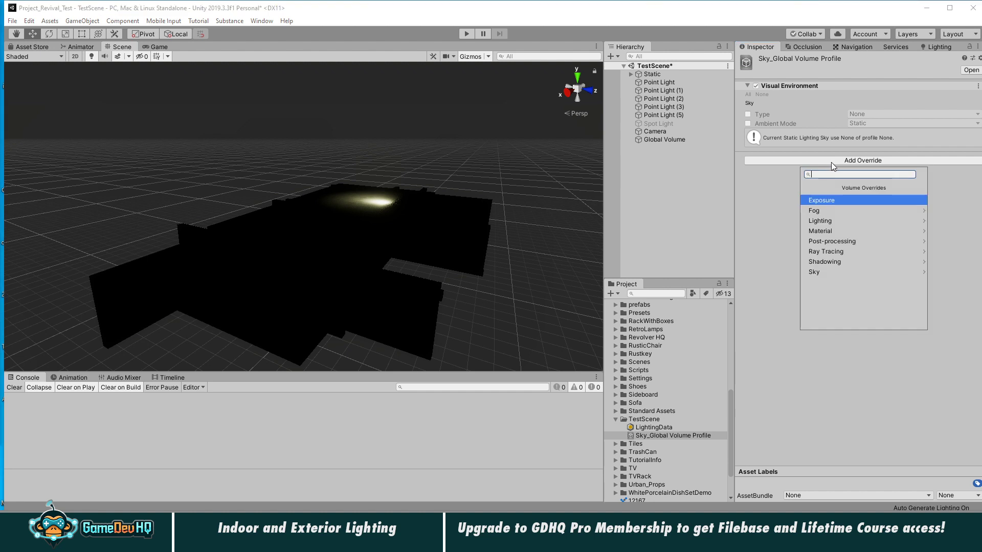
click(900, 272)
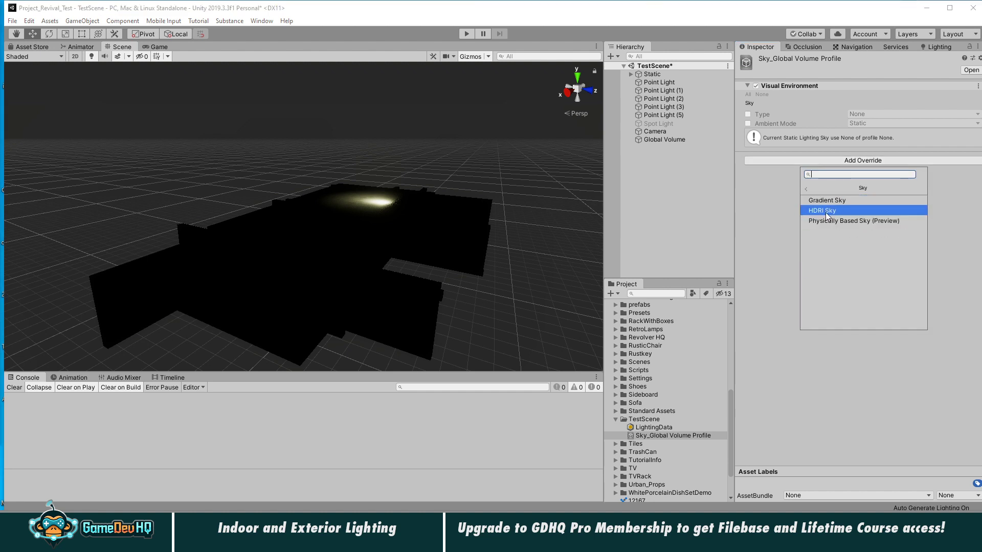
click(862, 203)
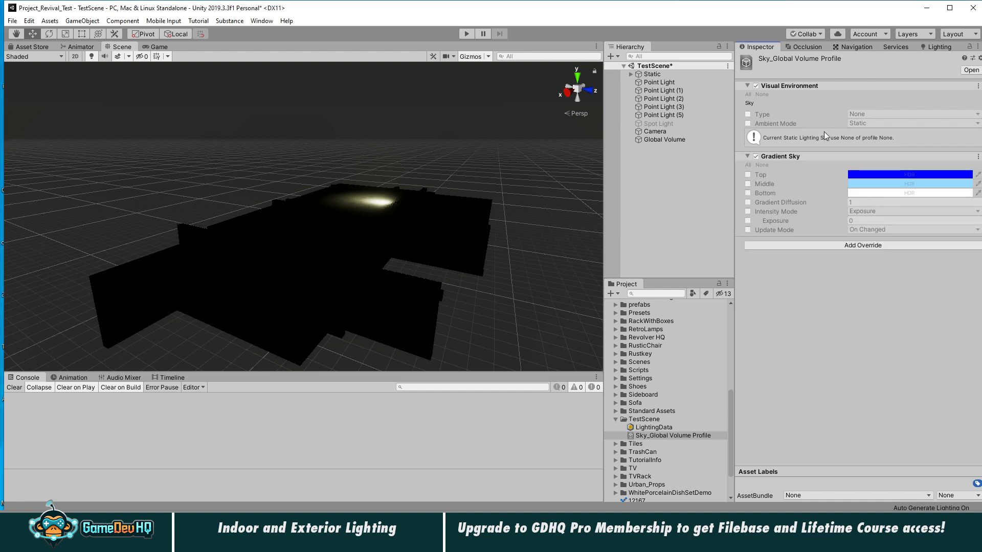
- Enable the sky type override in the Visual Environment and set it to Gradient Sky
click(749, 114)
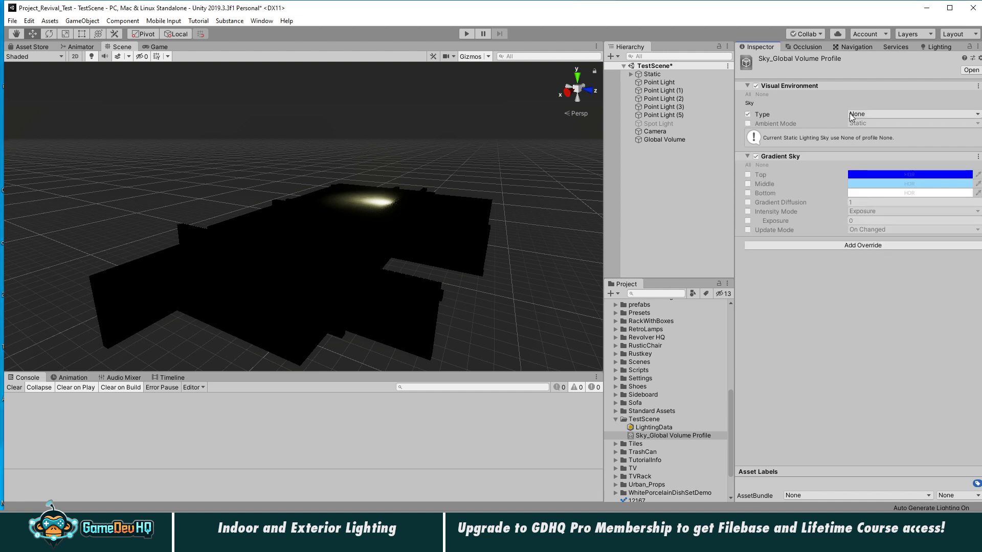
click(866, 114)
click(872, 143)
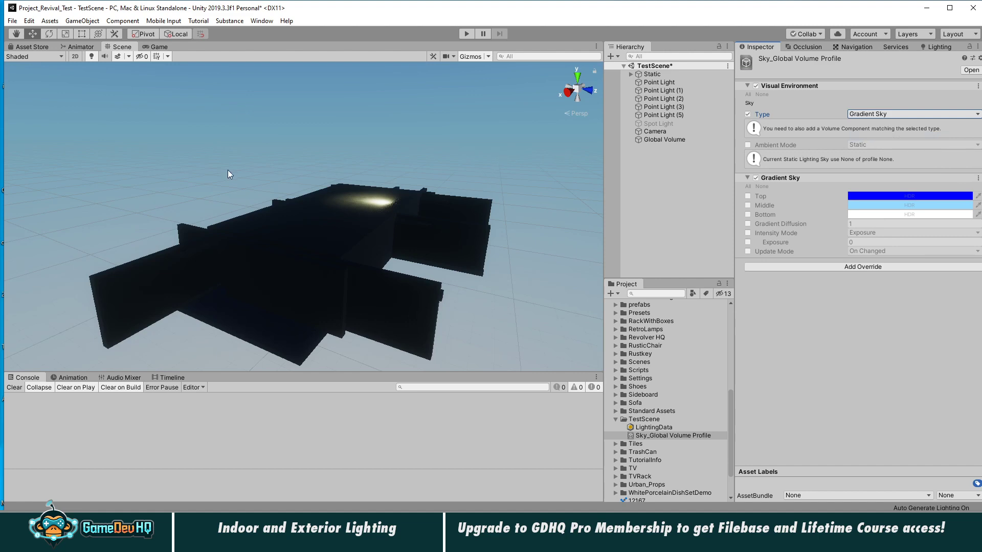
- Examine how the gradient sky affects the lighting outside the building and inside the living room
alt+right_drag(306, 208, 611, 209)
alt+drag(611, 209, 335, 241)
alt+right_drag(335, 241, 517, 241)
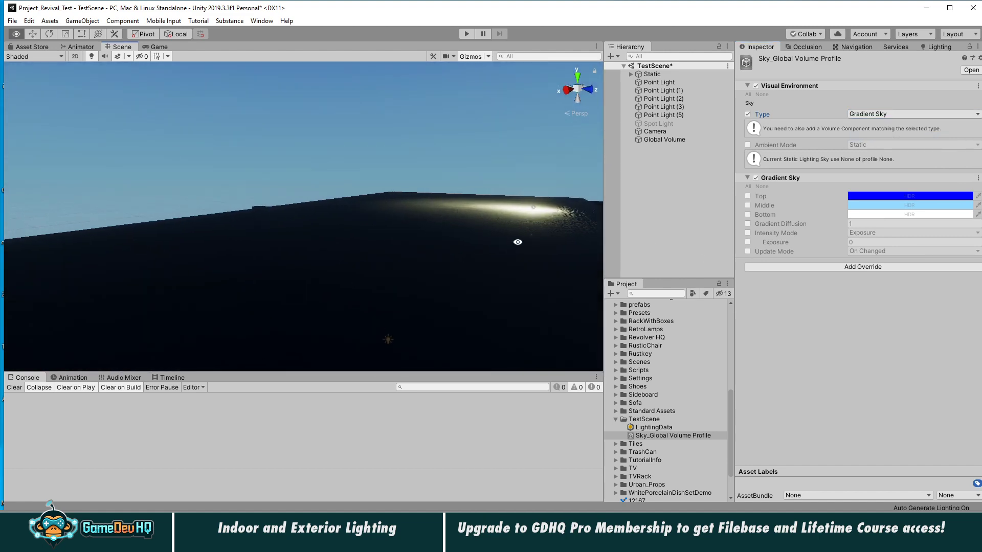
middle_drag(517, 241, 441, 20)
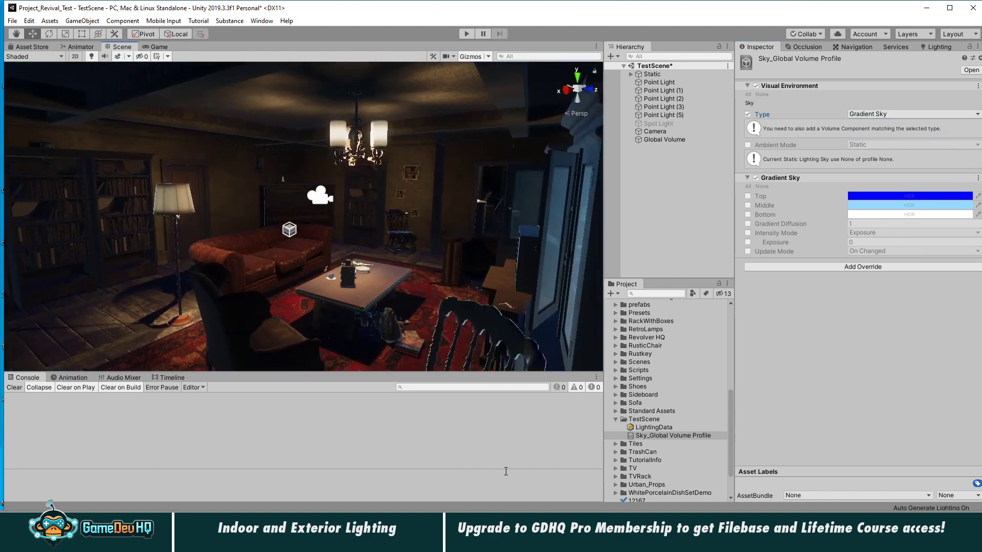
alt+right_drag(270, 256, 543, 255)
alt+drag(394, 256, 437, 255)
alt+scroll(426, 299, down, 3)
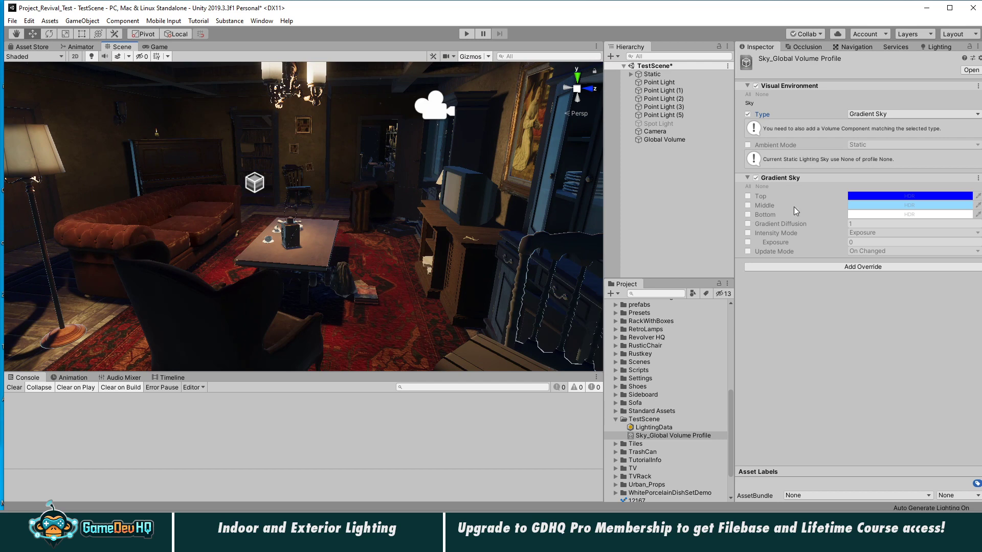
- Enable the Gradient Sky's Top, Middle and Bottom colour overrides and set the Top colour to a neutral grey
click(747, 196)
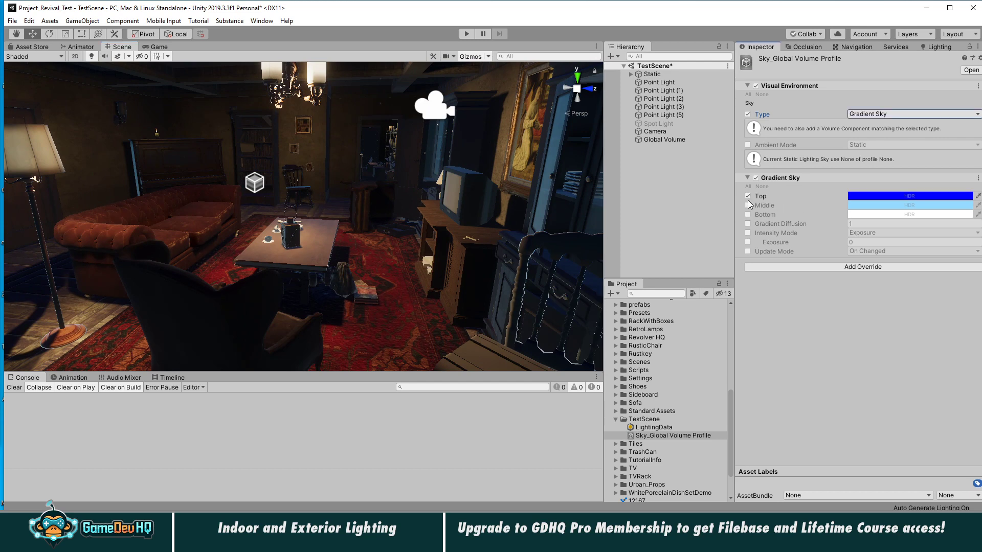
click(747, 205)
click(748, 214)
click(859, 198)
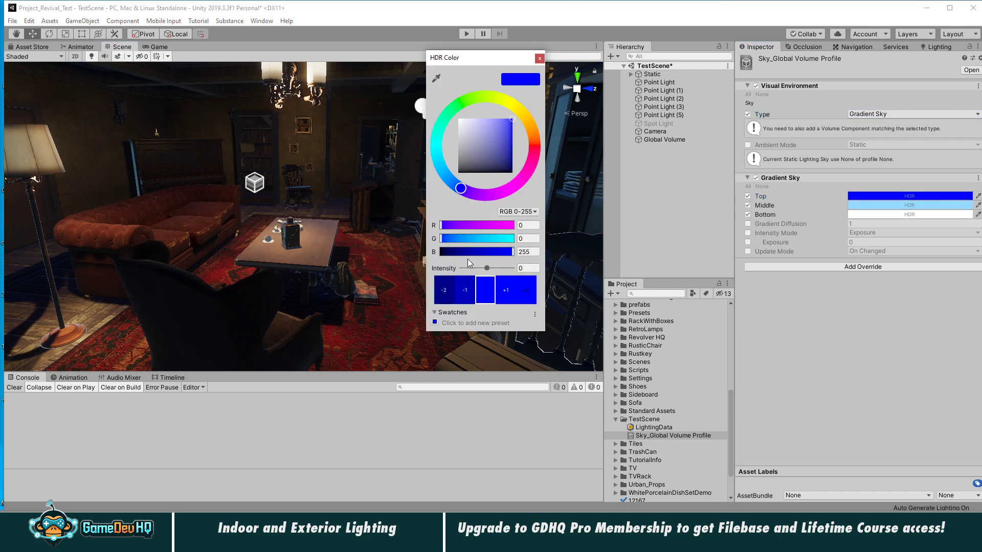
drag(474, 159, 459, 154)
click(540, 58)
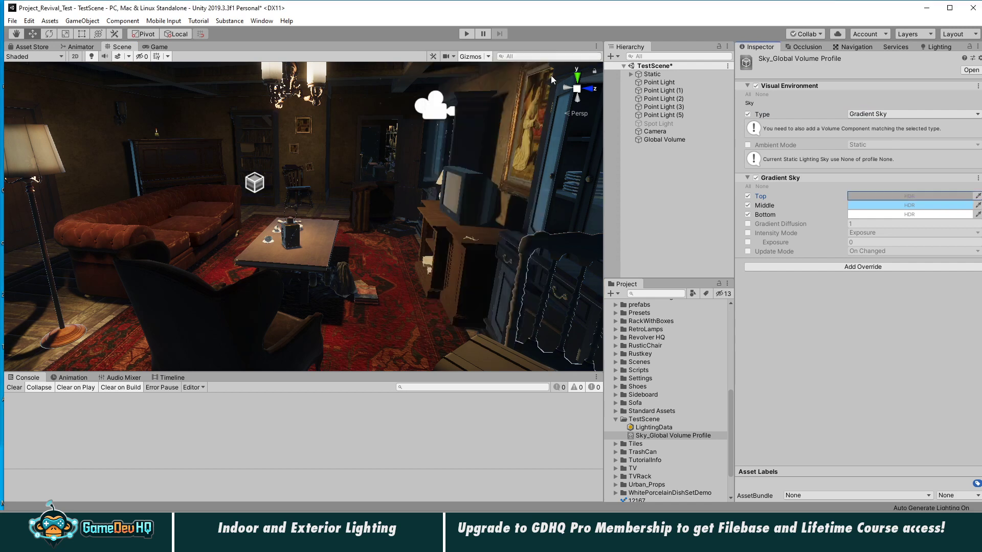
- Set the Gradient Sky's Middle colour to RGB 68, 68, 68 and its Bottom colour to RGB 51, 51, 51
click(891, 204)
click(490, 160)
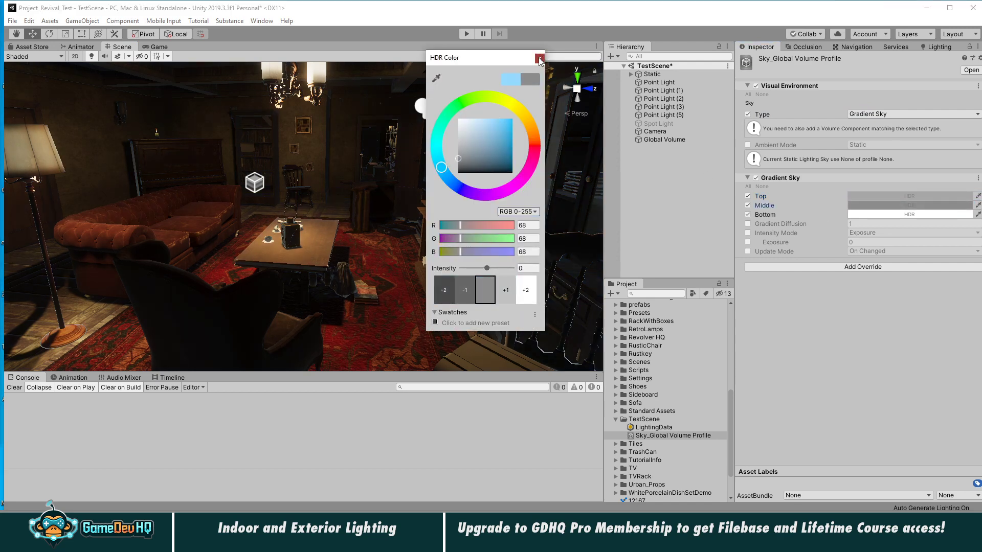
click(539, 58)
click(859, 215)
click(483, 162)
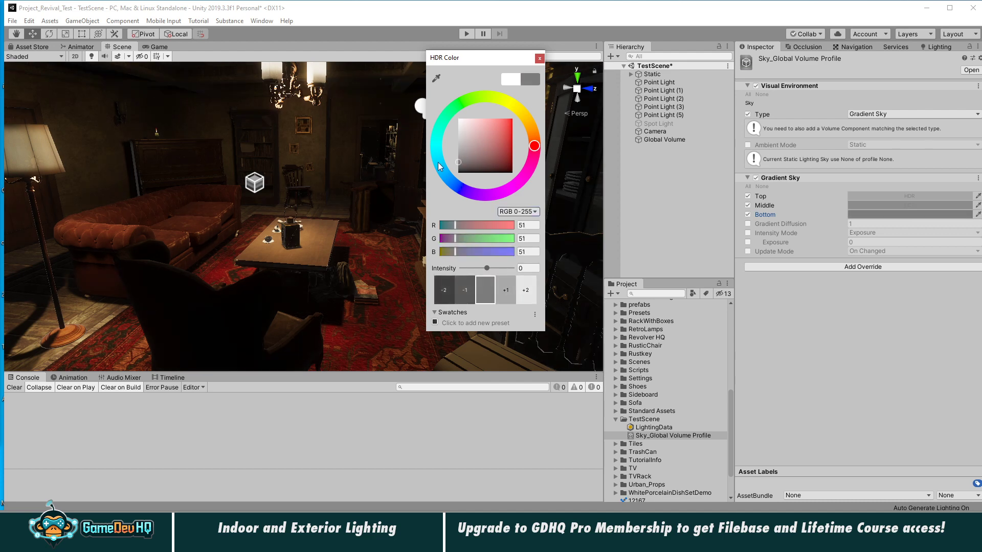
click(540, 58)
- Enable the Gradient Sky's Exposure override and set it to -0.4
alt+drag(271, 168, 320, 168)
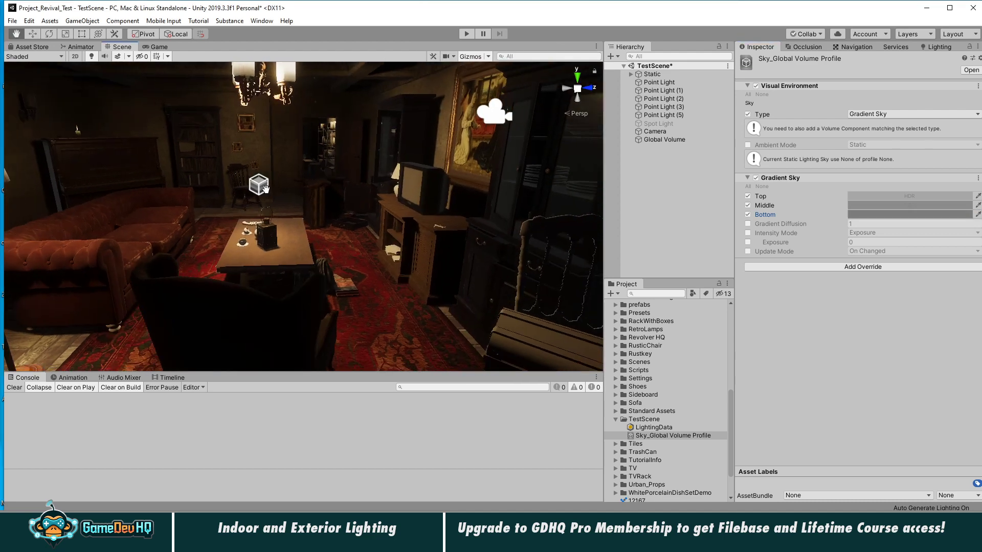
middle_drag(265, 189, 347, 201)
alt+drag(346, 201, 577, 197)
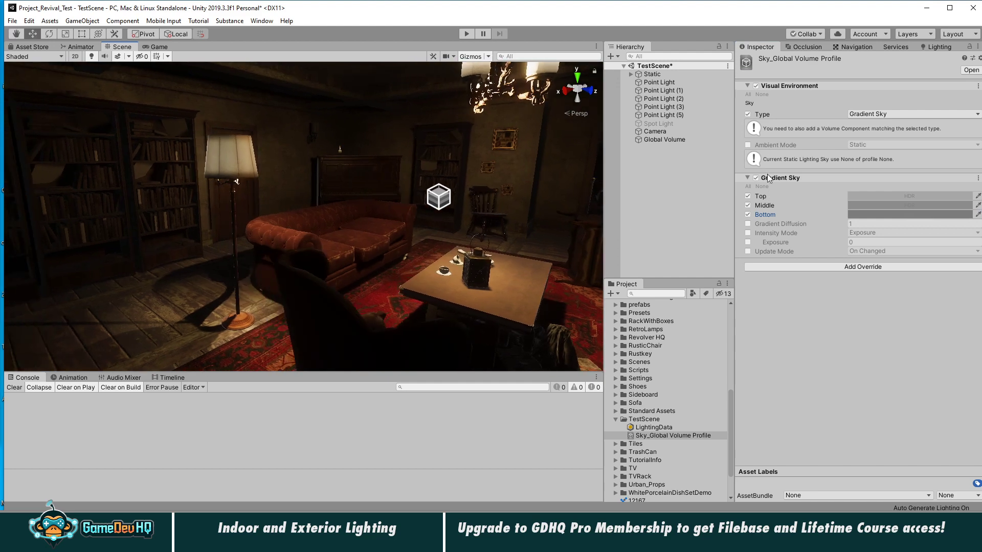
click(747, 242)
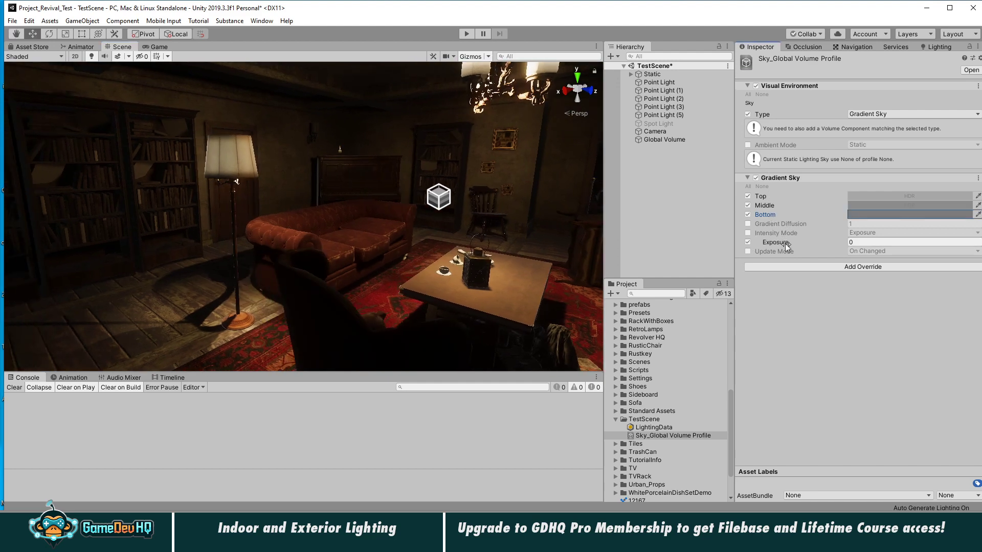
click(852, 243)
text(2)
drag(852, 243, 830, 243)
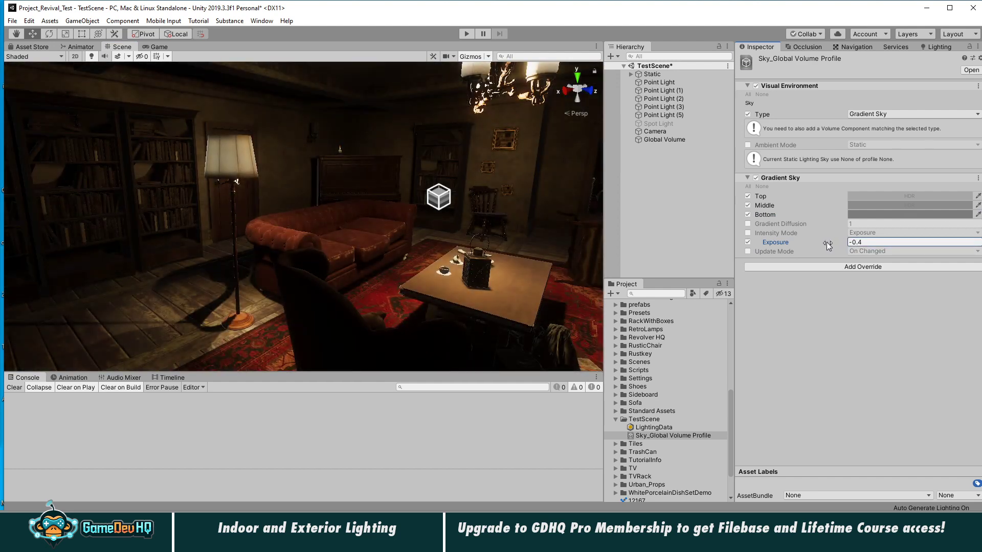
- Inspect the darkened living room and review the Global Volume object's sky settings
click(247, 279)
right_drag(247, 279, 336, 248)
mouse_move(427, 240)
right_down()
mouse_move(381, 235)
mouse_move(428, 236)
right_up()
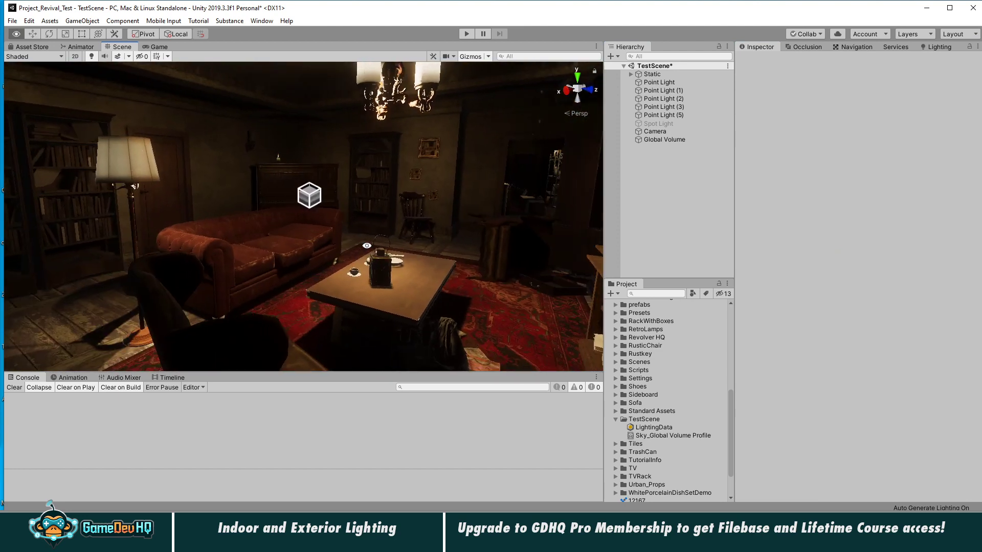
click(673, 139)
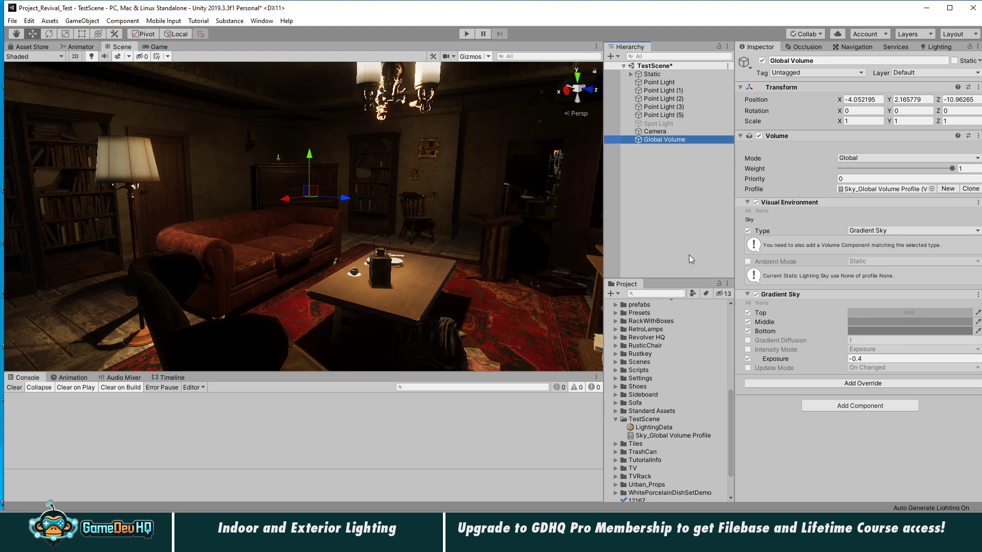
click(665, 202)
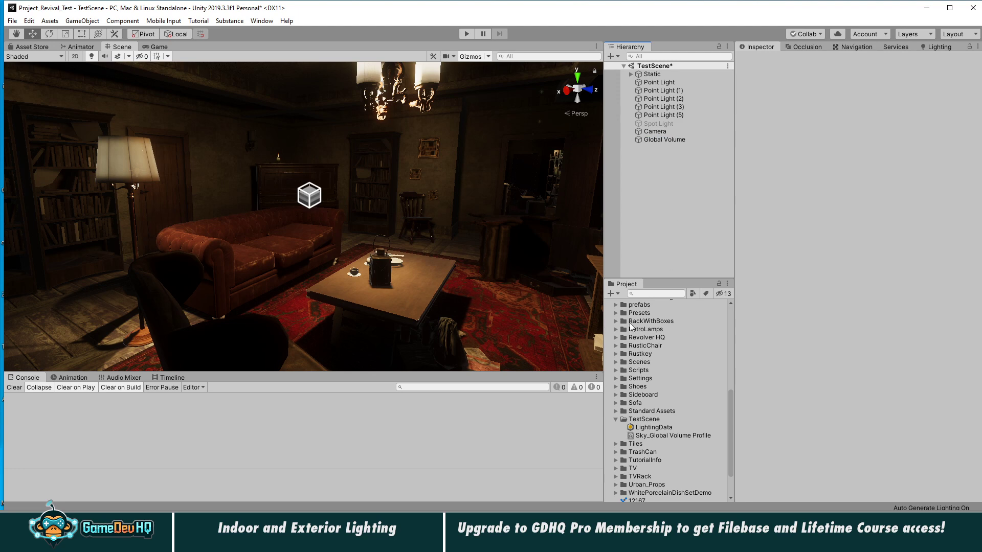
scroll(409, 108, down, 3)
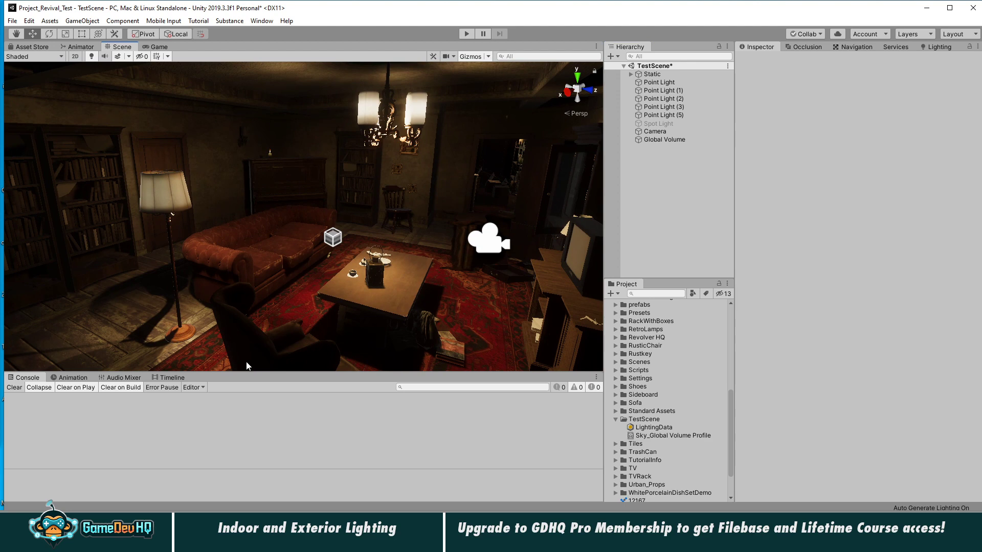
middle_drag(237, 302, 284, 238)
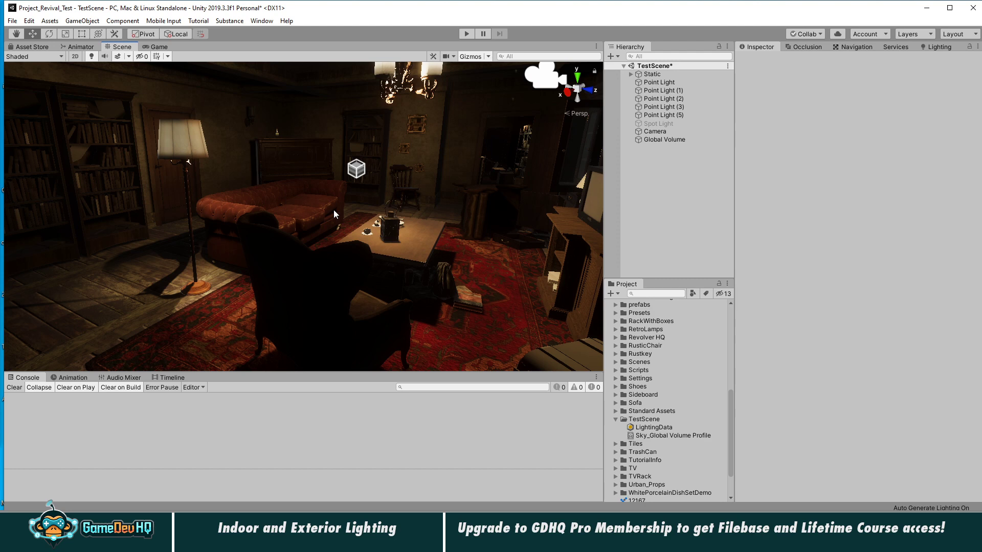
- Expand the Static group and move its Items group out to the root of TestScene
click(663, 75)
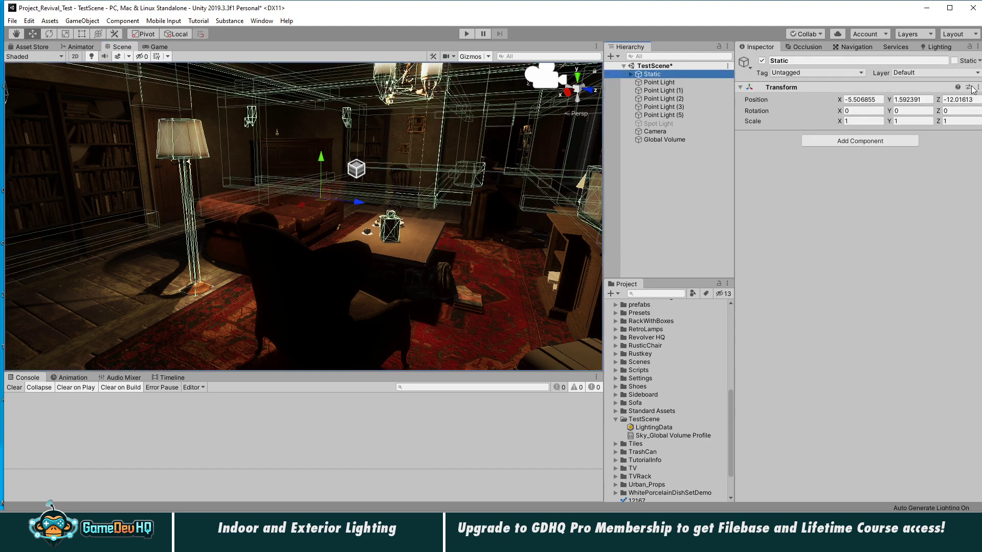
click(683, 199)
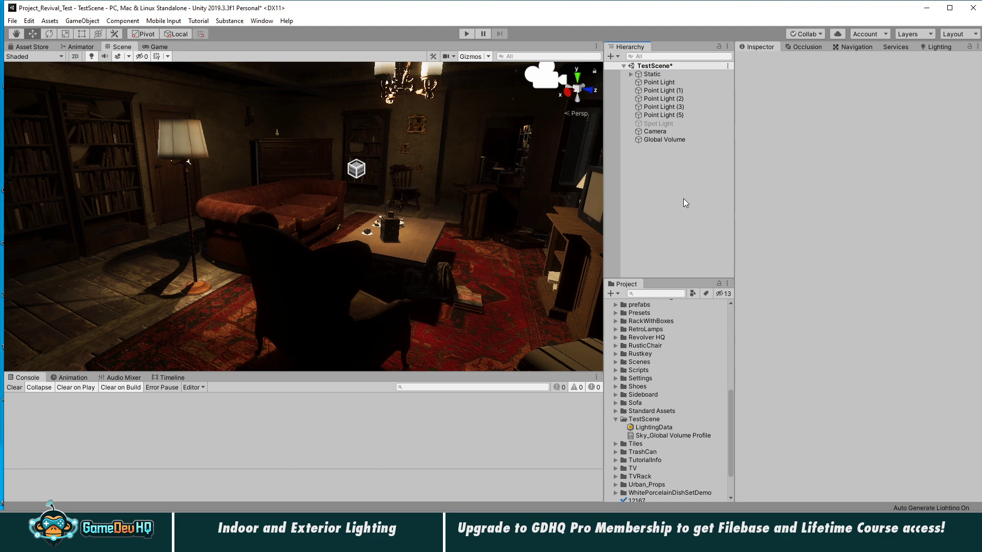
click(630, 74)
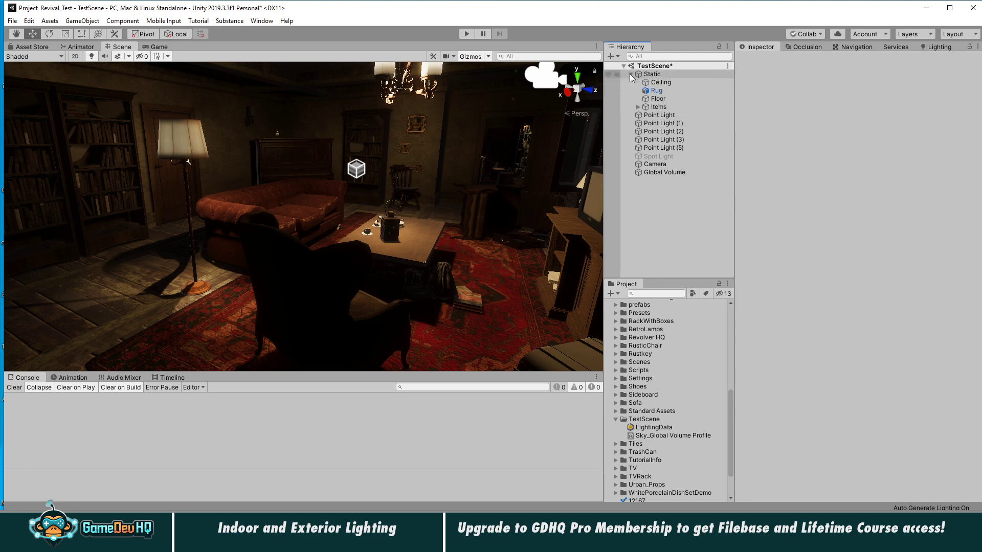
click(658, 107)
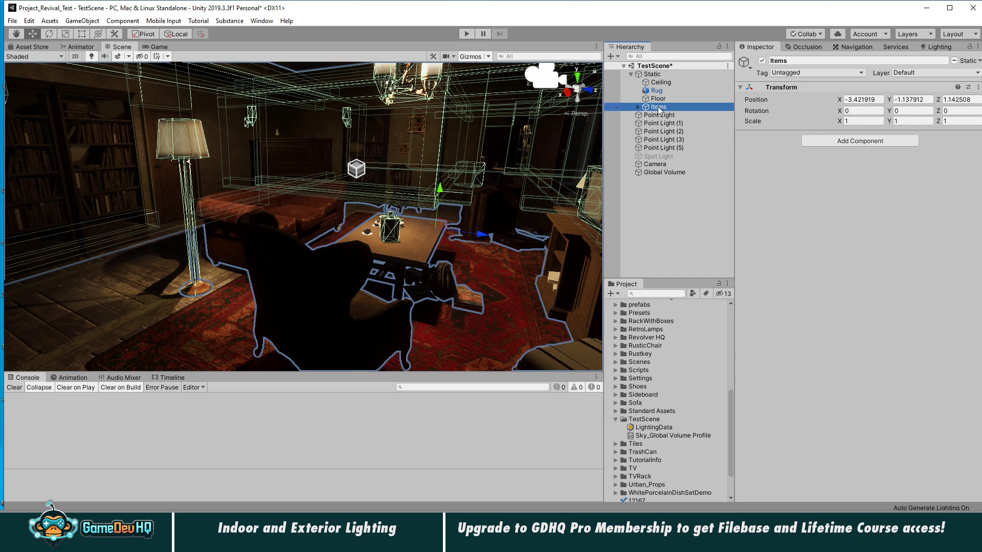
drag(658, 106, 655, 71)
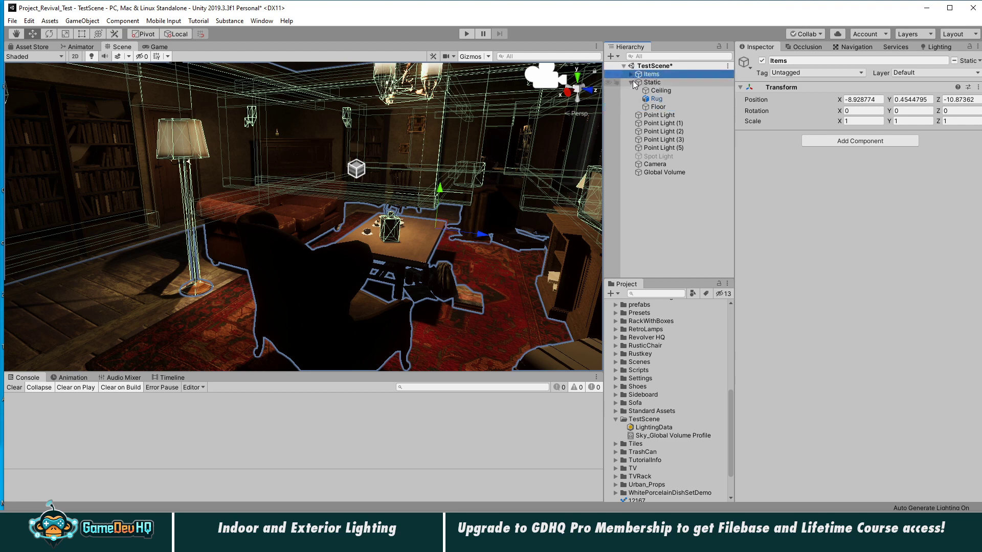
- Select the Static group and inspect the room geometry it contains
click(654, 82)
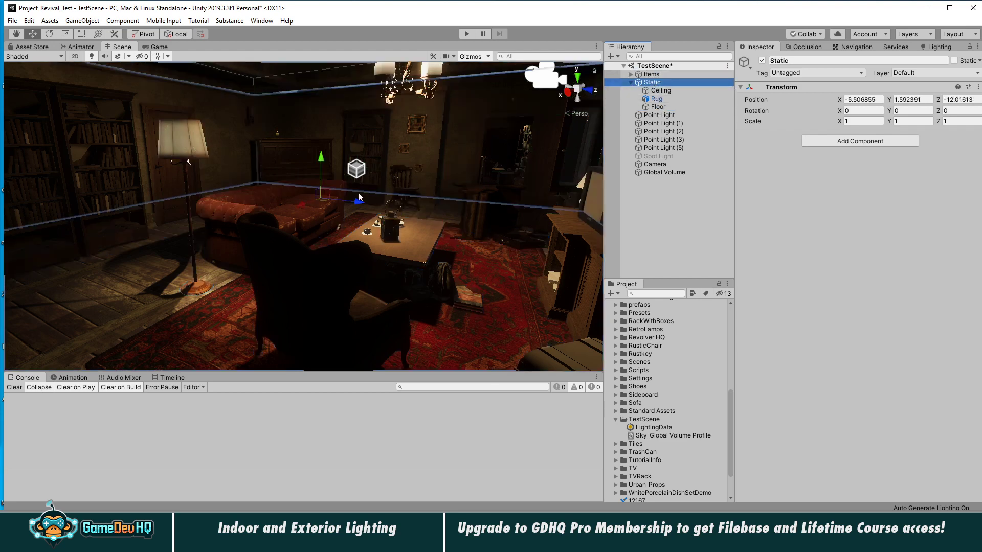
alt+drag(343, 197, 439, 240)
middle_drag(412, 241, 418, 204)
alt+drag(418, 205, 464, 200)
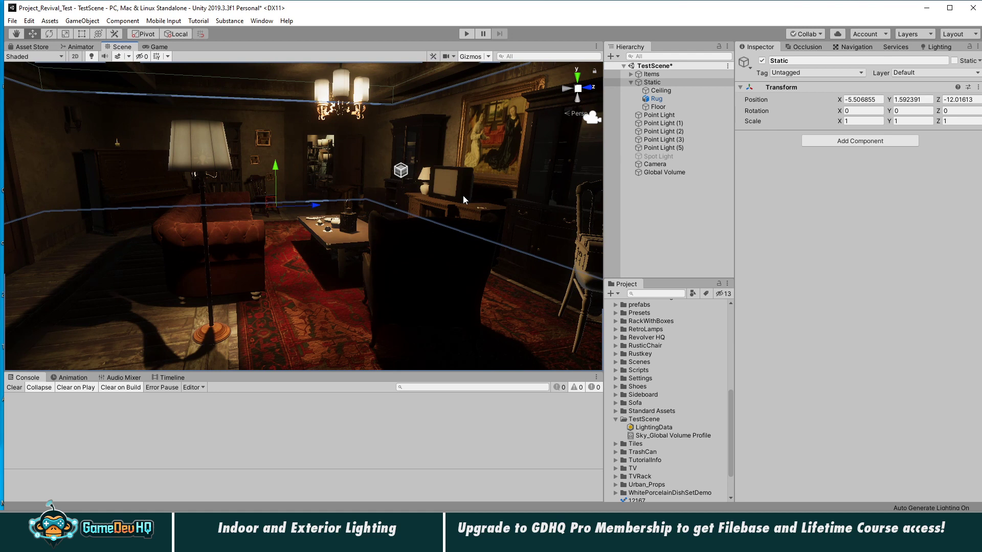
- Select the Floor and Rug objects in the Static group and mark both as static
click(697, 219)
click(659, 106)
key(f)
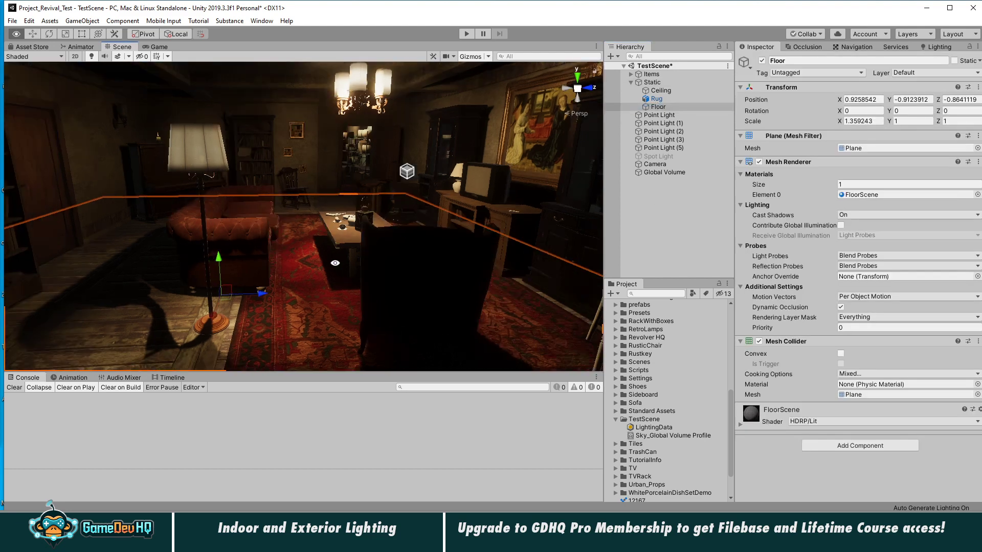
ctrl+click(658, 99)
right_drag(395, 226, 406, 149)
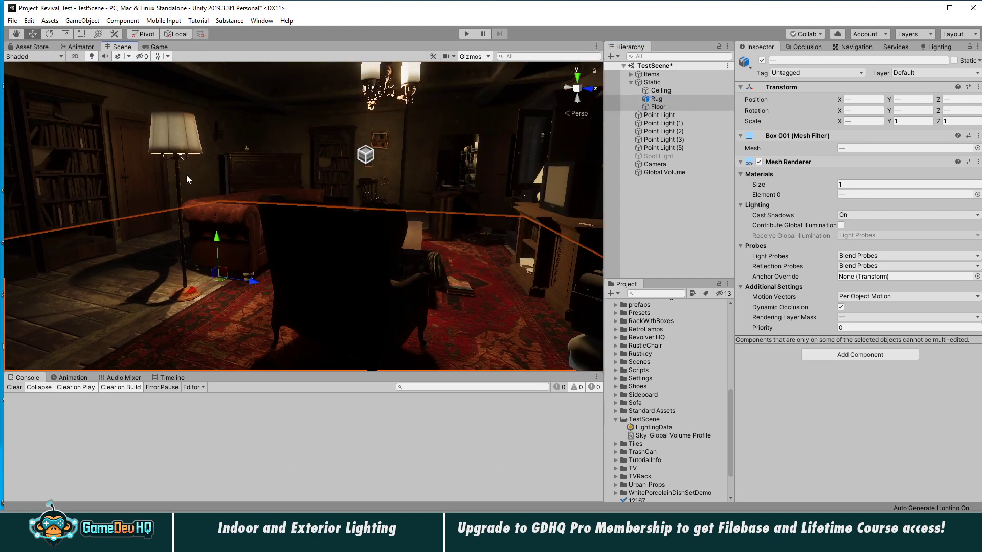
alt+drag(187, 174, 285, 238)
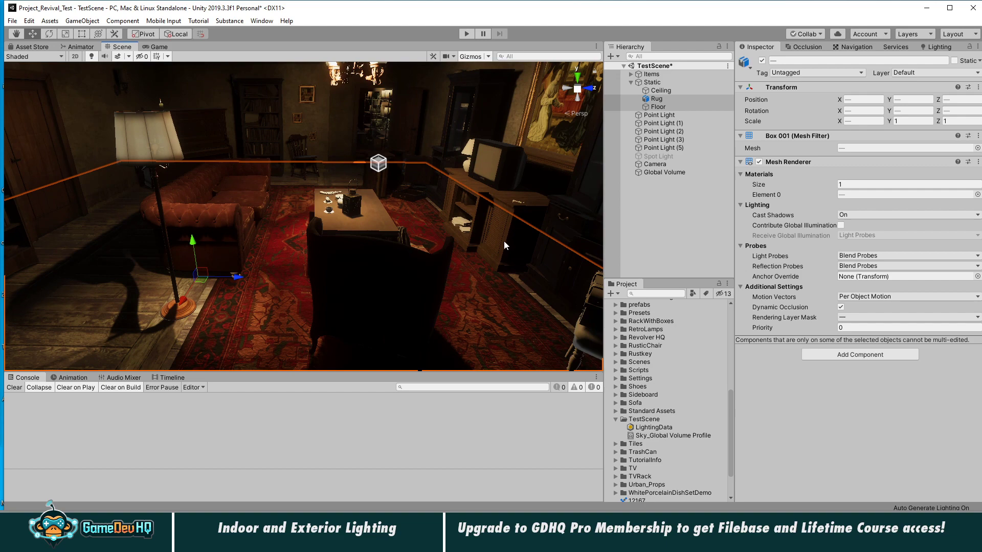
alt+drag(527, 217, 461, 245)
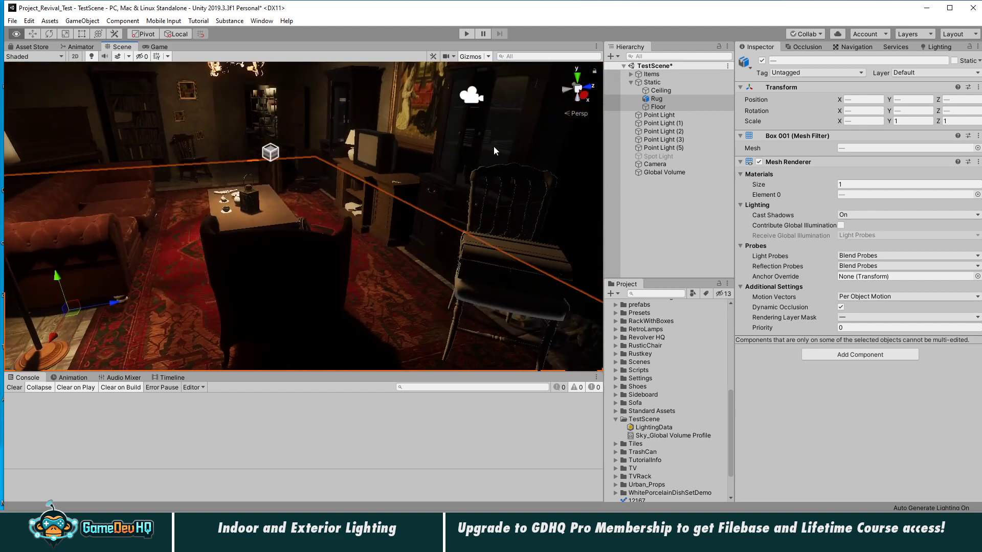
alt+drag(306, 240, 308, 183)
alt+drag(363, 267, 297, 259)
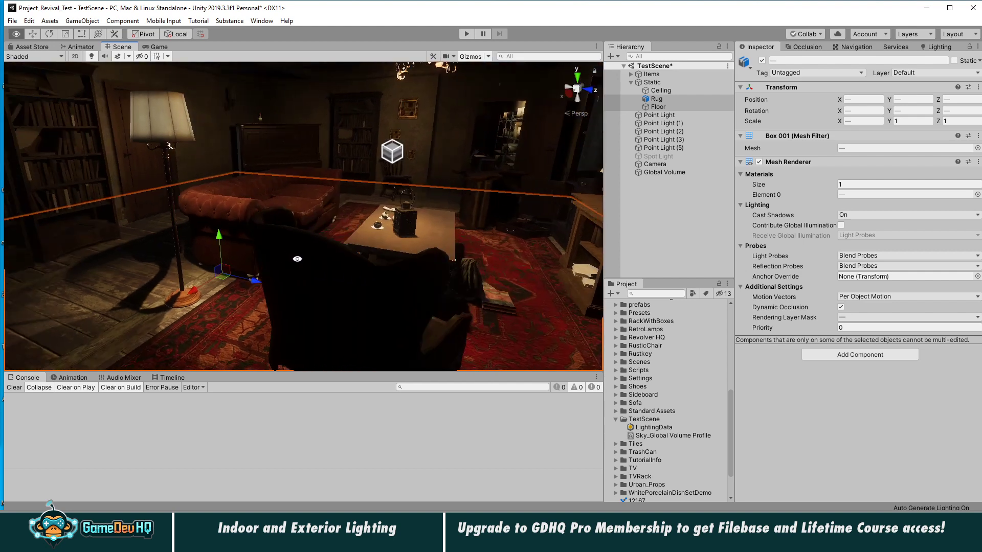
middle_drag(296, 259, 364, 265)
alt+drag(364, 264, 338, 262)
middle_drag(416, 247, 391, 256)
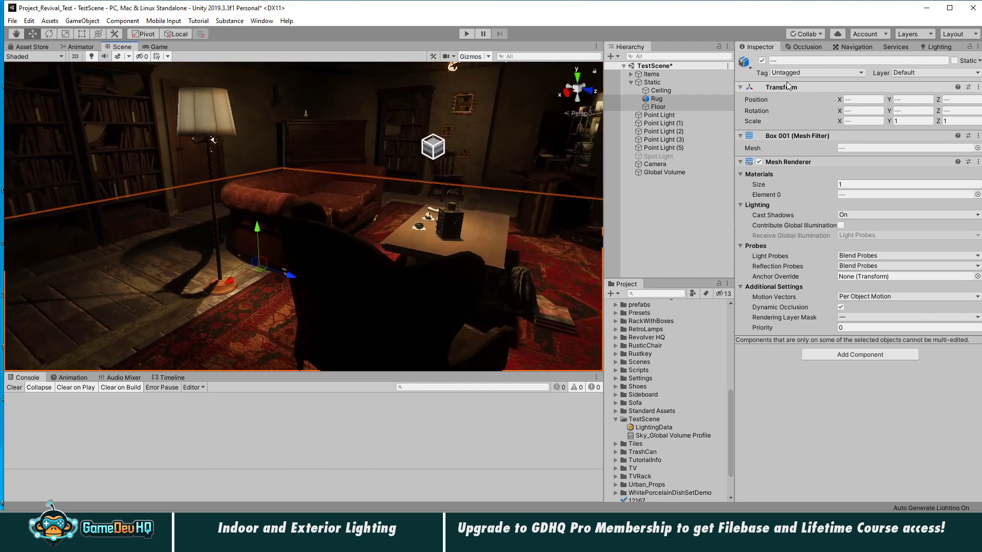
click(954, 61)
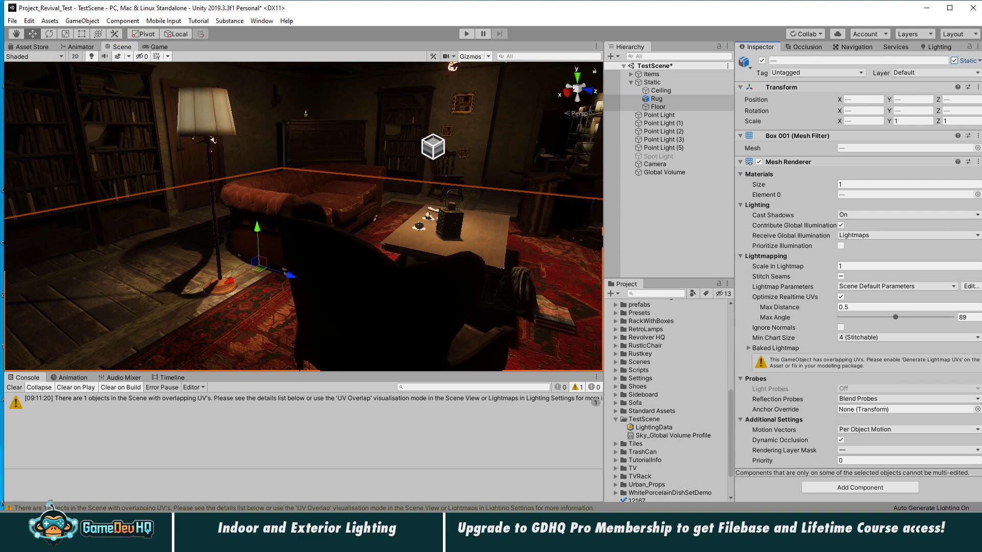
- Clear the selection and examine the lighting around the sofa, table and rug
click(625, 225)
middle_drag(358, 186, 367, 284)
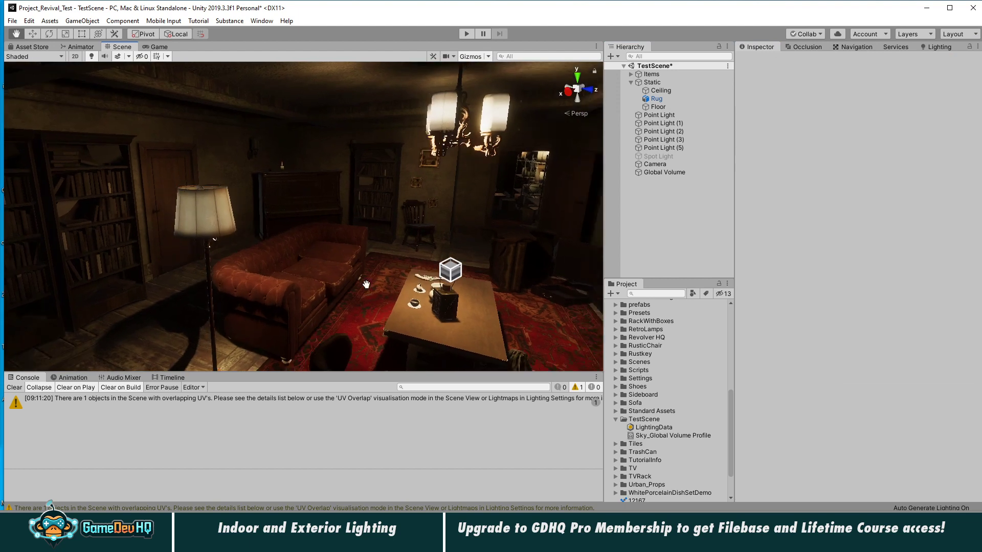
alt+drag(367, 284, 382, 250)
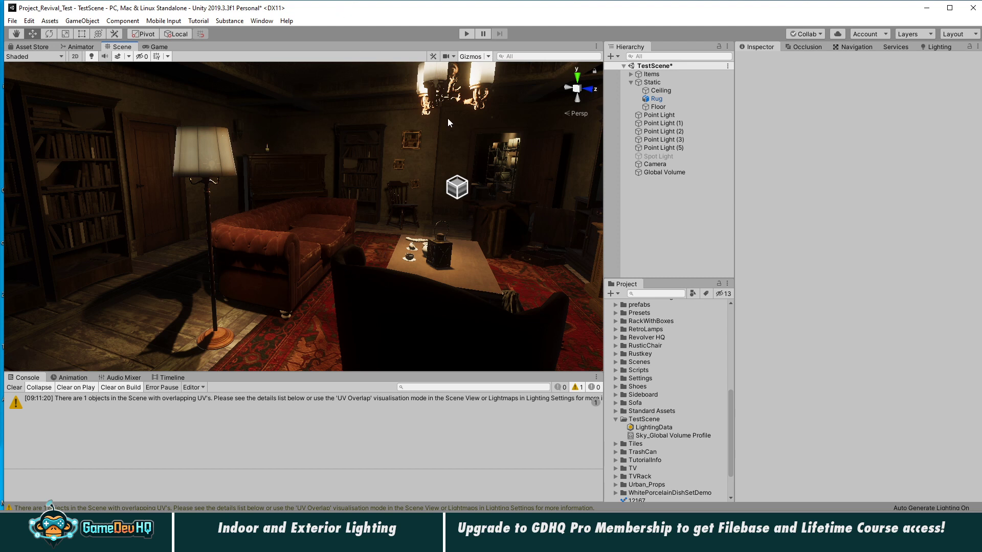
- Mark the Ceiling object in the Static group as static and check how the room's lighting responds
click(661, 91)
click(955, 60)
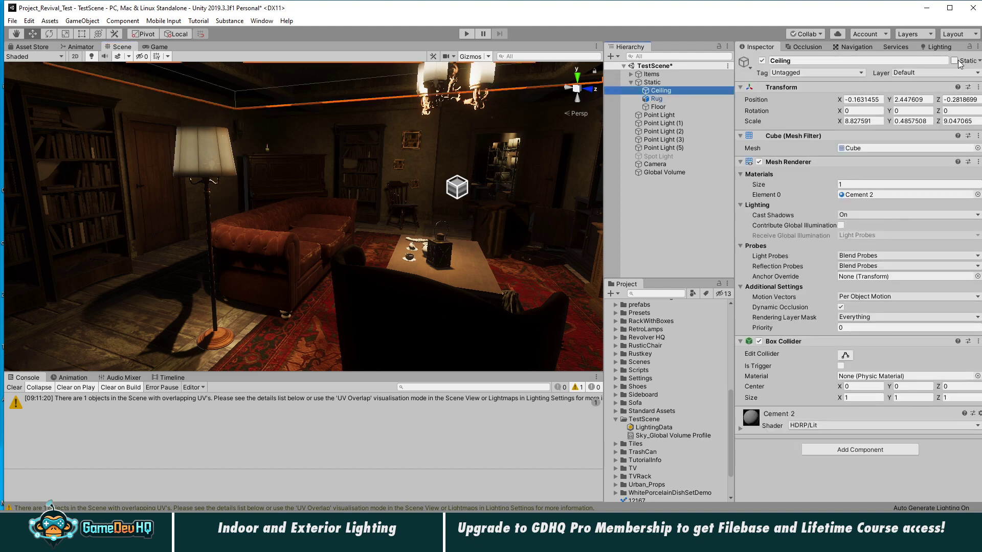
middle_drag(391, 174, 418, 264)
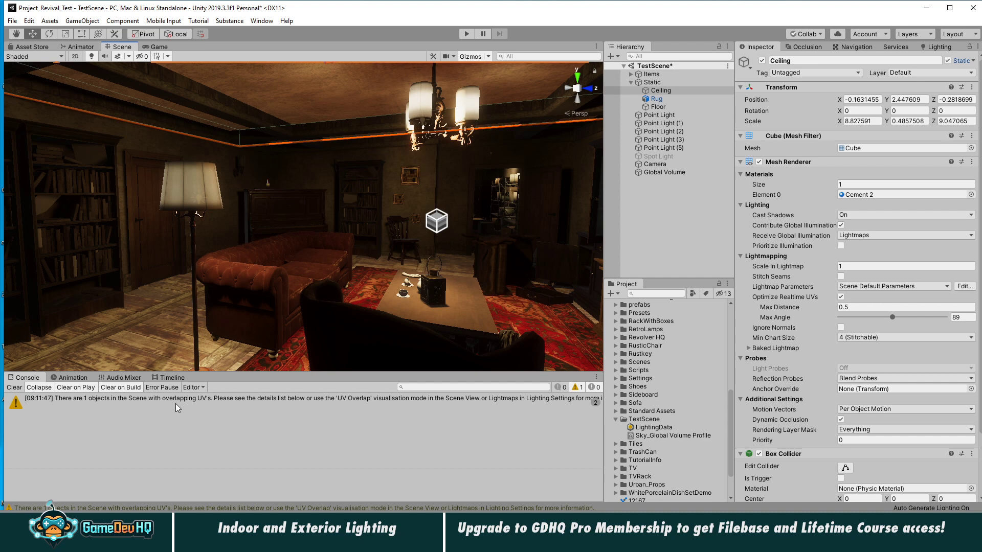
- Examine the list of individual static flags enabled on the Ceiling object, and clear the selection
click(974, 61)
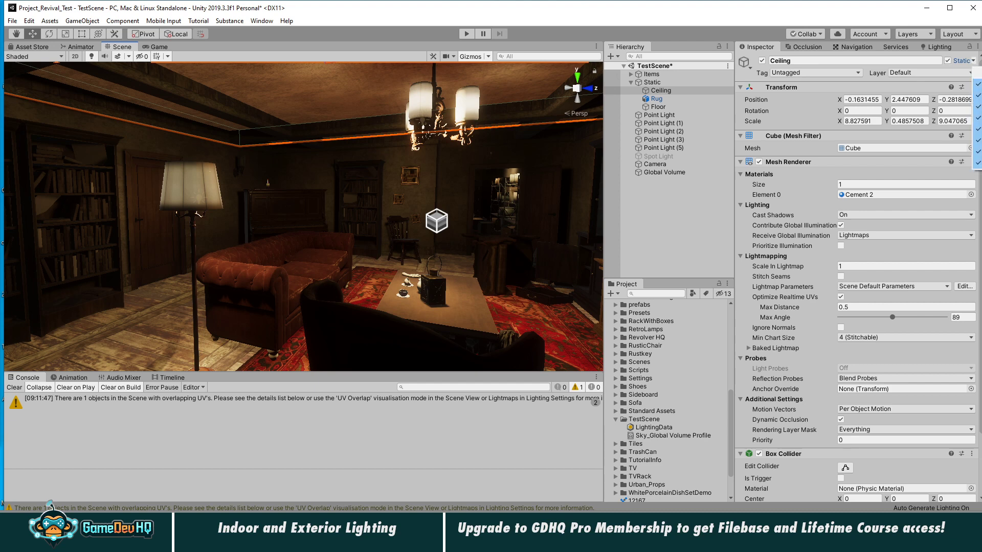
drag(980, 50, 883, 57)
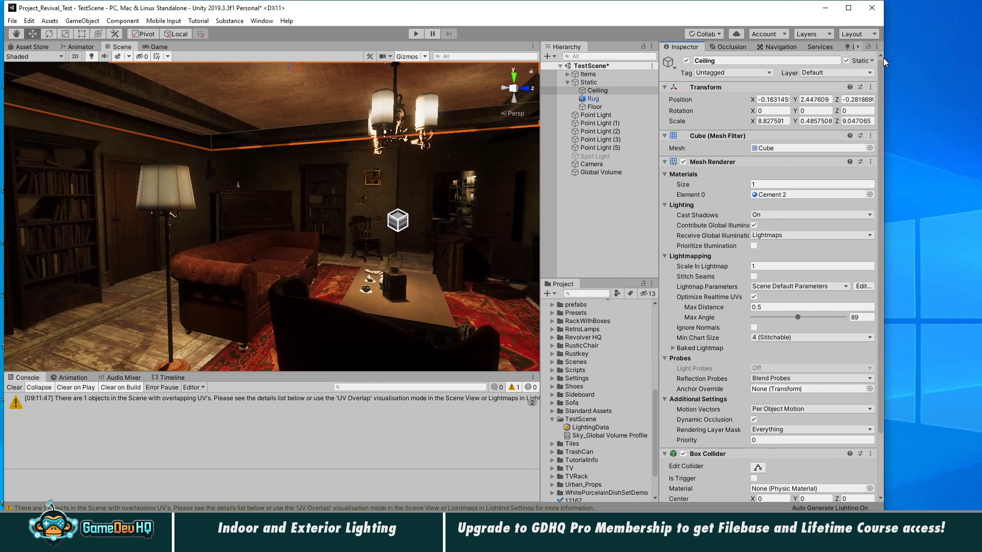
click(872, 61)
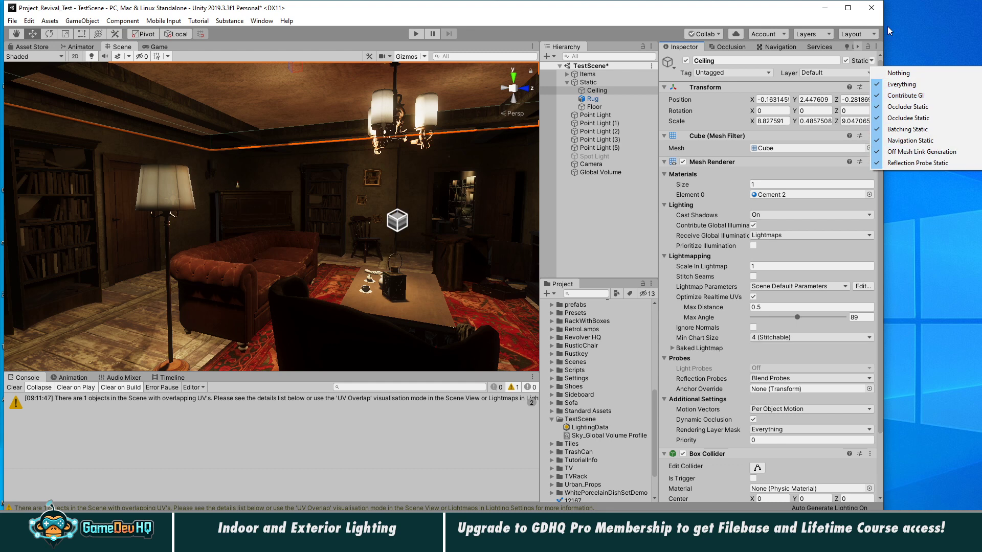
click(882, 41)
drag(885, 56, 981, 57)
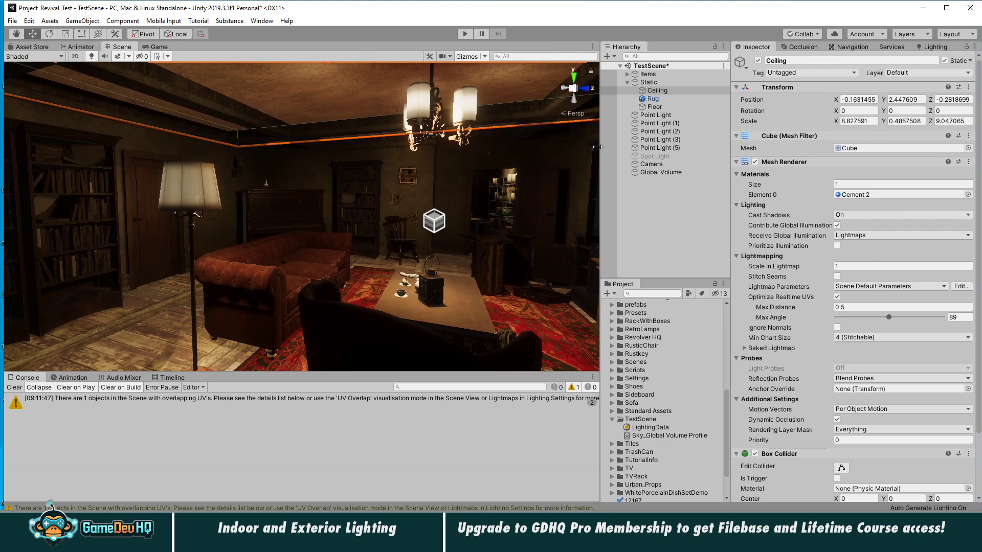
click(670, 229)
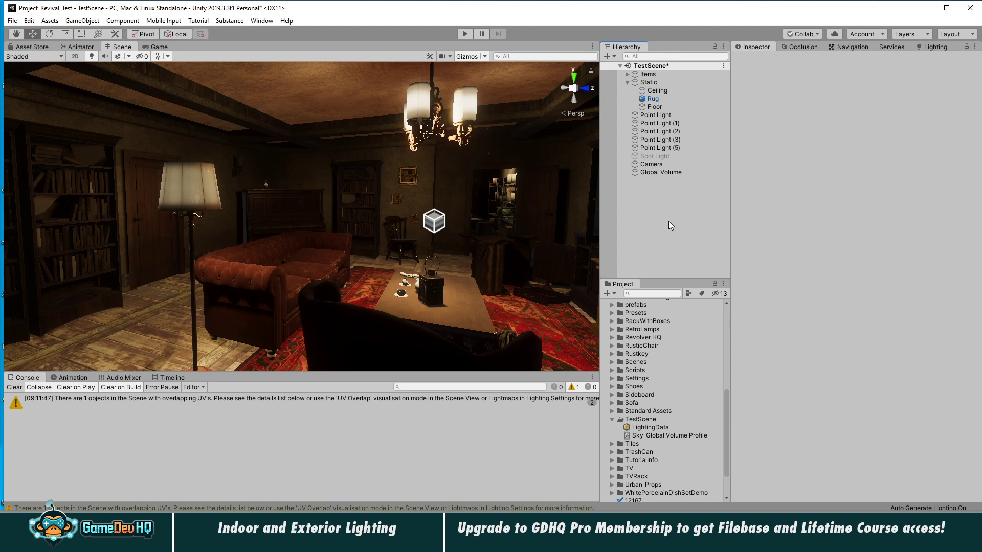
- Deactivate and reactivate the Ceiling object to compare the lighting, and remove its static marking
click(656, 90)
click(758, 60)
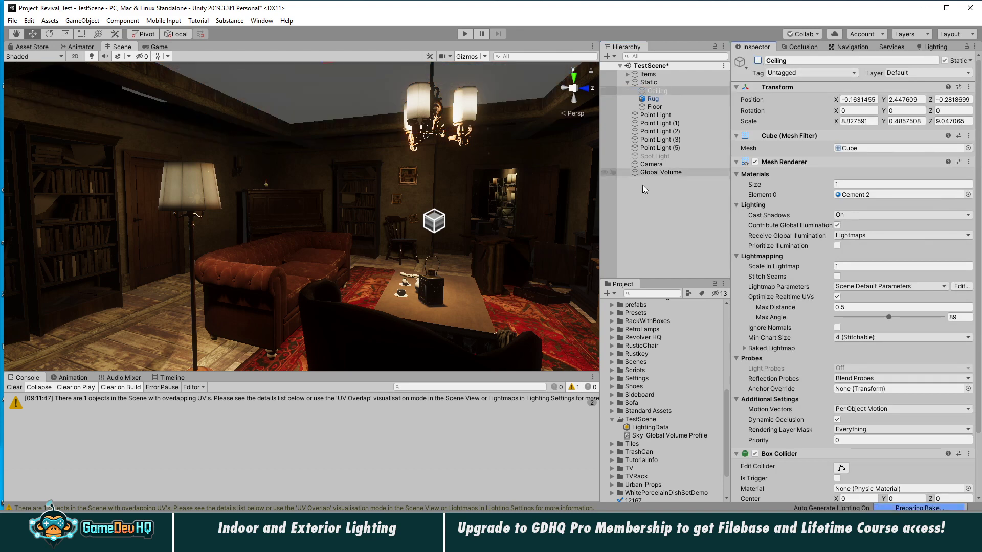
click(758, 60)
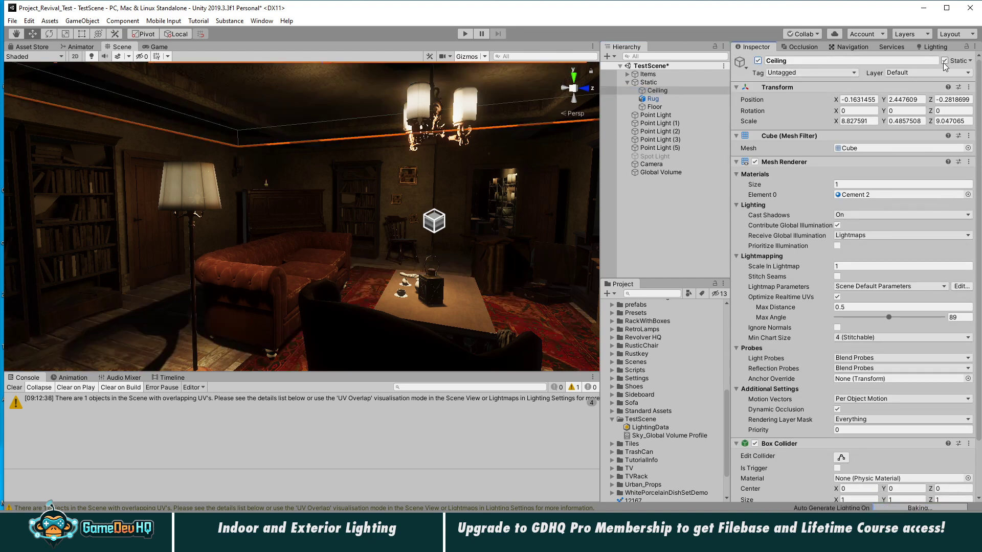
click(945, 61)
click(659, 223)
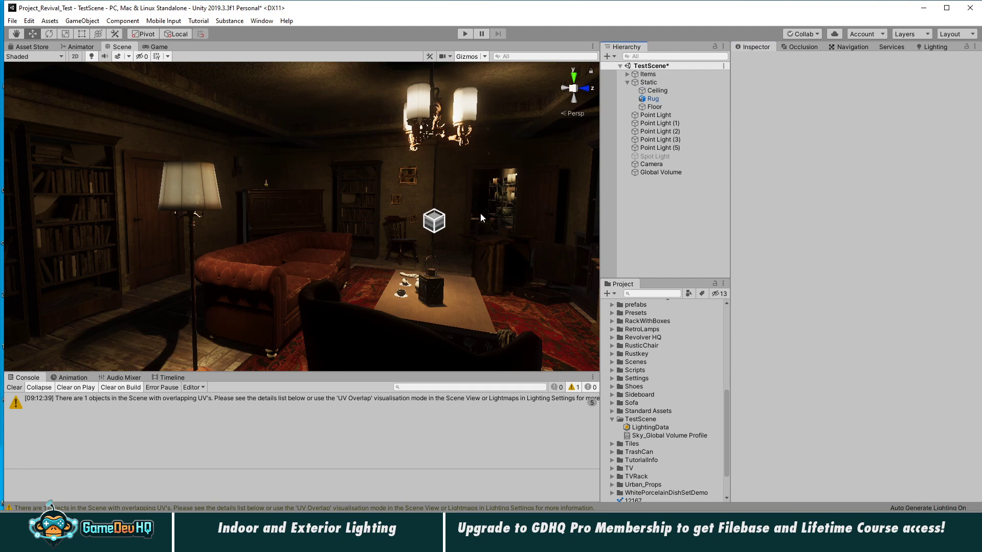
- Examine the lighting around the sofa, table and lamp, and inspect the Rug and Floor objects
middle_drag(423, 209, 344, 154)
alt+drag(344, 154, 333, 205)
middle_drag(383, 195, 383, 227)
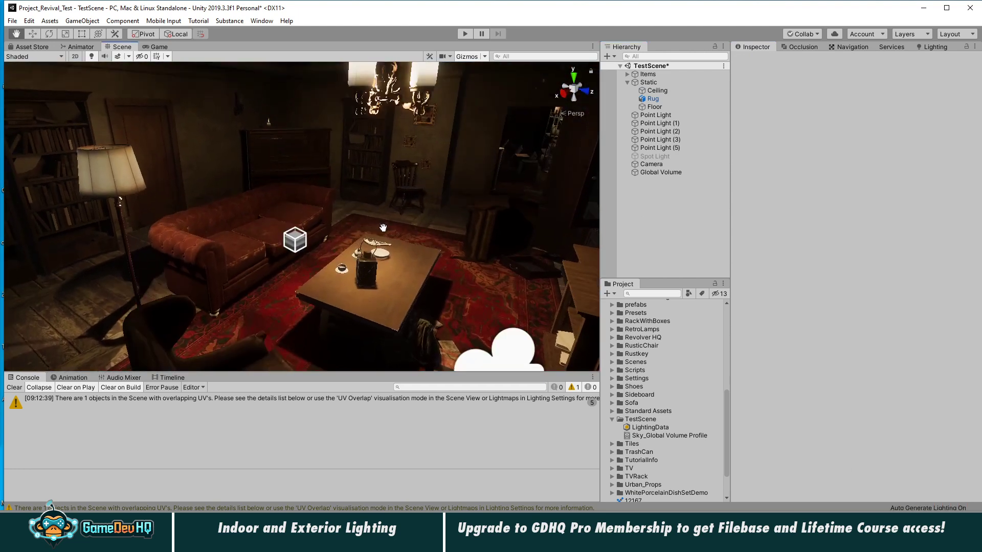
alt+drag(383, 228, 397, 218)
click(661, 99)
click(661, 107)
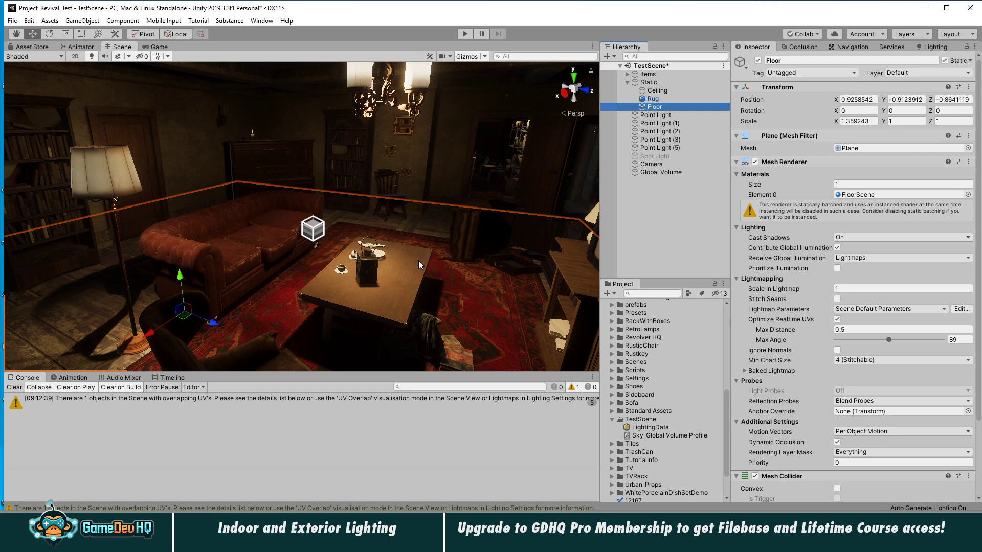
click(668, 213)
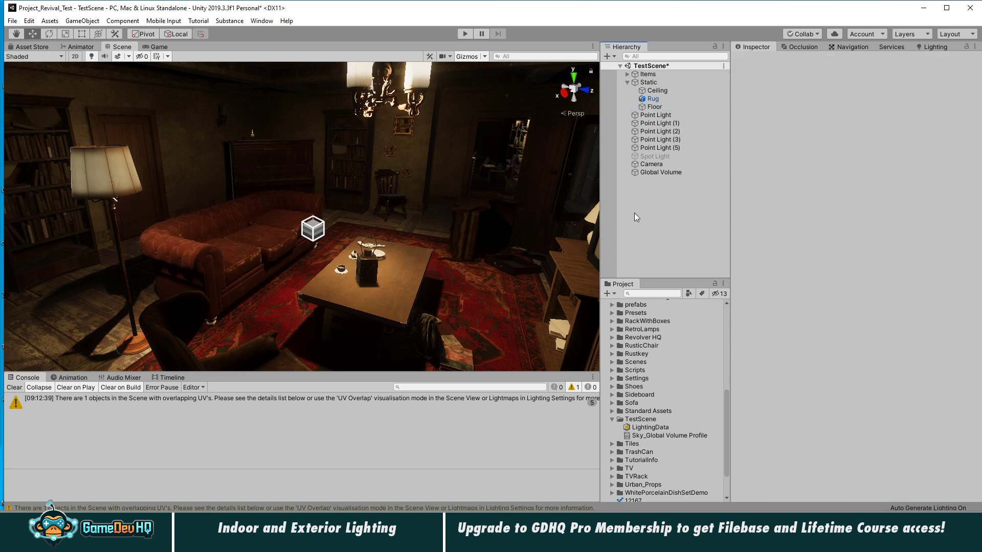
alt+drag(399, 200, 370, 169)
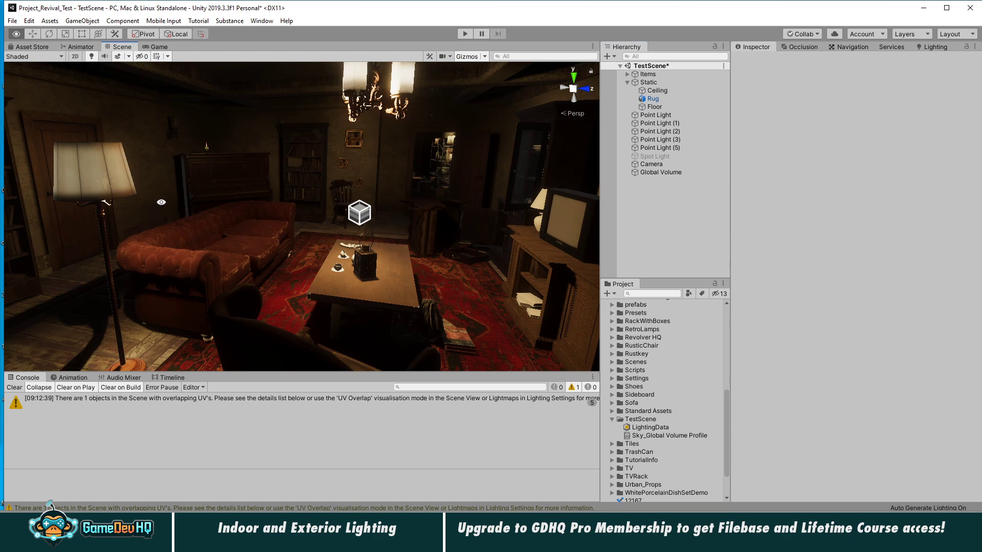
alt+middle_drag(161, 203, 199, 202)
- Disable the Occluder Static and Occludee Static flags on the Items group and all its children
click(648, 74)
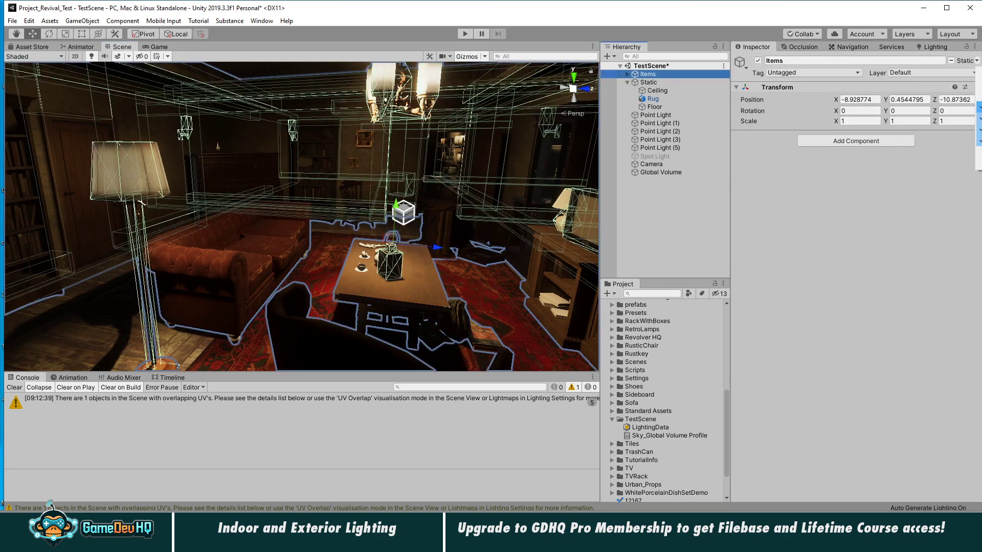
click(978, 105)
click(472, 286)
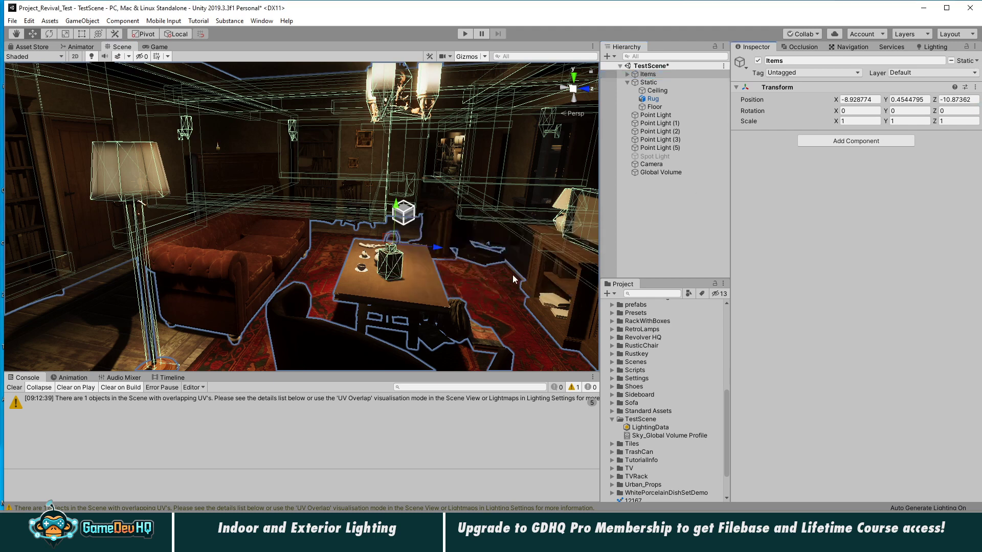
click(969, 63)
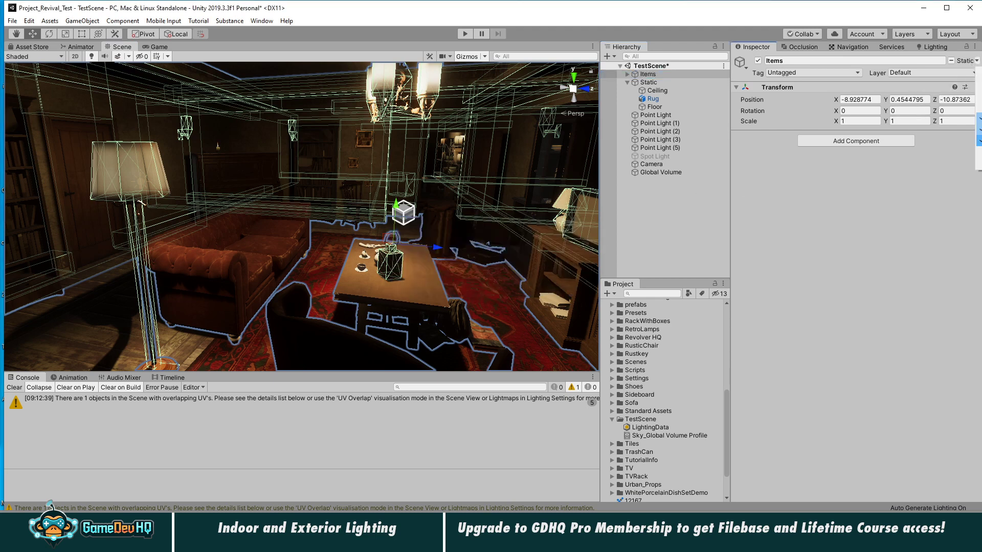
click(978, 117)
click(439, 284)
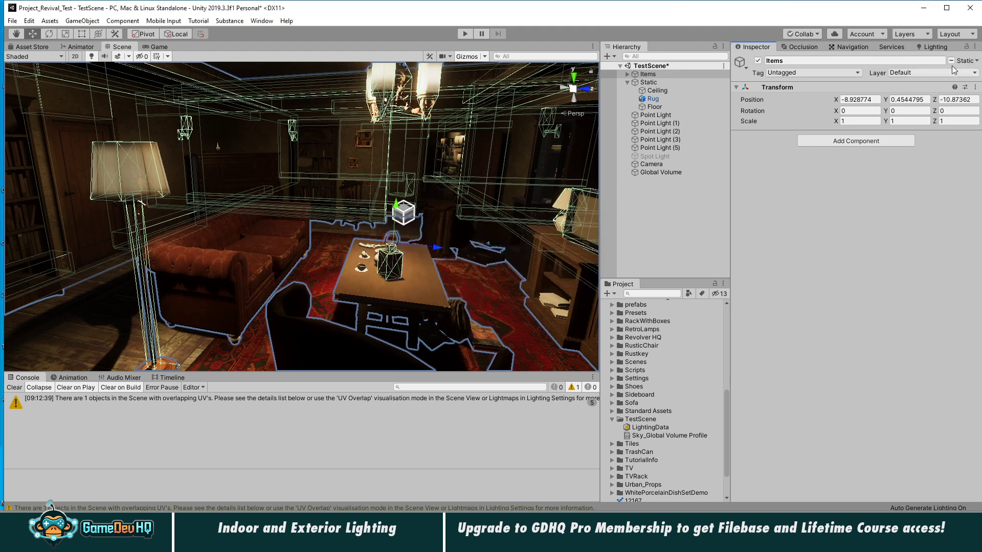
- Disable the Batching Static and Navigation Static flags on the Items group and all its children
click(977, 61)
click(978, 129)
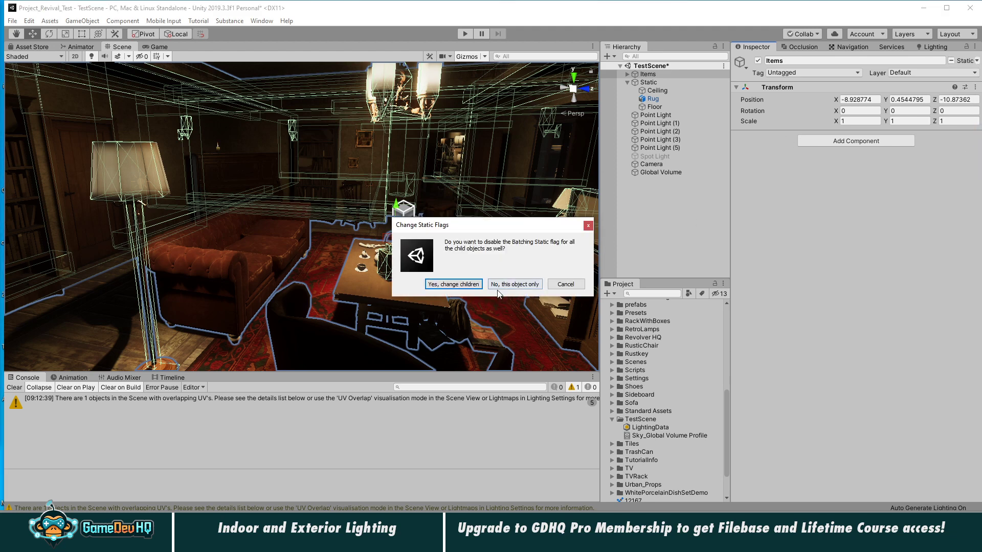
click(438, 284)
click(978, 61)
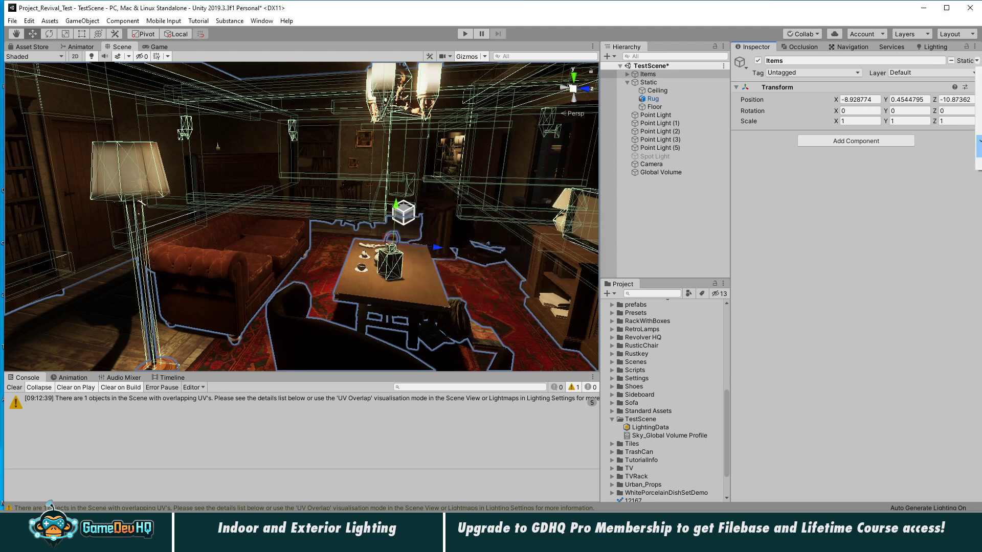
click(978, 141)
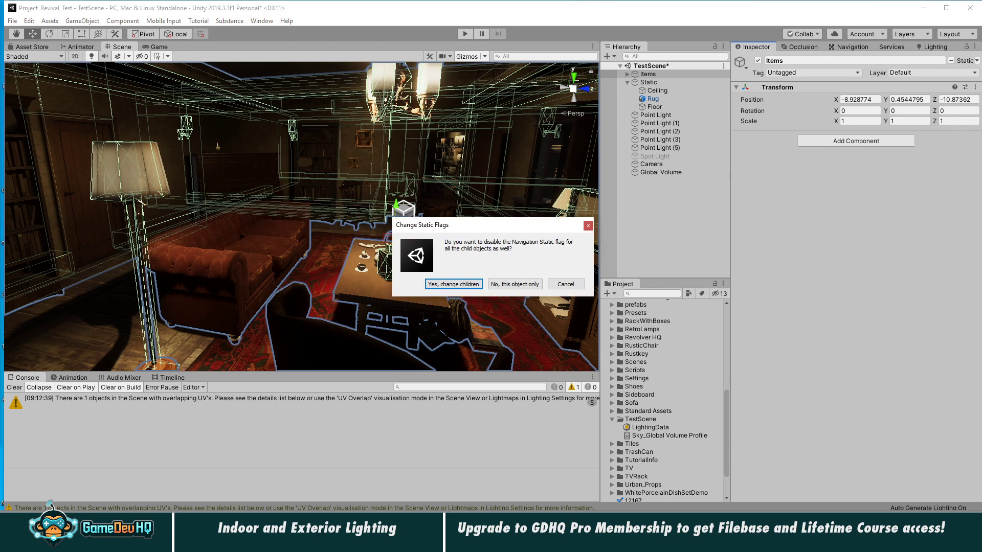
click(459, 286)
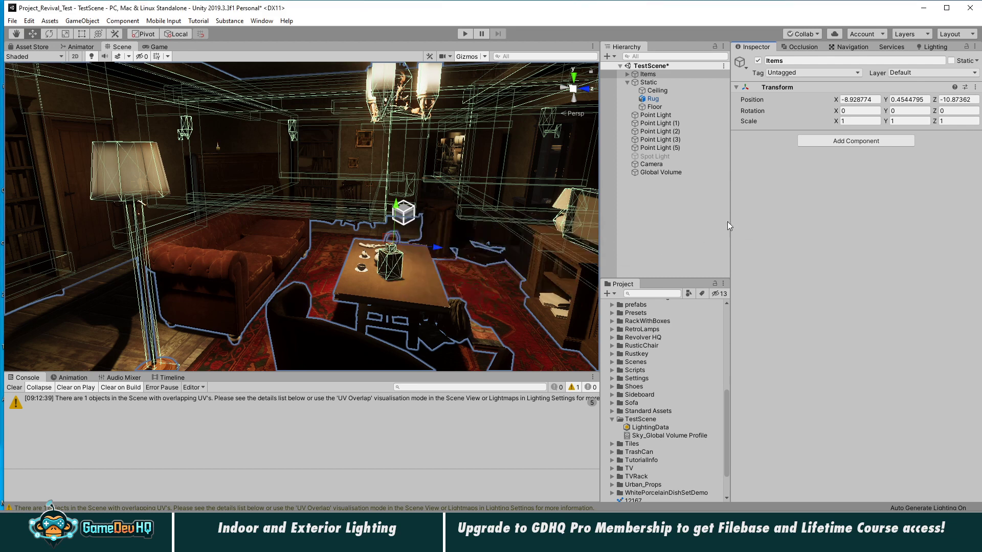
click(674, 220)
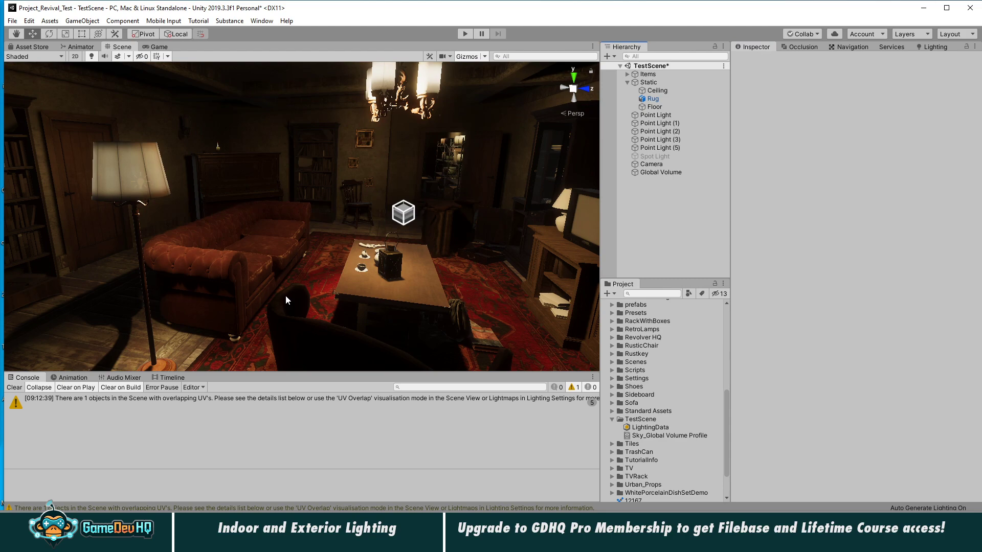
- Add a Light Probe Group to the scene and raise it to about 2.15 in Y
mouse_move(358, 244)
alt+mouse_down()
mouse_move(317, 241)
mouse_move(310, 225)
mouse_move(309, 257)
mouse_move(328, 239)
mouse_move(389, 230)
mouse_move(327, 230)
mouse_move(351, 225)
alt+mouse_up()
click(608, 57)
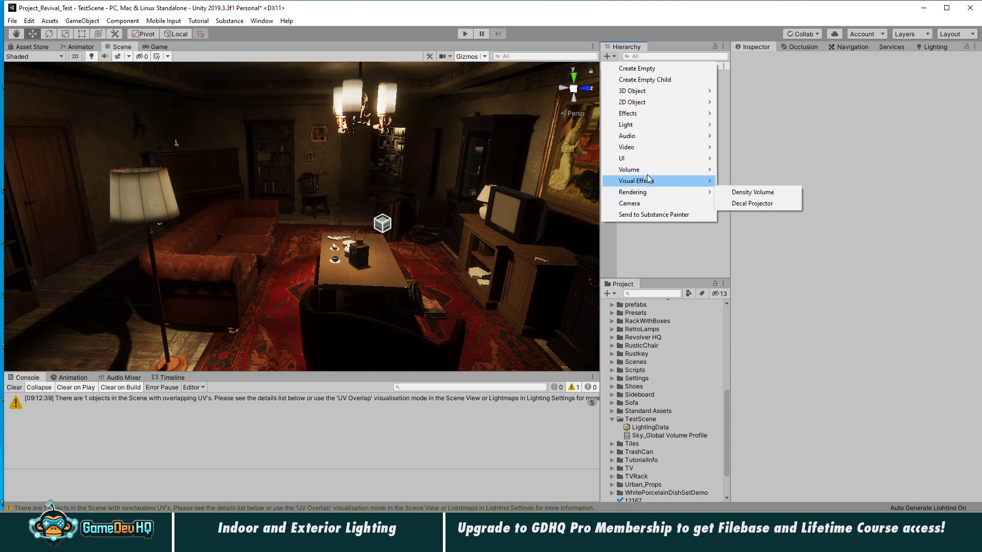
mouse_move(658, 130)
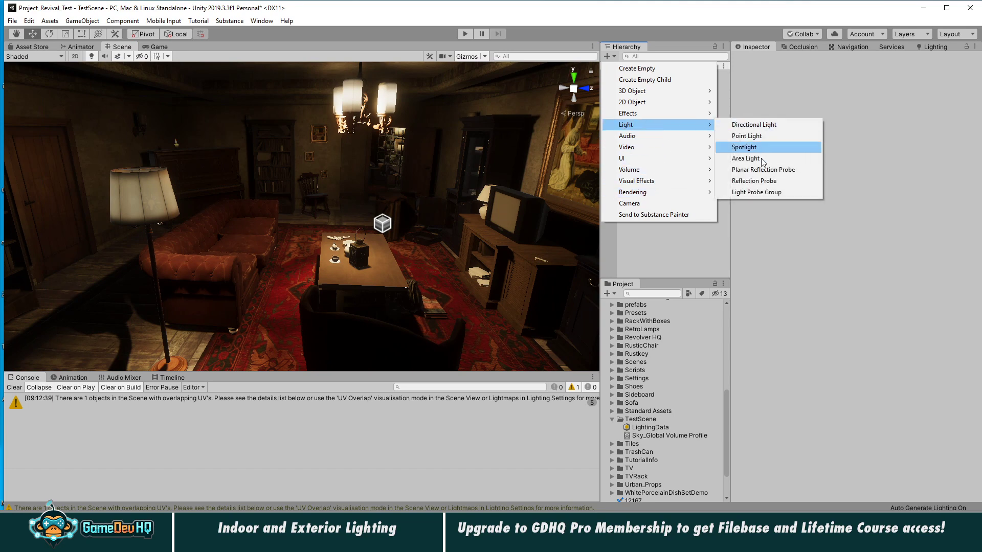
click(751, 196)
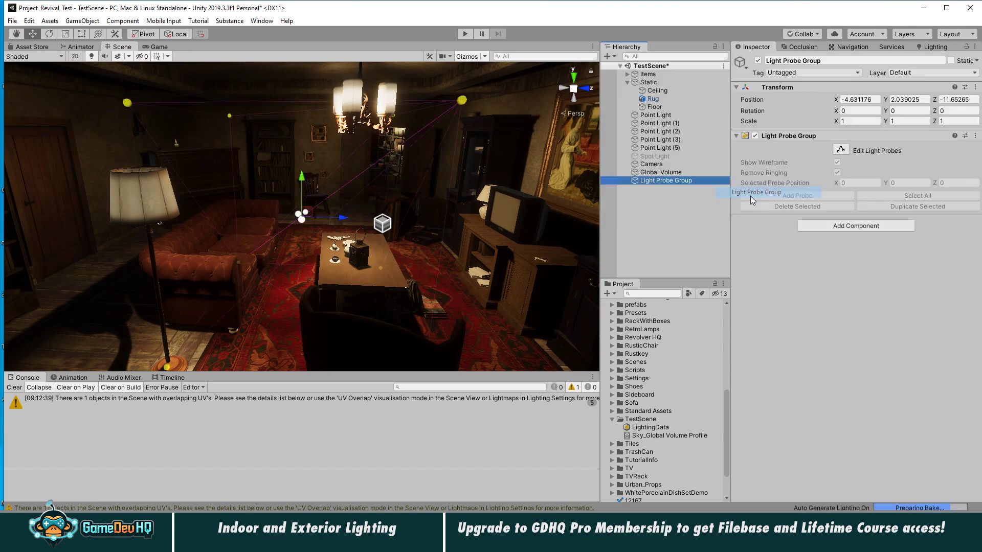
alt+drag(384, 188, 302, 165)
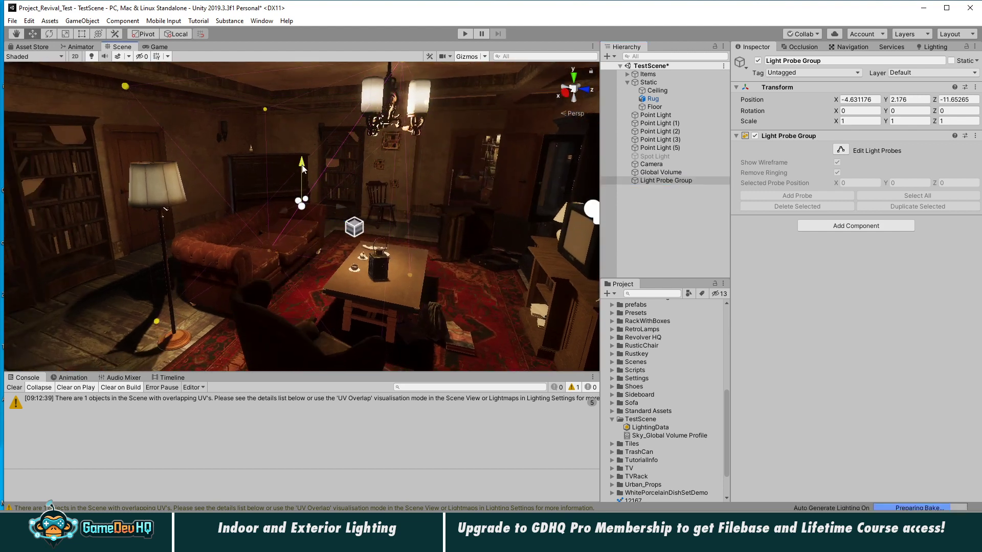
- Toggle the Light Probe Group off and on repeatedly to compare the room's lighting, leaving it active
click(759, 61)
click(759, 60)
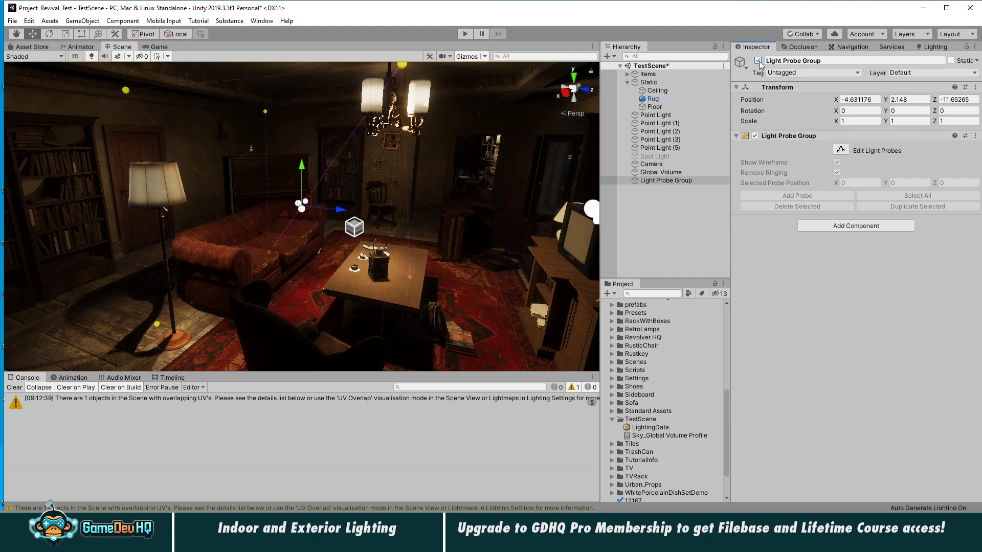
click(758, 60)
click(758, 60)
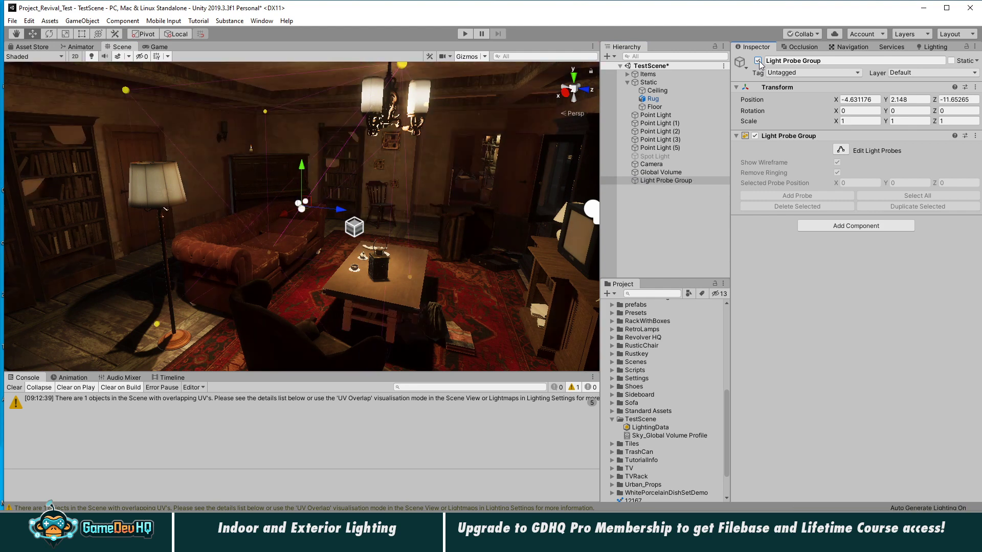
click(759, 60)
click(759, 60)
click(759, 61)
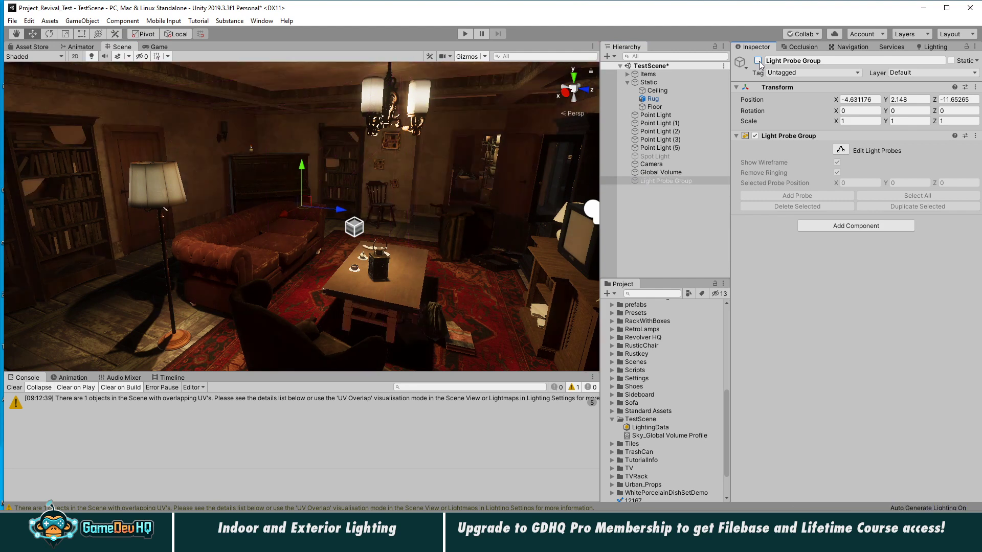
click(759, 60)
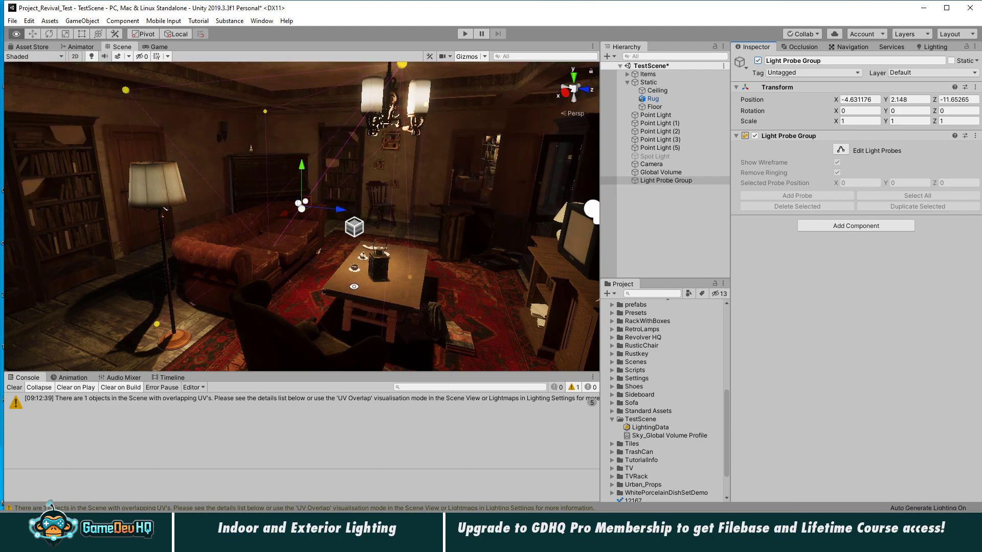
- Inspect the probe placement around the furniture and lower the Light Probe Group to about 1.98 in Y
alt+drag(353, 285, 331, 238)
middle_drag(382, 311, 396, 243)
alt+drag(397, 243, 262, 296)
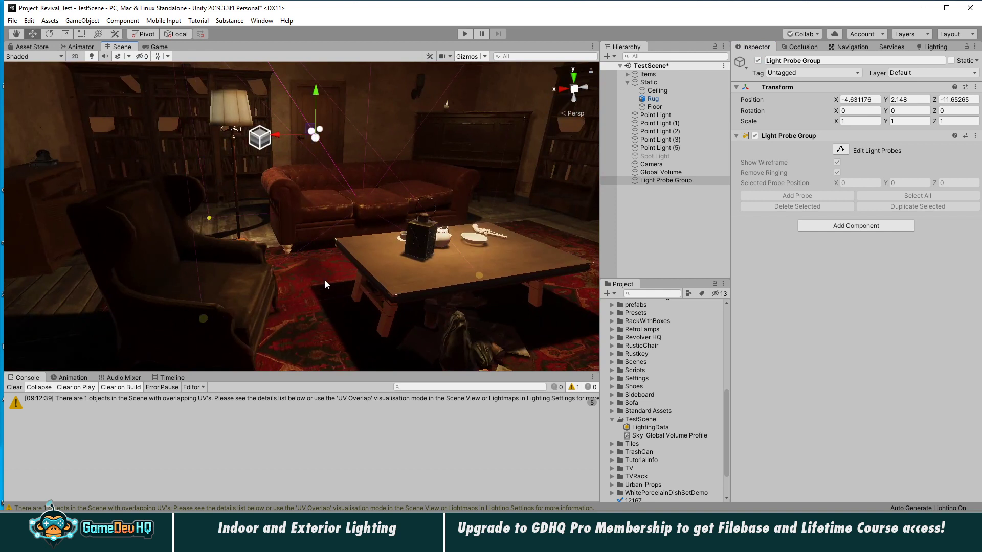
mouse_move(283, 193)
alt+mouse_down()
mouse_move(489, 169)
mouse_move(566, 148)
mouse_move(538, 171)
mouse_move(392, 204)
mouse_move(317, 200)
mouse_move(285, 183)
alt+mouse_up()
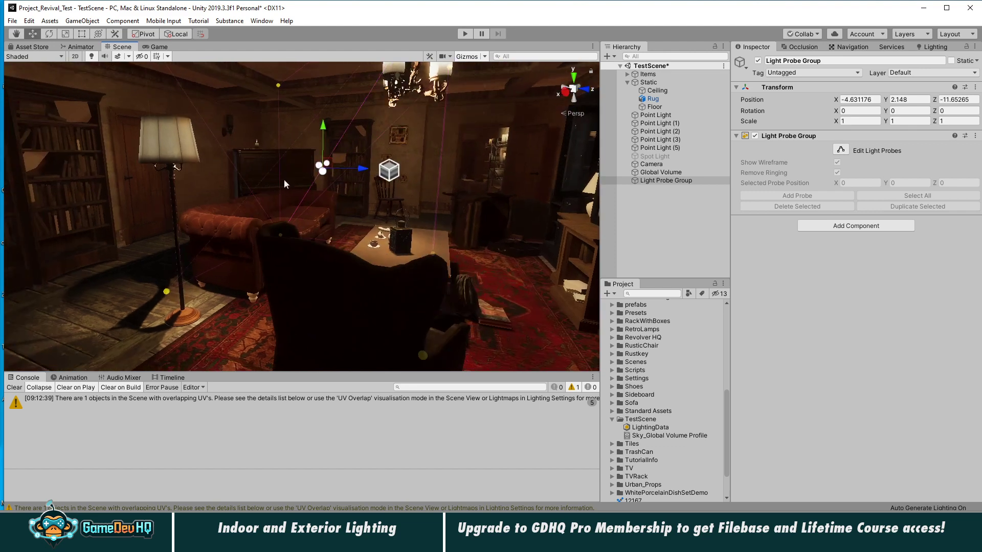
alt+drag(101, 202, 408, 229)
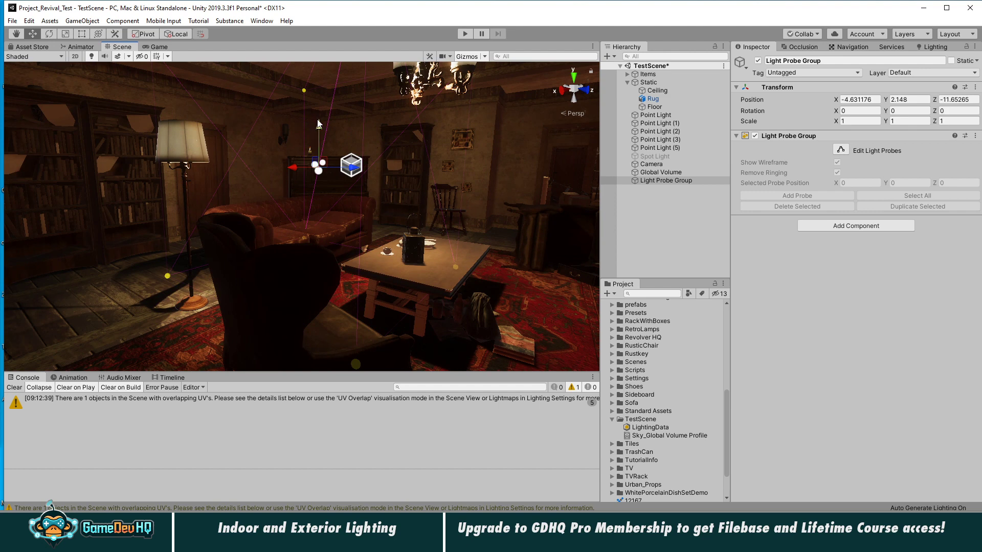
drag(312, 128, 295, 144)
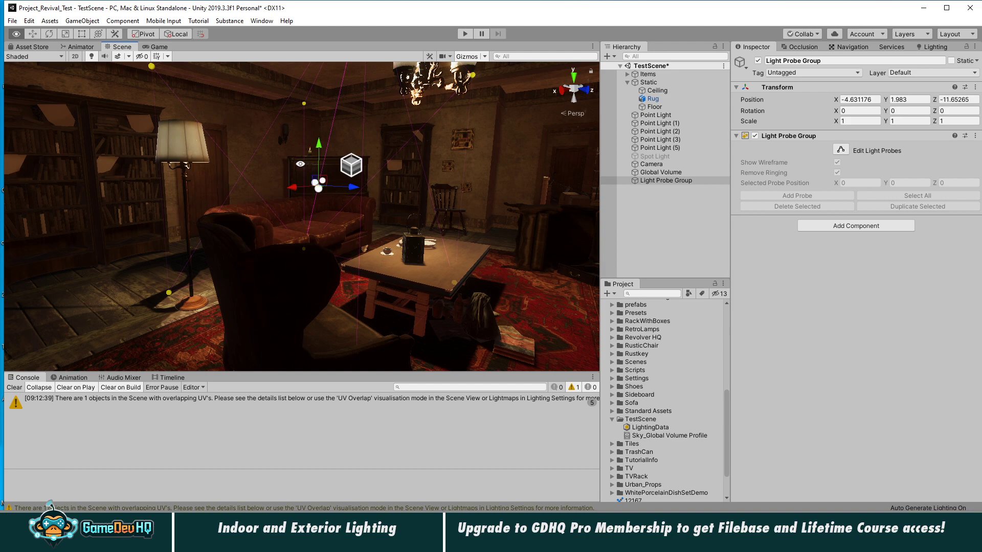
- Show the scene from directly above in orthographic Wireframe shading with the furnished room in view
alt+drag(297, 190, 397, 113)
alt+drag(516, 161, 273, 137)
scroll(318, 174, up, 6)
alt+drag(249, 173, 275, 138)
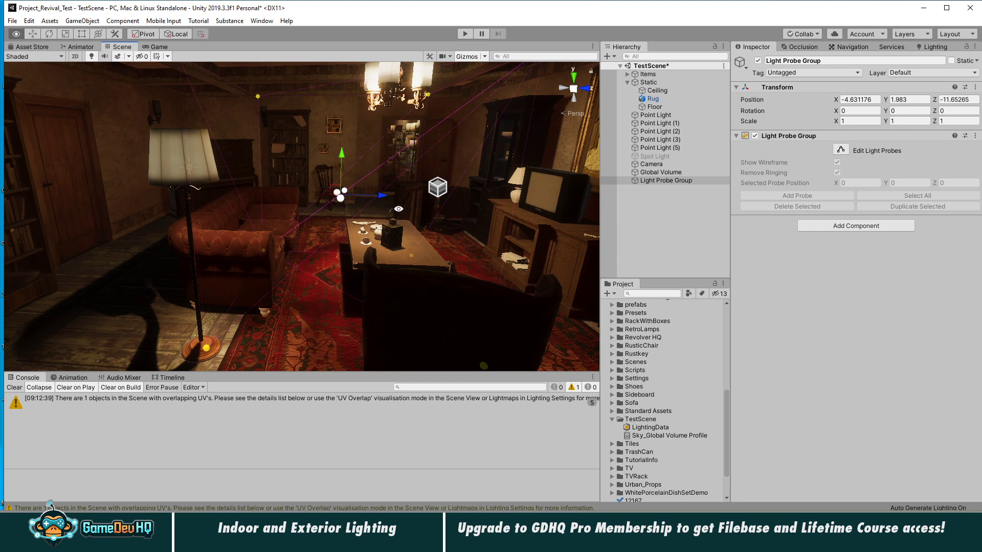
alt+drag(394, 207, 525, 106)
click(574, 77)
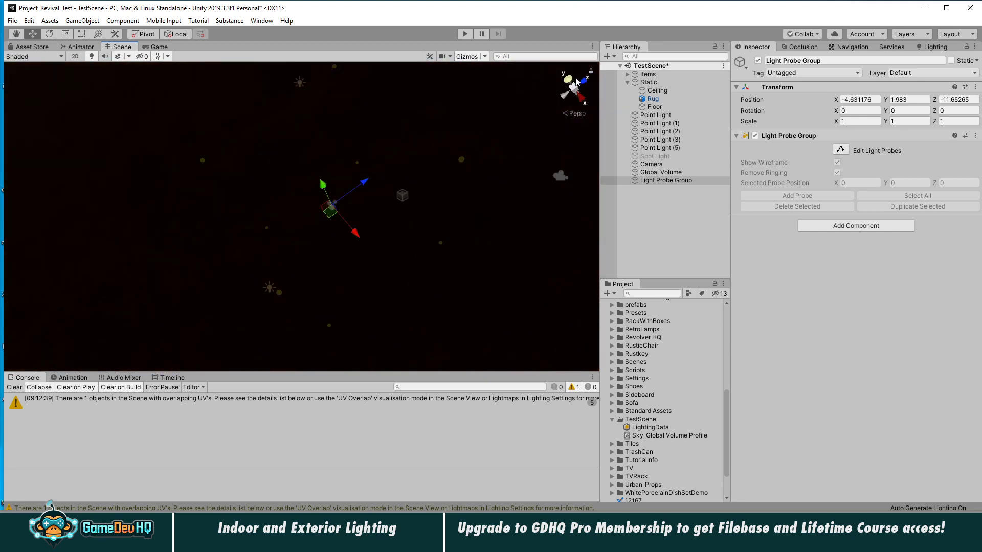
click(573, 88)
alt+right_drag(321, 174, 635, 152)
click(43, 55)
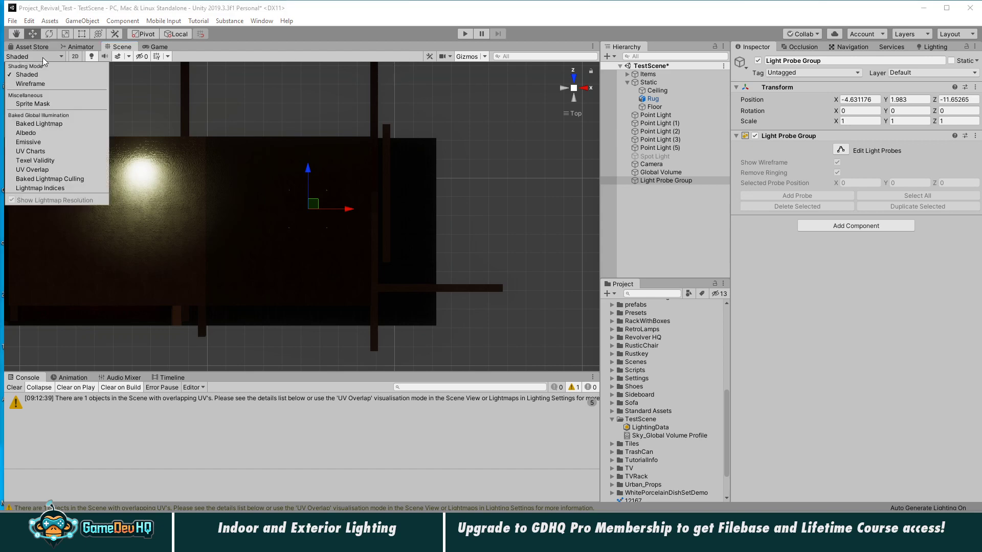
click(41, 83)
alt+right_drag(277, 215, 511, 217)
middle_drag(392, 232, 418, 208)
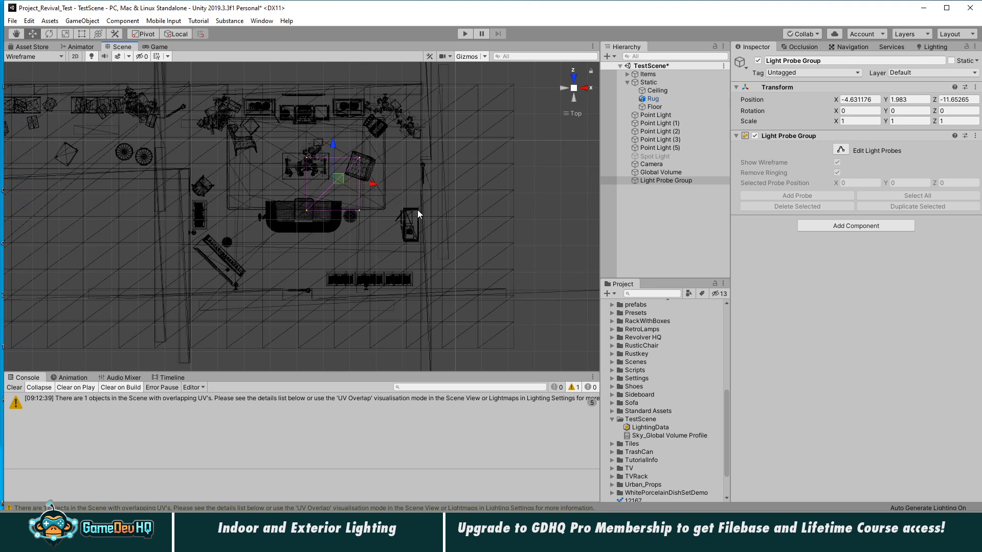
- Move the Light Probe Group to the room's lower-left corner at X -8.38, Z -14.22 and raise it to Y 2
drag(333, 179, 238, 248)
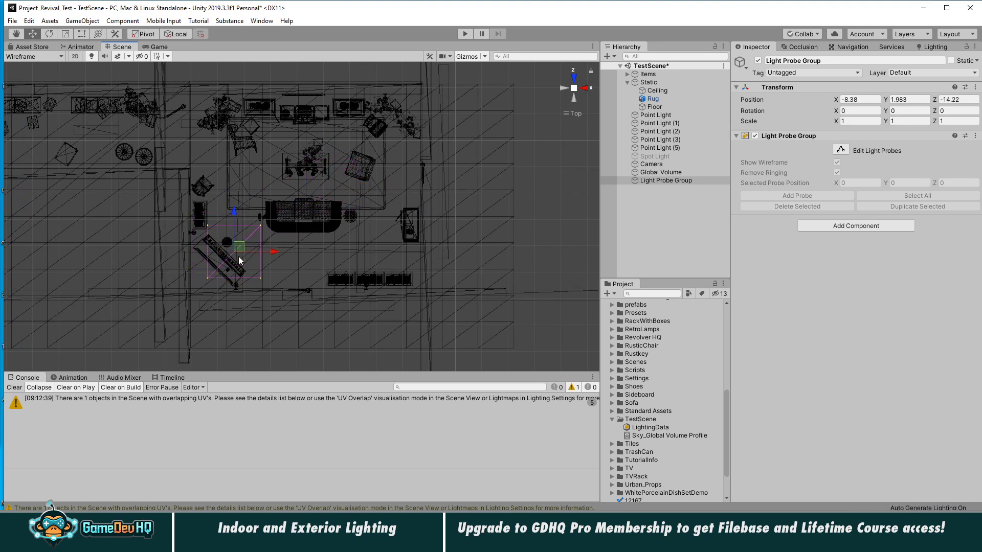
click(574, 100)
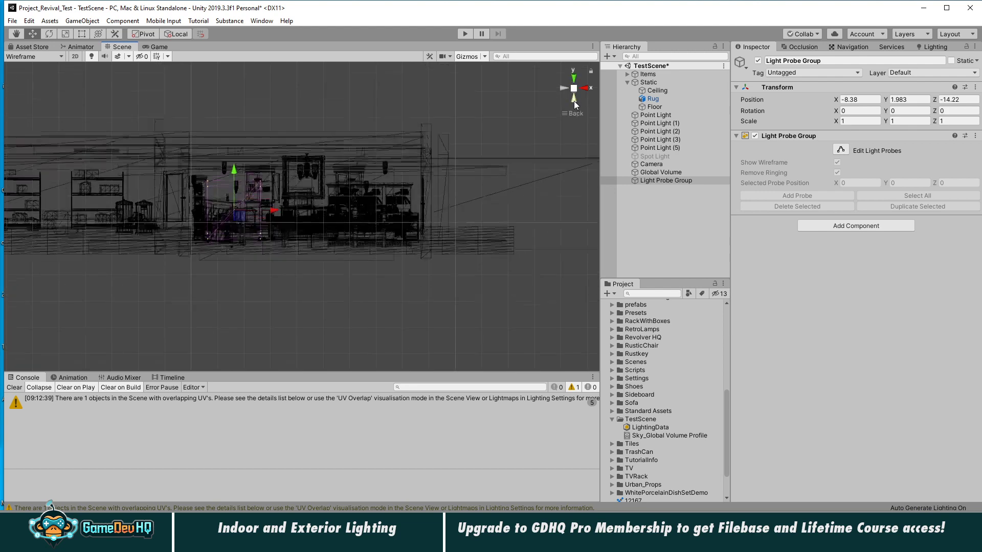
drag(236, 161, 235, 162)
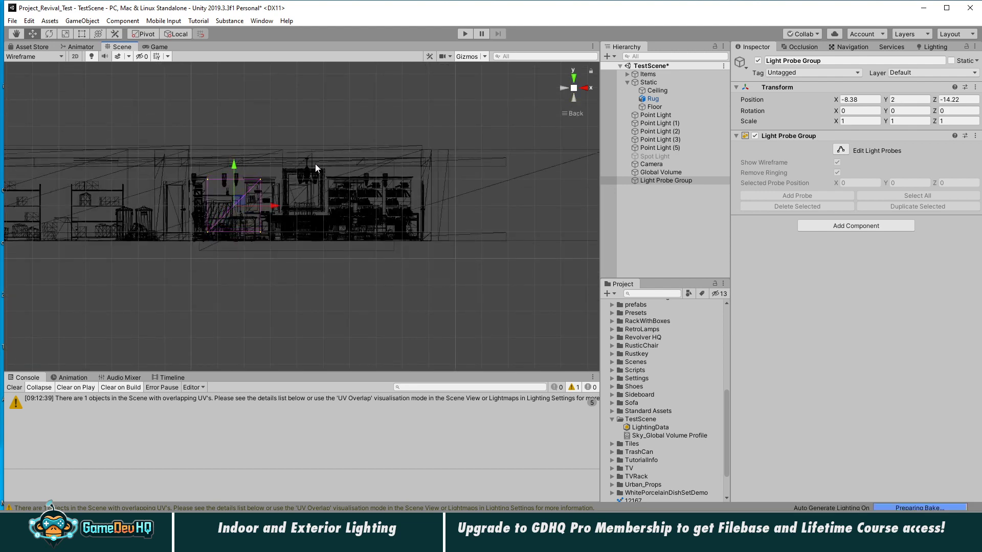
- Edit the light probes, lowering the upper layer to about 0.16 in Y and placing a duplicated layer at about 1.31
click(841, 150)
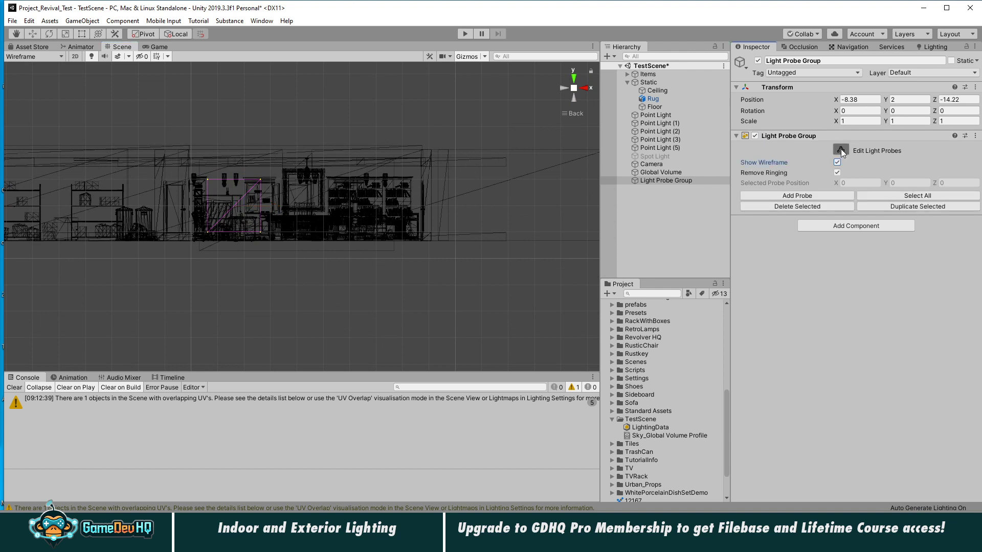
drag(192, 173, 282, 197)
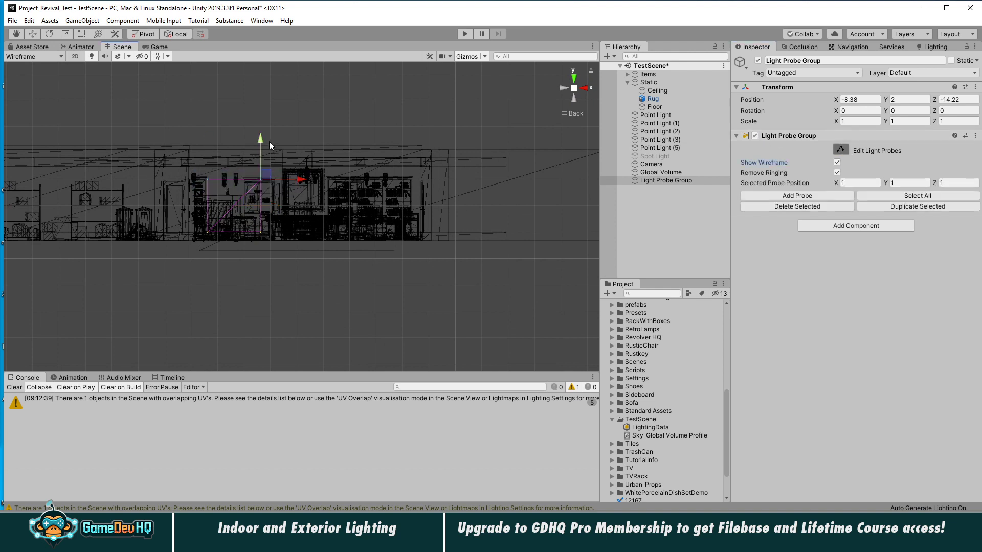
drag(256, 139, 259, 165)
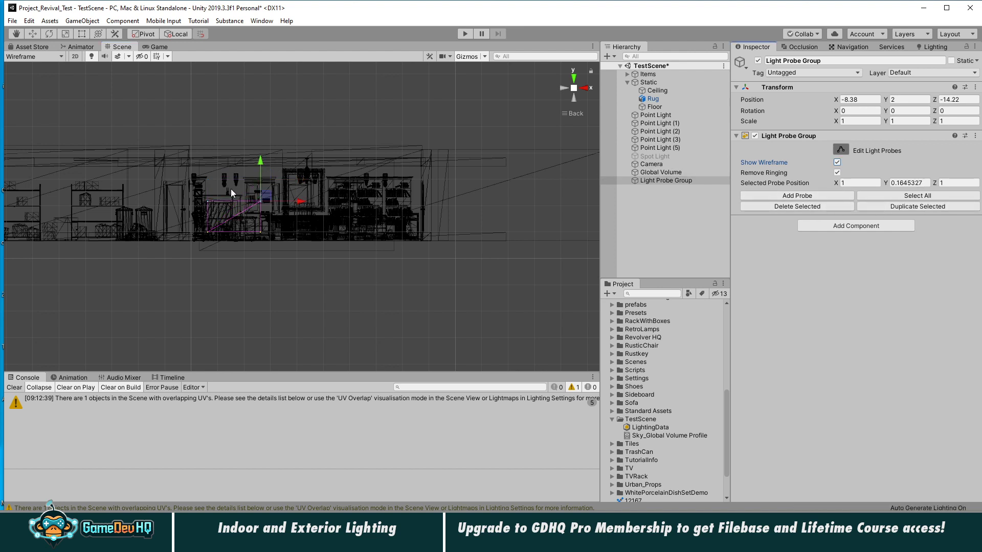
drag(260, 160, 260, 130)
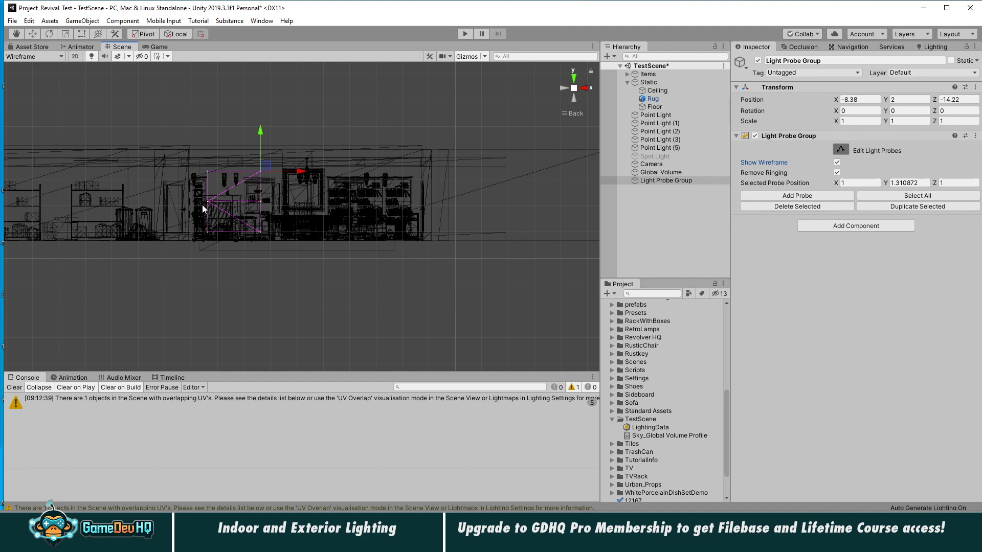
- Duplicate the end column of probes repeatedly along X across the room, reaching about X 6.87
click(574, 76)
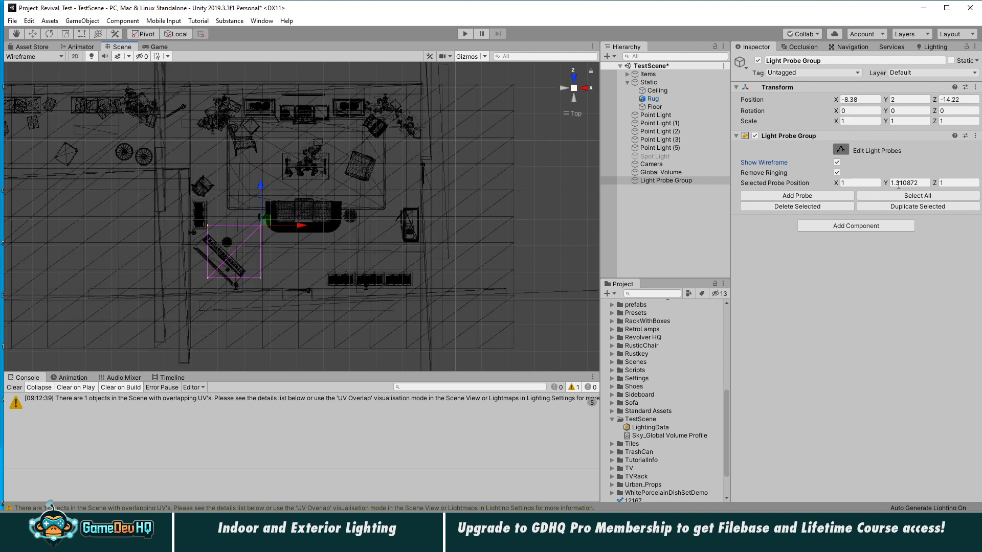
click(914, 207)
drag(303, 227, 417, 232)
click(895, 209)
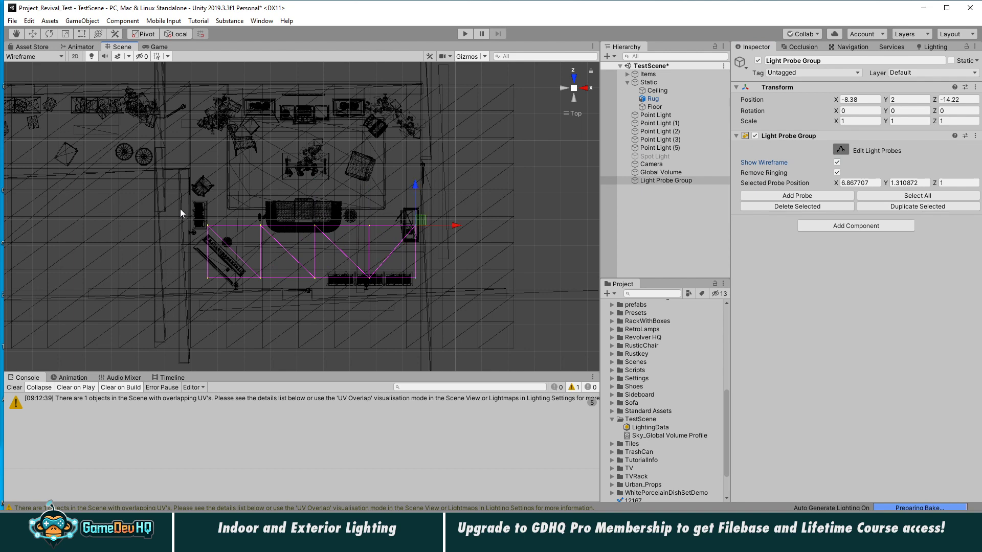
- Duplicate the full row of probes repeatedly along Z across the room, reaching about Z 5.80
drag(180, 209, 474, 252)
click(912, 207)
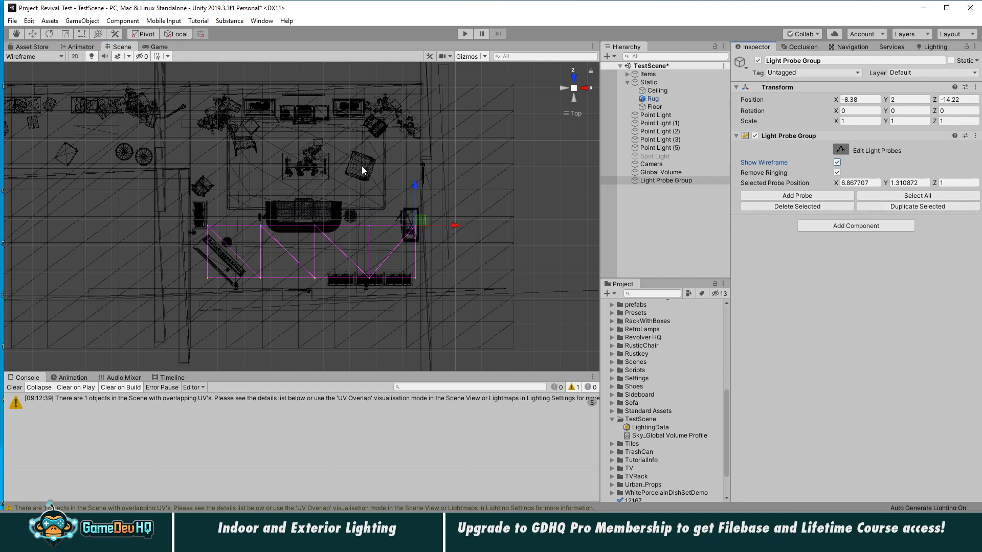
drag(422, 190, 411, 59)
click(886, 206)
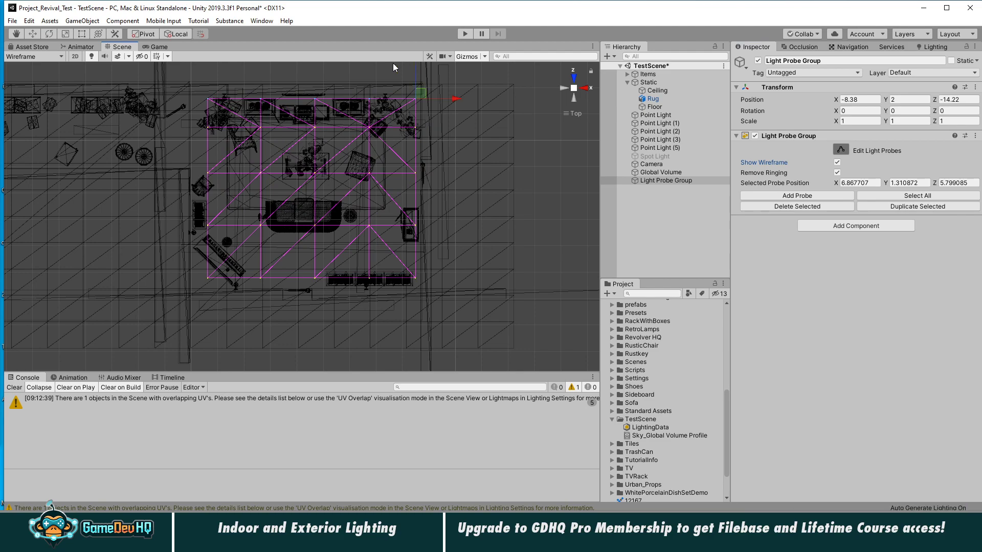
- Duplicate the corner probes beside the adjoining hallway and place the copies inside it, reaching about X -4.83, Z 4.87
click(573, 88)
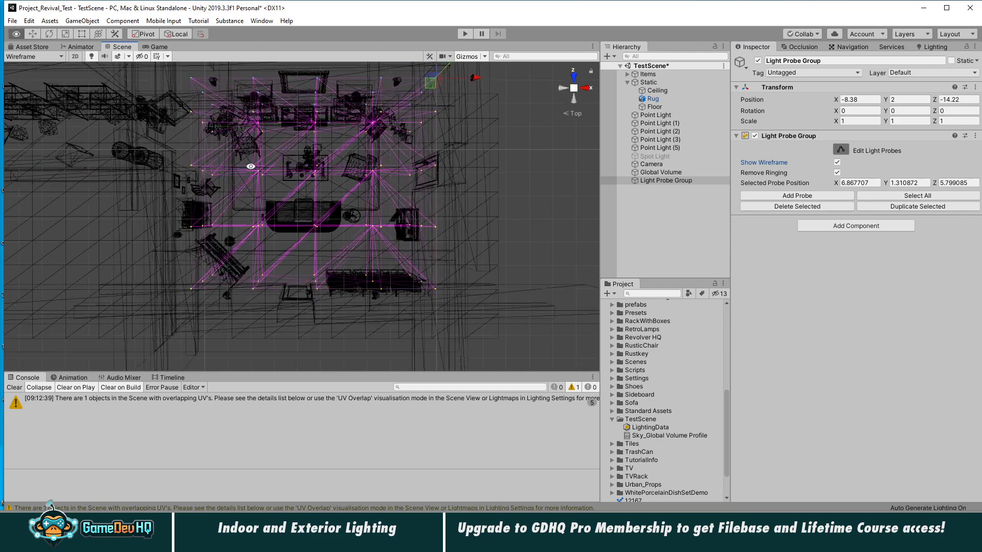
alt+drag(229, 149, 317, 184)
click(574, 86)
click(573, 89)
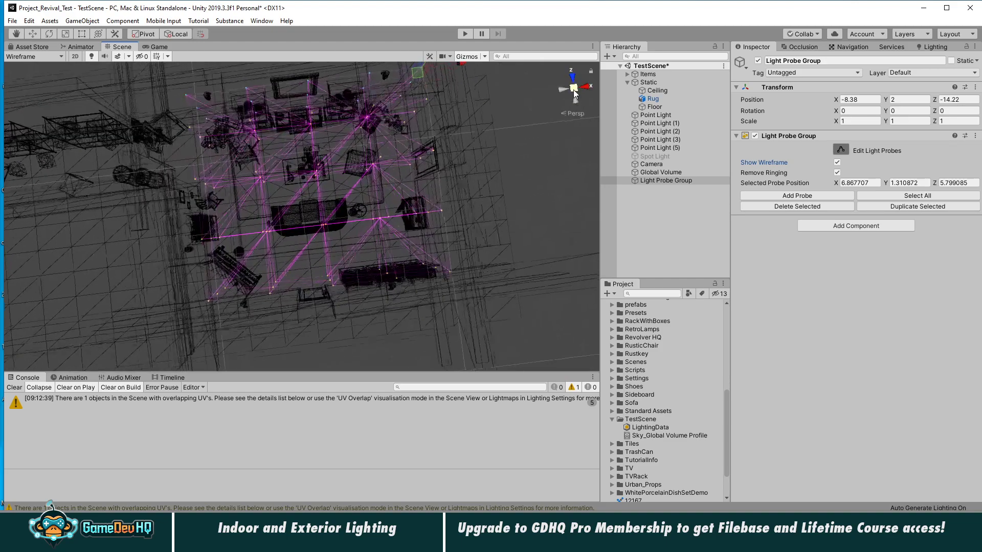
click(575, 99)
click(572, 77)
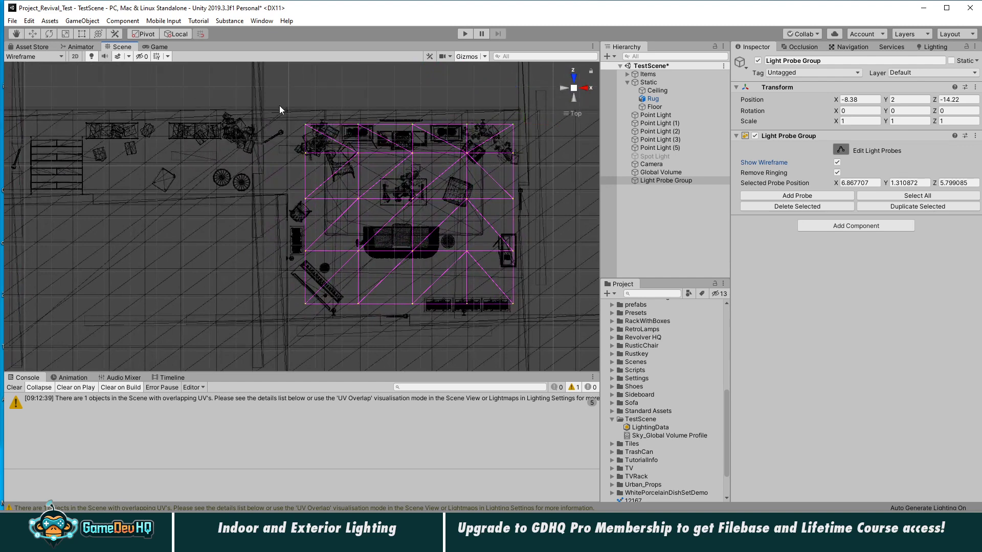
drag(279, 106, 331, 174)
drag(314, 117, 209, 144)
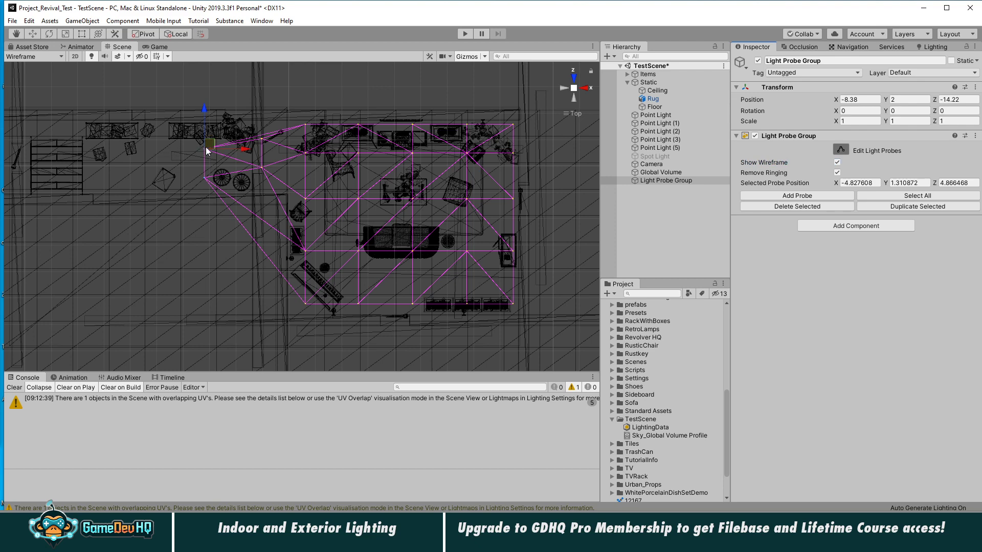
- Extend the probes along the hallway with duplicated columns, reaching about X -11.01
drag(246, 148, 139, 148)
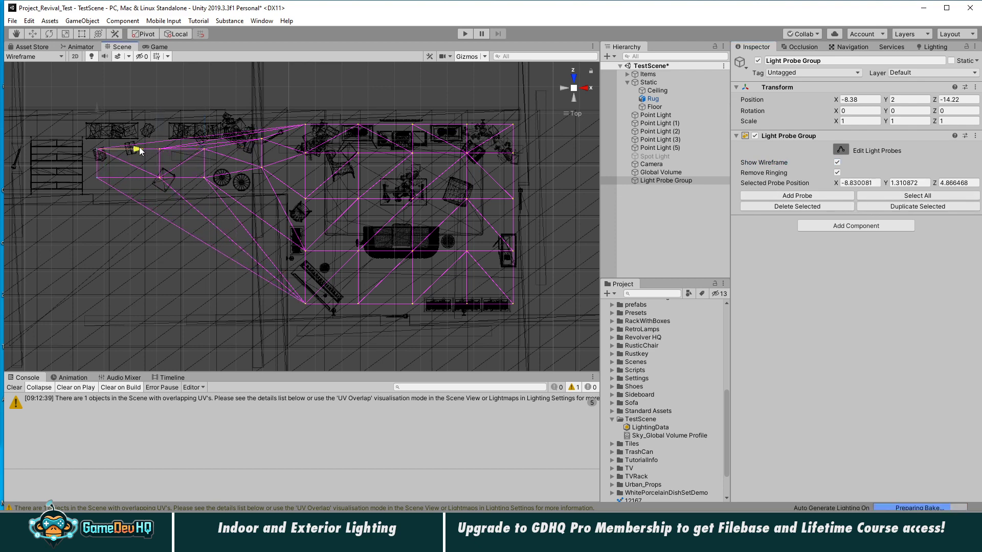
click(881, 206)
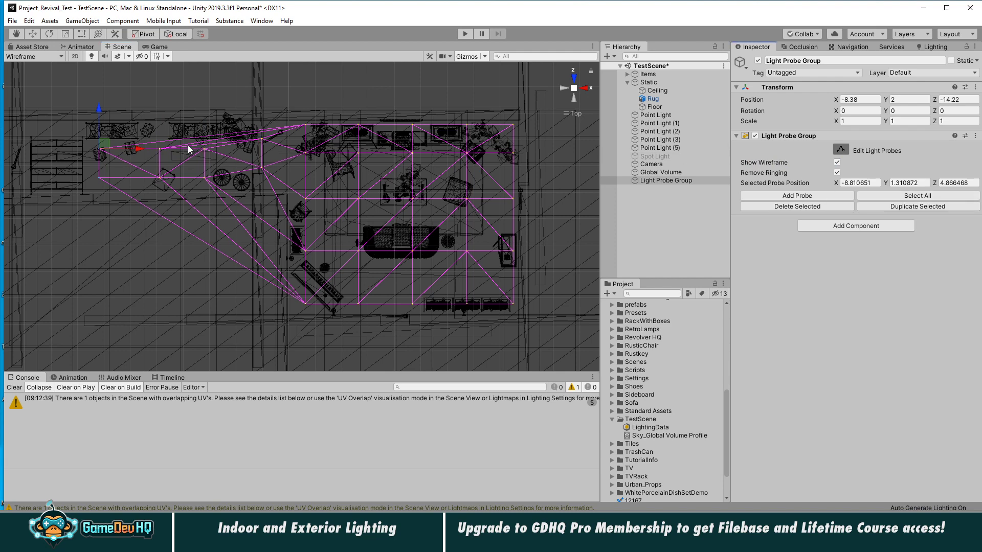
drag(143, 148, 84, 149)
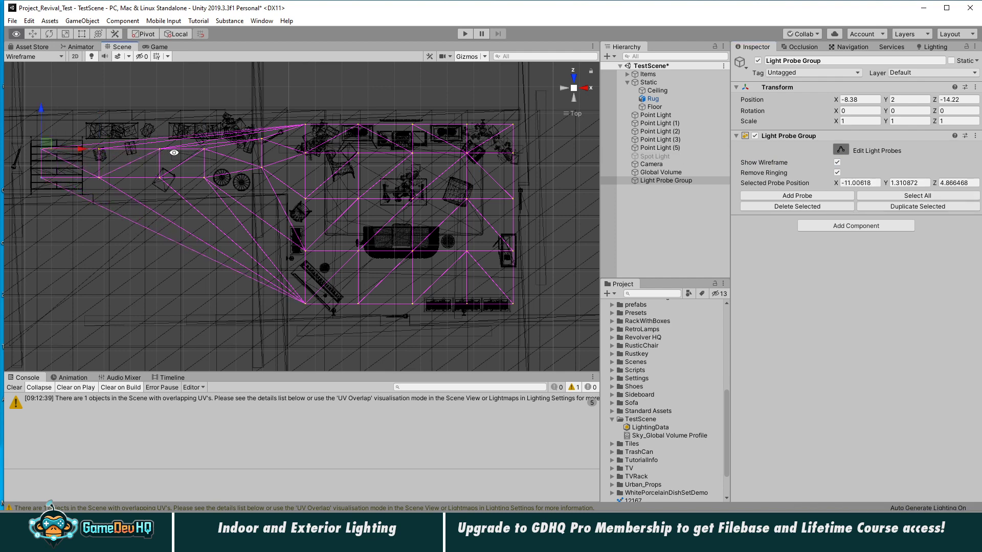
- Return the scene view to Shaded mode and look at the lit room from inside with its probe network
click(576, 88)
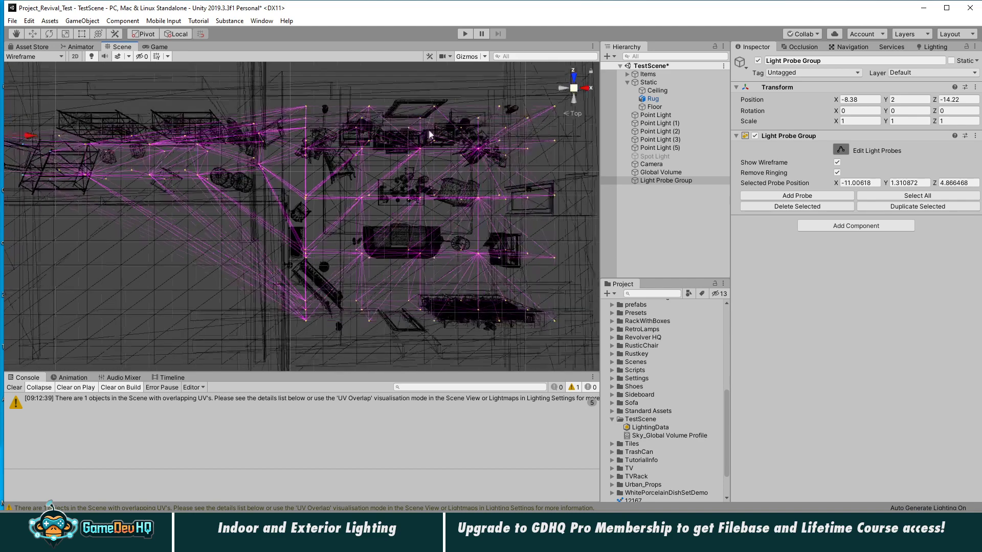
mouse_move(366, 175)
alt+mouse_down()
mouse_move(302, 143)
mouse_move(235, 77)
alt+mouse_up()
click(28, 58)
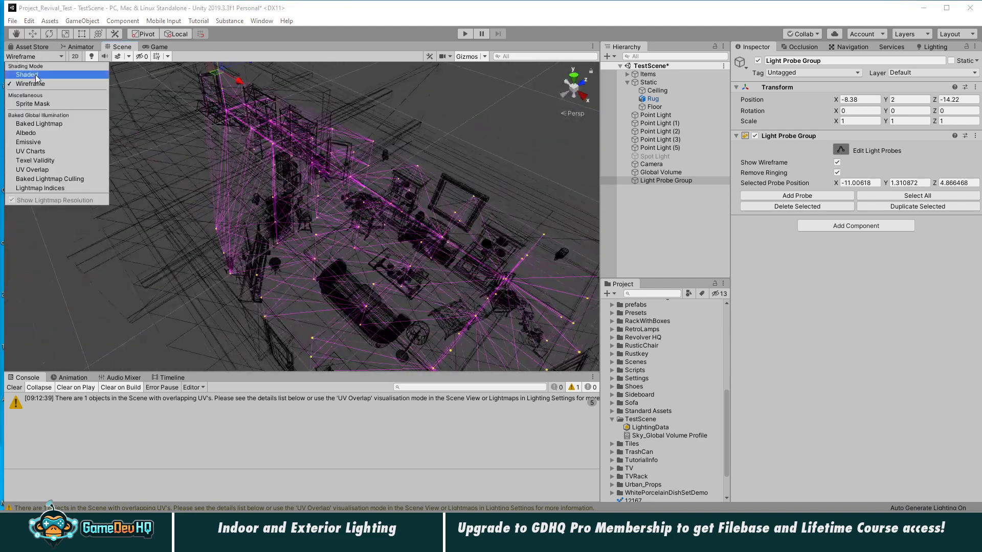
click(29, 75)
key(w)
mouse_move(374, 179)
right_down()
mouse_move(723, 191)
mouse_move(330, 104)
right_up()
alt+drag(330, 104, 230, 68)
alt+drag(343, 159, 307, 174)
alt+right_drag(404, 174, 378, 171)
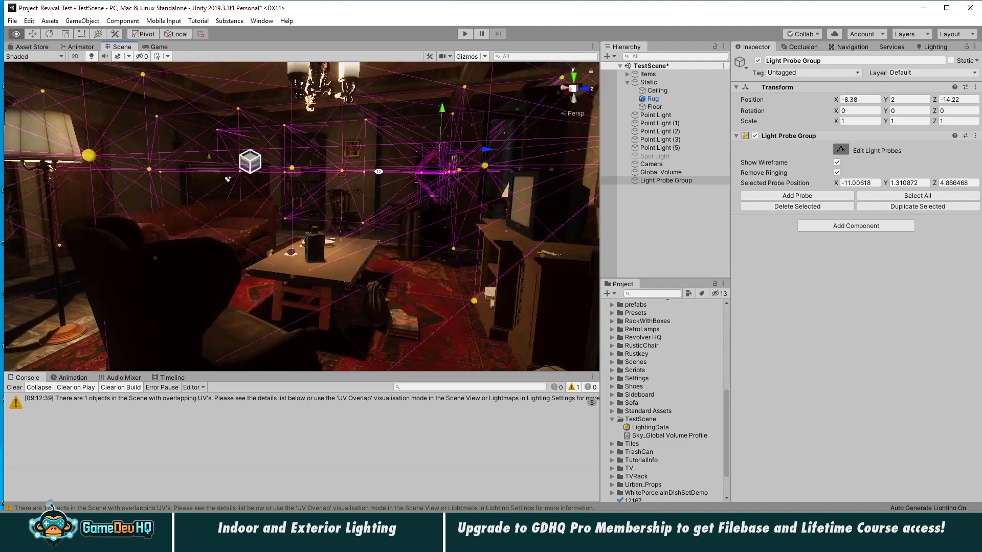
- Leave light probe editing with the Light Probe Group selected and check the scene's gizmo visibility options
click(689, 237)
mouse_move(371, 202)
alt+mouse_down()
mouse_move(394, 256)
mouse_move(409, 225)
mouse_move(383, 189)
alt+mouse_up()
click(665, 181)
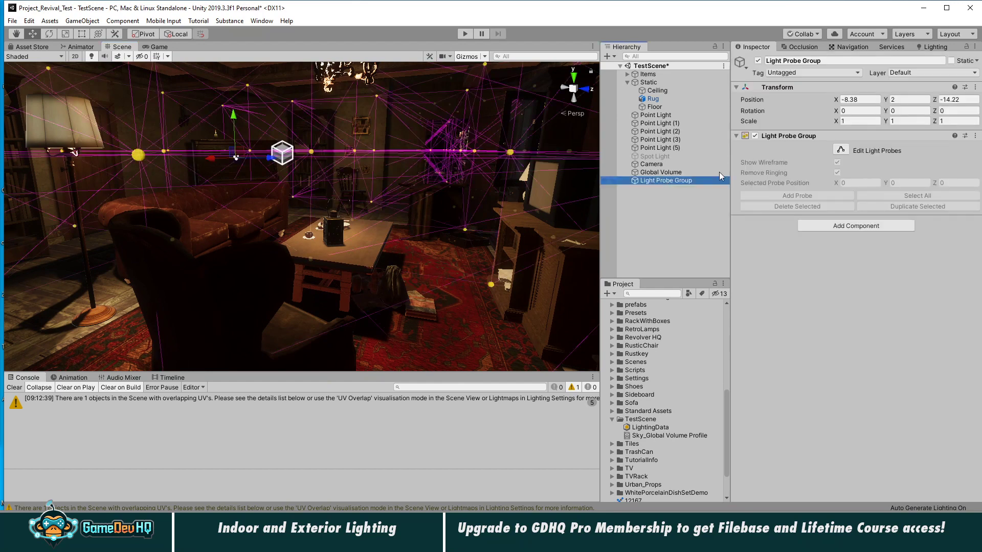
click(484, 56)
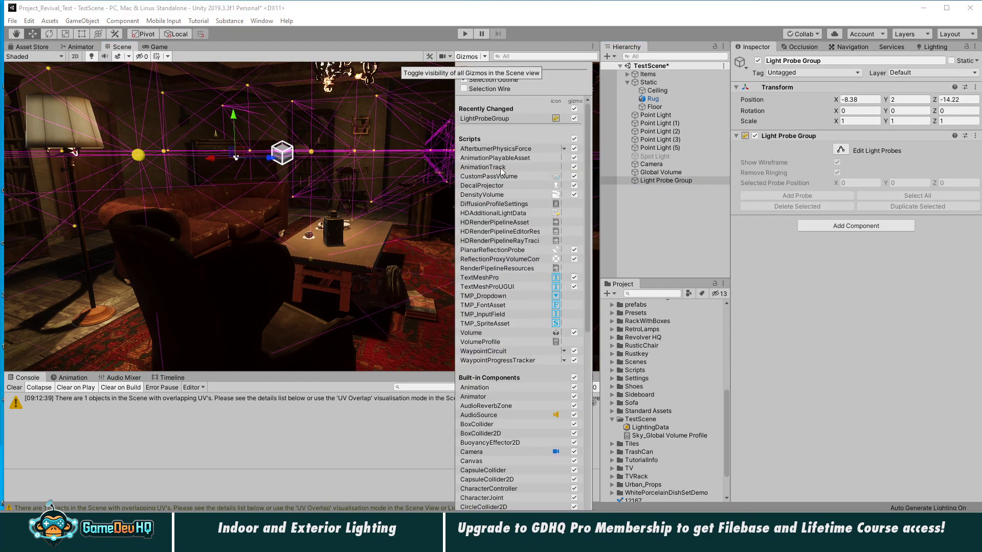
click(664, 220)
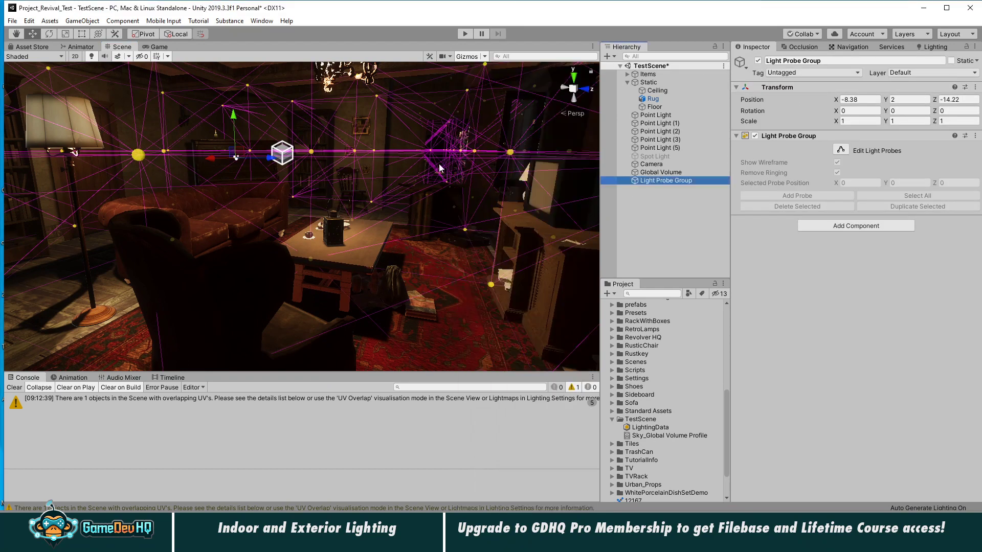
- Select the TV and examine the lighting on its front and sides up close
alt+drag(459, 196, 537, 188)
click(532, 196)
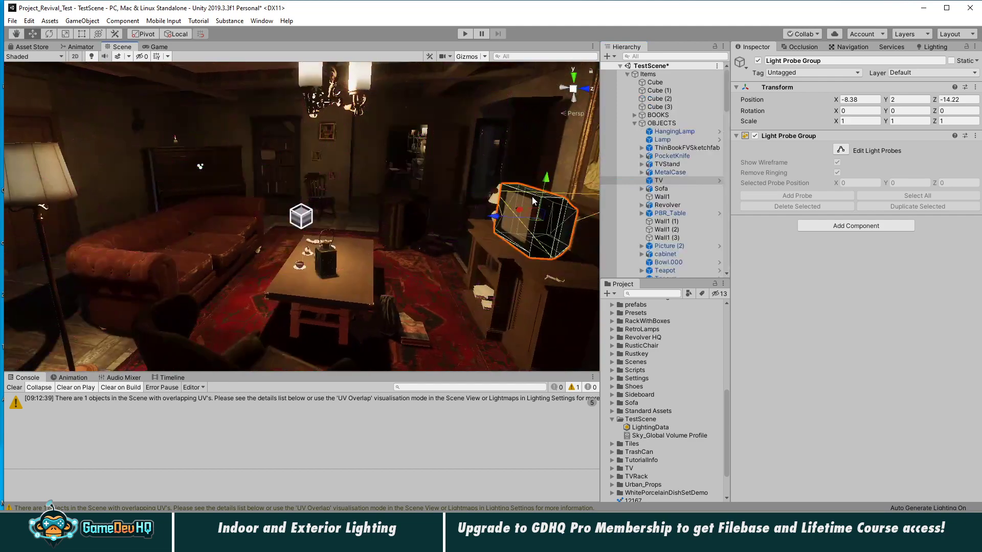
key(f)
alt+scroll(310, 208, up, 8)
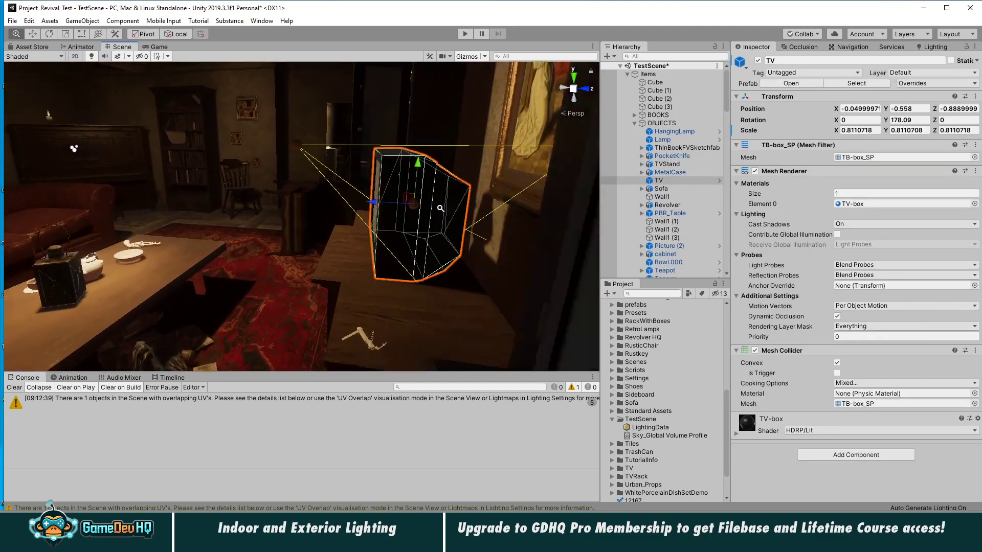
alt+scroll(441, 195, up, 3)
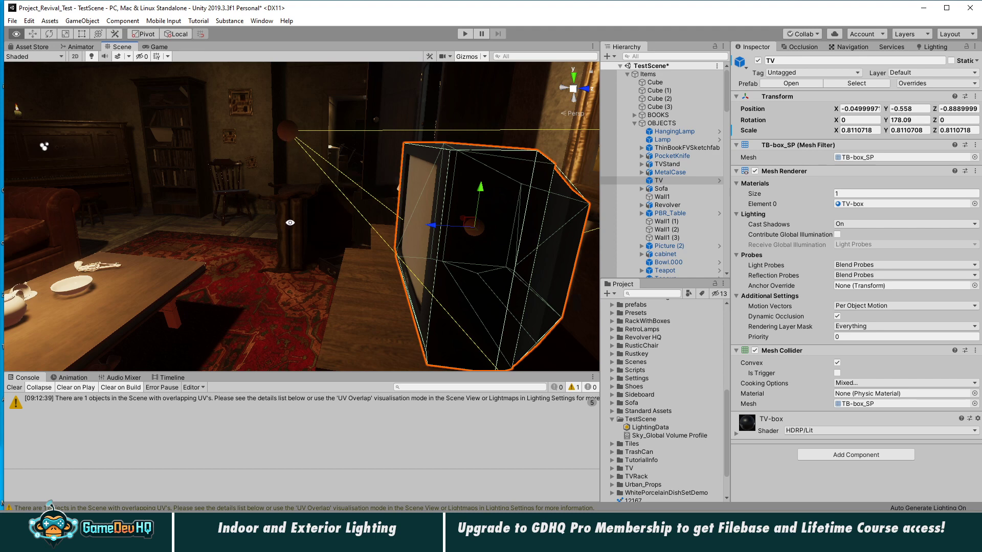
alt+drag(290, 223, 327, 292)
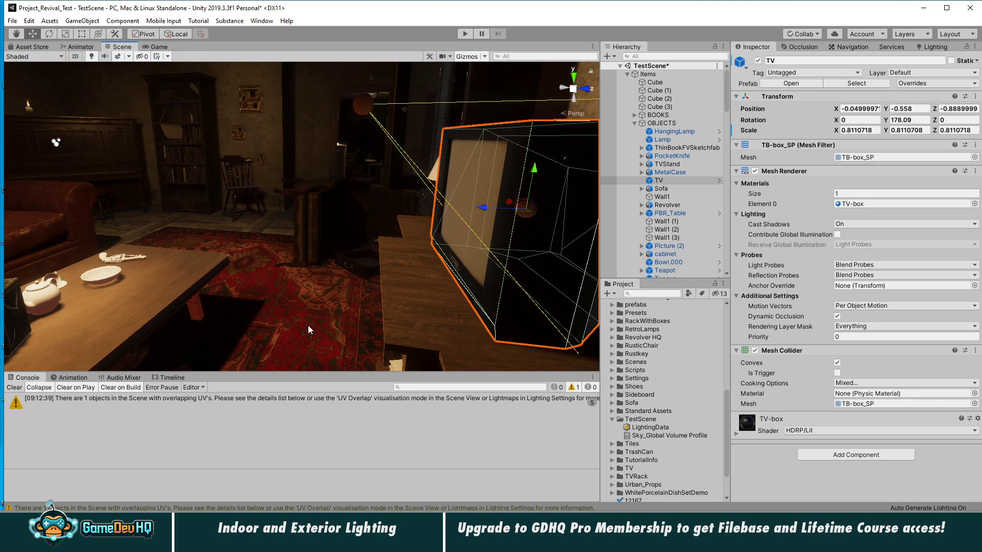
alt+drag(308, 325, 306, 280)
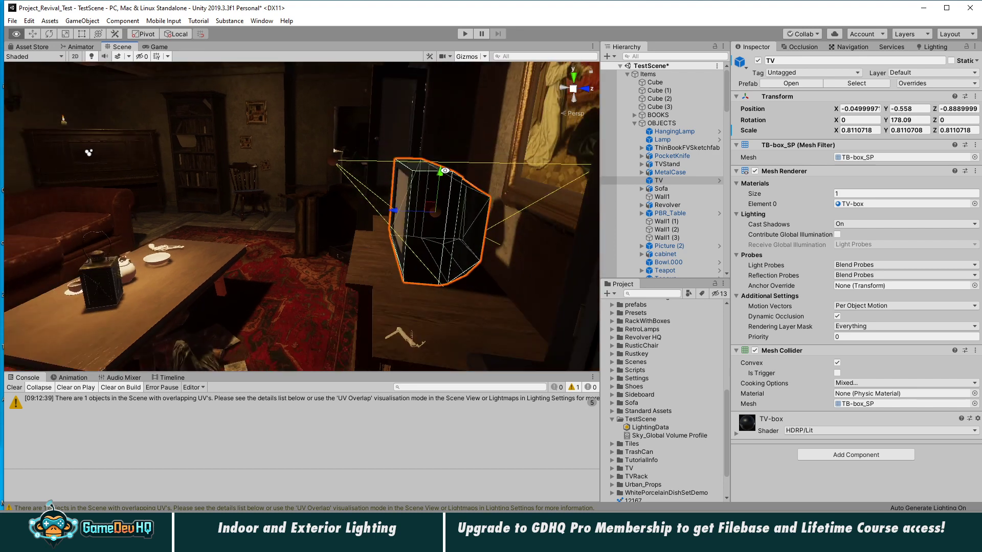
- Mark the Ceiling object in the Static group as static
click(629, 75)
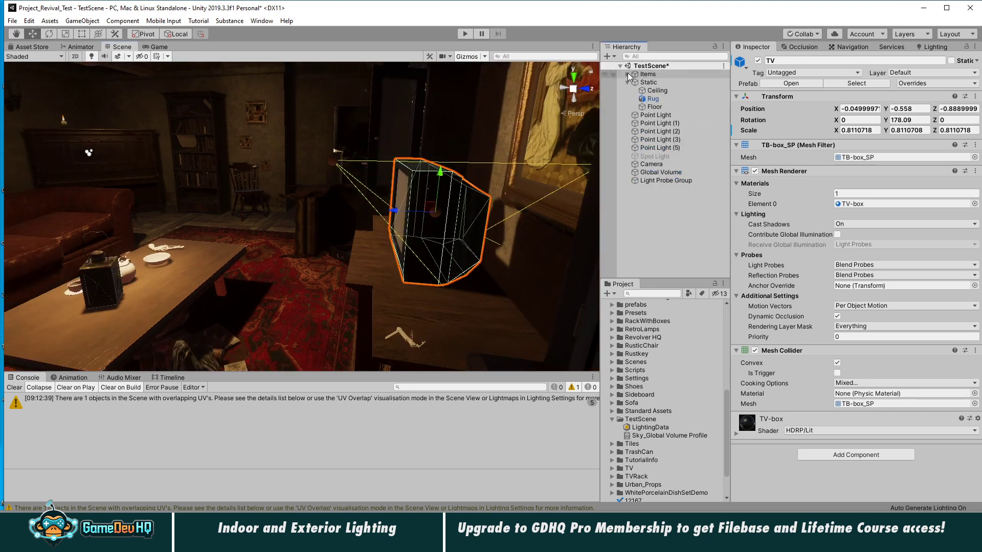
click(656, 90)
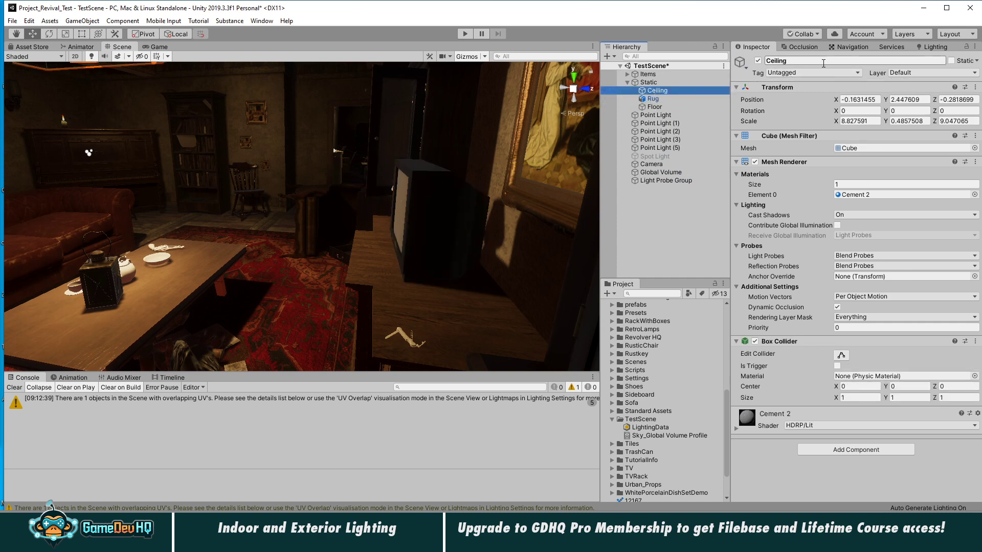
click(951, 60)
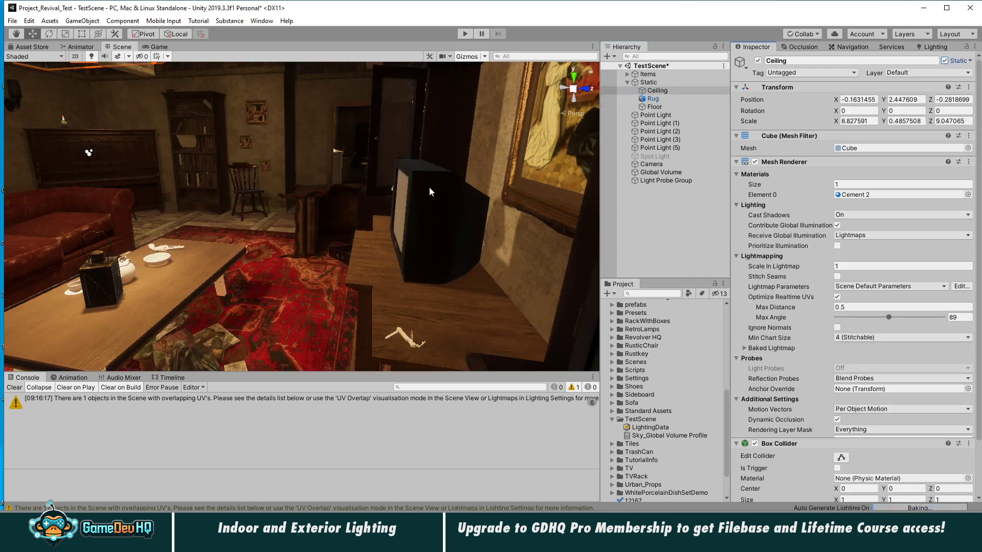
- Select the TV and examine its lighting and surroundings with the ceiling included in the bake
click(430, 189)
alt+right_drag(428, 155, 421, 164)
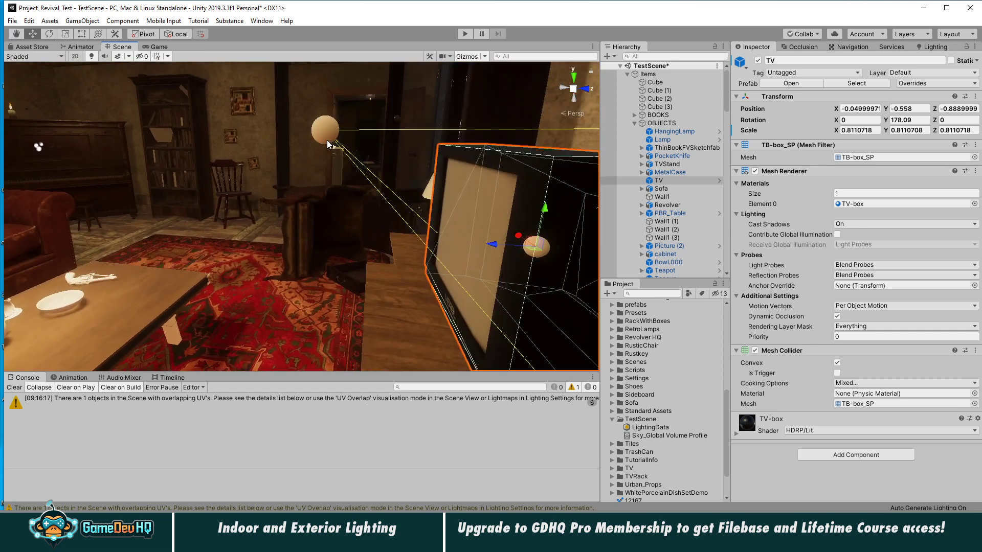
alt+drag(297, 301, 388, 208)
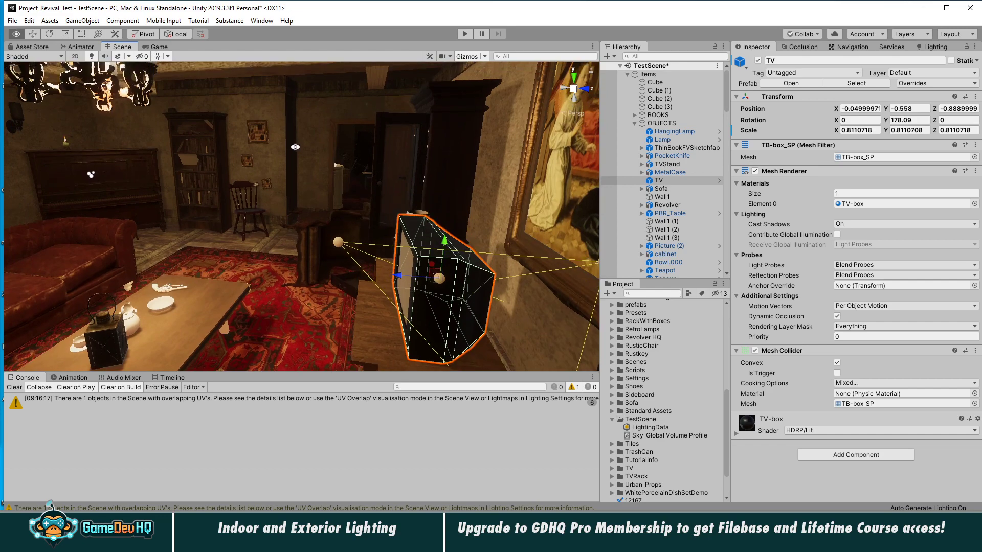
alt+drag(239, 209, 273, 199)
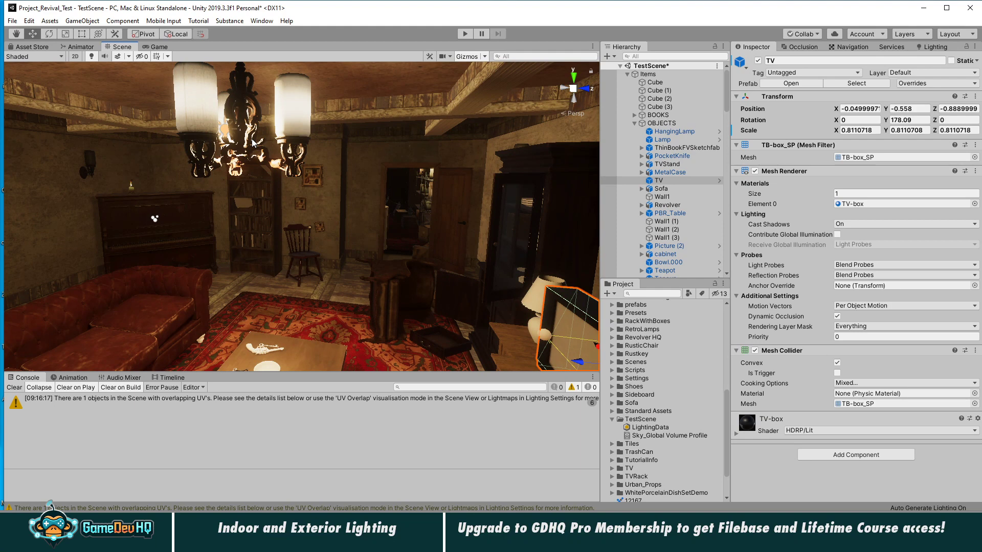
- Toggle the Ceiling object off and on, and remove its static flag
click(627, 74)
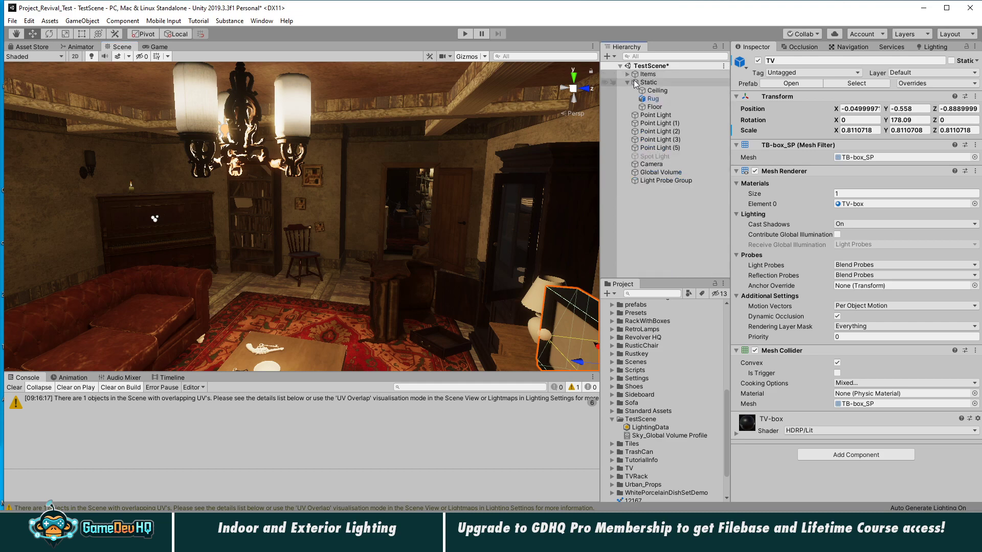
alt+right_drag(463, 154, 316, 230)
middle_drag(315, 230, 360, 120)
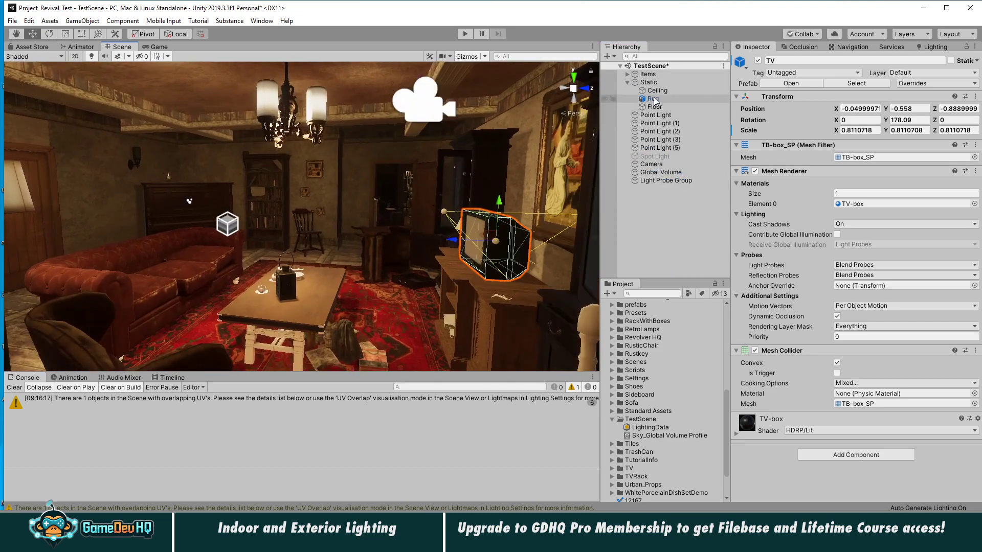
click(673, 91)
click(758, 60)
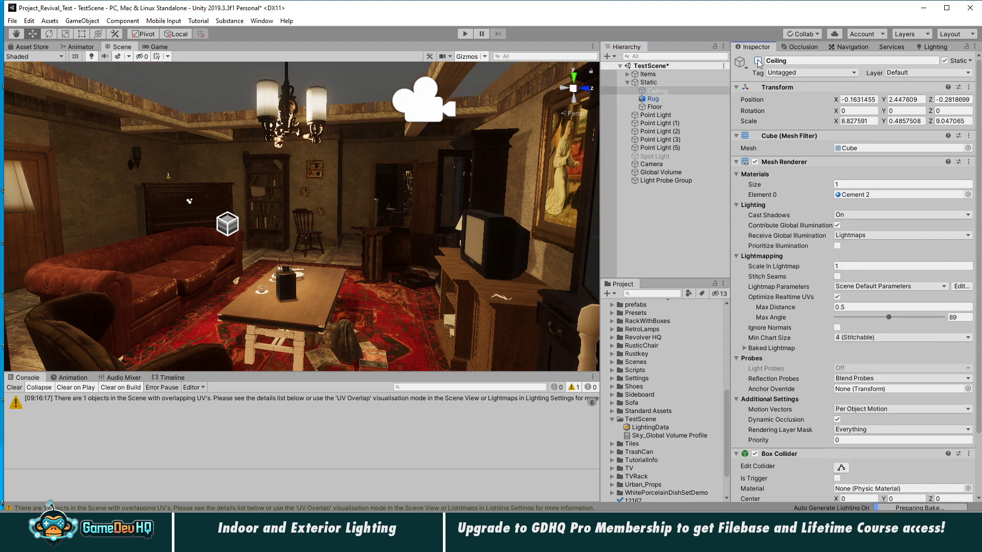
click(758, 61)
click(837, 225)
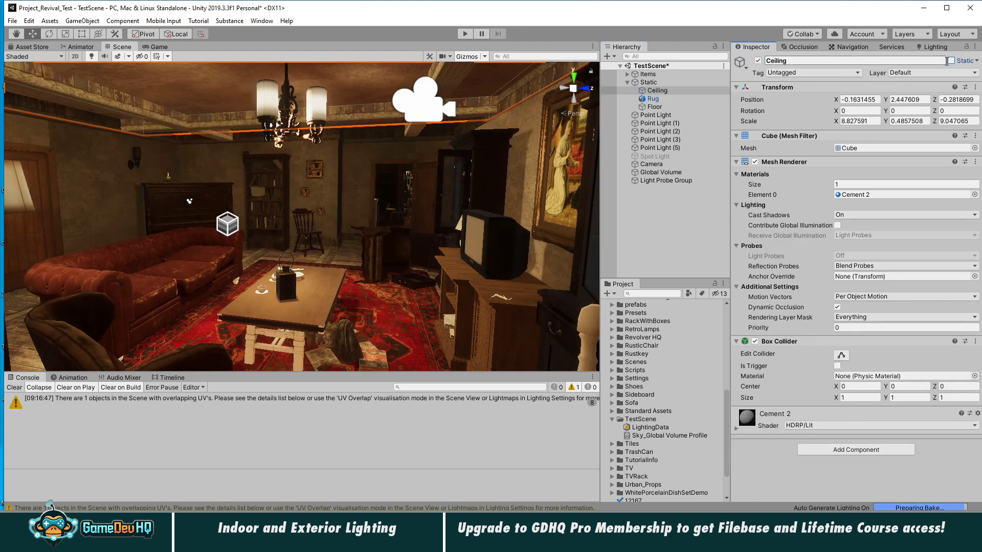
click(664, 236)
- Select the chandelier's Point Light and look over the living room's lighting from several angles
alt+drag(299, 233, 348, 199)
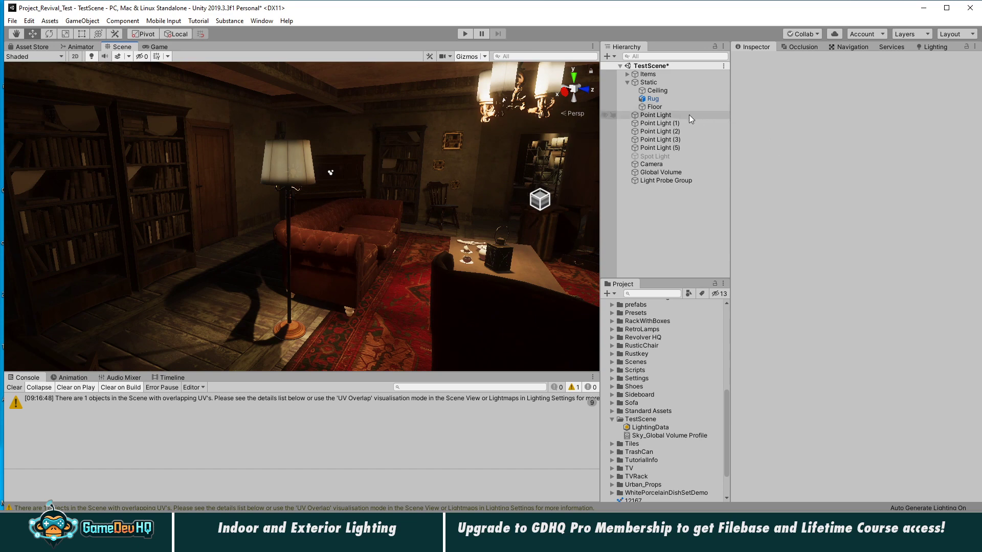
click(660, 115)
middle_drag(475, 180, 276, 182)
alt+right_drag(276, 181, 312, 186)
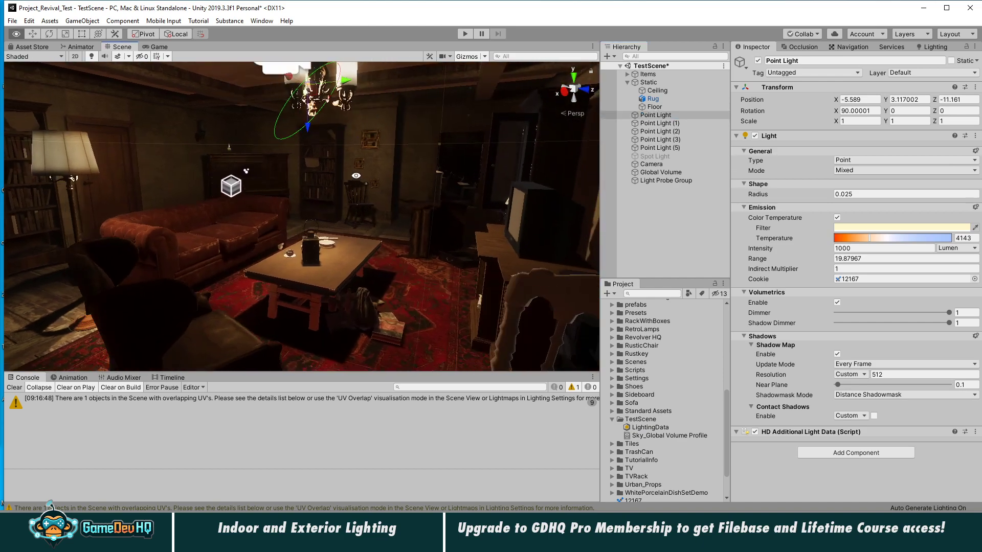
middle_drag(312, 186, 358, 176)
alt+right_drag(358, 177, 380, 180)
mouse_move(380, 180)
middle_down()
mouse_move(368, 205)
mouse_move(379, 147)
mouse_move(365, 169)
middle_up()
middle_drag(363, 211, 372, 190)
alt+drag(521, 228, 393, 225)
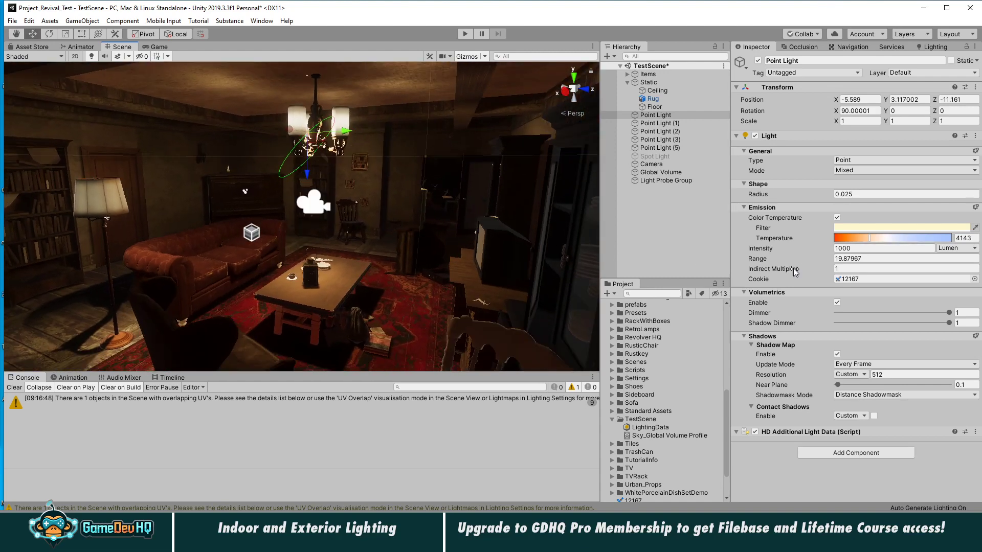
- Try an Indirect Multiplier of 5 on the chandelier's Point Light, and set it back to 1
click(841, 269)
key(q)
drag(408, 229, 409, 223)
scroll(409, 223, down, 2)
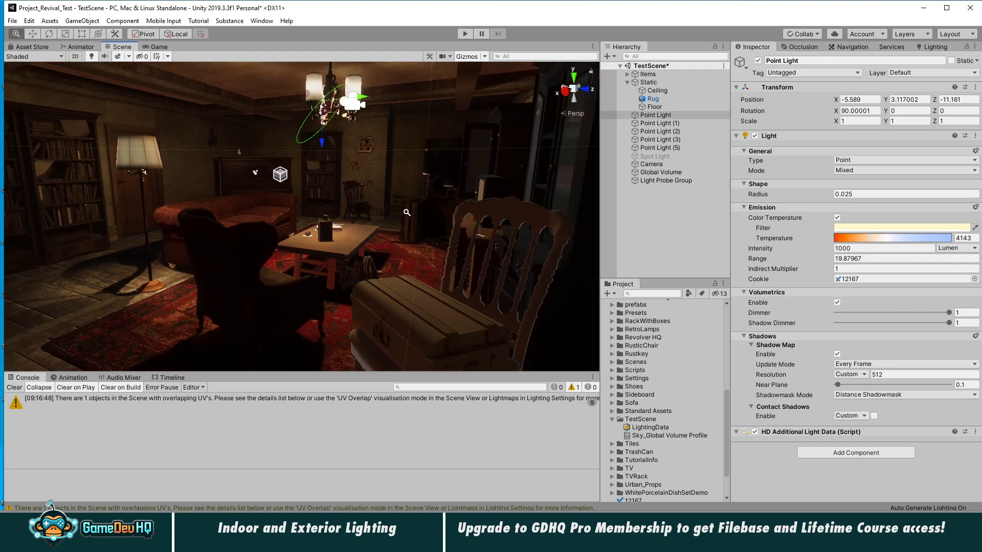
scroll(410, 223, up, 1)
key(w)
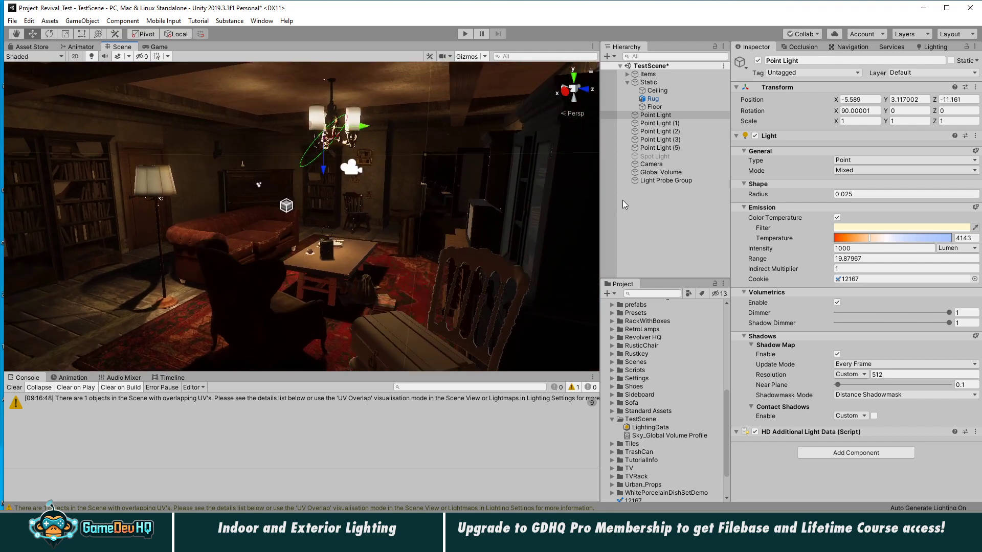
scroll(272, 190, up, 2)
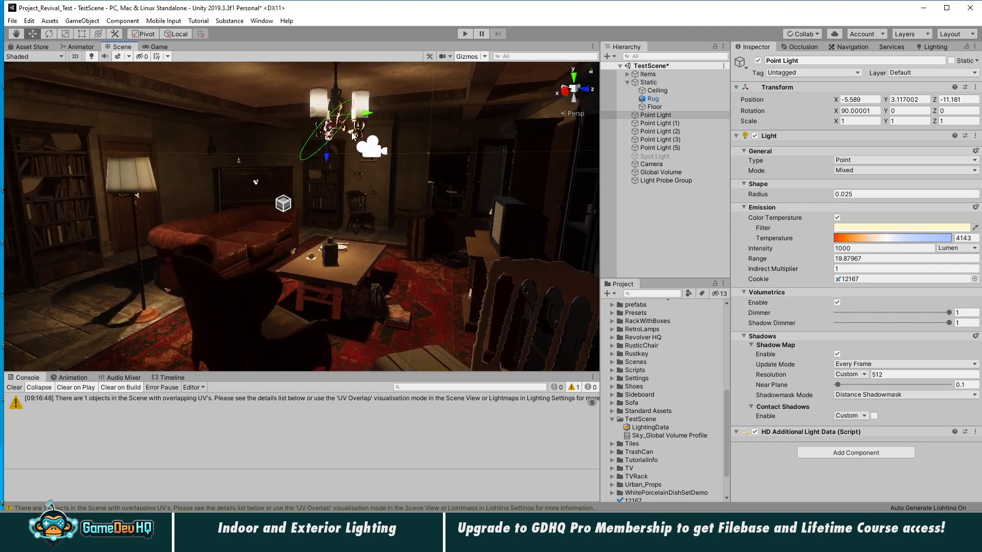
click(854, 269)
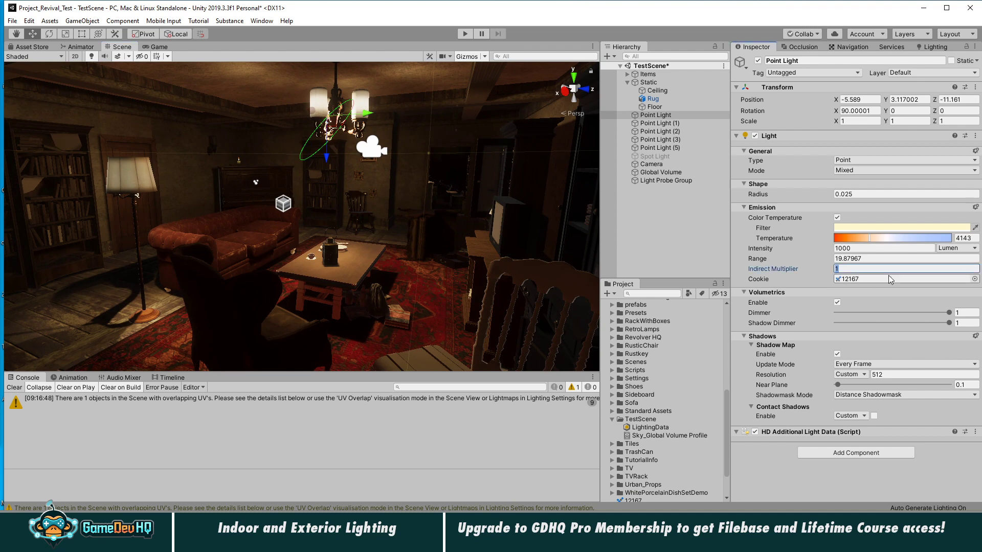
text(5)
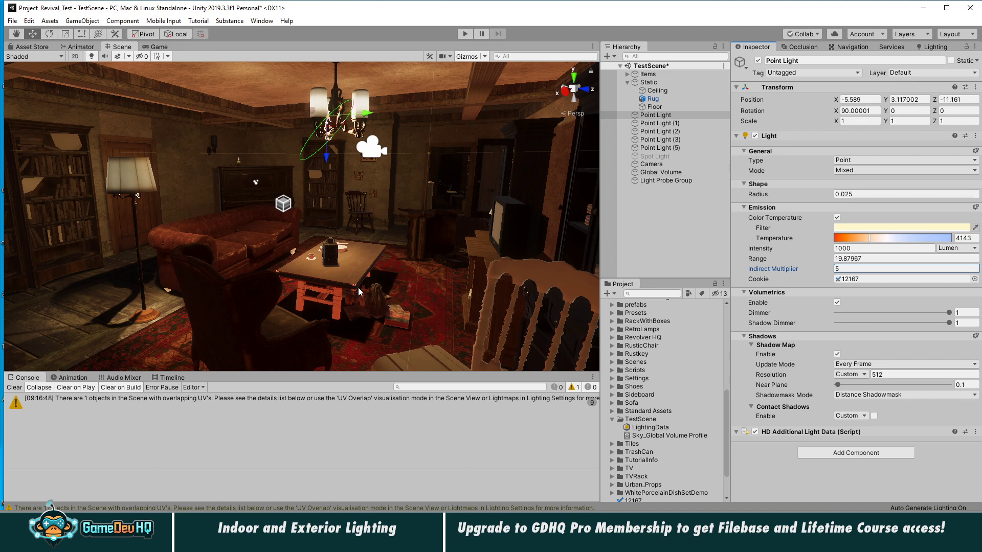
click(852, 269)
text(1)
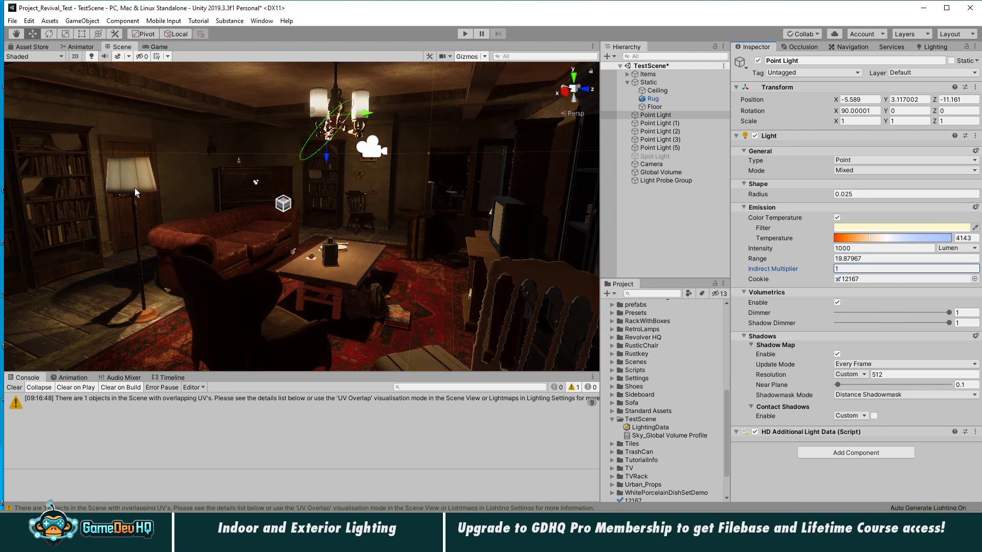
- Try an Indirect Multiplier of 25 on the floor lamp's Point Light (1), and set it to 1 instead
click(659, 123)
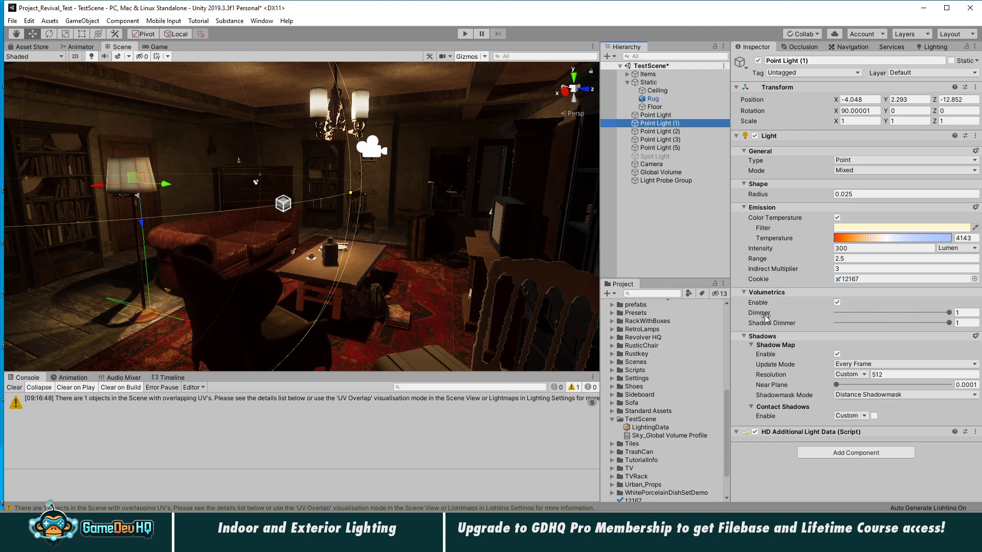
click(868, 270)
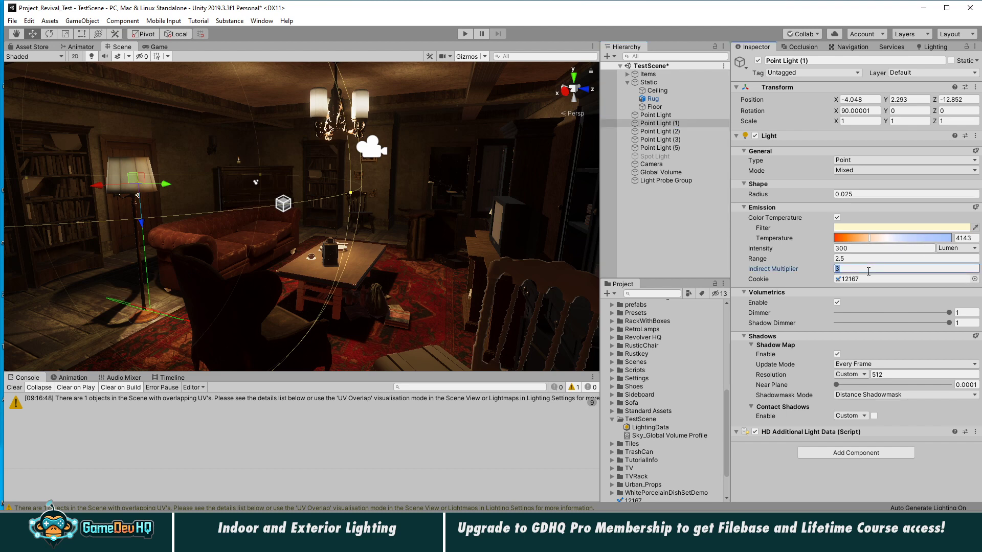
text(525)
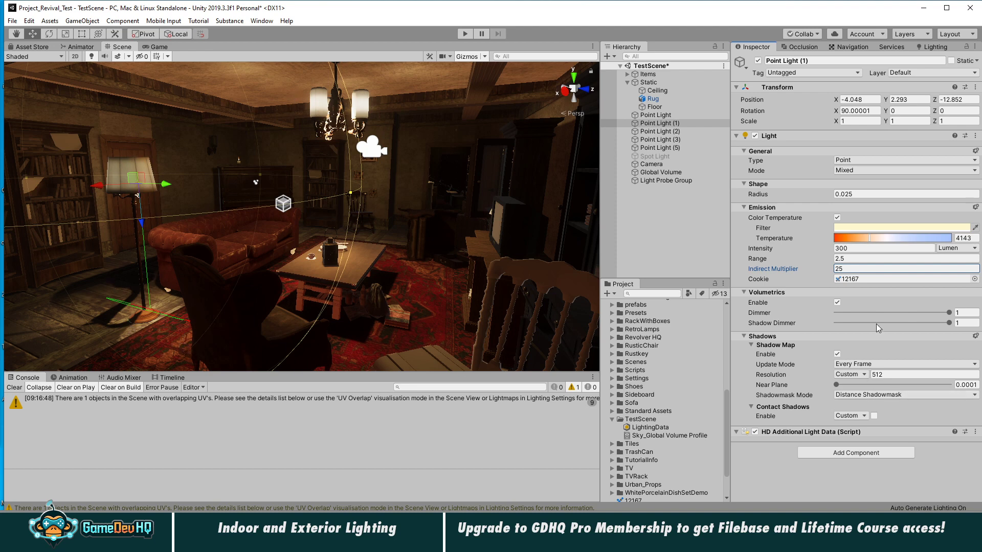
key(BackSpace)
key(BackSpace)
text(1)
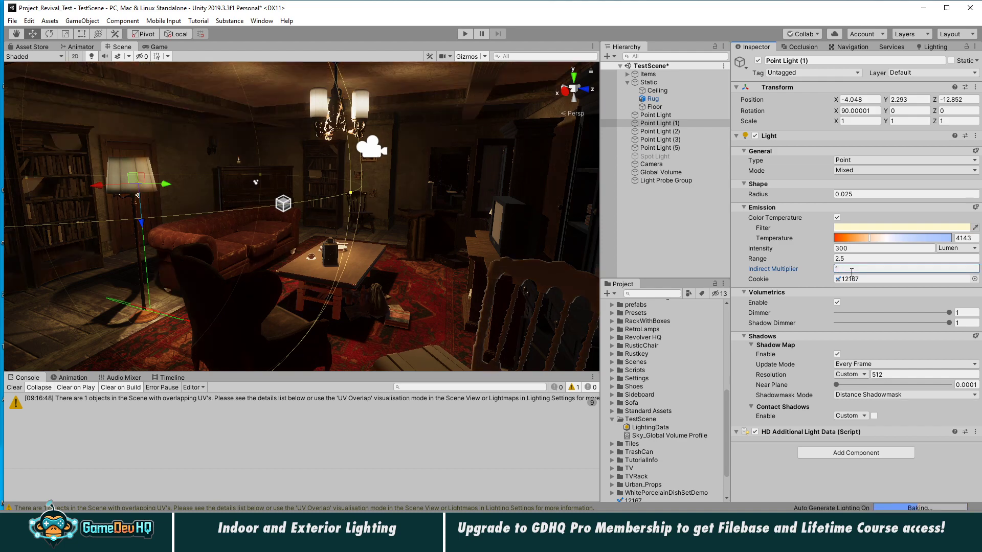
- Look around the room past the door and piano to the large framed painting above the TV
right_drag(334, 285, 229, 244)
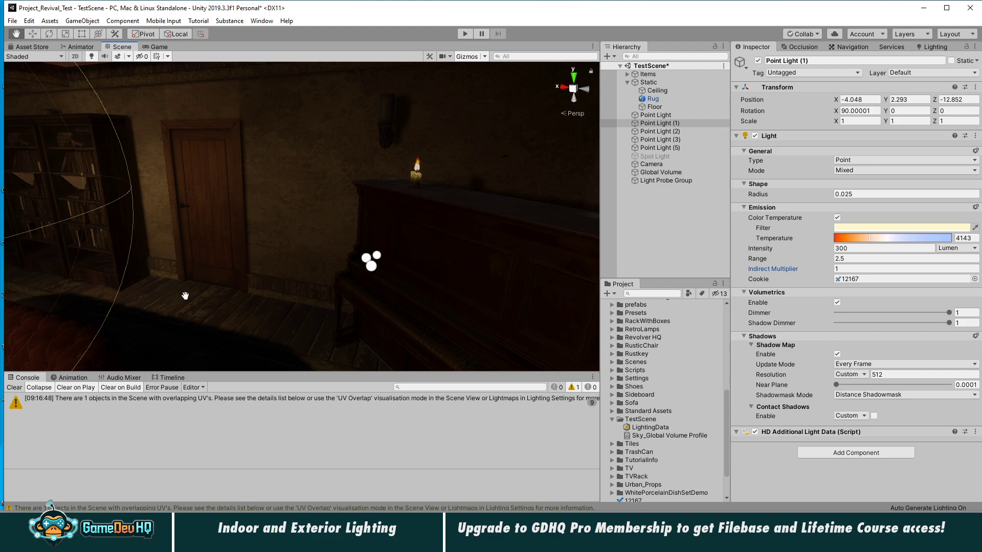
middle_drag(184, 295, 535, 300)
alt+drag(535, 300, 266, 294)
middle_drag(215, 294, 580, 291)
mouse_move(580, 291)
alt+mouse_down()
mouse_move(399, 276)
mouse_move(377, 263)
alt+mouse_up()
alt+right_drag(377, 263, 423, 225)
alt+drag(424, 225, 333, 208)
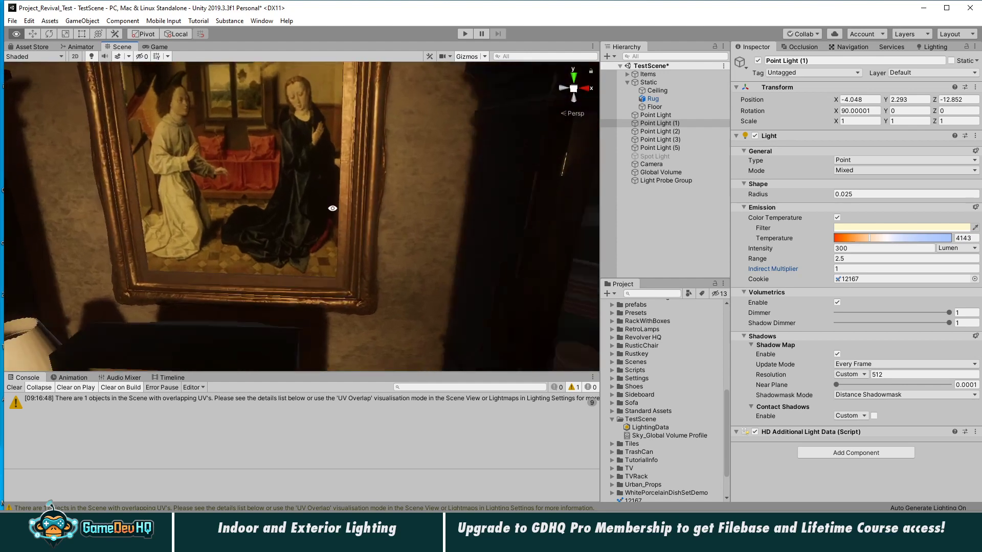
mouse_move(333, 208)
middle_down()
mouse_move(364, 197)
mouse_move(383, 298)
middle_up()
mouse_move(384, 298)
alt+mouse_down()
mouse_move(427, 244)
mouse_move(370, 197)
alt+mouse_up()
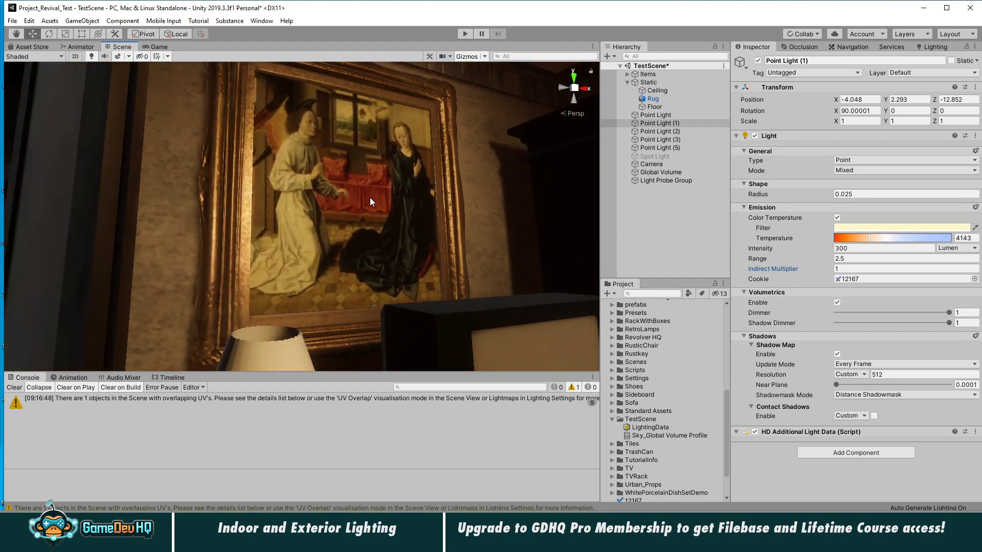
- Select the painting Picture (2) and inspect the renderer settings of its Object001 and Plane002 parts
click(367, 196)
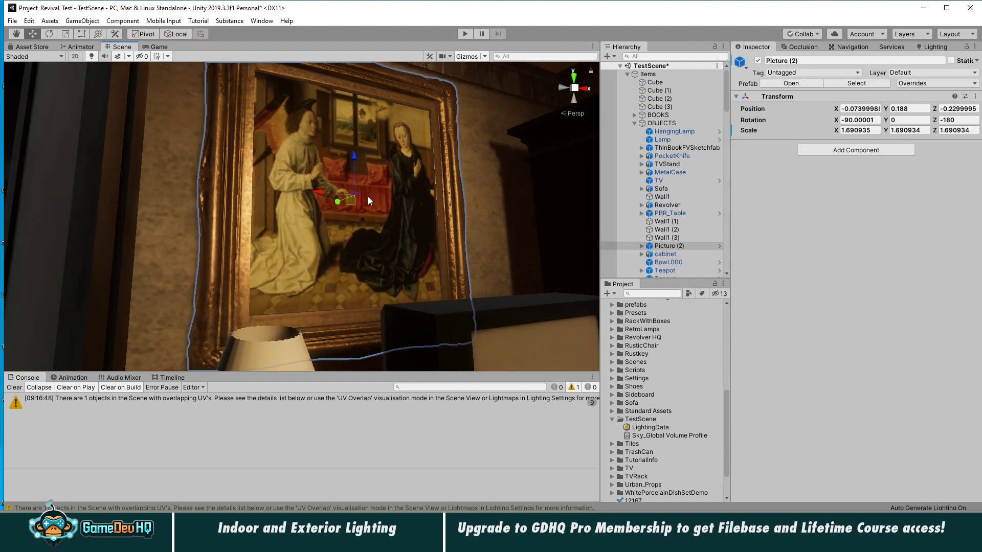
click(641, 246)
click(670, 254)
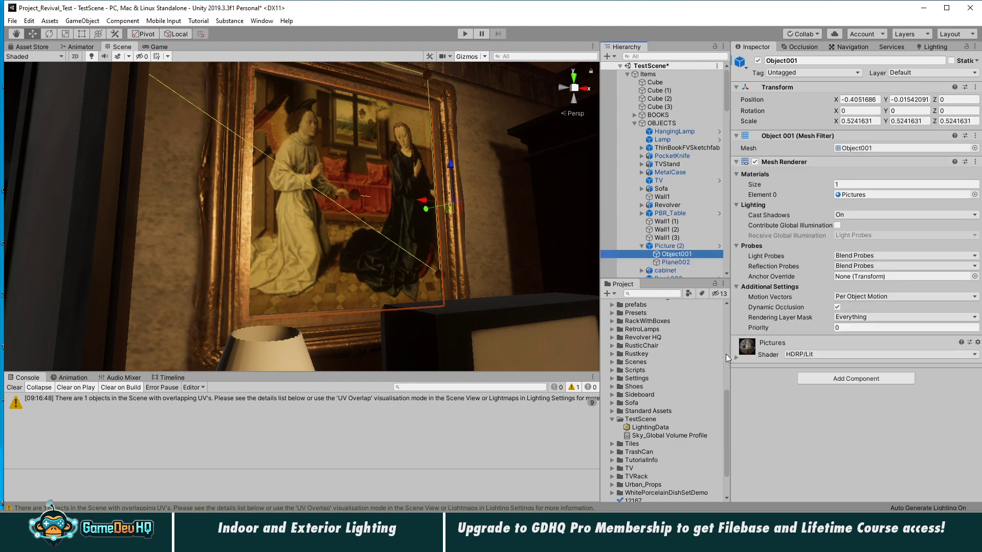
click(676, 262)
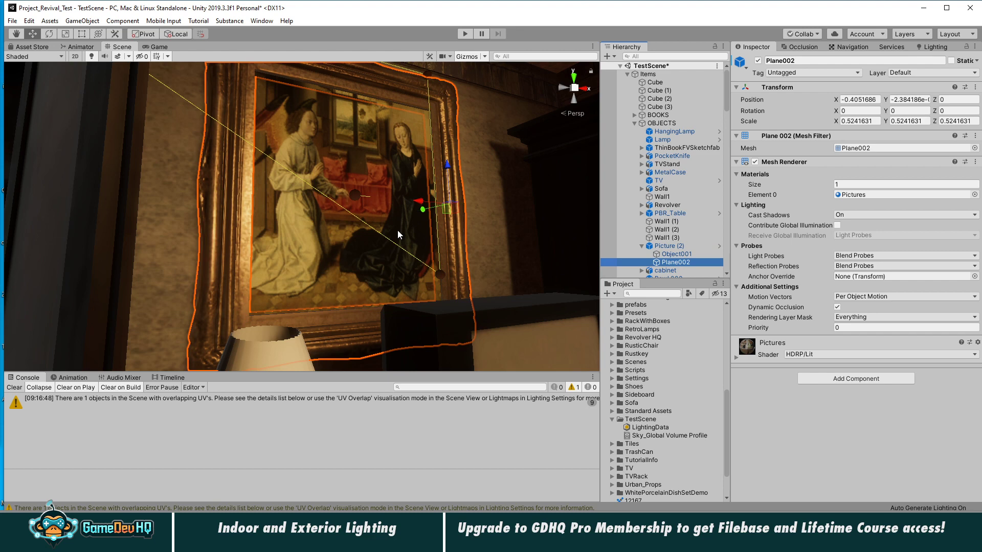
alt+drag(403, 289, 288, 298)
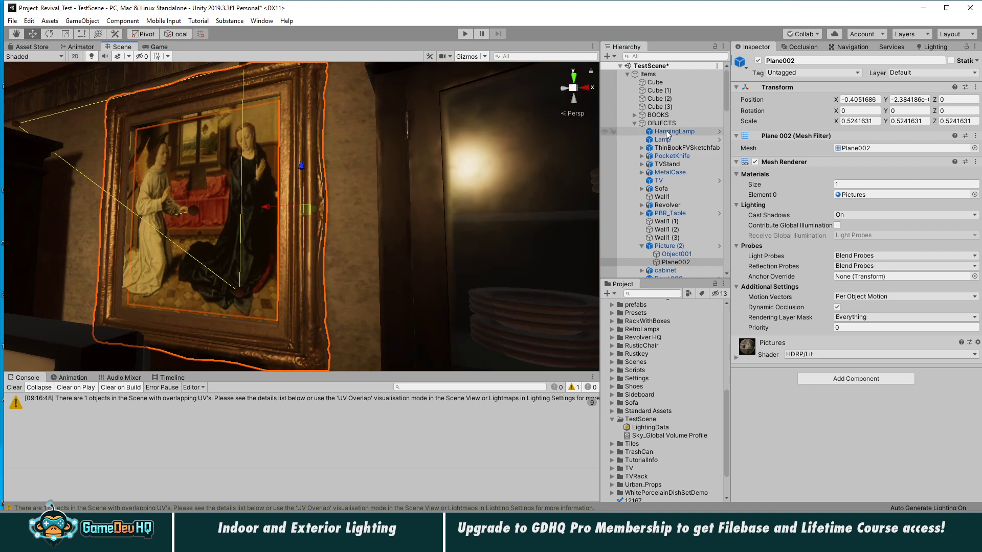
- Mark the hallway's Floor (1) plane as static and check the hallway's lighting
click(626, 74)
click(654, 202)
key(s)
right_drag(429, 255, 312, 231)
key(a)
click(374, 195)
key(f)
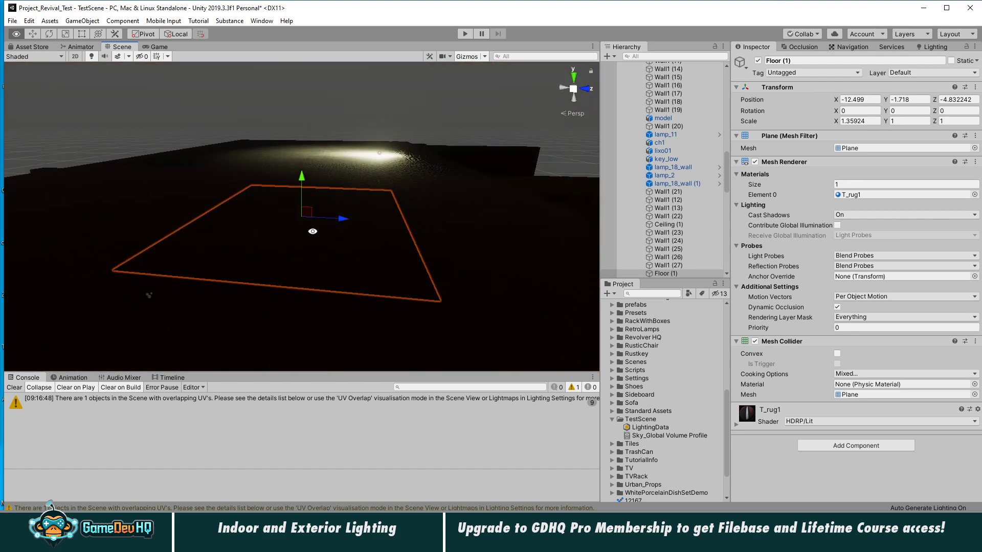
alt+drag(382, 250, 367, 215)
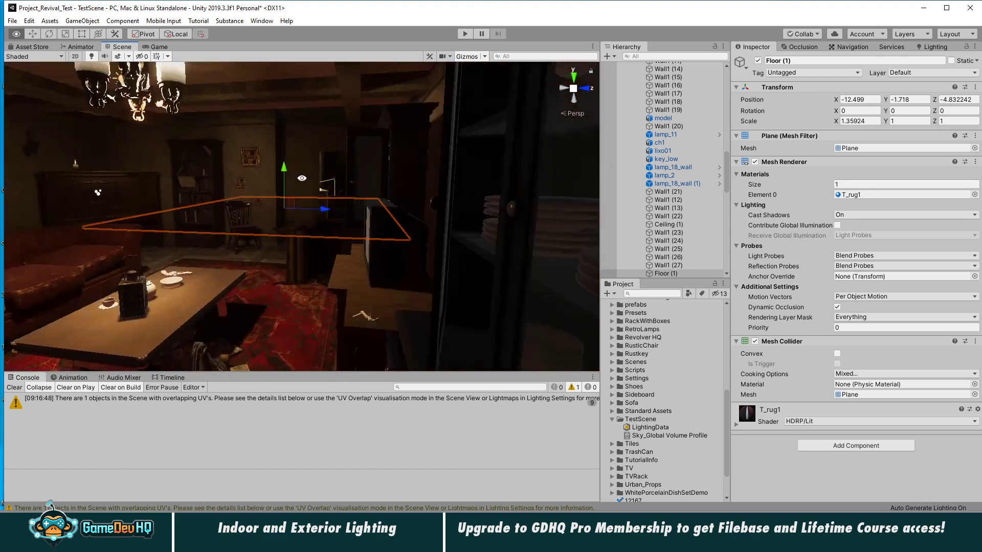
alt+right_drag(367, 215, 563, 178)
alt+drag(396, 176, 419, 193)
alt+right_drag(419, 192, 568, 207)
middle_drag(568, 206, 417, 192)
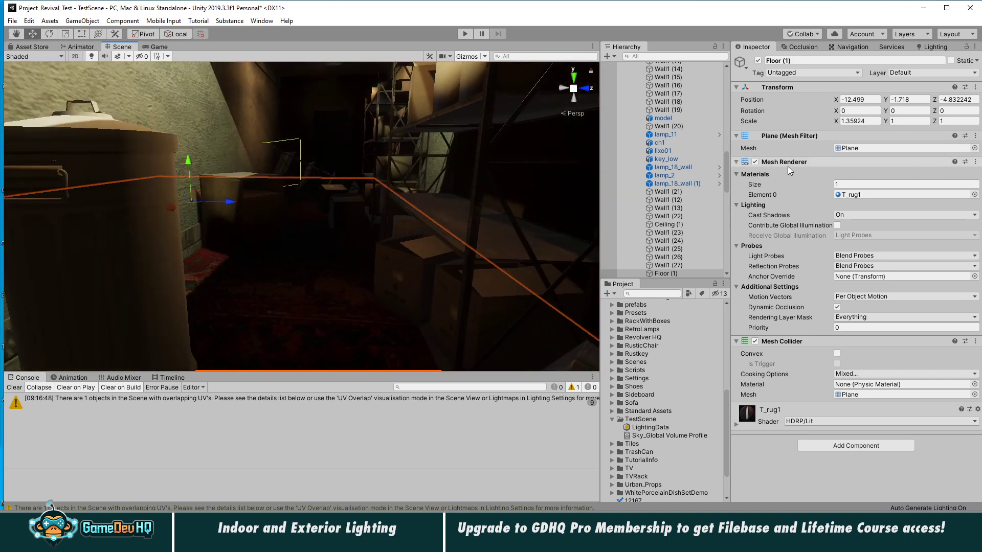
click(951, 60)
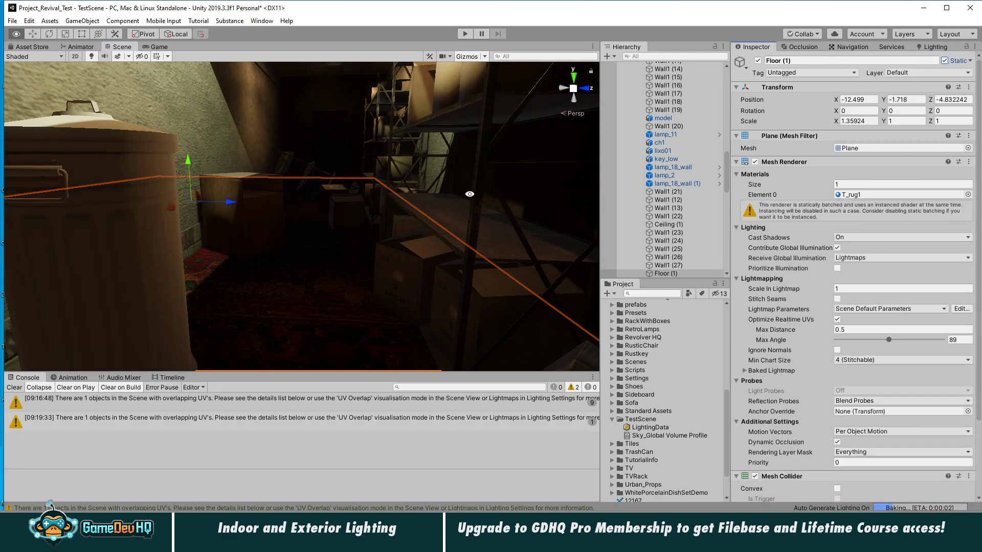
alt+right_drag(389, 215, 407, 201)
alt+drag(329, 215, 338, 210)
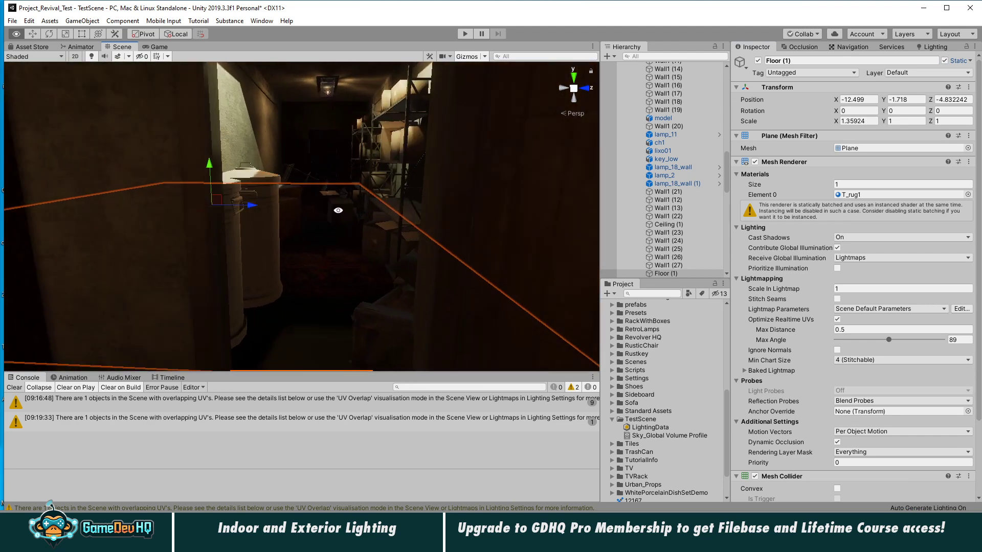
- Move the hallway's Floor (1) out of its group to the root level of TestScene in the object hierarchy
middle_drag(337, 211, 337, 241)
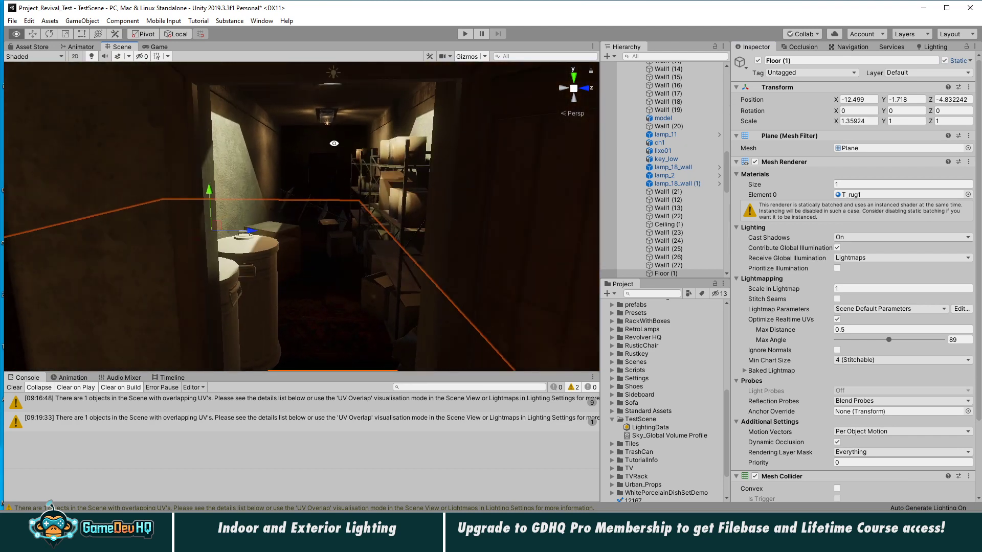
alt+right_drag(333, 205, 295, 196)
alt+drag(295, 196, 356, 173)
alt+drag(306, 154, 295, 140)
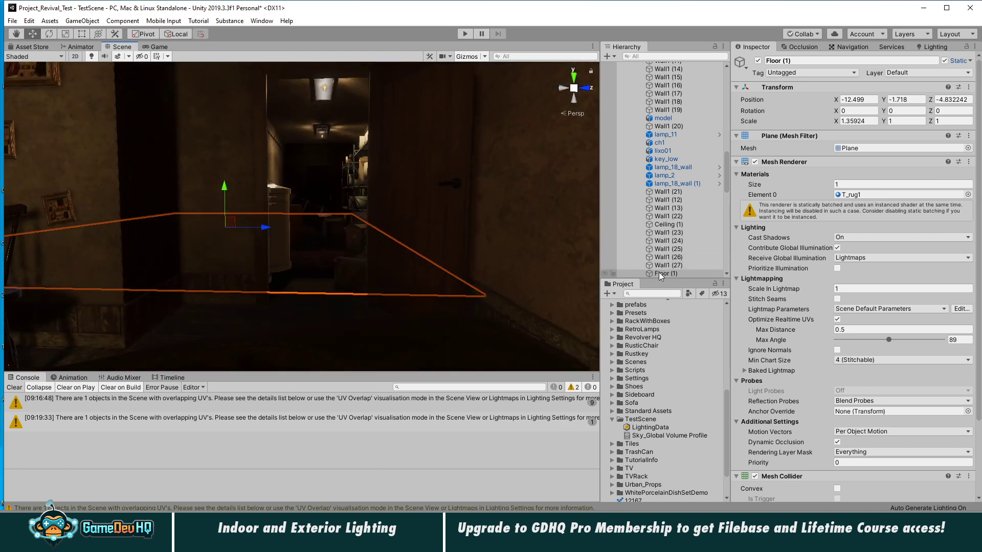
drag(660, 275, 659, 76)
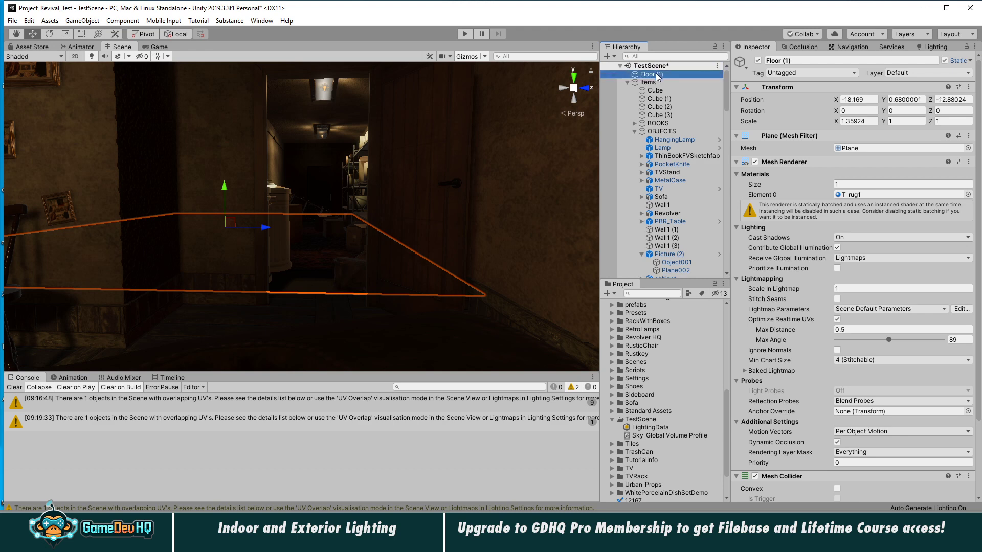
- Mark the hallway's Ceiling (1) as static and check the lighting through the doorway and across the living room
click(316, 114)
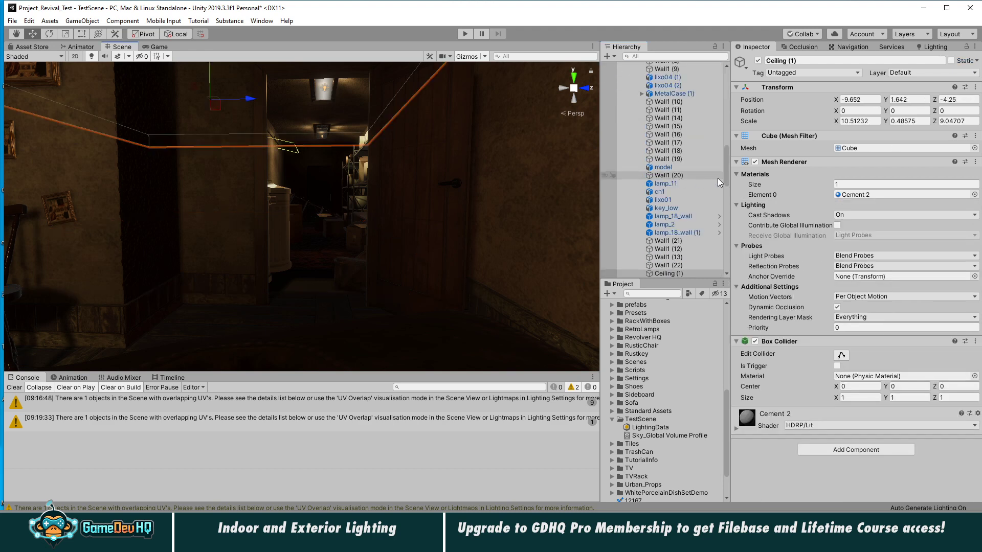
click(945, 60)
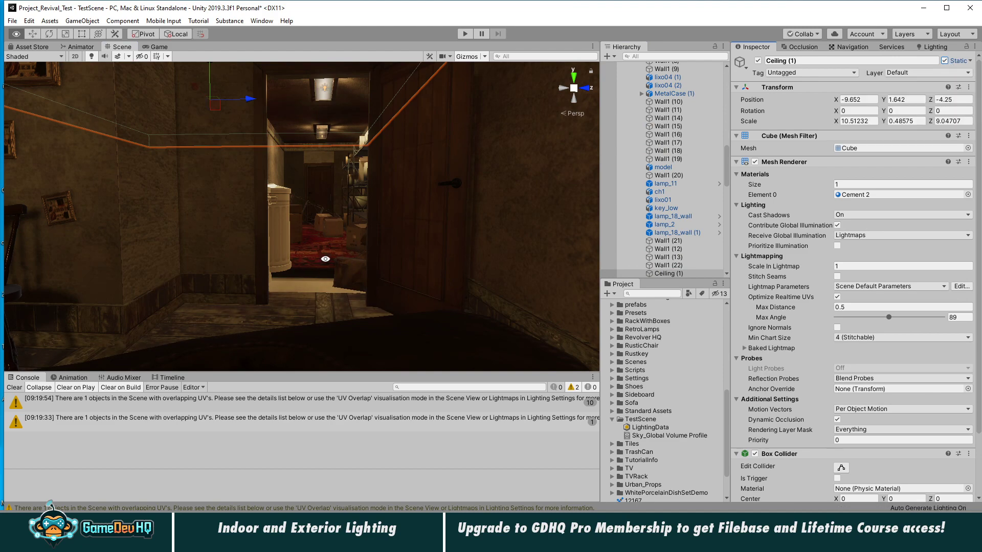
alt+drag(325, 261, 297, 249)
alt+right_drag(297, 249, 343, 229)
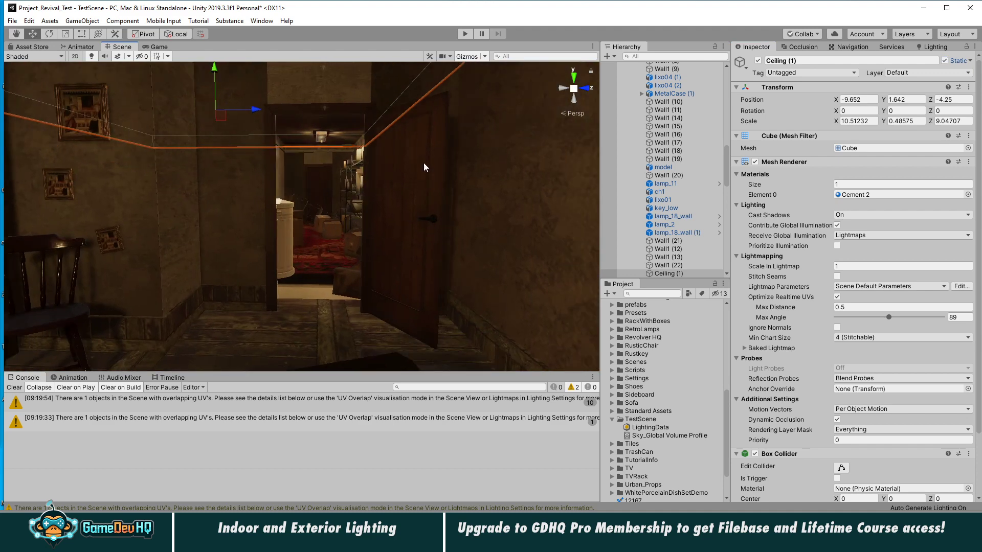
alt+right_drag(401, 199, 349, 245)
alt+drag(349, 246, 377, 247)
alt+right_drag(350, 246, 327, 240)
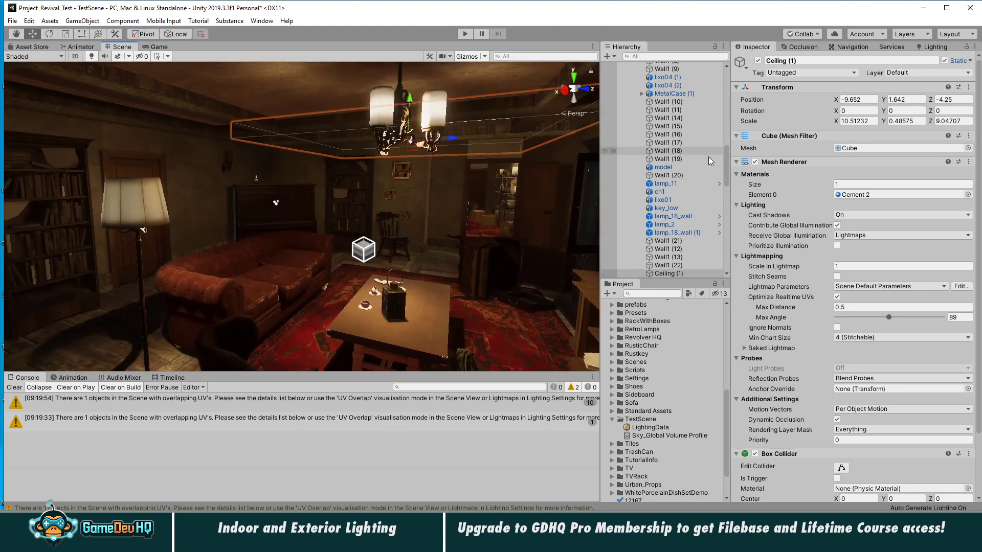
- Collapse the Items group and move Floor (1) into the Static group
scroll(665, 153, up, 15)
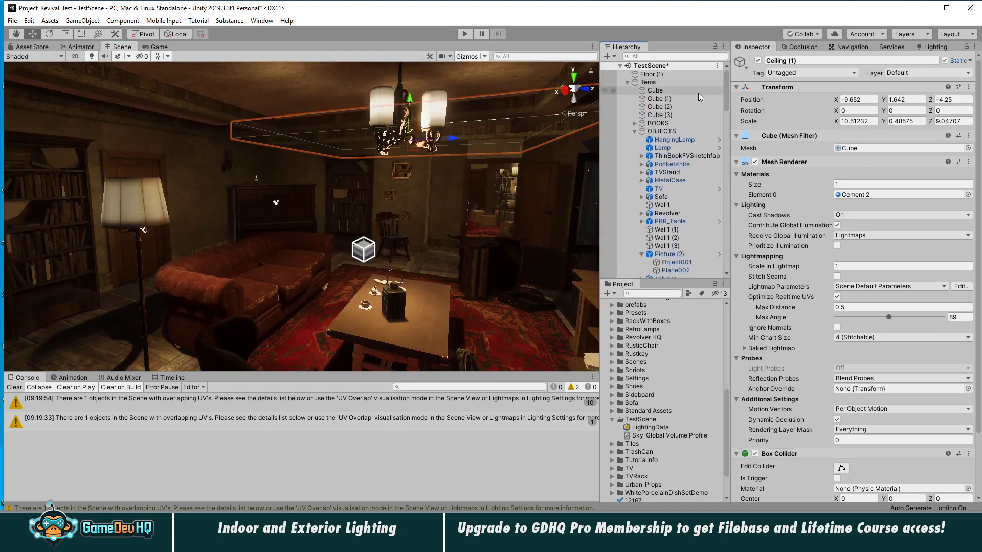
click(628, 83)
click(667, 219)
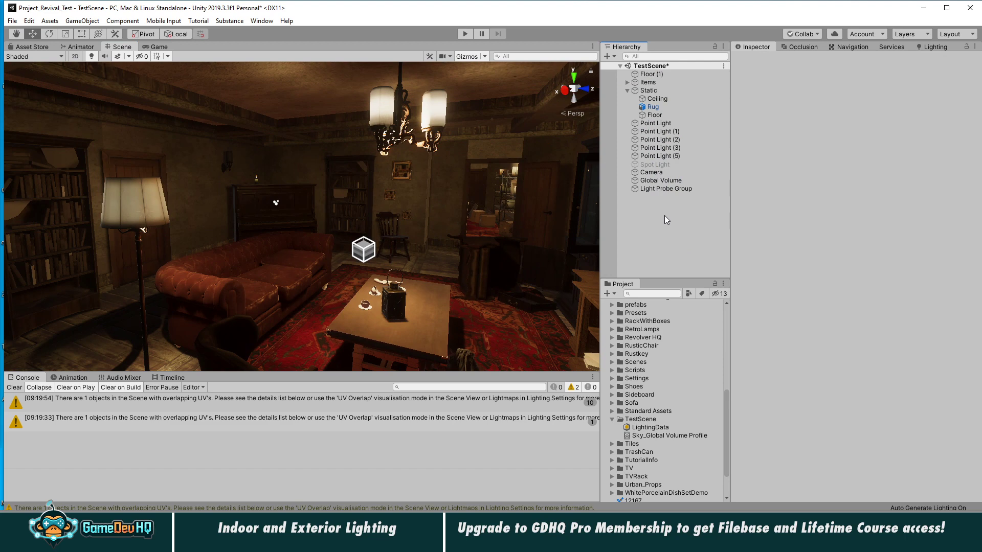
drag(647, 74, 651, 91)
click(666, 206)
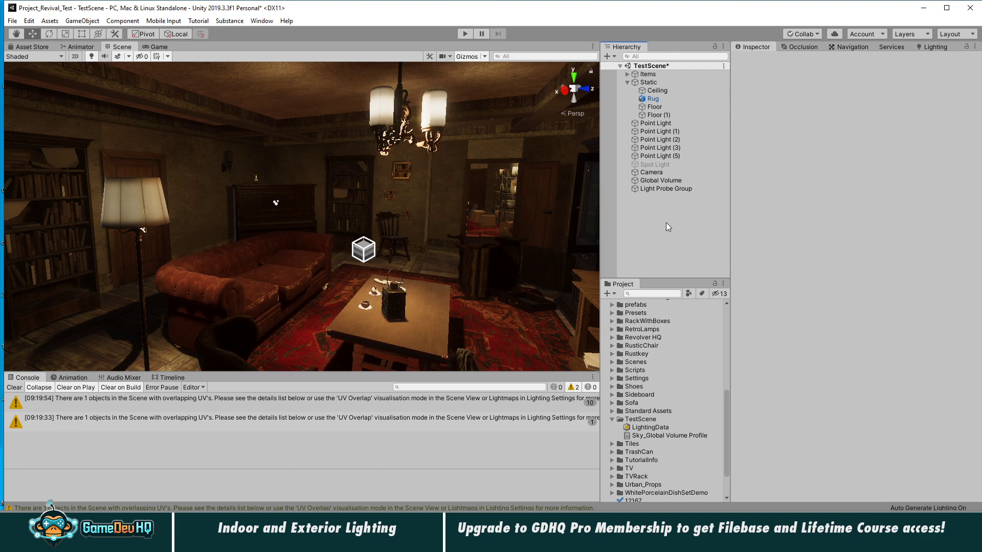
- Review the scene's lightmapping settings and add a second Global Volume to the scene
click(934, 47)
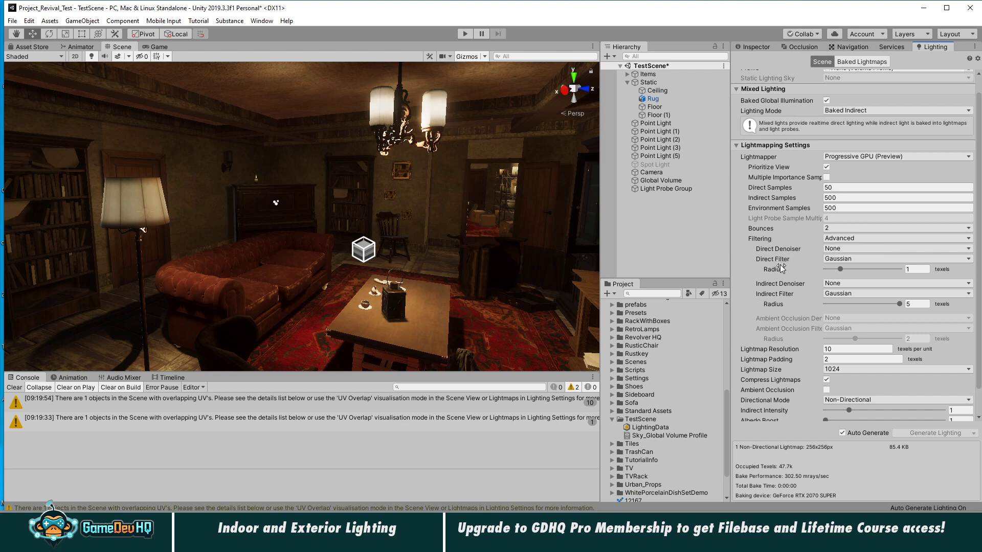
scroll(772, 368, down, 2)
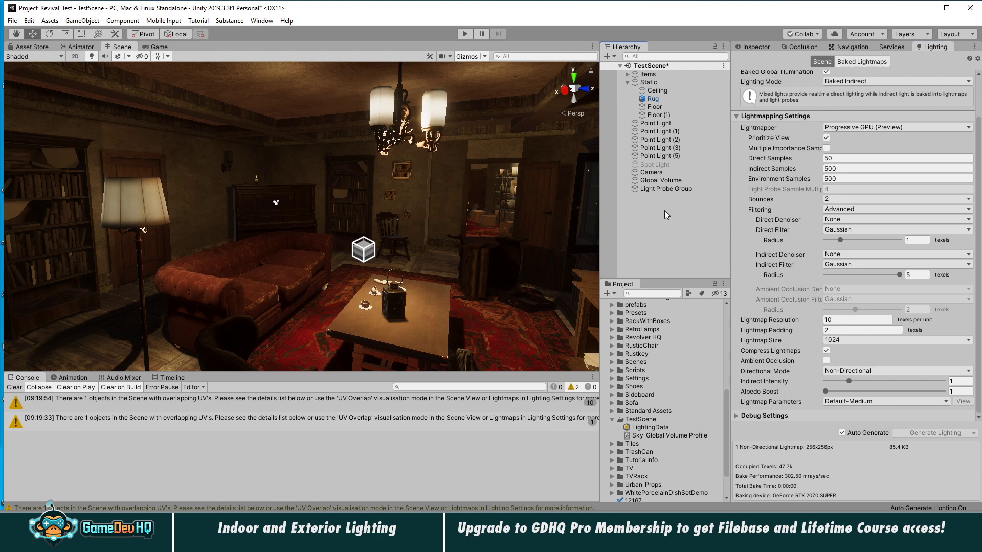
click(611, 58)
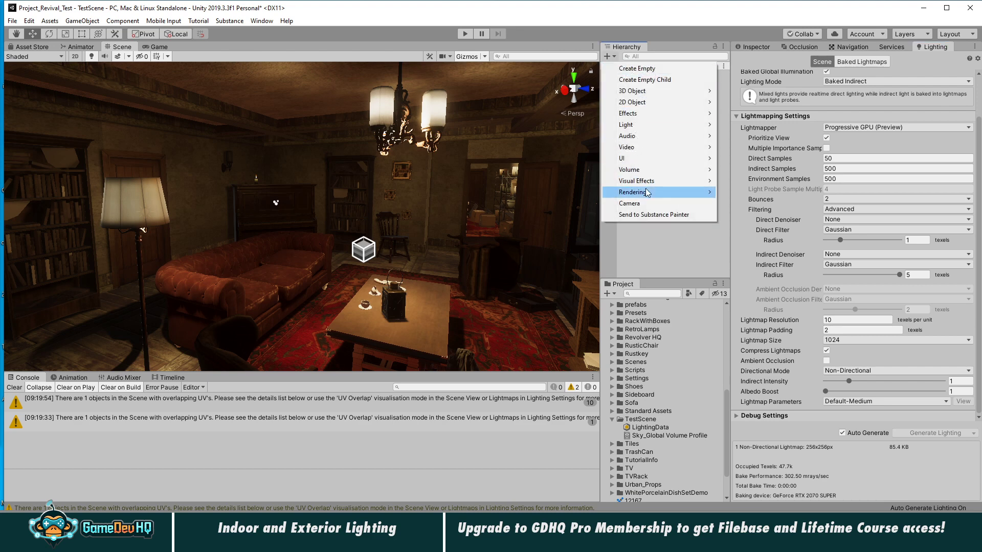
mouse_move(644, 171)
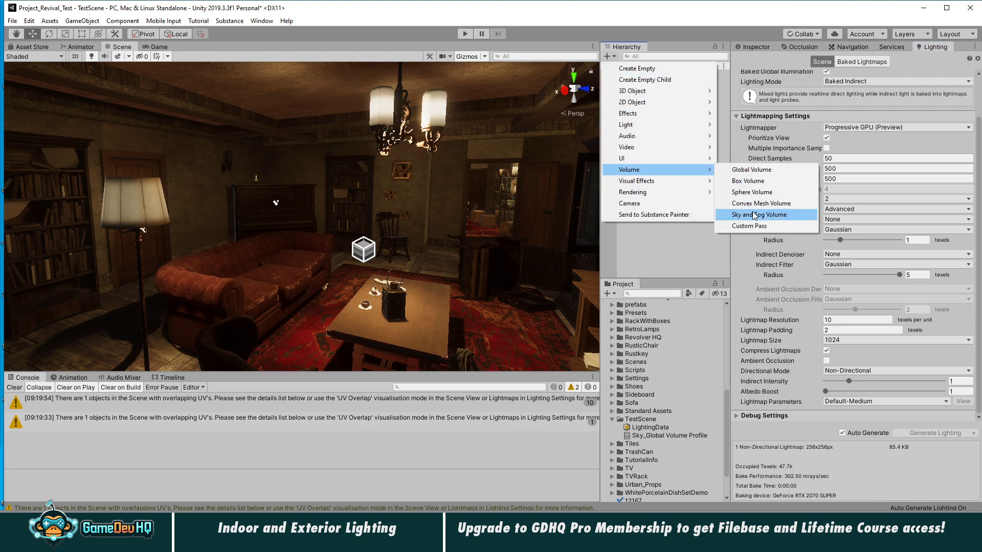
click(756, 170)
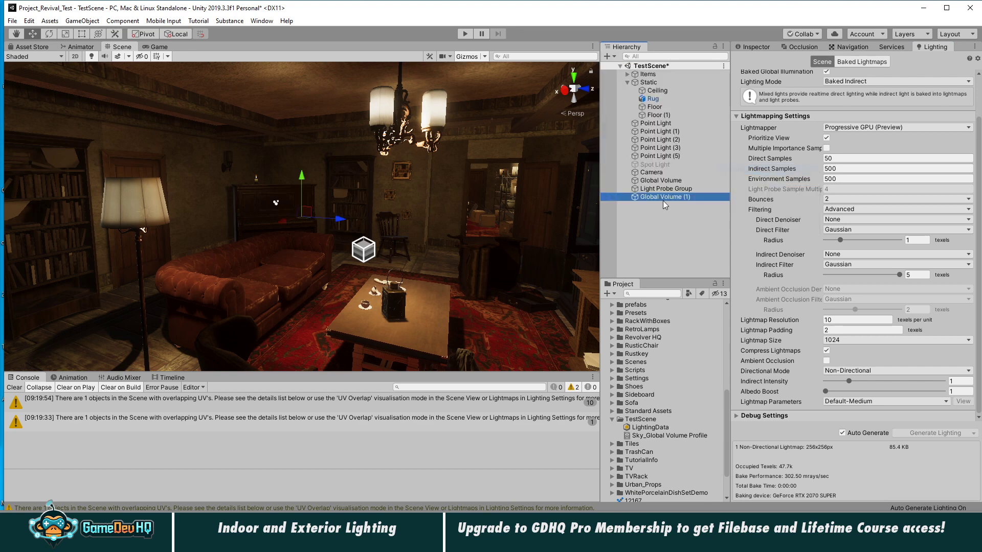
- Rename the original Global Volume as Sky_Global Volume
click(660, 181)
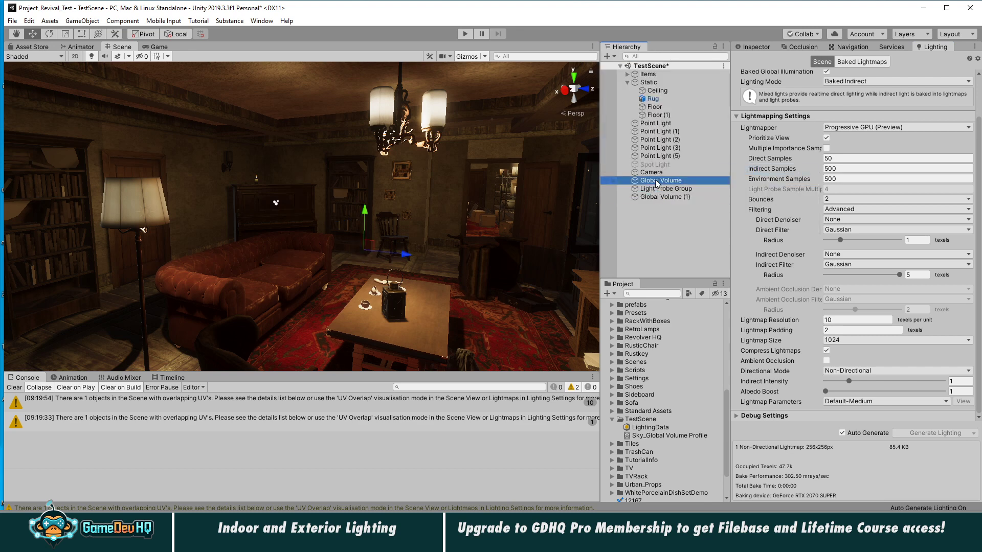
click(657, 181)
key(Home)
text(Sky_)
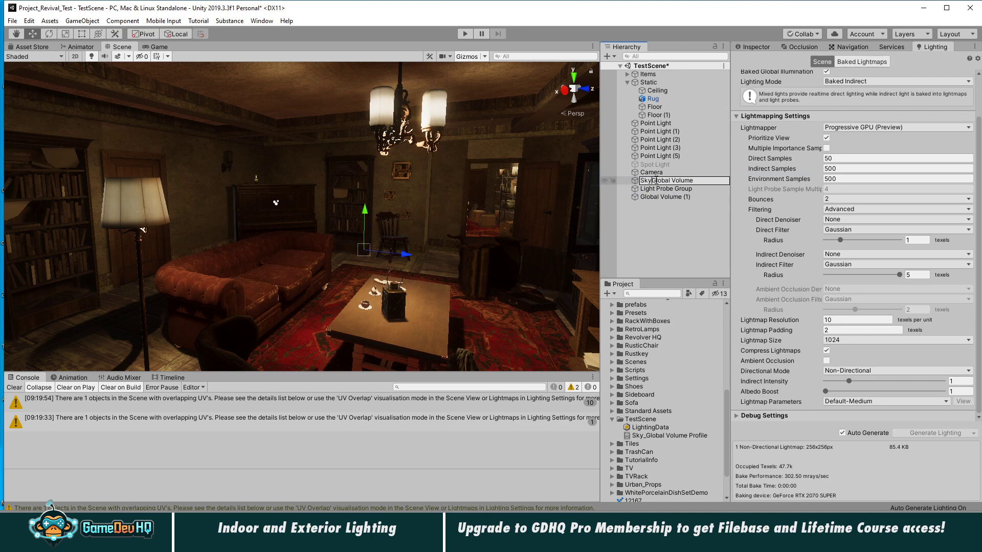
key(Return)
- Rename the newly added global volume as Post_Global Volume
click(661, 196)
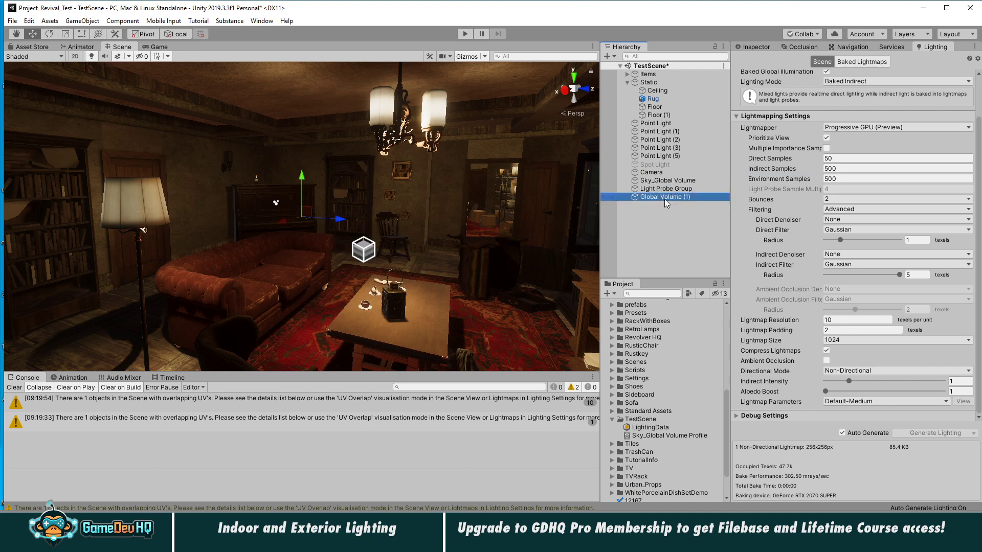
click(665, 198)
key(End)
key(BackSpace)
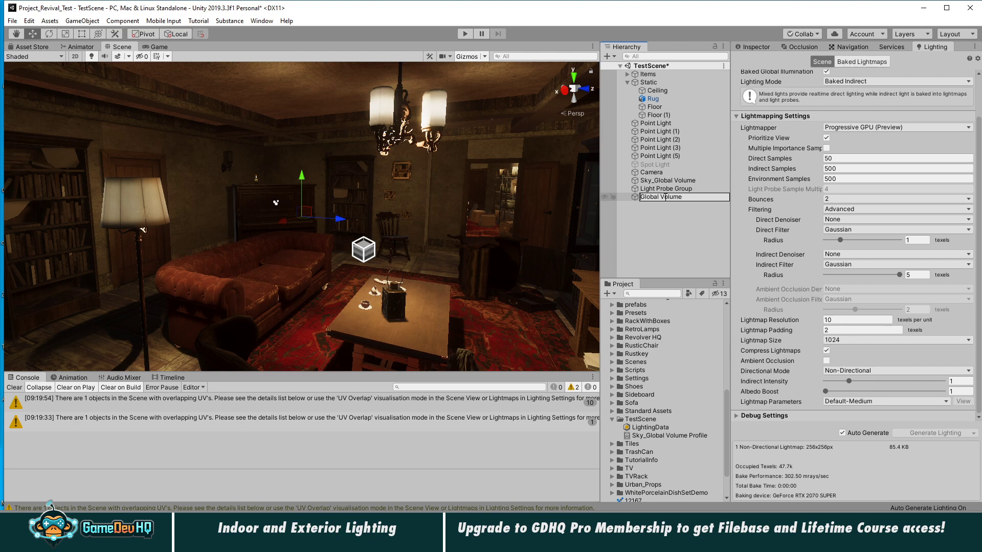
text(Post_)
key(Return)
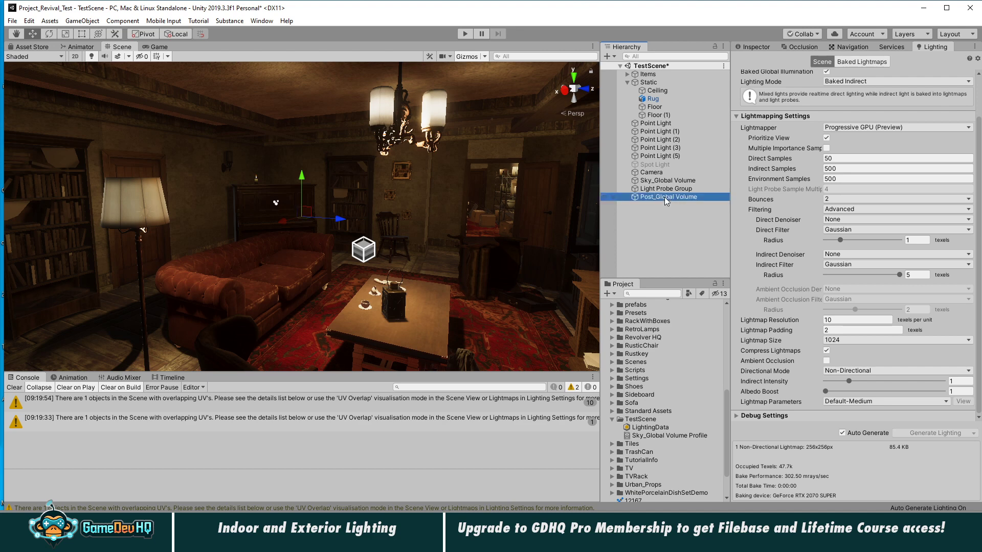
- Create a new volume profile for Post_Global Volume and clear the selection
click(756, 47)
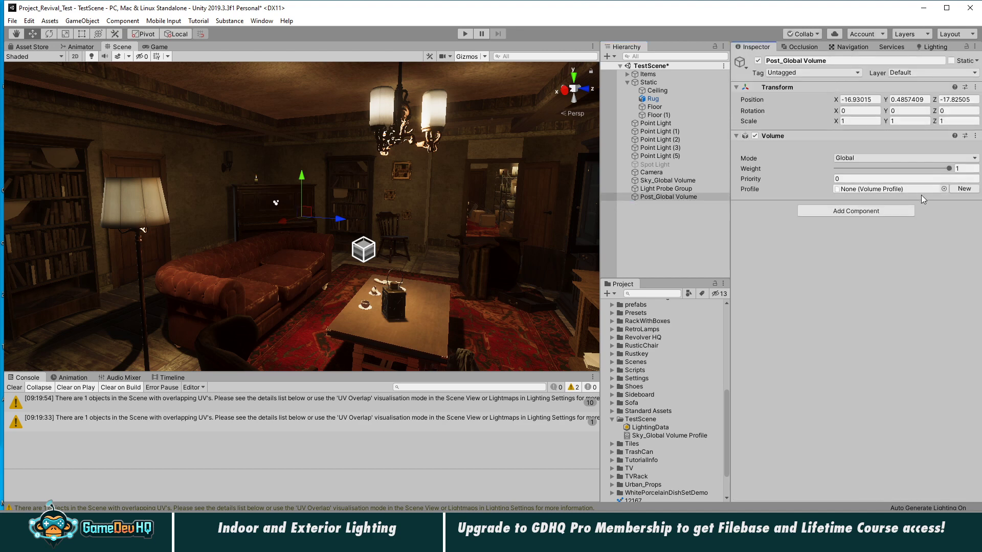
click(970, 187)
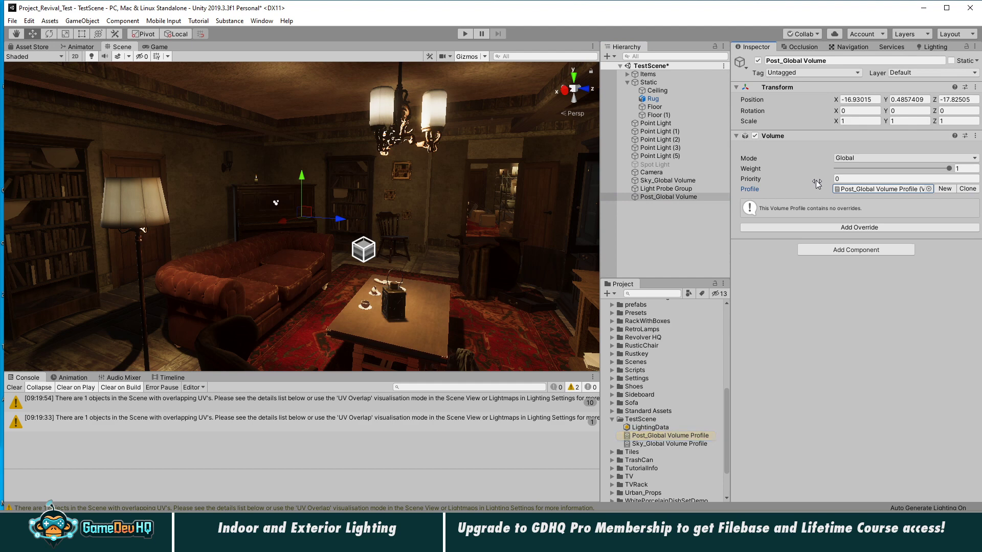
key(s)
right_drag(387, 264, 353, 267)
middle_drag(353, 267, 377, 267)
click(705, 234)
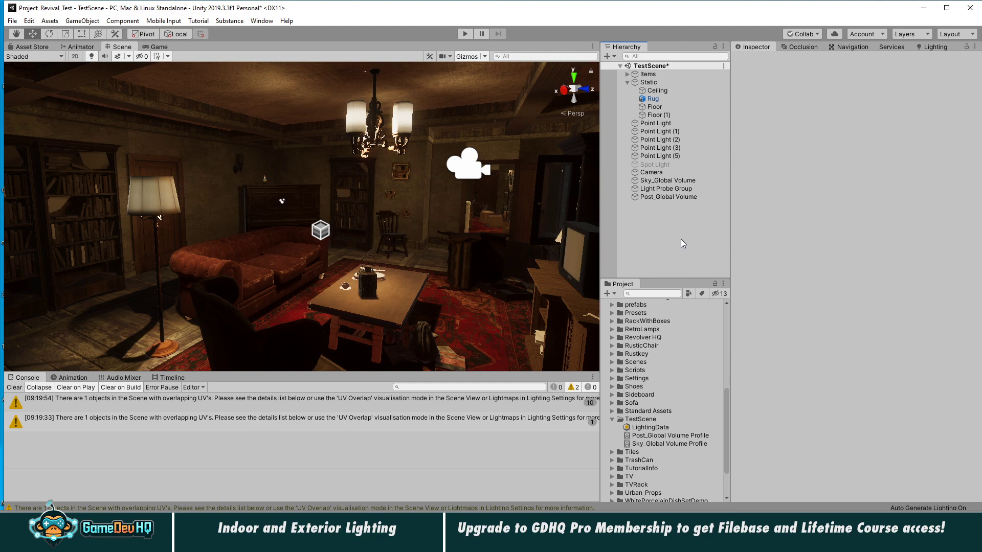
- Add an Ambient Occlusion override to Post_Global Volume and enable all of its settings
click(659, 197)
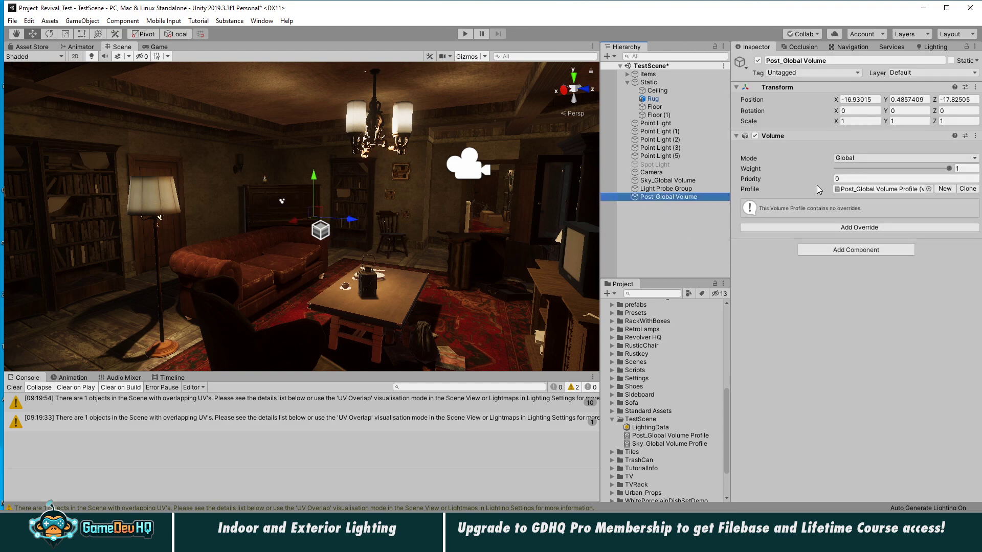
click(881, 227)
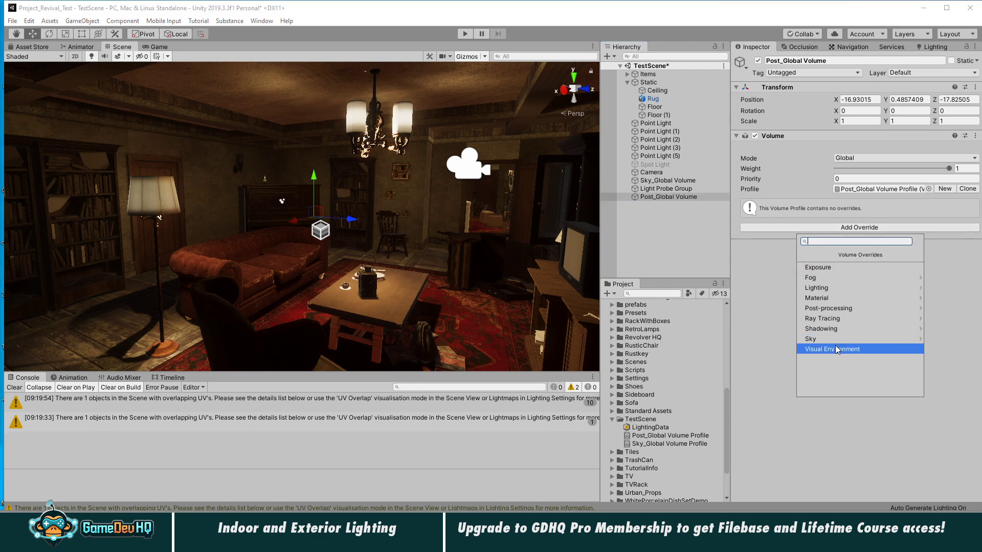
click(836, 288)
click(851, 269)
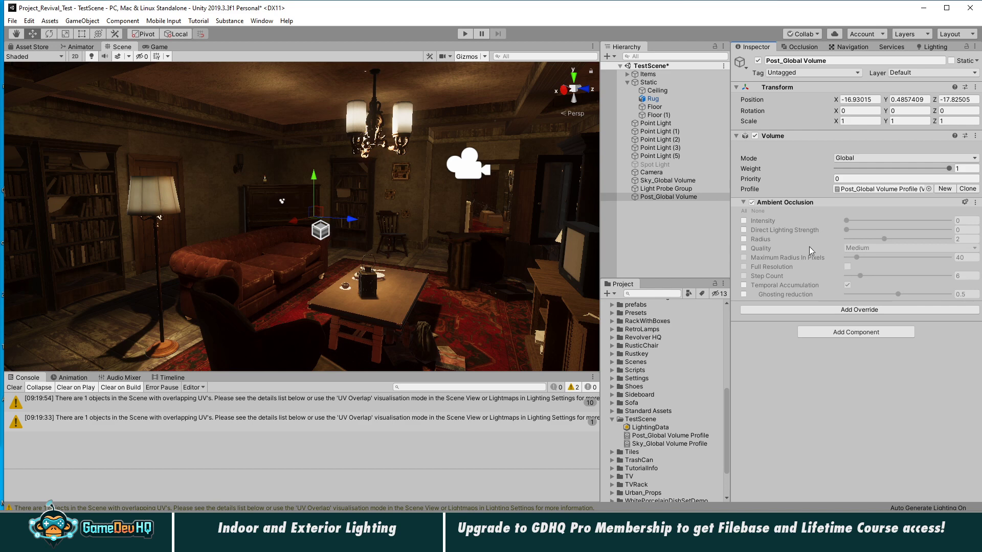
click(744, 211)
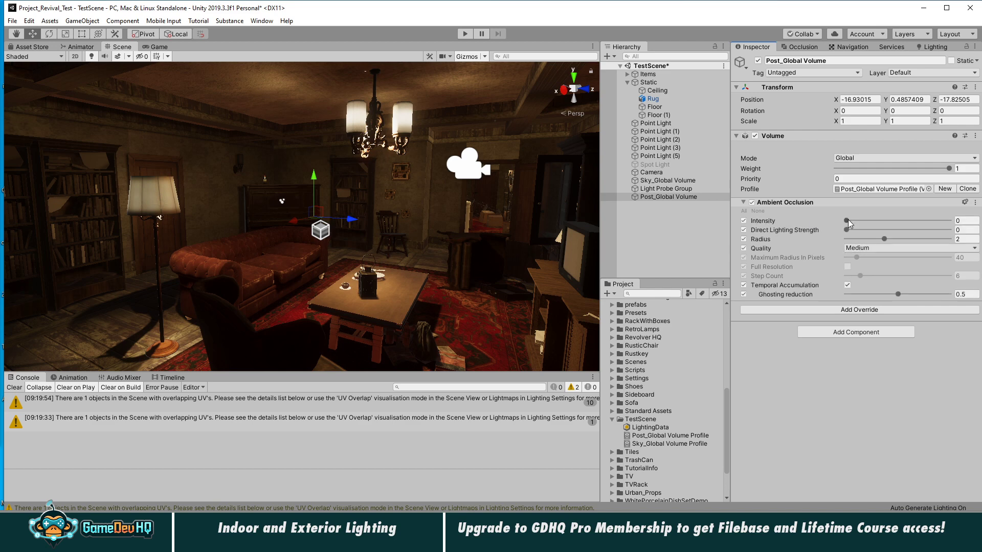
- Set the Ambient Occlusion intensity to 4, check the shading around the room, and clear the console warnings
mouse_move(848, 220)
mouse_down()
mouse_move(950, 221)
mouse_move(903, 223)
mouse_up()
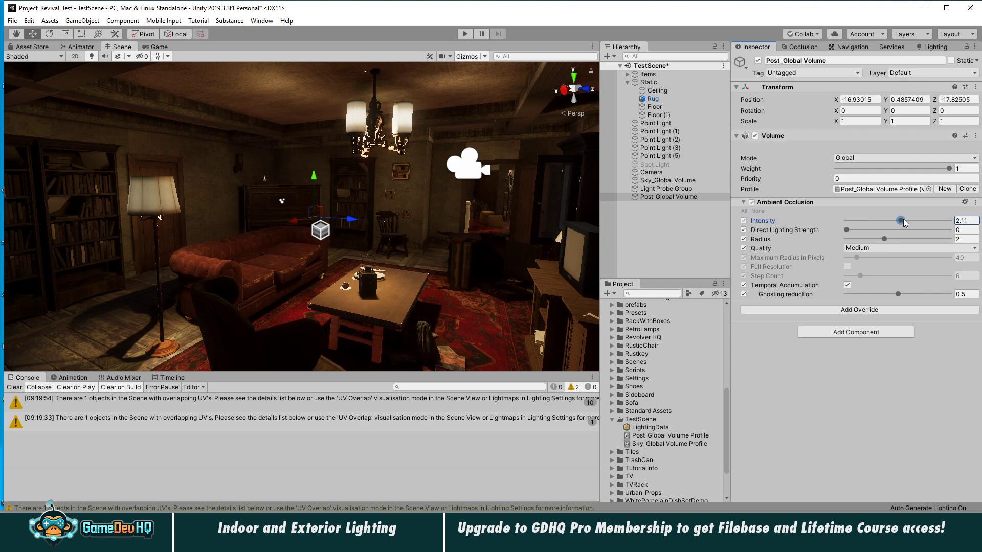
drag(904, 223, 967, 221)
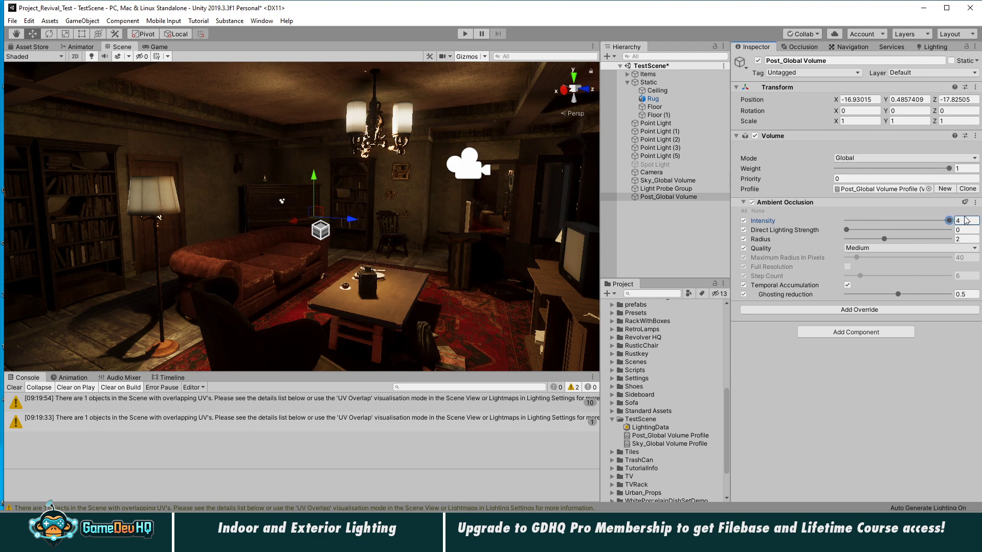
alt+drag(270, 205, 283, 180)
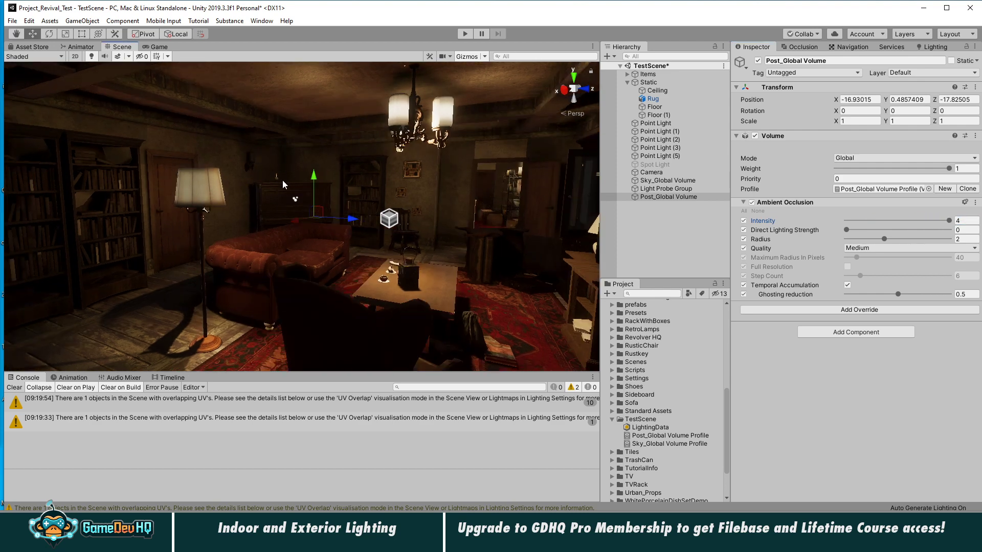
middle_drag(426, 246, 408, 252)
alt+right_drag(351, 258, 373, 259)
middle_drag(373, 259, 433, 240)
click(16, 388)
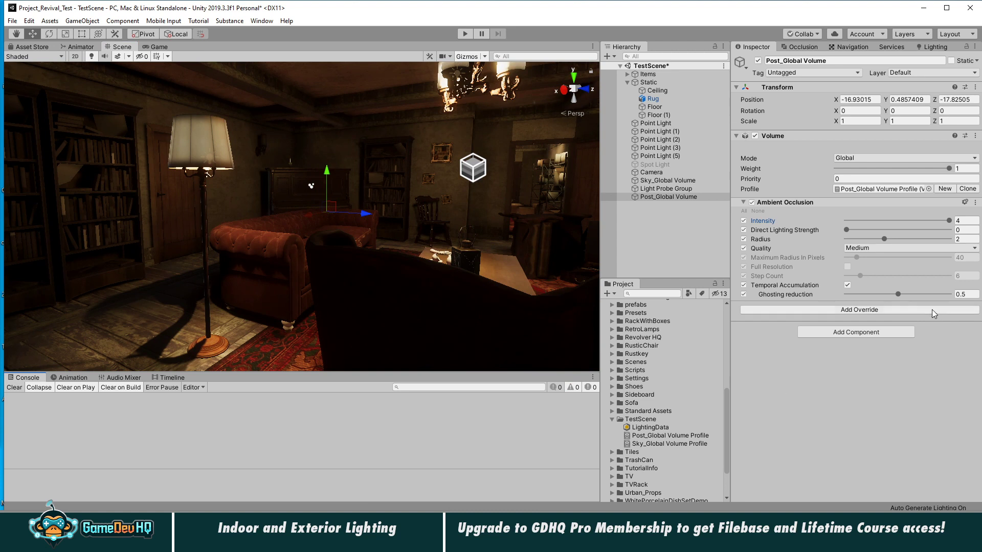
- Collapse the Ambient Occlusion settings and add a Fog override to Post_Global Volume
click(744, 203)
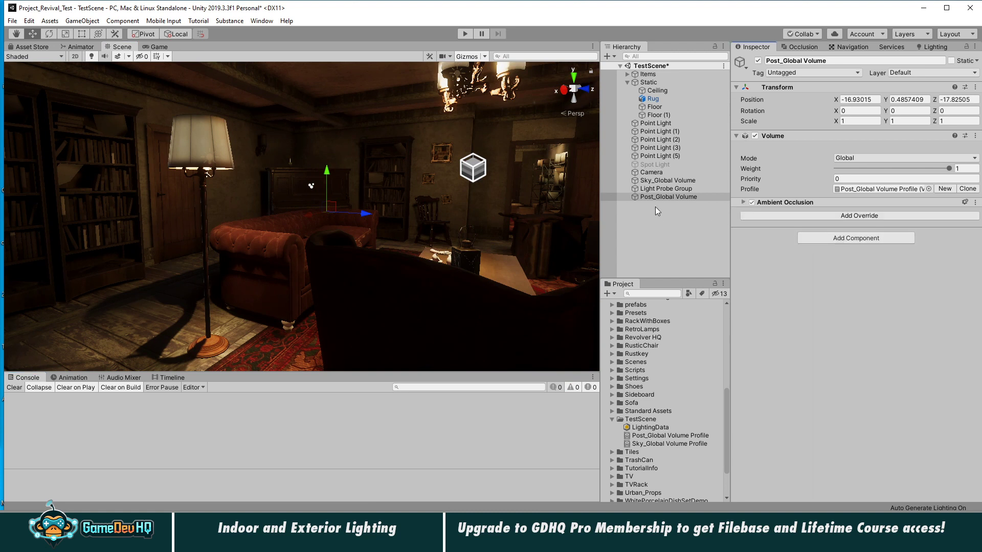
click(808, 216)
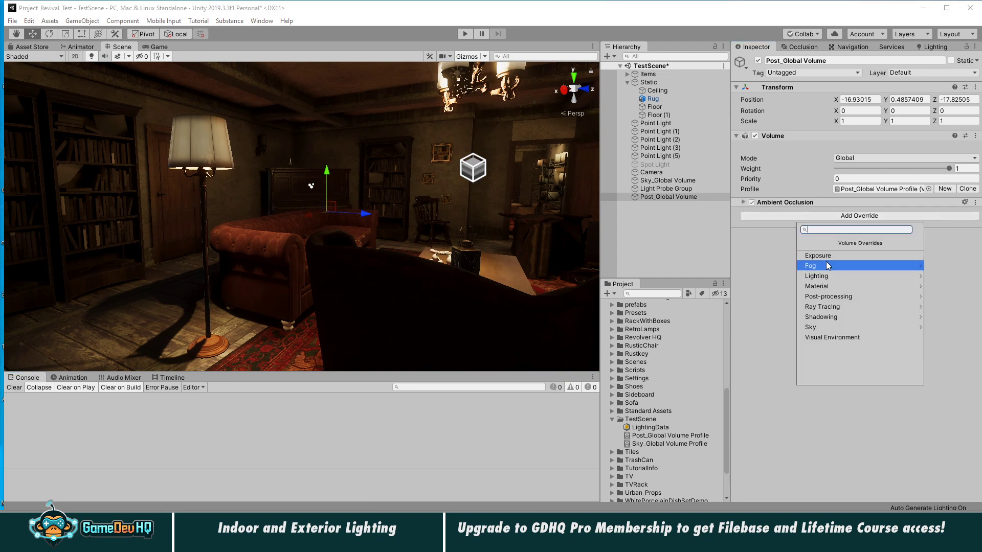
click(848, 268)
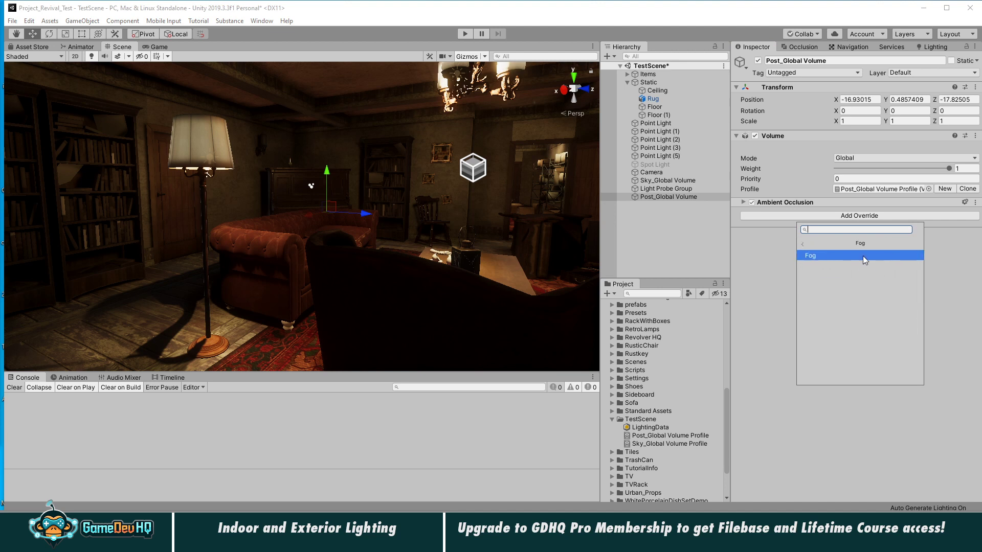
click(864, 256)
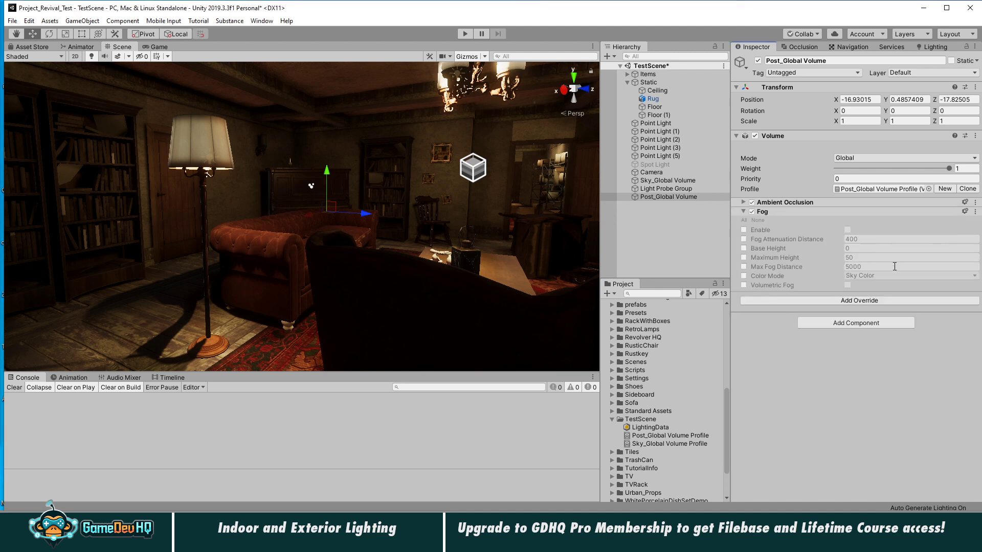
- Activate all Fog override settings on Post_Global Volume and turn on both fog and Volumetric Fog
click(745, 220)
click(847, 230)
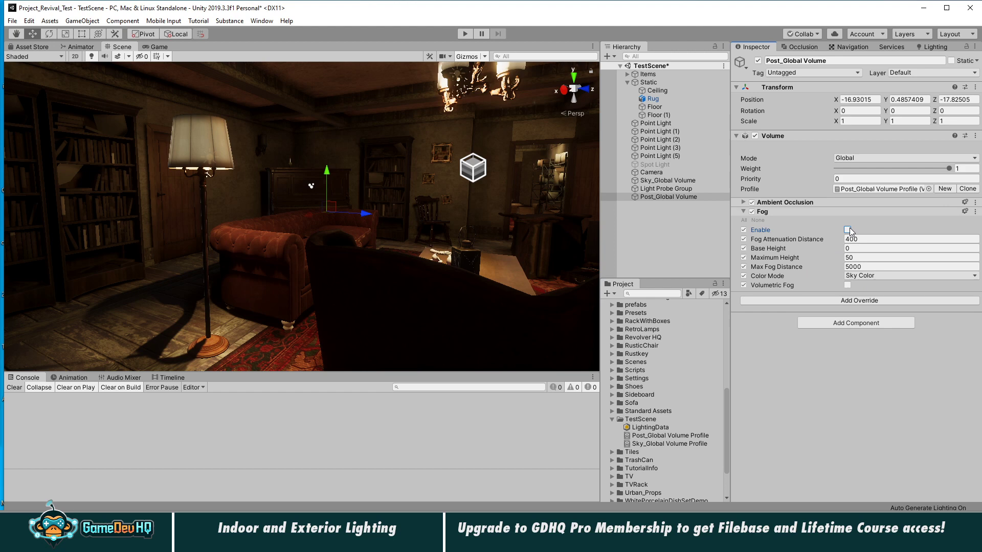
click(848, 287)
middle_drag(487, 237, 359, 297)
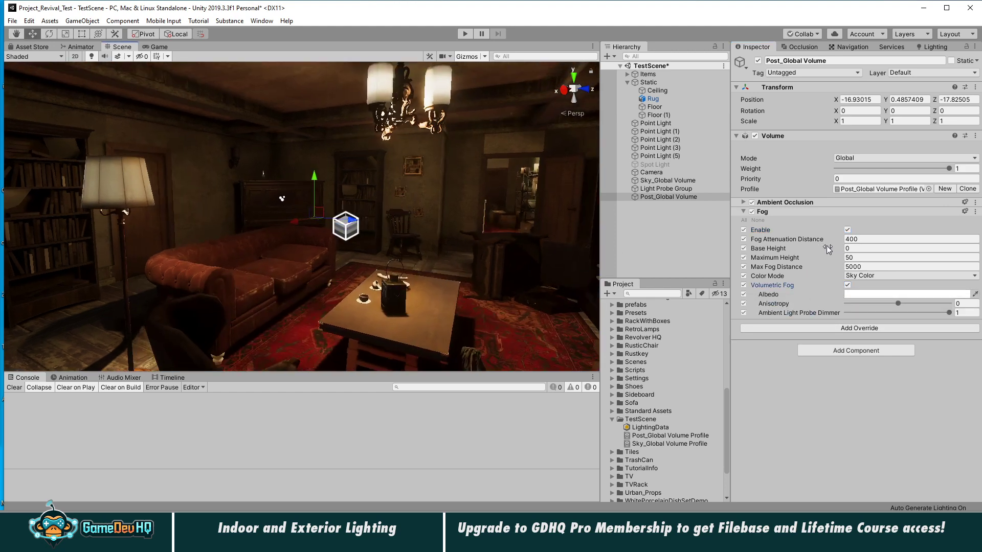
- Set the Fog anisotropy to 0.551 and the Fog Attenuation Distance to 45.39, then clear the selection and check the haze around the room
drag(902, 303, 923, 301)
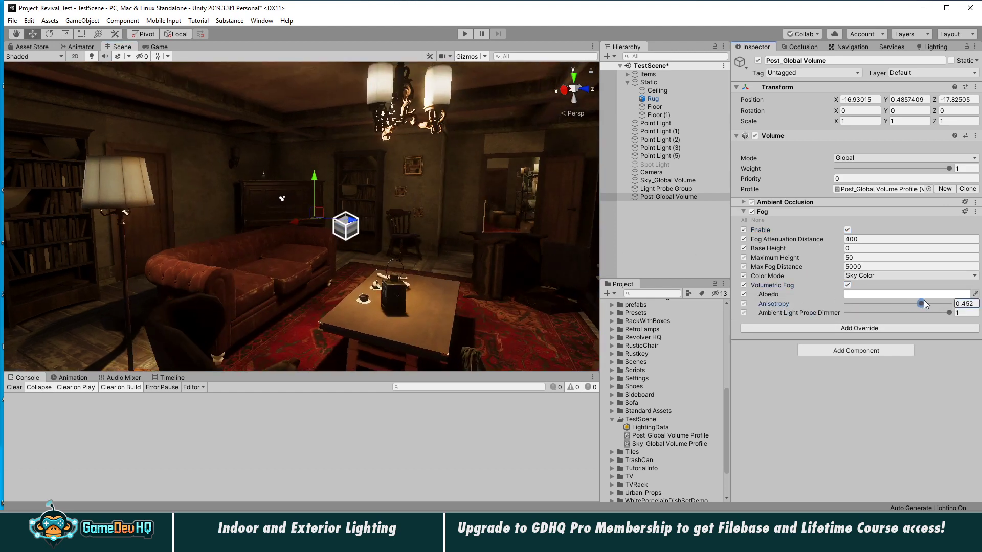
drag(828, 238, 82, 64)
drag(702, 59, 110, 59)
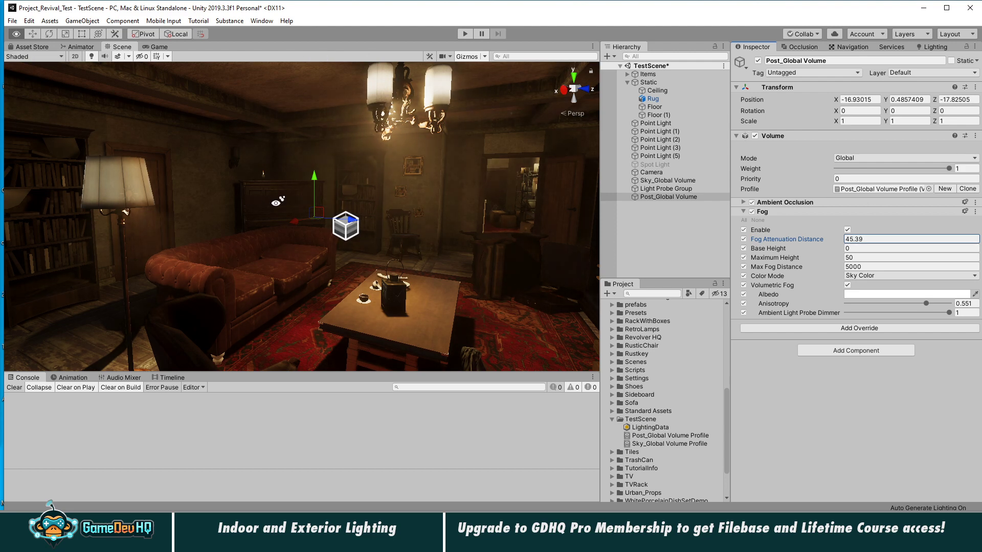
alt+scroll(277, 203, down, 10)
alt+scroll(276, 203, up, 5)
mouse_move(276, 212)
alt+mouse_down()
mouse_move(256, 207)
mouse_move(289, 207)
alt+mouse_up()
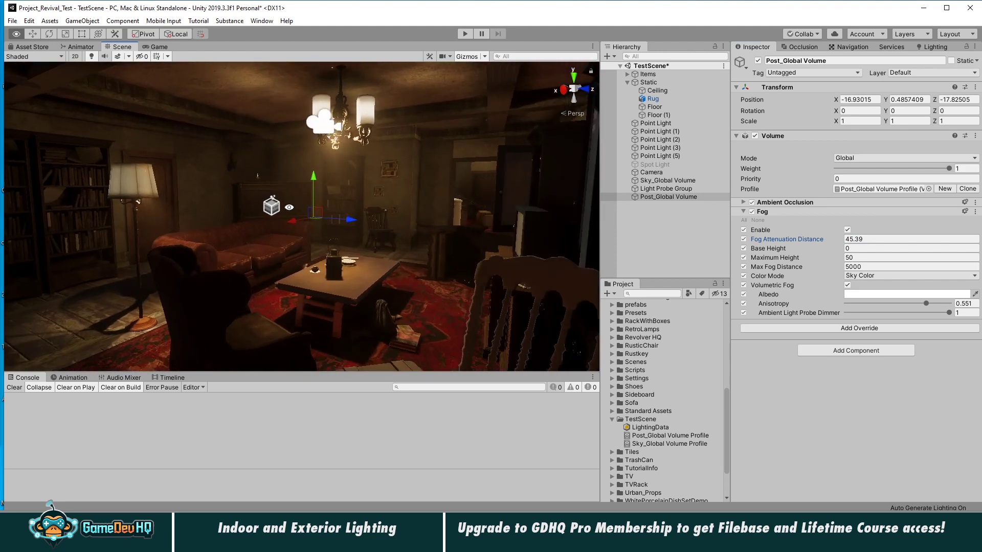
click(639, 231)
alt+drag(412, 256, 369, 274)
alt+scroll(378, 265, up, 2)
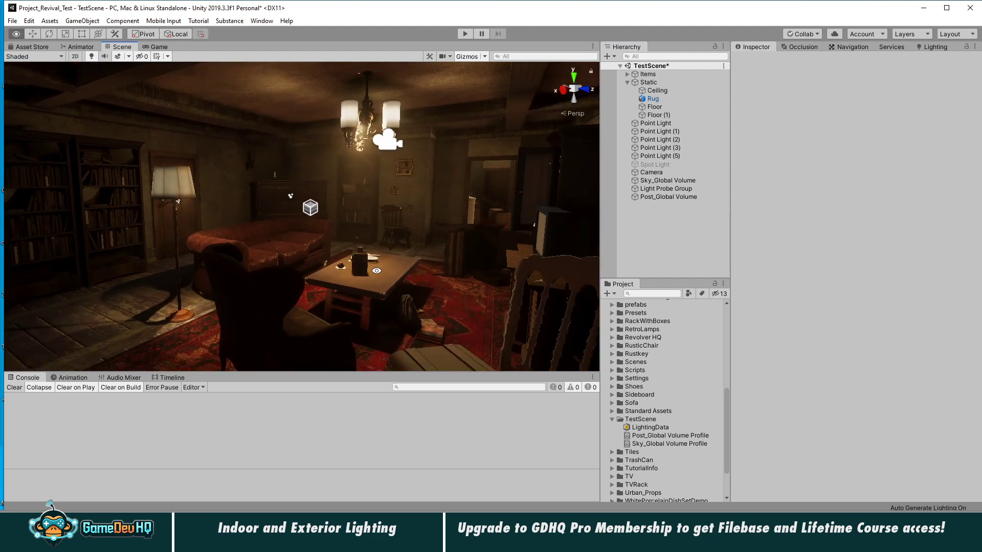
- Collapse the Fog settings of Post_Global Volume, add a Shadows override with its default settings, and collapse it
click(678, 198)
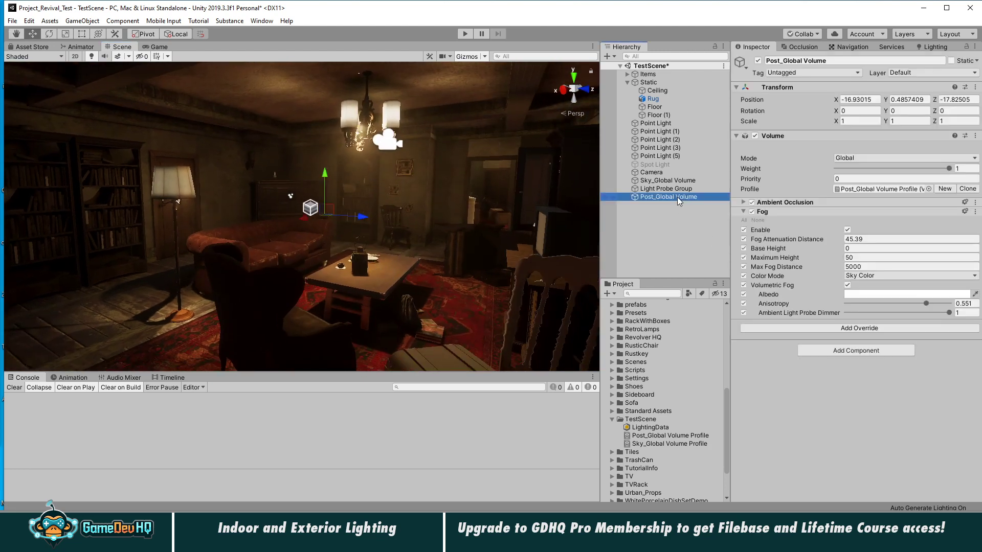
click(744, 212)
click(778, 223)
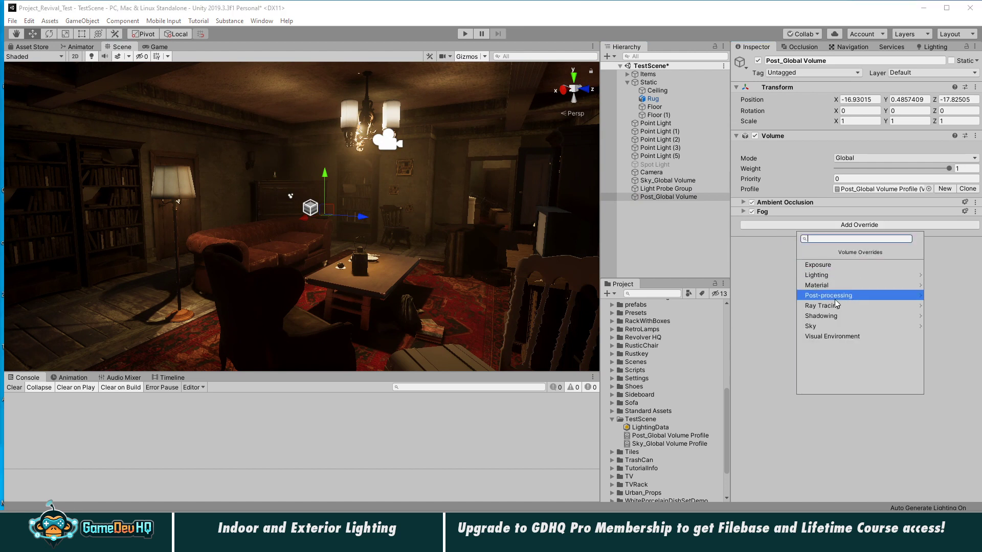
click(839, 316)
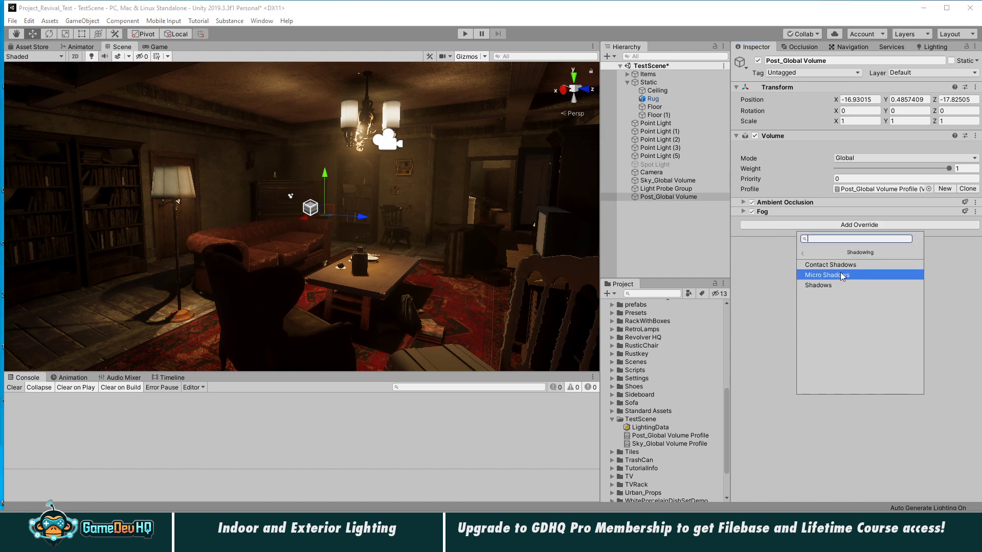
click(840, 285)
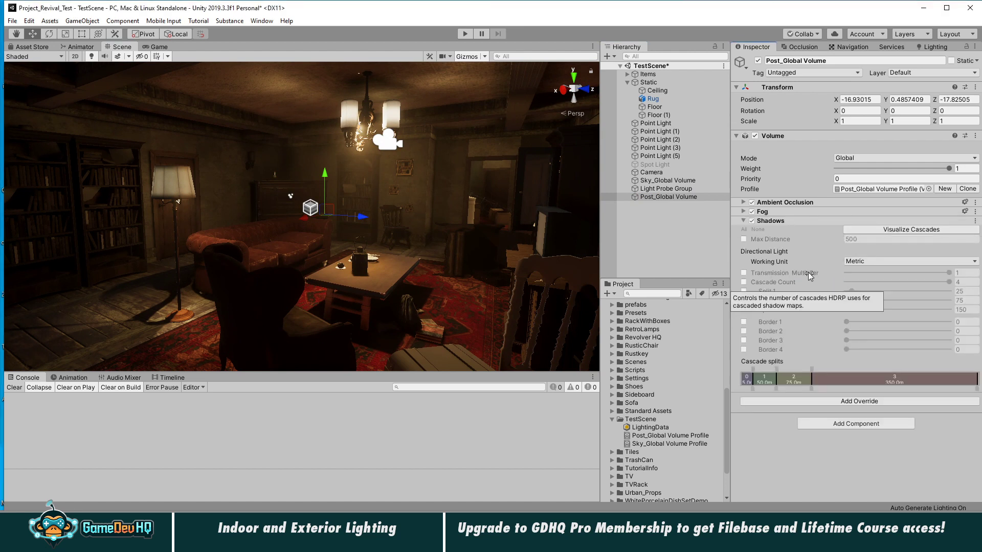
click(743, 221)
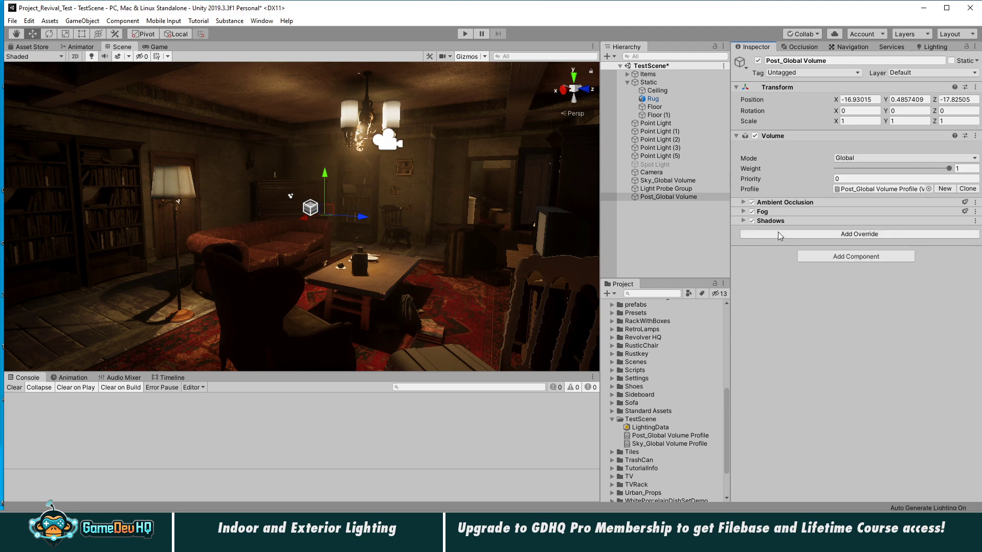
- Add a Bloom override to Post_Global Volume, activate all of its settings, and set the bloom intensity to 0.214
click(778, 233)
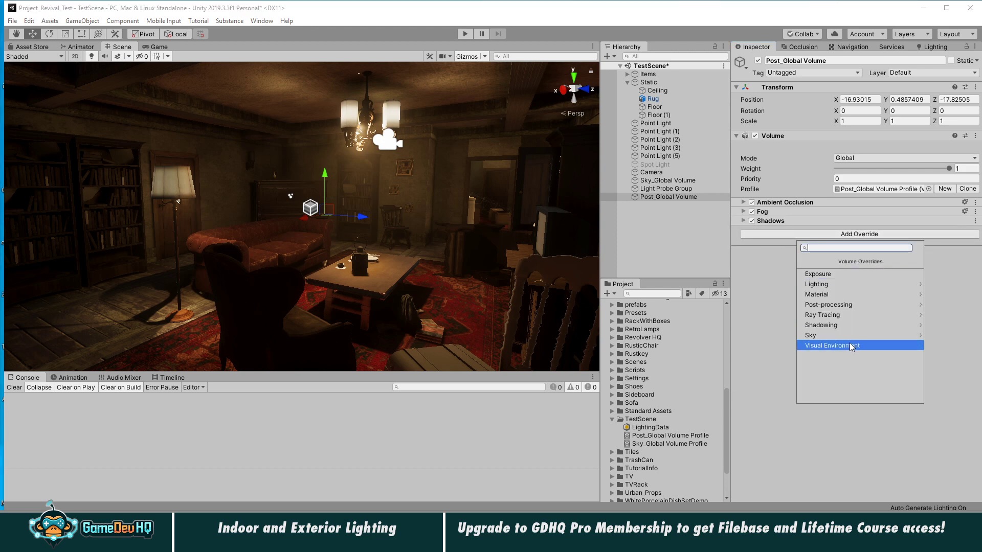
click(850, 305)
click(847, 274)
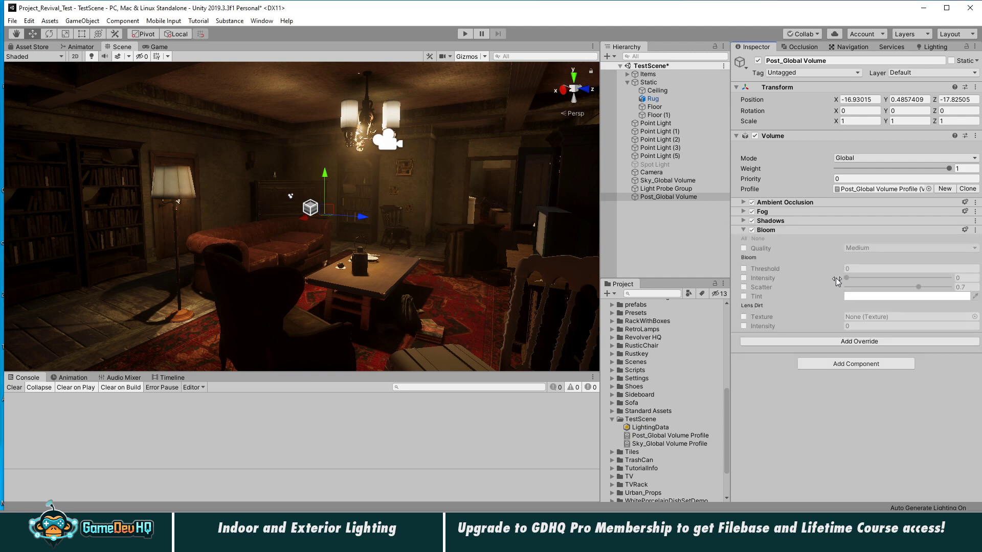
click(744, 239)
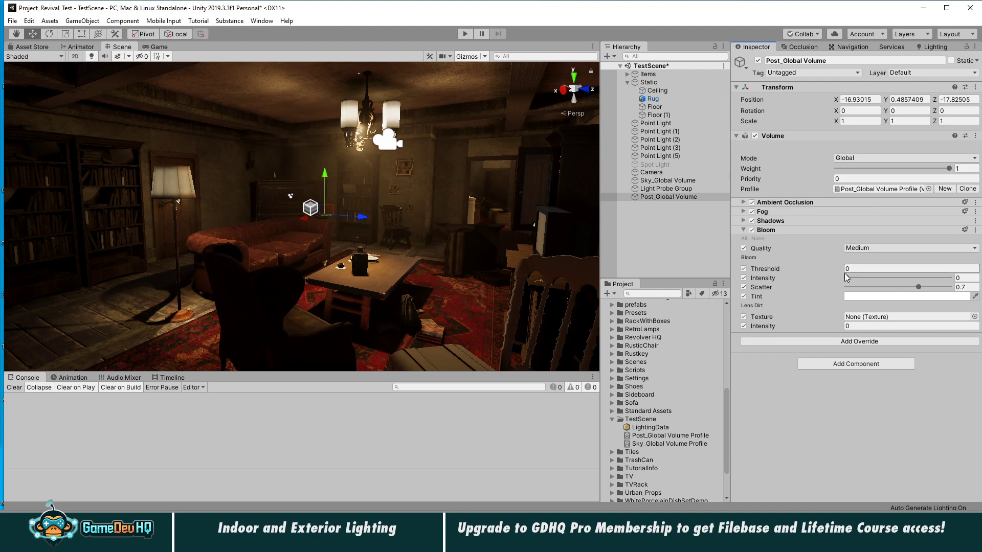
drag(848, 279, 735, 270)
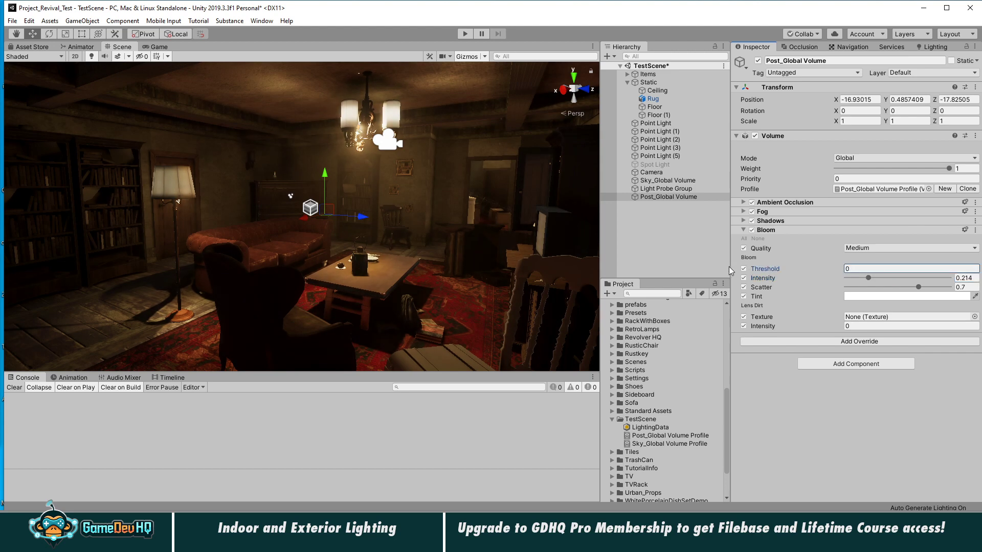
- Raise the emissive color intensity of the hanging lamp's material lamp_18_mat in +1 increments
click(397, 119)
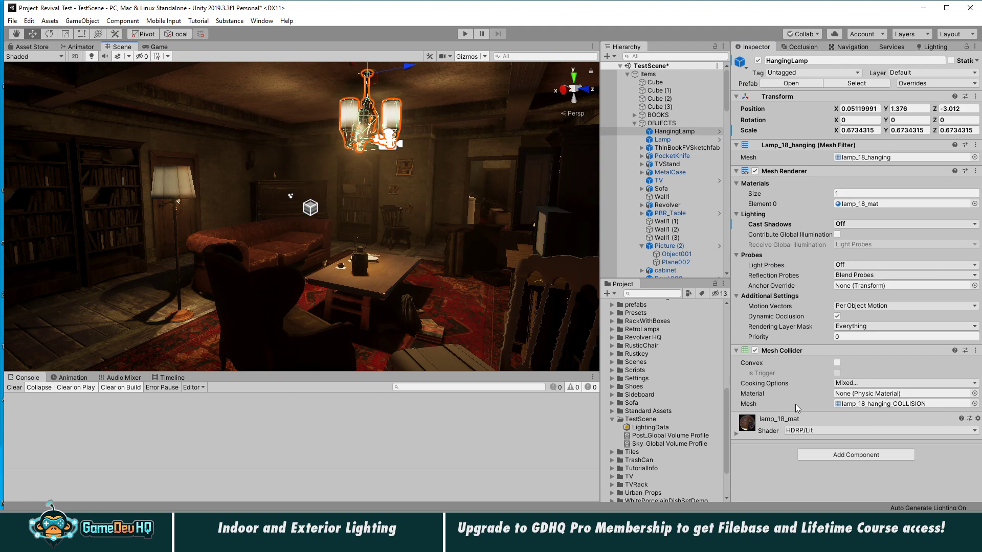
click(739, 430)
scroll(784, 415, down, 10)
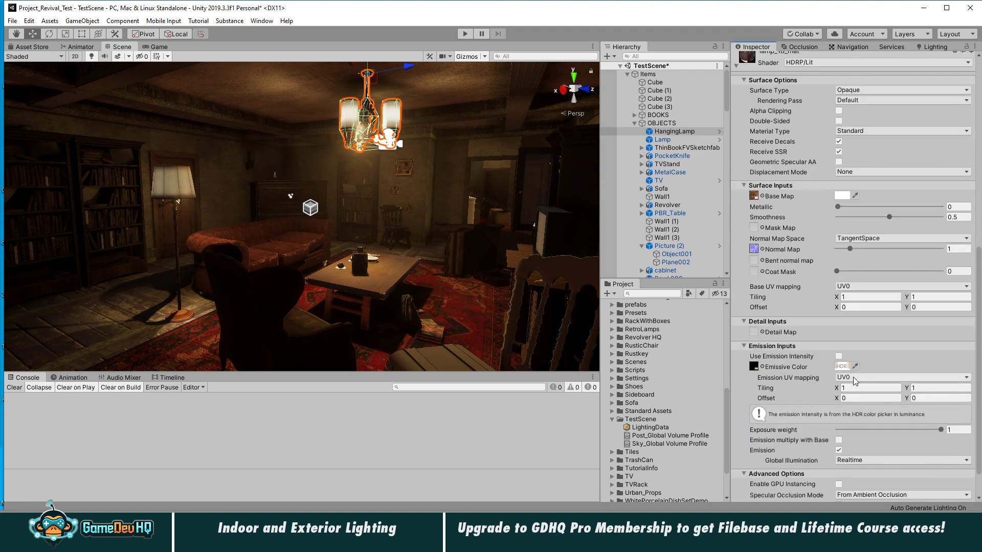
click(844, 367)
click(505, 305)
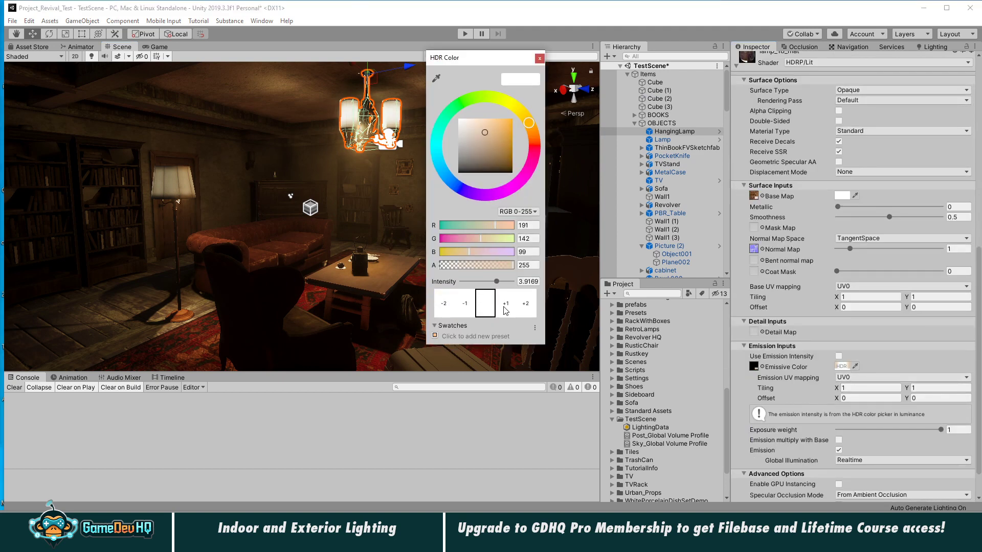
click(505, 304)
click(506, 305)
click(505, 304)
click(540, 58)
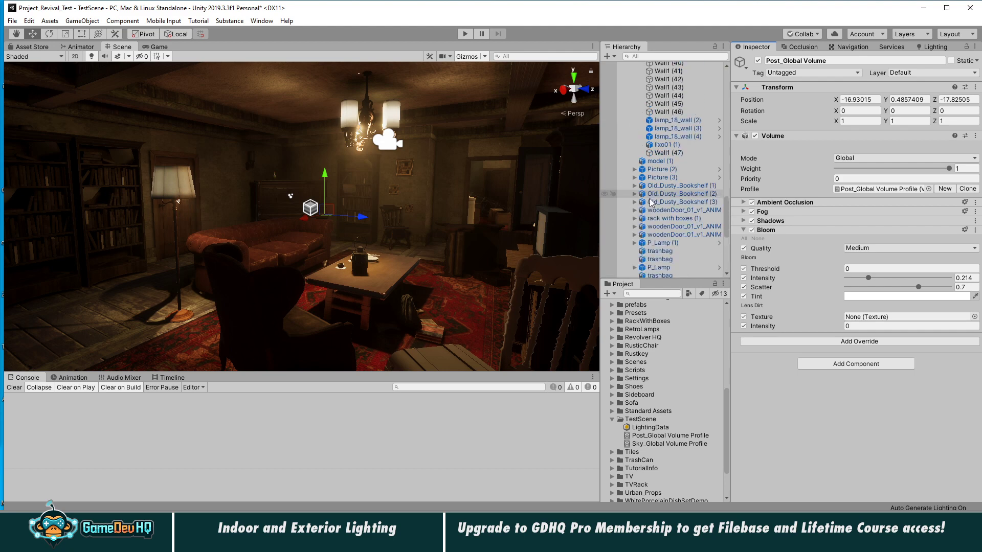
- Raise the emissive color intensity of the floor lamp's material lamp_11_mat to 10
click(184, 191)
click(738, 434)
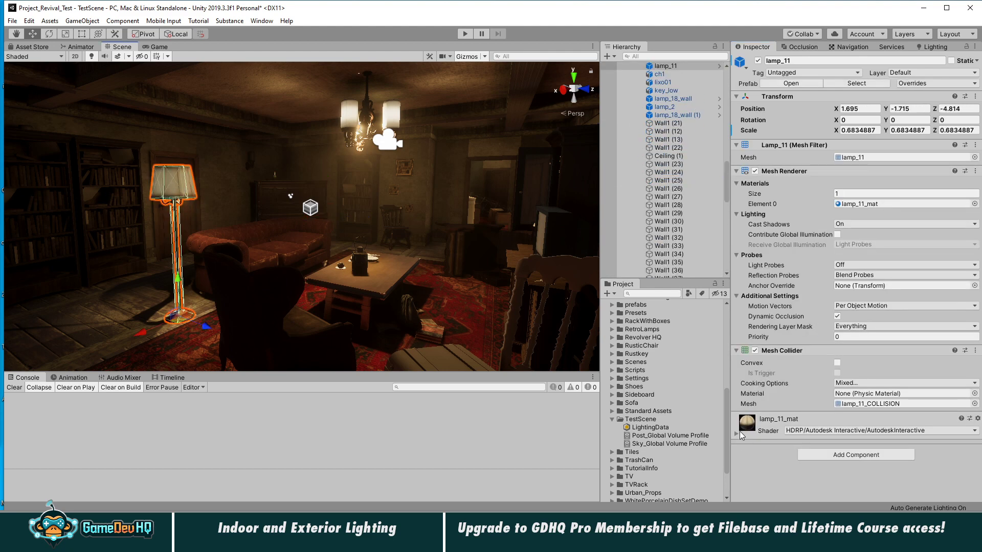
scroll(767, 444, down, 6)
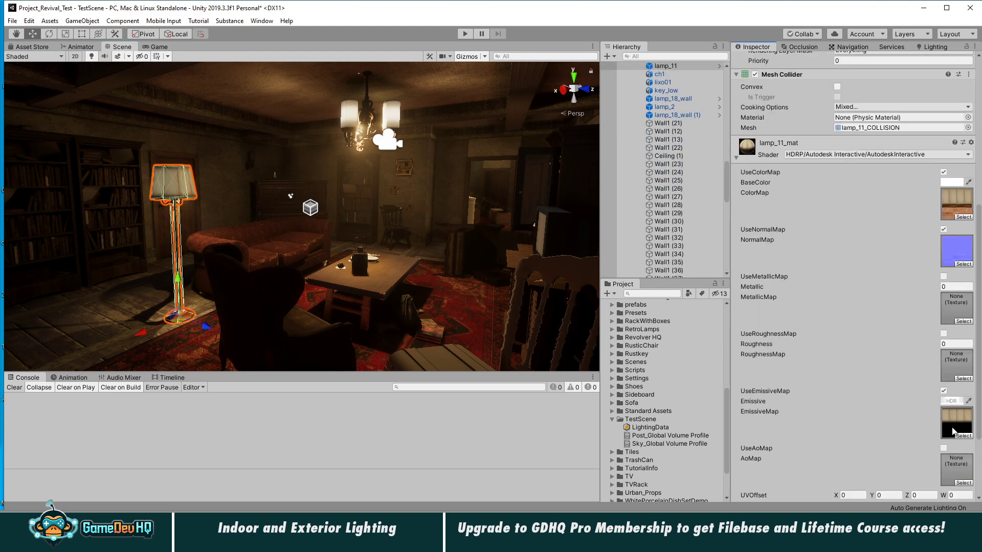
click(951, 401)
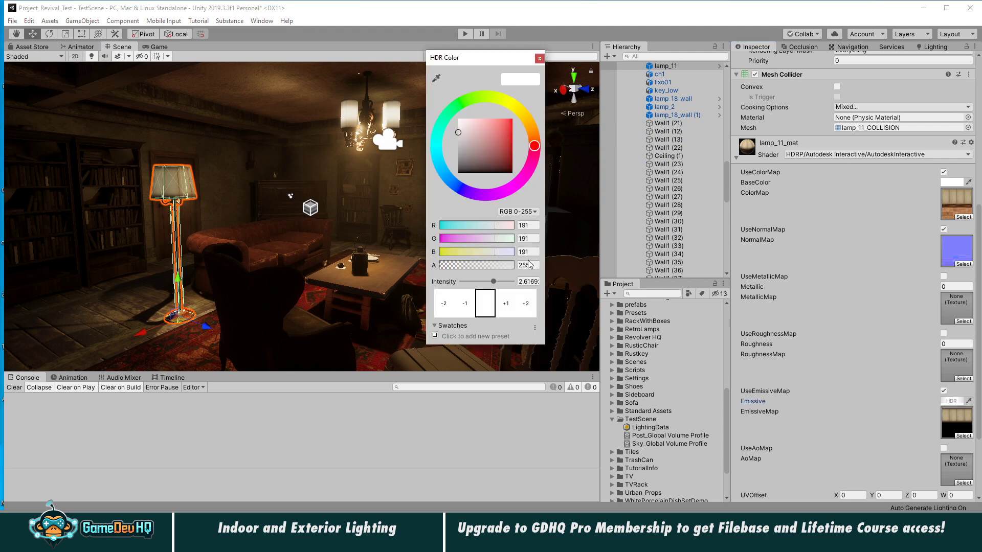
click(506, 303)
click(506, 304)
click(506, 303)
click(506, 304)
click(539, 58)
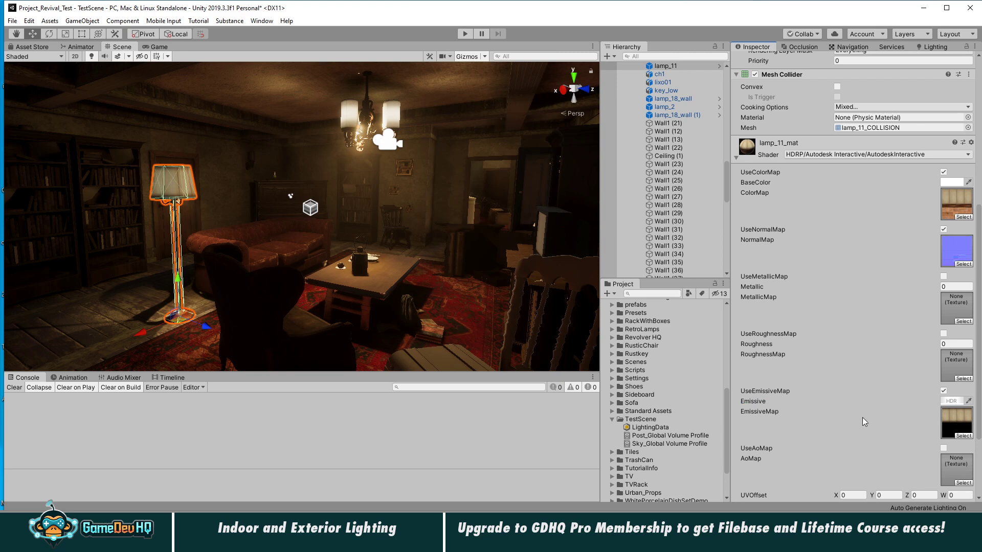
- Review the floor lamp's material settings, locate its emissive map texture in the project, and set the emissive color intensity to 9
scroll(893, 456, down, 5)
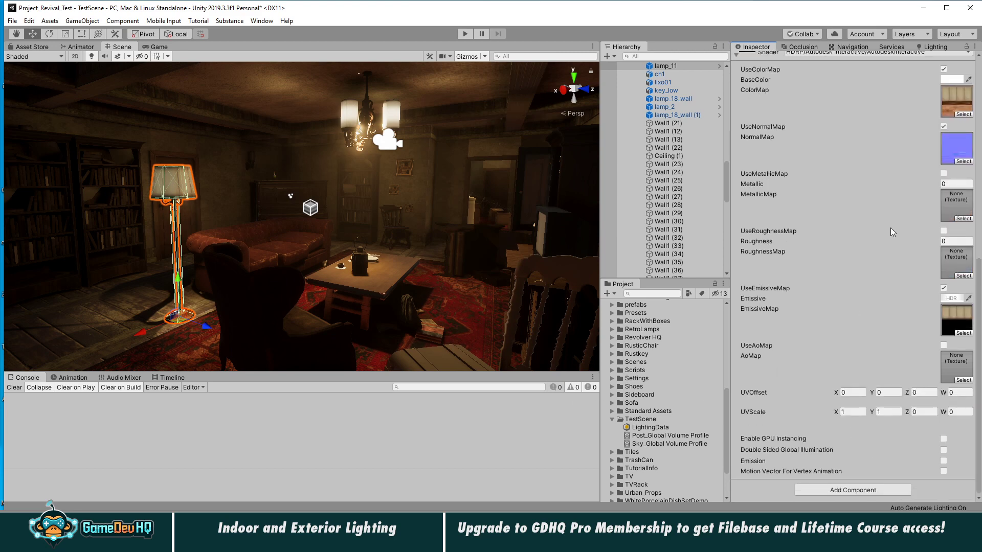
scroll(892, 239, up, 10)
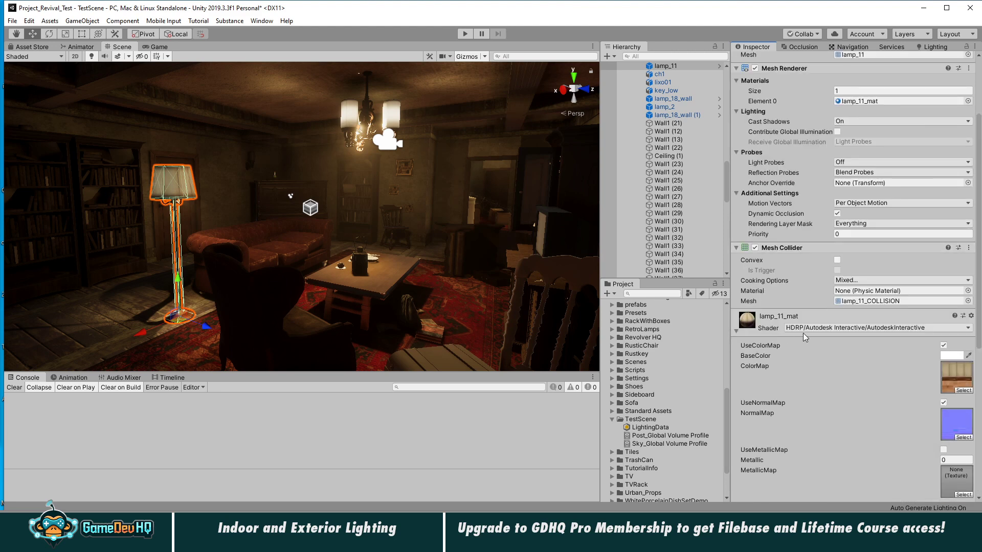
scroll(792, 353, down, 6)
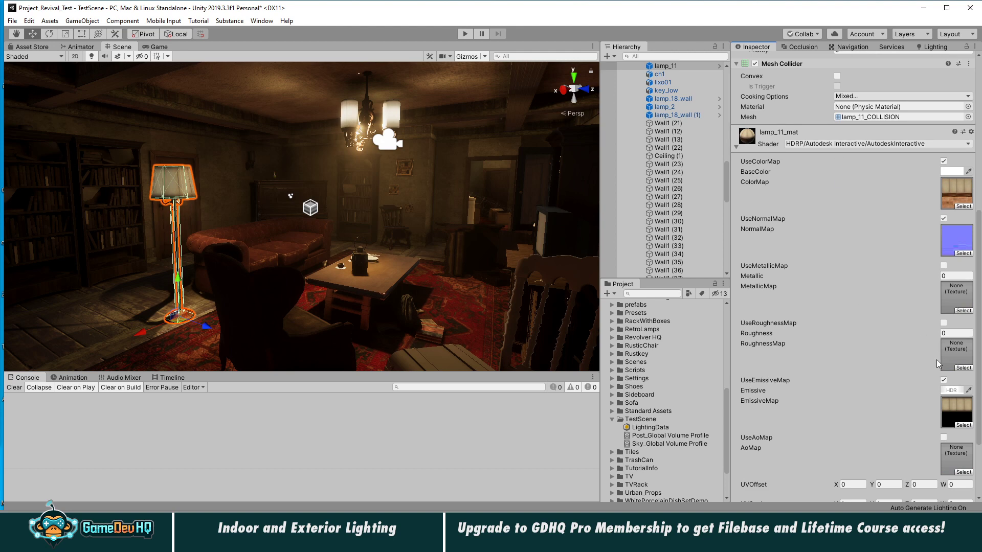
click(956, 413)
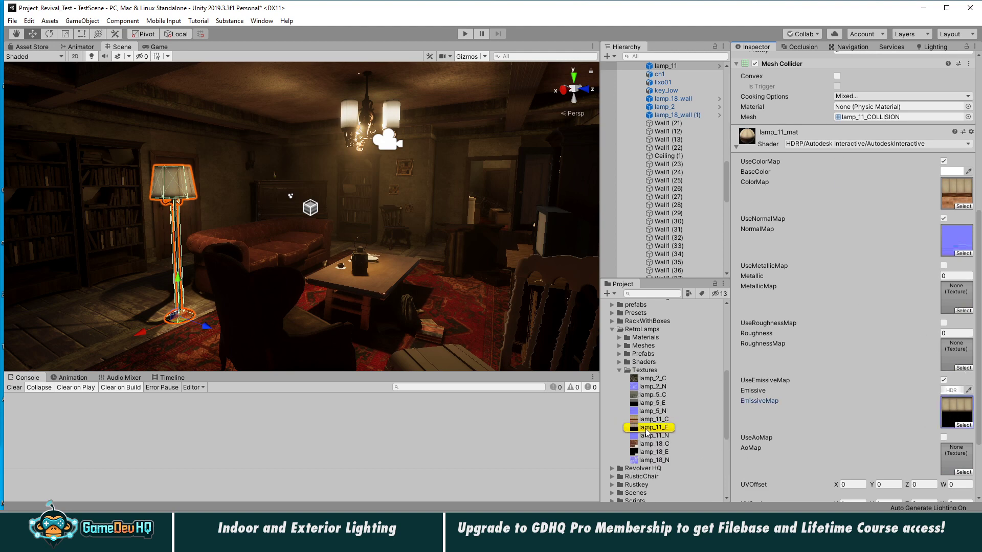
click(952, 390)
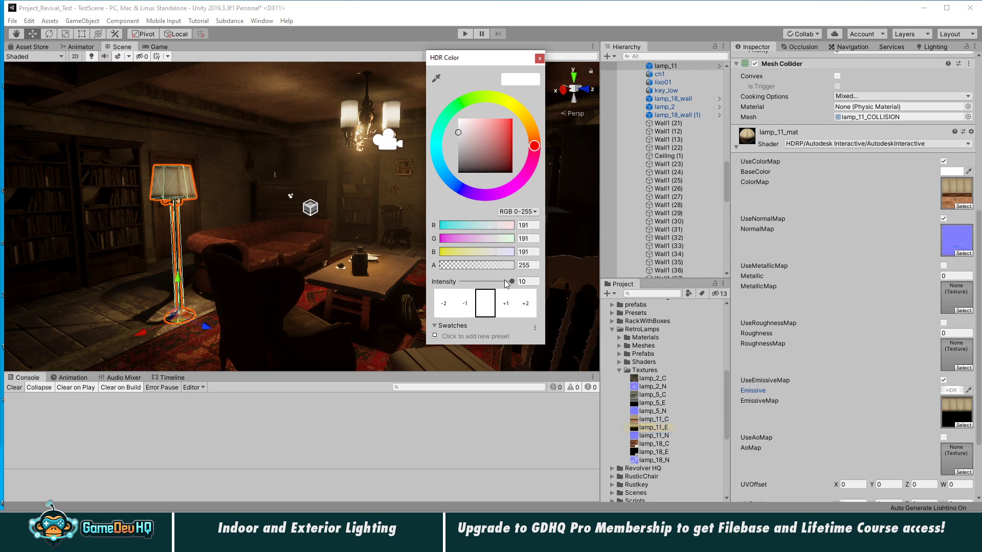
drag(512, 282, 511, 286)
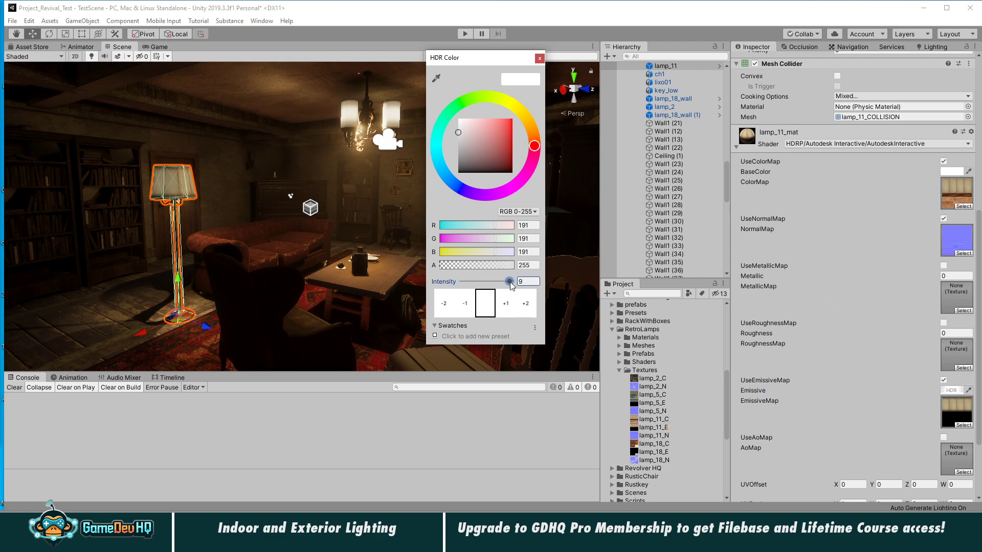
click(540, 57)
- Collapse the Items group in the scene hierarchy, clear the selection, and view the lamps closer
scroll(657, 161, up, 5)
scroll(654, 154, up, 6)
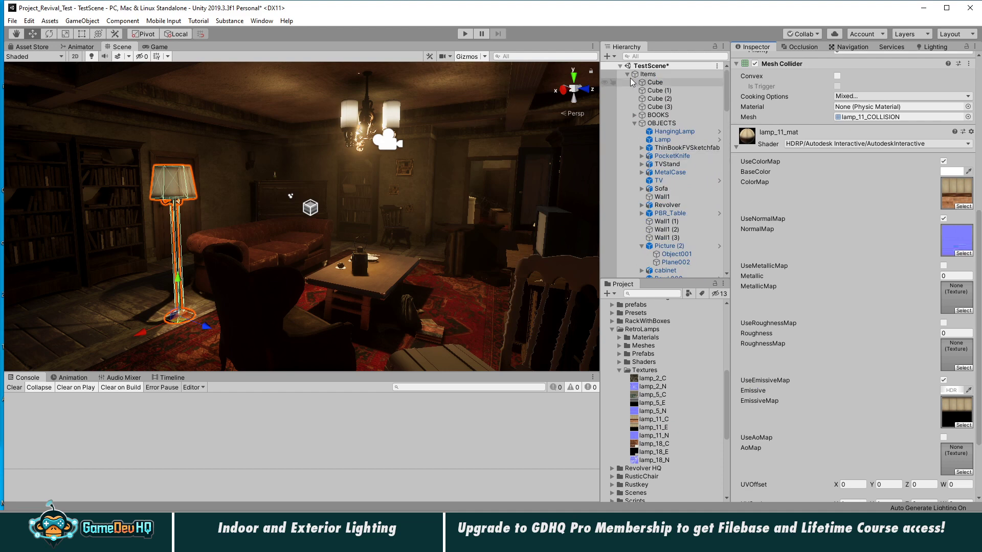
click(628, 75)
click(627, 74)
click(667, 205)
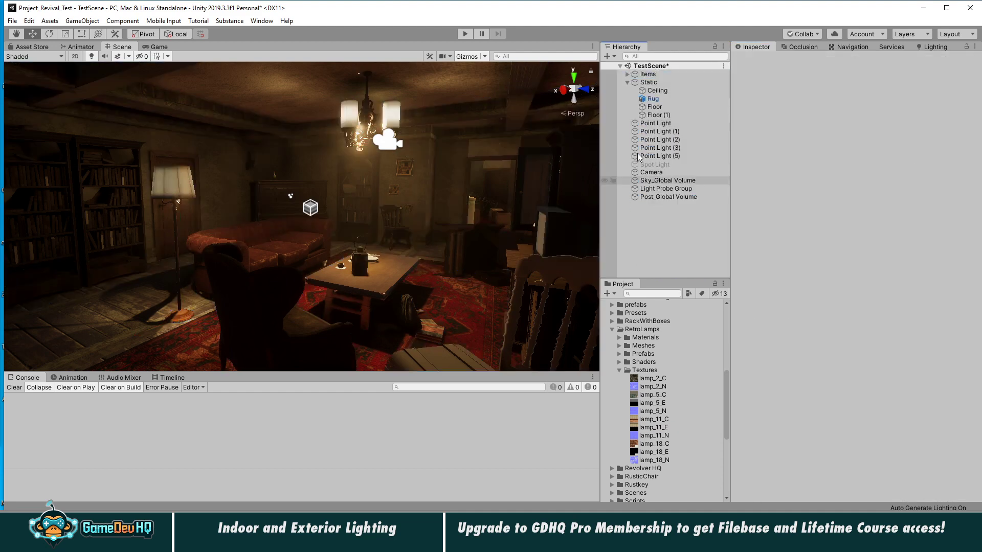
scroll(338, 225, up, 3)
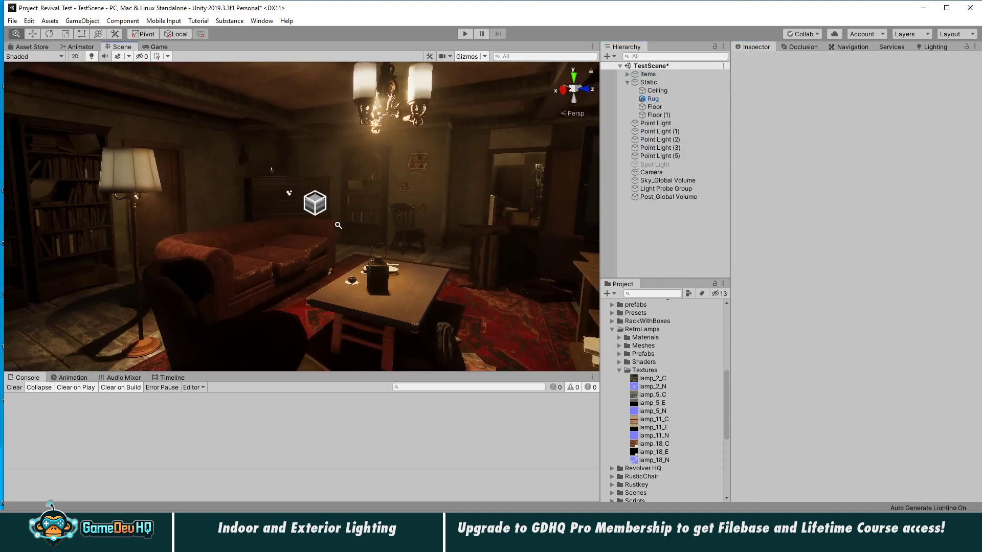
- Select Post_Global Volume and collapse its Bloom settings
click(667, 196)
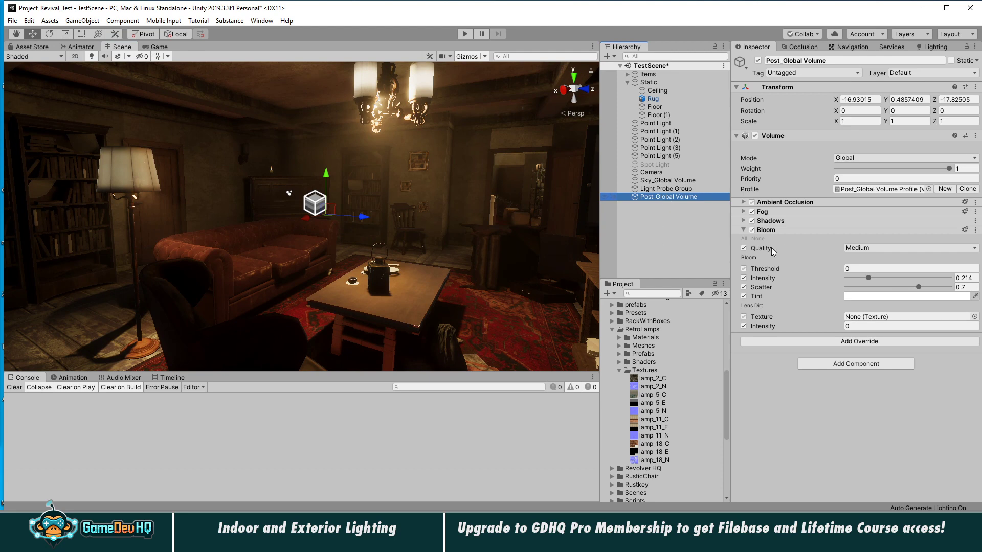
click(745, 230)
mouse_move(388, 200)
alt+mouse_down()
mouse_move(381, 197)
mouse_move(419, 194)
mouse_move(371, 193)
alt+mouse_up()
- Reorder Sky_Global Volume directly below Light Probe Group, and disable both together with Post_Global Volume to compare the lighting
drag(655, 183, 650, 193)
click(660, 198)
shift+click(662, 182)
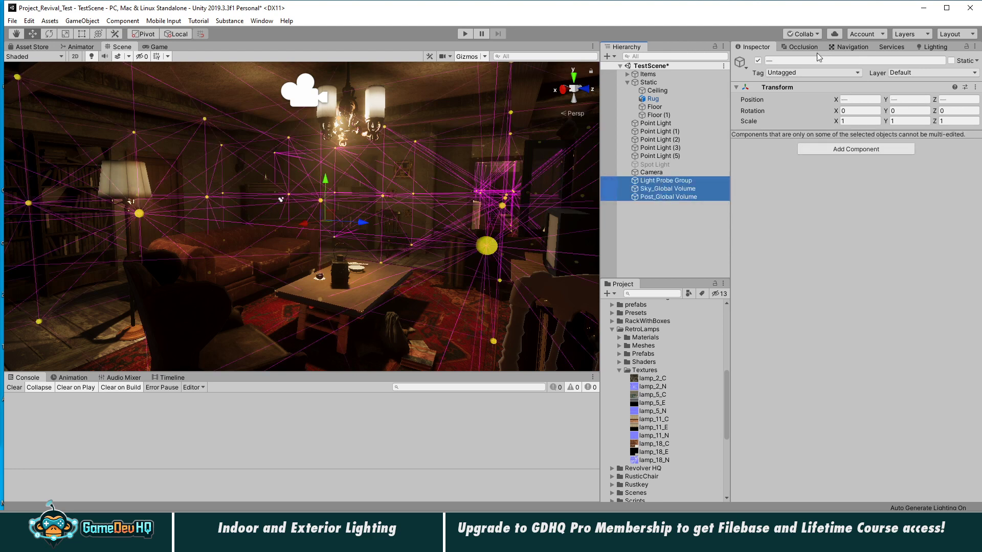
click(758, 61)
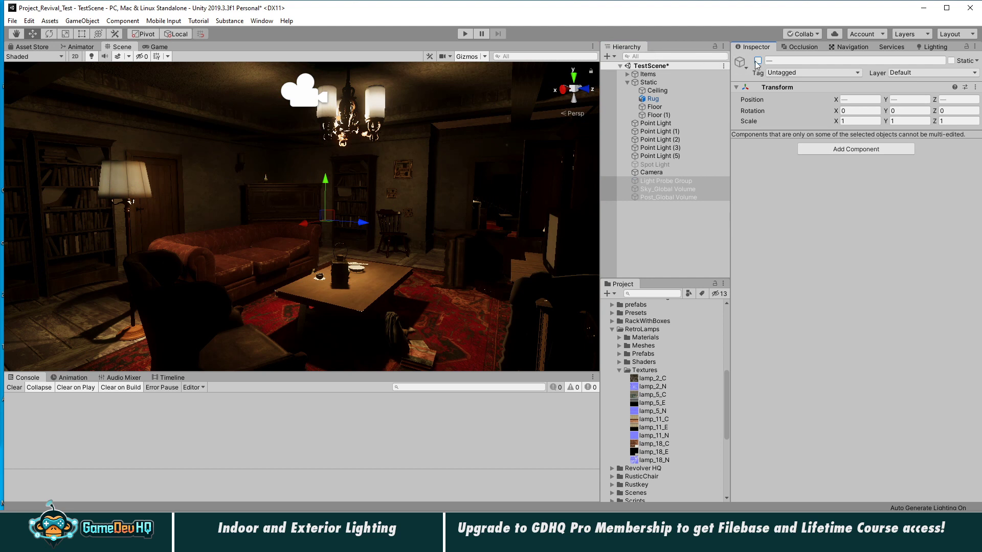
- Hide the scene gizmos and toggle Light Probe Group, Sky_Global Volume and Post_Global Volume to compare the lighting, leaving all three enabled
click(467, 57)
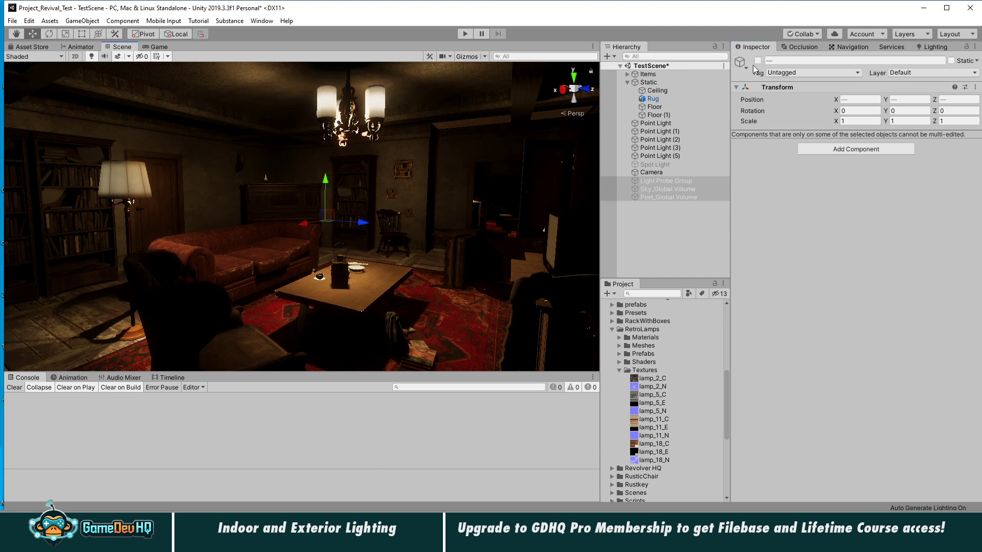
click(758, 61)
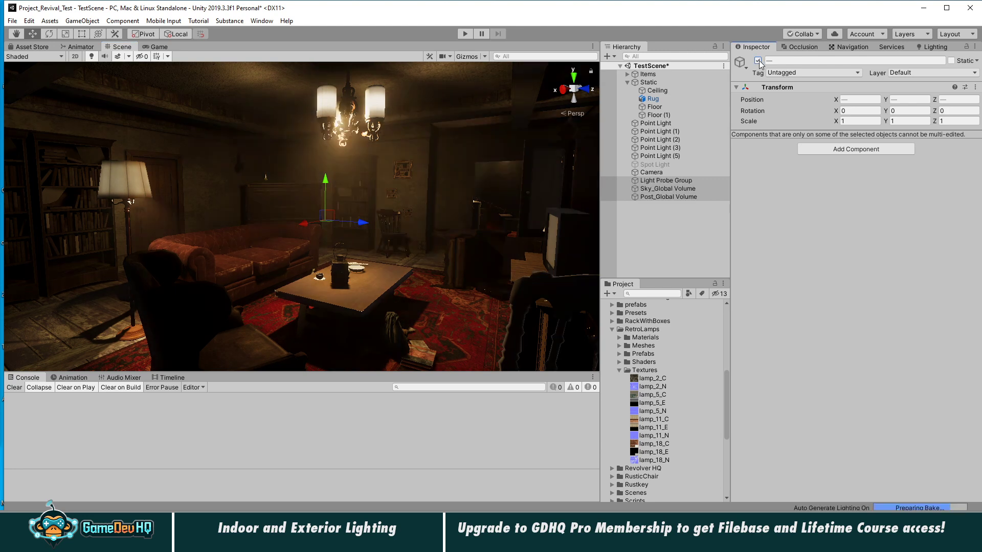
click(758, 61)
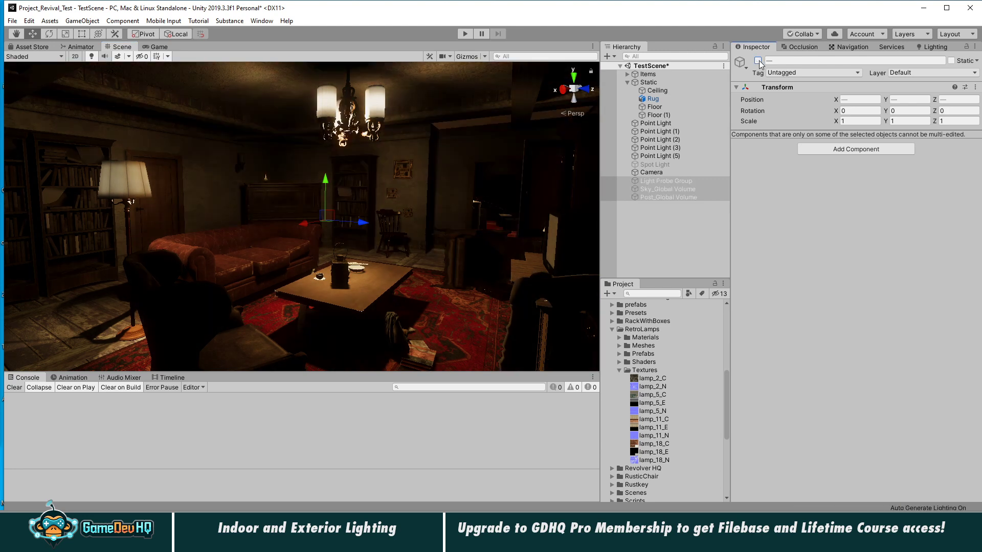
click(758, 61)
click(758, 61)
click(758, 61)
click(758, 61)
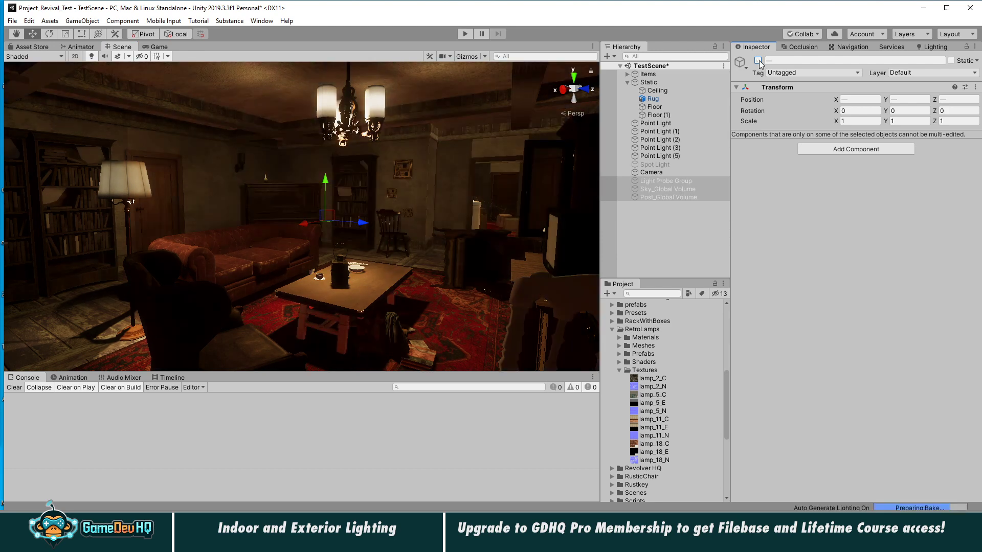
click(758, 61)
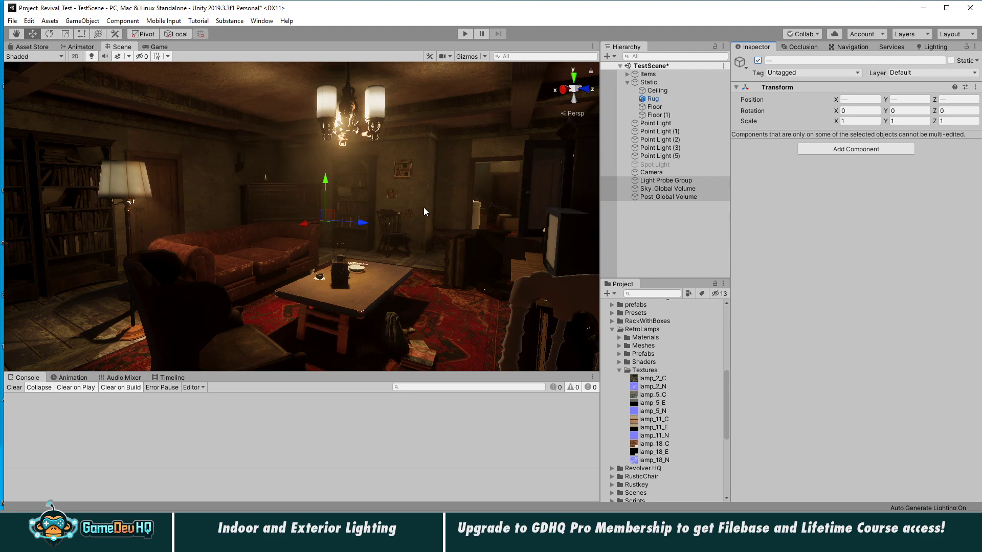
click(758, 61)
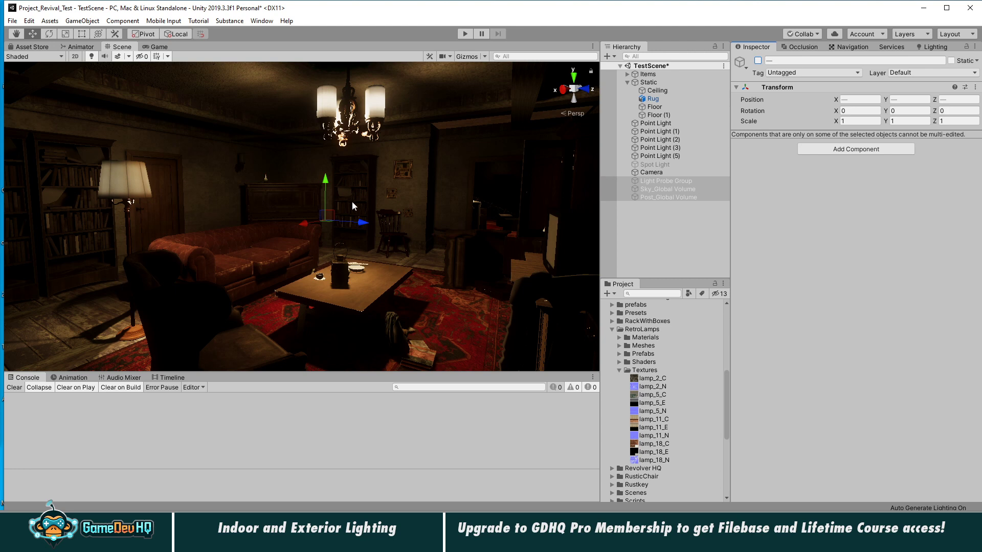
click(758, 60)
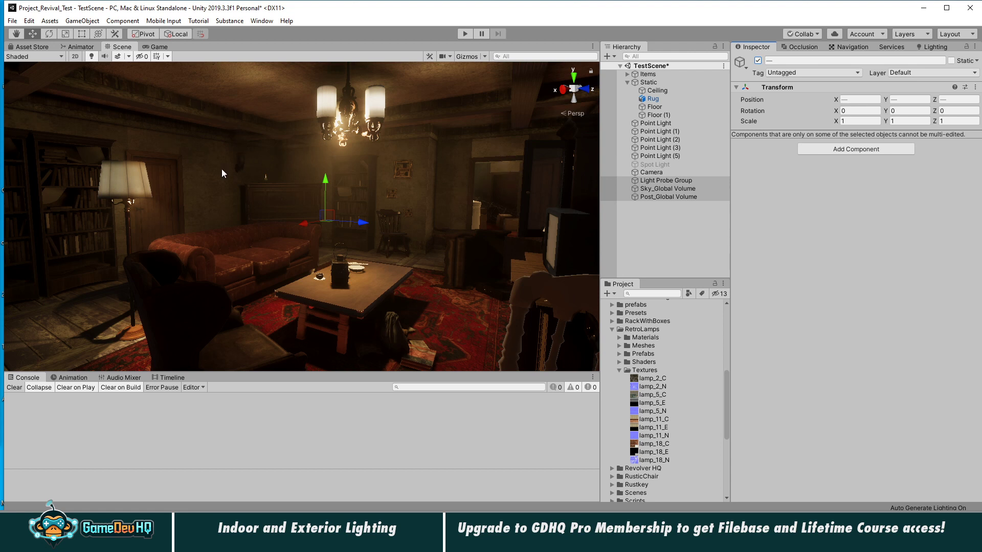
click(689, 231)
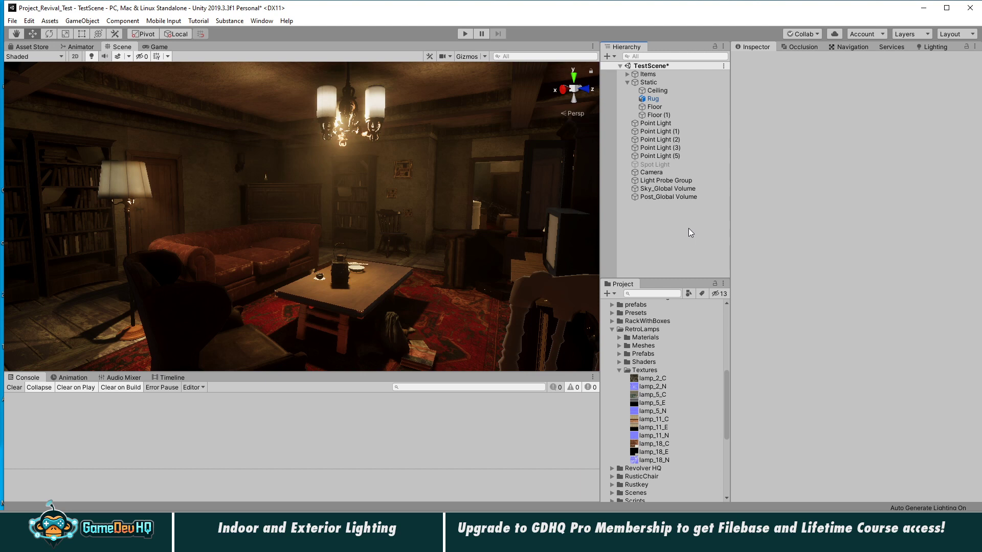
- Enable the Spot Light and rotate it to about 0.165, 189.849, -17.106 so it shines on the wall beside the door
click(664, 166)
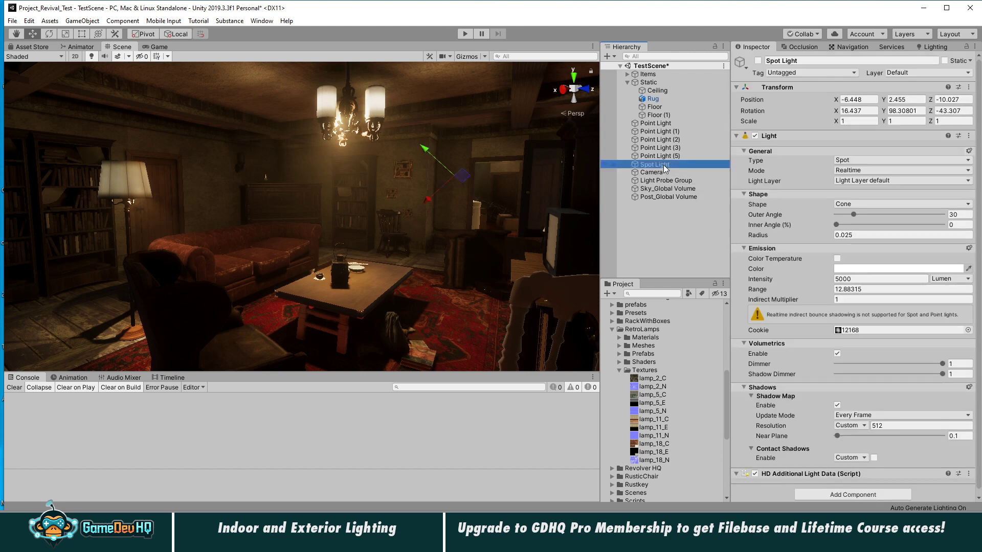
click(758, 60)
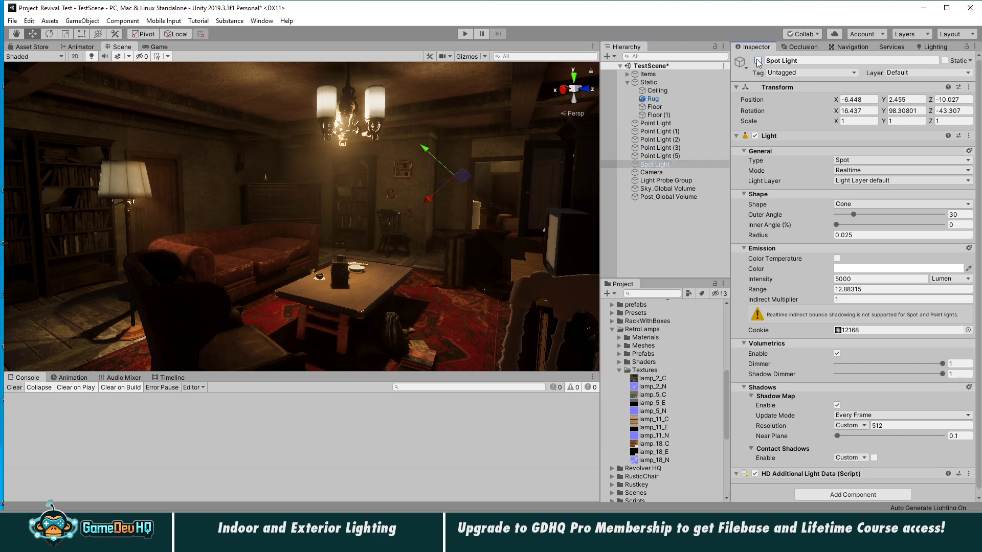
key(e)
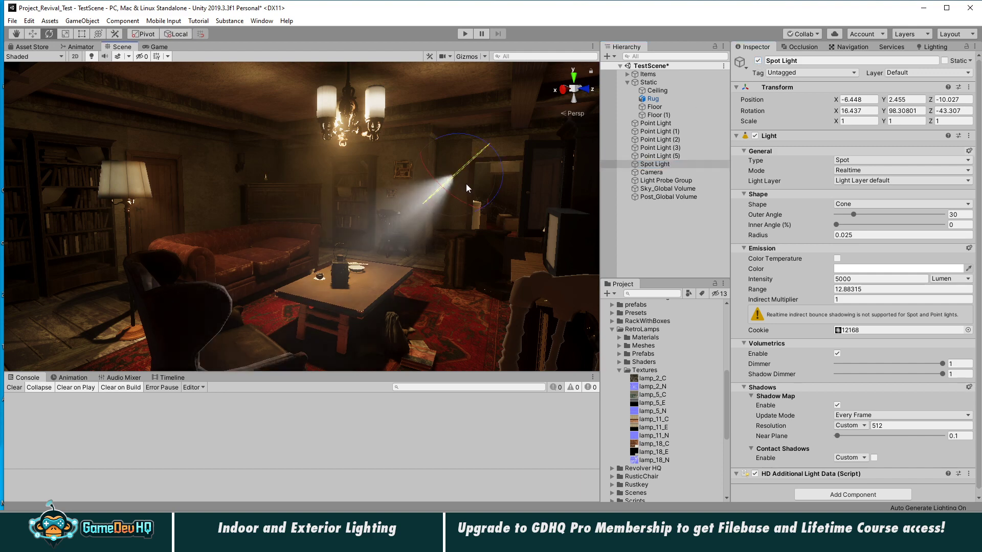
drag(481, 176, 379, 182)
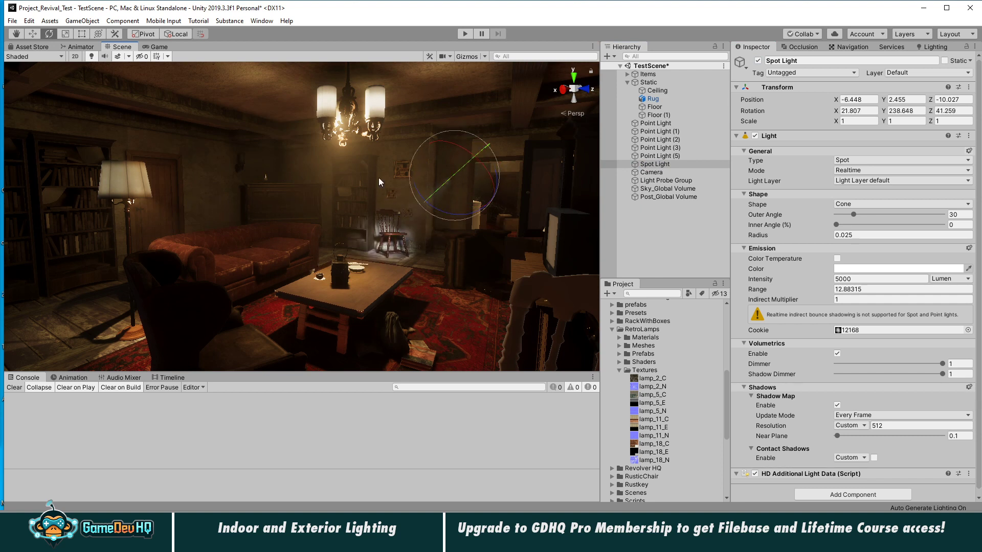
drag(449, 149, 477, 137)
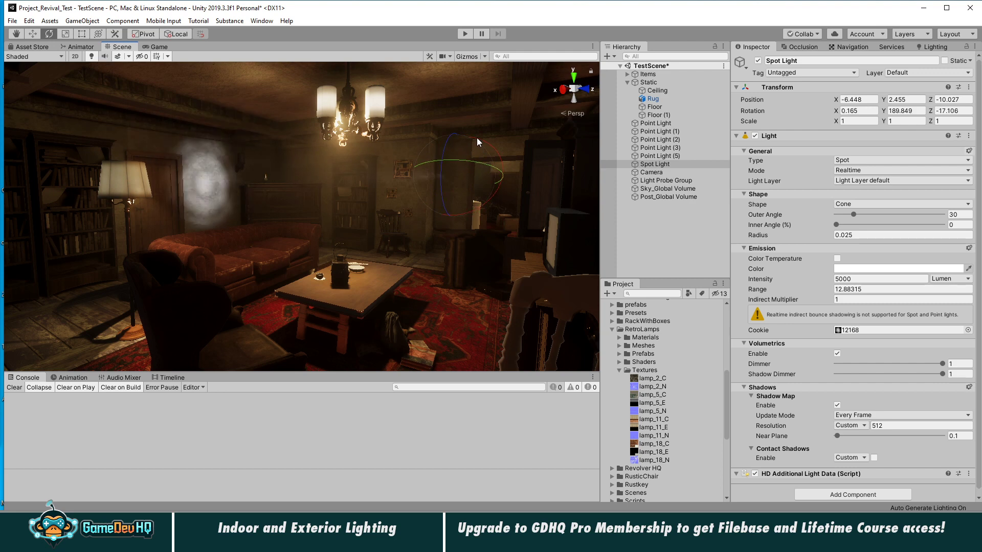
- Turn off Auto Generate lighting, and switch Point Light and Point Light (1) off and back on to check their contribution
click(936, 47)
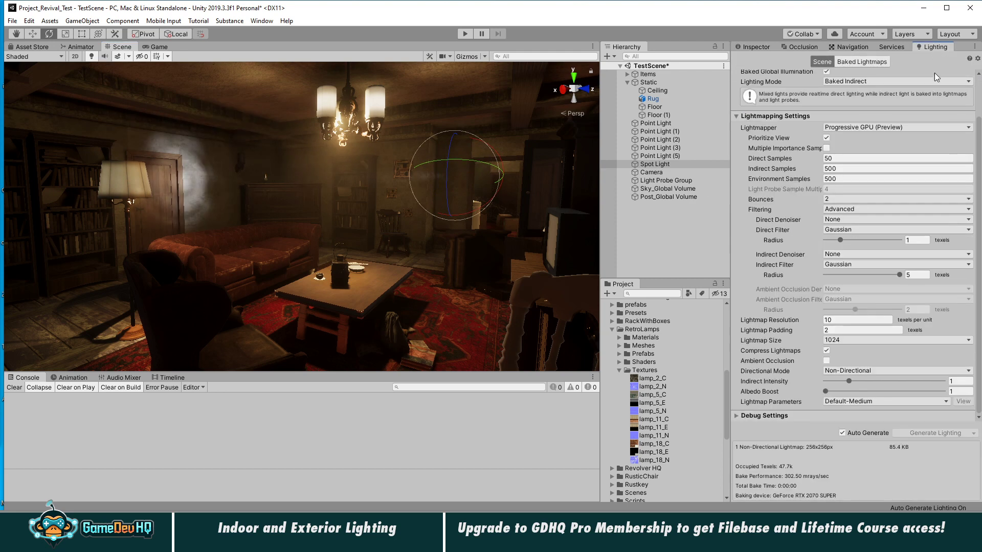
click(843, 433)
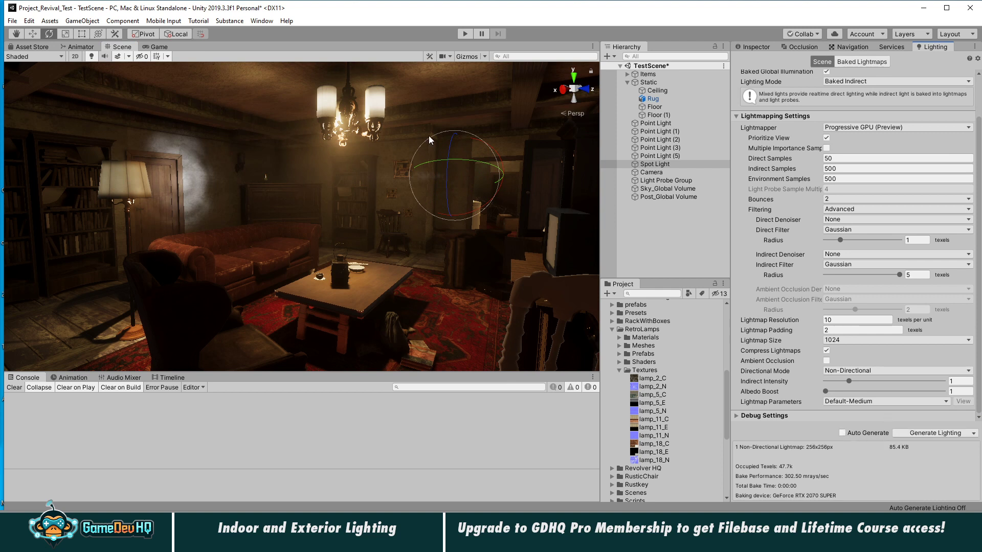
click(656, 124)
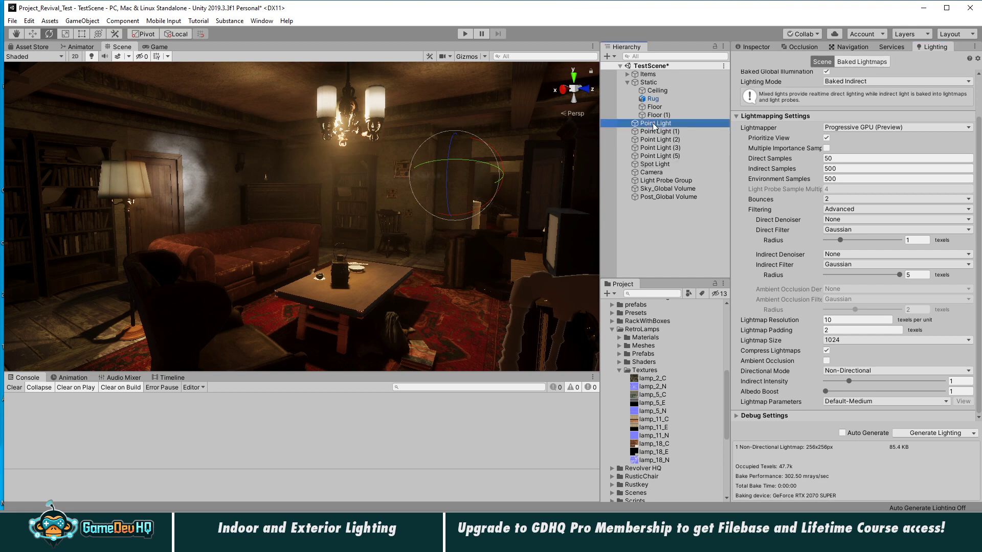
click(755, 47)
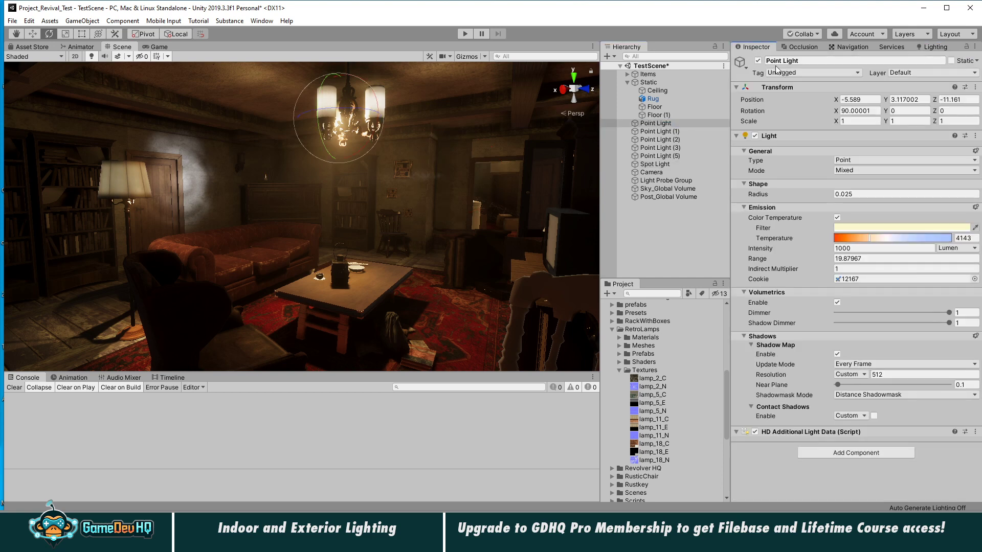
click(758, 60)
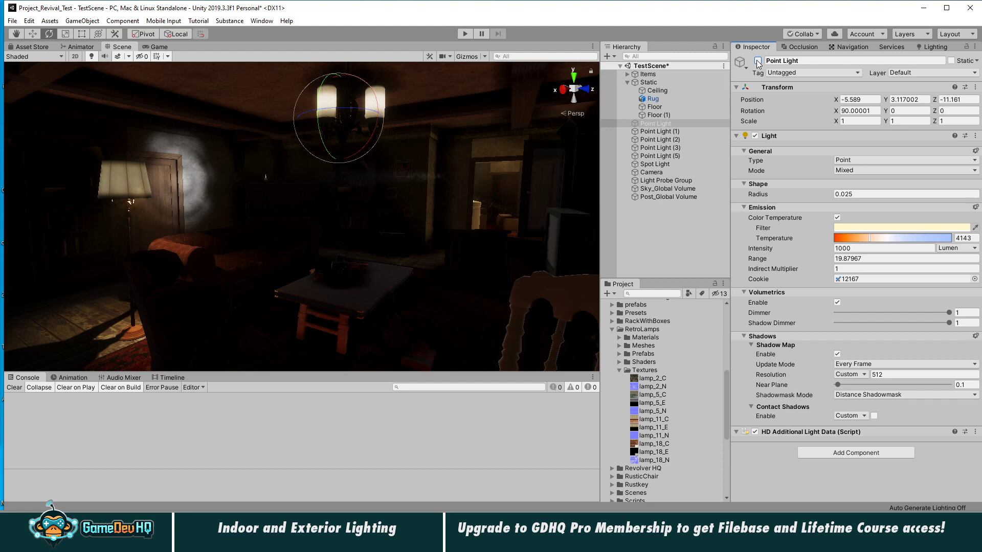
click(758, 60)
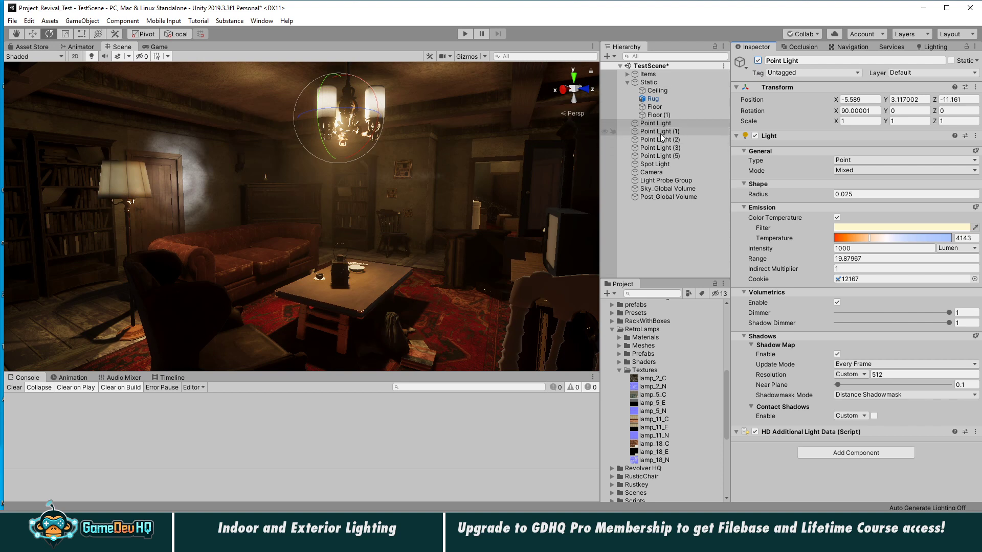
click(665, 132)
click(758, 61)
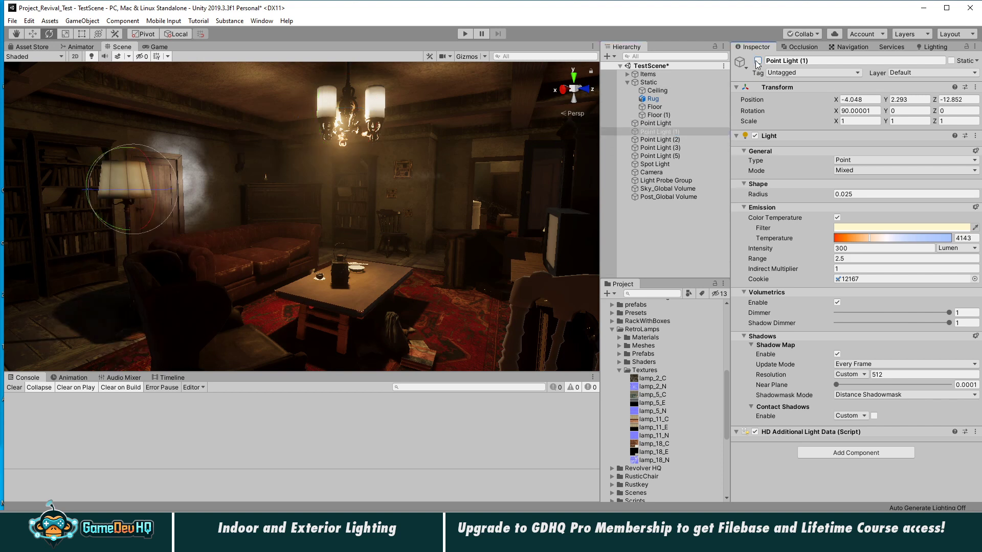
click(758, 61)
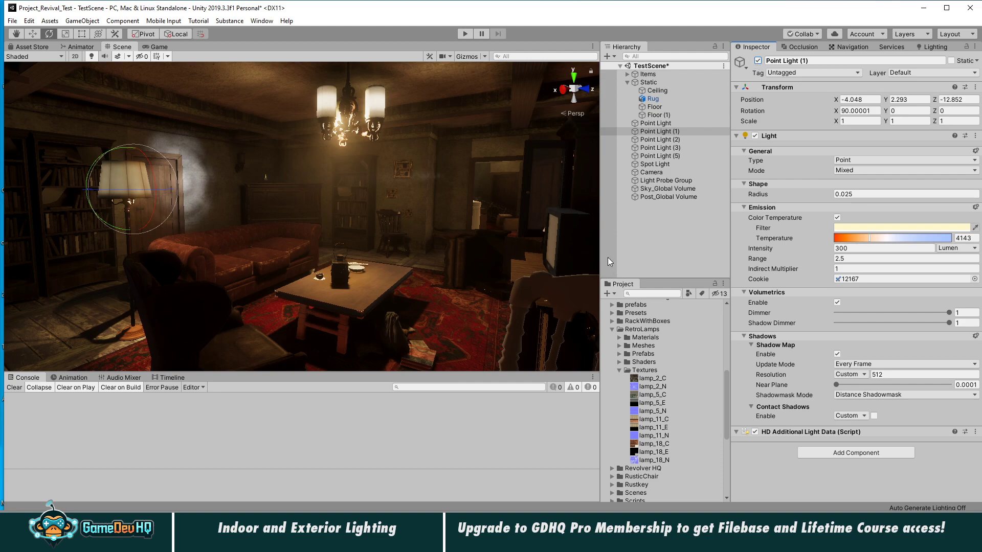
- Look around the room, collapse the Static group in the scene hierarchy and highlight its objects in the scene
alt+drag(436, 281, 382, 272)
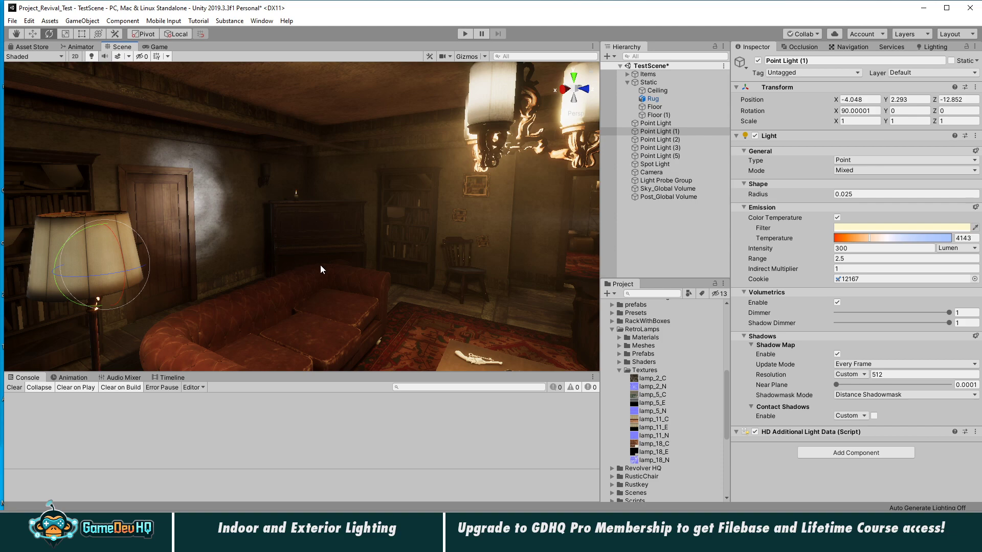
mouse_move(322, 268)
alt+mouse_down()
mouse_move(373, 259)
mouse_move(314, 270)
alt+mouse_up()
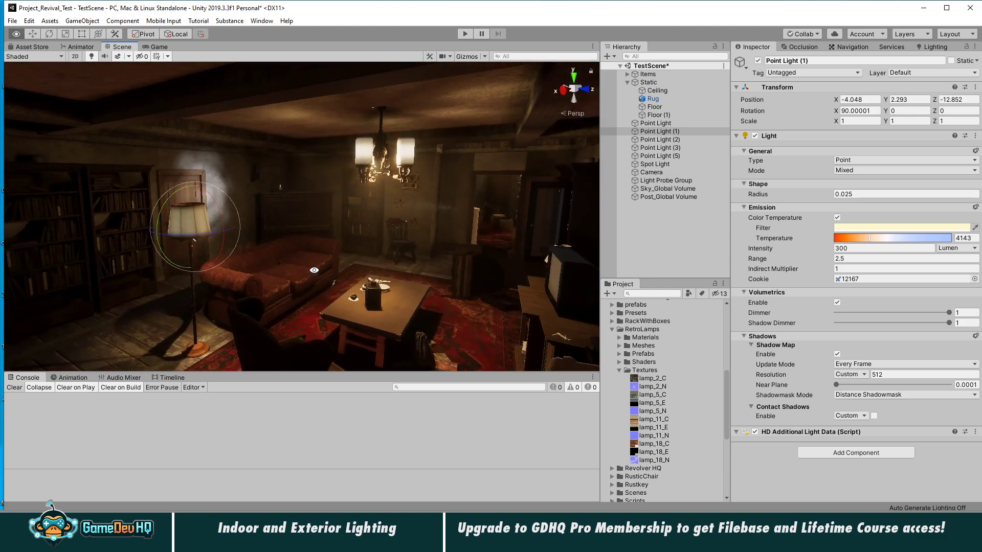
alt+right_drag(314, 270, 393, 263)
middle_drag(392, 262, 362, 255)
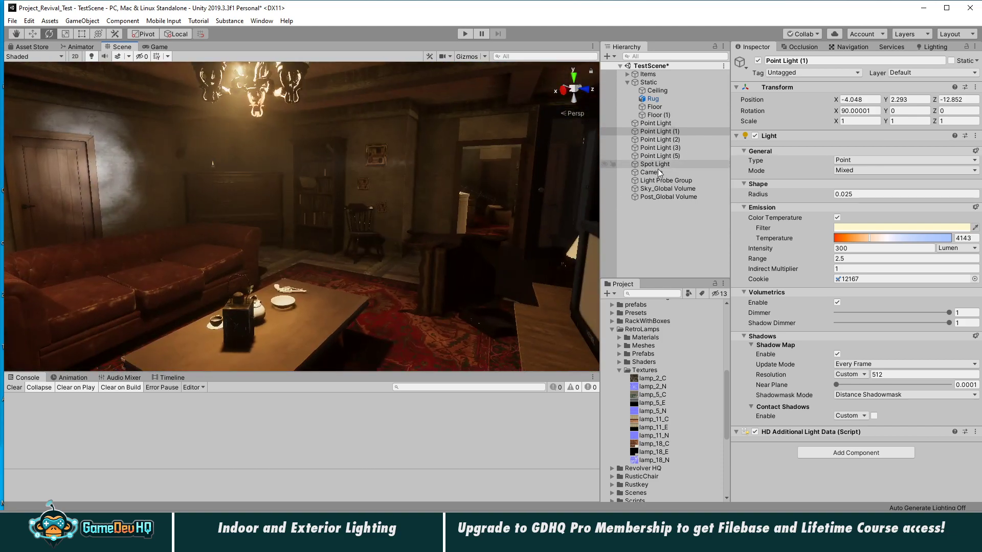
click(627, 82)
click(649, 82)
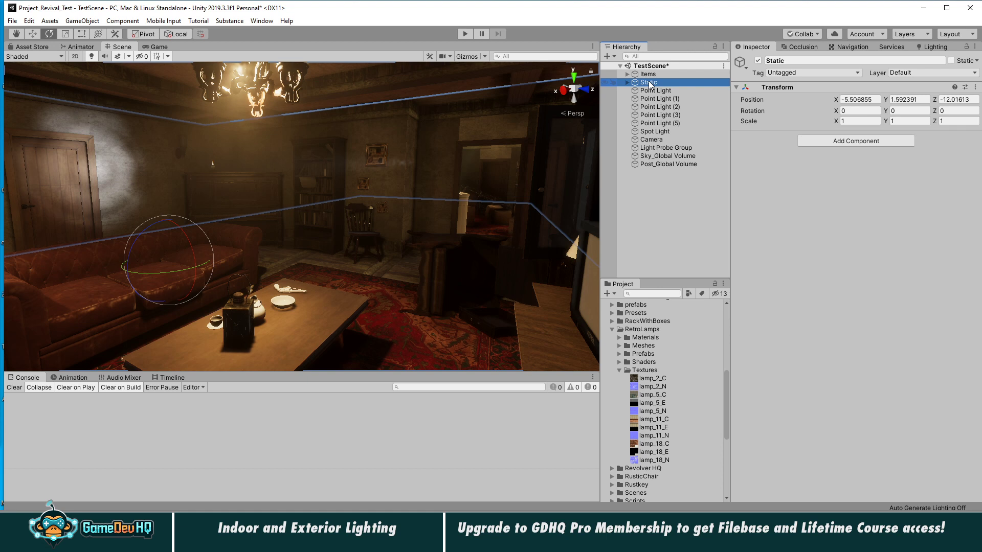
alt+right_drag(318, 244, 309, 246)
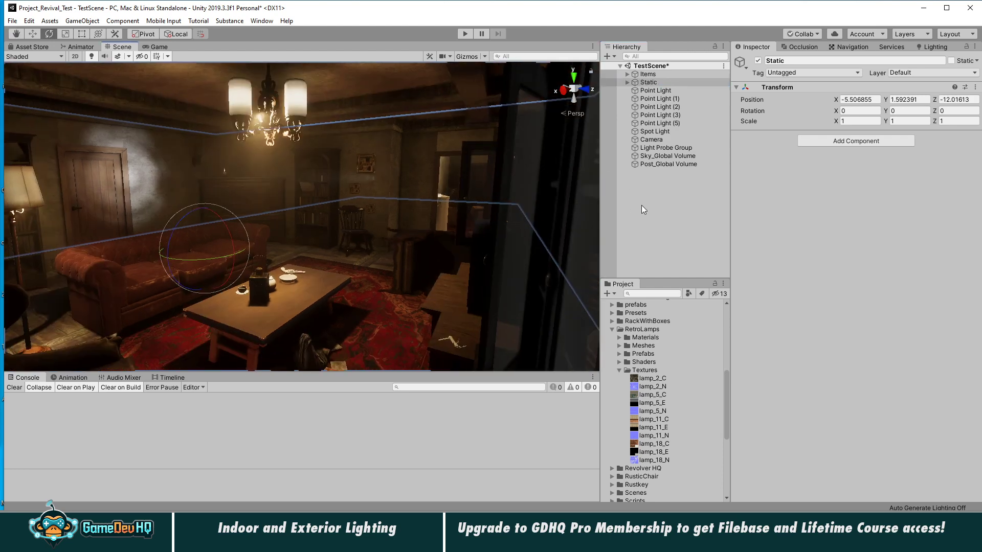
click(643, 210)
- Enable the Occludee Static and Occluder Static flags for the Items group and all its child objects
click(648, 74)
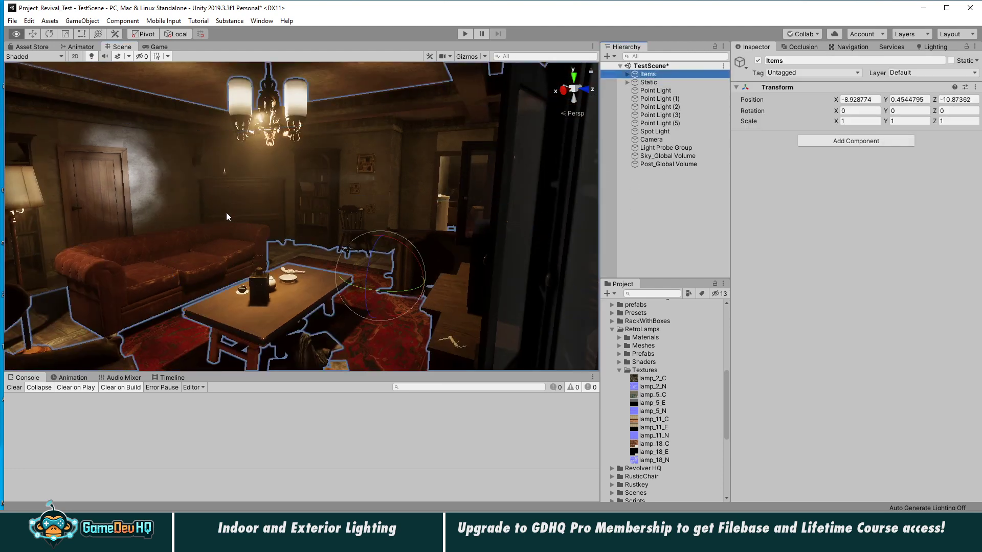
alt+right_drag(226, 212, 298, 217)
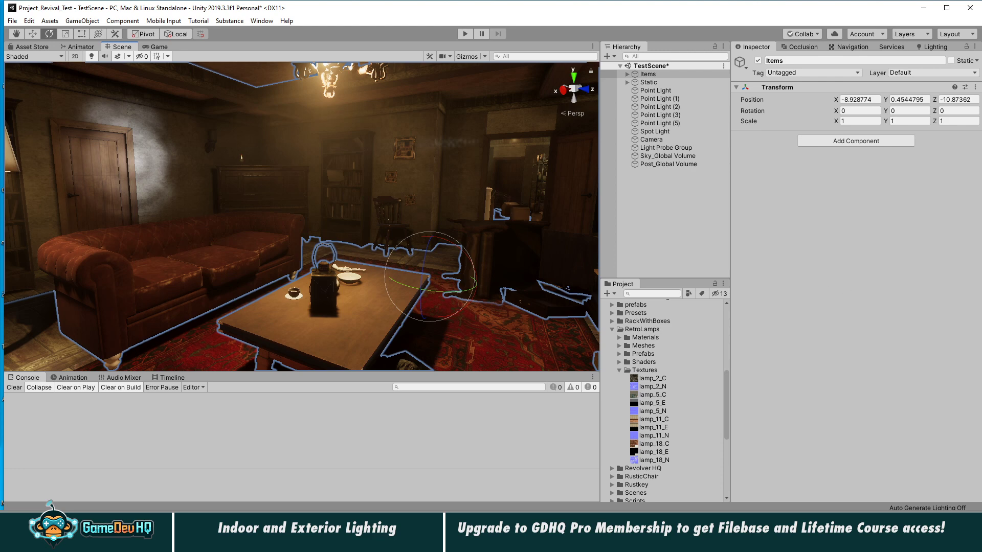
drag(980, 270, 862, 270)
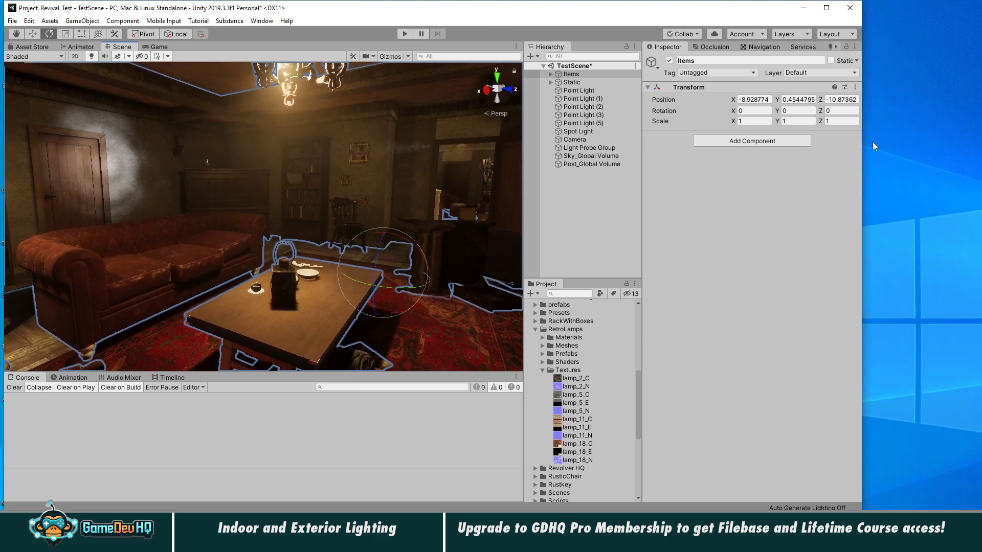
click(855, 60)
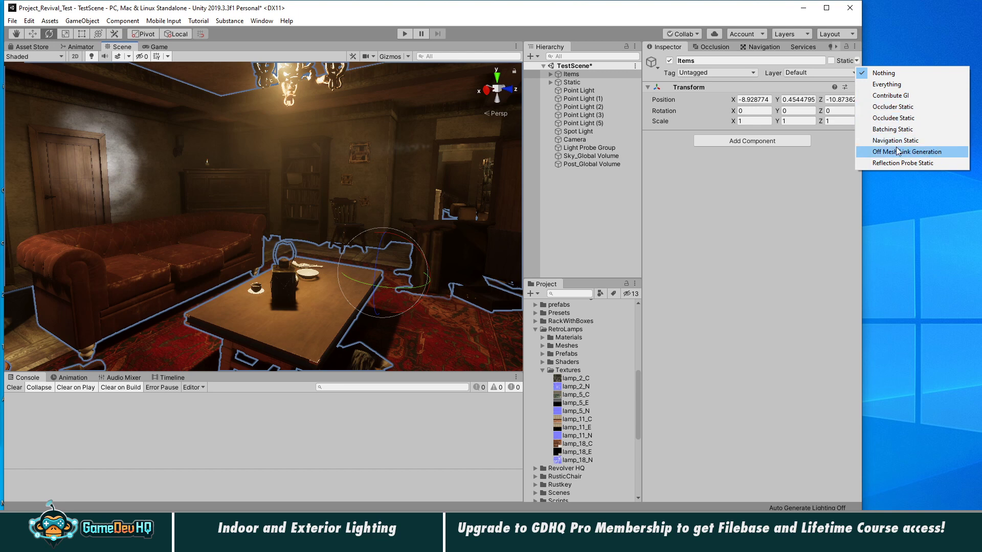
click(906, 119)
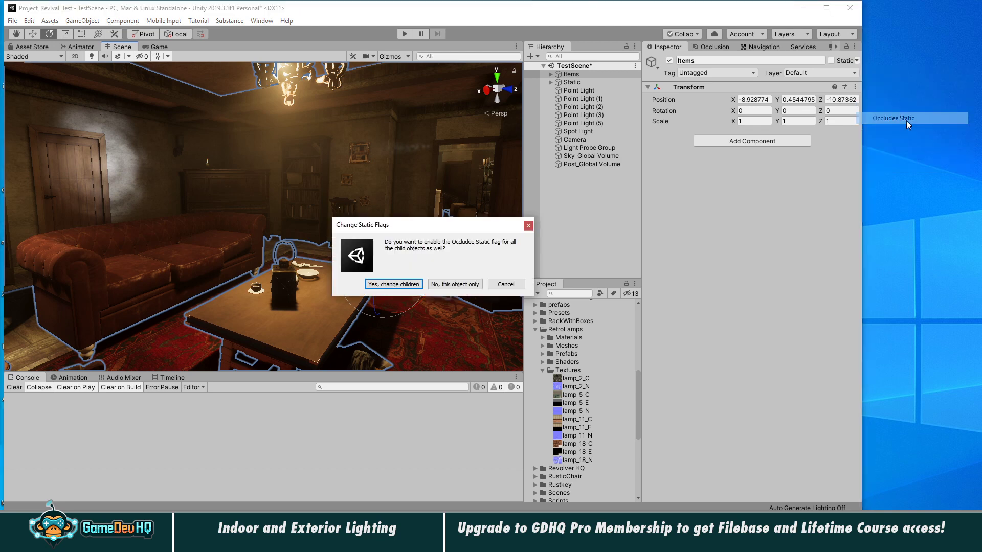
click(393, 284)
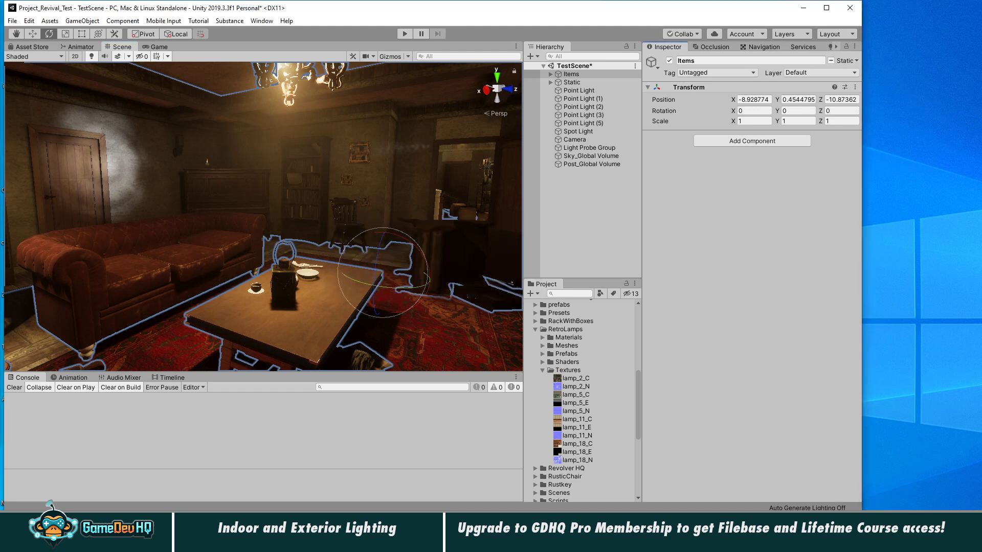
click(863, 69)
click(903, 111)
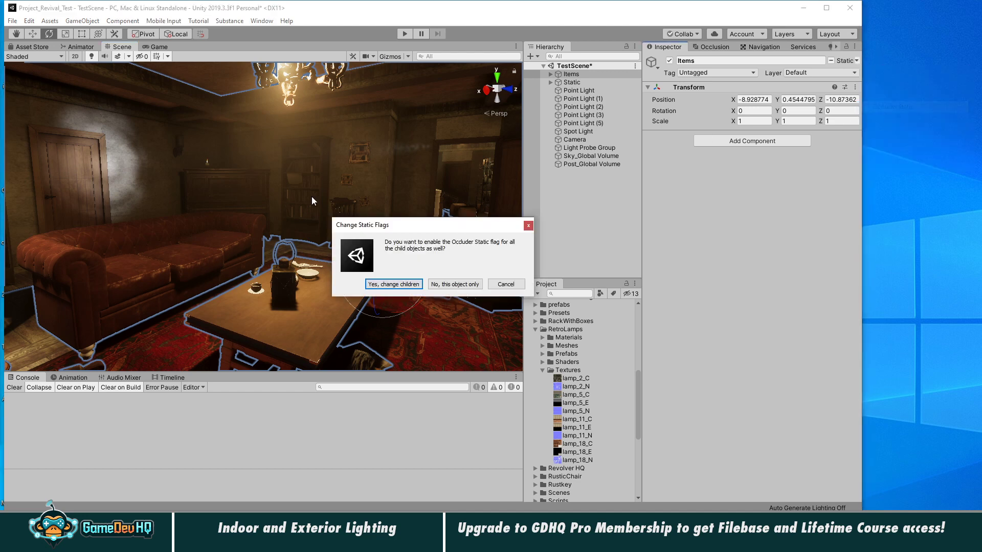
click(393, 284)
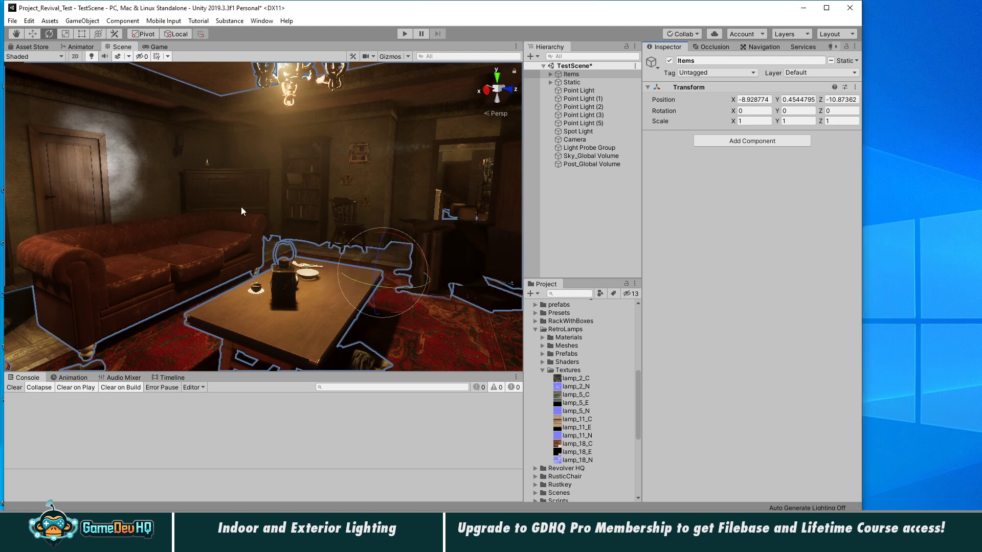
drag(864, 240, 981, 251)
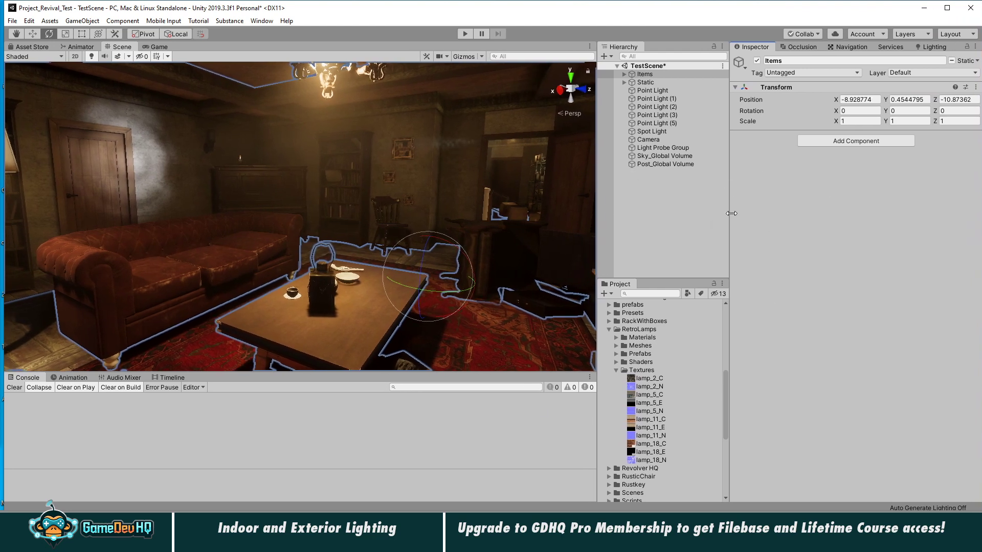
- Align the Camera with a scene view of the living room, at about position -2.556, 2.304, -9.743 and rotation 7.494, -122.832, 0
click(648, 139)
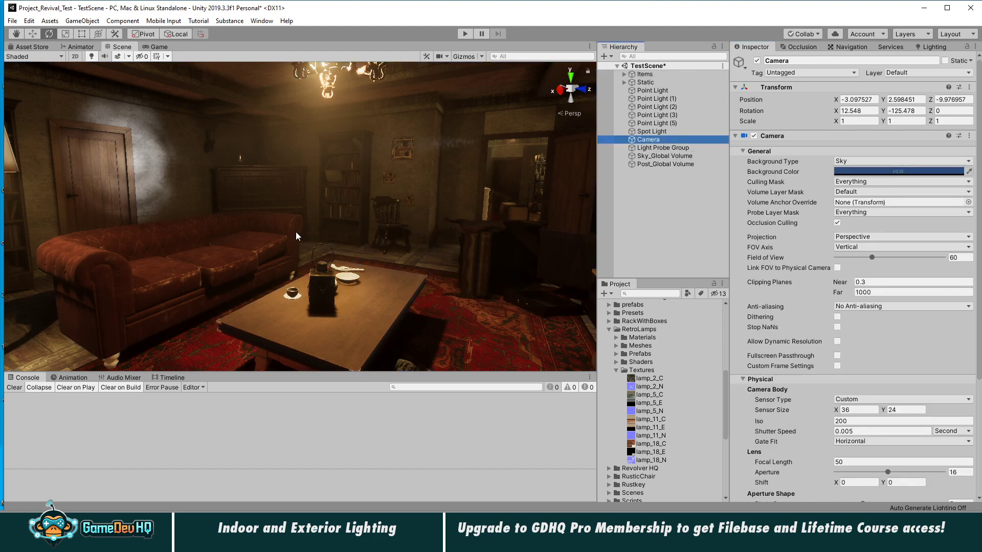
alt+right_drag(384, 239, 360, 251)
key(ctrl+shift+f)
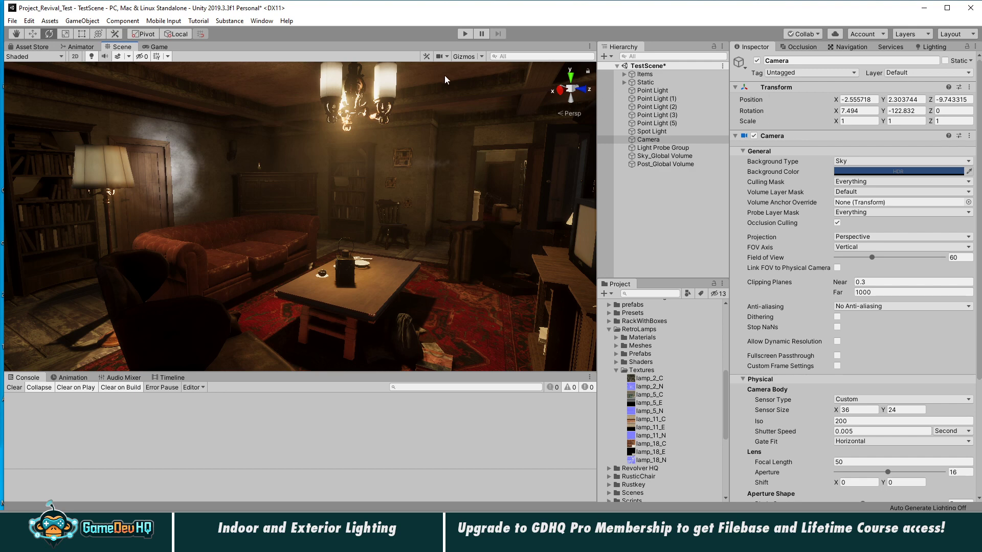
- Bake the scene's occlusion culling data and clear the console
click(801, 47)
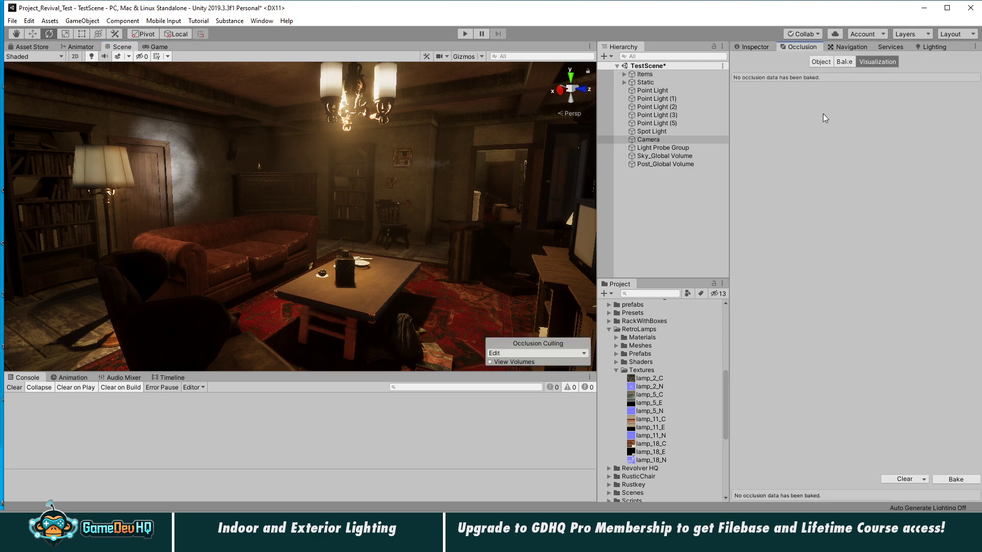
click(845, 62)
click(956, 480)
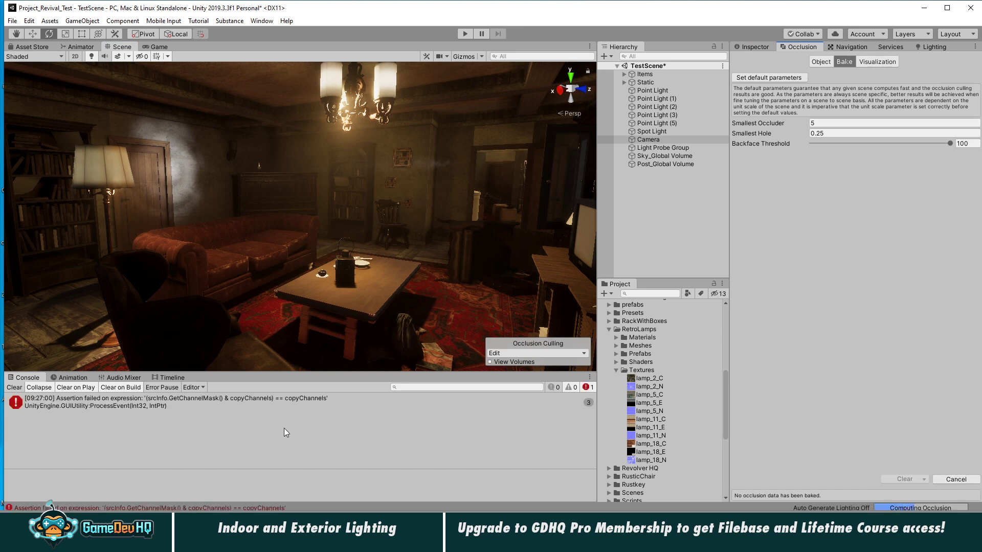
click(14, 387)
- Set the Occlusion Culling display to Visualize and dock an enlarged Game view beside the Scene view
click(525, 333)
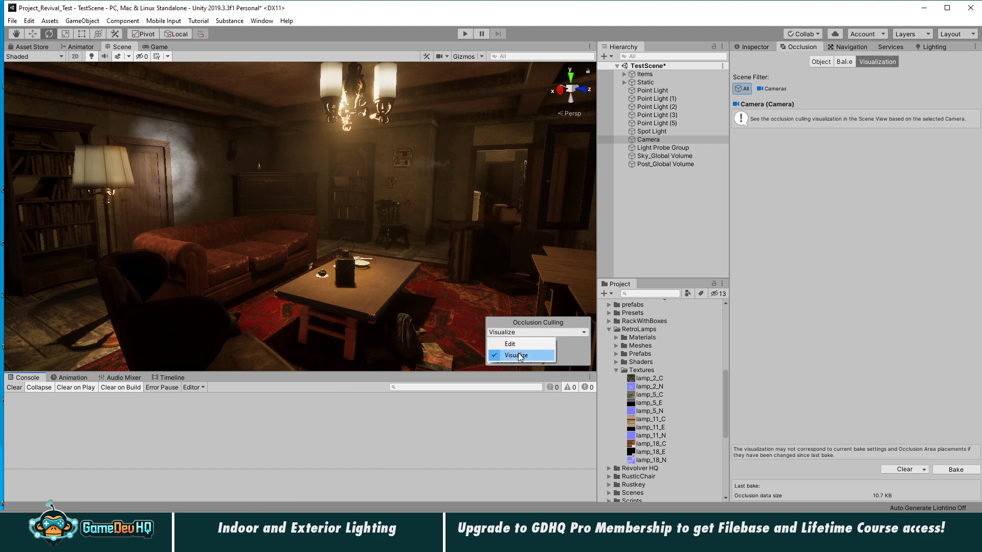
click(523, 356)
drag(156, 47, 542, 169)
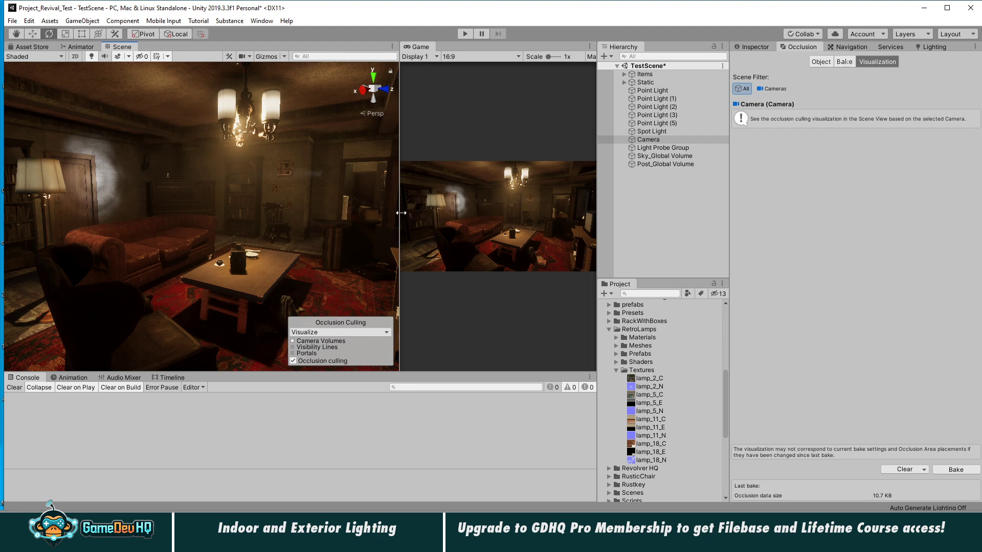
drag(401, 213, 305, 220)
- Move the Camera forward over the armchair towards the coffee table to see which objects are culled behind it
alt+drag(215, 230, 154, 259)
alt+right_drag(154, 258, 263, 282)
alt+drag(264, 281, 217, 227)
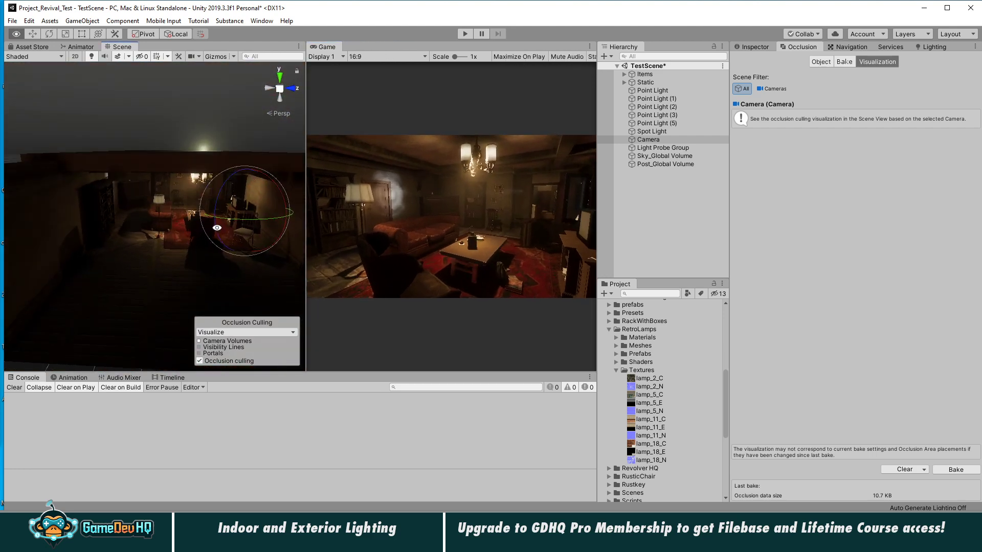
alt+right_drag(217, 228, 337, 237)
middle_drag(286, 225, 218, 209)
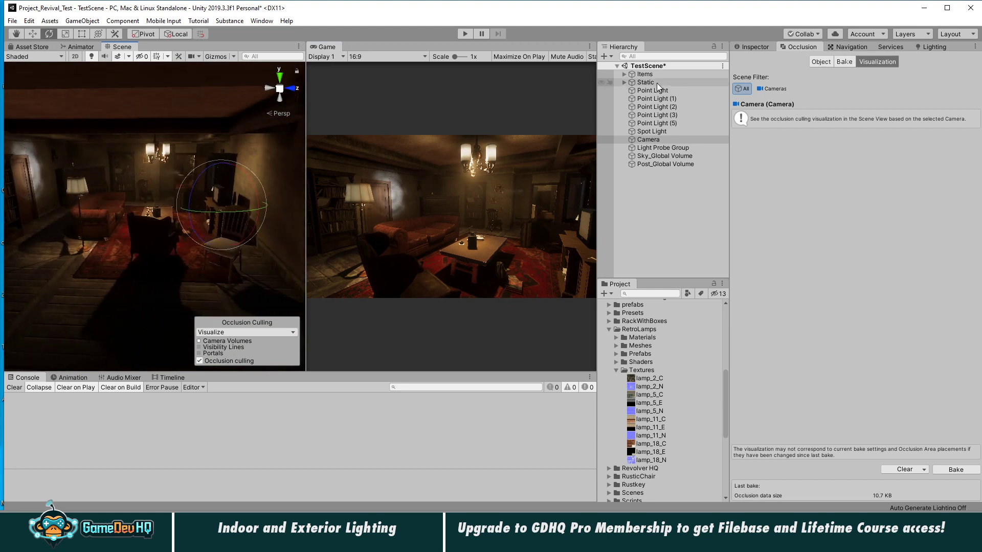
click(648, 139)
key(w)
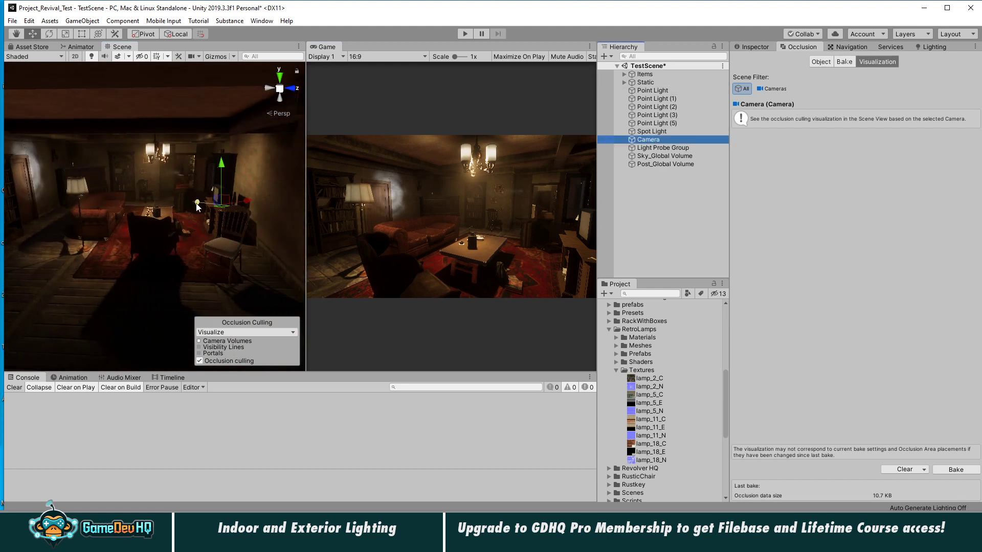
drag(197, 207, 139, 227)
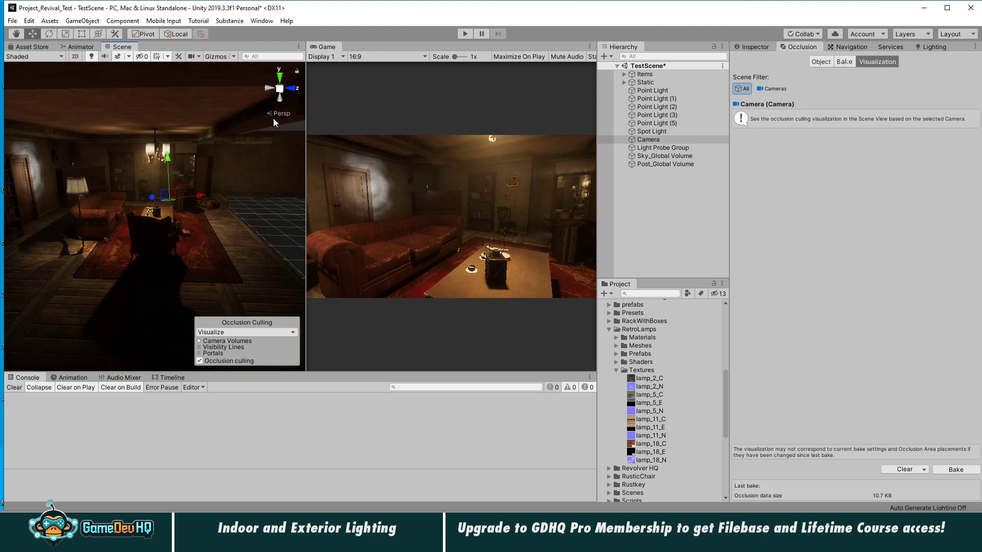
- Run the scene in Play mode, widen the Game view and show its rendering statistics
click(464, 32)
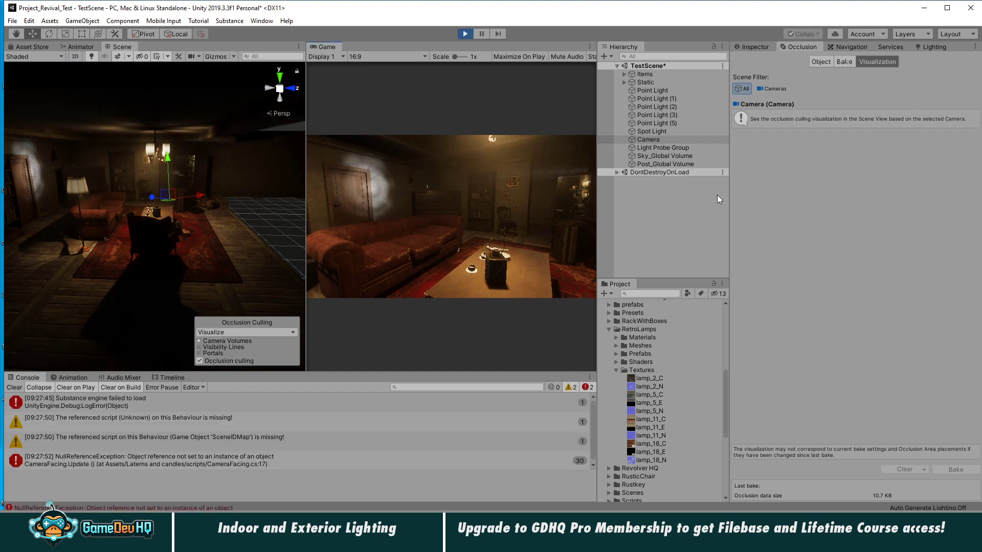
drag(730, 198, 797, 198)
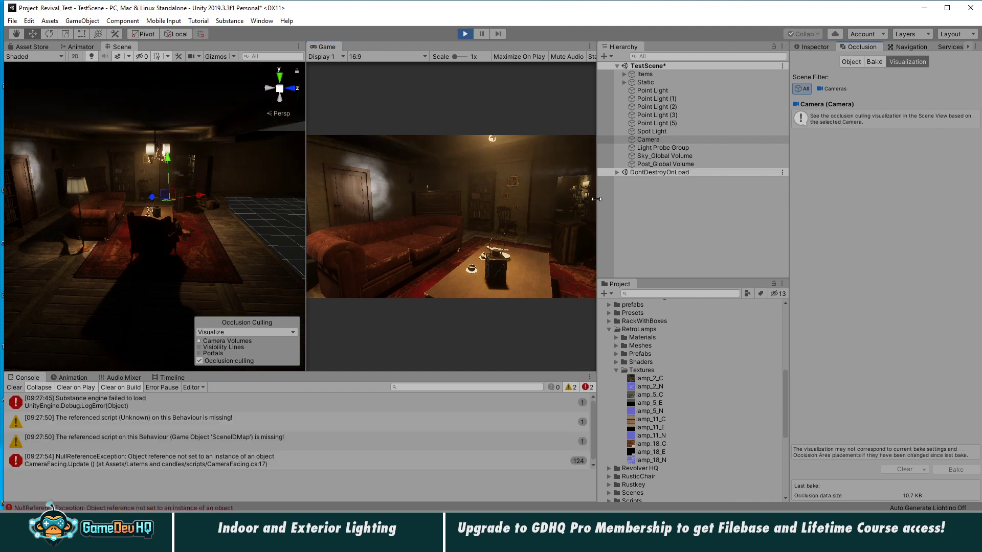
drag(597, 200, 704, 200)
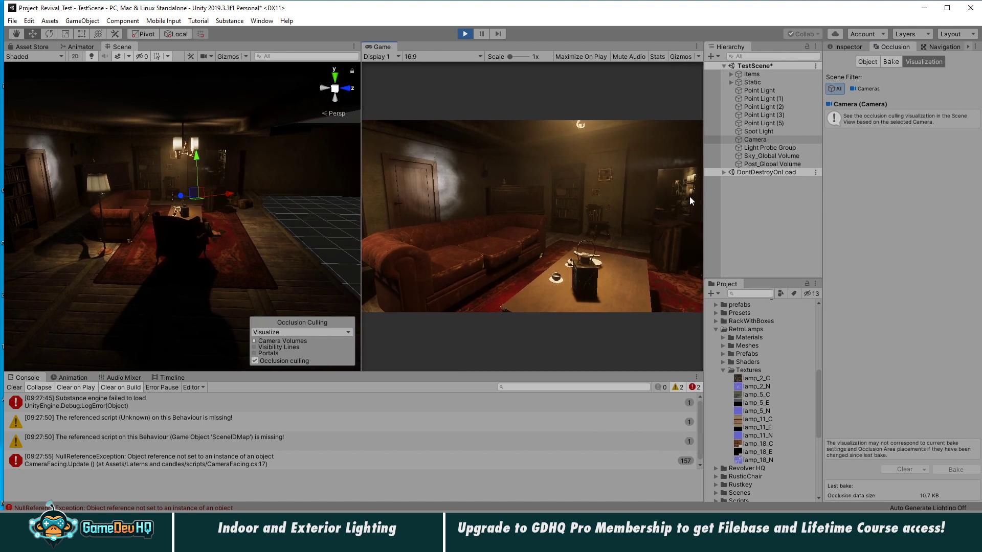
click(658, 58)
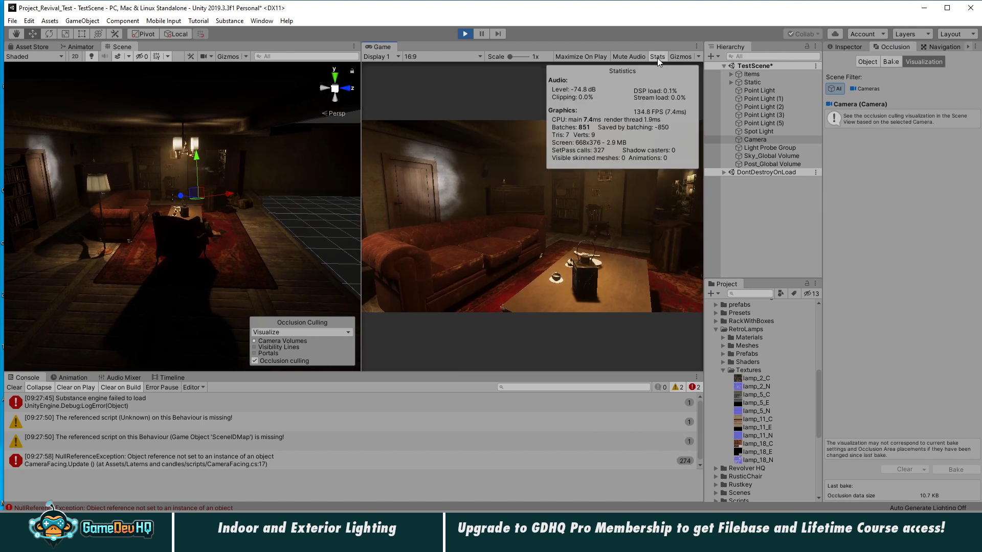
- Move the Camera closer to the sofa and table to compare the rendering statistics, and stop Play mode
click(759, 139)
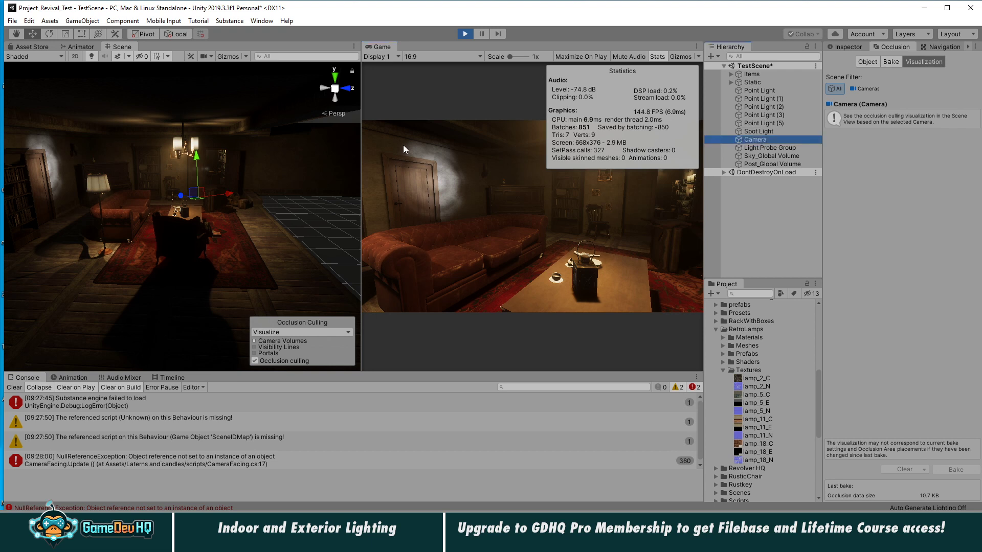
mouse_move(178, 196)
mouse_down()
mouse_move(214, 203)
mouse_move(119, 209)
mouse_move(164, 207)
mouse_up()
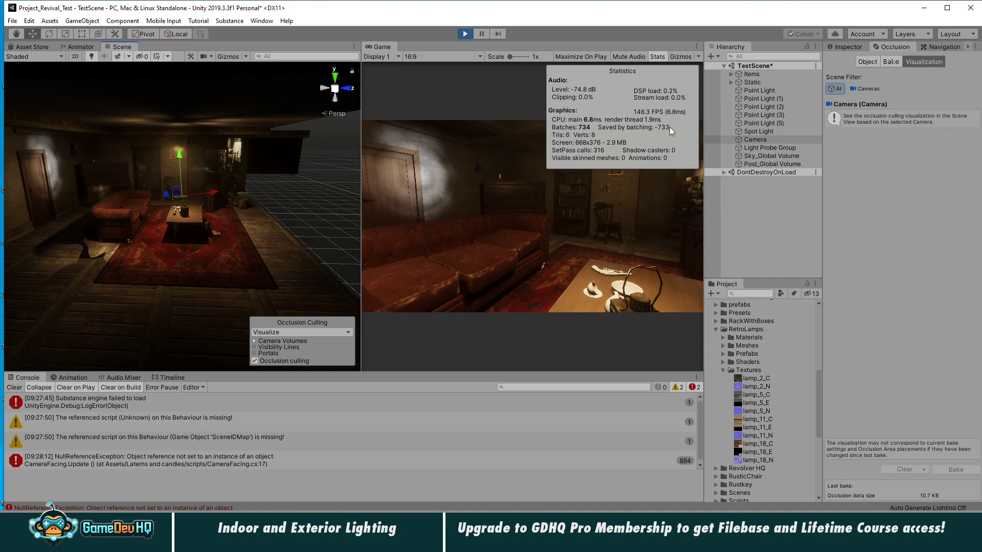
click(465, 34)
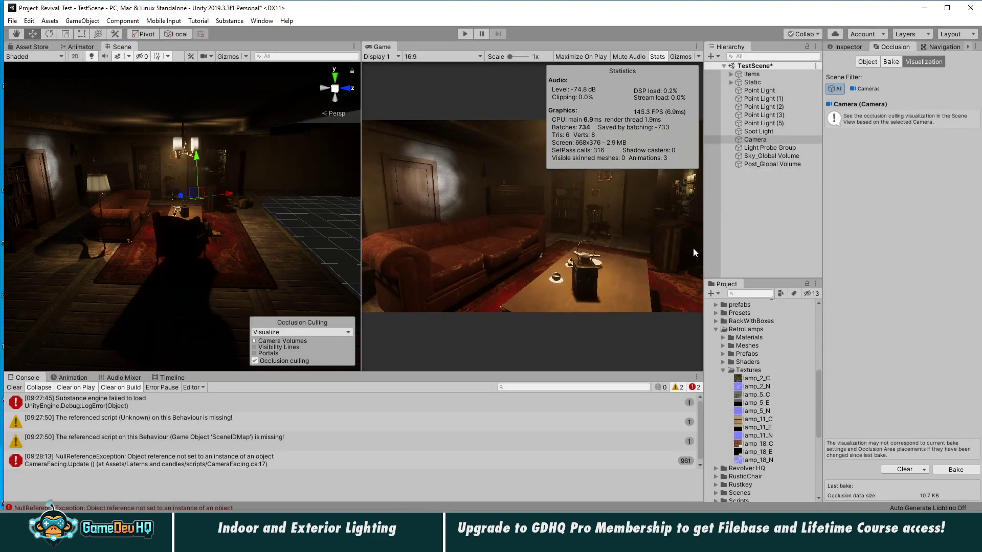
- Enable the Batching Static flag for the Items group and all its child objects
click(751, 74)
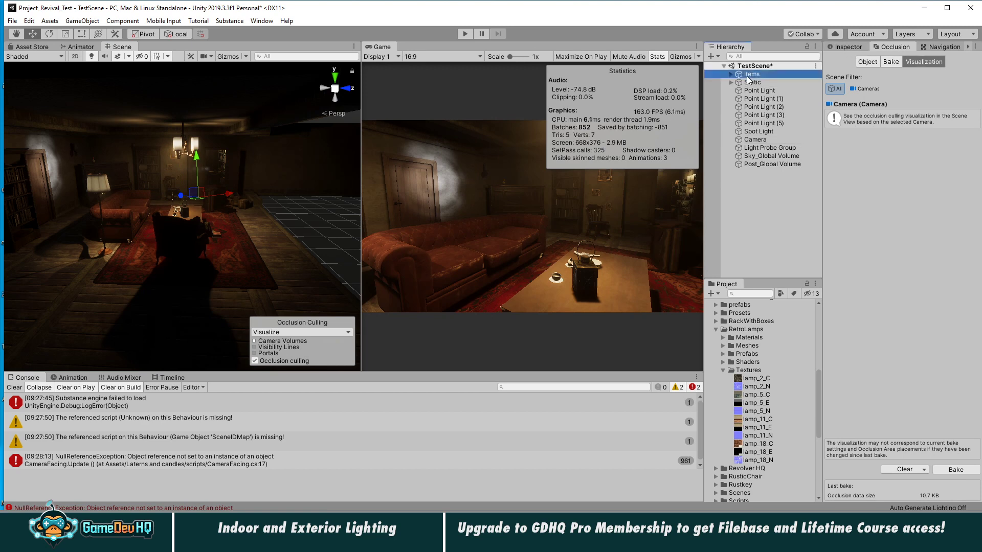
click(849, 46)
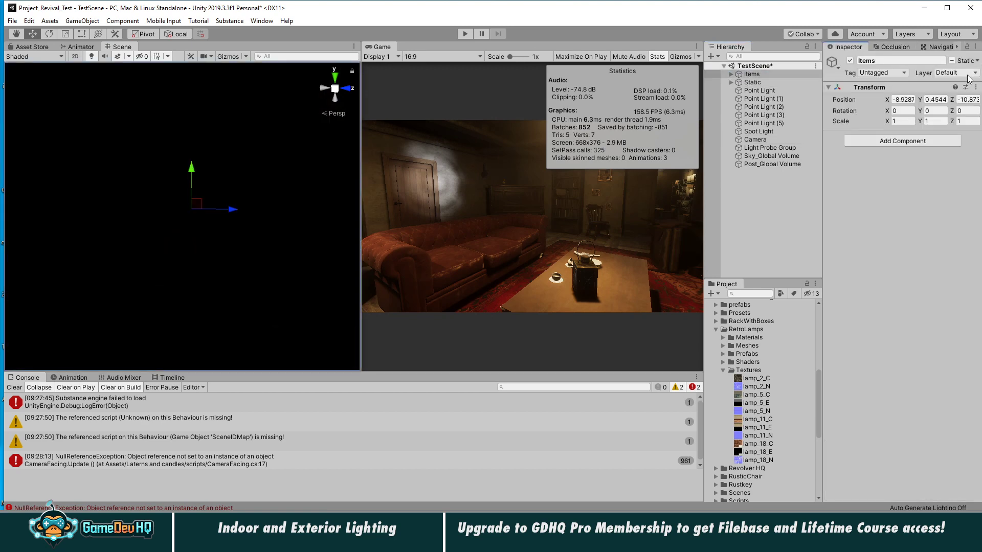
drag(980, 152, 861, 155)
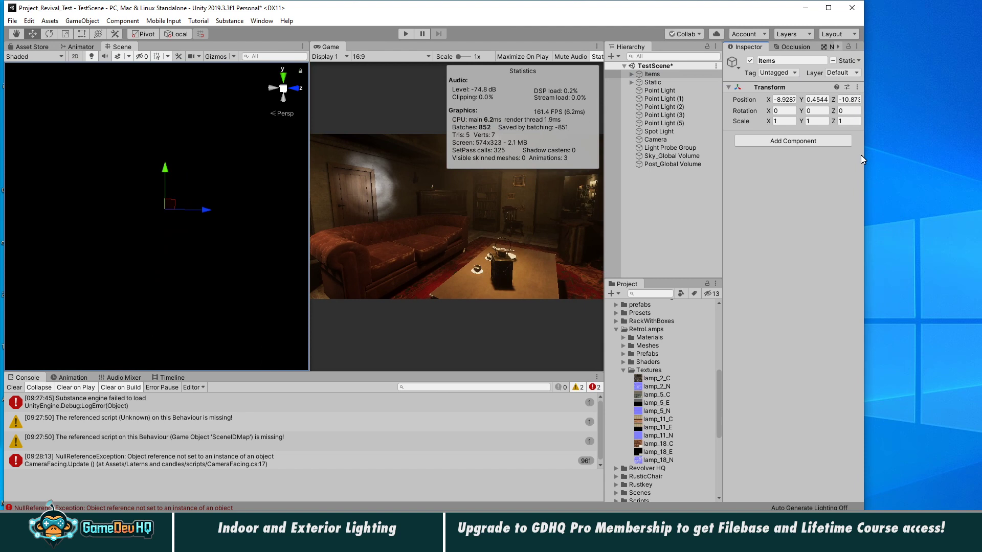
click(853, 61)
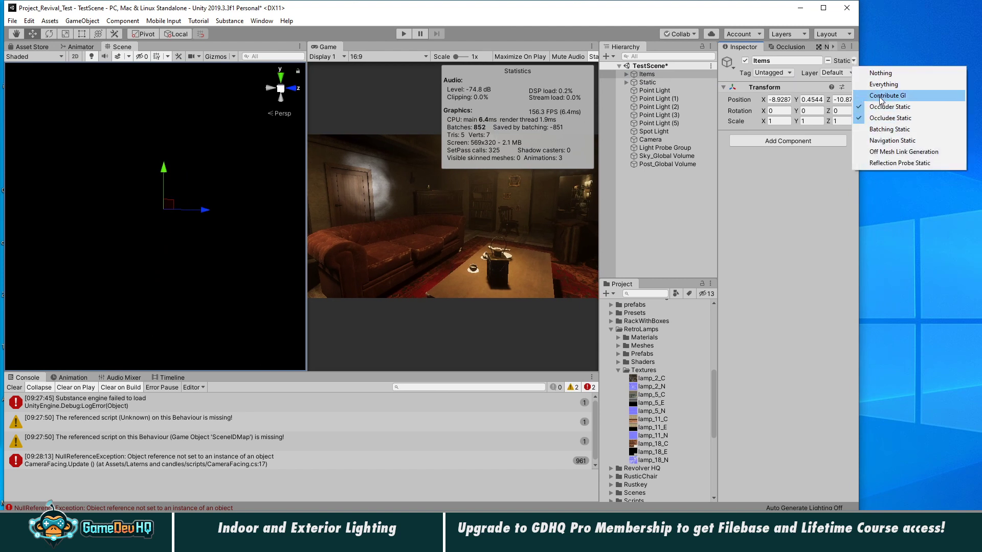
click(880, 131)
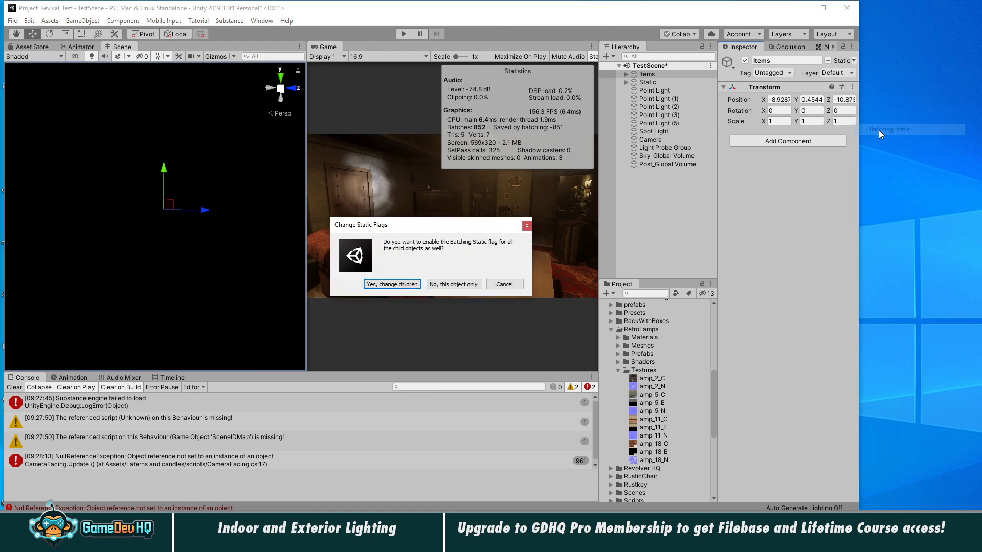
click(393, 289)
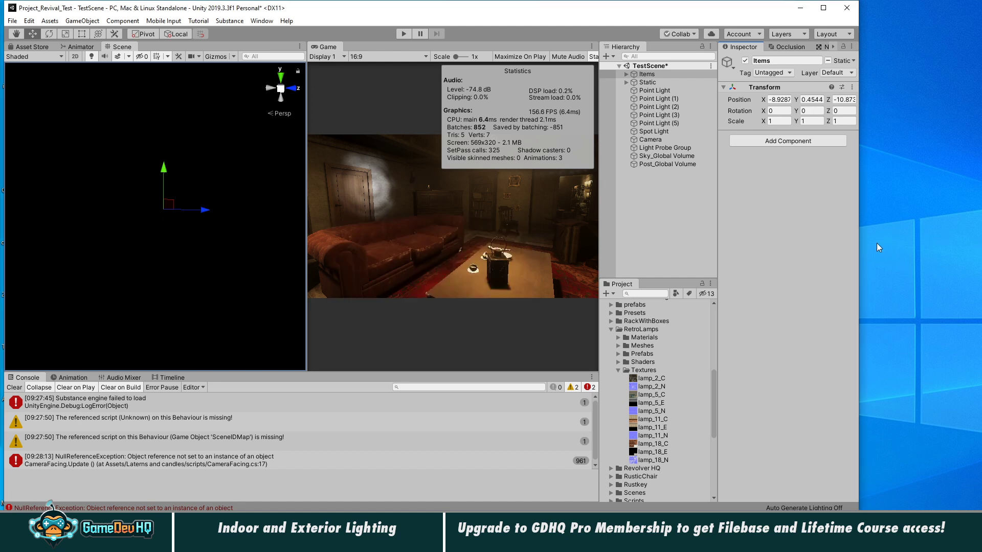
drag(859, 241, 981, 225)
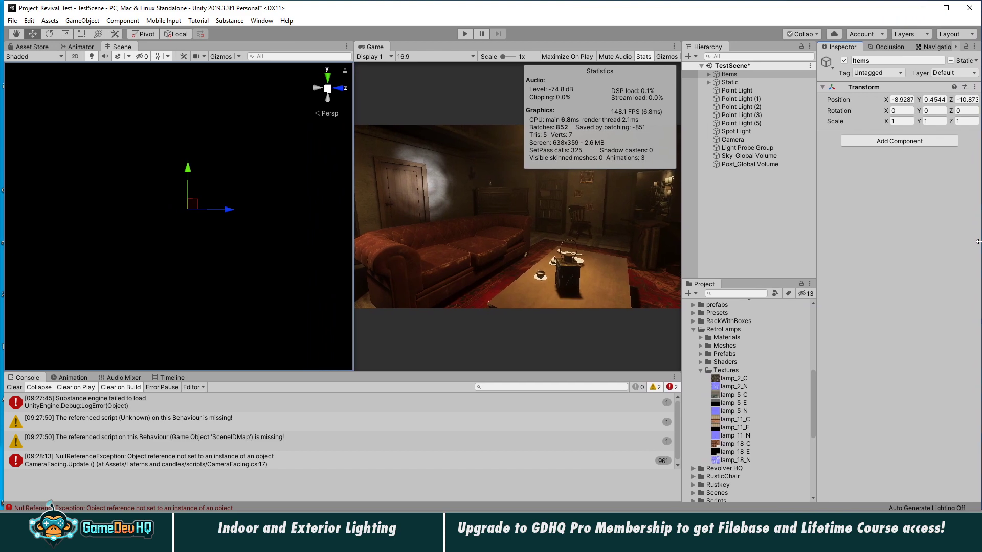
- Play the scene, move the Camera through the living room to check culling in the game view statistics, and stop playing
click(466, 33)
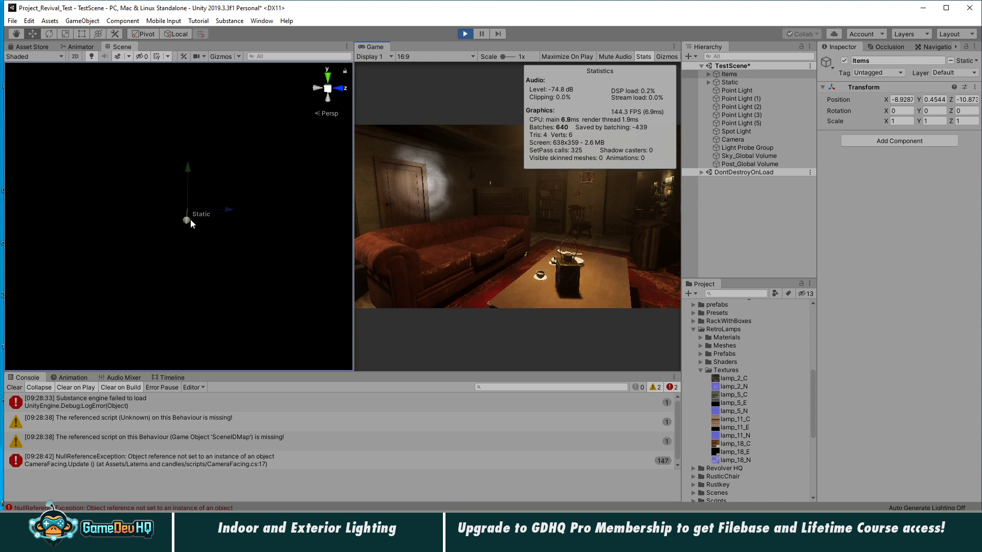
alt+drag(190, 219, 263, 244)
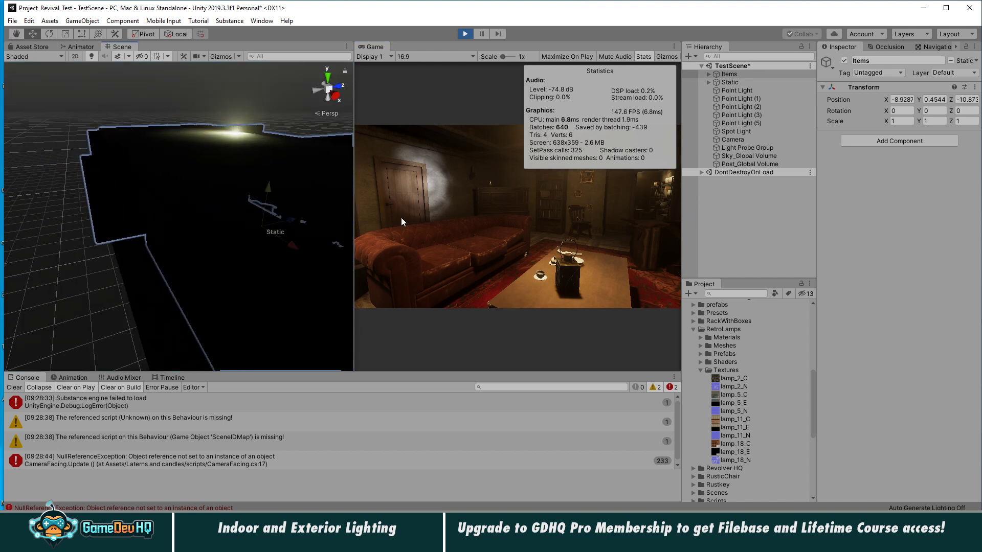
click(726, 140)
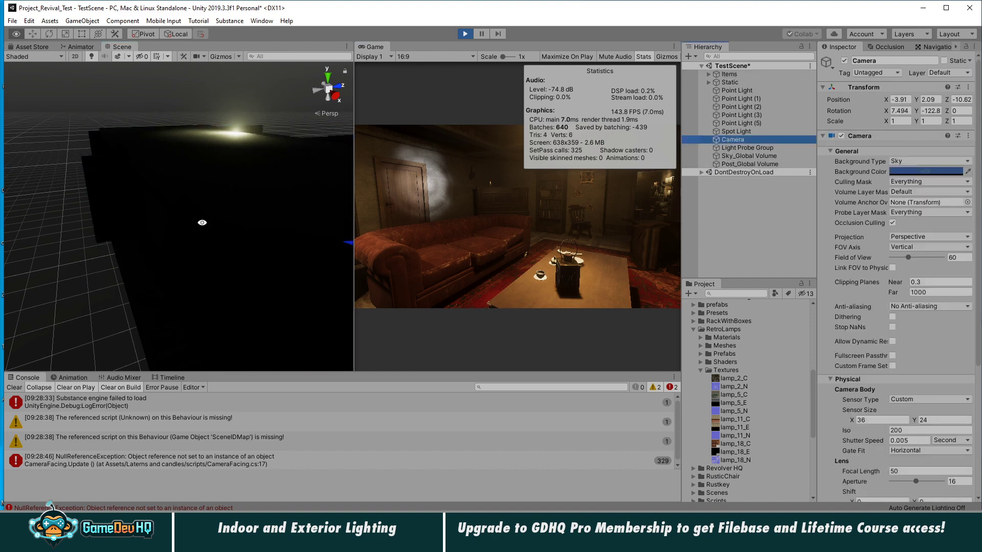
alt+right_drag(202, 222, 335, 229)
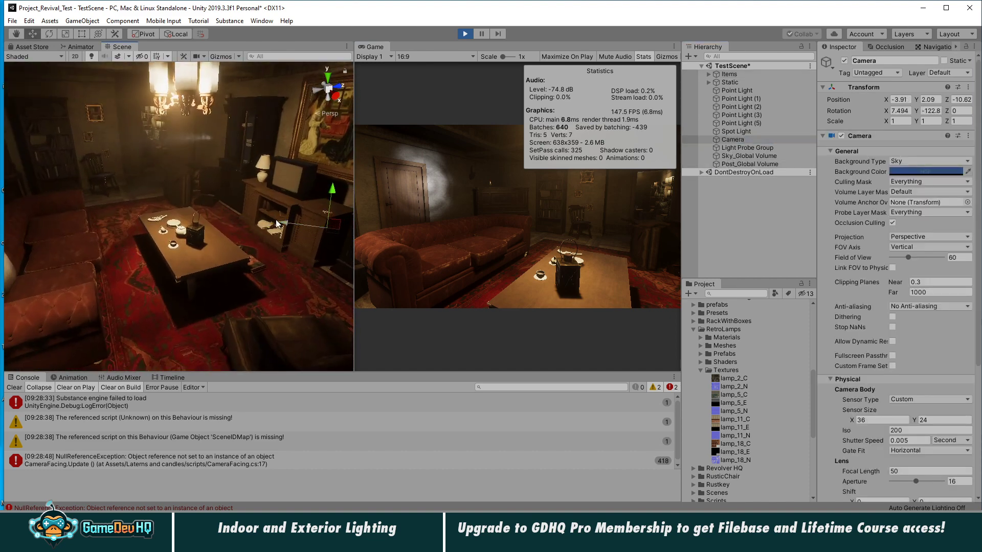
drag(280, 224, 174, 232)
click(723, 143)
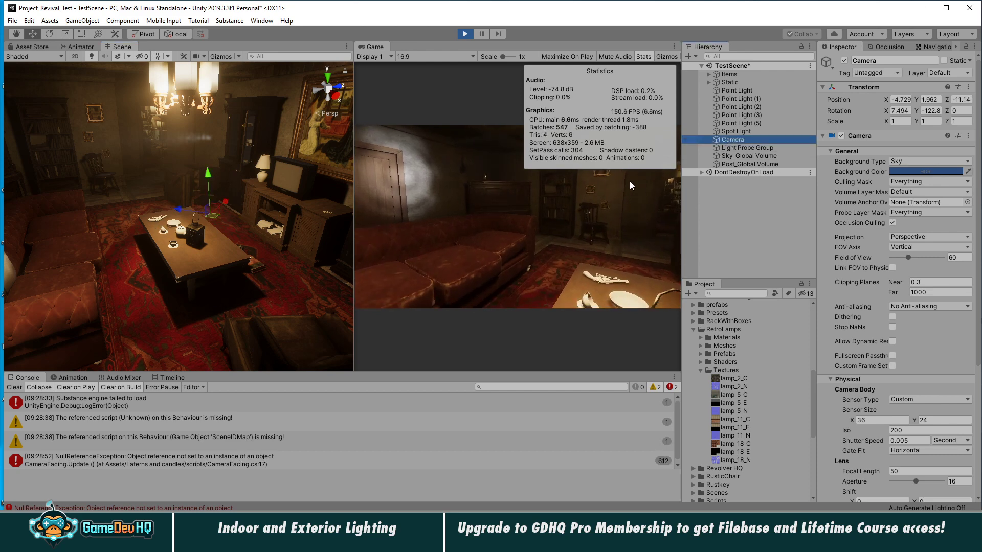
click(467, 33)
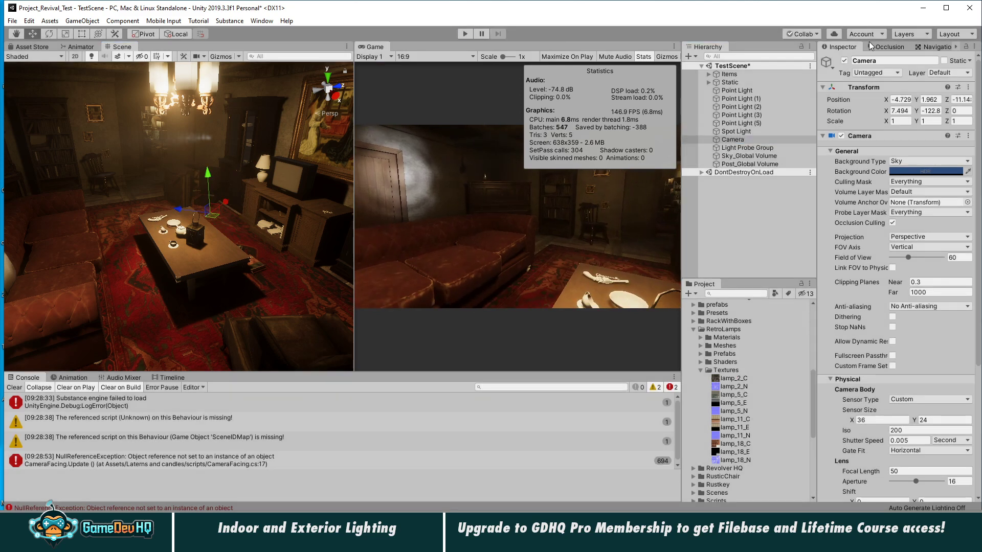
- Rebake the scene's occlusion culling data and clear the console messages
click(891, 47)
click(888, 62)
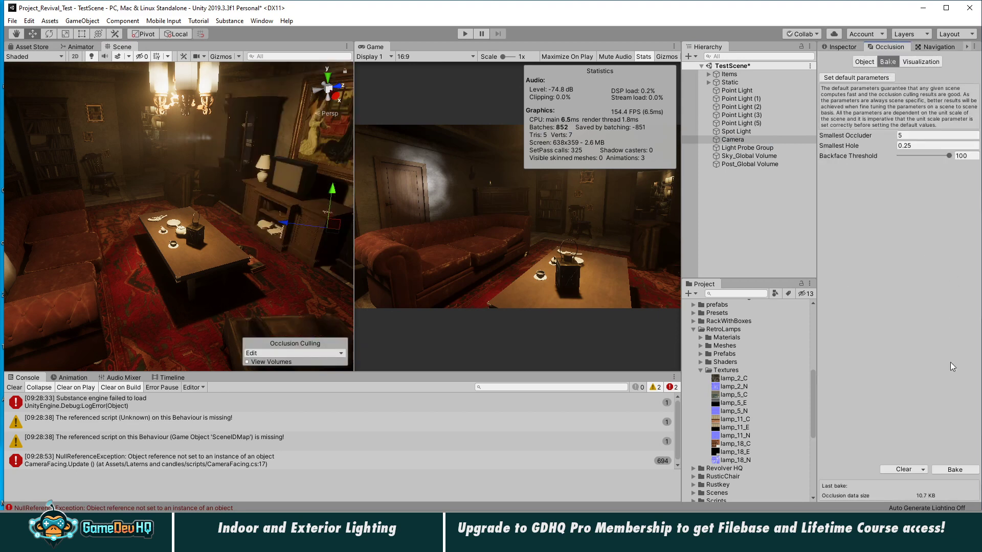
click(908, 479)
click(952, 480)
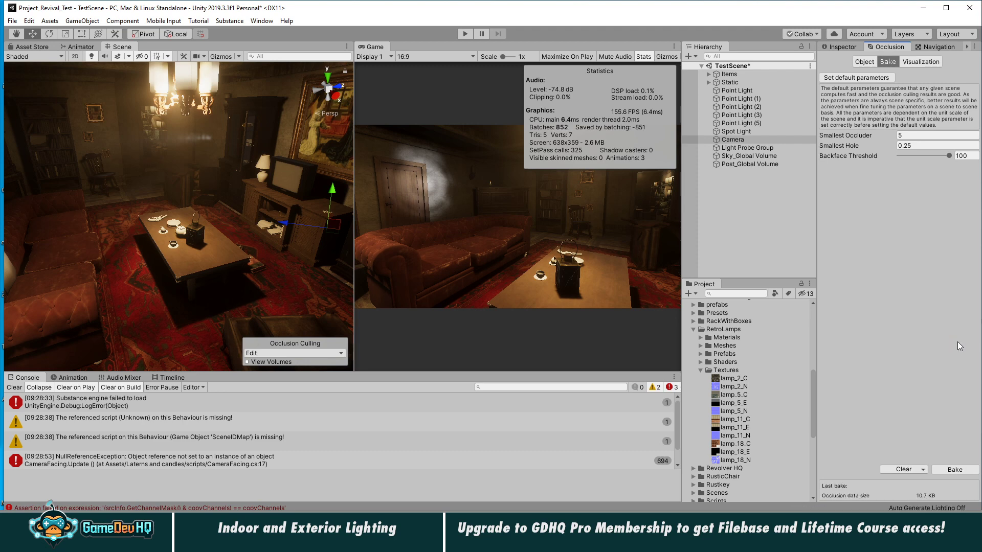
click(16, 388)
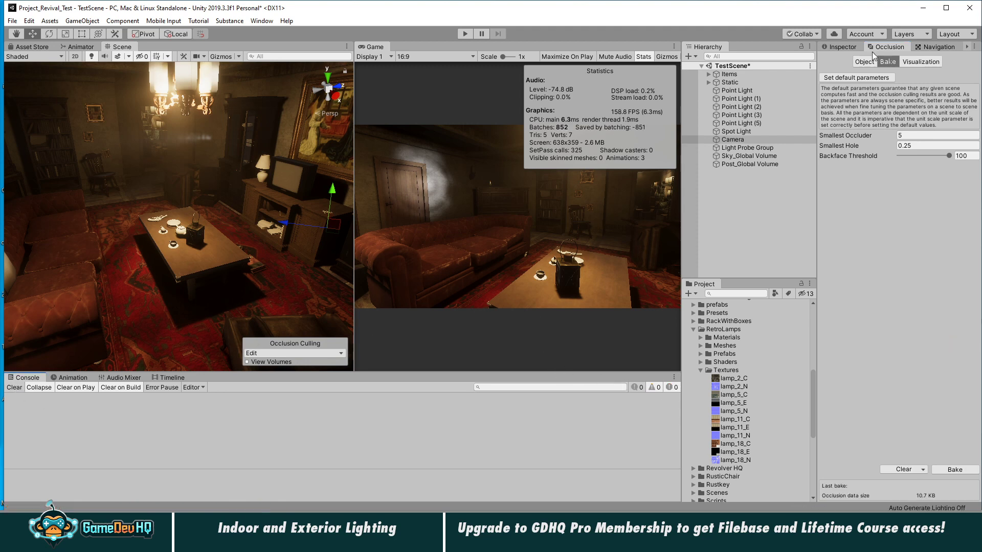
- Play the scene again to recheck the rendering statistics as the camera moves, and stop it
click(461, 34)
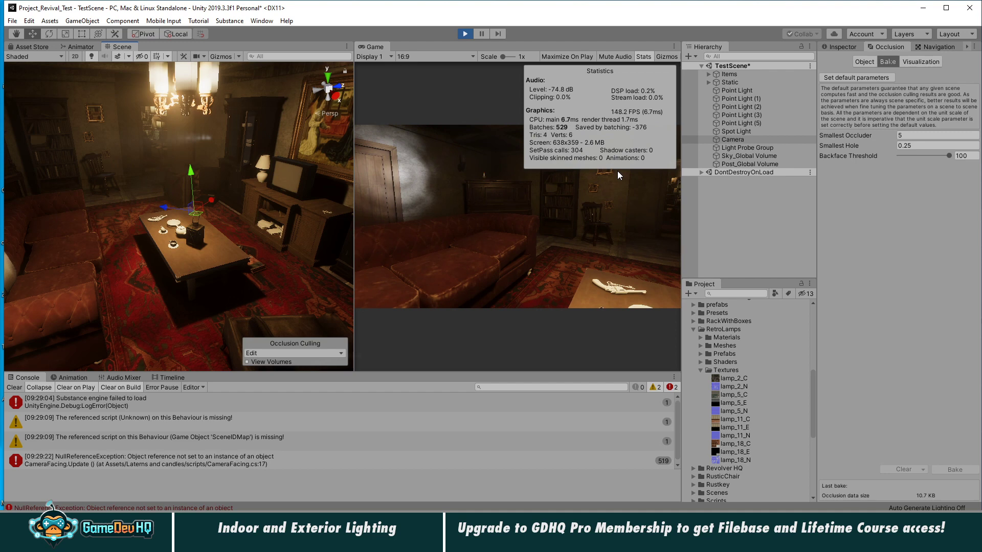
click(465, 33)
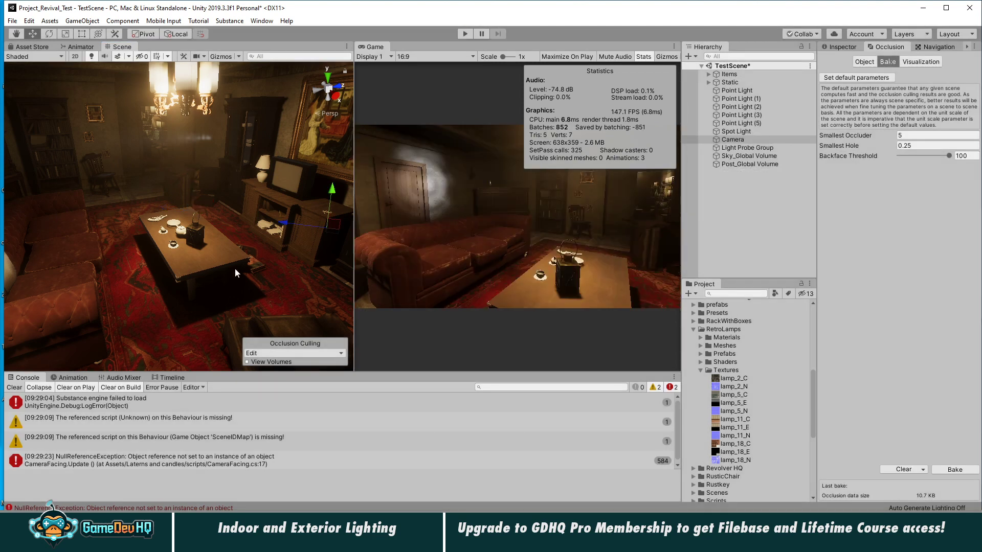
- Dock the Game view as a tab beside the Scene view and show the enlarged Scene view of the room
alt+drag(302, 269, 208, 261)
key(f)
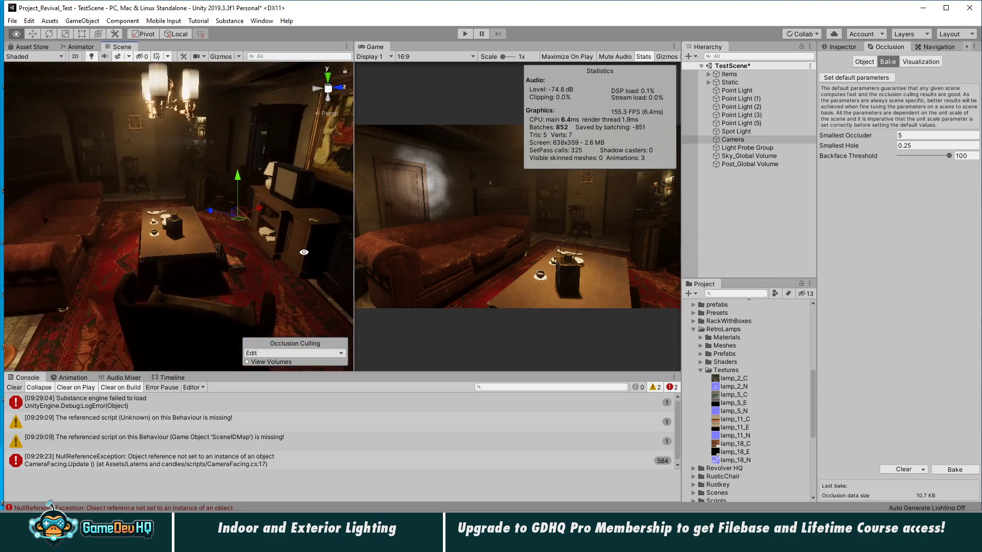
drag(375, 47, 226, 46)
click(123, 46)
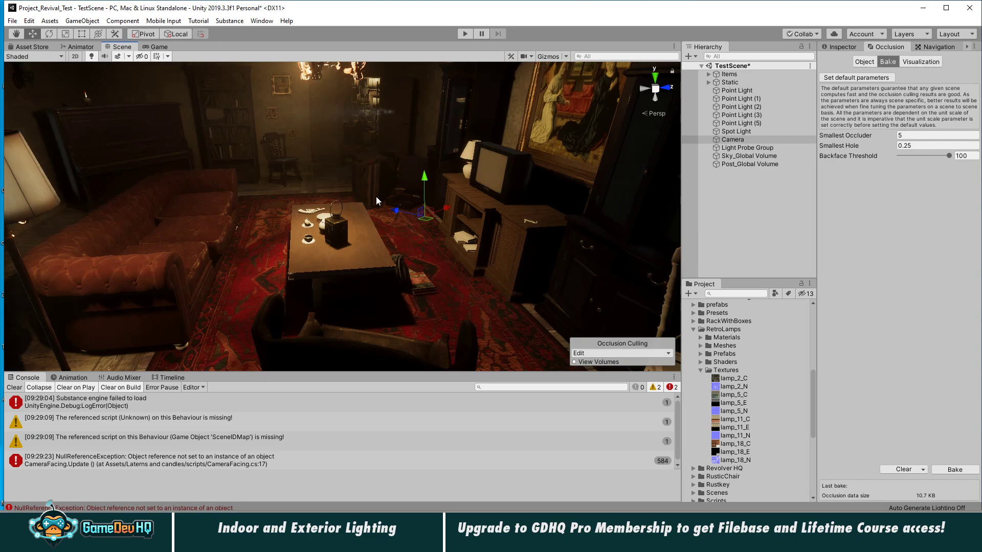
middle_drag(376, 195, 437, 270)
alt+drag(438, 270, 337, 279)
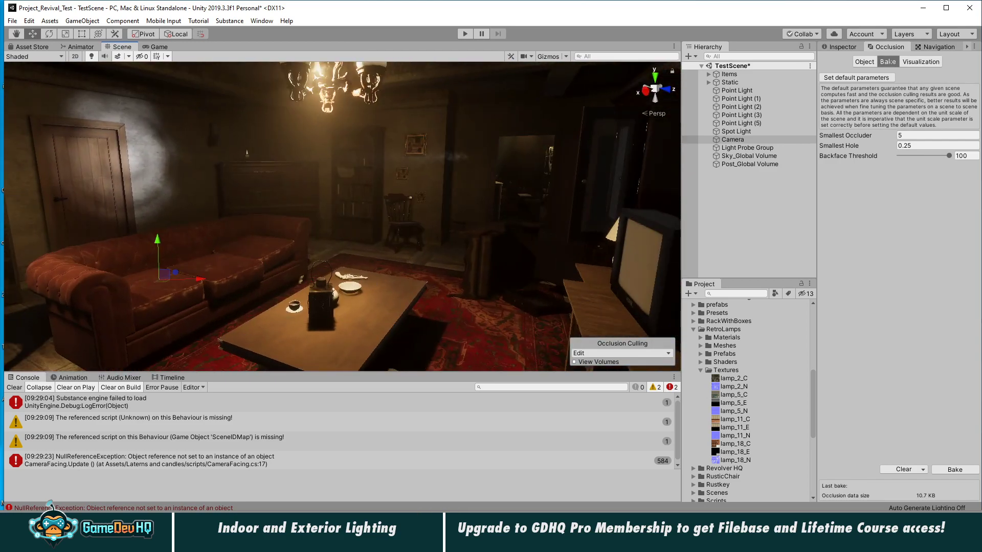
- Clear the console and collapse the Textures, RetroLamps and TestScene folders in the project
click(15, 388)
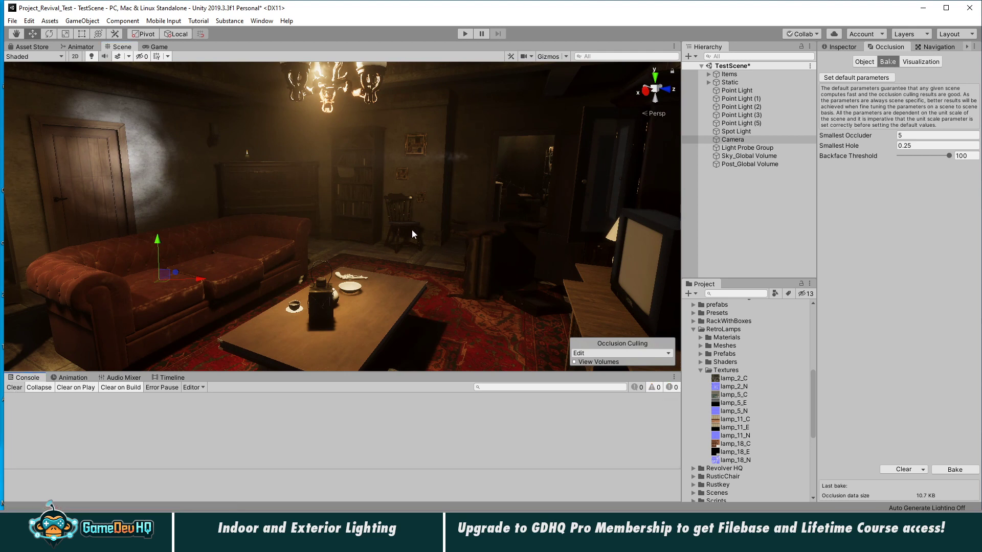
click(700, 370)
click(694, 329)
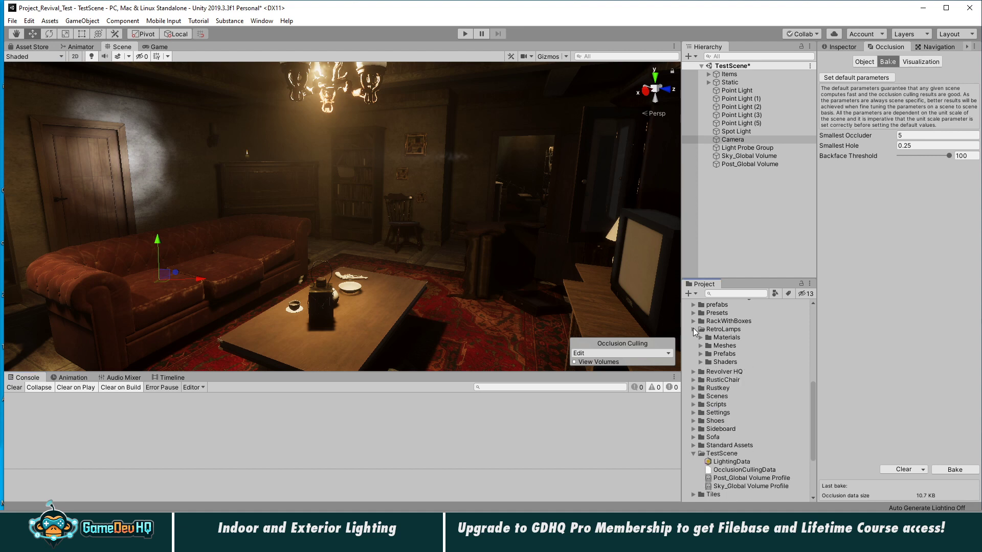
click(693, 419)
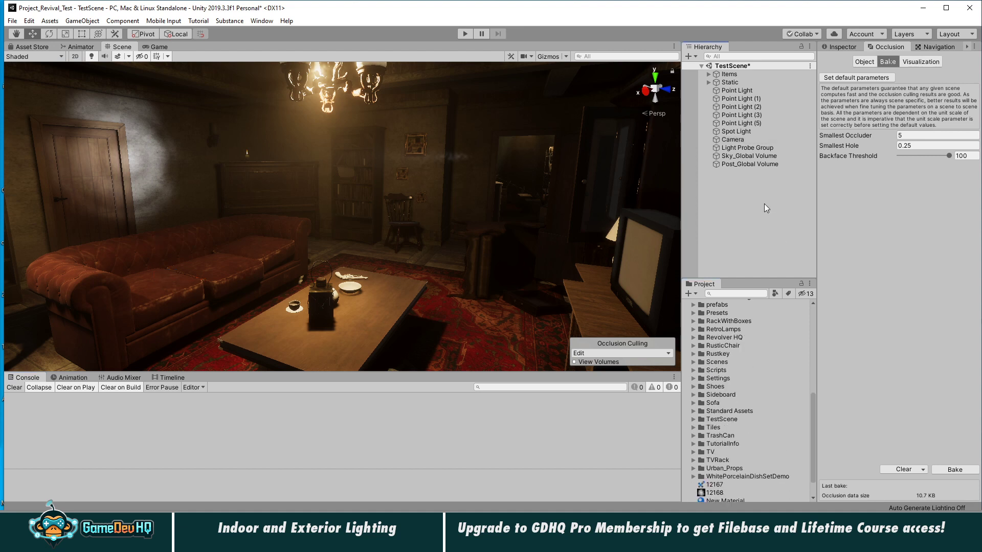
- Rotate the Spot Light in the living room to re-aim its beam
right_drag(416, 215, 390, 228)
click(748, 131)
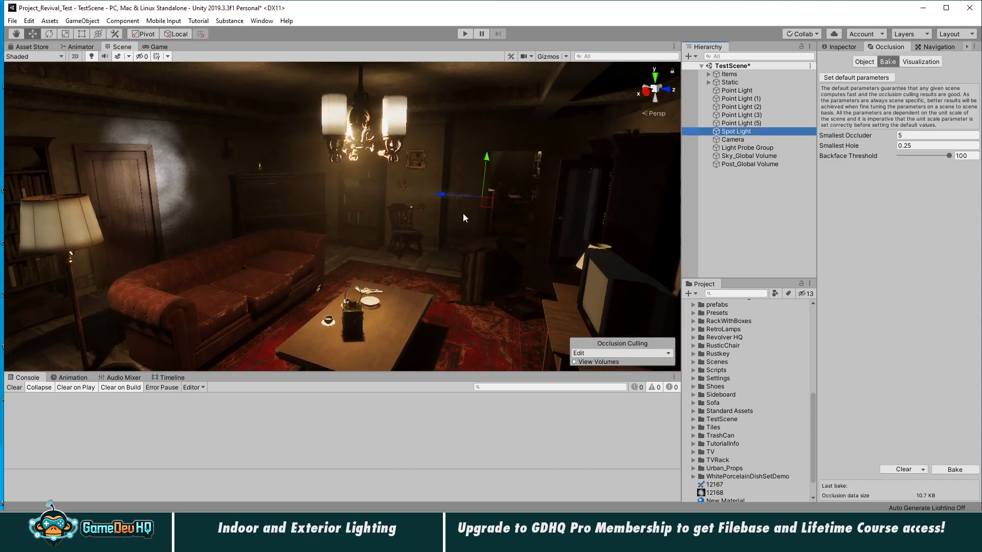
key(e)
drag(458, 216, 477, 251)
middle_drag(309, 289, 434, 242)
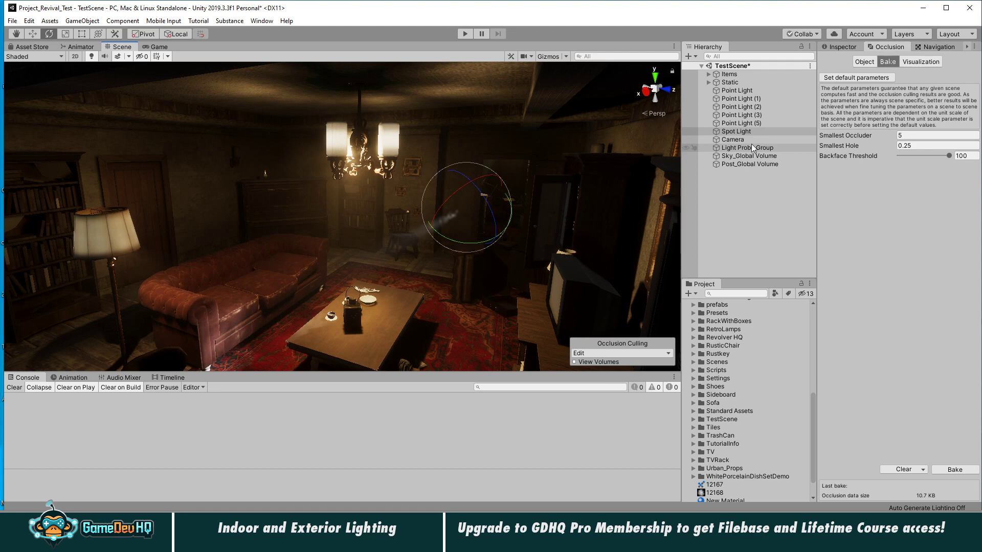
middle_drag(383, 261, 384, 211)
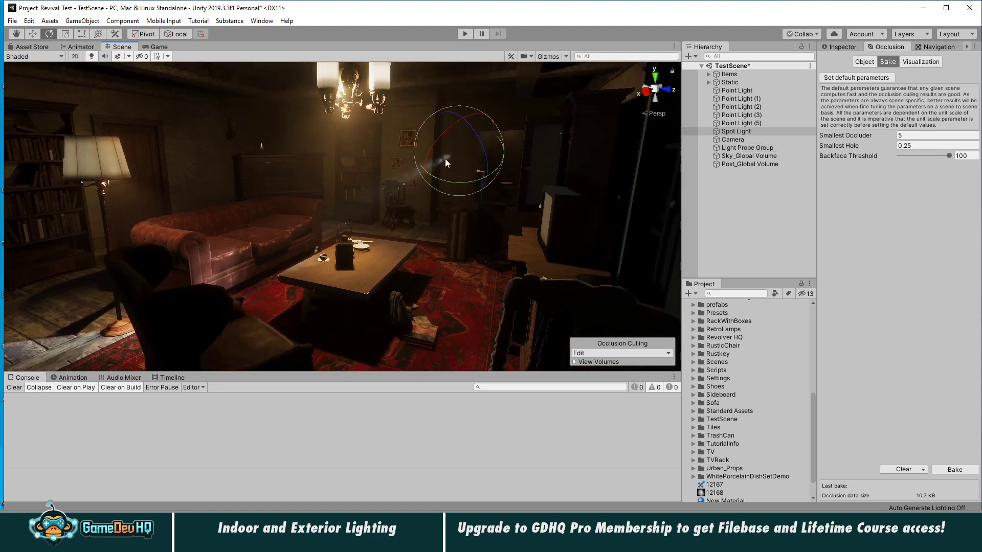
drag(463, 162, 392, 207)
right_drag(392, 207, 426, 226)
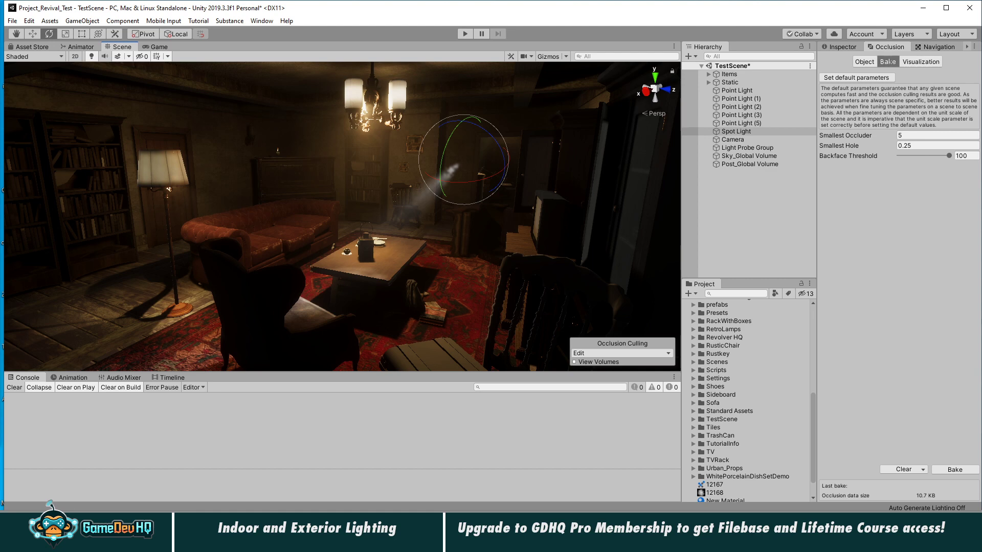
- Switch to the GDHQ_FPS_HDRP Unity project with the Level_Design scene and clear its console
mouse_move(570, 542)
click(622, 484)
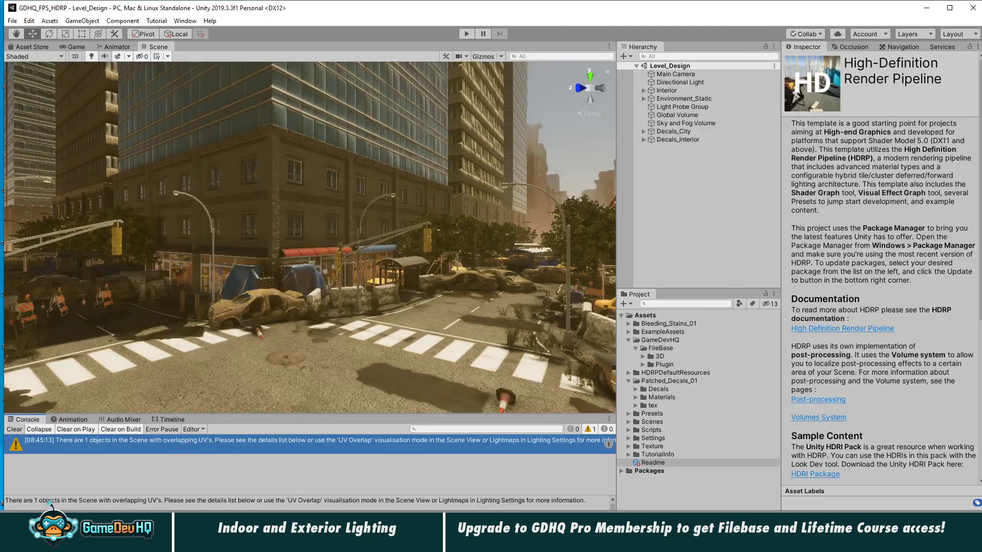
click(18, 431)
- Inspect the magenta roof plane and the adjoining brick wall, and locate the base map of the wall's Wall plaster 25 Mat in the project
alt+drag(333, 281, 453, 249)
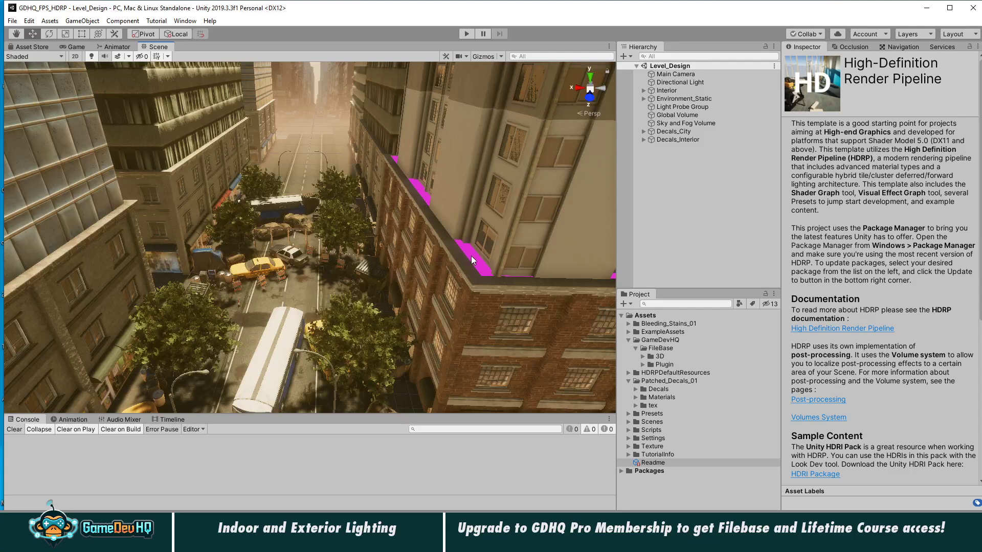
click(472, 256)
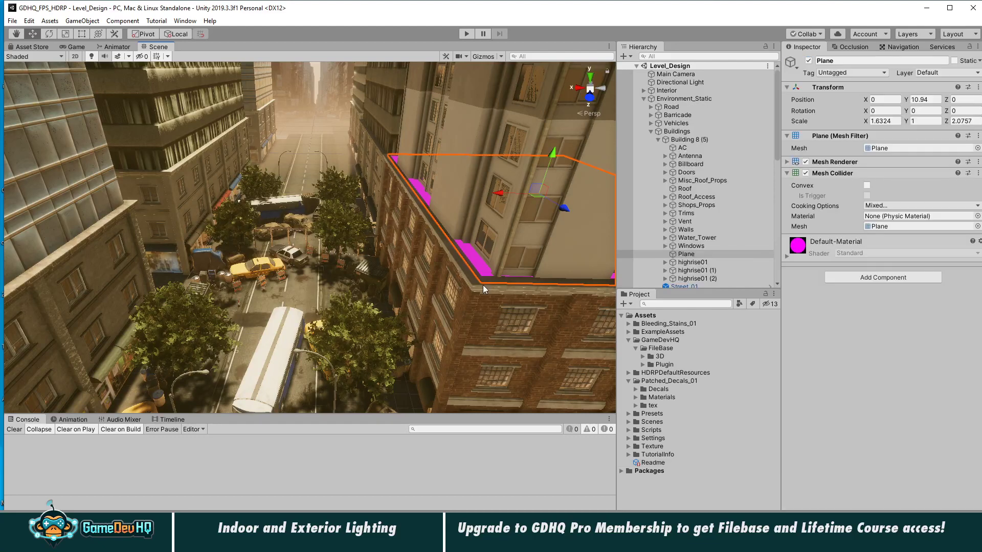
click(517, 300)
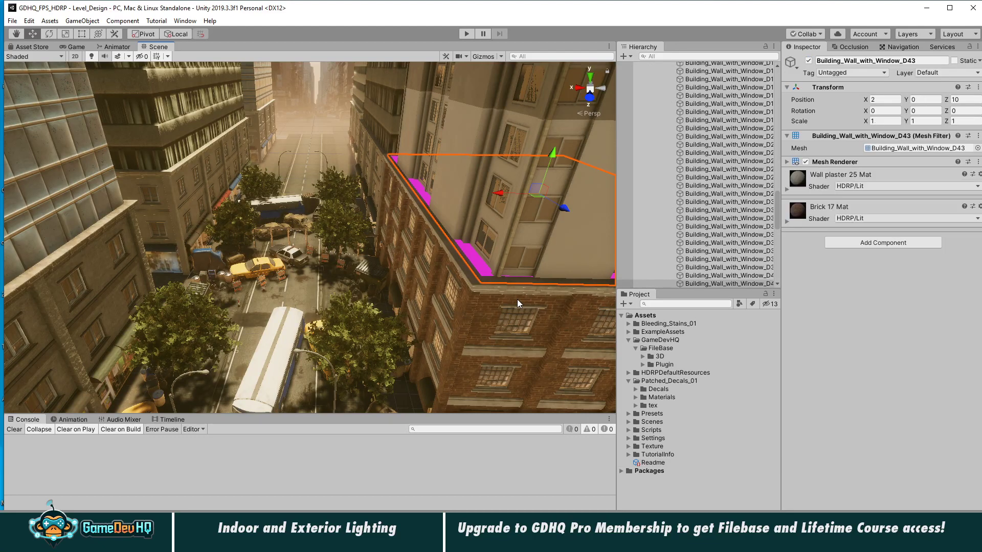
click(786, 189)
click(813, 319)
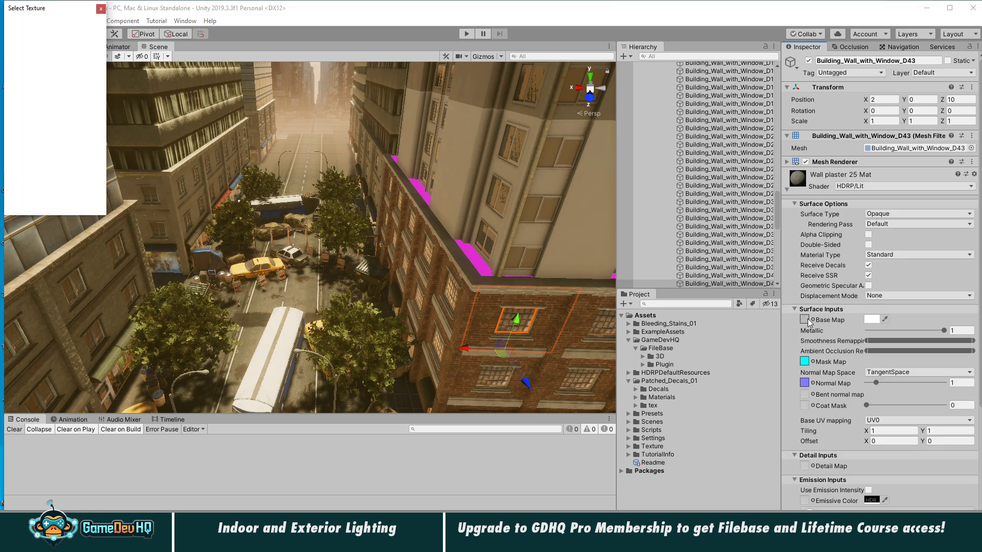
click(101, 9)
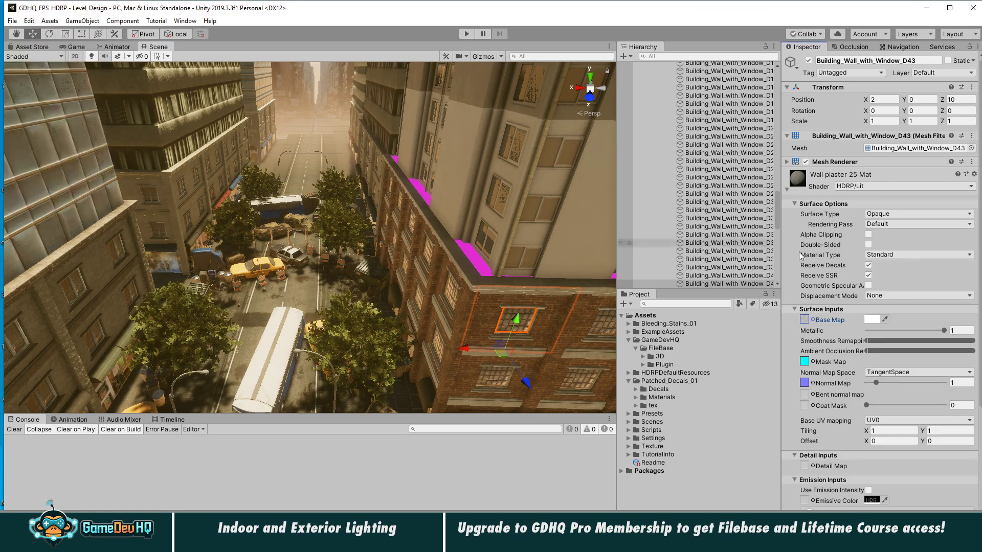
click(804, 321)
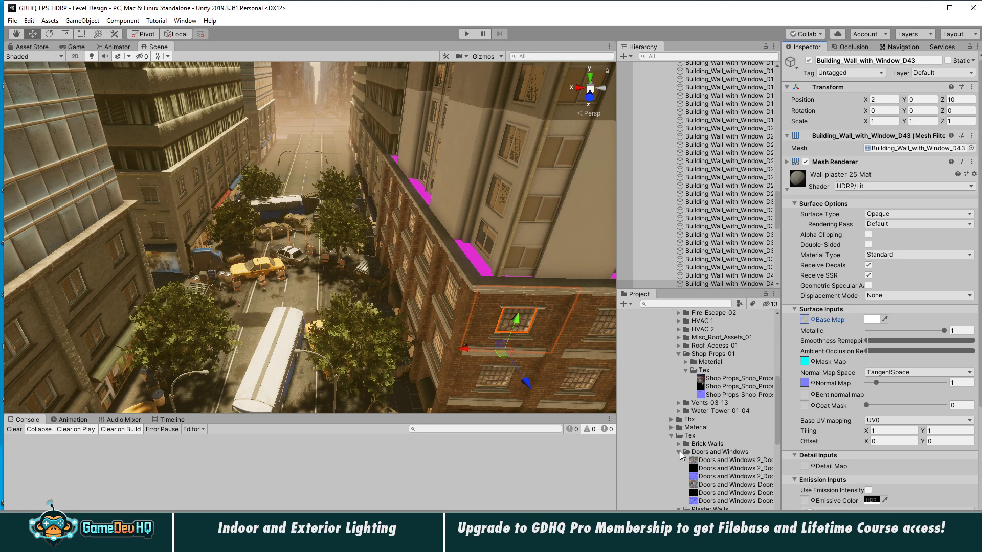
- Apply Wall plaster 25 Mat from the Plaster Walls material folder to the magenta roof plane
click(680, 452)
click(672, 428)
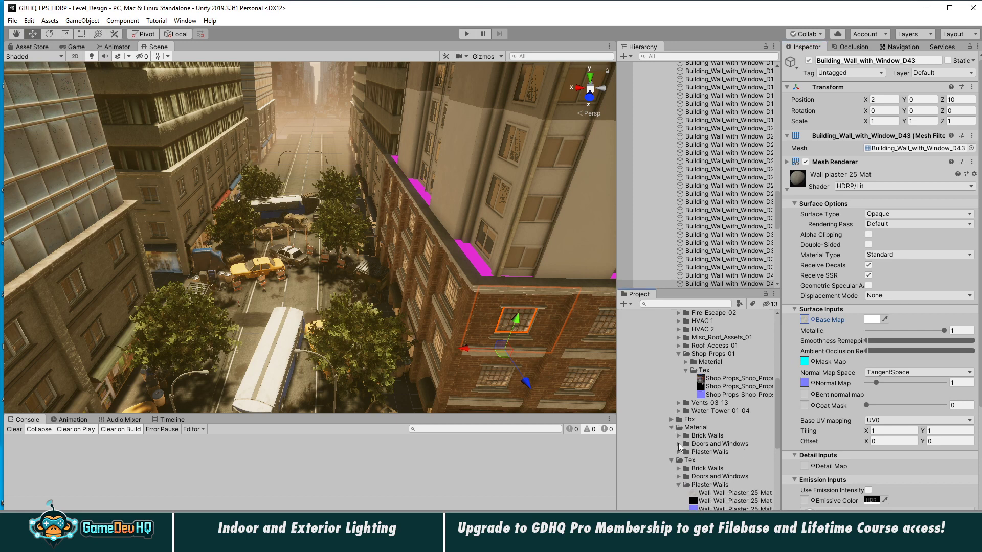
click(679, 452)
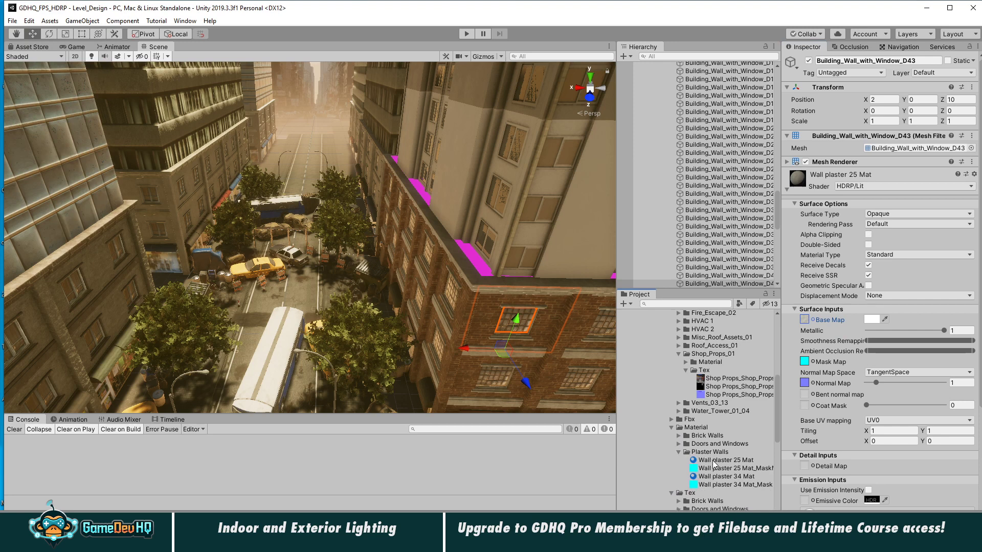
drag(717, 461, 485, 294)
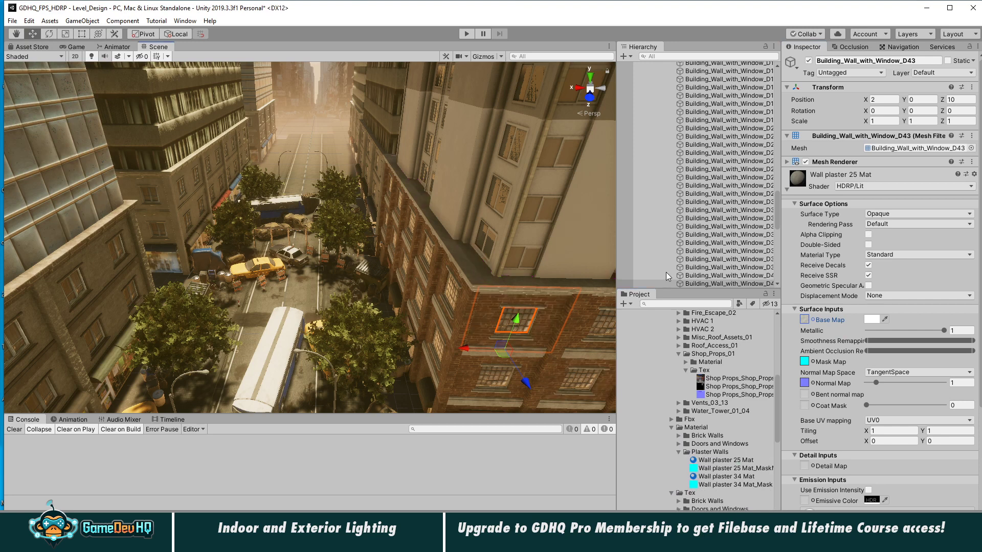
- Collapse the Environment_Static group in the scene hierarchy and deselect everything
scroll(665, 272, up, 5)
scroll(655, 128, up, 10)
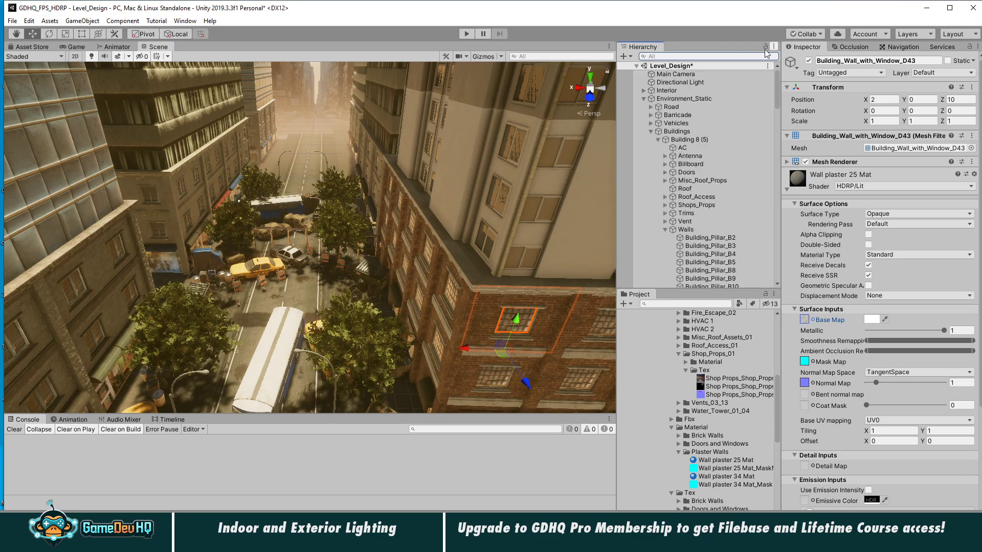
click(644, 98)
click(682, 230)
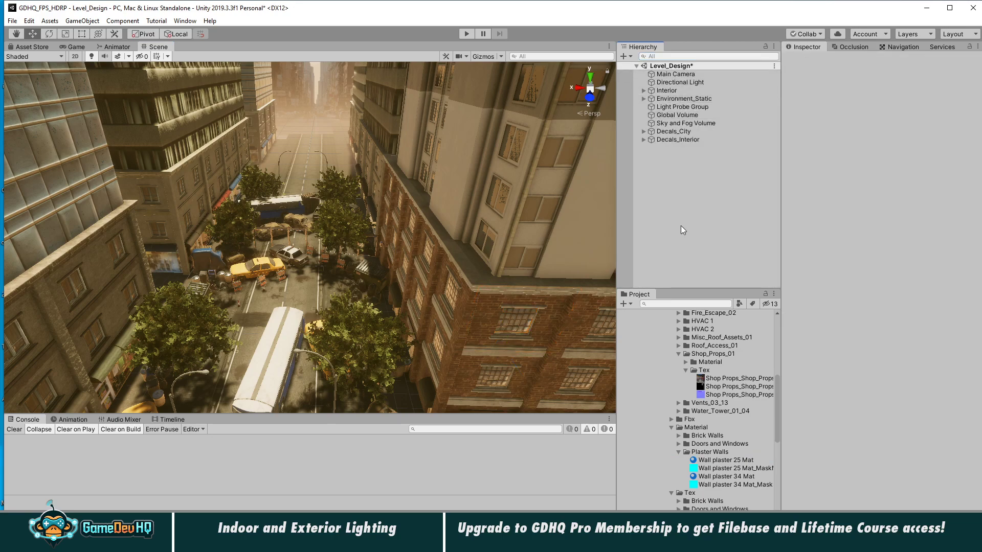
- Return to a street-level view of the intersection and open the Filebase window
alt+drag(355, 220, 289, 177)
click(185, 21)
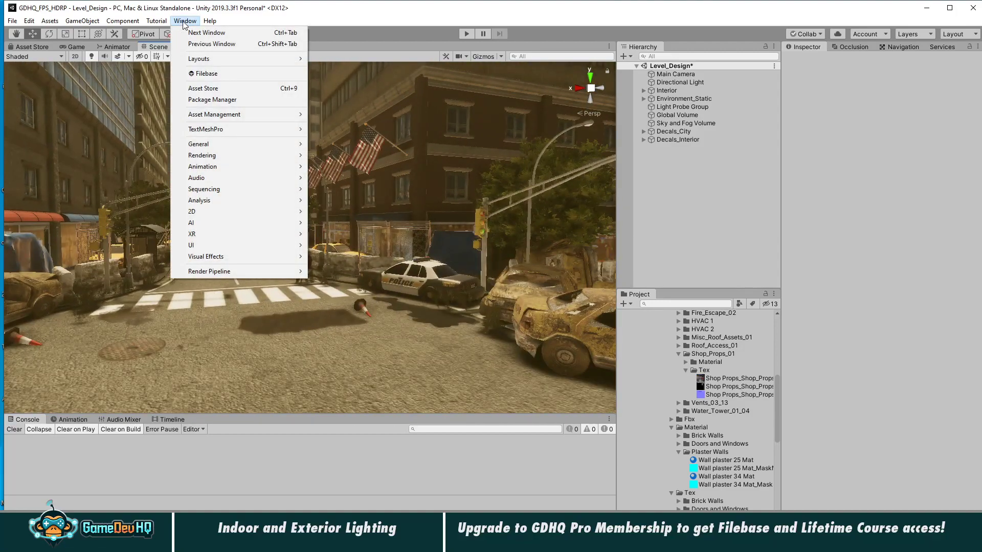
click(194, 72)
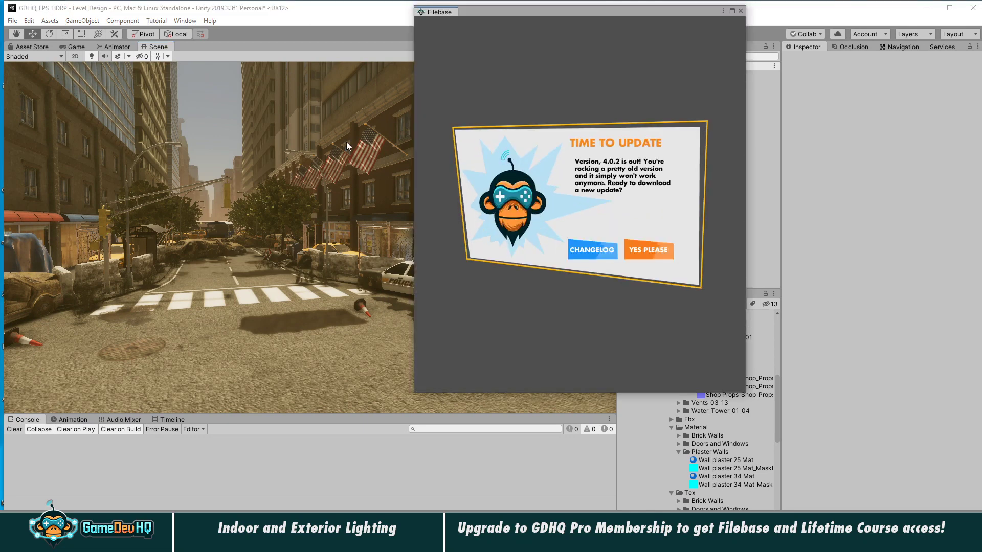
- Update Filebase to version 4.0.2 by importing its package, and reopen the Filebase window
click(664, 254)
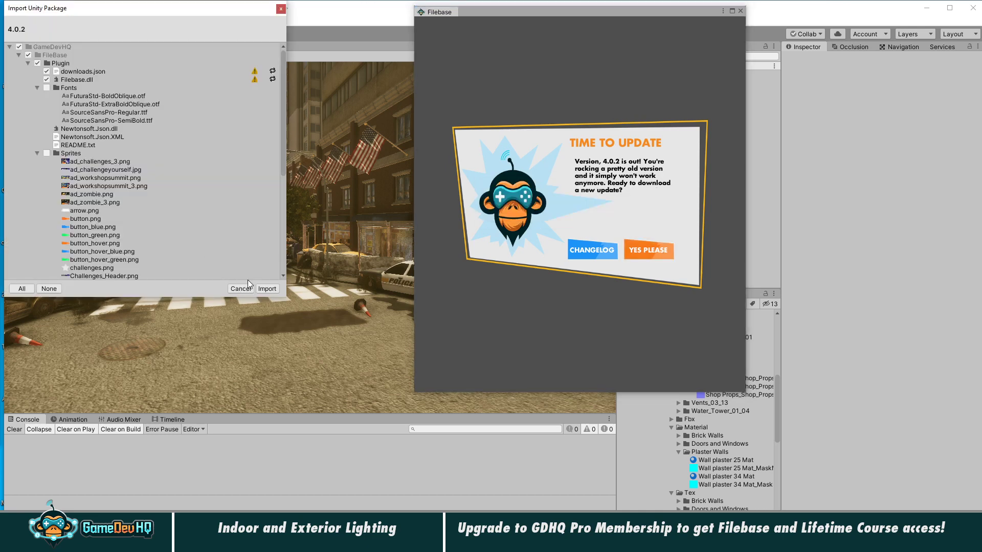
click(263, 287)
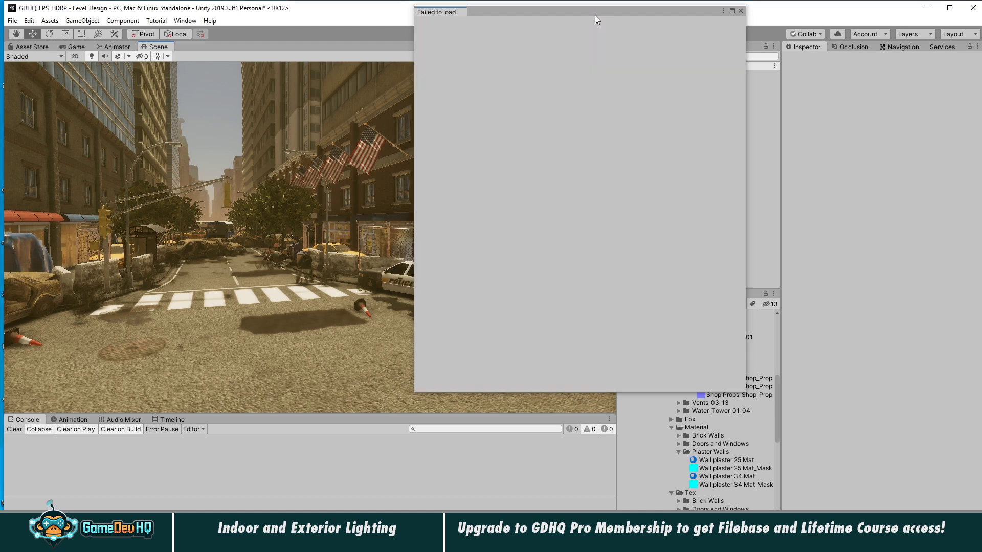
click(723, 11)
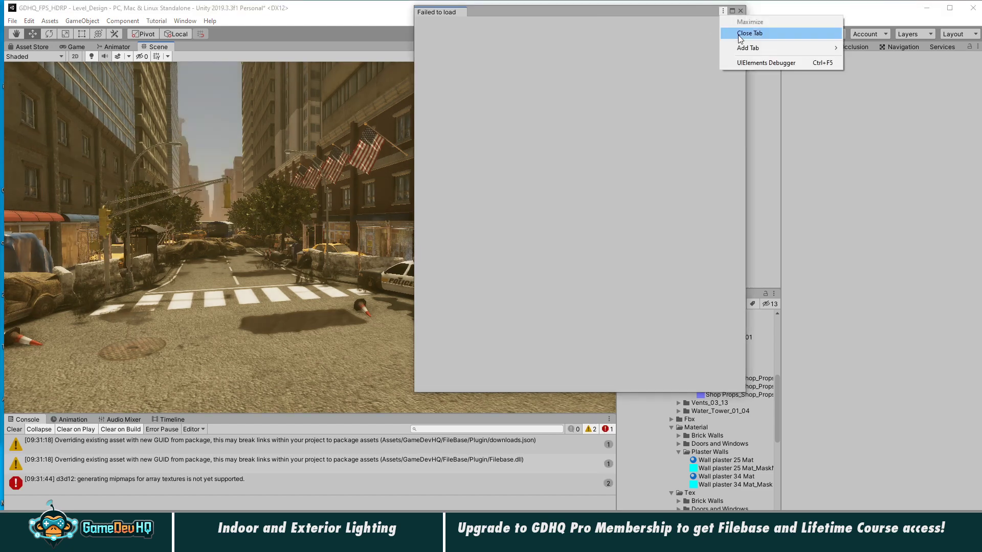
click(750, 34)
click(185, 21)
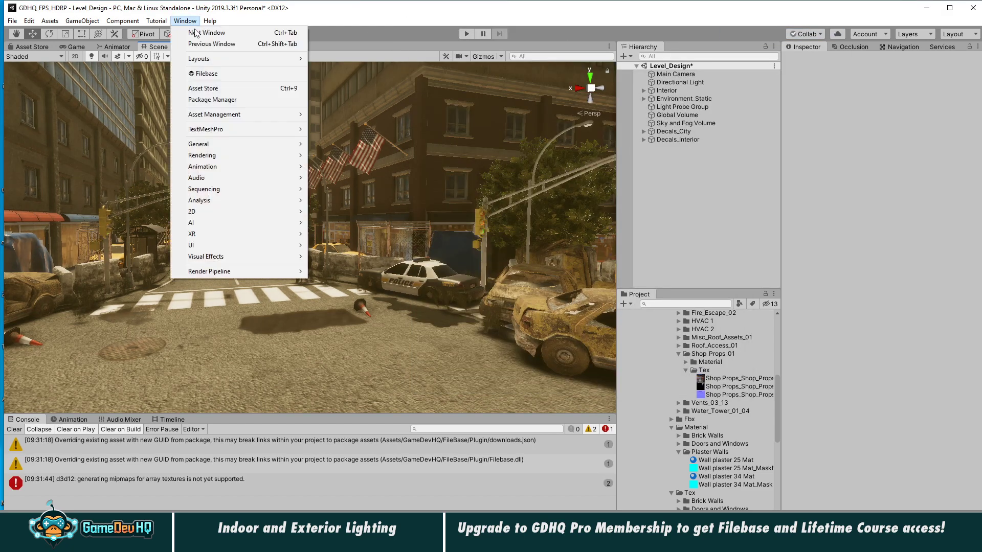
click(206, 74)
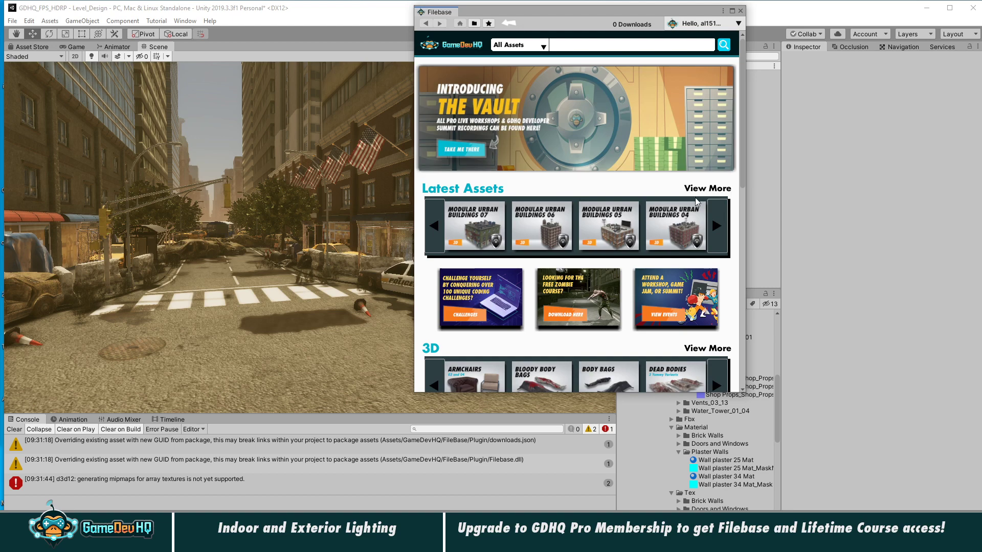
- View the Modular Urban Buildings 04 details, return to the asset list and browse it through page 3
click(684, 210)
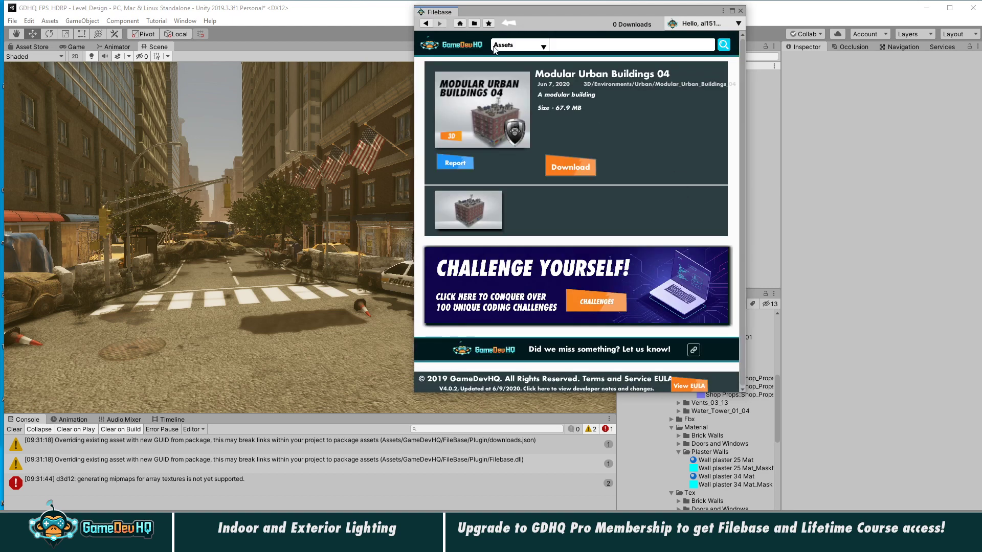
click(425, 23)
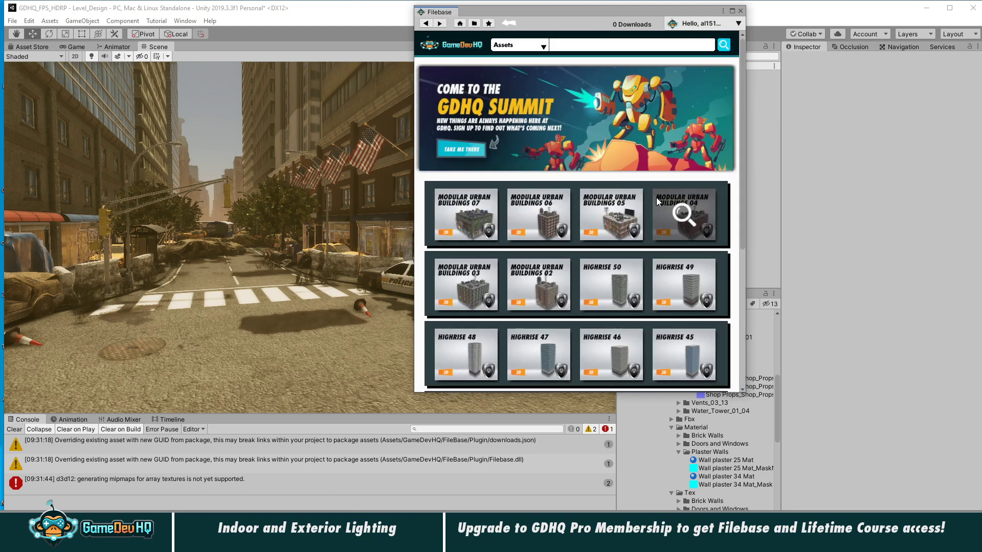
scroll(588, 296, down, 5)
scroll(644, 352, up, 2)
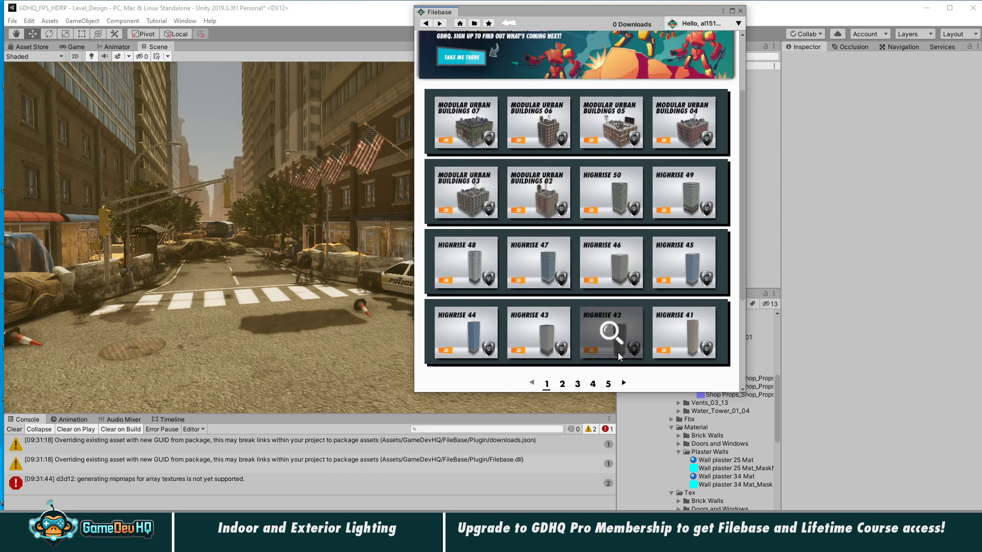
click(624, 384)
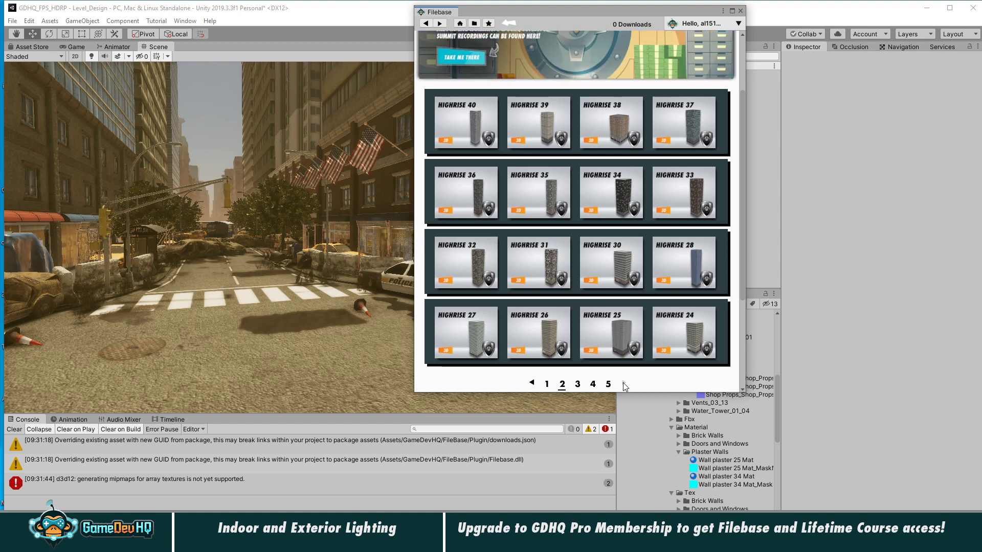
click(624, 384)
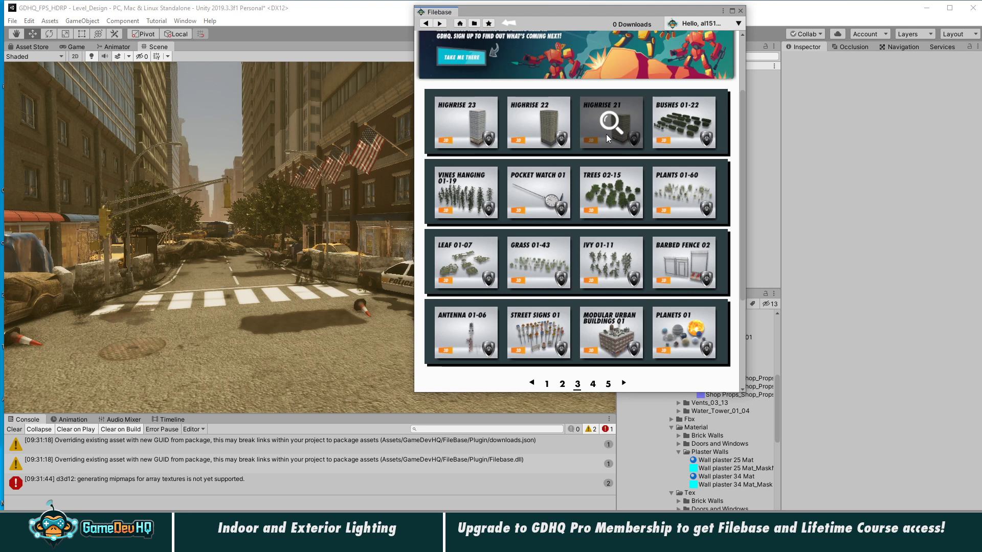
scroll(520, 245, up, 3)
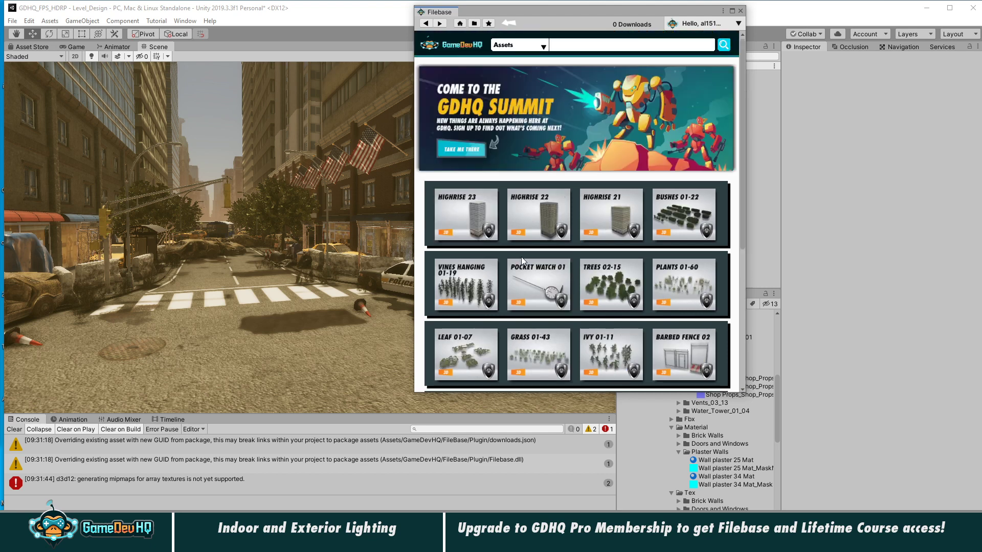
- Search Filebase for "highrise" and browse to page 3 of the results
click(565, 47)
text(high)
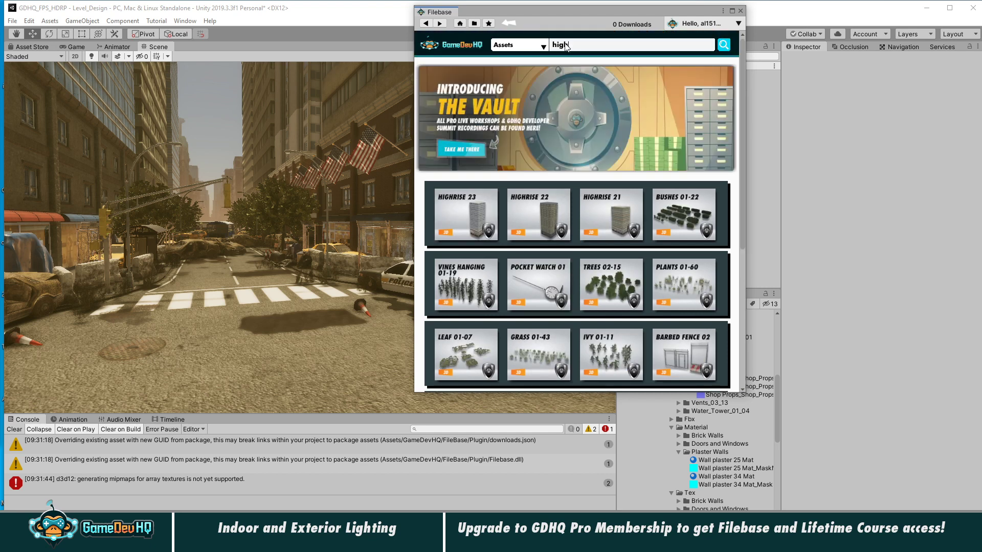
text(rise)
key(Return)
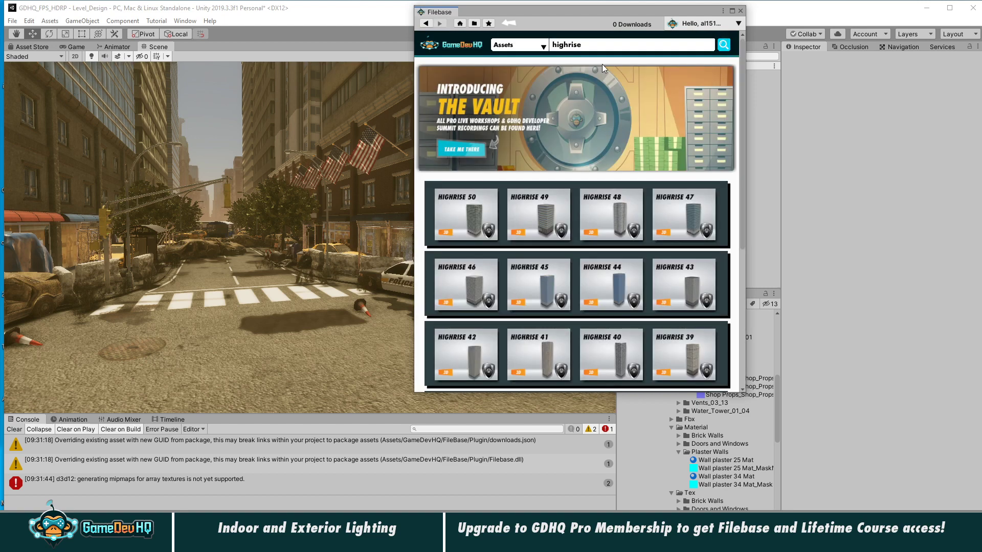
scroll(604, 273, down, 10)
click(597, 257)
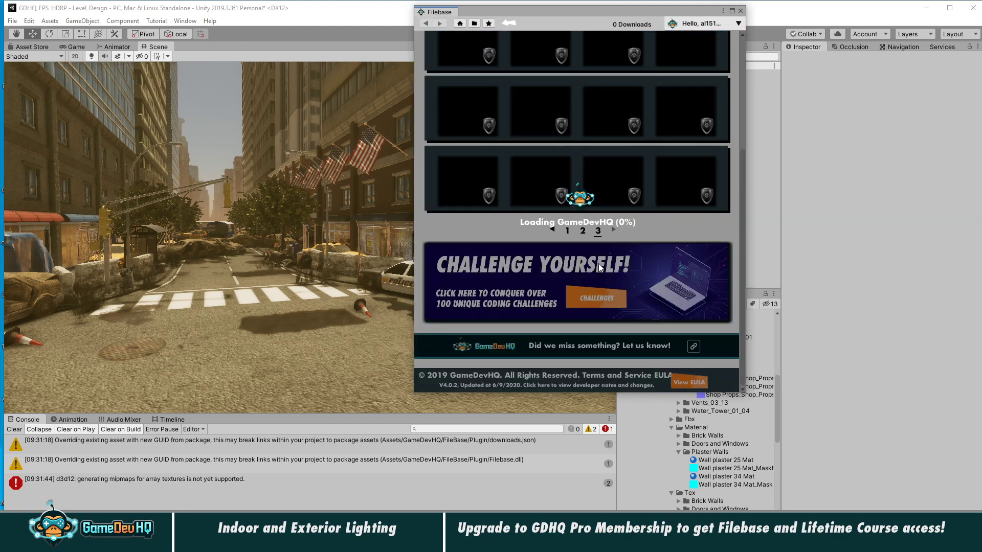
scroll(630, 283, up, 3)
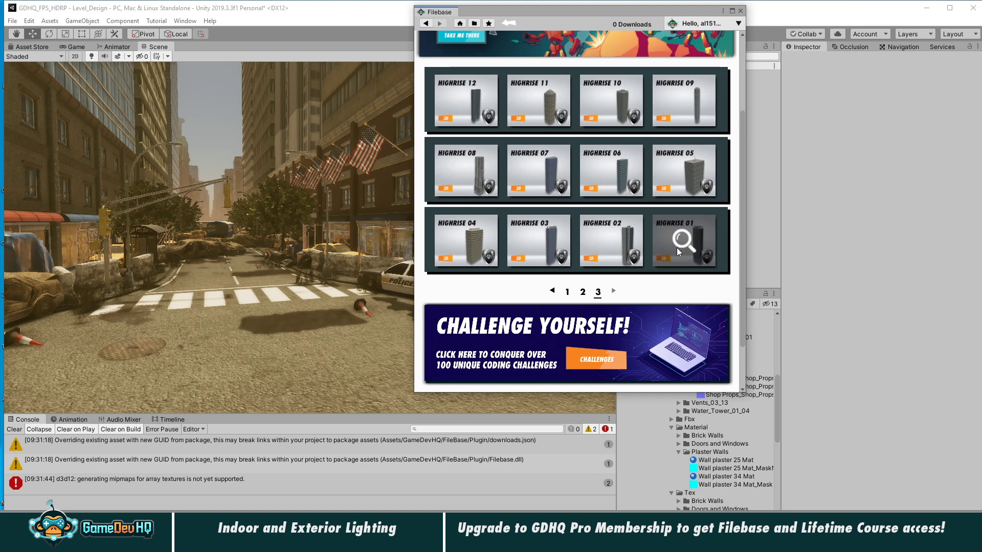
- View the Highrise 11 details and its enlarged preview image, and return to the highrise results
click(545, 100)
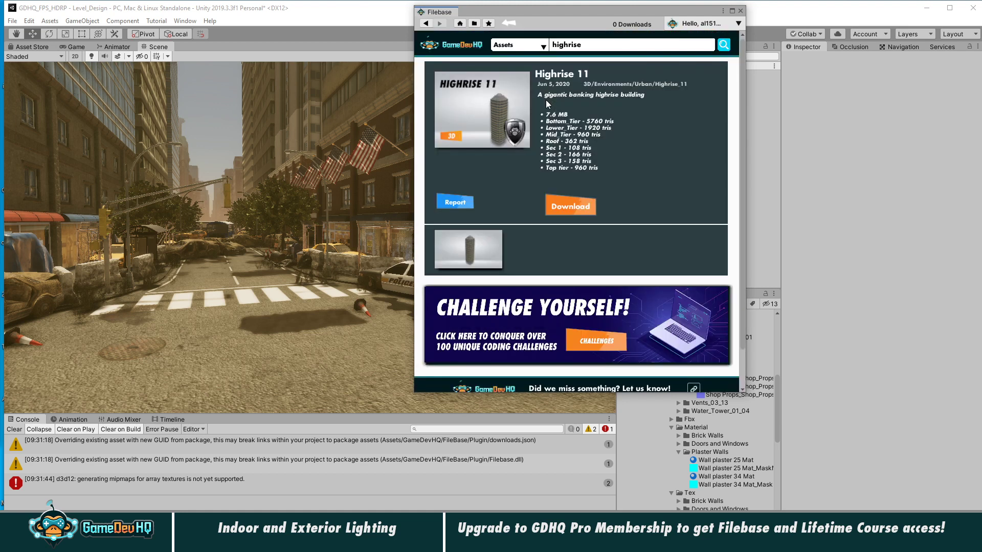
click(474, 238)
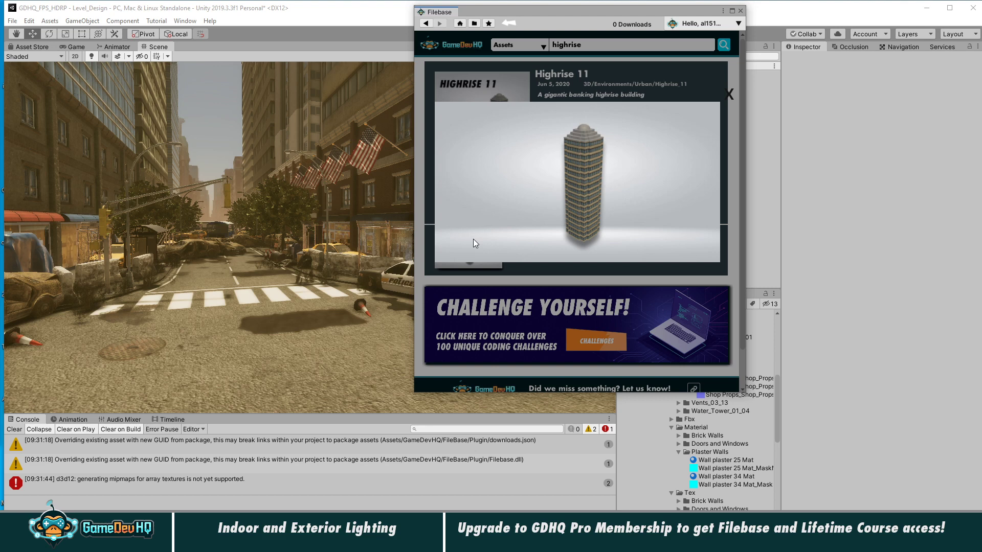
click(729, 95)
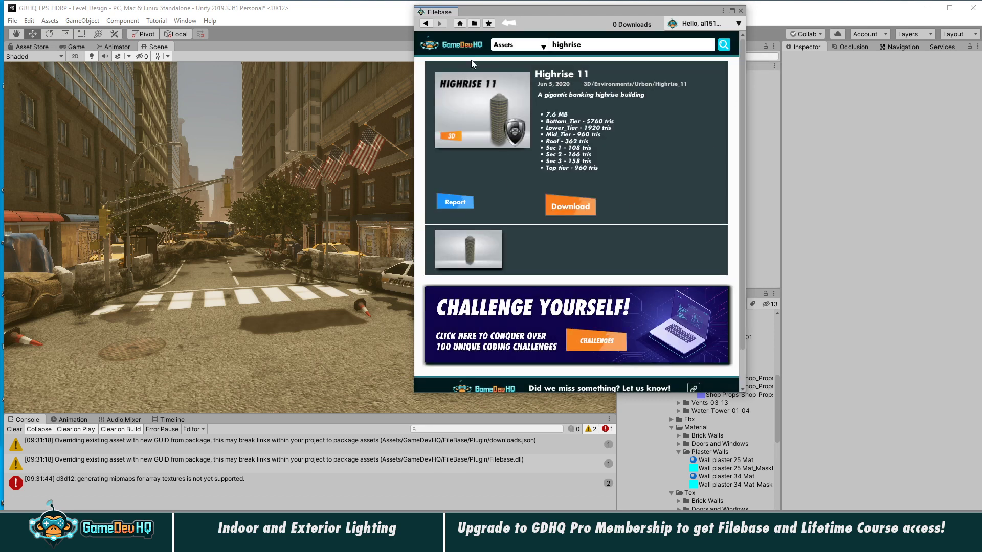
click(427, 24)
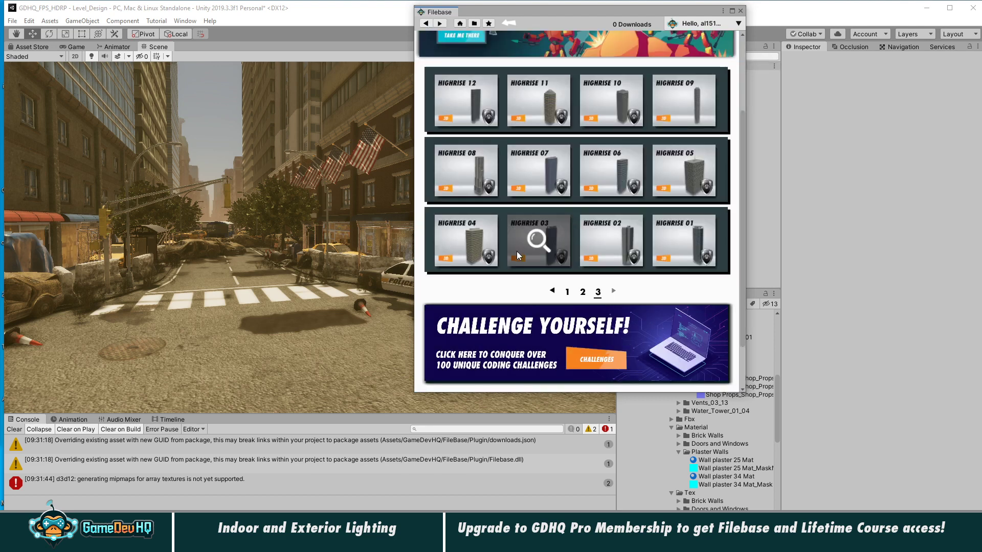
- Locate the Highrise 45 asset's folder in the project from the first results page, and expand it to its Sky Scrapers model
click(565, 294)
click(538, 169)
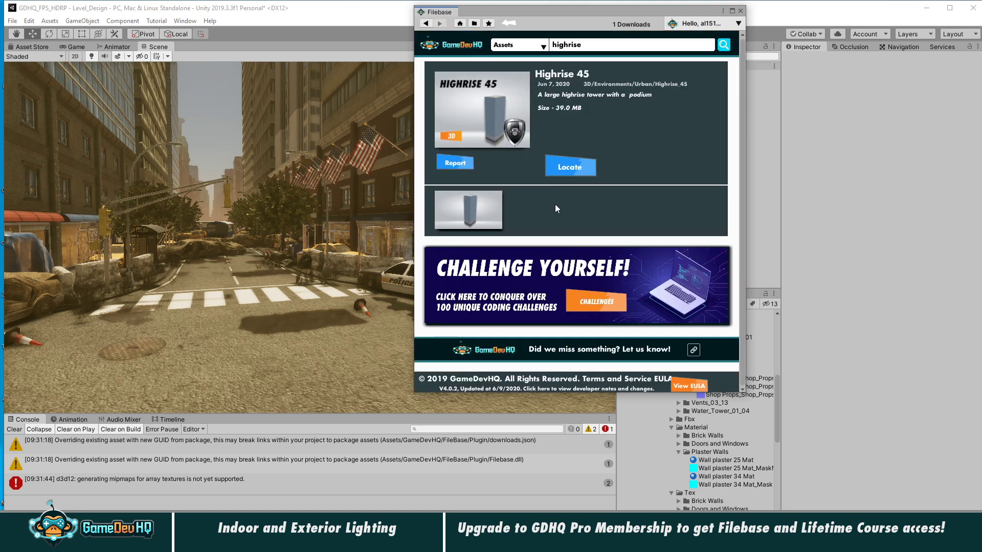
click(568, 167)
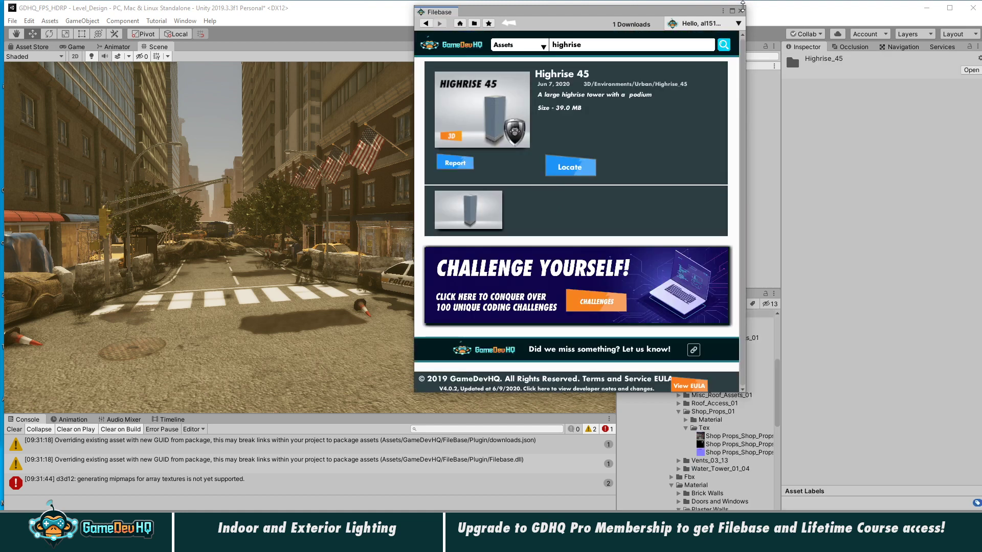
click(742, 10)
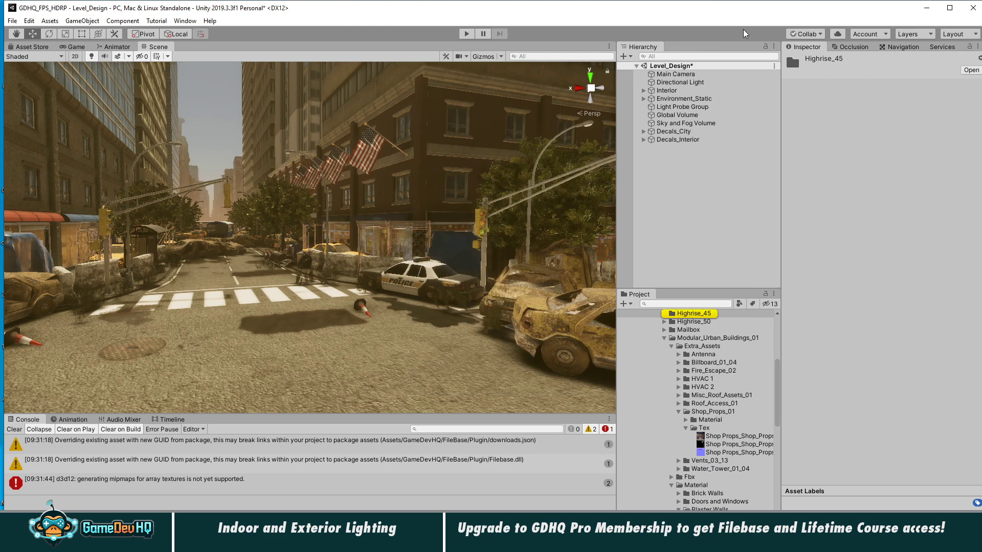
click(665, 338)
click(664, 313)
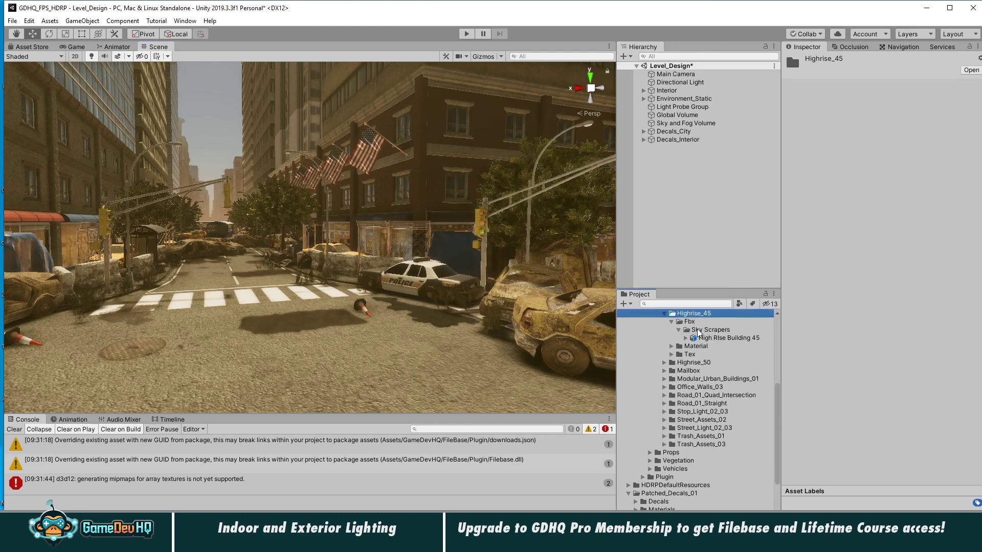
- Examine the exterior city scene from several angles, including the wrecked cars, trees, flag-lined facades and the crosswalk intersection
right_drag(479, 204, 564, 200)
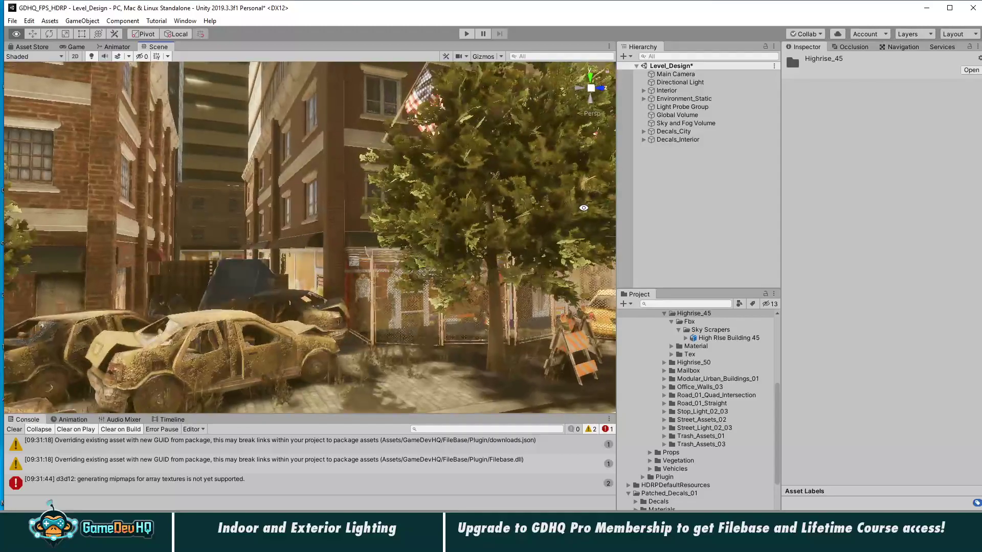
right_drag(583, 207, 590, 189)
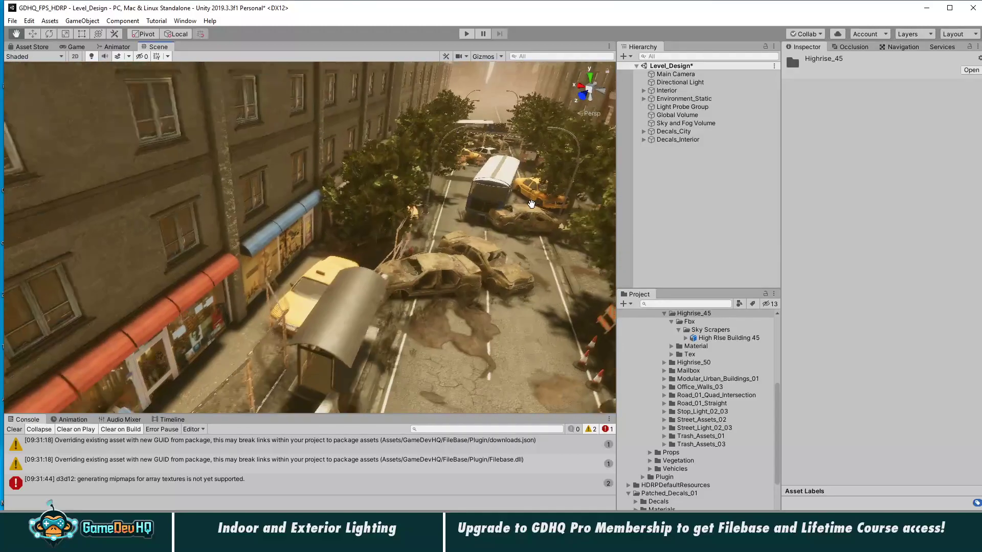
middle_drag(531, 204, 399, 196)
alt+drag(399, 195, 460, 196)
middle_drag(460, 197, 383, 256)
alt+right_drag(384, 256, 904, 196)
alt+drag(409, 205, 491, 177)
alt+right_drag(491, 177, 358, 215)
alt+drag(358, 215, 307, 174)
alt+right_drag(307, 174, 184, 202)
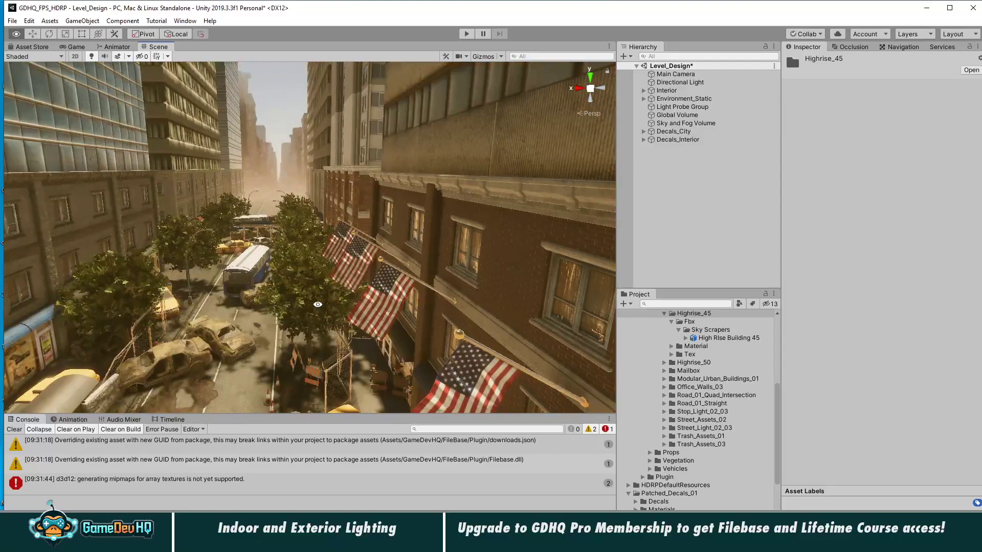
alt+right_drag(318, 304, 365, 210)
mouse_move(365, 210)
alt+mouse_down()
mouse_move(313, 241)
mouse_move(366, 224)
alt+mouse_up()
alt+right_drag(366, 223, 279, 248)
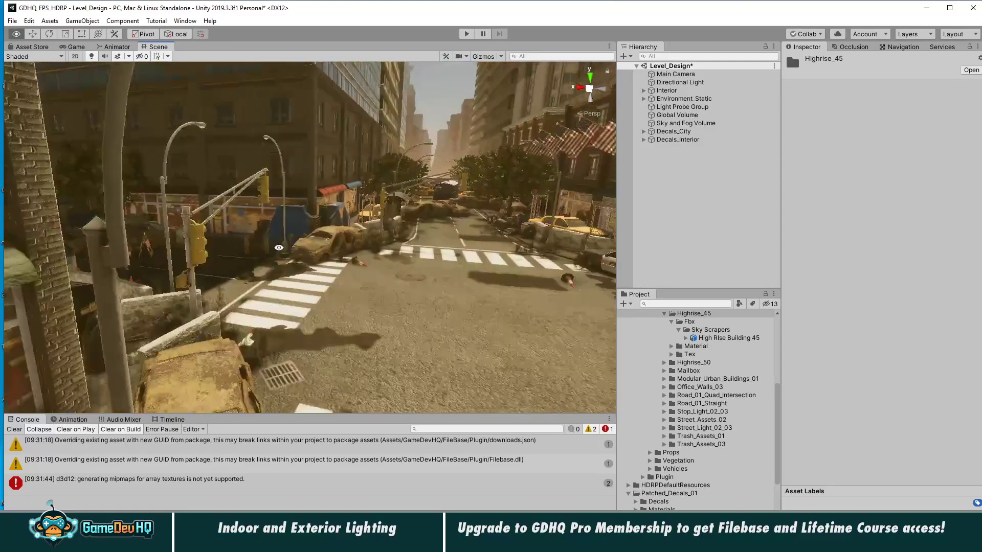
alt+drag(279, 247, 404, 244)
- Review the overrides of the Global Volume, collapsing Micro Shadows, and those of the Sky and Fog Volume
click(687, 107)
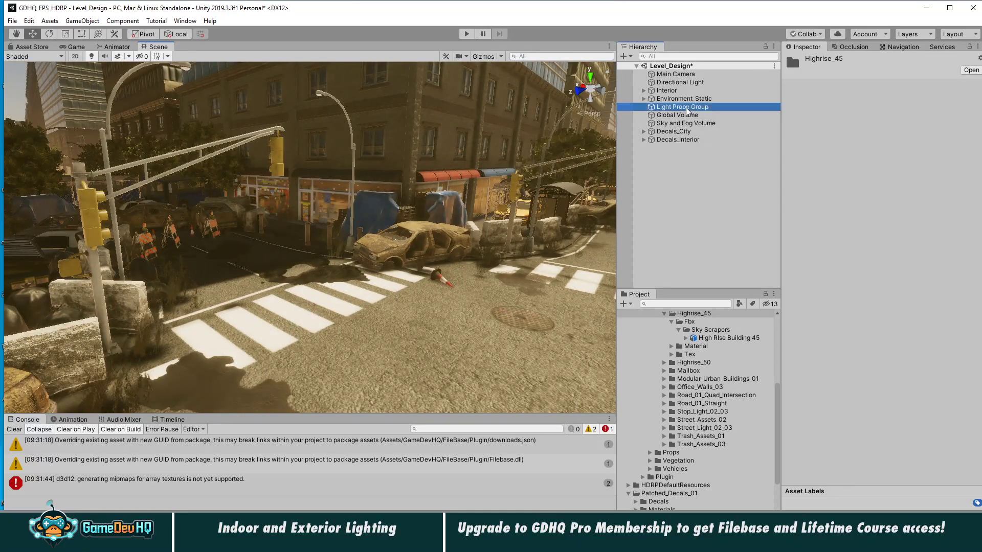
click(682, 116)
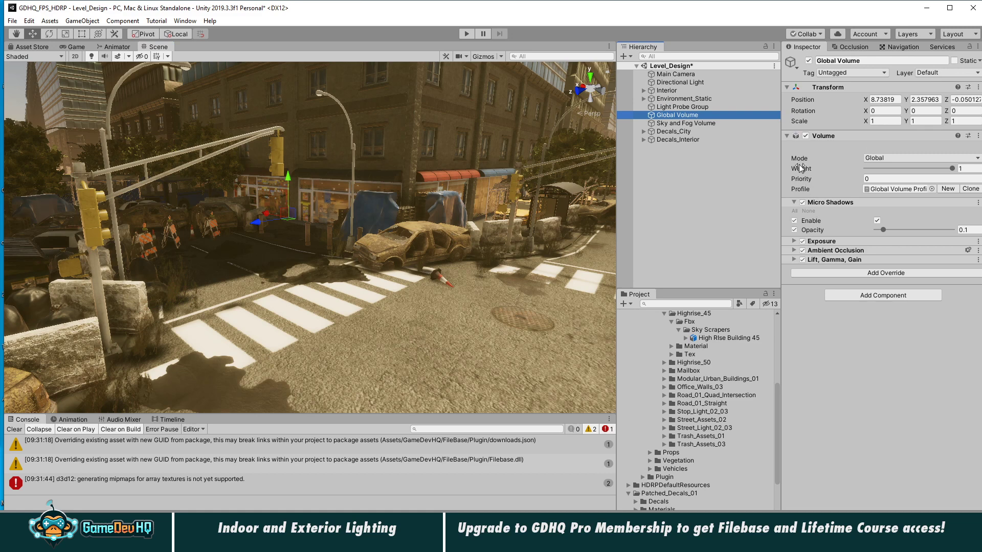
click(787, 136)
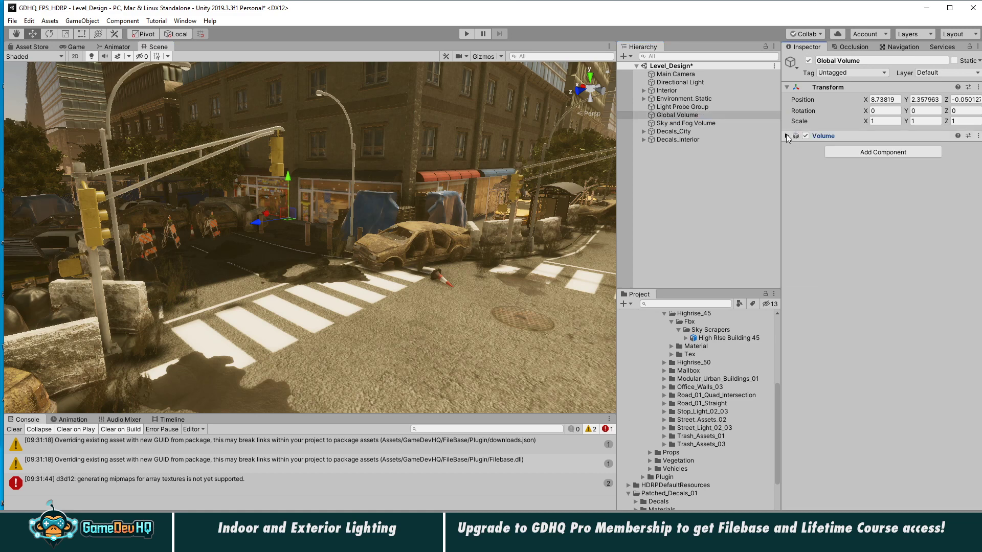
click(788, 135)
click(795, 202)
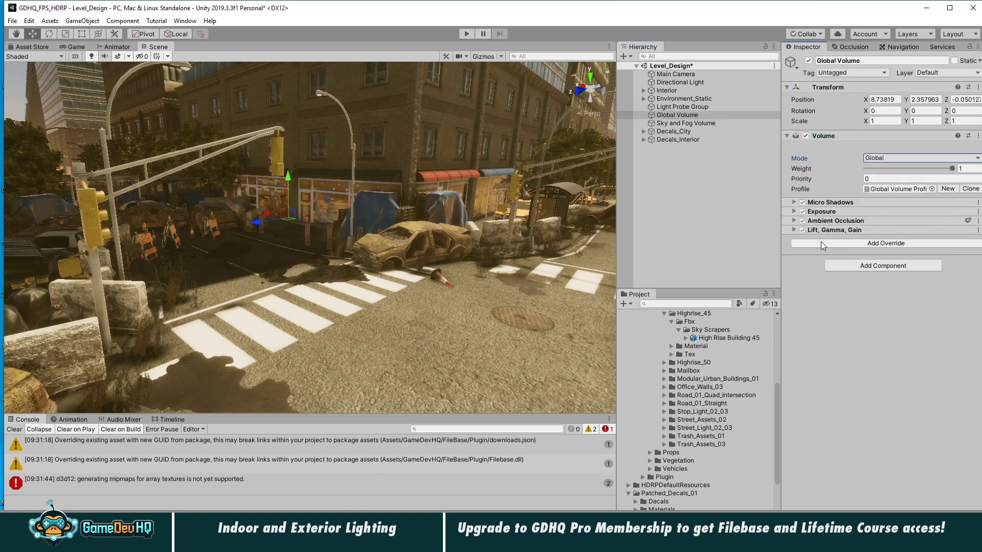
click(684, 121)
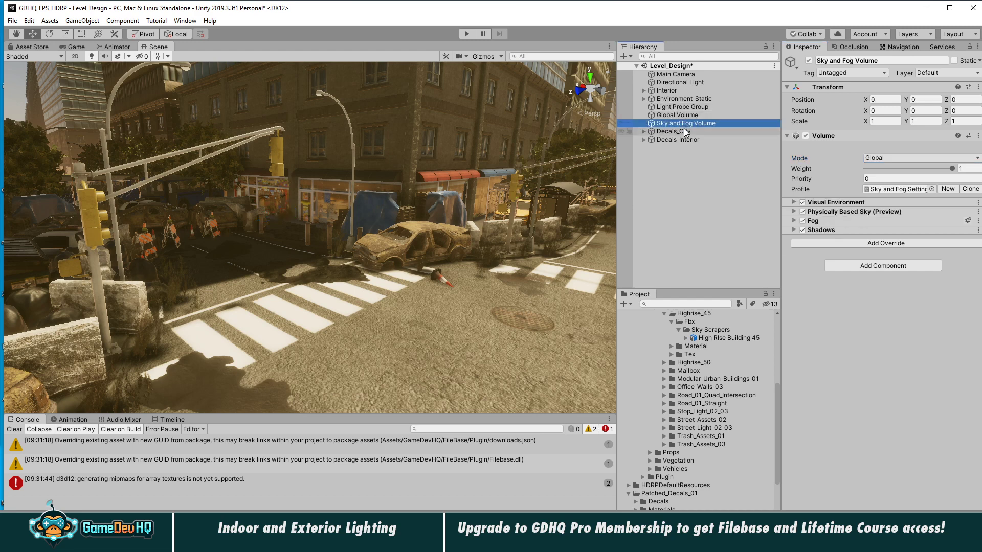
- Deactivate the Light Probe Group object and expand the Environment_Static group in the scene hierarchy
click(670, 106)
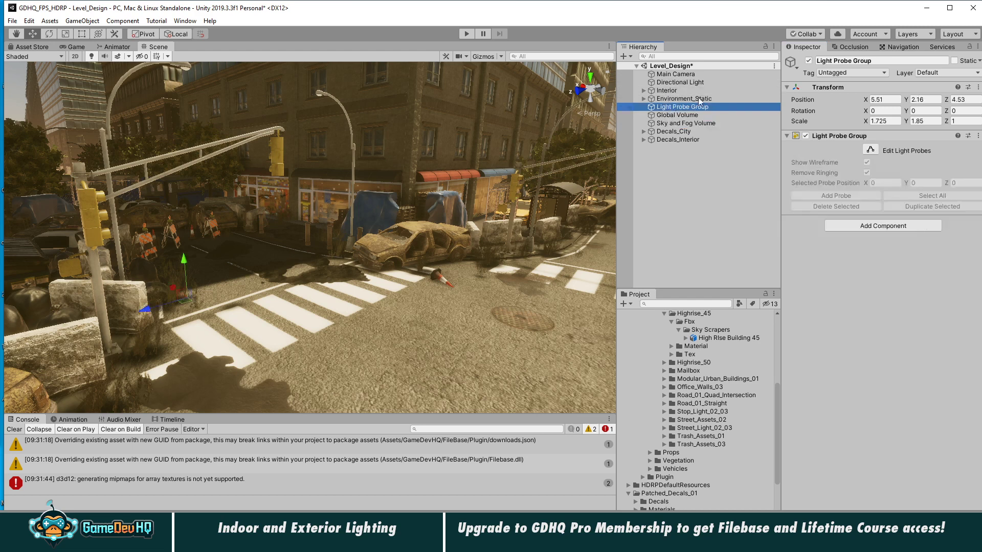
click(809, 61)
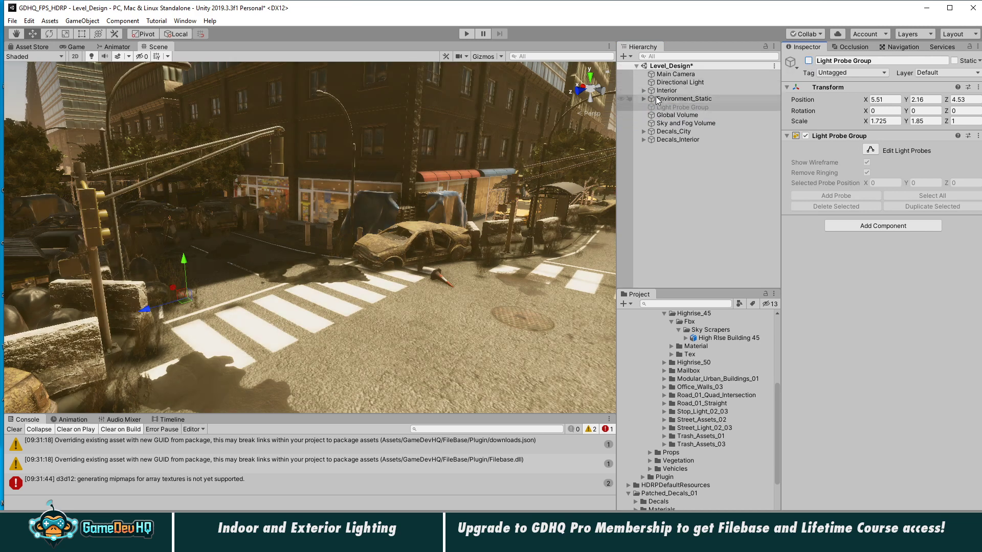
click(644, 98)
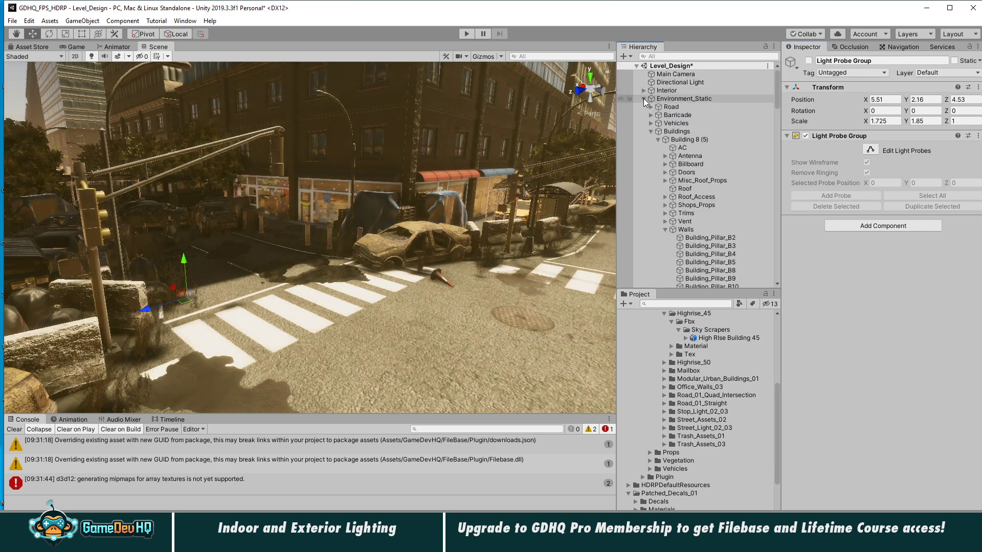
- Disable the Static flag on the road pieces from Road_01_Quad_Intersection through Road_01_Straight (6), for these objects only and not their children
click(652, 131)
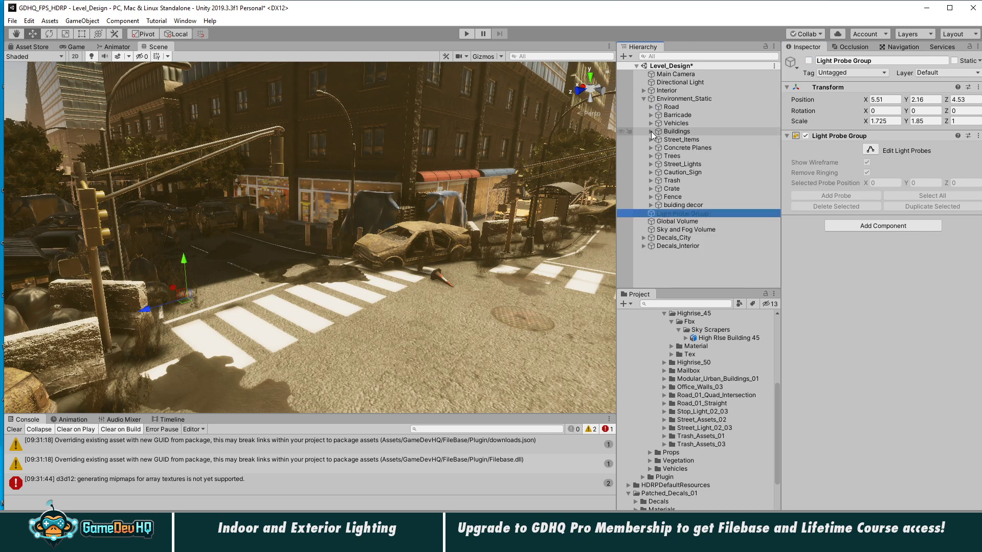
click(519, 339)
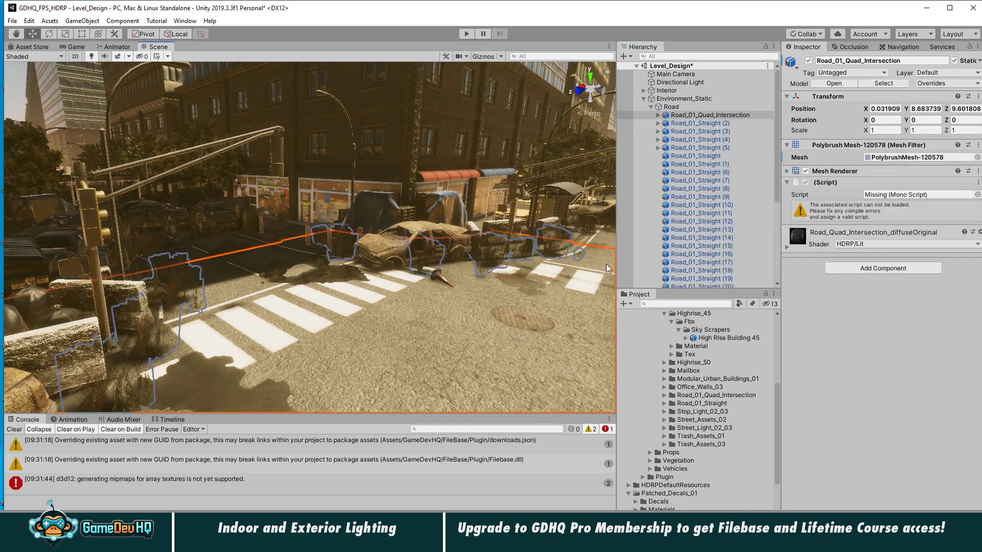
click(688, 165)
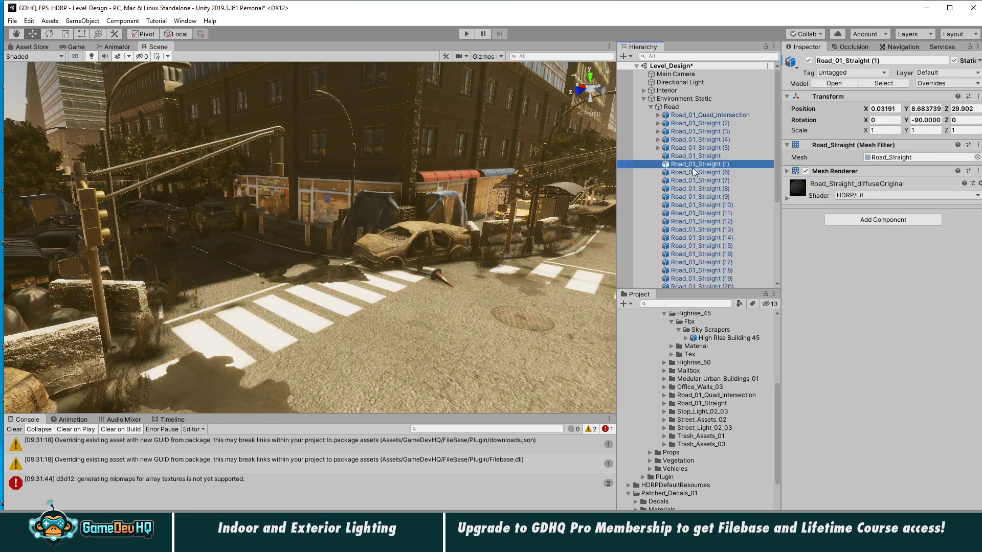
click(693, 173)
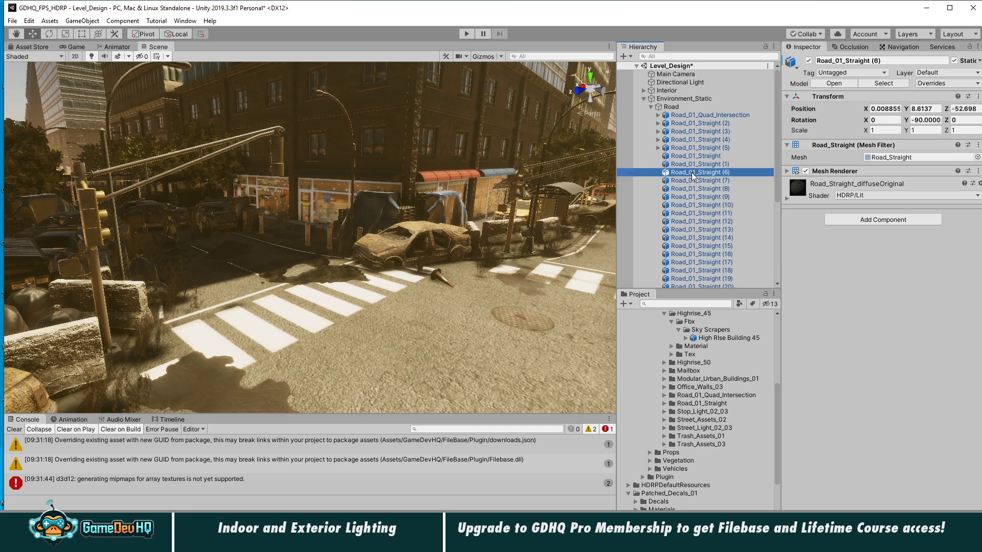
shift+click(710, 116)
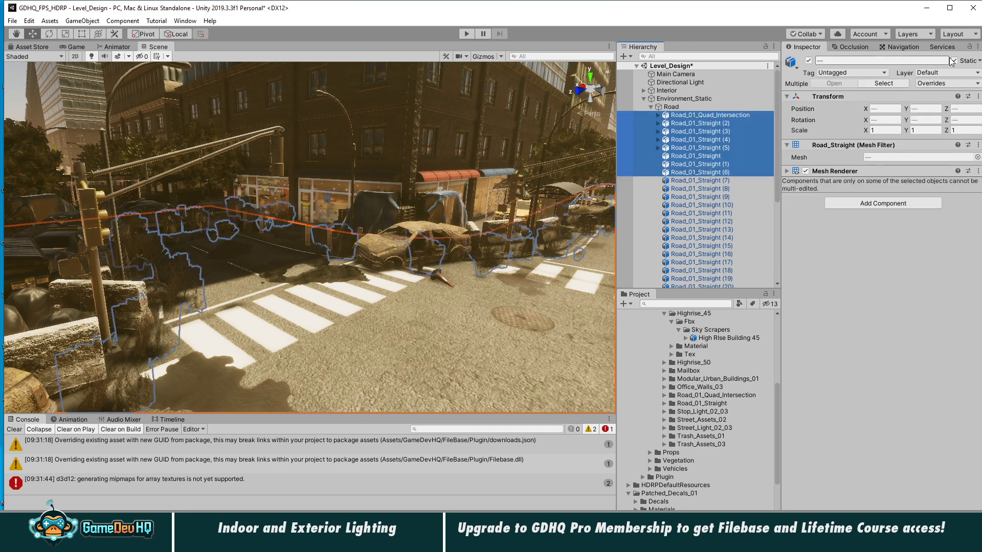
click(955, 61)
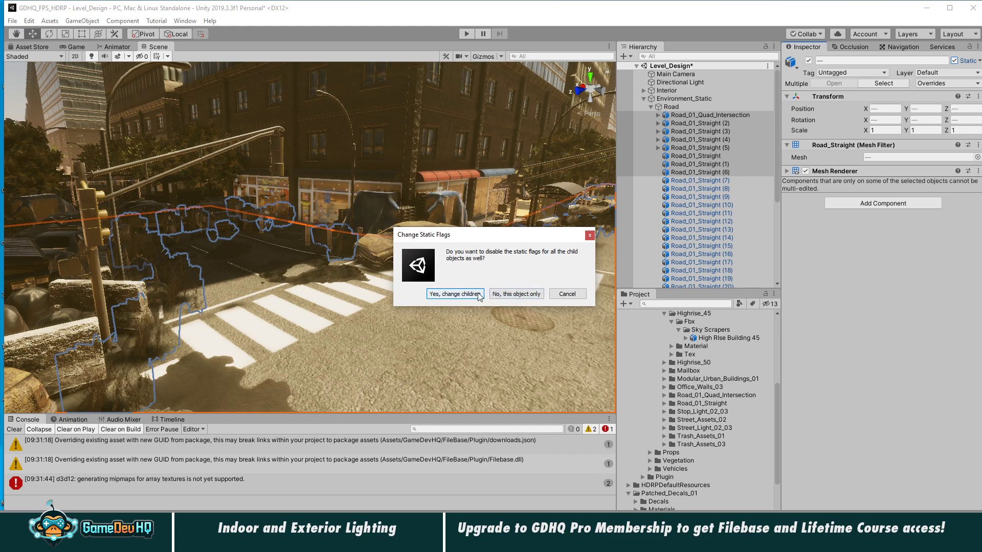
click(516, 294)
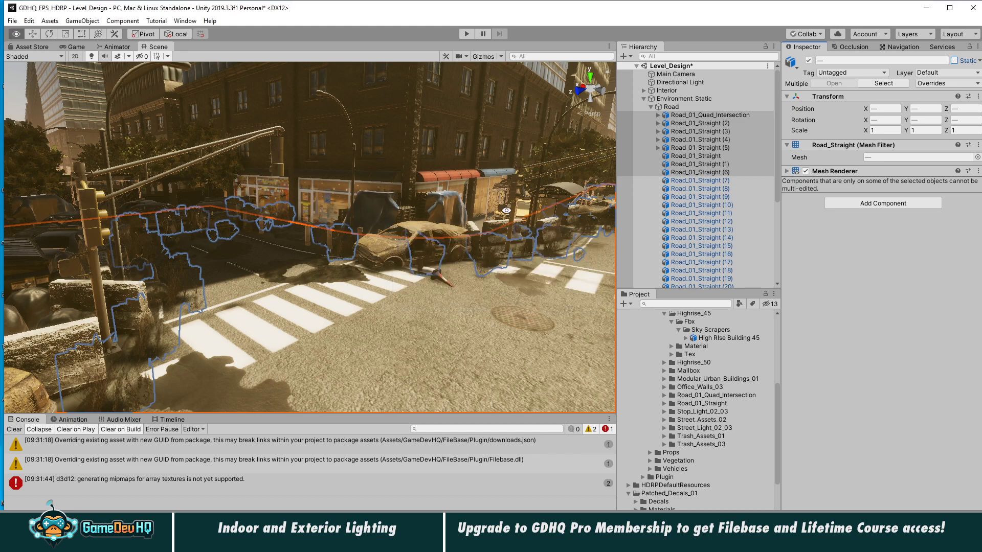
- Clear the console messages and select the Main Camera in the scene hierarchy
middle_drag(490, 226, 457, 204)
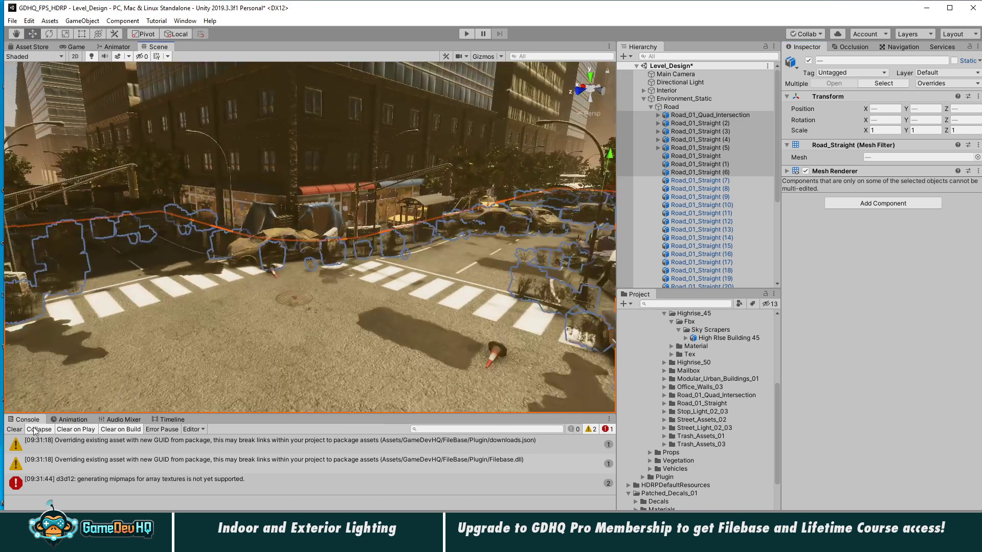
click(15, 430)
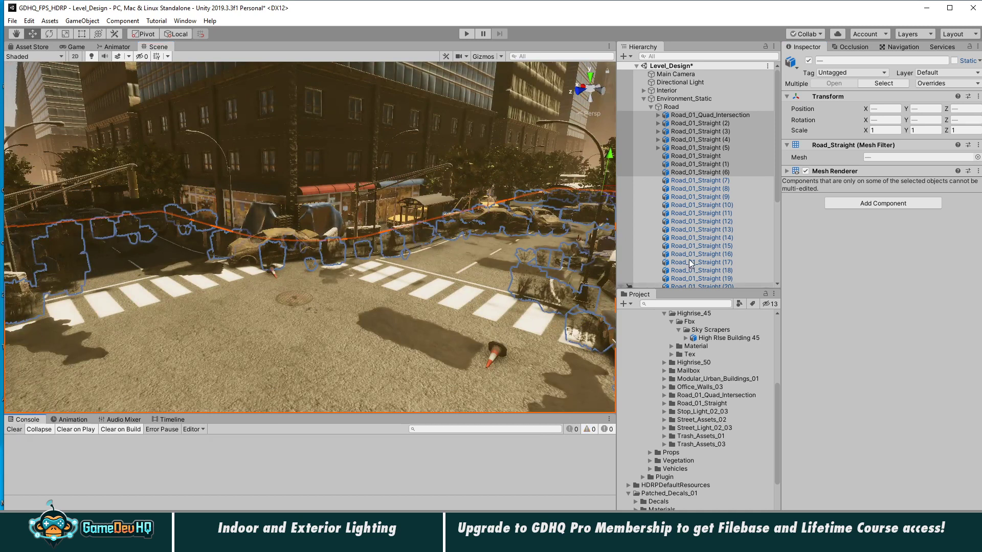
click(644, 99)
click(644, 99)
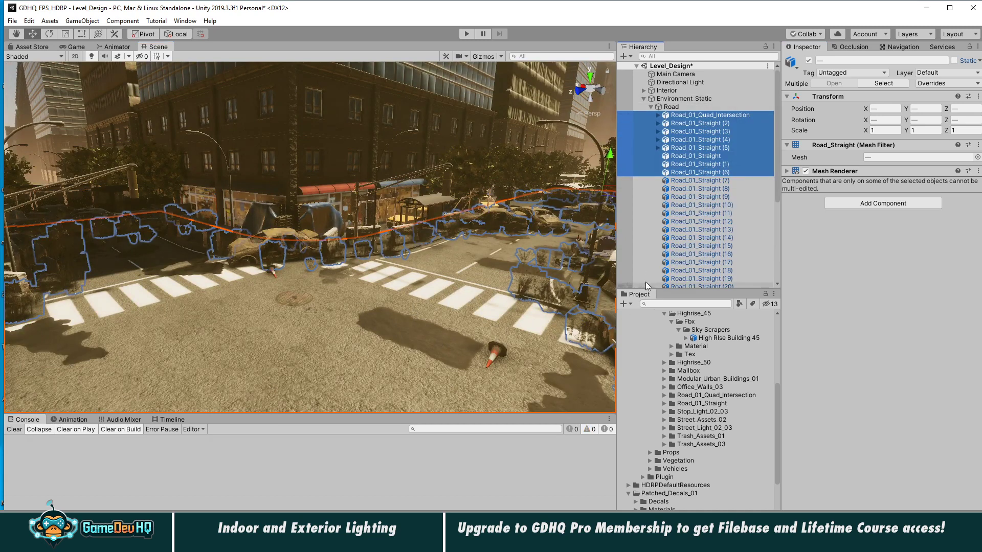
click(692, 96)
click(692, 91)
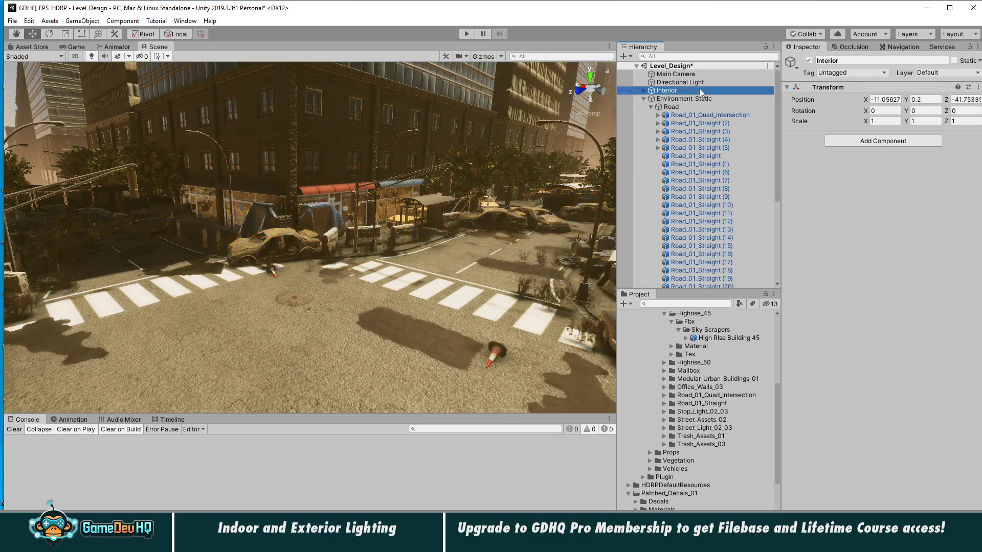
click(675, 74)
- Examine the lighting around the crosswalk intersection, the bus shelter and the shaded street with barricades and wrecked cars
right_drag(389, 281, 393, 284)
scroll(327, 298, down, 10)
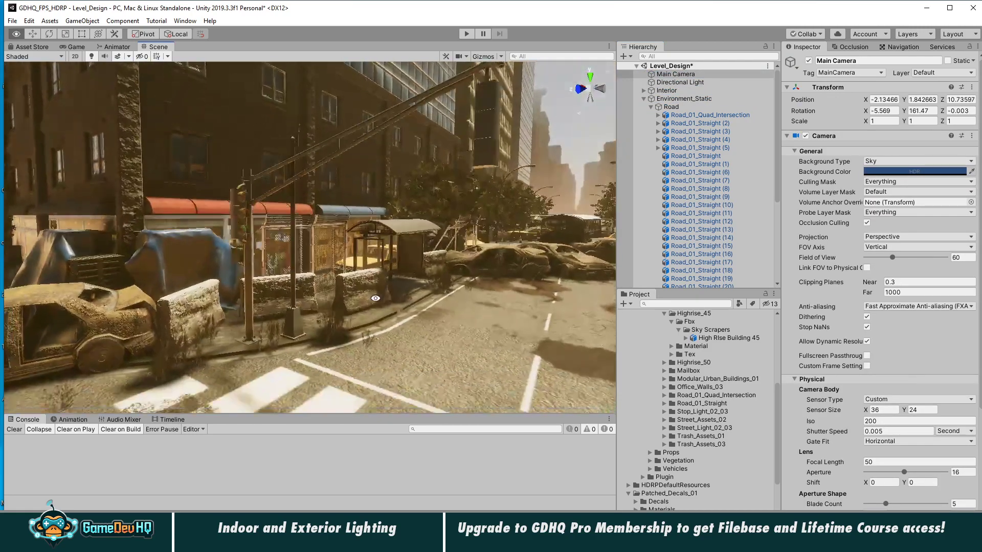
right_drag(327, 298, 312, 309)
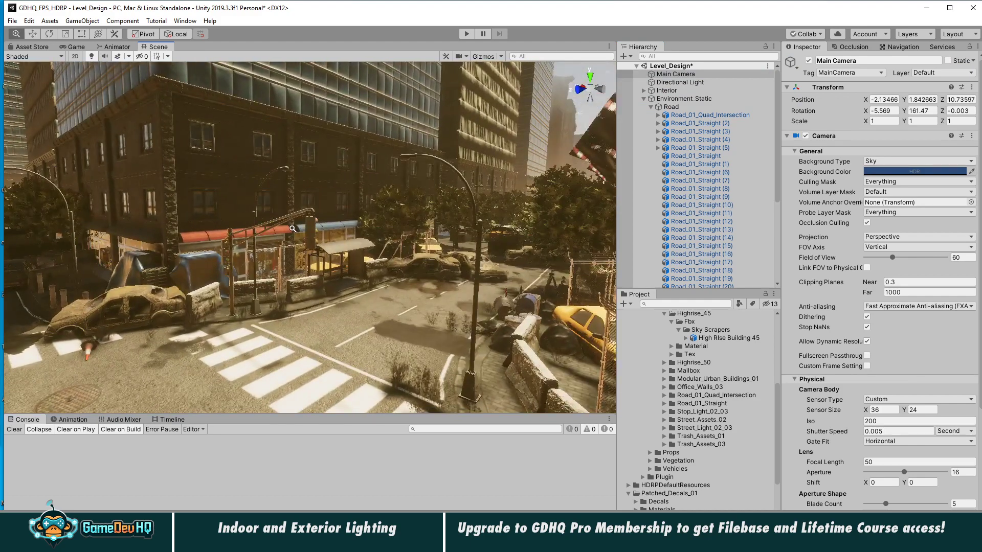
scroll(327, 229, down, 3)
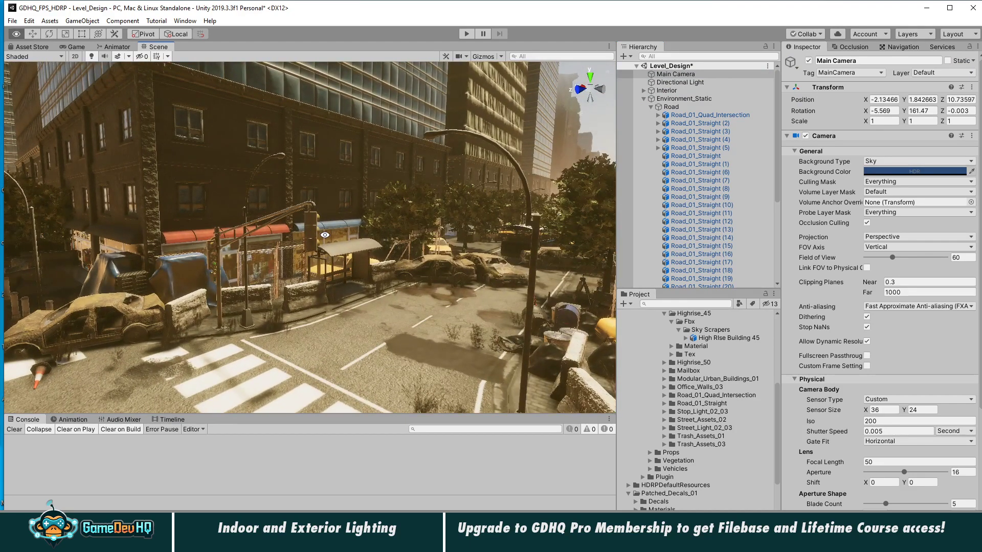
key(w)
right_drag(312, 233, 298, 251)
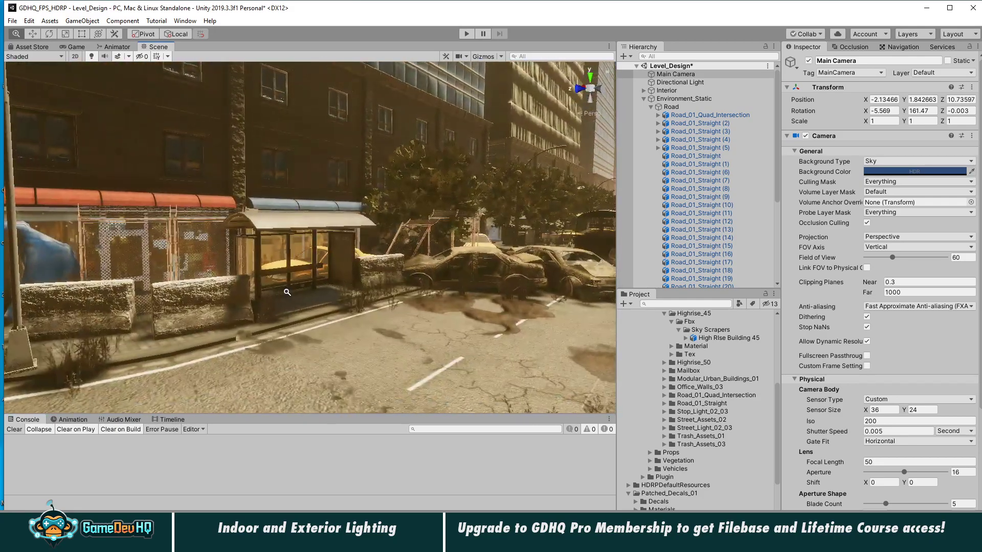
middle_drag(272, 290, 388, 288)
alt+right_drag(187, 320, 362, 256)
alt+right_drag(278, 263, 309, 266)
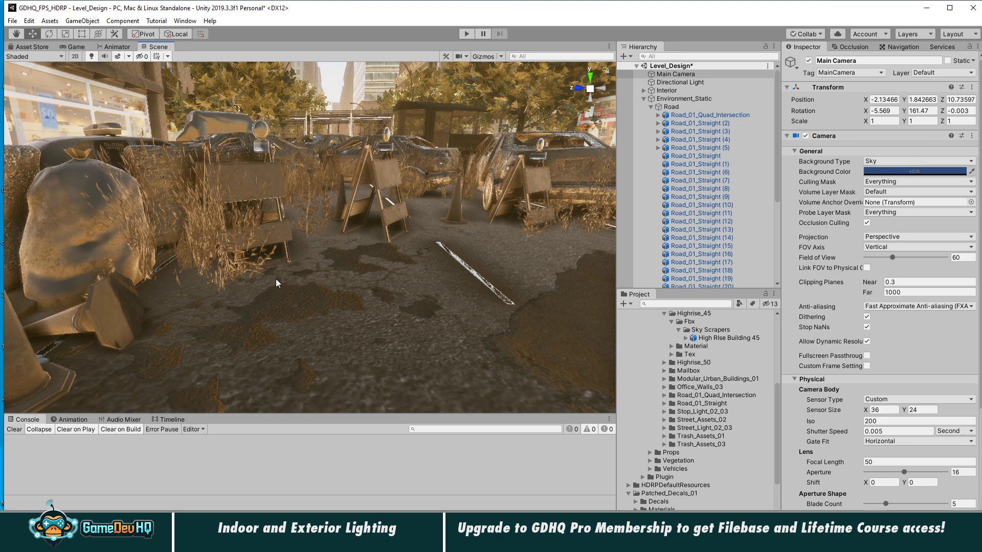
scroll(276, 283, down, 10)
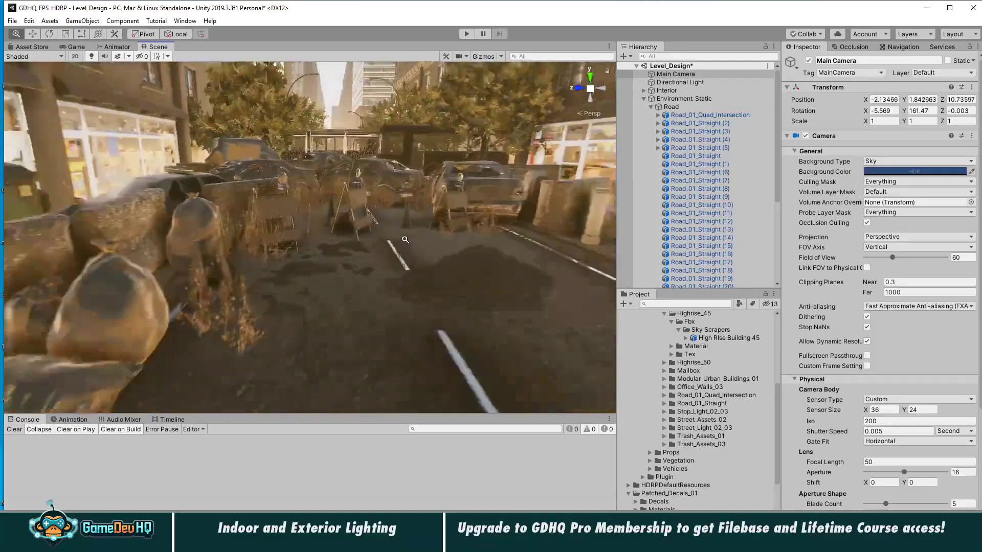
mouse_move(406, 240)
alt+right_down()
mouse_move(460, 240)
mouse_move(388, 248)
alt+right_up()
alt+drag(423, 239, 304, 247)
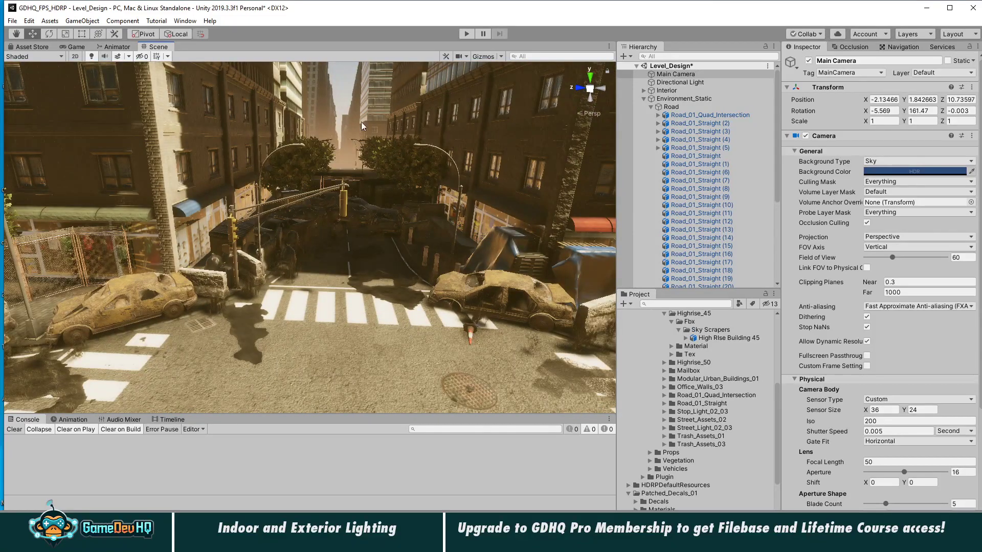
alt+drag(362, 126, 300, 256)
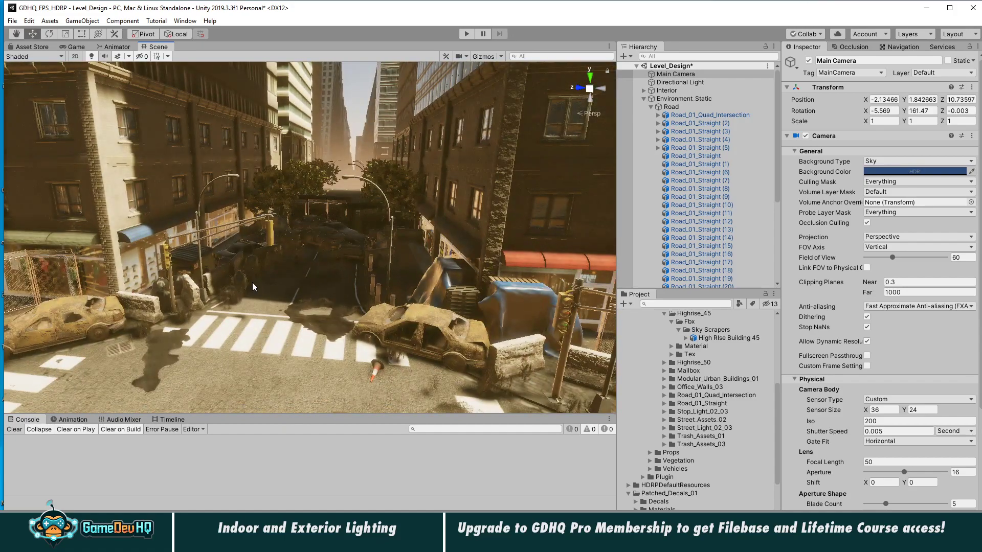
alt+scroll(441, 297, up, 8)
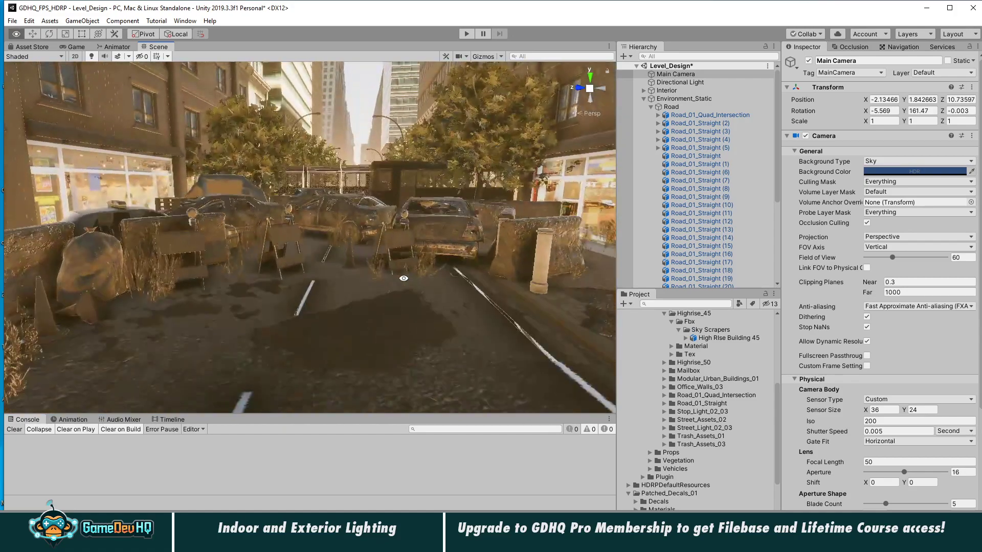
alt+scroll(404, 279, up, 4)
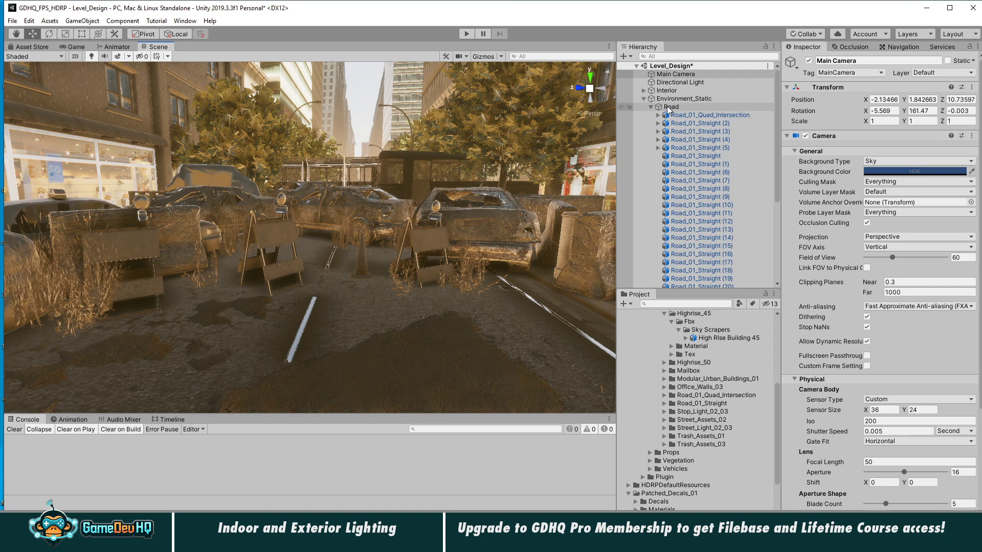
- Enable the Static flag on Road_01_Quad_Intersection, the straight road pieces through Road_01_Straight (7), and Road_01_Straight (19), leaving their children out
click(683, 115)
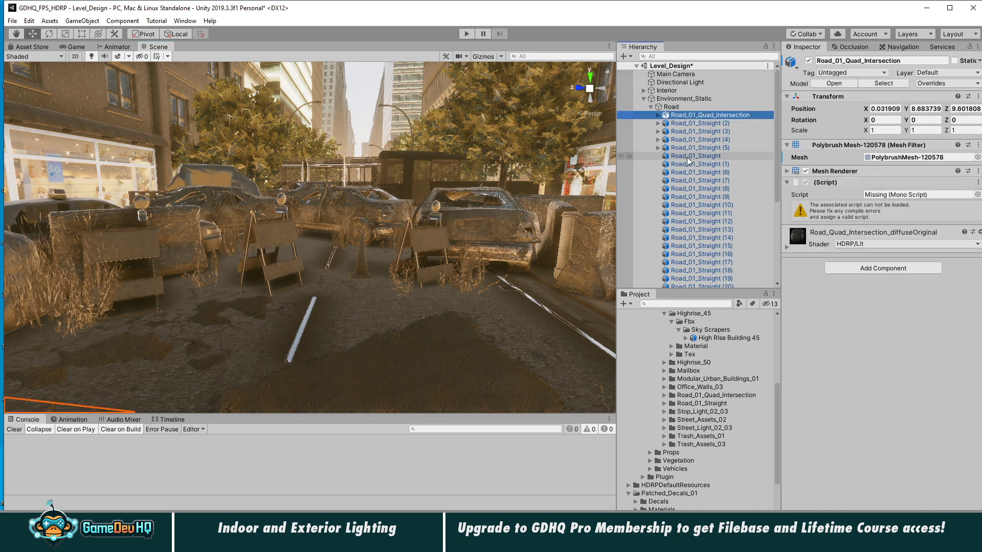
click(689, 170)
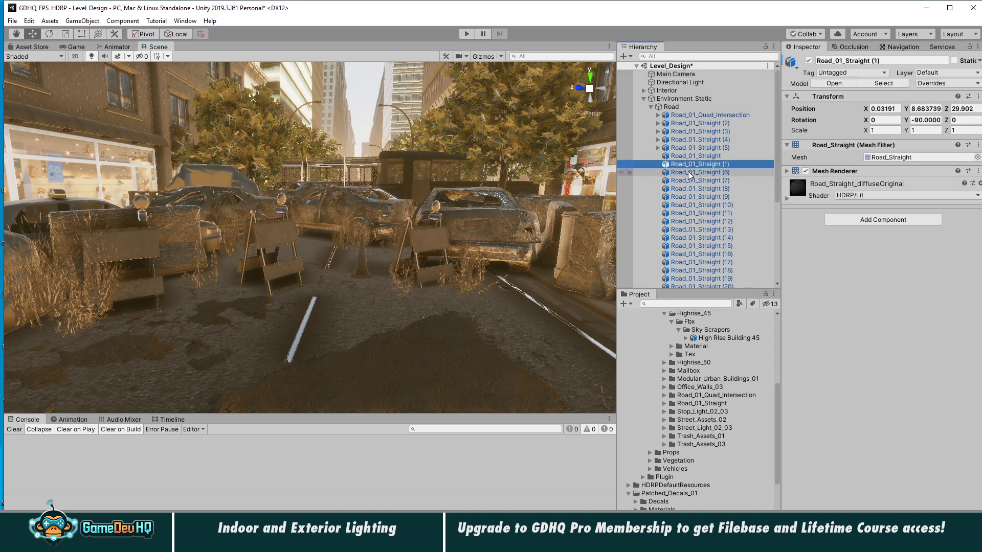
shift+click(679, 115)
right_drag(437, 180, 390, 270)
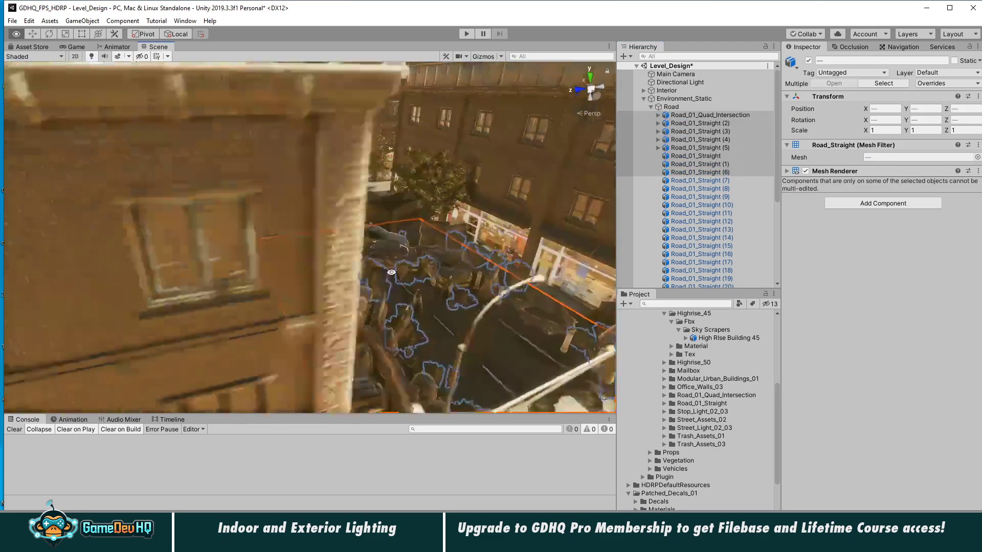
middle_drag(390, 270, 349, 239)
shift+click(227, 188)
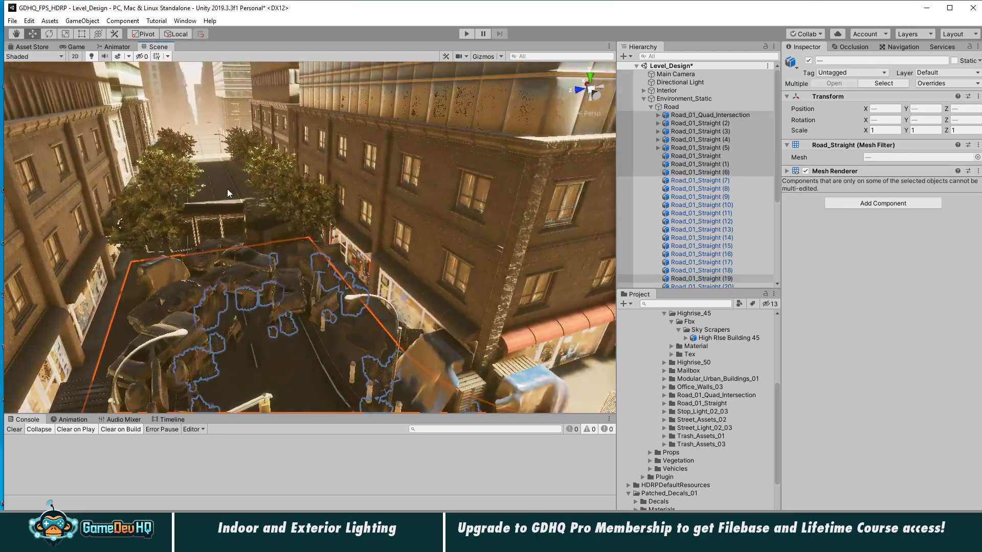
shift+click(249, 207)
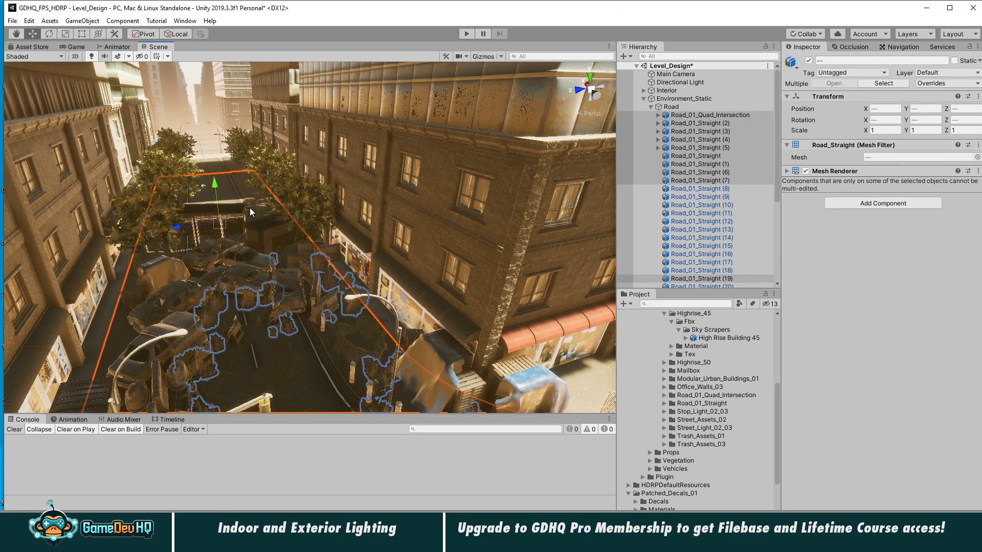
middle_drag(250, 208, 218, 200)
alt+drag(218, 200, 327, 204)
middle_drag(328, 205, 88, 169)
alt+drag(401, 222, 307, 200)
middle_drag(307, 199, 495, 243)
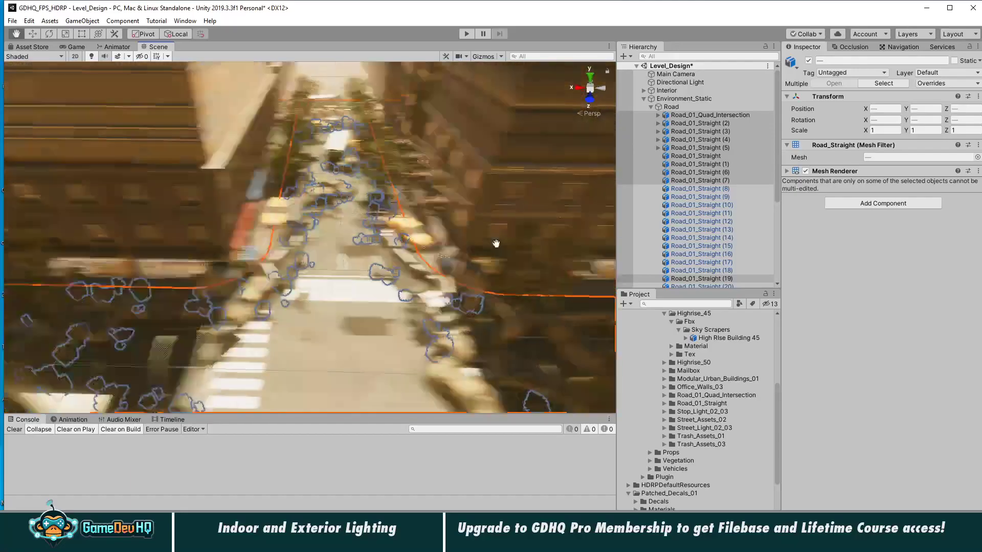
alt+drag(496, 244, 297, 220)
middle_drag(296, 220, 461, 226)
alt+drag(460, 225, 389, 205)
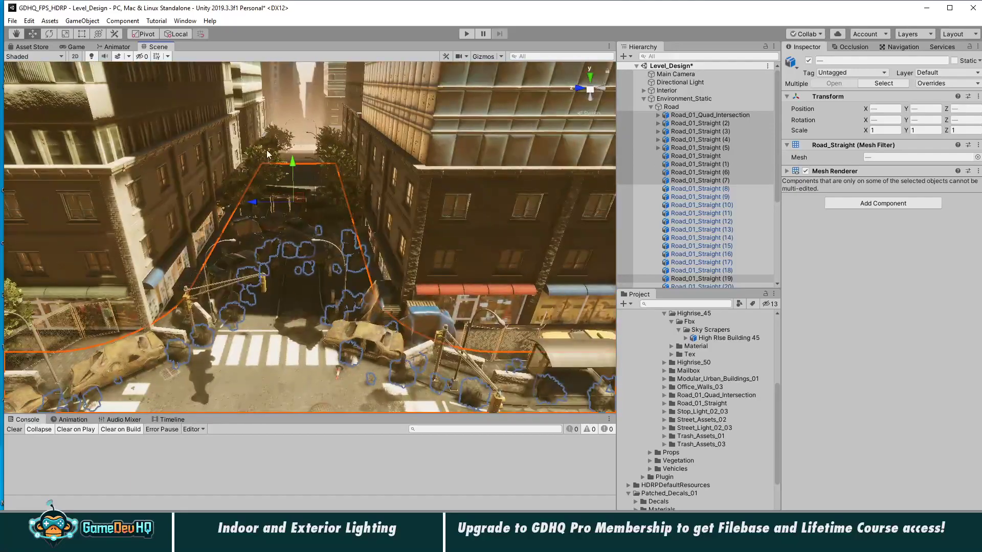
alt+drag(116, 73, 397, 99)
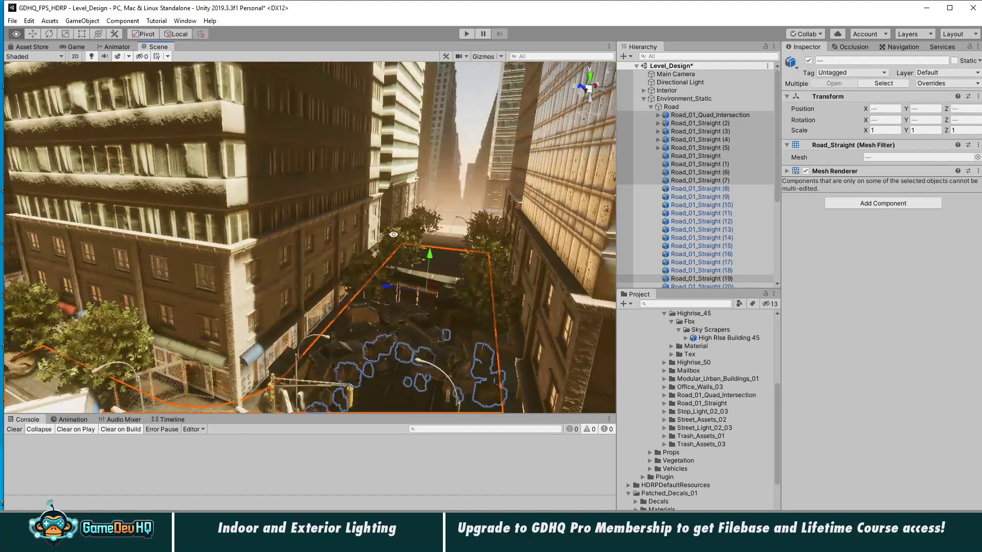
alt+drag(393, 234, 301, 313)
scroll(434, 314, up, 5)
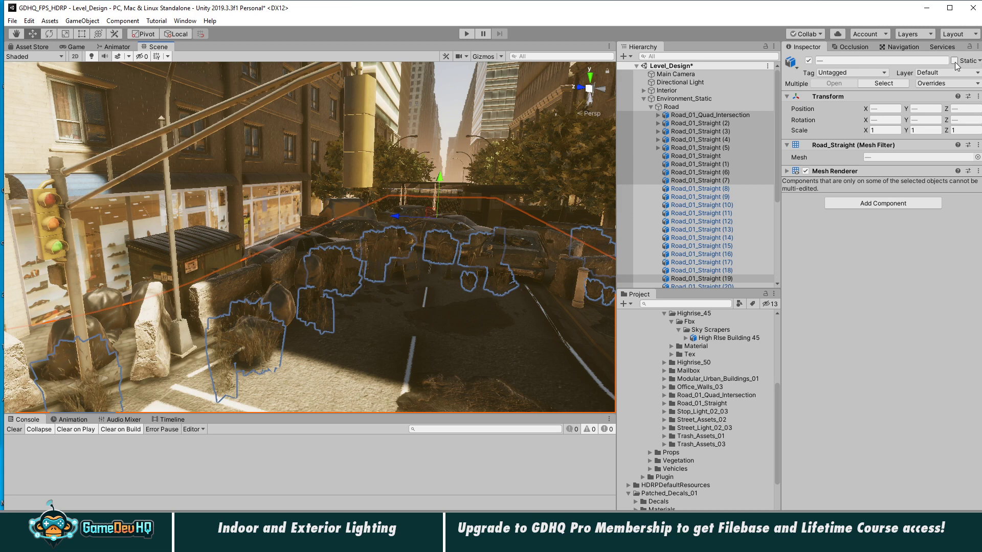
click(955, 61)
click(514, 295)
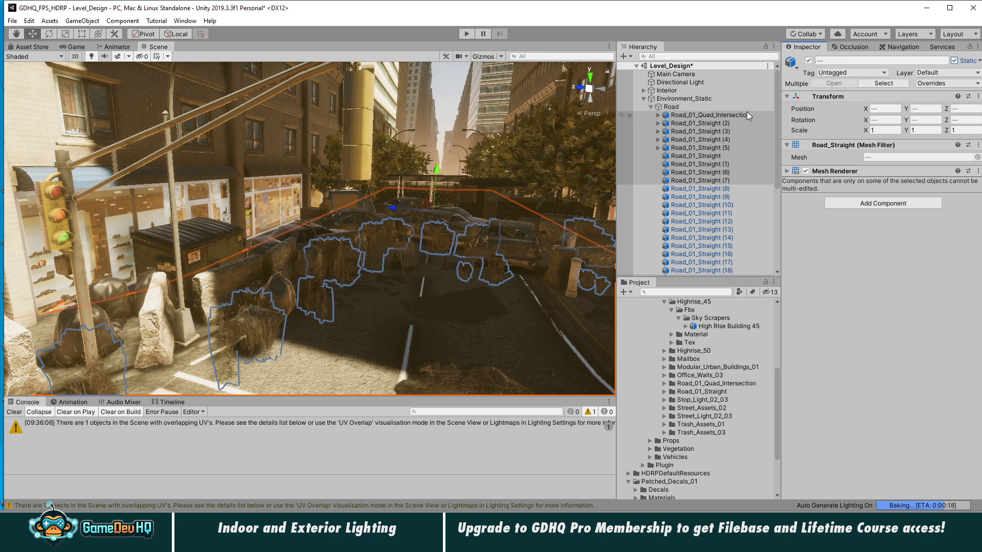
- Collapse the Environment_Static group and reactivate the Light Probe Group object, checking the barricades and wrecked car at the intersection
click(644, 98)
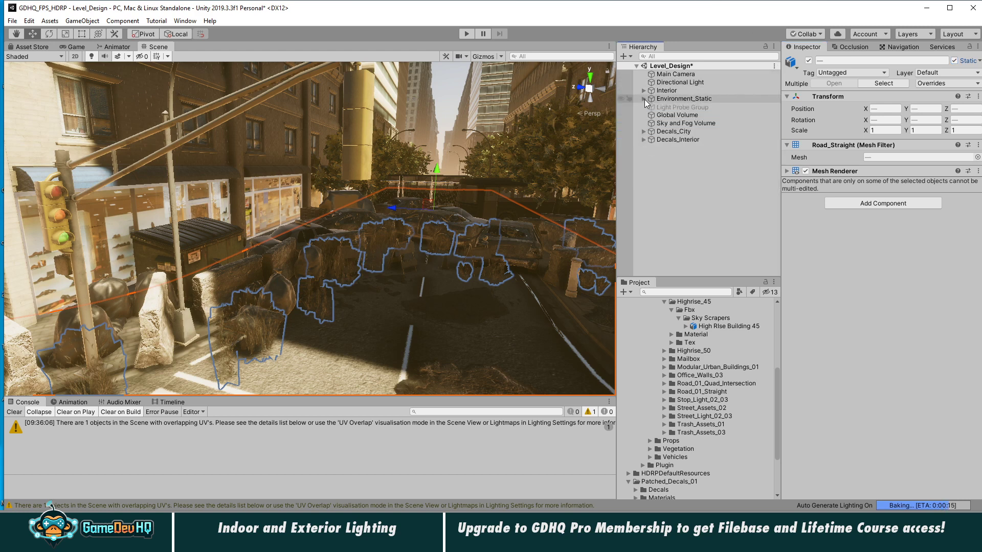
click(675, 108)
right_drag(464, 201, 515, 205)
right_drag(355, 250, 495, 63)
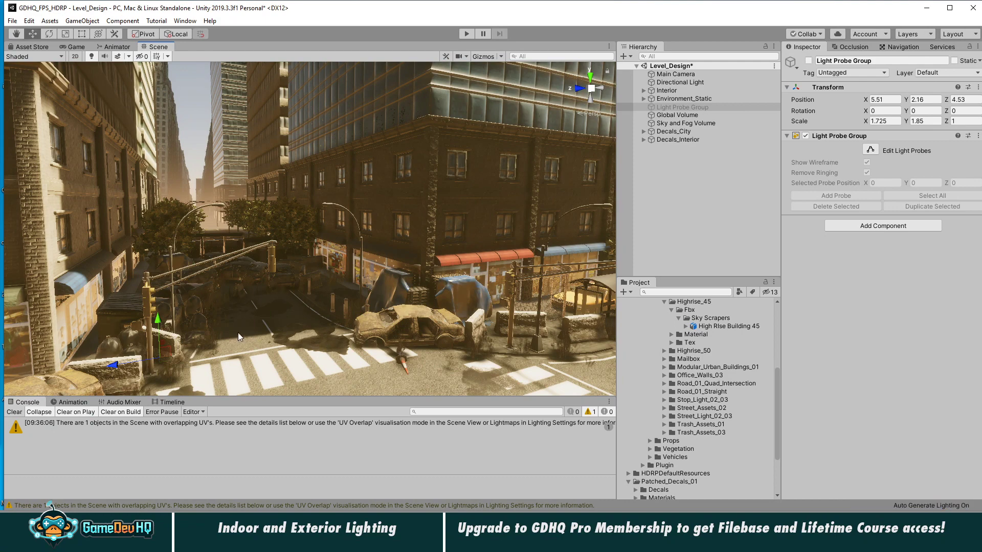
right_drag(307, 312, 310, 332)
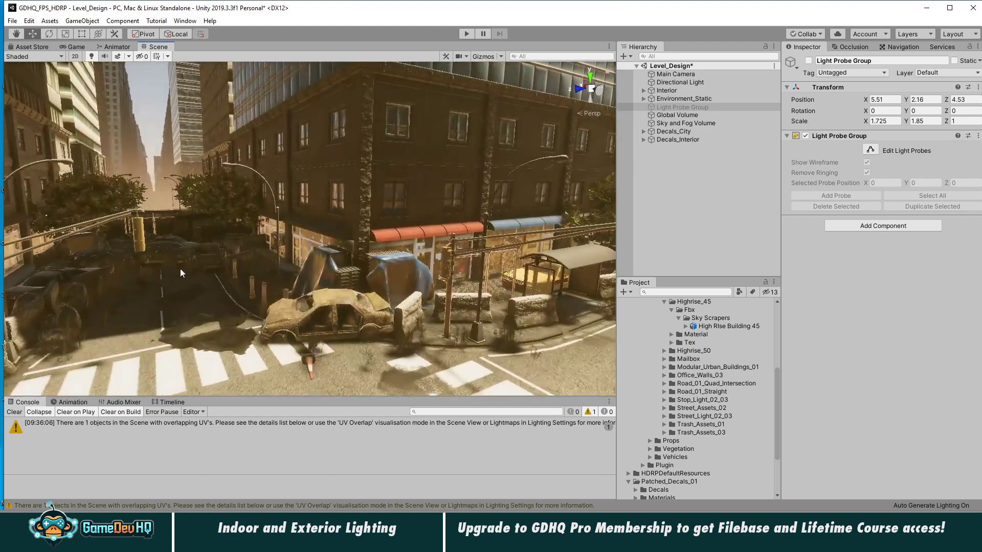
click(808, 60)
right_drag(503, 145, 188, 286)
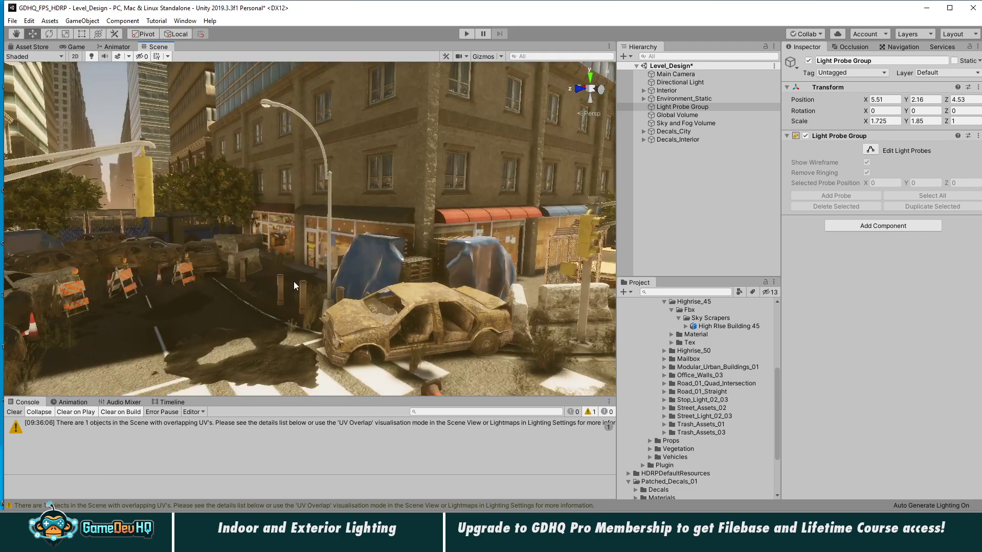
- Turn on the scene gizmos to display the Light Probe Group's wireframe over the city streets
right_drag(296, 285, 484, 30)
click(501, 56)
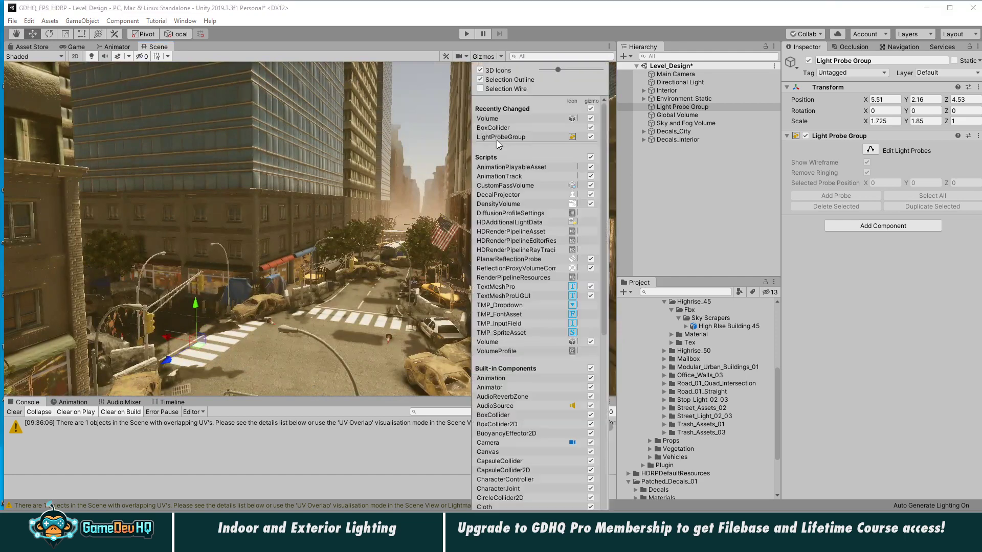
scroll(517, 414, down, 10)
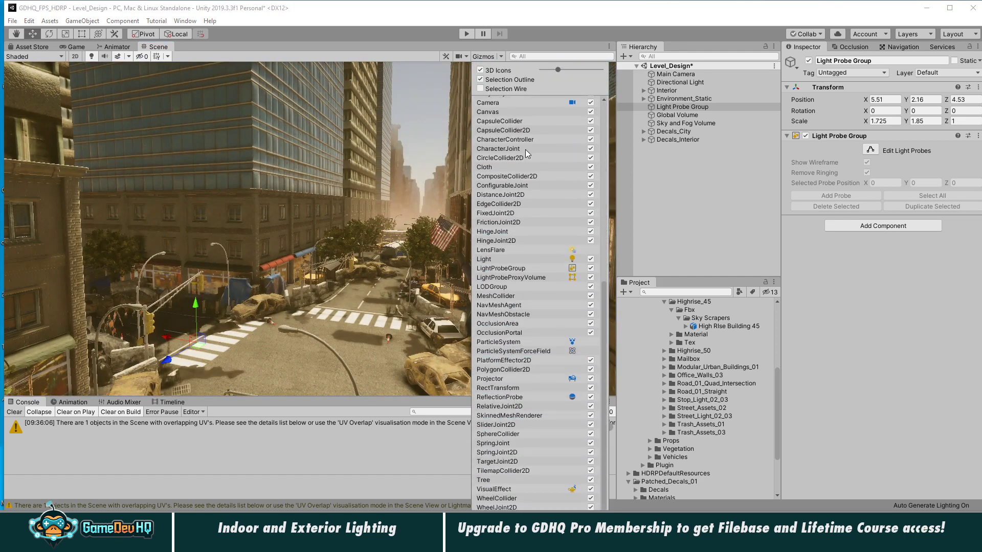
click(544, 38)
click(486, 56)
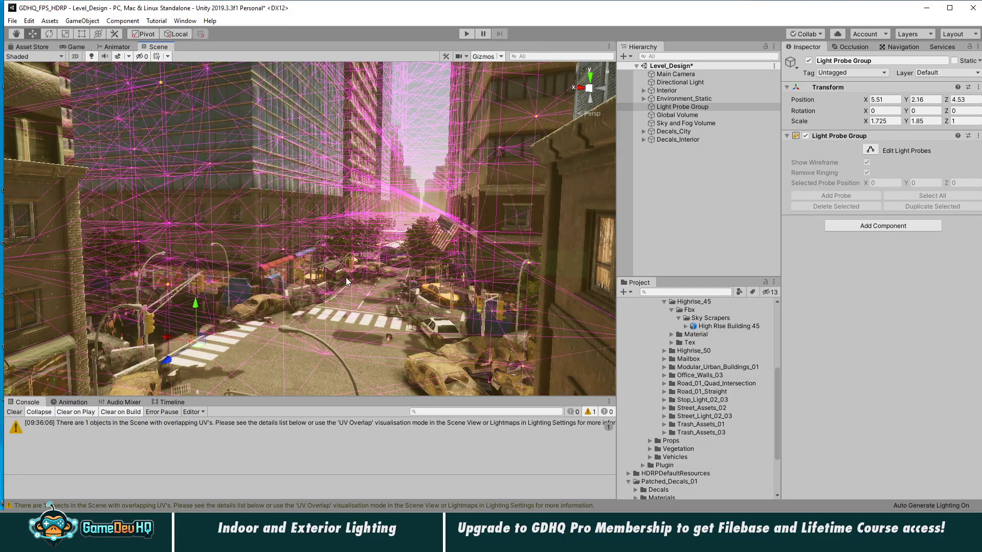
- Examine the Light Probe Group's coverage of the streets from the left side, from the top and in perspective
alt+drag(345, 277, 401, 186)
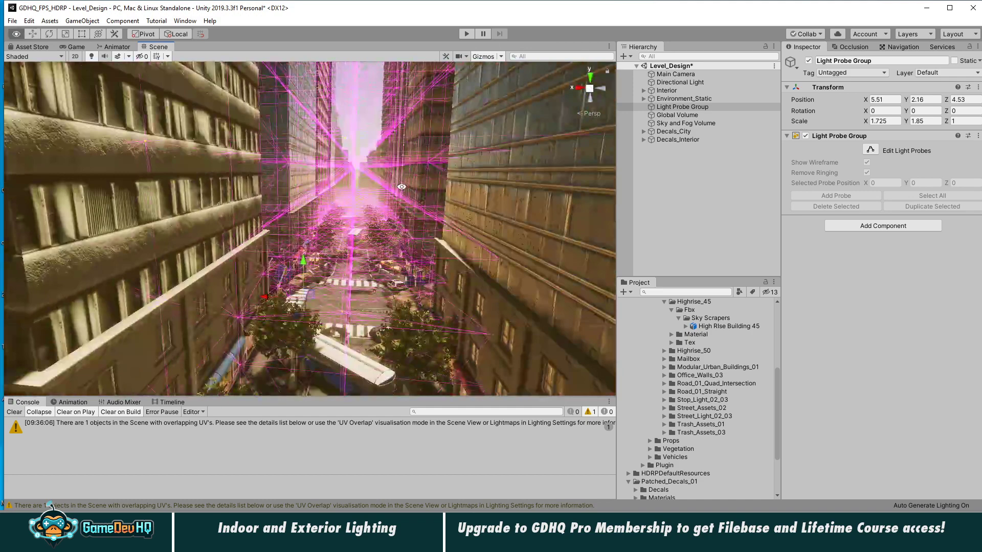
click(598, 88)
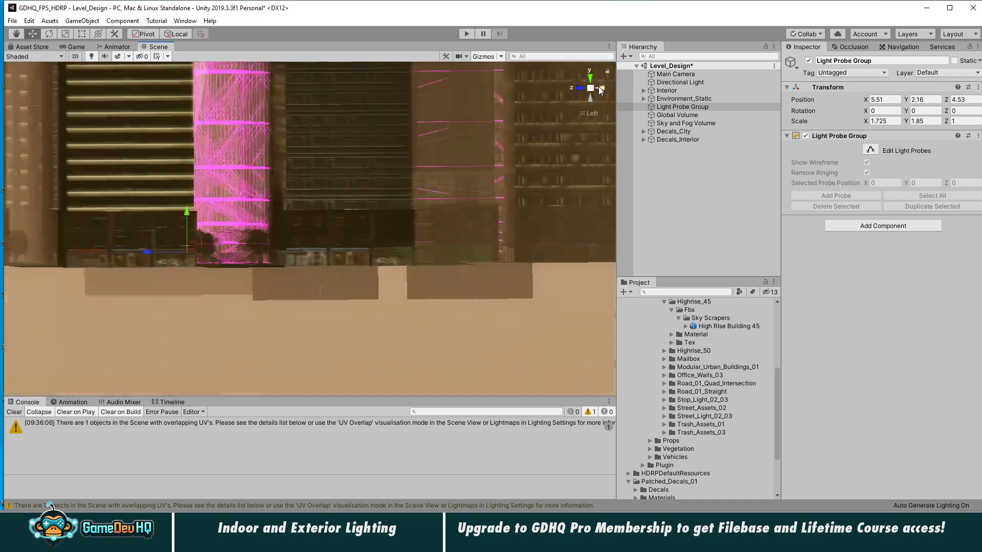
alt+drag(336, 194, 358, 291)
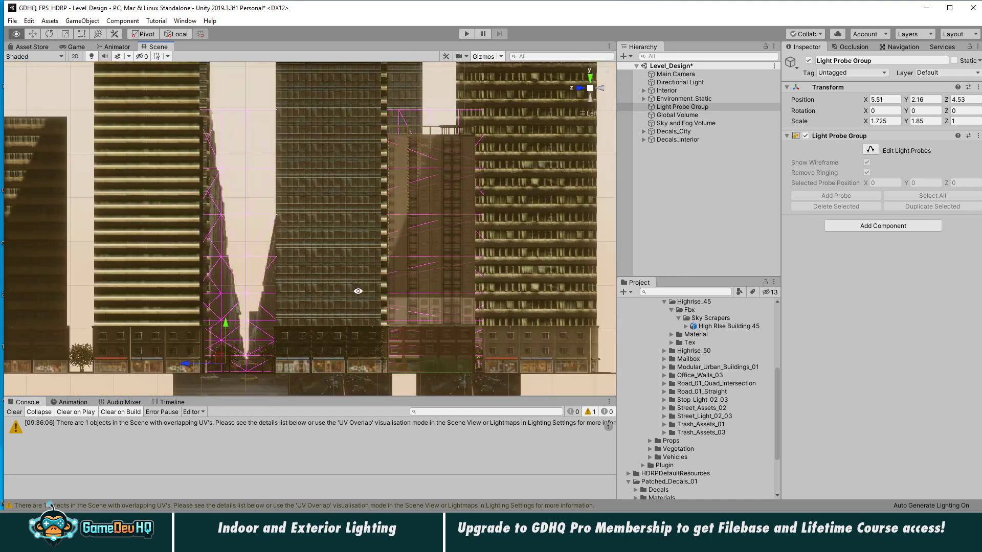
scroll(358, 291, down, 4)
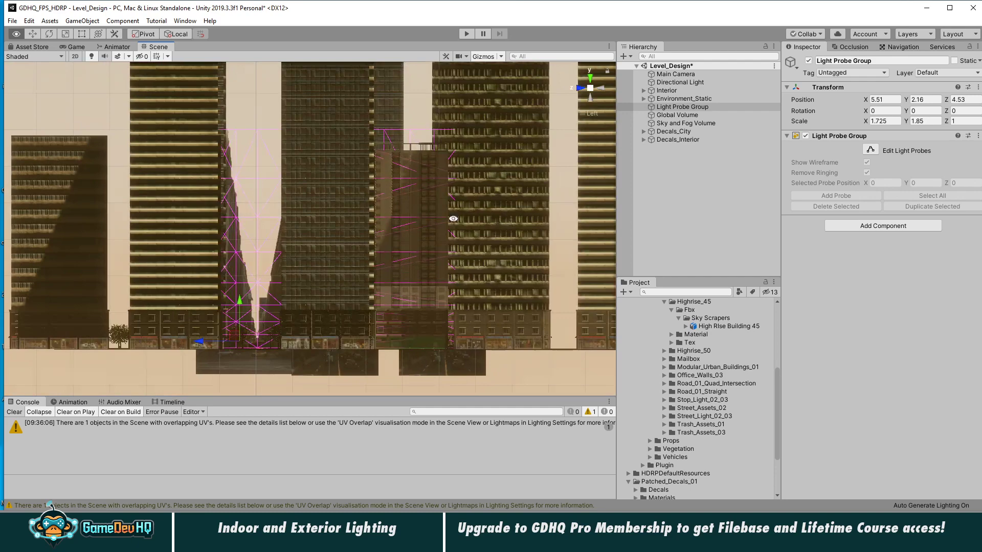
click(590, 78)
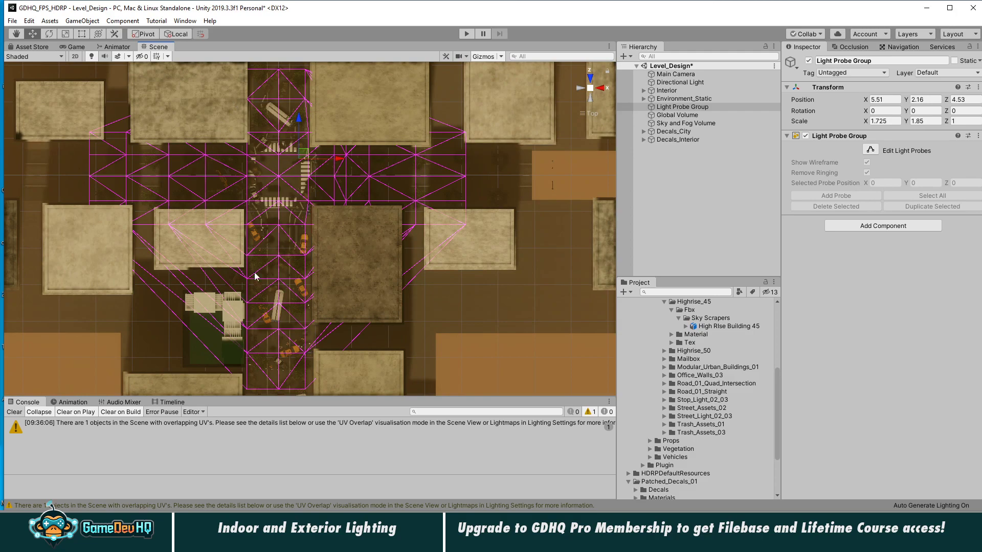
click(590, 88)
scroll(200, 231, up, 2)
alt+right_drag(201, 232, 726, 232)
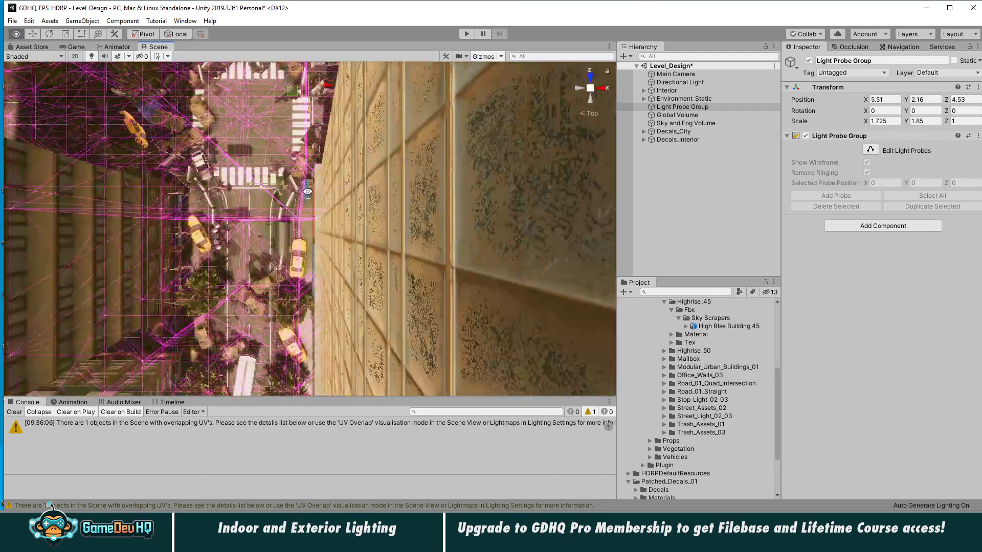
alt+drag(281, 194, 410, 386)
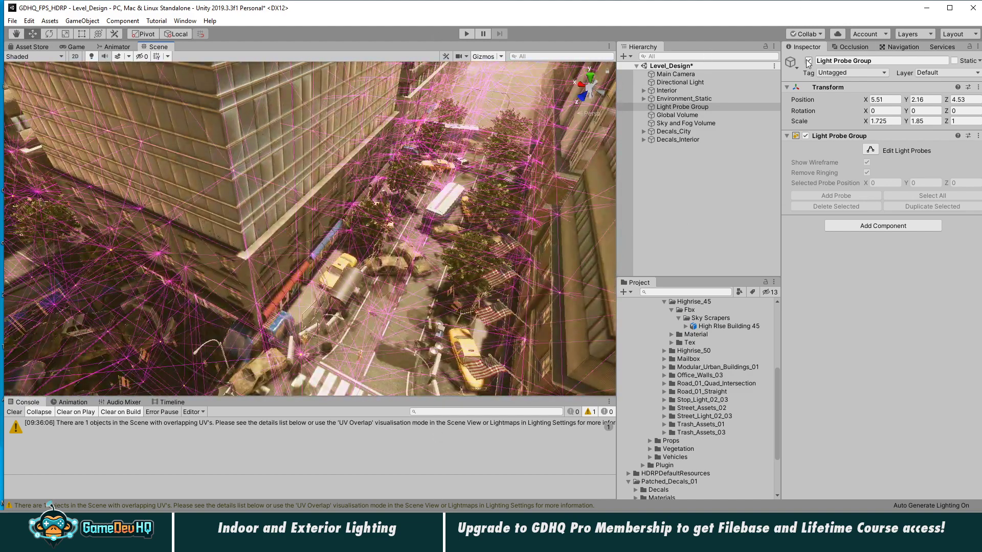
- Hide the scene gizmos, clear the selection and inspect the crosswalk intersection and the shaded street with barricades
click(481, 55)
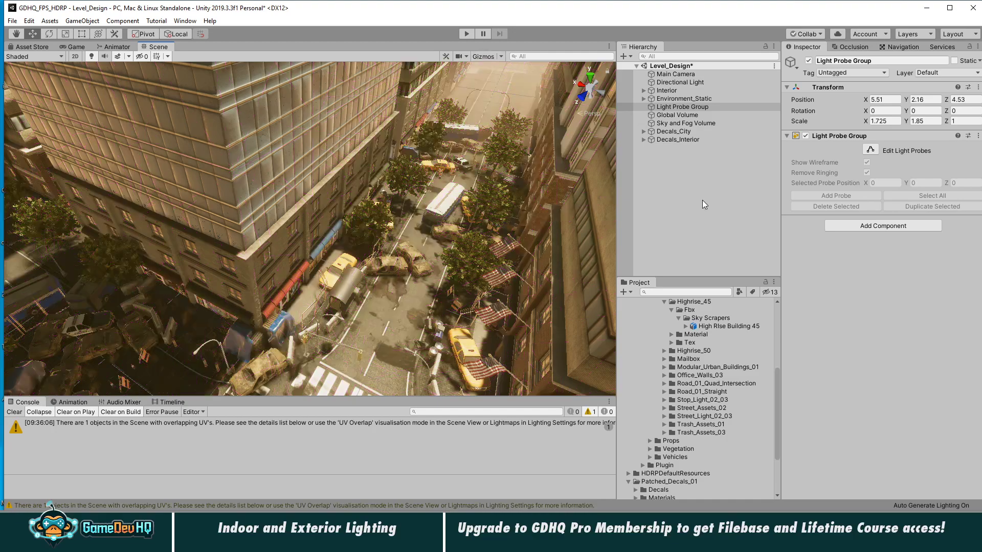
click(702, 200)
alt+drag(337, 267, 386, 440)
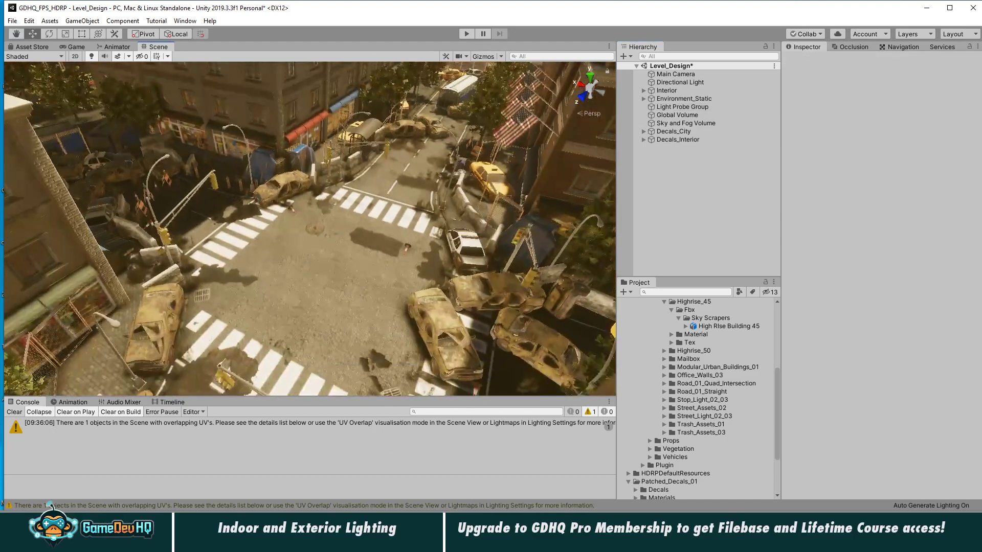
alt+scroll(286, 234, up, 5)
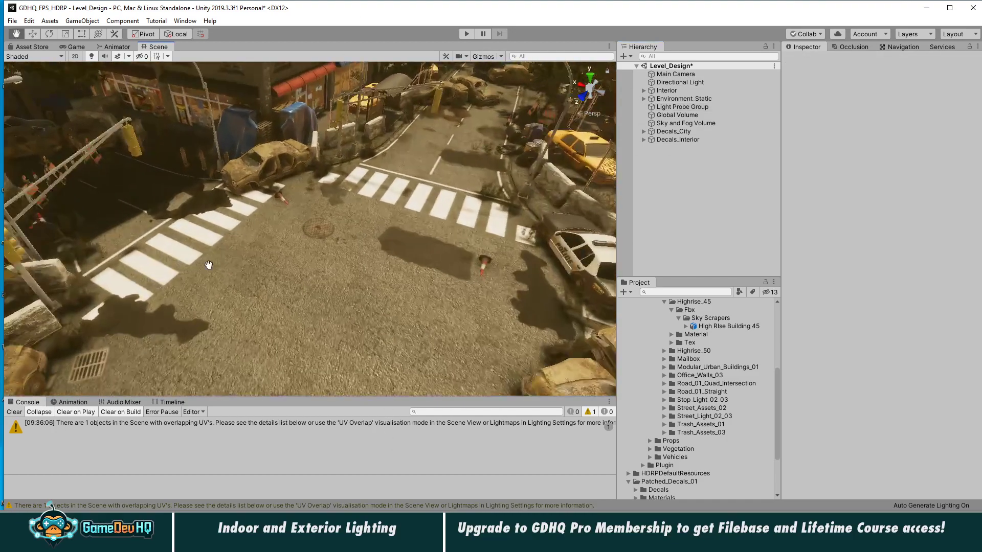
alt+scroll(209, 264, up, 4)
alt+drag(414, 281, 455, 288)
alt+drag(241, 216, 5, 261)
alt+scroll(212, 238, down, 6)
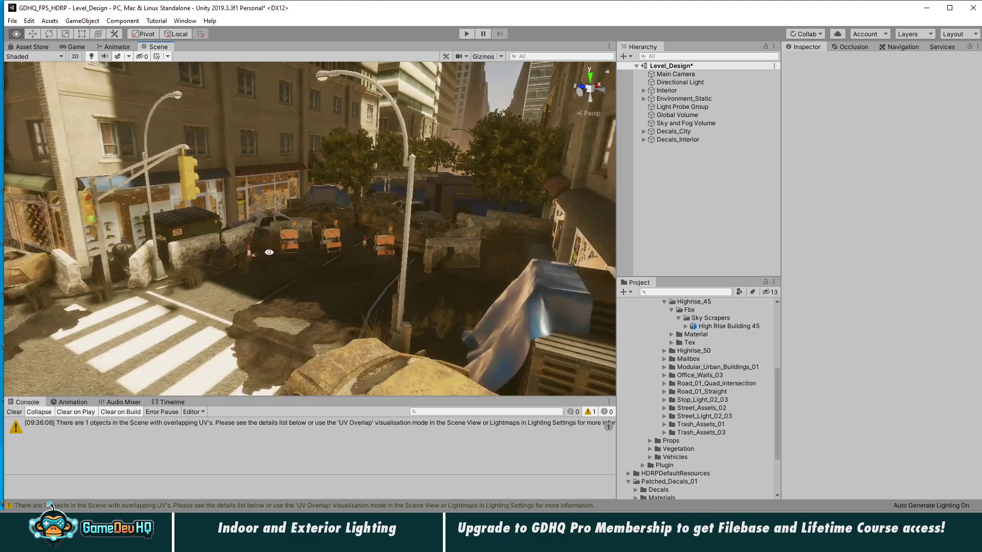
- Inspect the dumpster, a concrete barricade and Caution_Sign (12) in the shaded street, showing the scene gizmos again
click(212, 237)
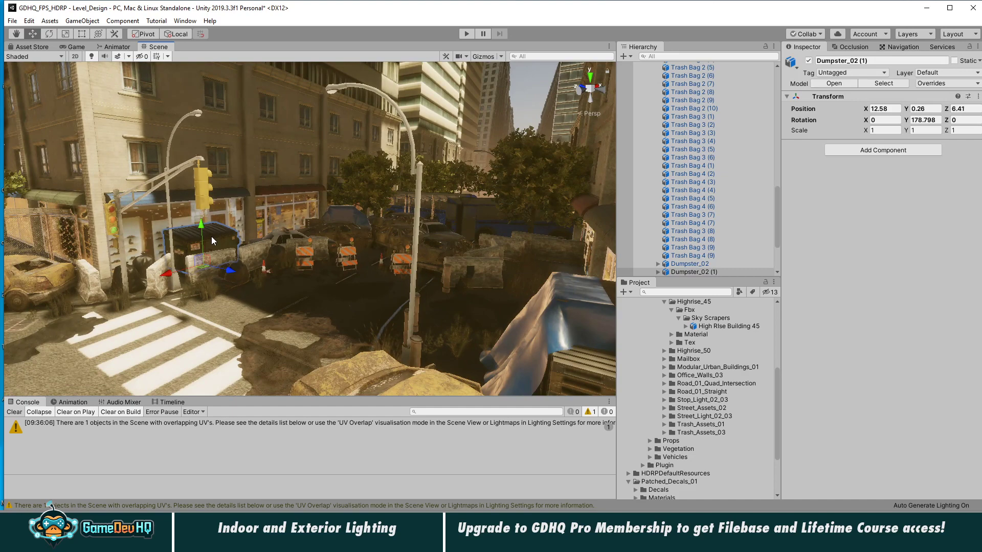
click(255, 250)
alt+right_drag(280, 243, 413, 199)
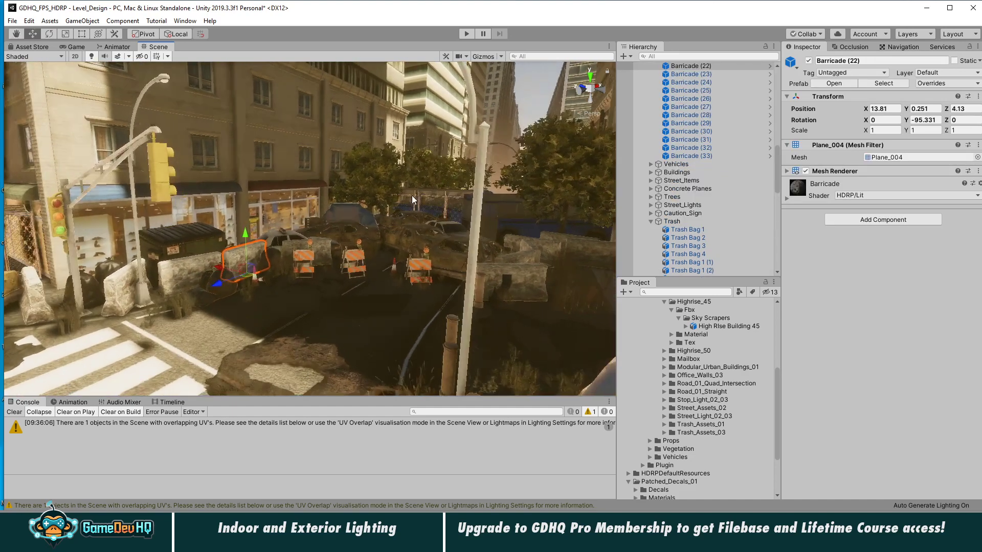
click(357, 256)
alt+right_drag(356, 257, 636, 3)
click(486, 56)
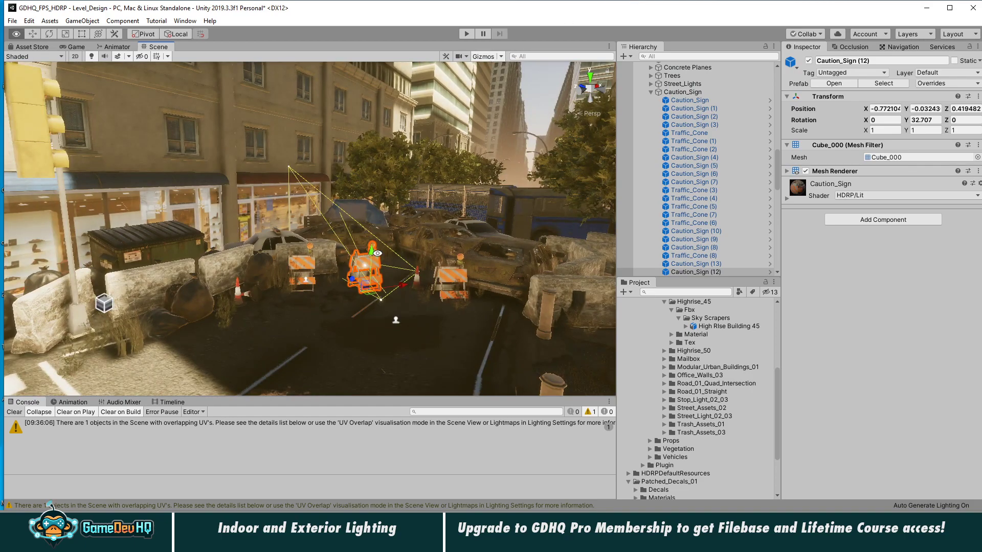
key(f)
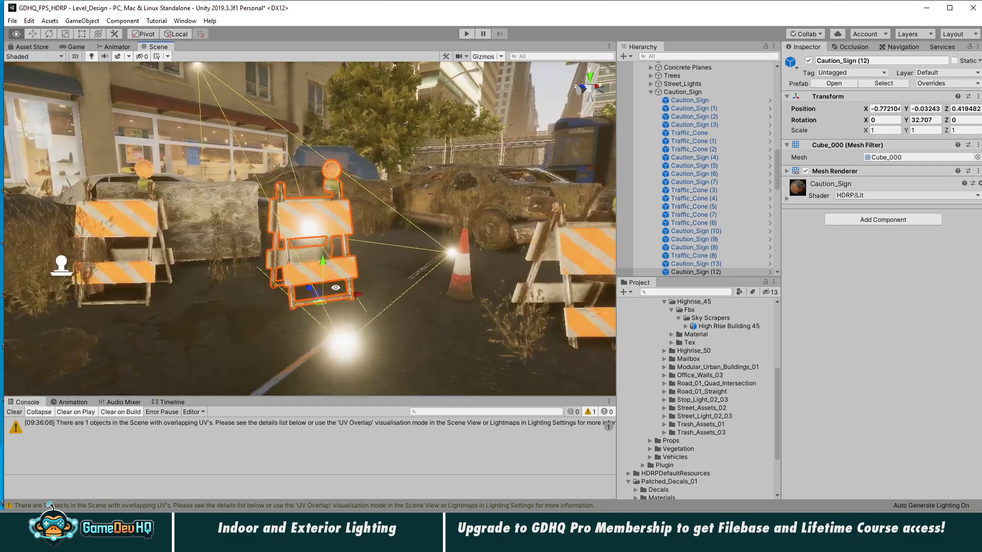
- Select Barricade (23) and examine the lighting on the crosswalk, the wrecked cars and the corner building's facade
alt+drag(364, 301, 162, 200)
click(171, 188)
alt+drag(266, 187, 302, 240)
alt+right_drag(301, 241, 225, 223)
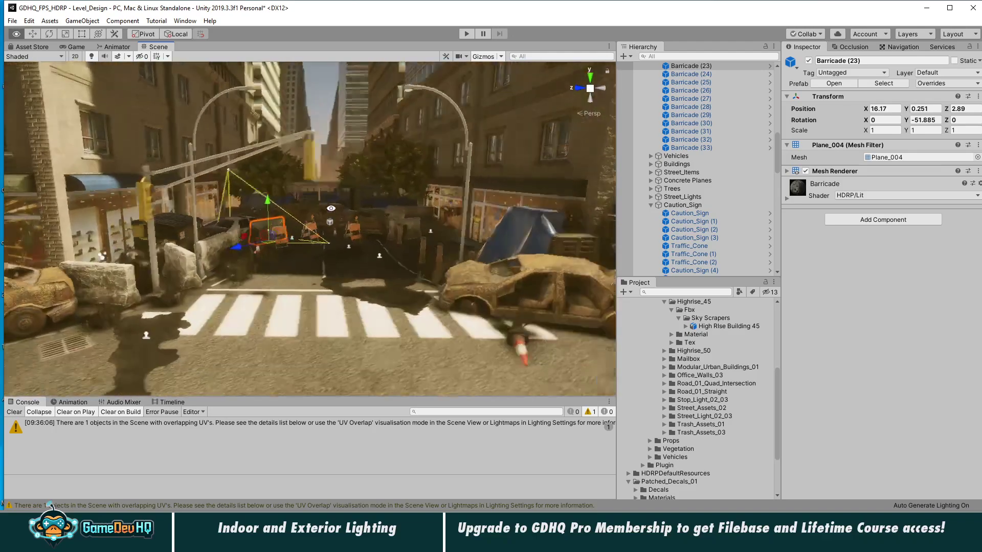
alt+drag(225, 223, 362, 222)
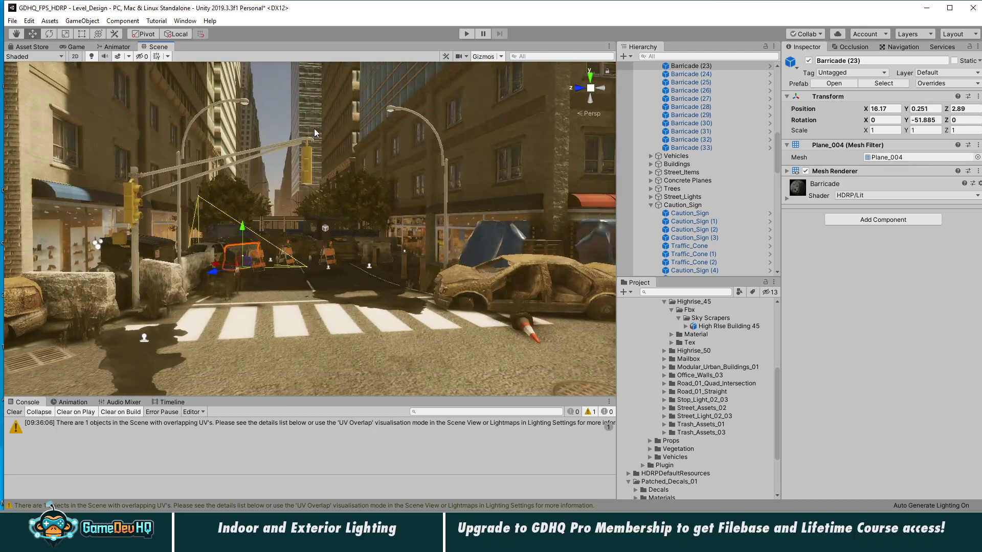
alt+drag(314, 128, 511, 170)
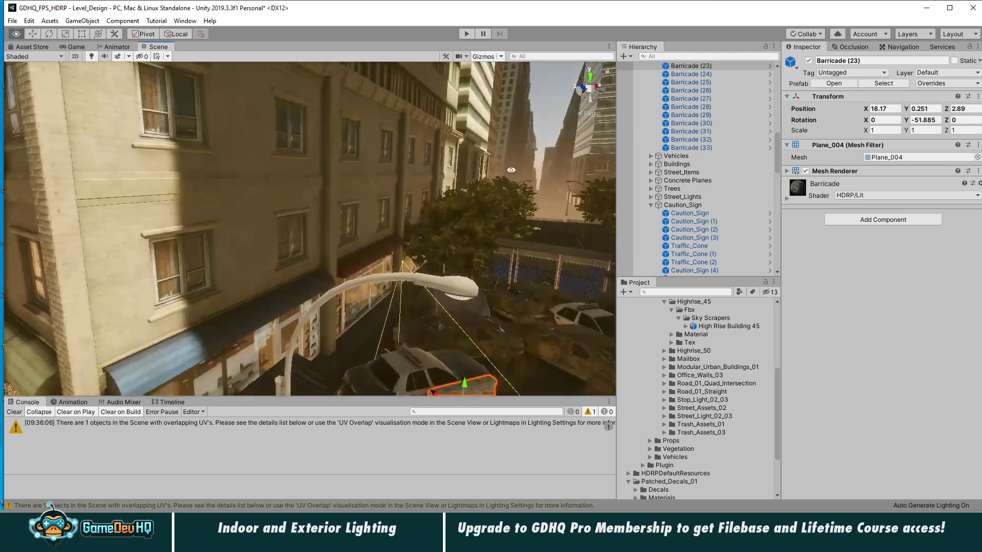
alt+drag(254, 327, 253, 285)
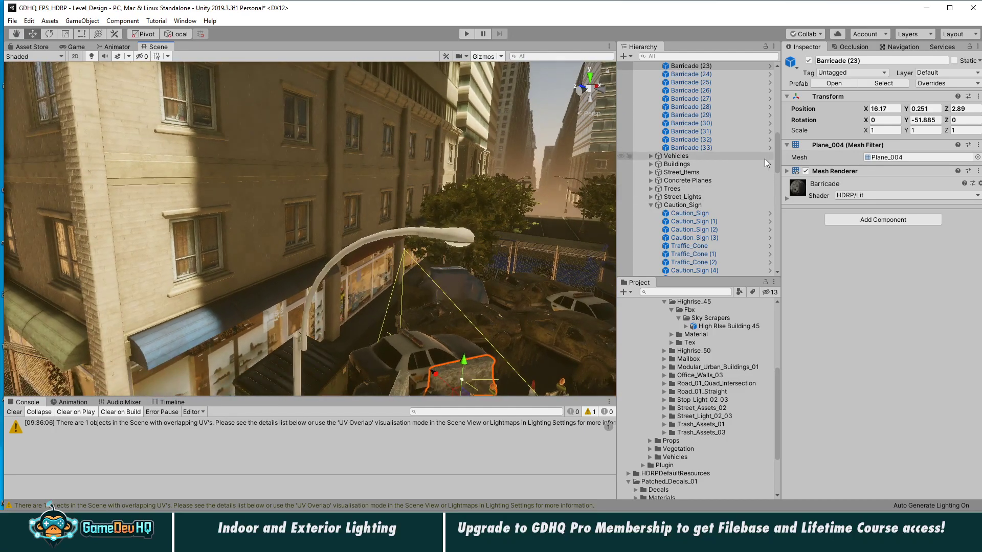
- Collapse the Environment_Static group and switch the Light Probe Group off and on to compare the shaded cars and street light
drag(777, 152, 777, 72)
click(644, 98)
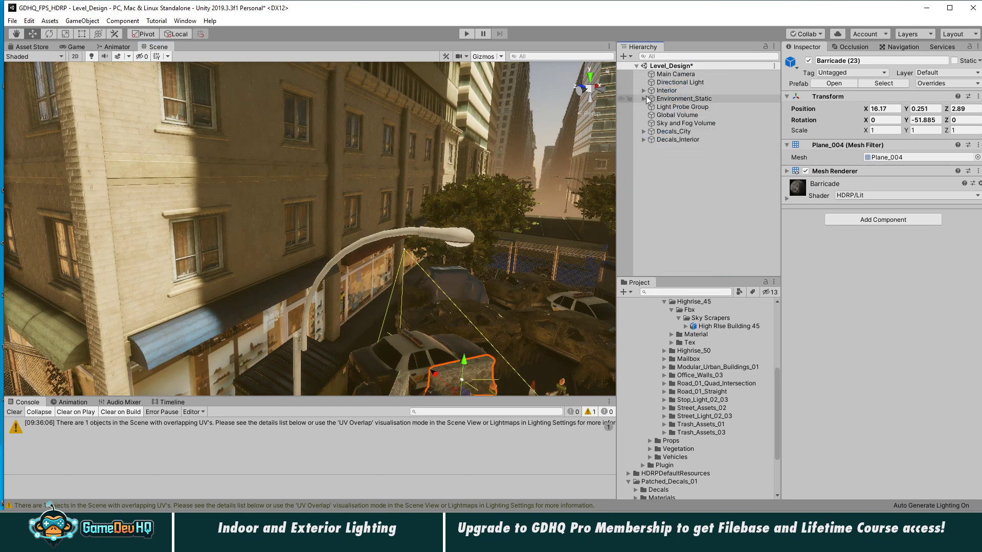
click(675, 114)
click(679, 109)
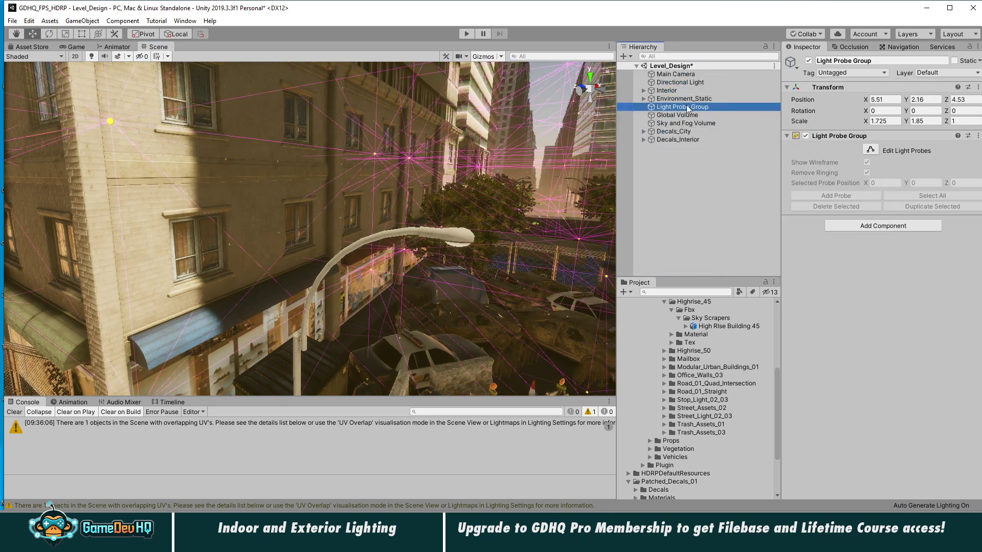
click(809, 61)
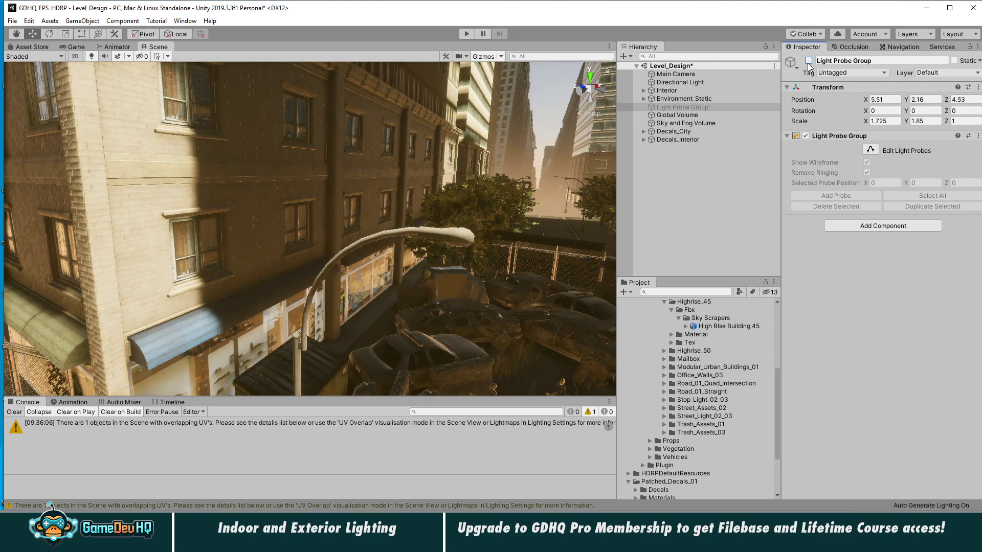
click(809, 60)
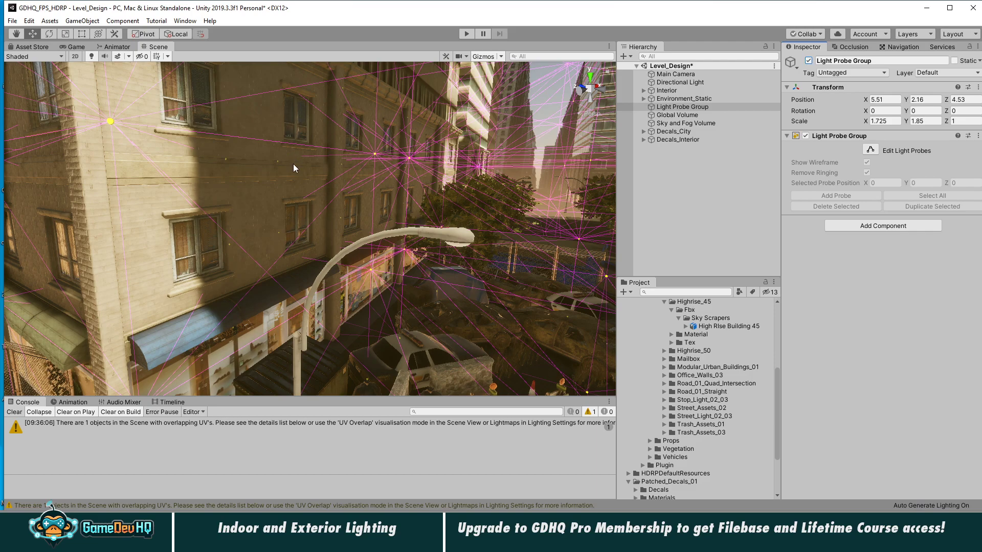
- Select the Directional Light to show its settings, with the shaded street beyond the crosswalk in view
right_drag(429, 215, 460, 215)
key(s)
click(683, 167)
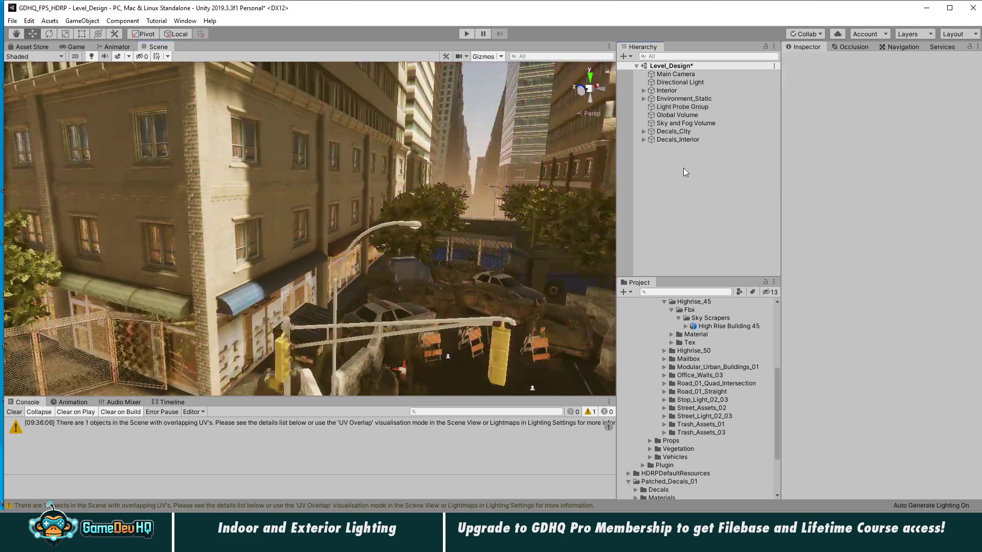
click(673, 83)
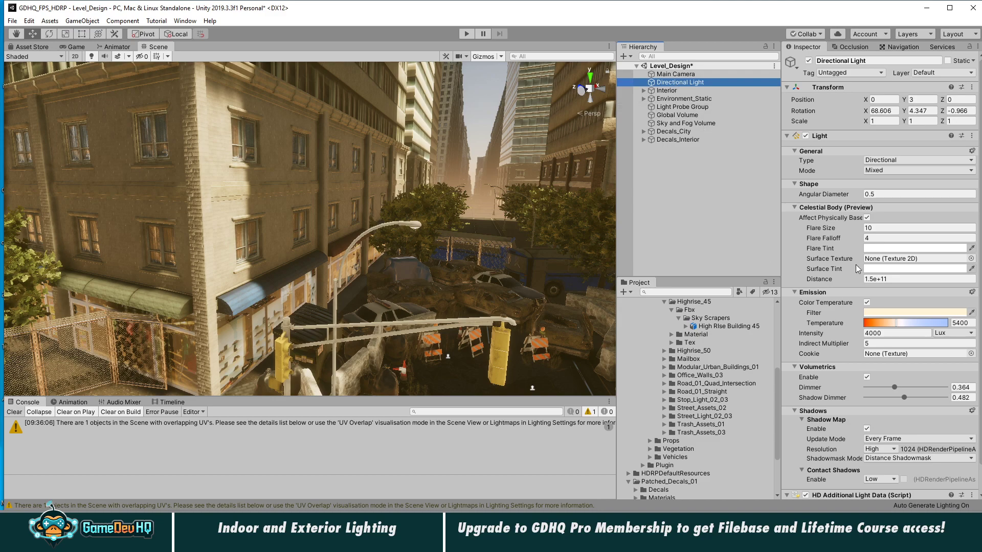
right_drag(524, 199, 354, 192)
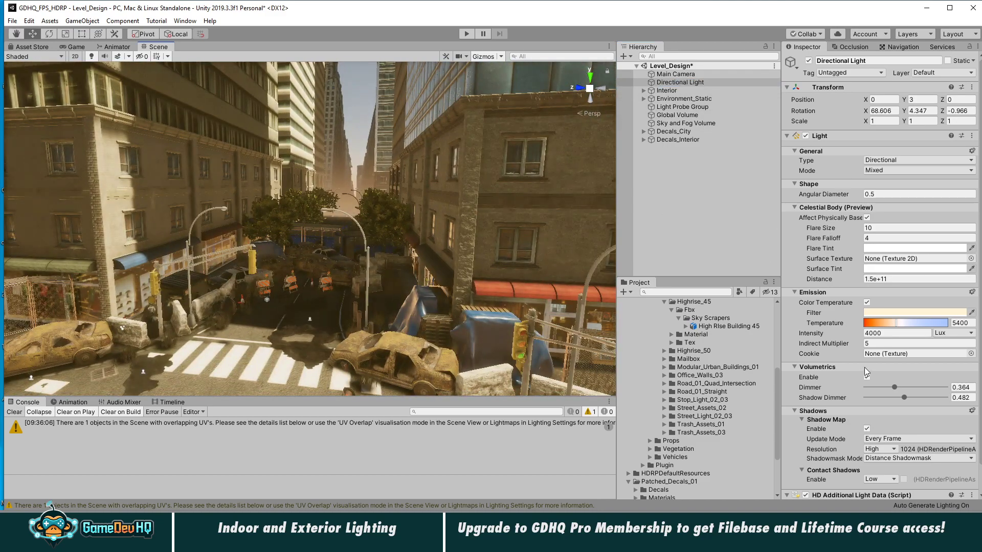
- Set the Directional Light's Indirect Multiplier to 1 to test weaker bounced light in the street
click(876, 344)
right_drag(320, 331, 424, 273)
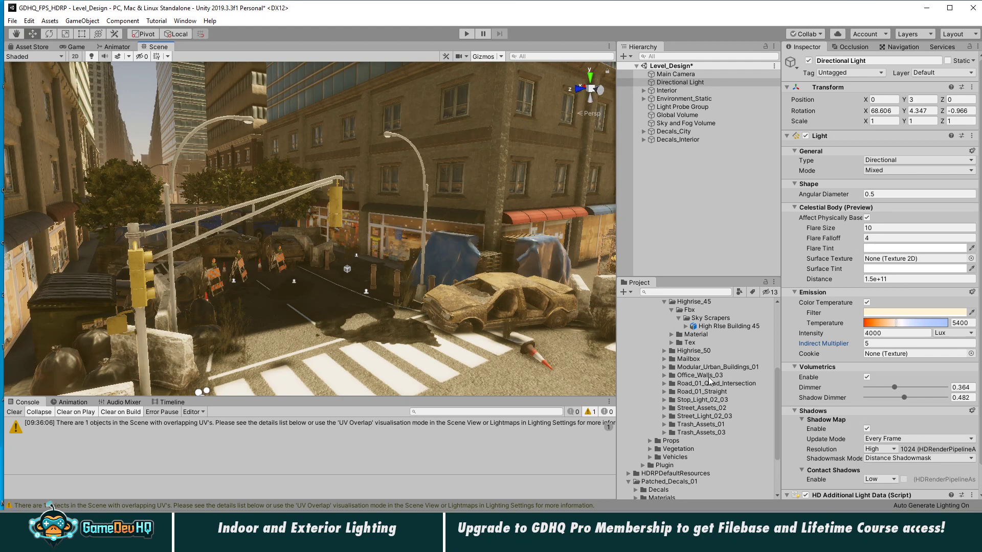
click(895, 343)
text(1)
key(Return)
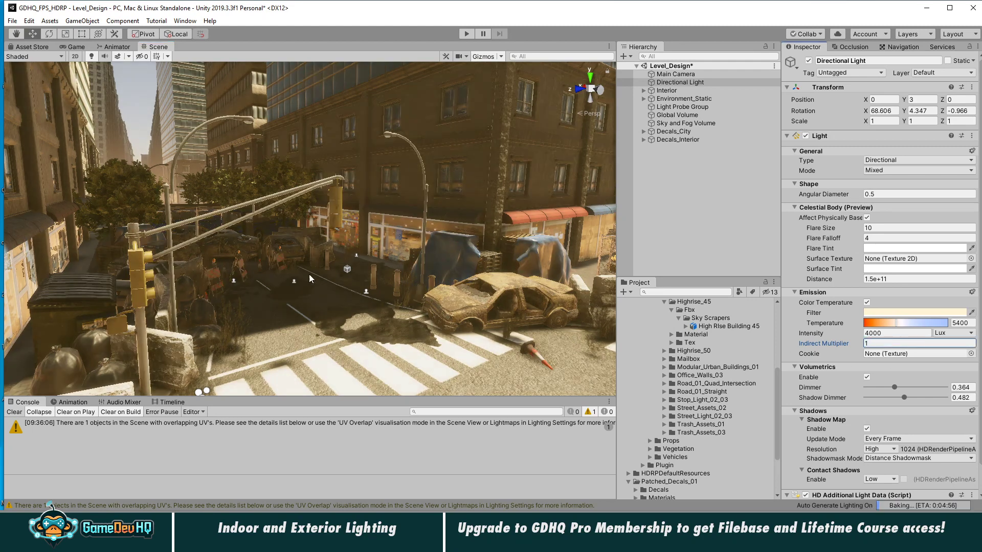
- Set the Directional Light's Indirect Multiplier to 25 and check the bounced light around the intersection
click(879, 344)
text(25)
key(Return)
alt+drag(302, 236, 246, 246)
middle_drag(307, 255, 284, 235)
alt+drag(284, 235, 568, 232)
middle_drag(568, 233, 596, 260)
- Try an Indirect Multiplier of 10, set it to 5 instead, and inspect the corner with the wrecked car
click(879, 343)
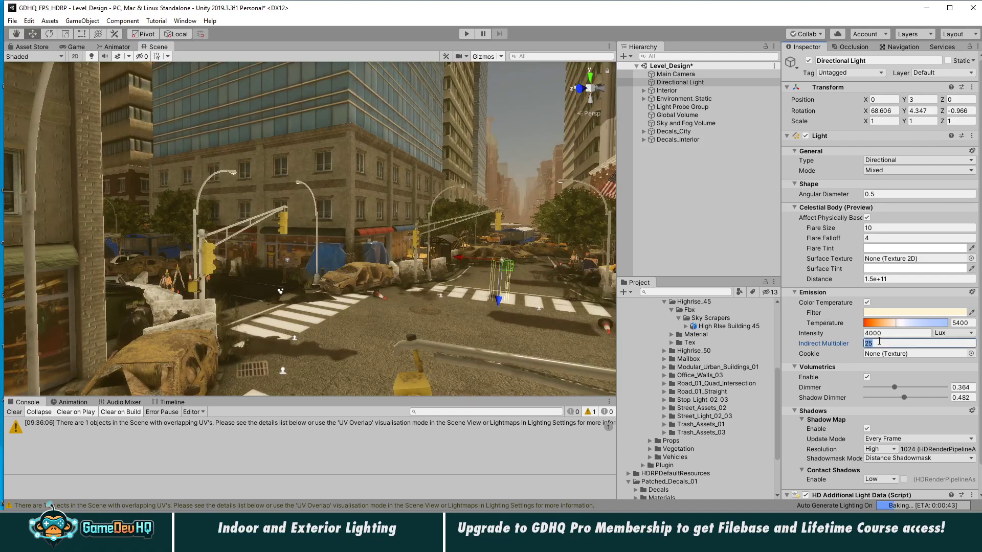
text(10)
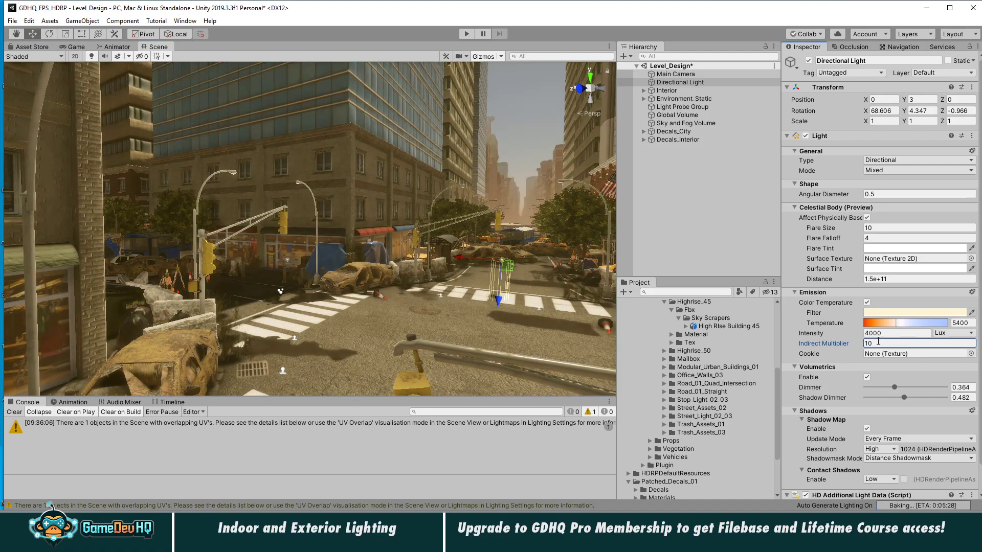
key(BackSpace)
key(BackSpace)
text(5)
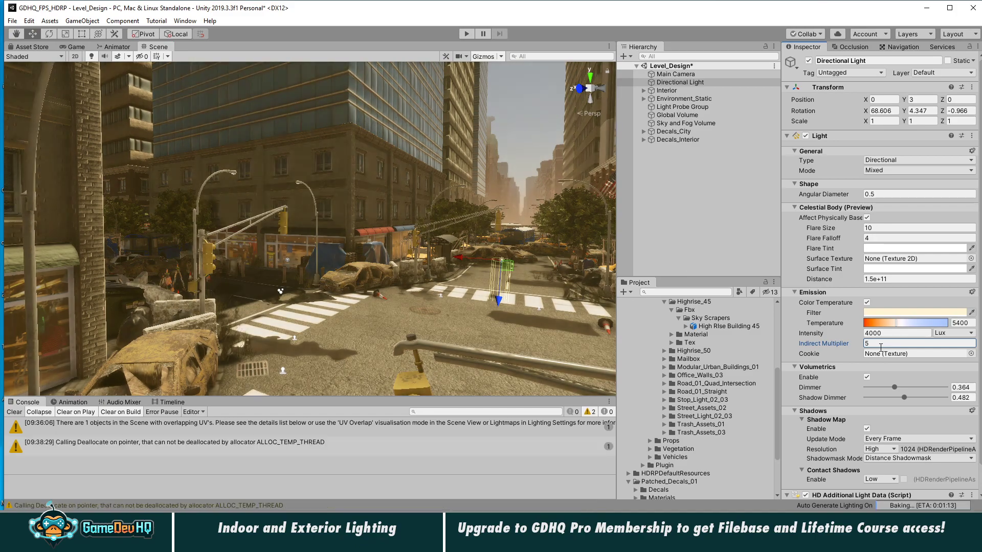
key(w)
right_drag(318, 239, 407, 279)
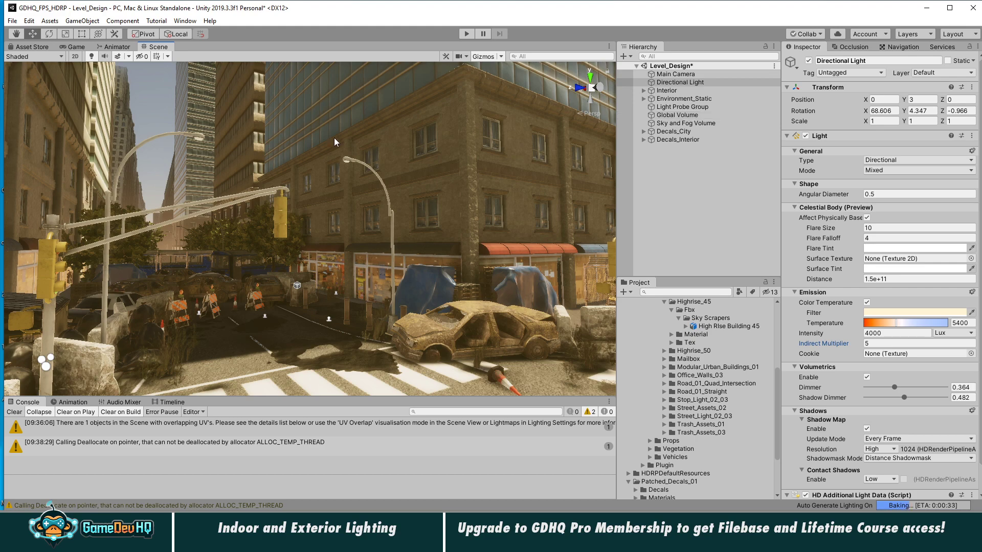
- Deselect the Directional Light and save the scene with the wrecked-car corner in view
click(707, 182)
right_drag(379, 221, 428, 221)
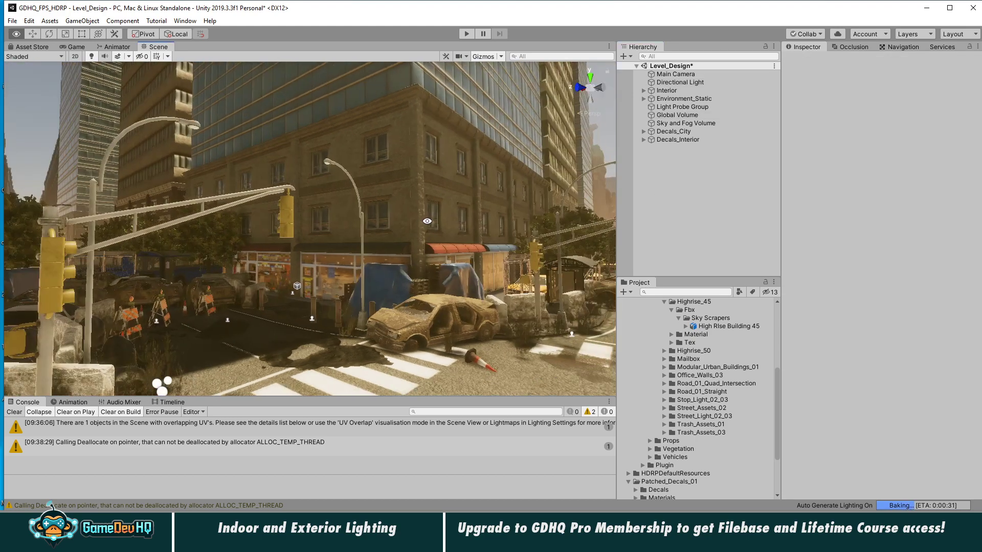
middle_drag(427, 221, 349, 187)
right_drag(349, 187, 387, 227)
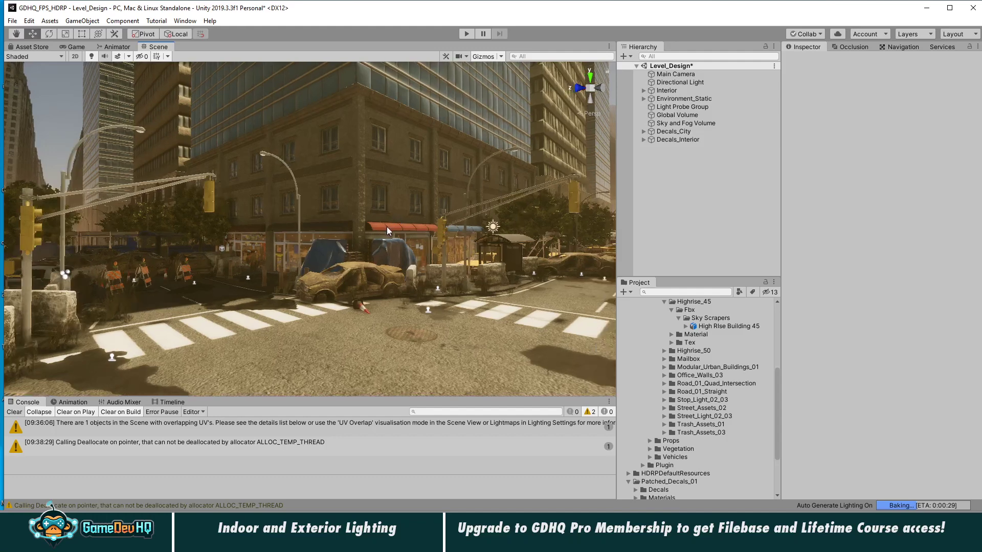
key(ctrl+s)
- Examine the bounced lighting and shadows around the intersection and along the streets with the taxis and the blue bus
alt+right_drag(238, 251, 526, 254)
alt+drag(394, 253, 373, 294)
middle_drag(373, 295, 346, 270)
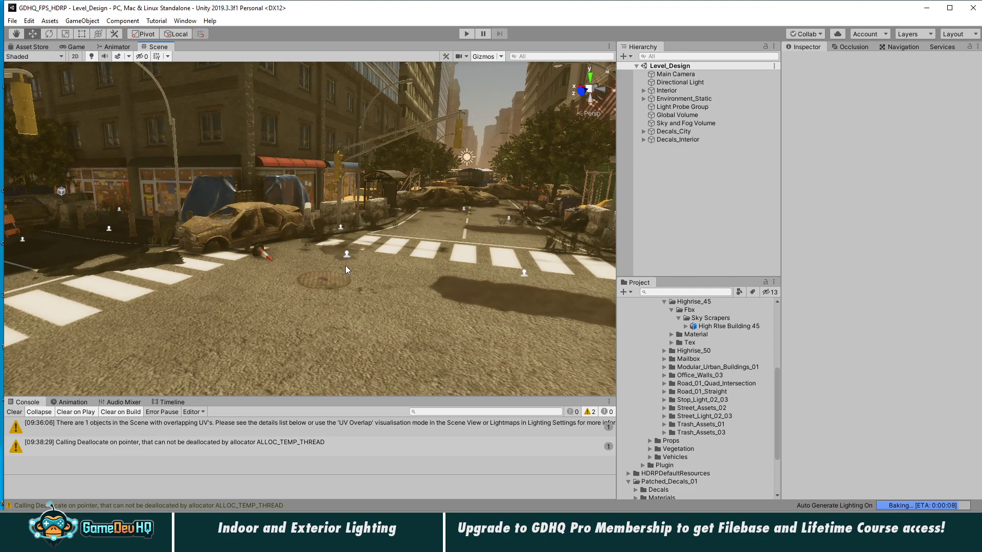
alt+drag(349, 263, 370, 300)
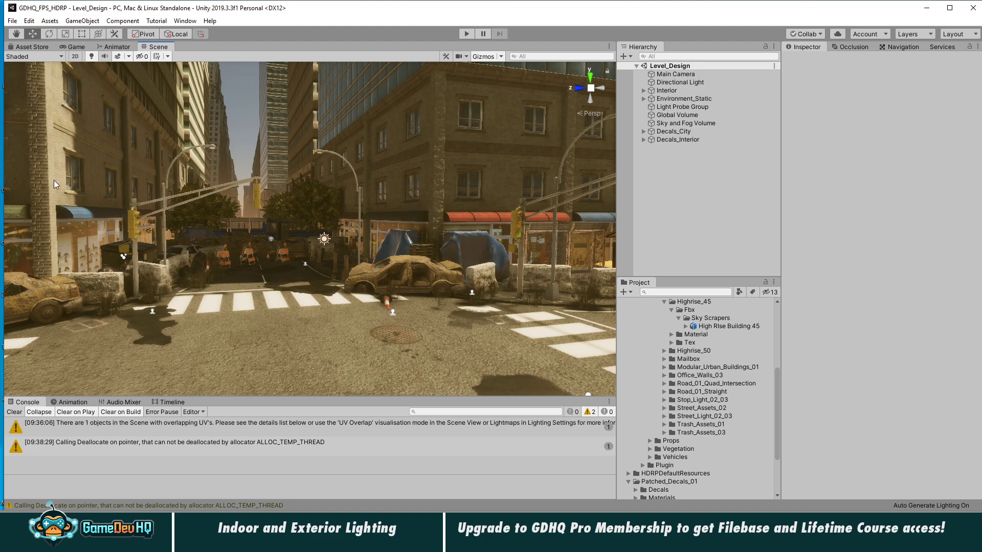
right_drag(558, 233, 334, 91)
middle_drag(334, 91, 404, 217)
right_drag(404, 217, 627, 202)
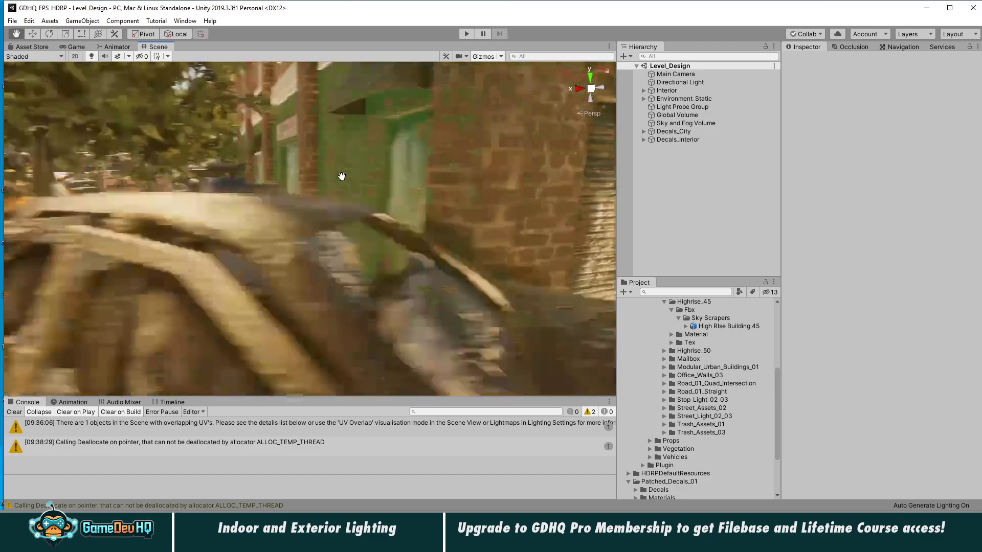
right_drag(240, 192, 981, 256)
alt+right_drag(310, 230, 330, 229)
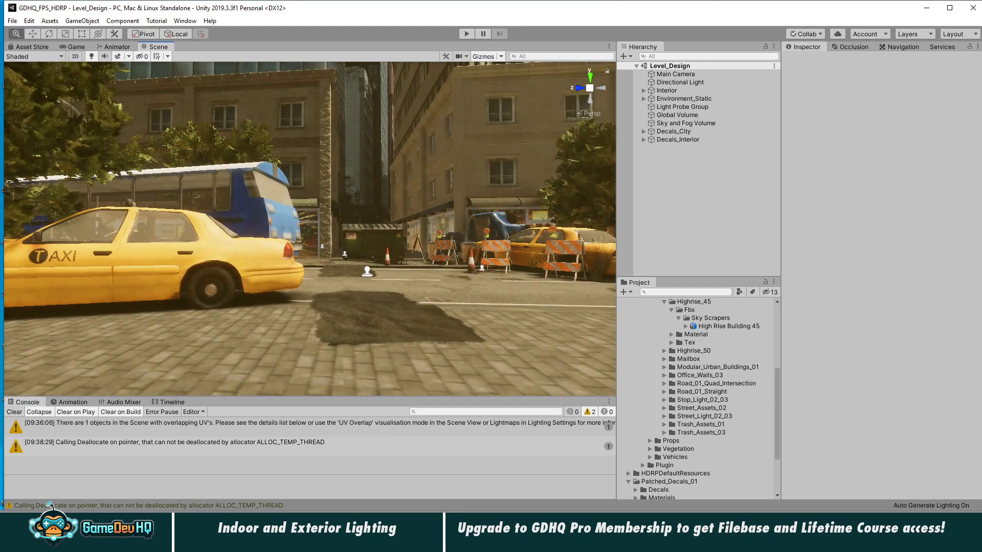
alt+right_drag(329, 229, 757, 252)
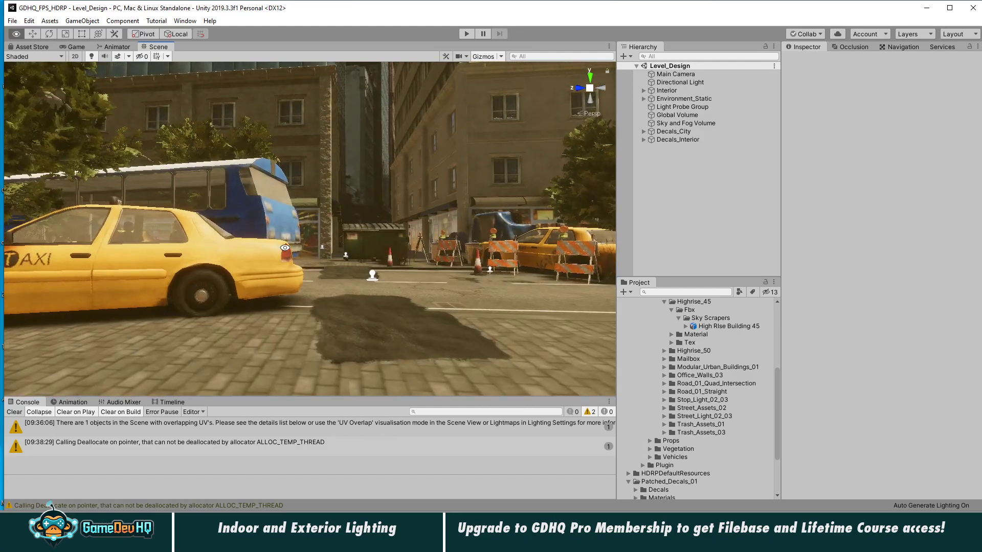
alt+drag(285, 248, 754, 214)
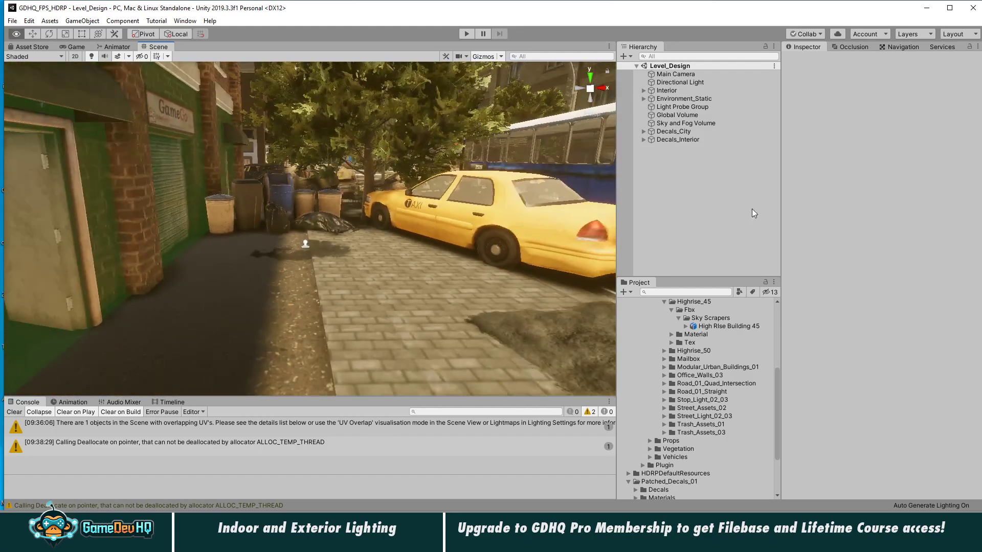
alt+middle_drag(513, 188, 5, 372)
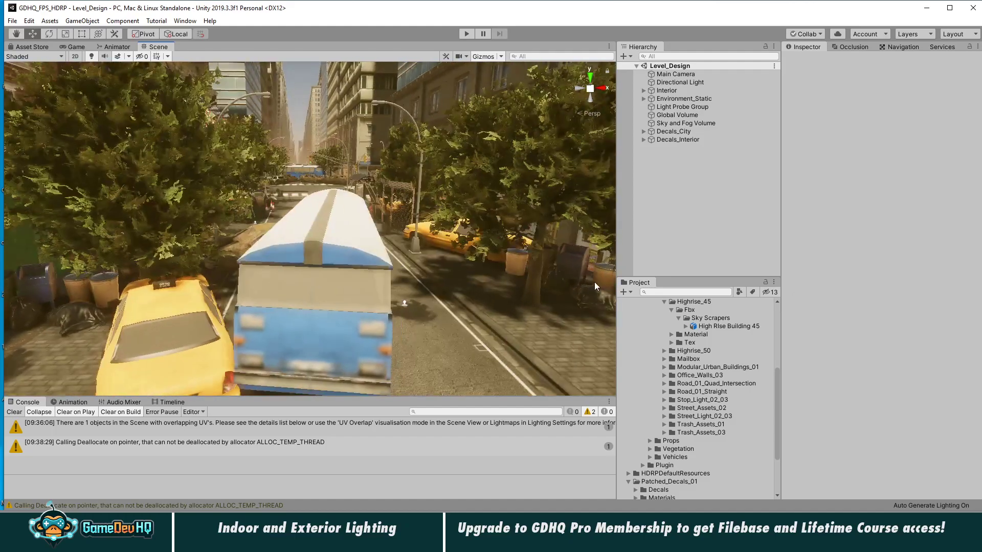
alt+drag(339, 262, 877, 241)
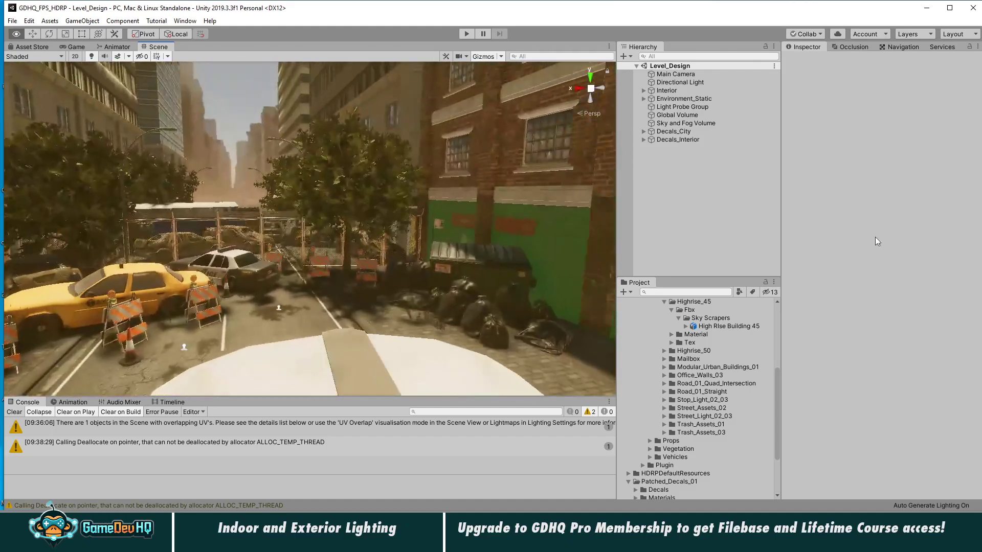
scroll(499, 237, down, 5)
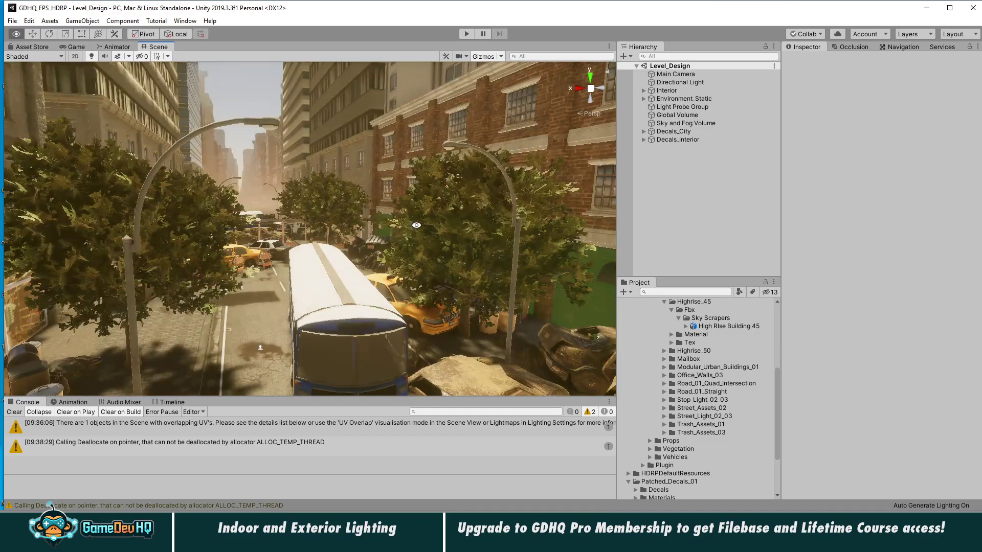
- Select the Base mesh of High Rise Building 30 at the clothing storefront and show its Doors and Windows 1 Mat settings
alt+drag(416, 225, 499, 240)
middle_drag(499, 241, 282, 207)
mouse_move(282, 207)
alt+mouse_down()
mouse_move(197, 174)
mouse_move(267, 220)
alt+mouse_up()
middle_drag(267, 220, 178, 185)
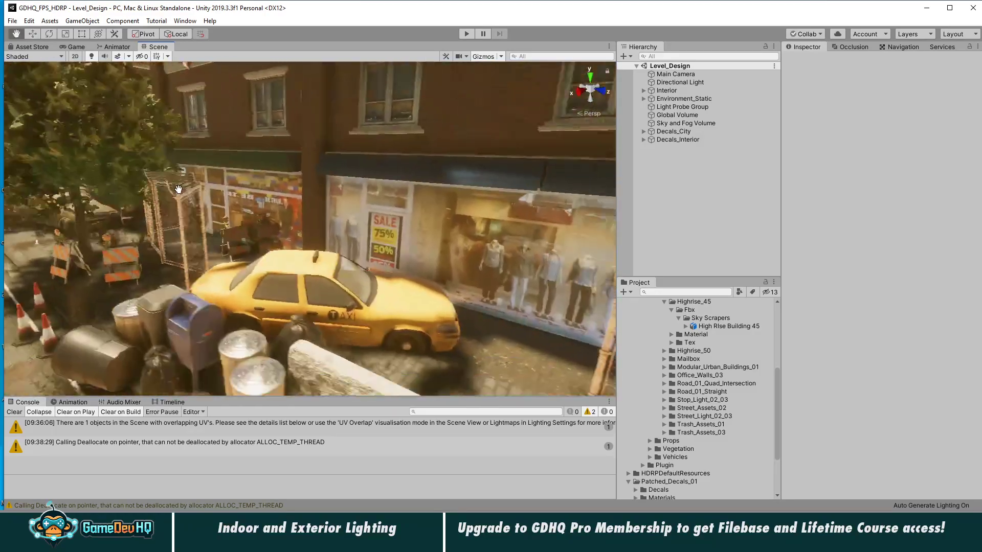
alt+drag(164, 192, 187, 186)
click(433, 162)
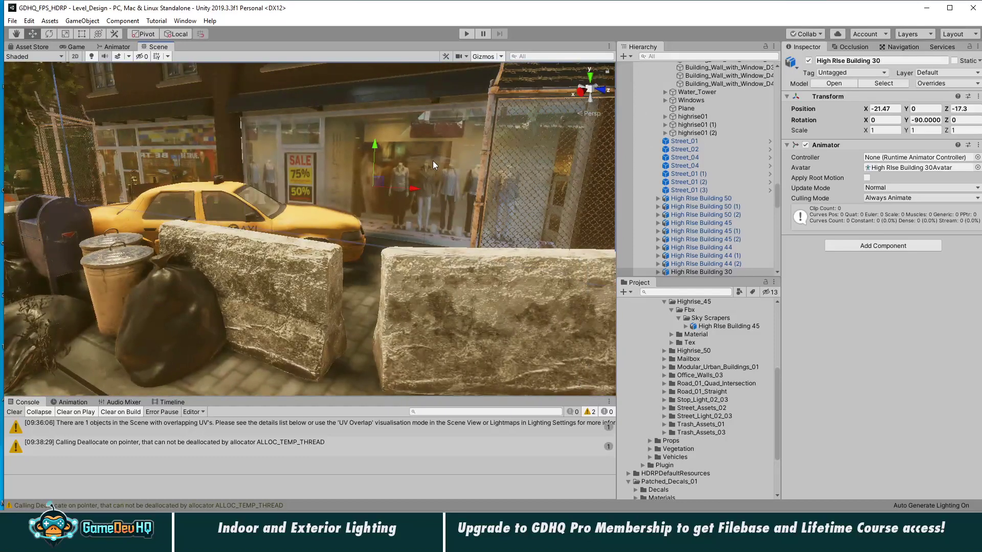
click(438, 162)
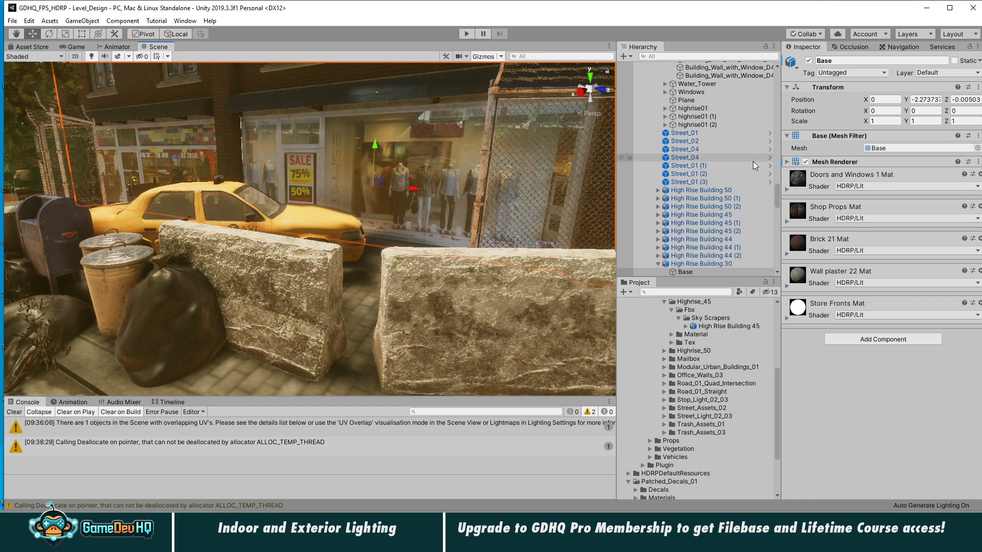
click(821, 180)
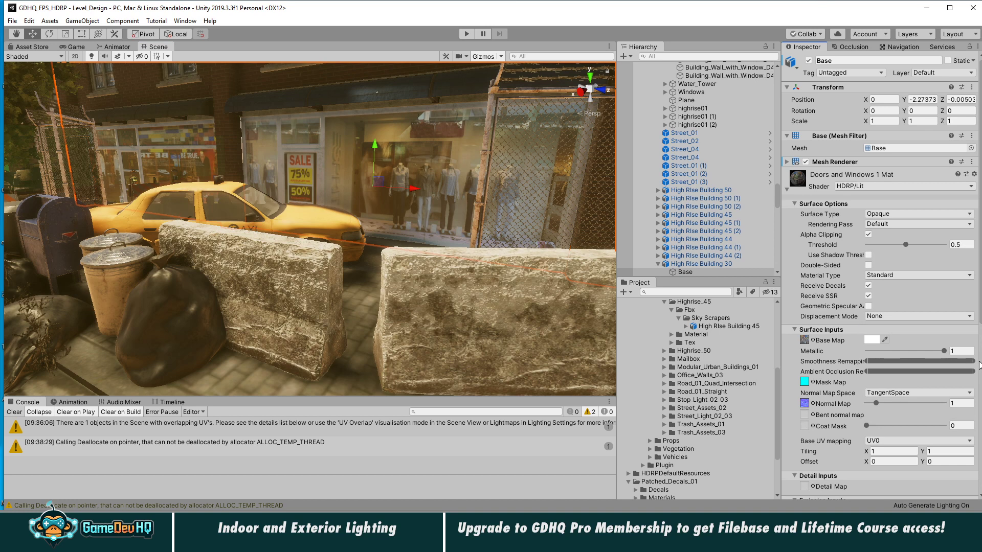
- Reselect the storefront's Base mesh and examine the shop window with the mannequins up close
click(427, 152)
click(370, 200)
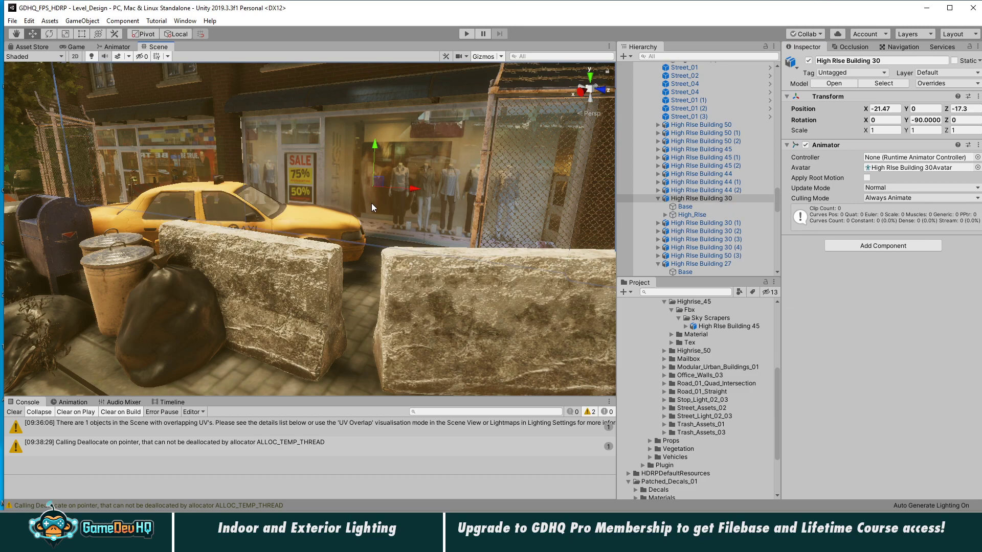
click(371, 204)
key(w)
right_drag(372, 200, 457, 208)
key(s)
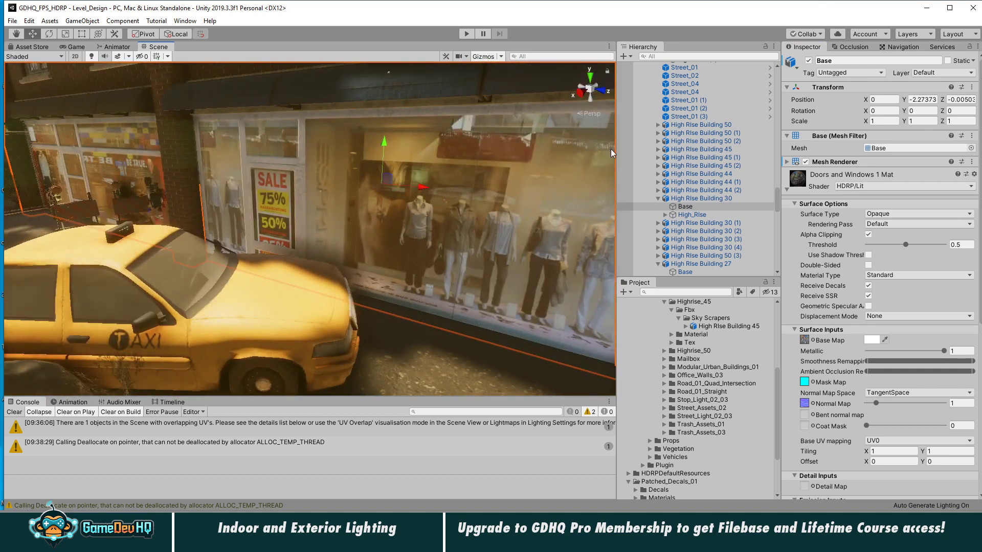
- Collapse Environment_Static, clear the selection, and add a Reflection Probe to the scene
drag(776, 195, 775, 74)
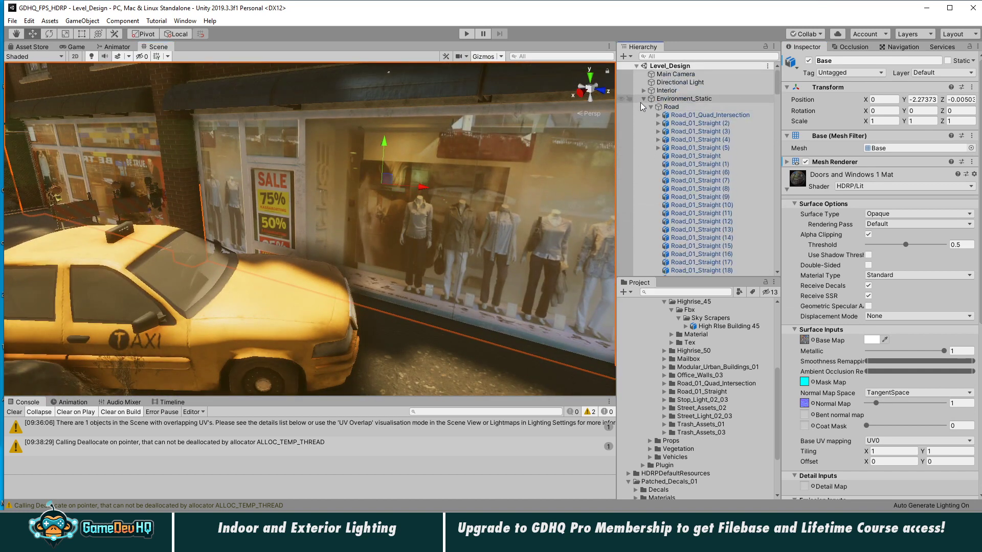
click(644, 99)
click(697, 203)
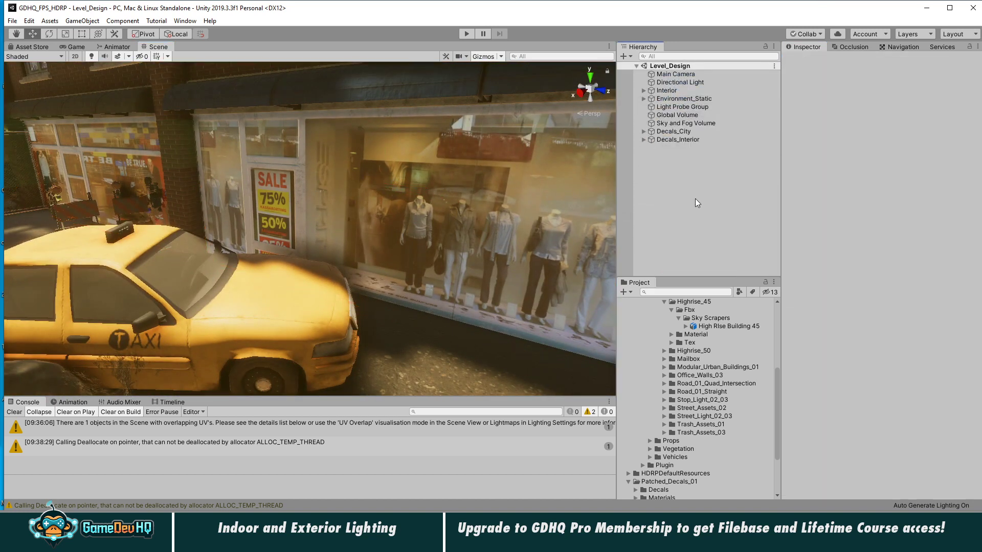
click(621, 57)
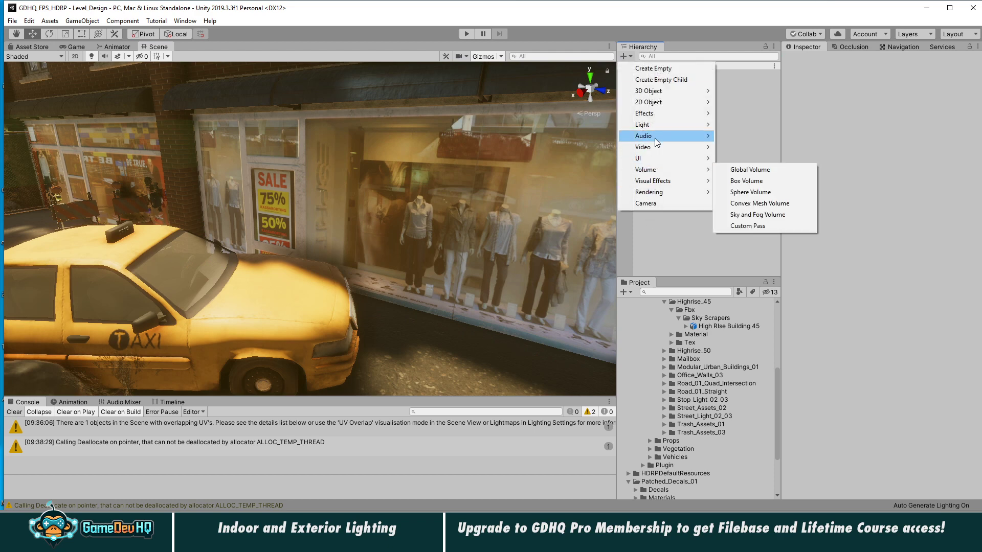
mouse_move(657, 125)
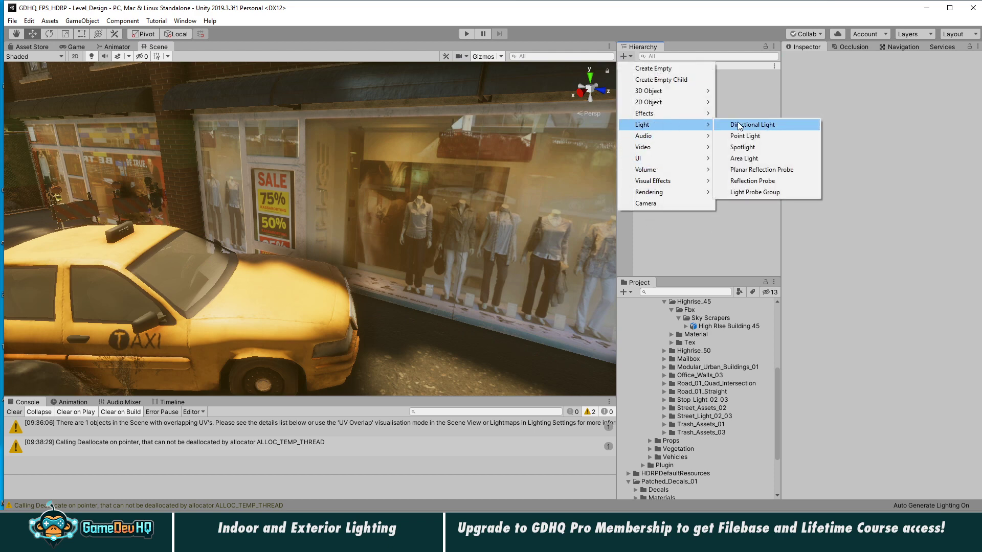
click(748, 180)
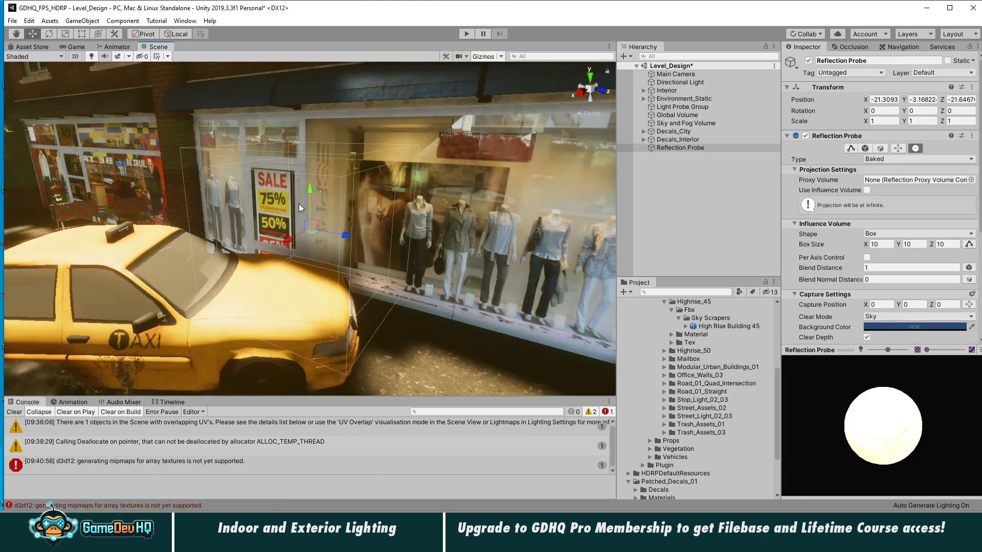
- Move the Reflection Probe out in front of the storefront, to about X -9.81 and Y -1.23
drag(287, 239, 253, 182)
right_drag(258, 207, 234, 223)
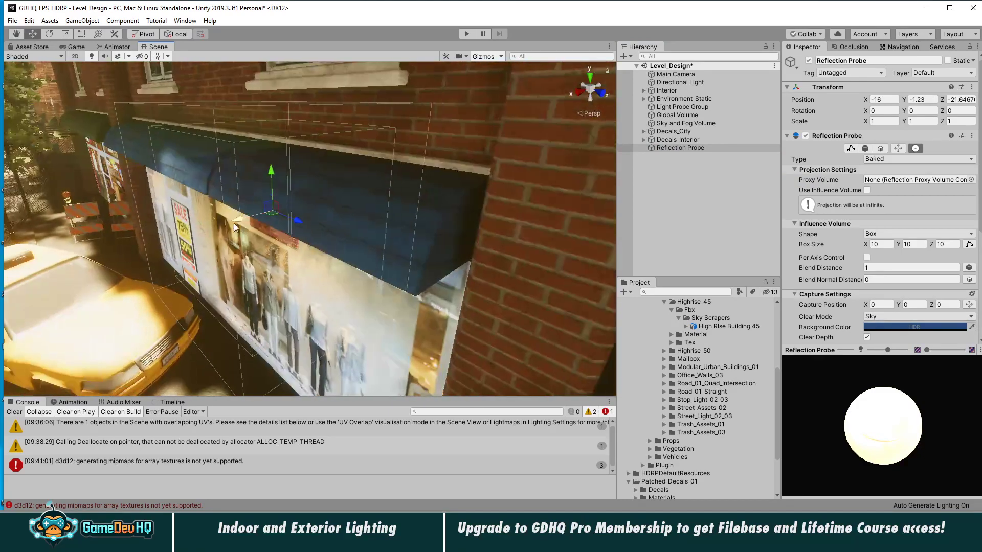
drag(234, 223, 80, 239)
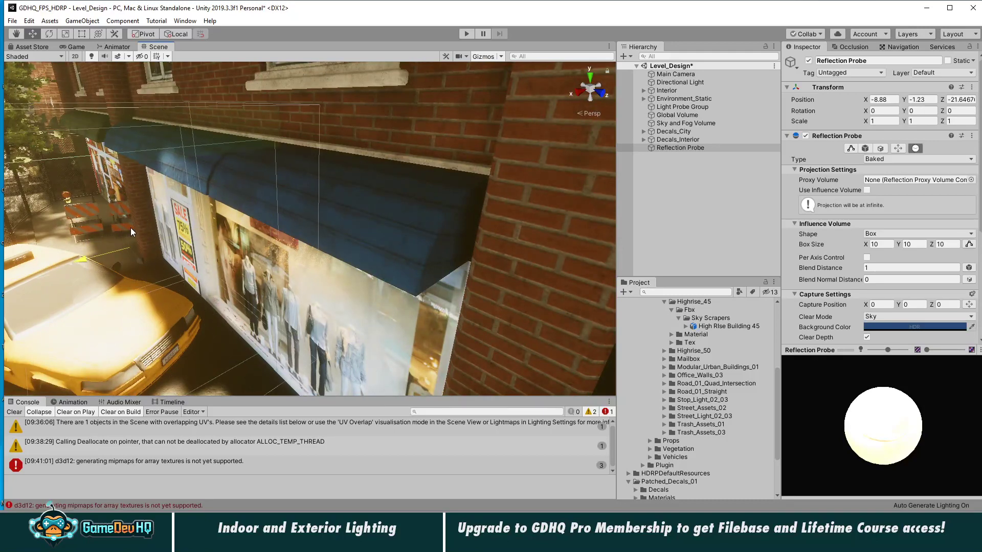
right_drag(228, 208, 246, 201)
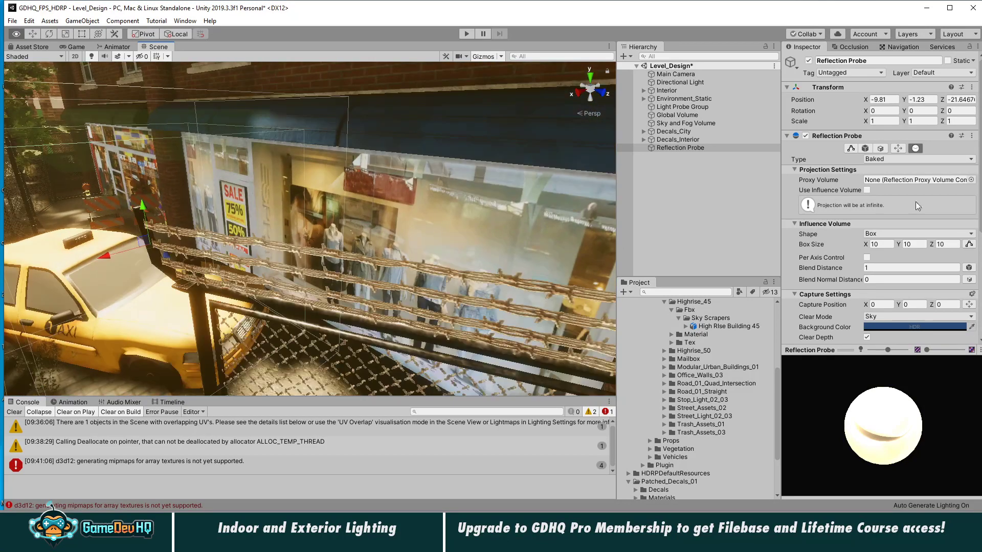
- Set the Reflection Probe's type to Realtime
click(885, 160)
click(891, 192)
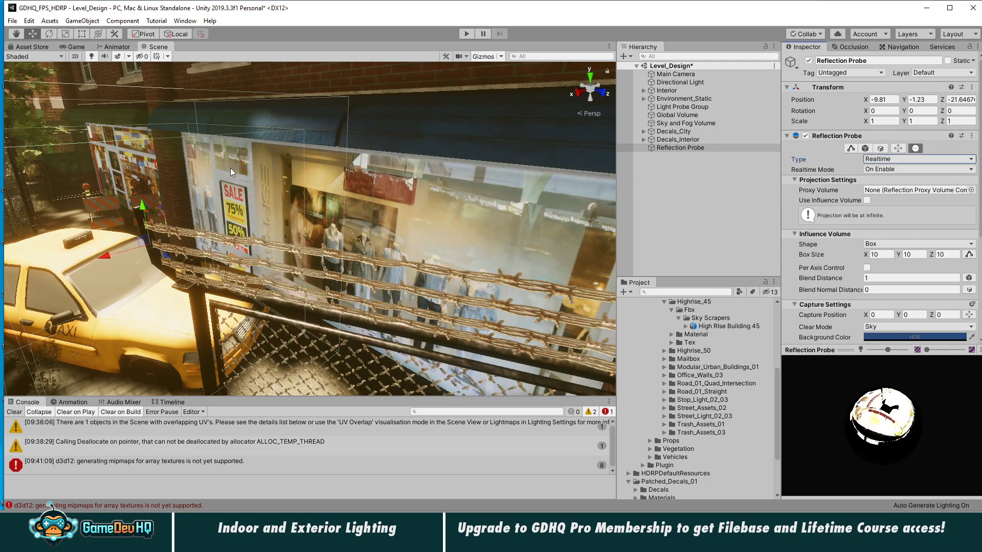
right_drag(230, 168, 274, 138)
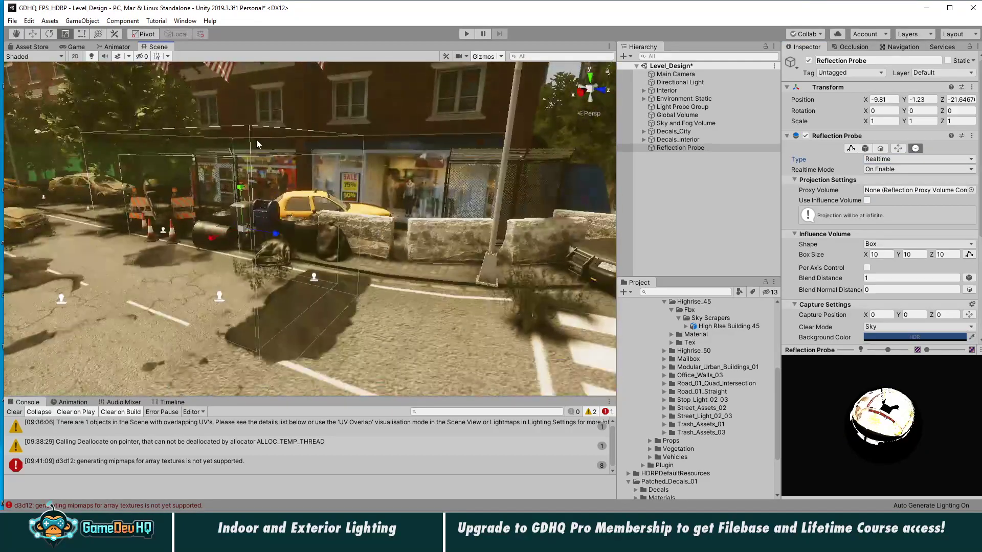
- Move the Reflection Probe to about X -13.03, Y 0.23 and scale it to about 0.958 along X
key(e)
key(w)
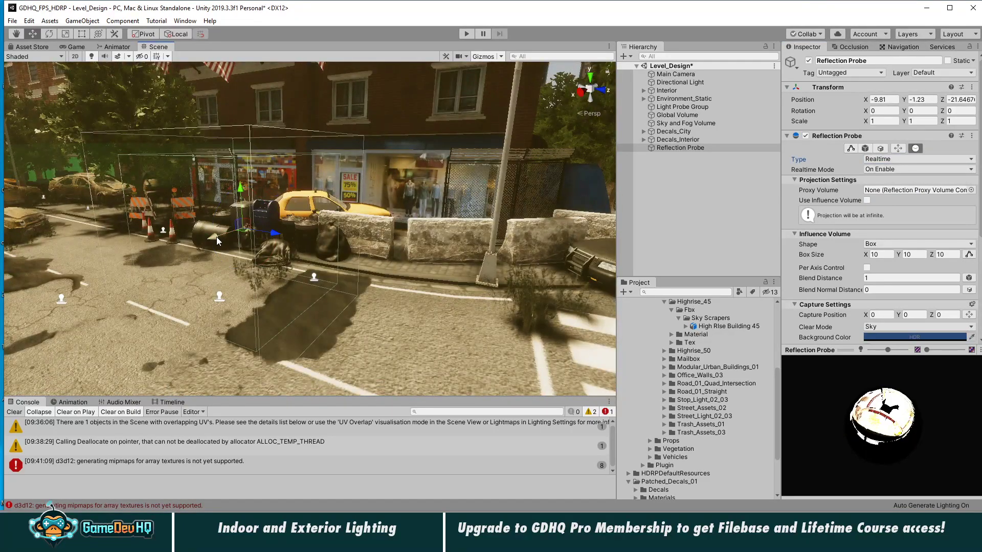
drag(216, 237, 254, 225)
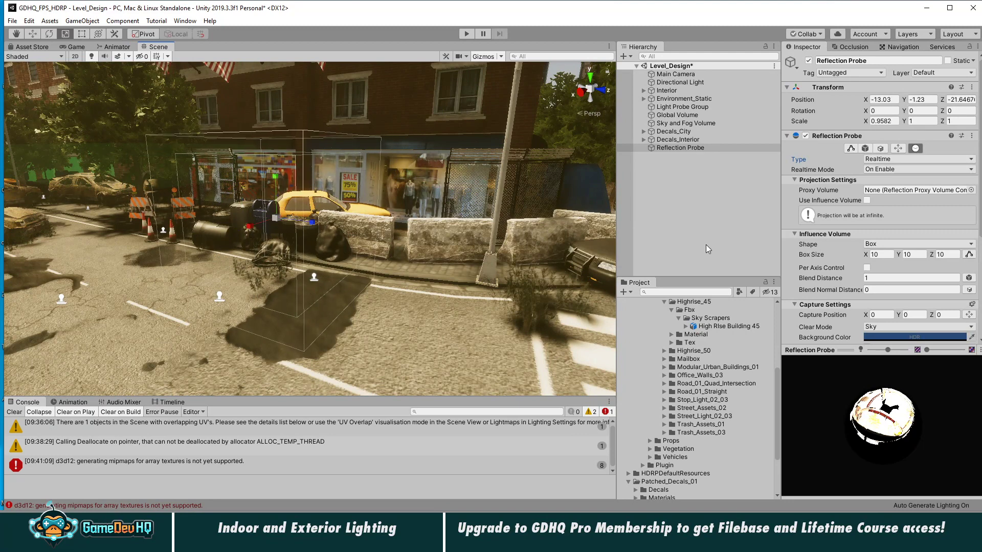
key(w)
drag(281, 173, 274, 153)
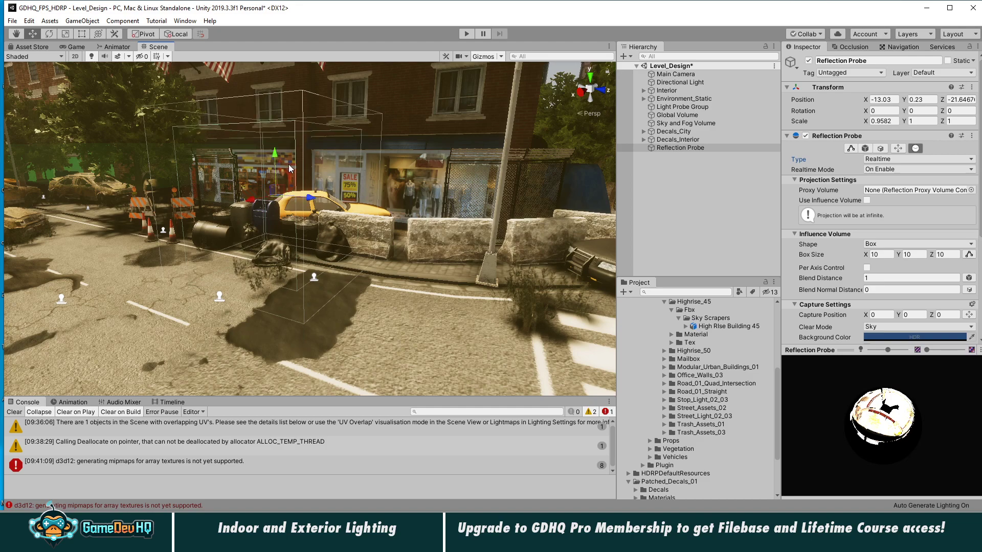
- Clear the selection and add a Sphere to the scene near the taxi and the clothing storefront
alt+right_drag(275, 153, 450, 176)
alt+drag(450, 177, 611, 65)
click(669, 142)
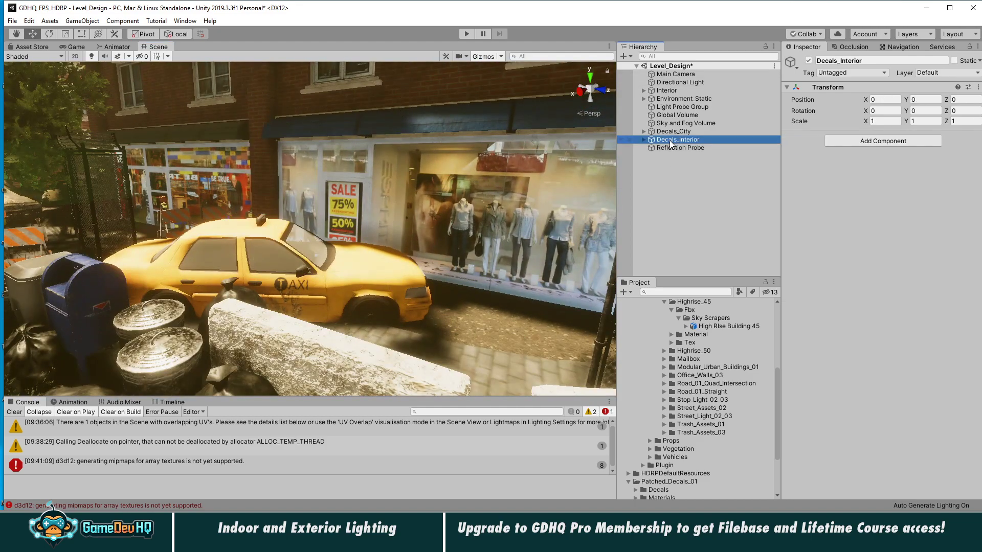
click(669, 182)
click(626, 55)
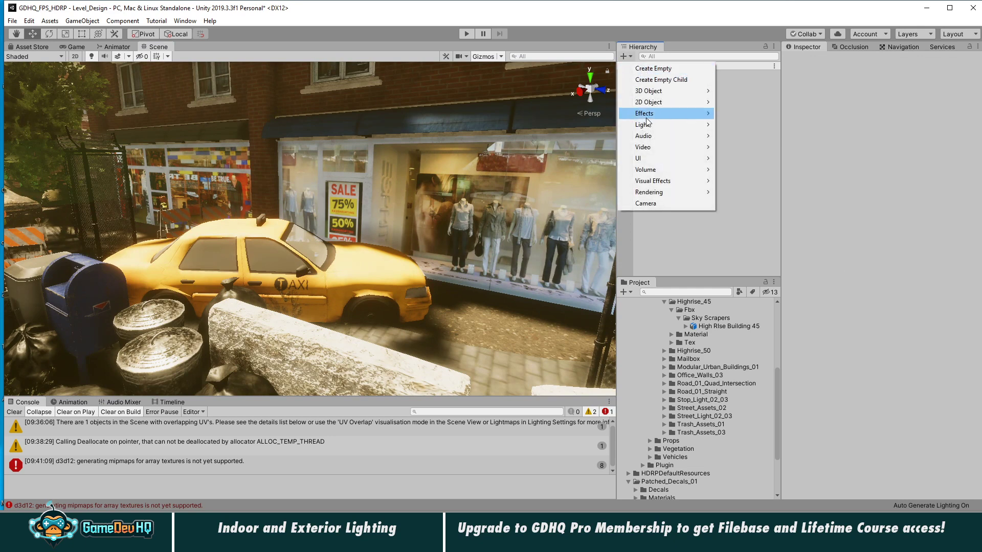
mouse_move(646, 93)
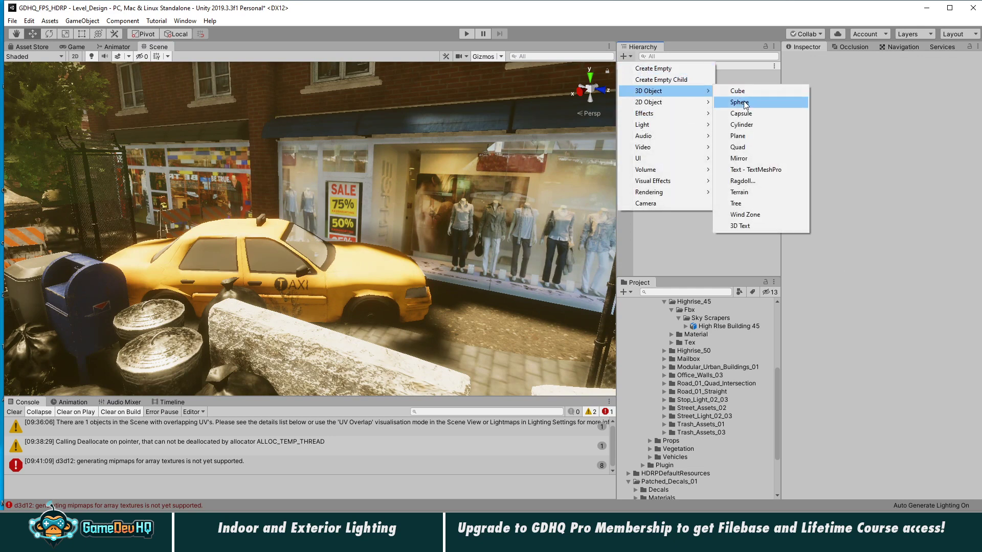
click(740, 102)
- Create a new material in the project's root Assets folder
scroll(723, 369, up, 5)
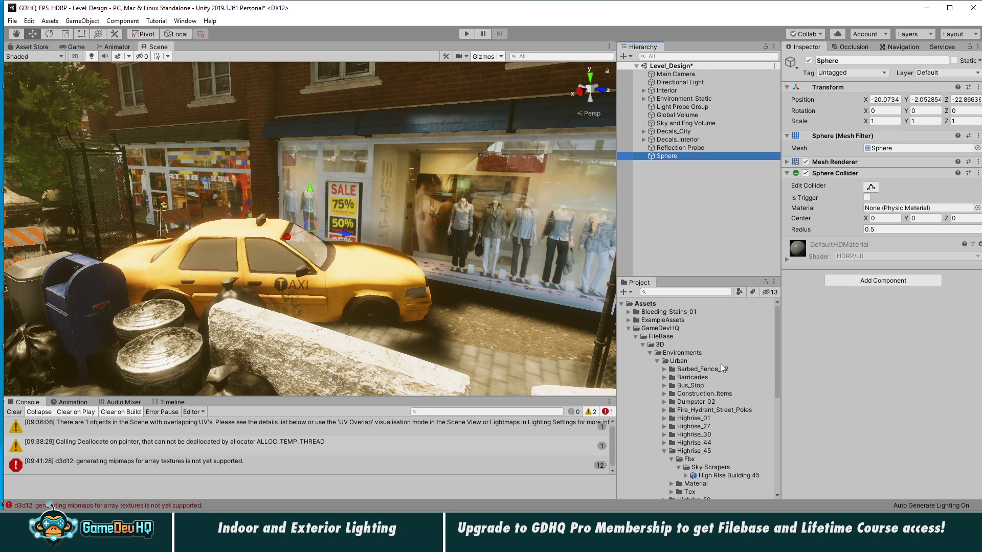
click(628, 328)
click(625, 292)
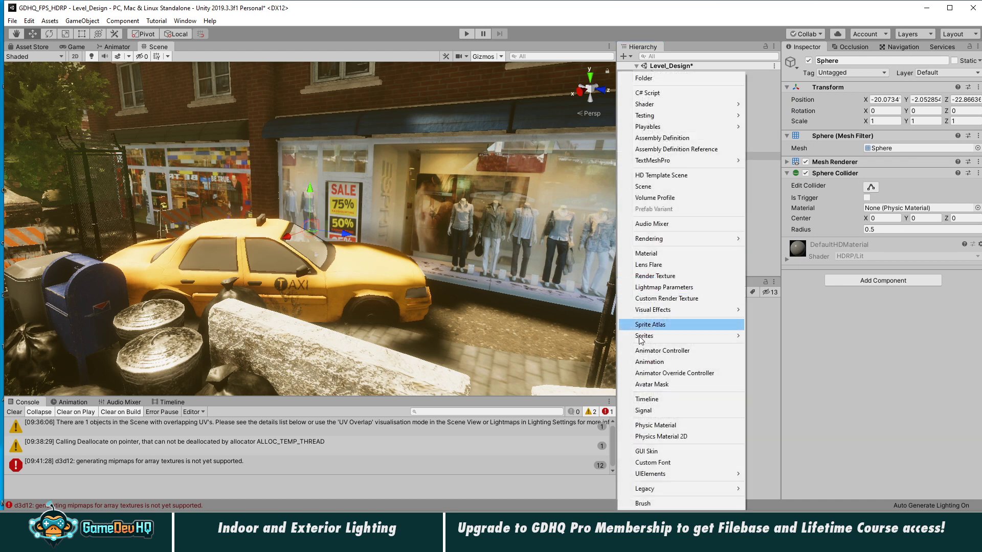
click(647, 253)
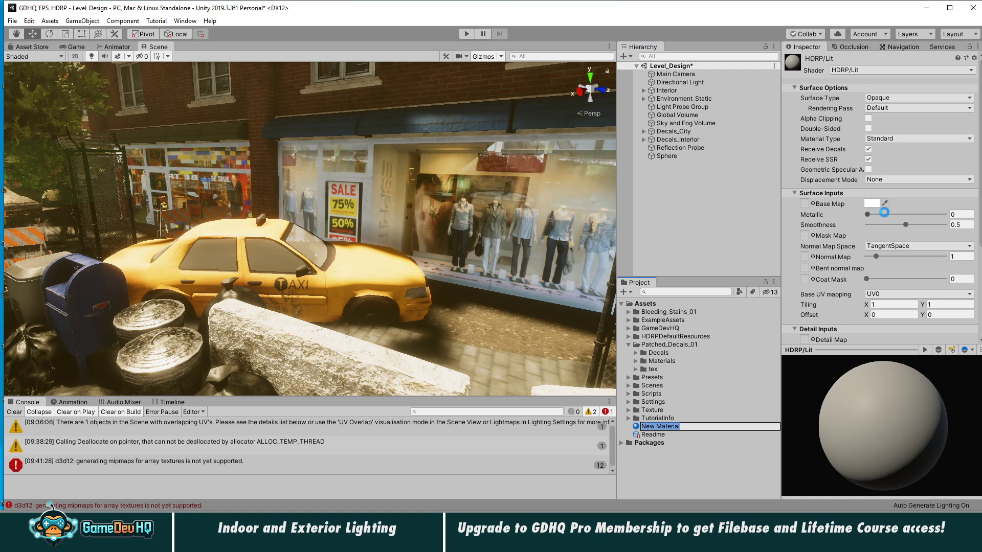
- Raise the new material's Metallic and Smoothness to 1 and assign it to the Sphere
drag(884, 212, 726, 235)
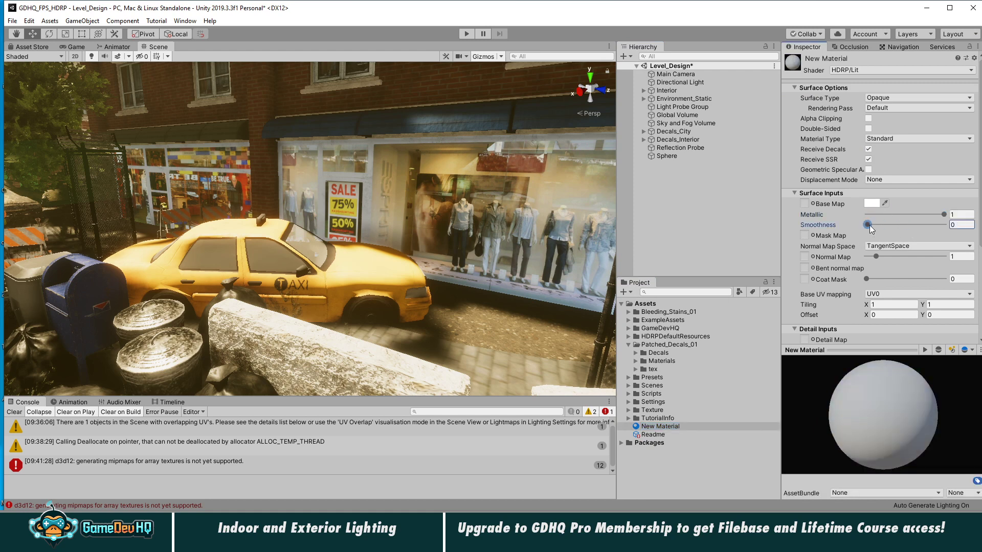
drag(869, 225, 944, 224)
drag(667, 430, 679, 163)
click(667, 156)
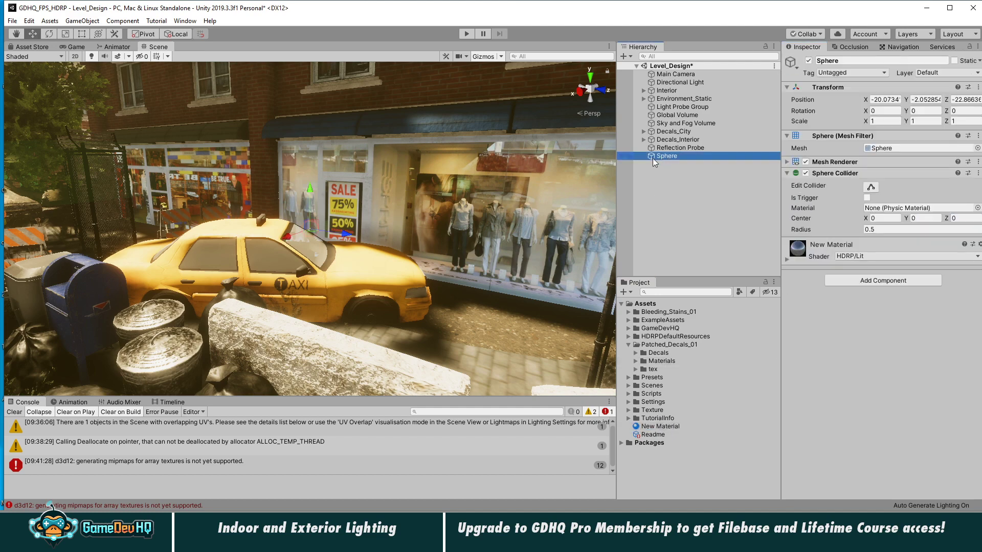
- Move the Sphere above the taxi's hood beside the storefront's SALE sign, to about Y 1.52 and Z -14.54
double_click(657, 157)
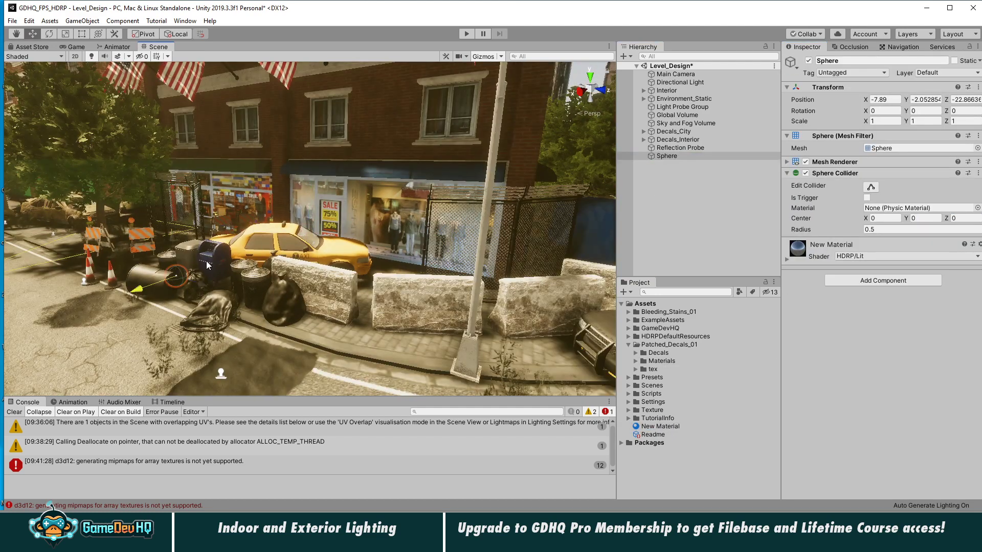
drag(171, 206, 171, 175)
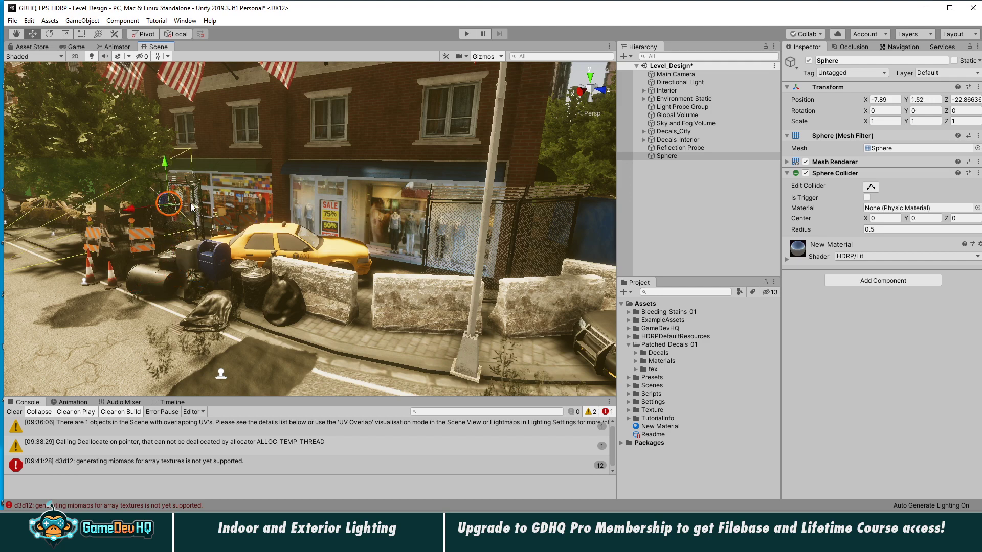
drag(190, 207, 303, 272)
key(f)
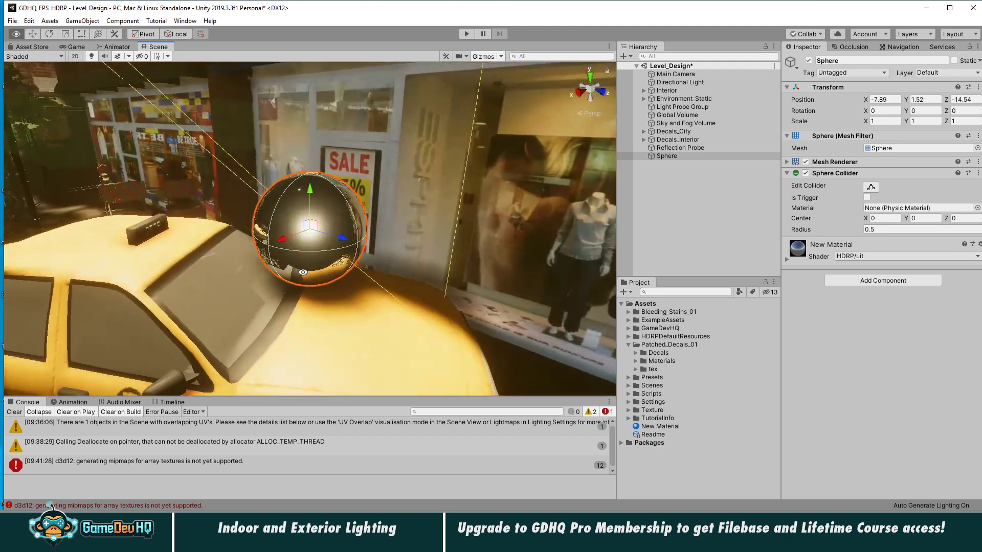
drag(283, 238, 342, 217)
- Shift the Reflection Probe to about X -13.16 and enable Use Influence Volume for its projection
alt+right_drag(456, 215, 424, 215)
click(673, 147)
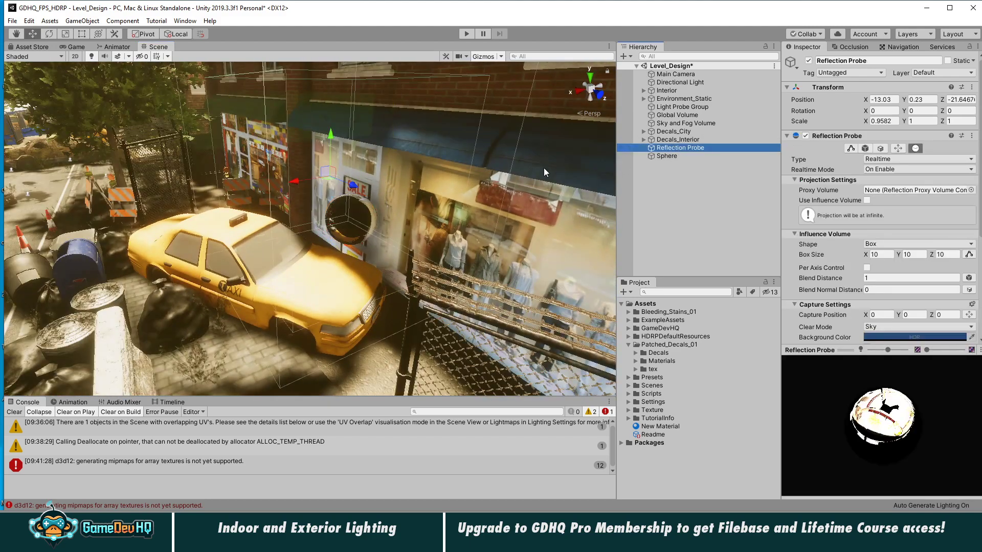
alt+right_drag(545, 173, 511, 172)
drag(297, 191, 305, 211)
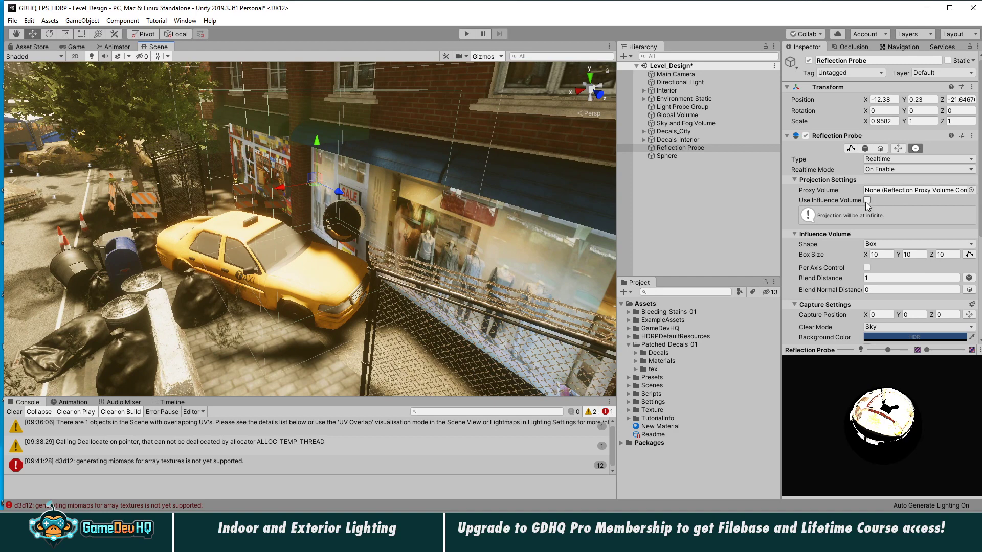
mouse_move(284, 188)
mouse_down()
mouse_move(270, 187)
mouse_move(311, 184)
mouse_move(298, 185)
mouse_up()
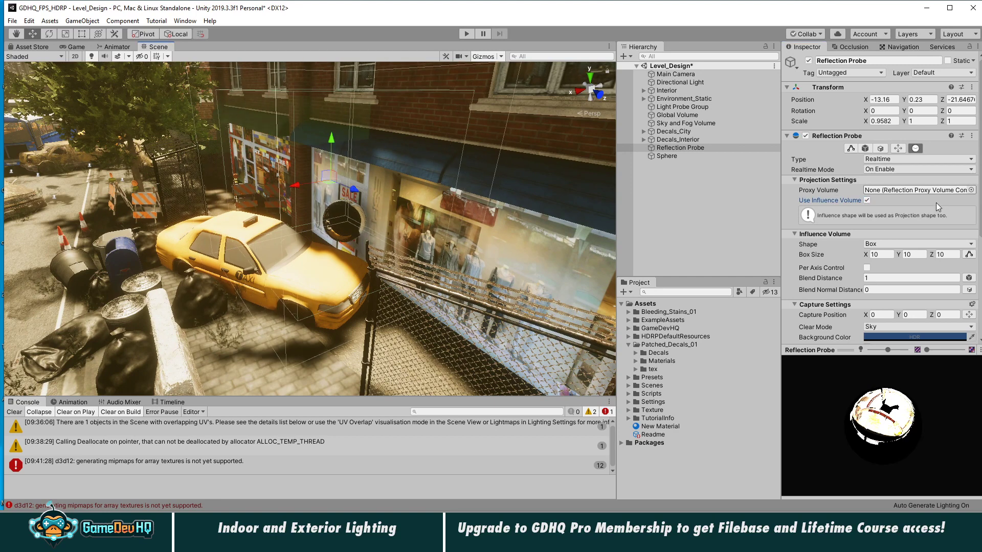
- Review the Reflection Probe's capture settings and the available Type and Realtime Mode options
scroll(900, 202, down, 5)
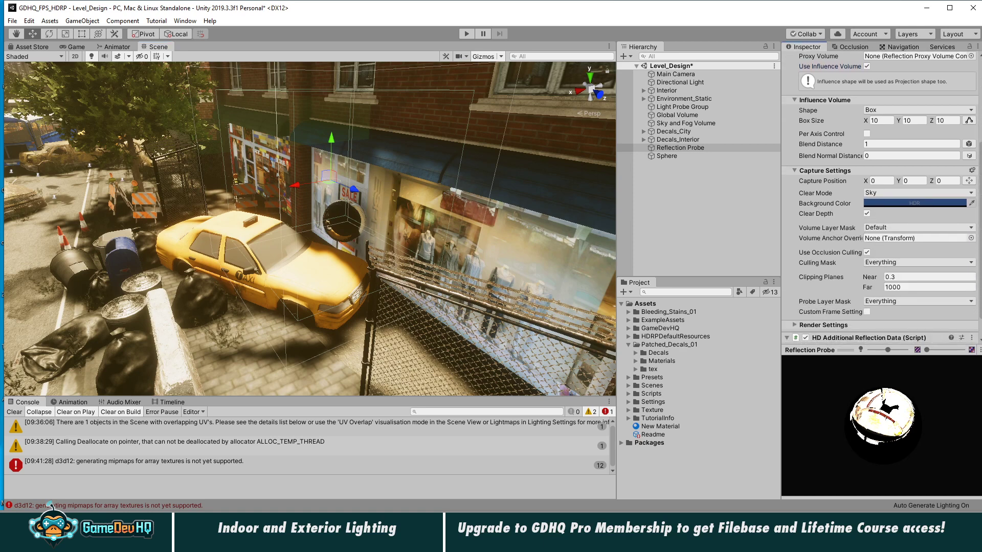
click(792, 194)
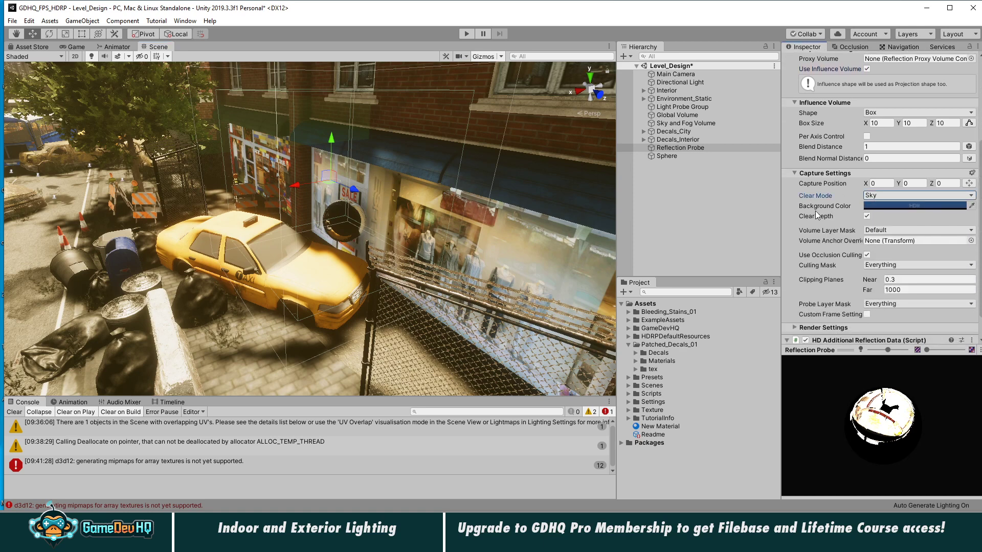
scroll(815, 241, down, 1)
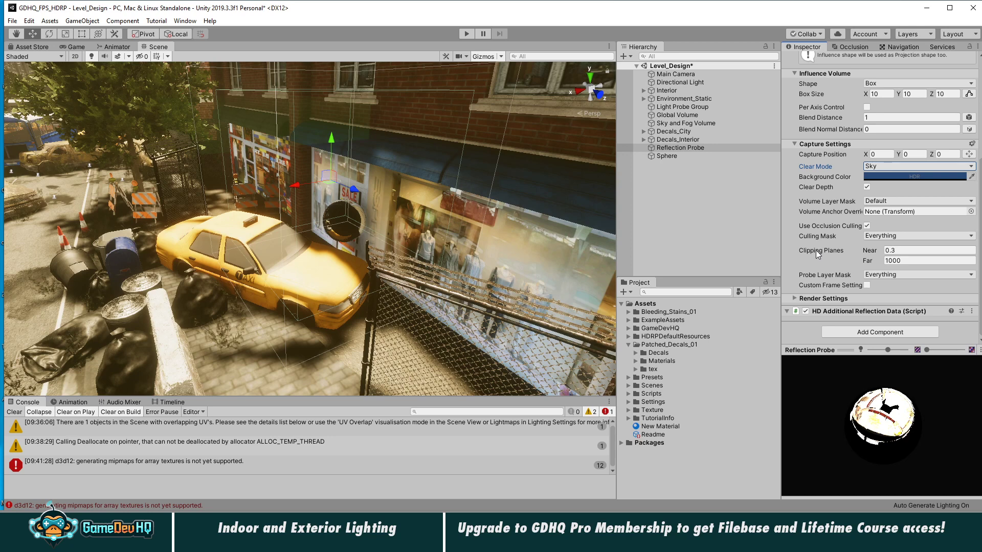
scroll(815, 250, up, 5)
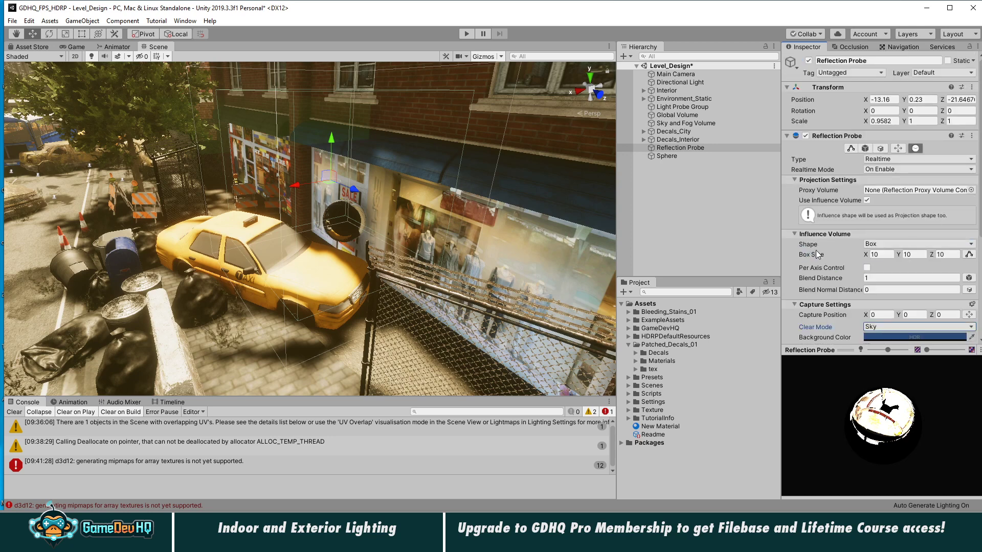
click(877, 160)
click(839, 162)
click(886, 170)
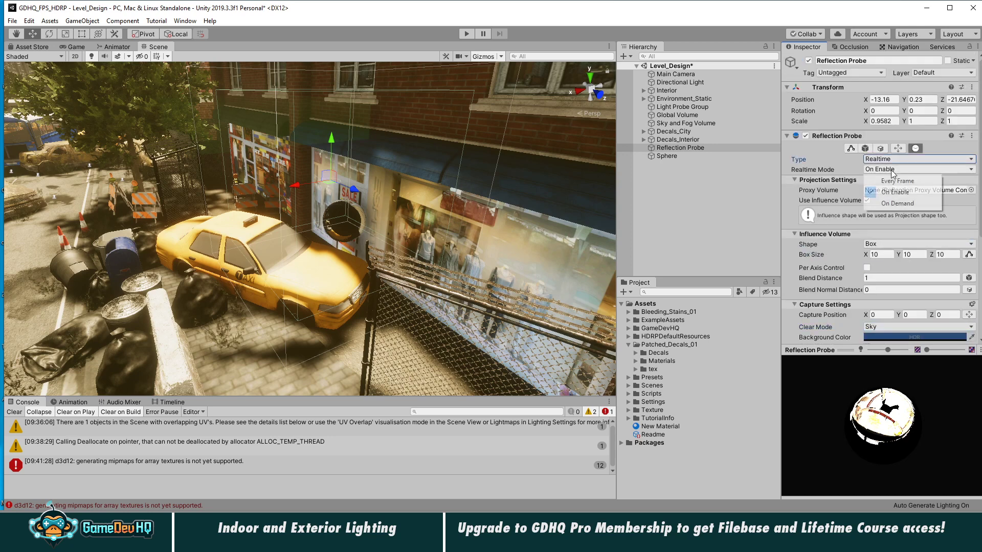
click(808, 170)
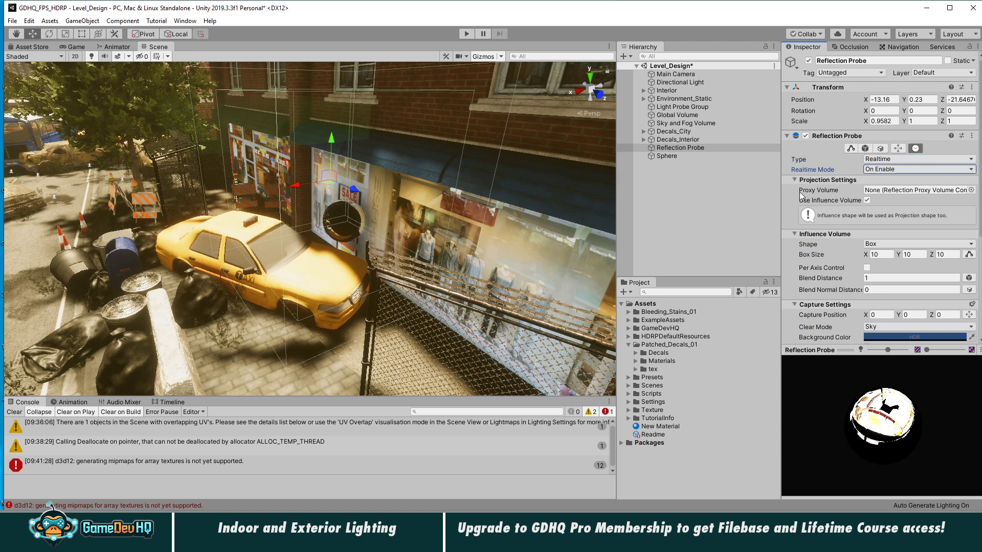
- Deactivate and reactivate the Reflection Probe object twice to refresh its realtime capture
click(809, 61)
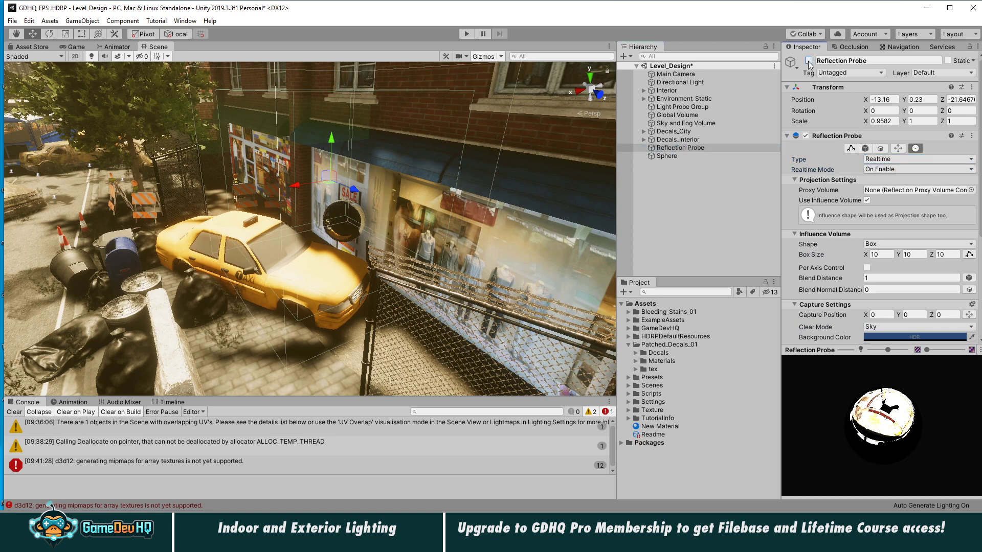
click(809, 61)
click(808, 61)
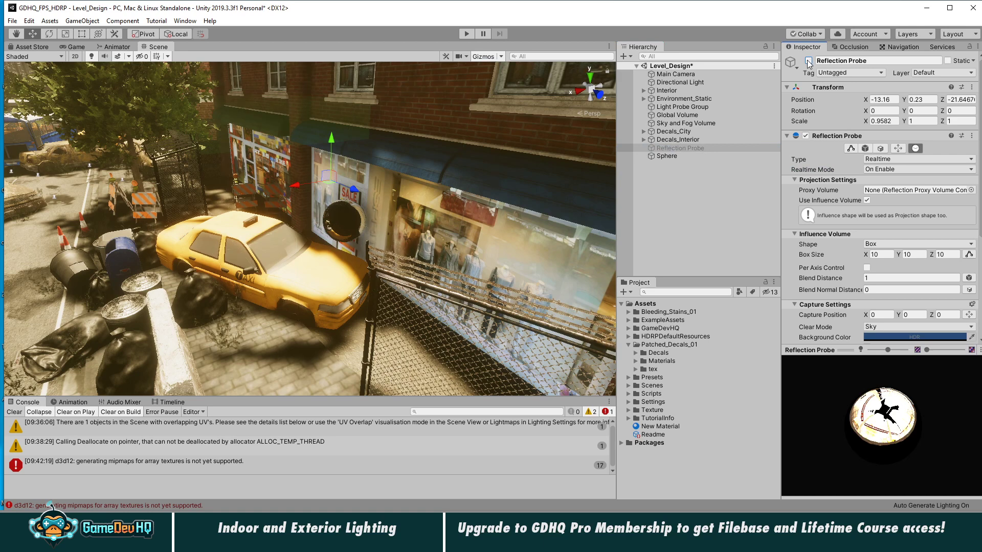
click(809, 60)
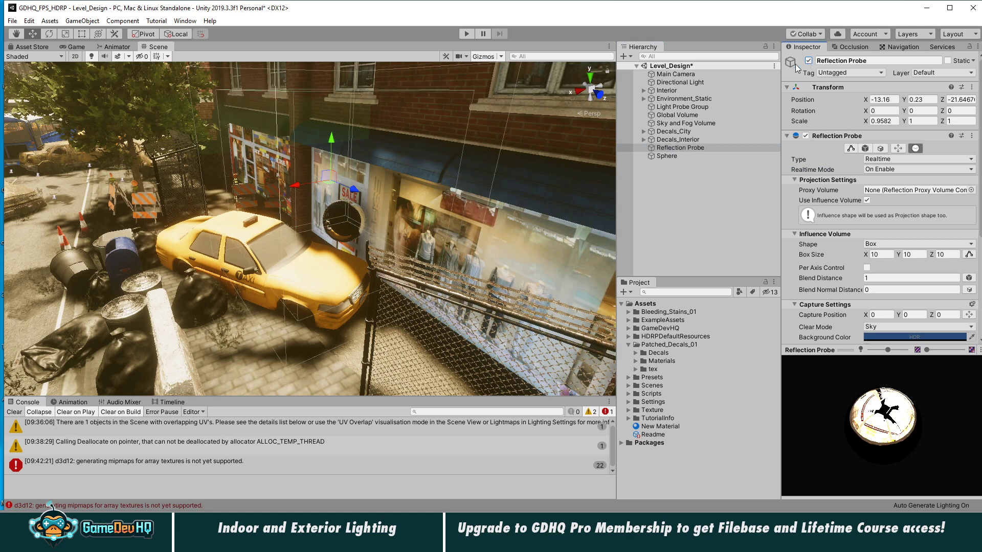
- Move the Sphere out over the trash bags at the curb, to about X -2.968
click(660, 160)
drag(311, 229, 109, 263)
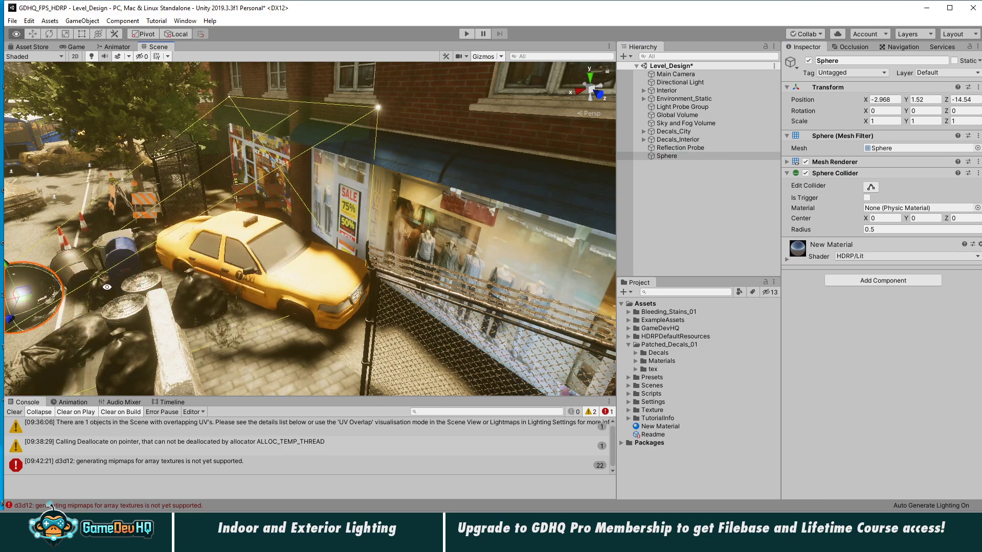
- Examine the reflections on the Sphere from several angles along the street and around the taxi
middle_drag(108, 263, 370, 245)
alt+right_drag(406, 243, 654, 243)
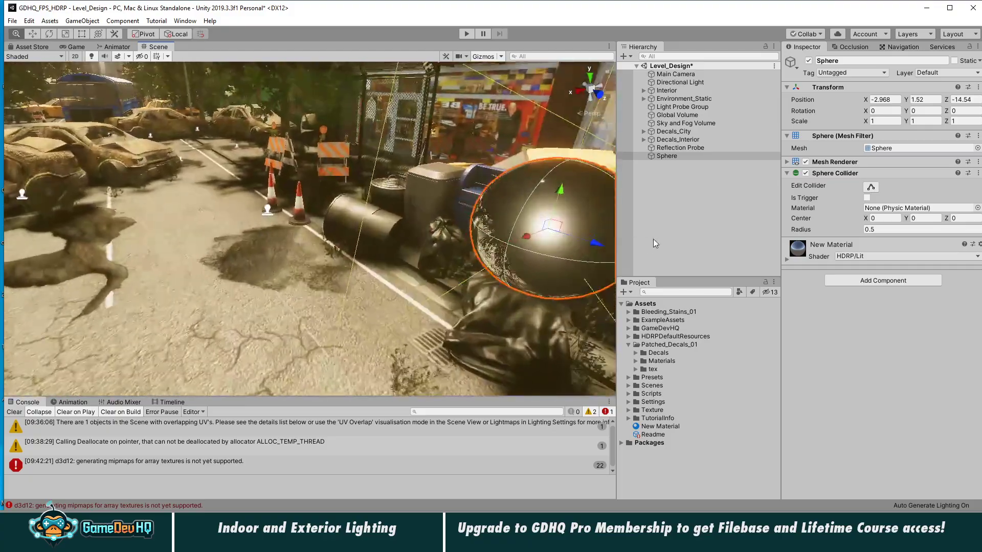
alt+drag(578, 248, 578, 202)
middle_drag(578, 202, 356, 240)
alt+drag(357, 240, 180, 269)
middle_drag(180, 269, 424, 263)
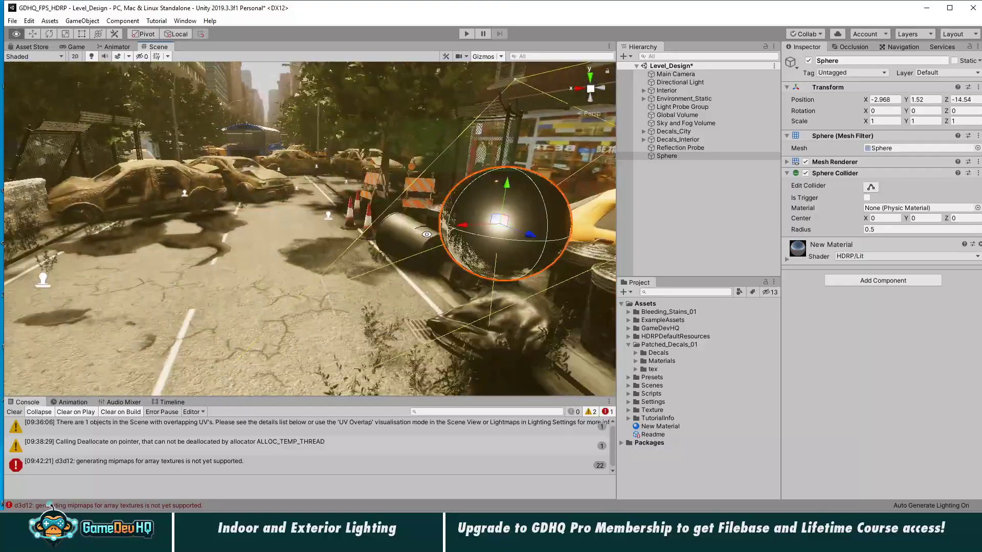
alt+drag(428, 234, 286, 258)
middle_drag(286, 258, 317, 259)
alt+drag(317, 258, 646, 234)
alt+drag(441, 198, 558, 168)
alt+right_drag(333, 219, 307, 225)
alt+drag(279, 225, 466, 320)
middle_drag(342, 260, 513, 266)
- Reposition the Reflection Probe in front of the clothing storefront, to about X -9.9 and Z -11.18, checking it from above
click(693, 147)
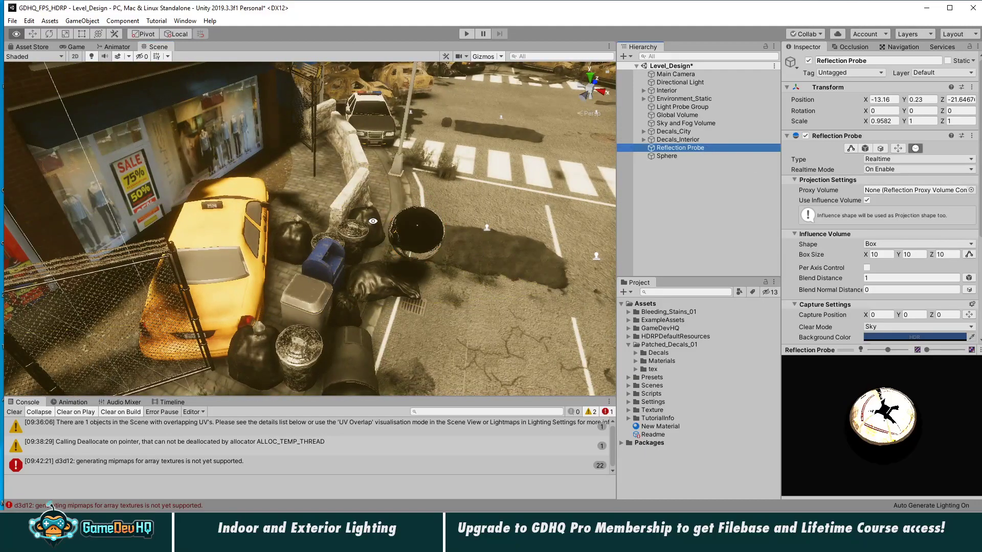
alt+drag(373, 221, 202, 237)
alt+drag(268, 272, 137, 273)
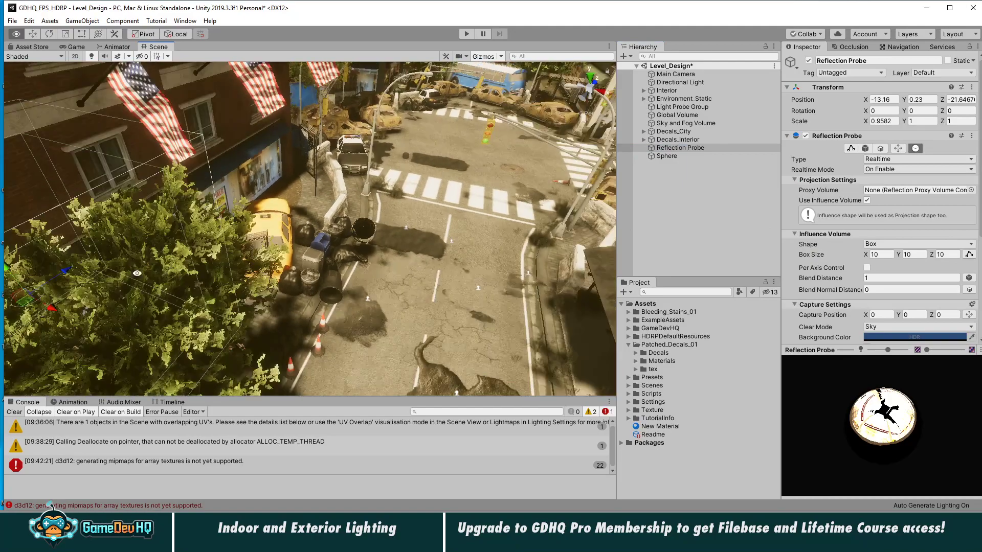
drag(67, 271, 266, 138)
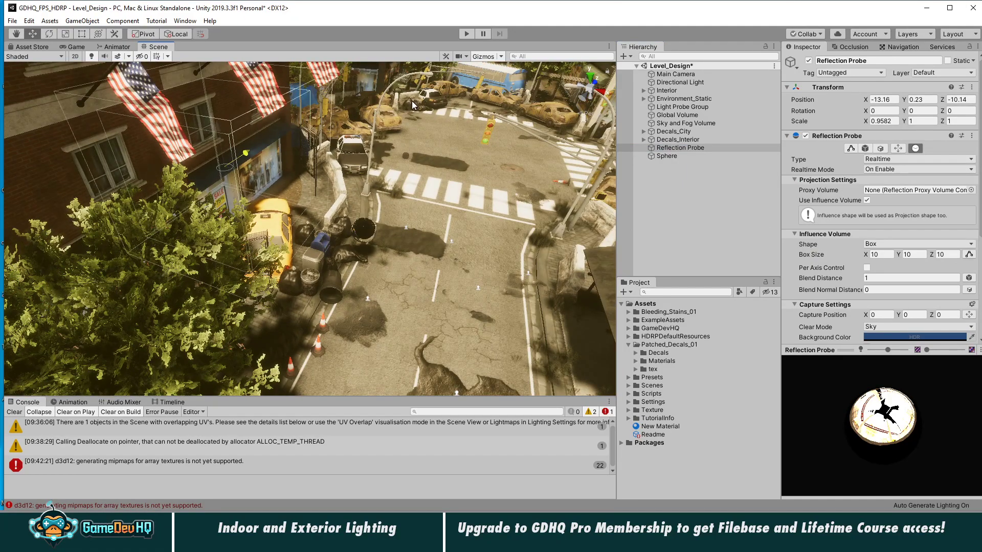
alt+right_drag(266, 137, 354, 91)
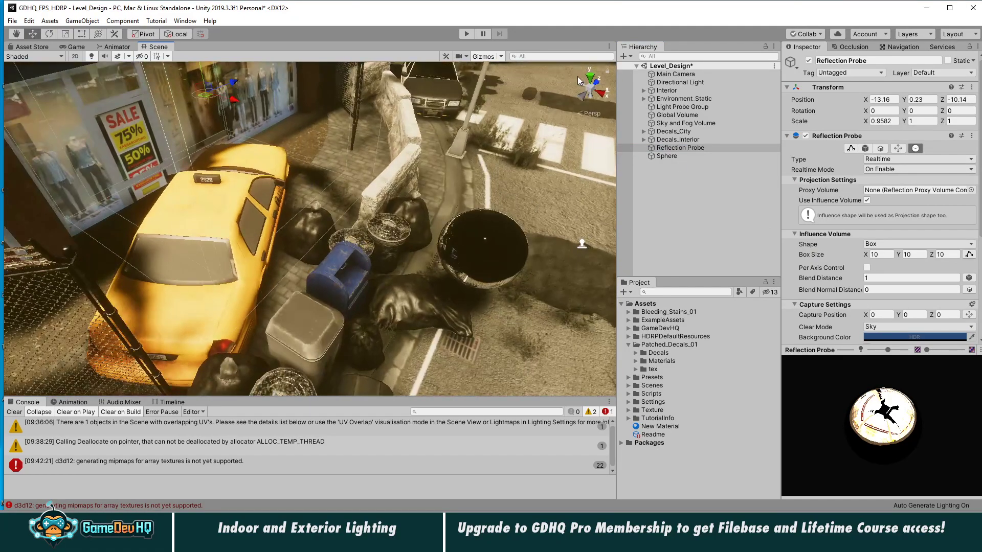
click(589, 79)
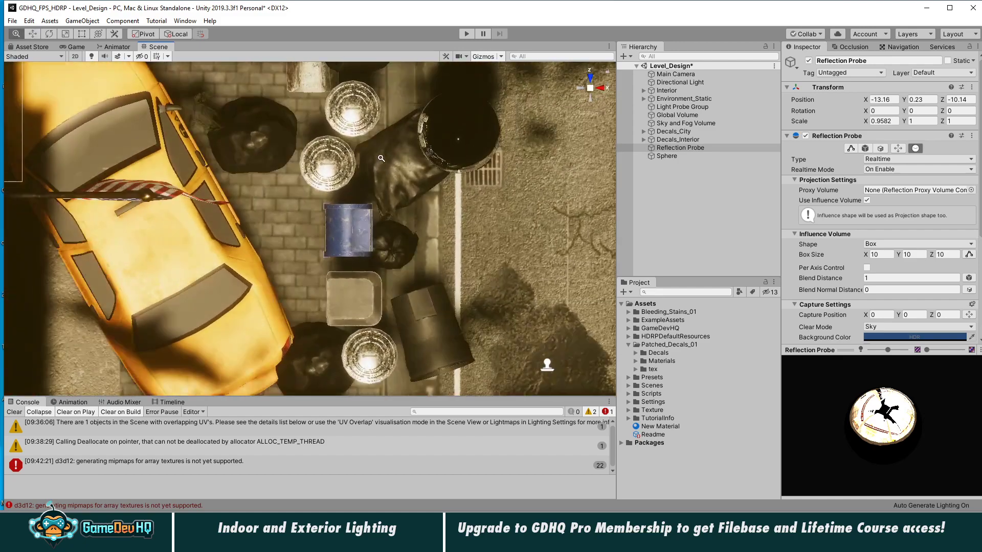
click(591, 91)
drag(179, 132, 219, 159)
drag(227, 155, 228, 144)
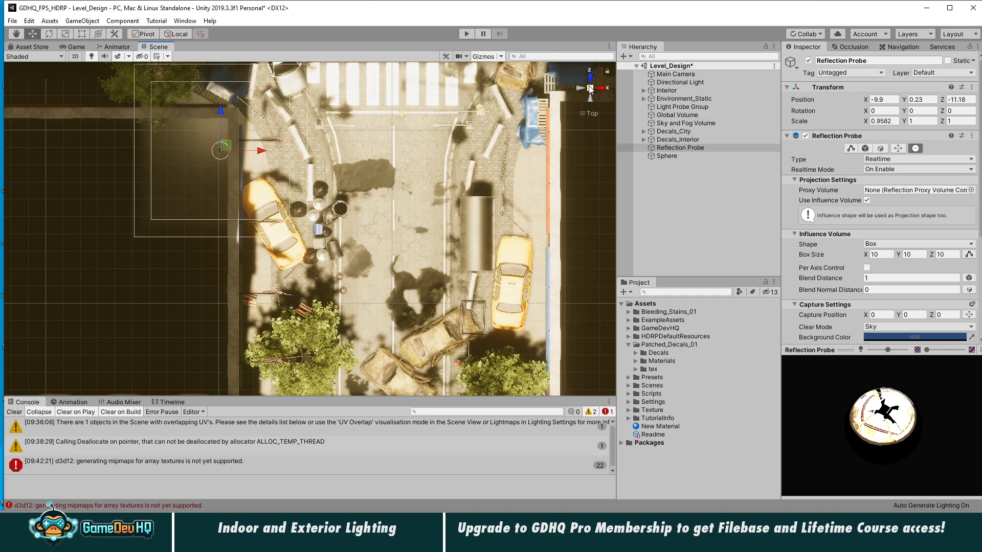
- Raise the Reflection Probe to about Y 2.13 and frame it in front of the storefront in perspective
click(590, 89)
alt+drag(430, 373, 327, 182)
key(f)
alt+right_drag(340, 216, 793, 230)
alt+drag(358, 225, 542, 211)
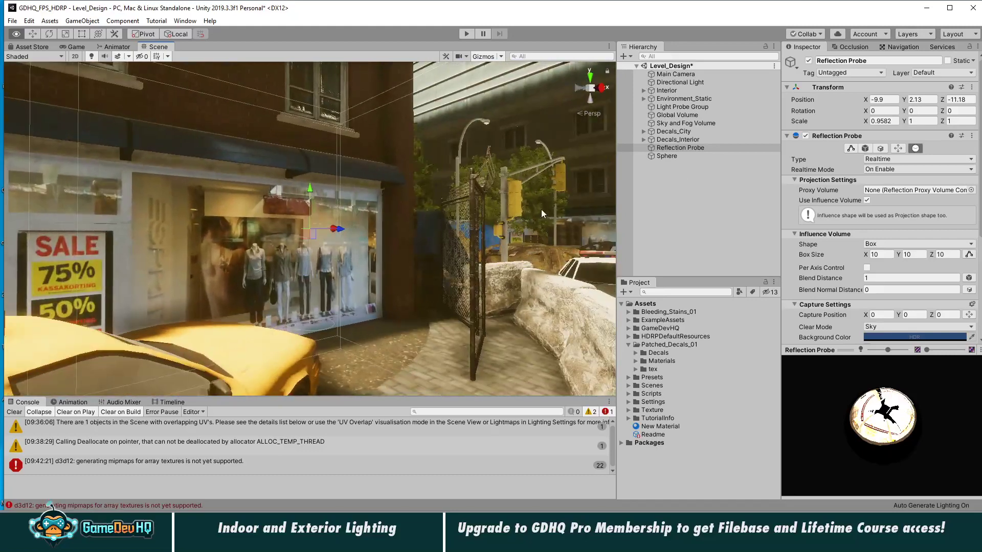
- Toggle the Reflection Probe object off and on twice to compare the storefront and fence with and without it
click(809, 61)
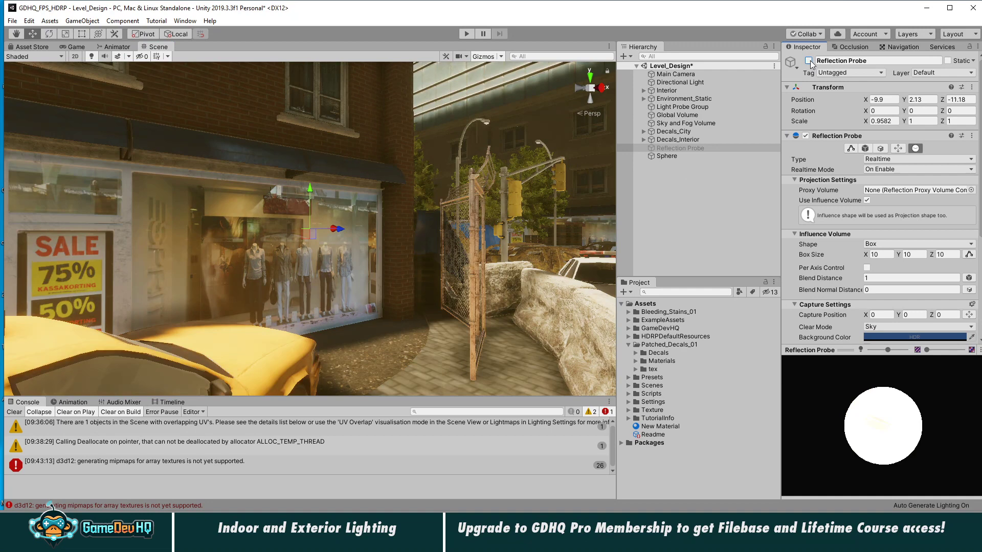
click(809, 61)
click(808, 61)
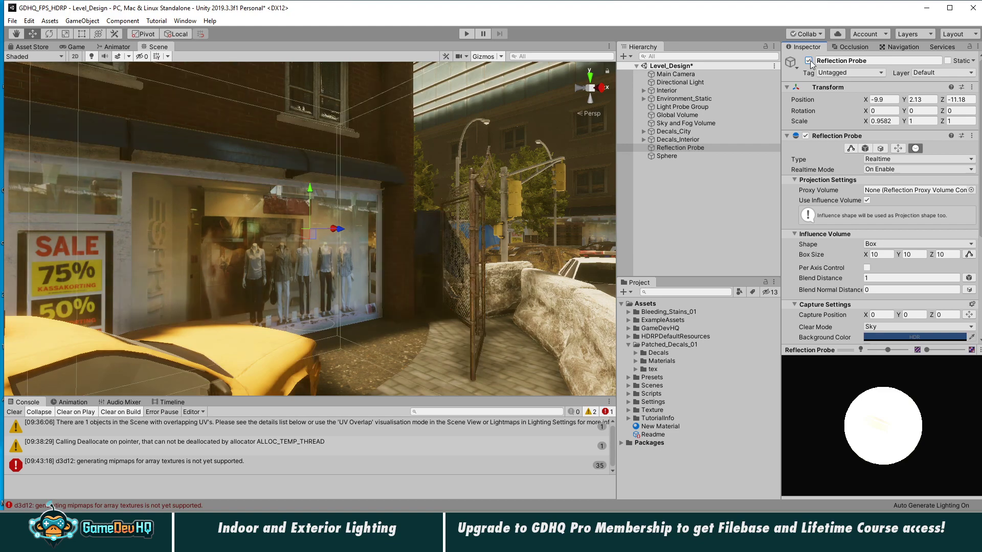
click(808, 61)
- Slide the Reflection Probe along the storefront to about Z -13.57
alt+drag(609, 164, 287, 366)
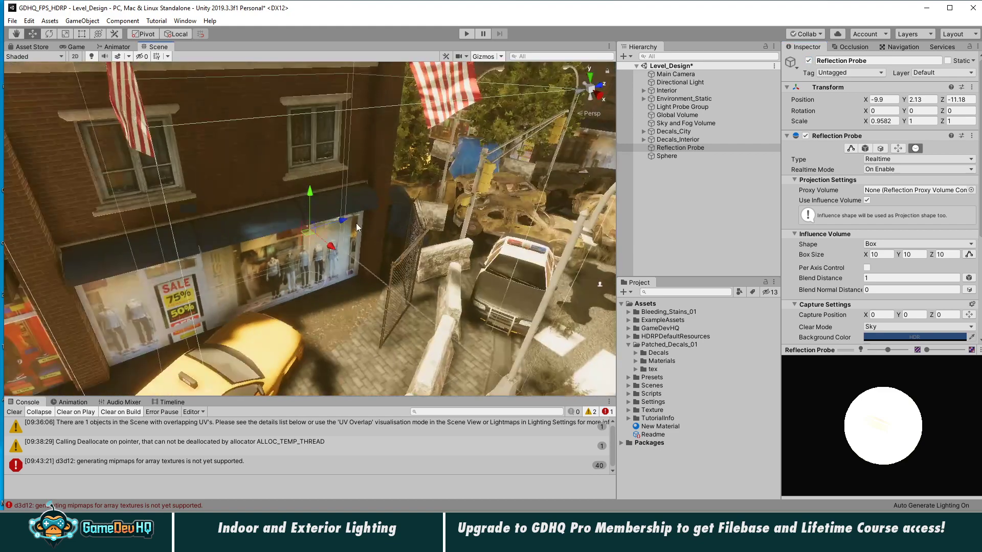
drag(345, 225, 281, 255)
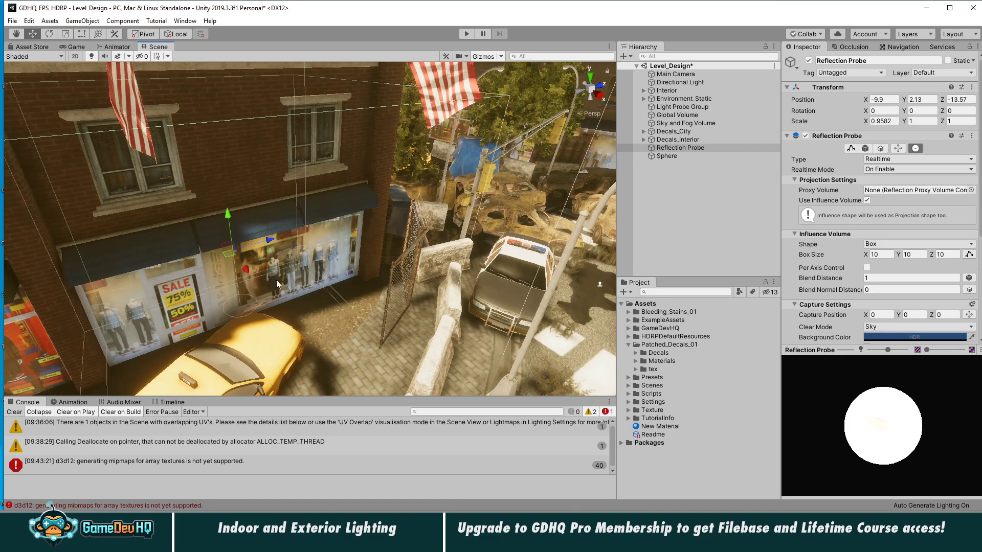
alt+drag(284, 290, 394, 217)
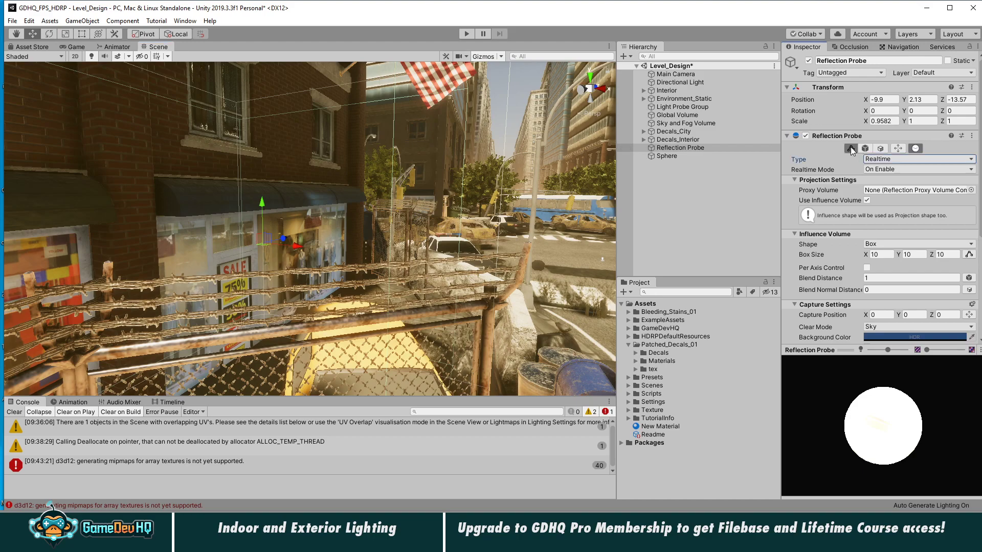
- Shrink the Reflection Probe's influence box around the clothing storefront to about 6.47 wide (X) and 5.87 high (Y)
alt+drag(261, 148, 231, 201)
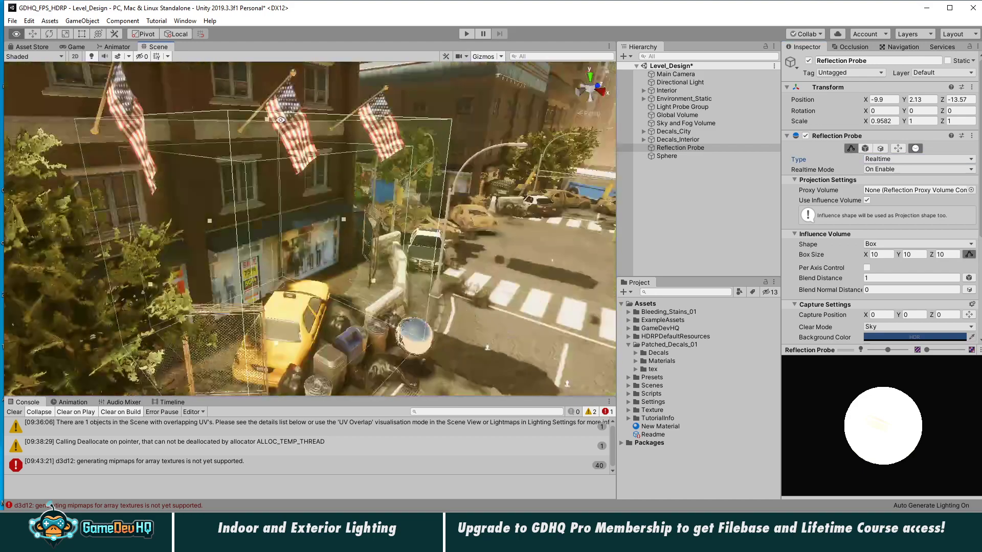
drag(266, 119, 275, 231)
drag(370, 335, 278, 311)
key(w)
mouse_move(284, 262)
mouse_down()
mouse_move(308, 248)
mouse_move(298, 252)
mouse_up()
key(alt)
alt+right_drag(298, 252, 723, 254)
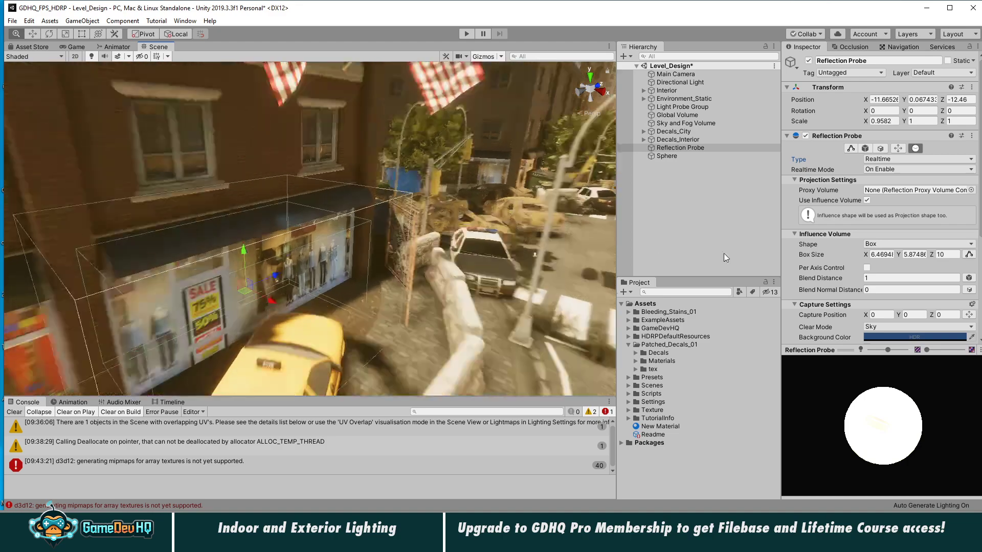
- Set the Reflection Probe's Blend Distance to 0.13 and its influence Box Size X to 6.49
alt+drag(450, 277, 354, 217)
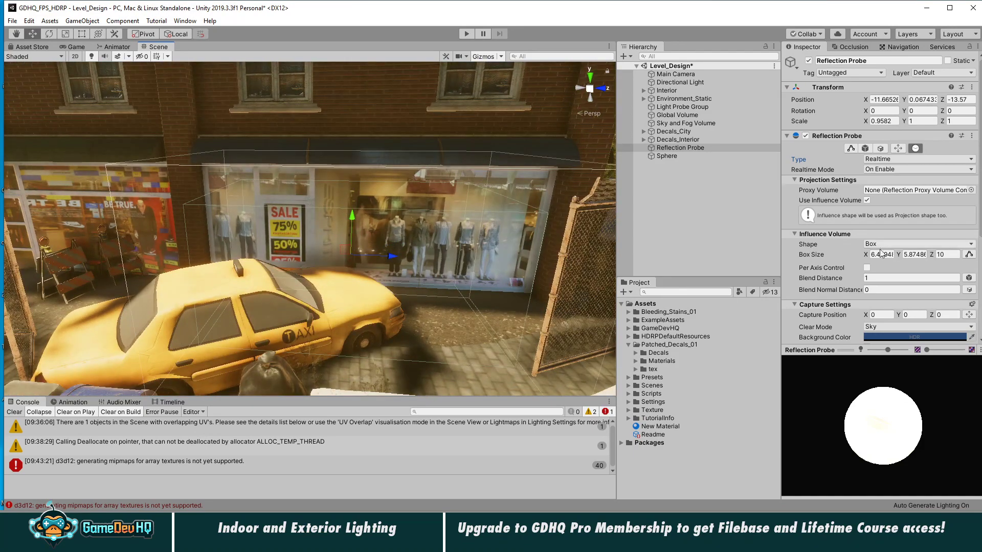
drag(849, 282, 835, 281)
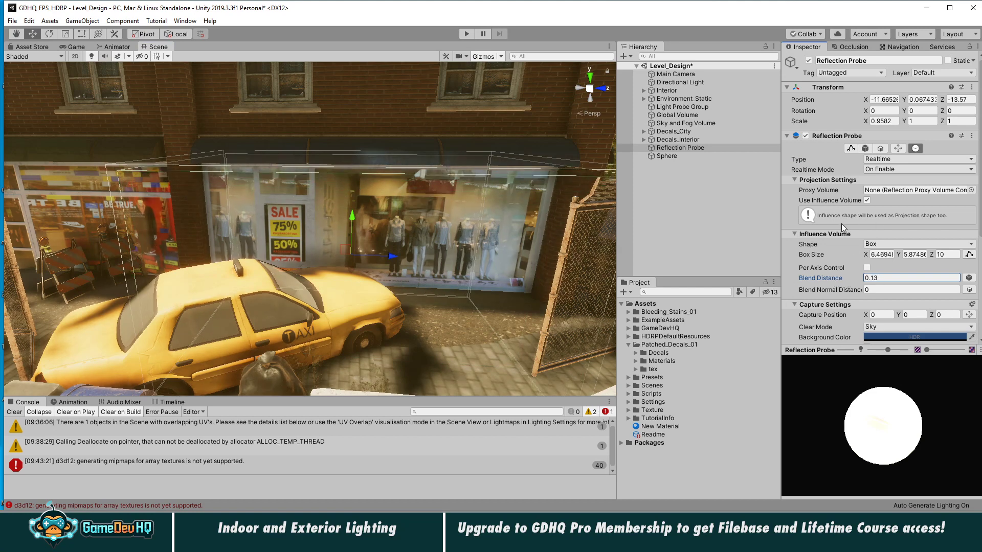
drag(866, 255, 868, 259)
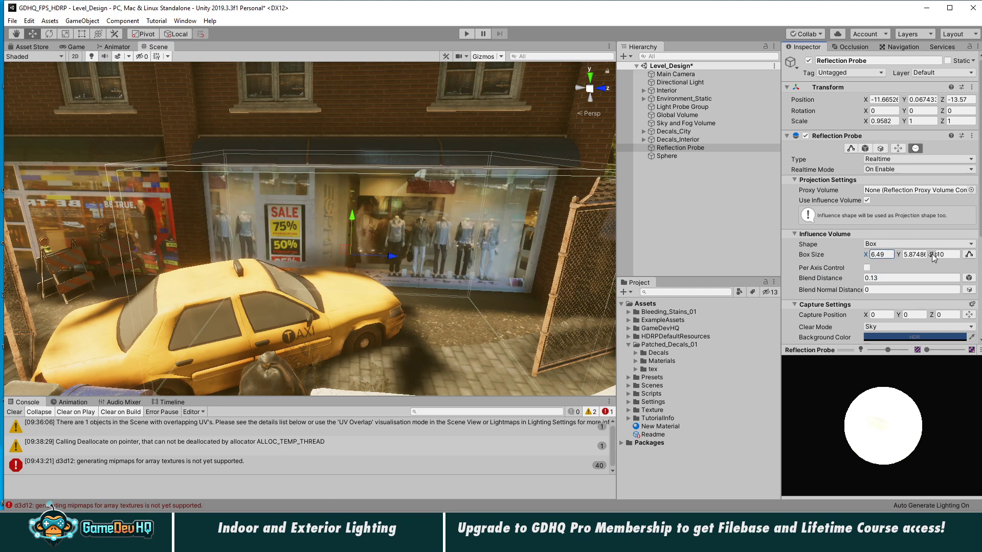
- Lengthen the probe's influence box to Z 25.28 and slide the probe along the storefronts to about Z -18.34
drag(934, 257, 974, 256)
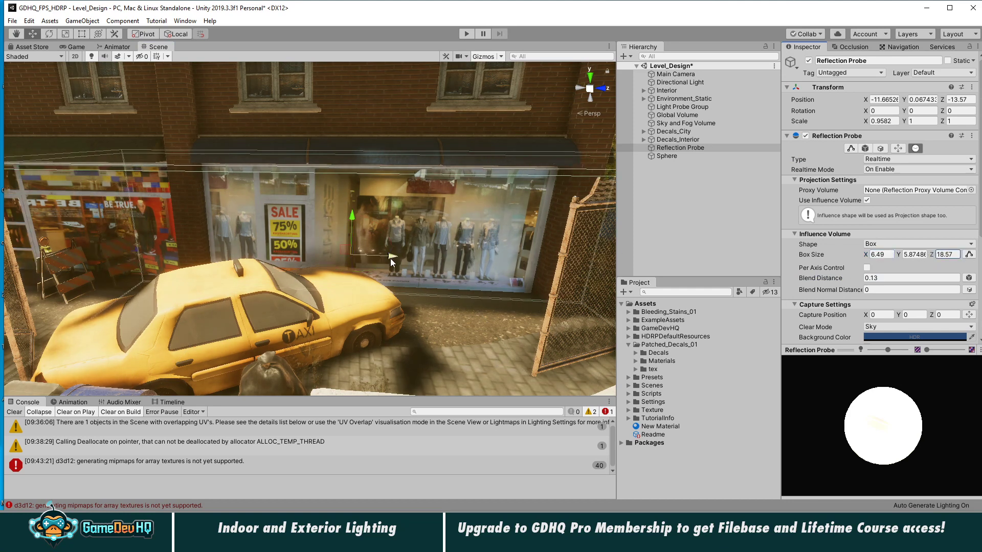
drag(392, 262, 232, 257)
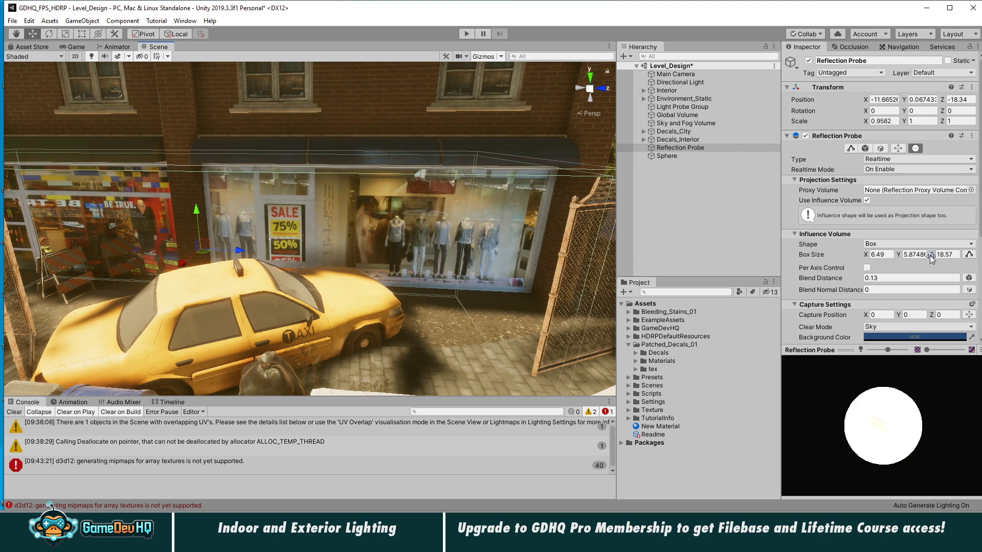
drag(932, 258, 967, 260)
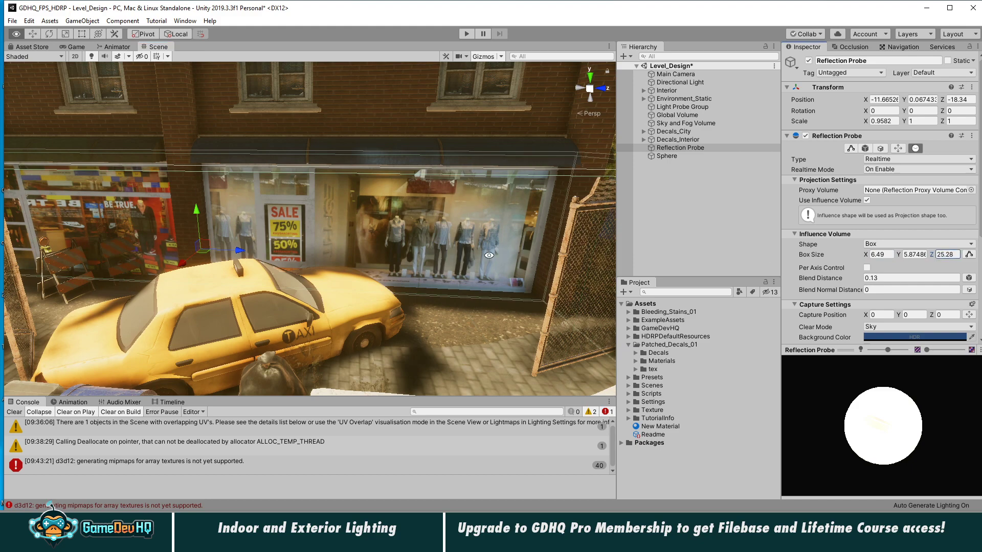
- Select the clothing storefront's Base mesh and examine the Metallic and Smoothness Remapping settings of its Doors and Windows 1 Mat material
right_drag(489, 255, 509, 241)
key(w)
click(509, 241)
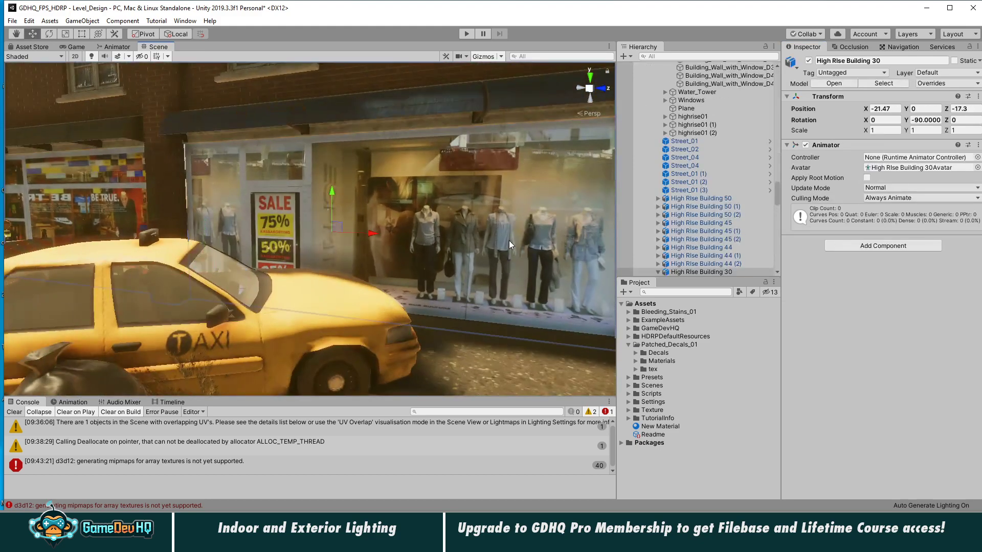
click(531, 238)
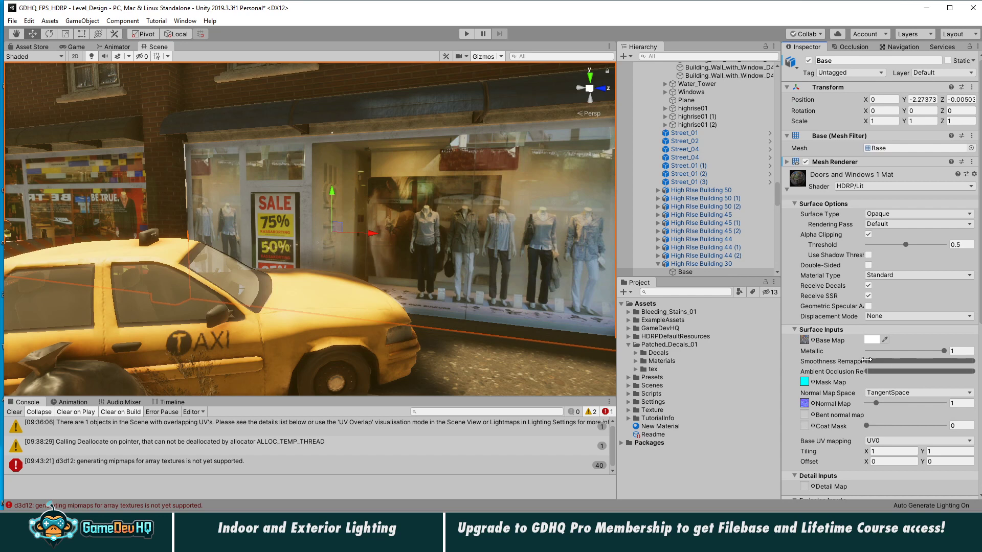
drag(869, 360, 974, 361)
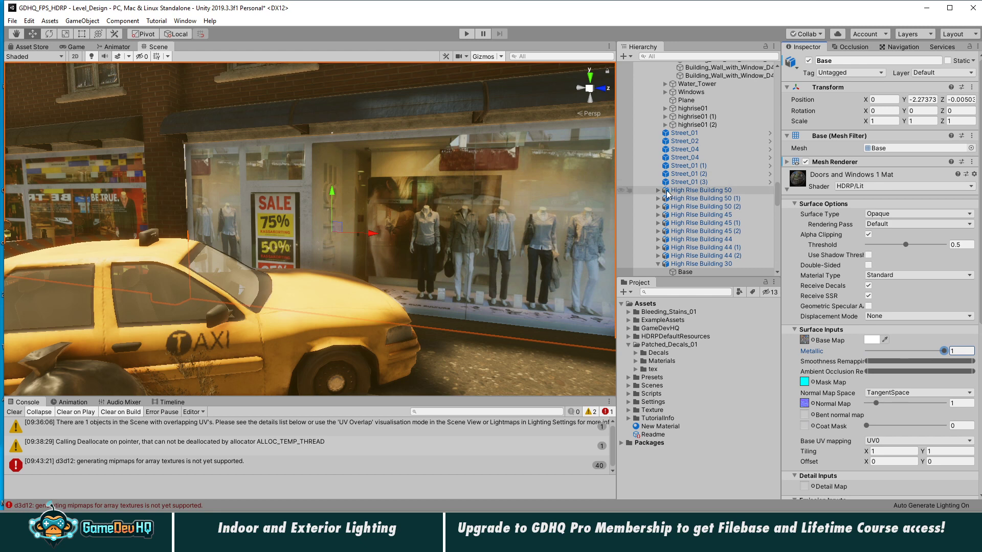
- Collapse the Environment_Static group and reselect the Reflection Probe, framing it from behind the fence
scroll(668, 193, up, 8)
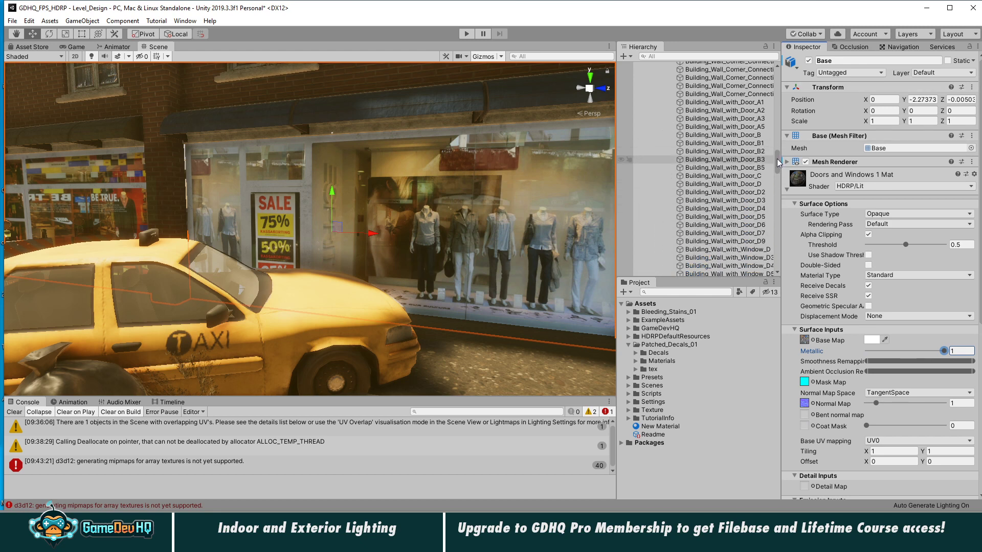
drag(777, 163, 766, 24)
click(644, 98)
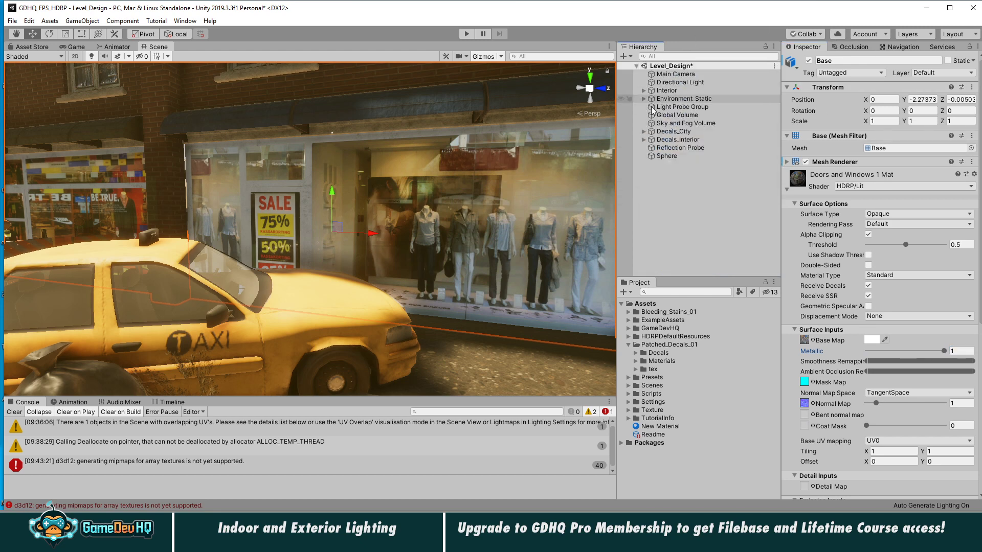
click(667, 149)
scroll(475, 171, down, 3)
alt+drag(475, 170, 229, 216)
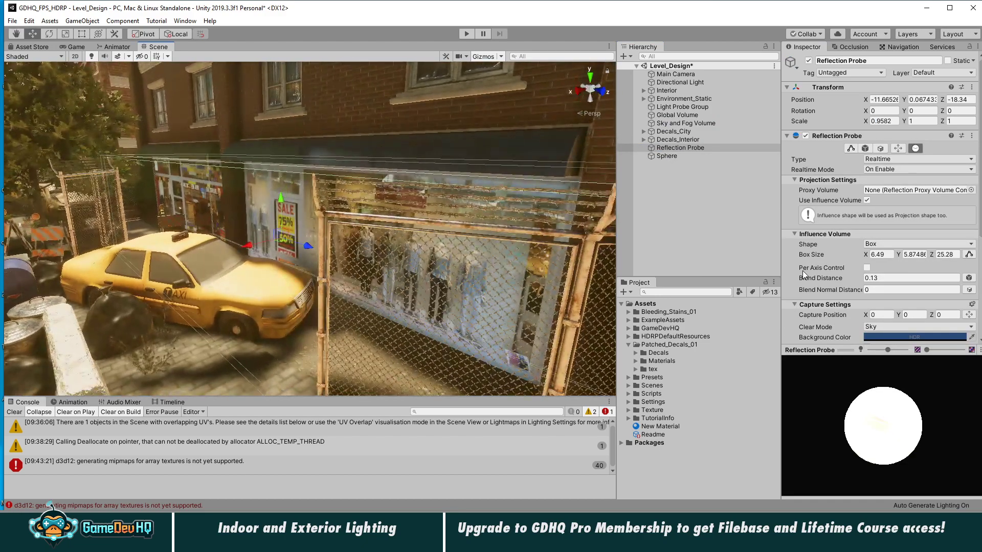
- Try a Multiplier of about -9.8 in the Reflection Probe's Render Settings and undo it
scroll(803, 275, down, 4)
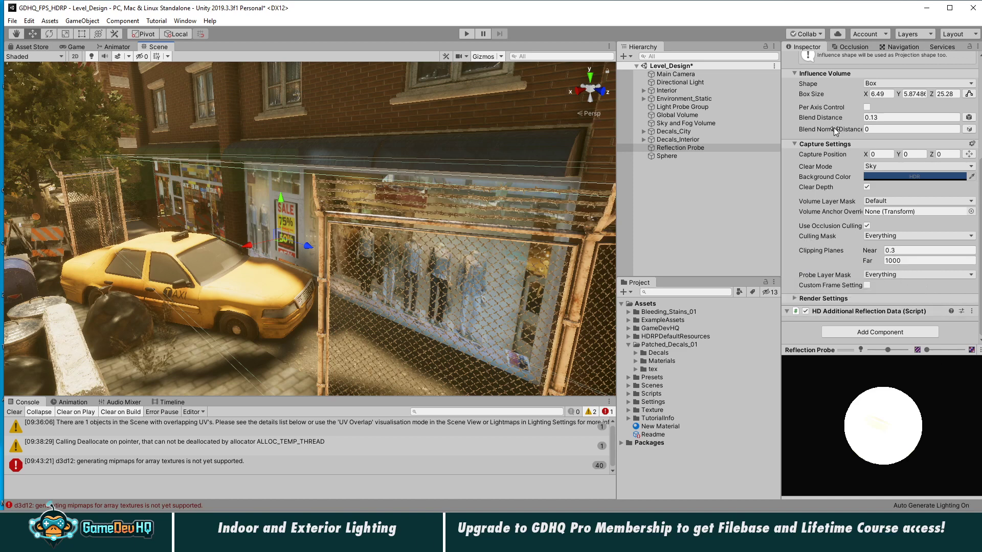
scroll(827, 164, up, 4)
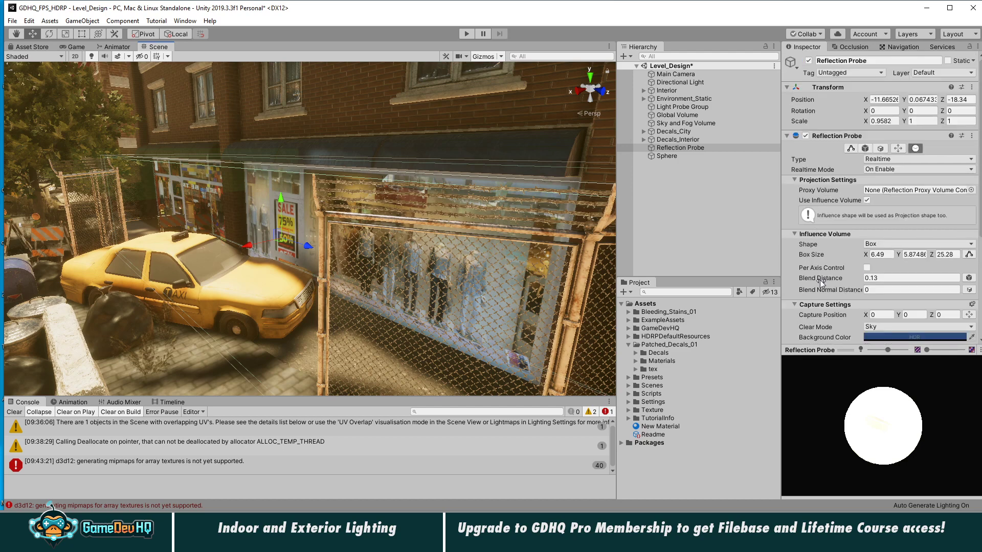
scroll(821, 280, down, 4)
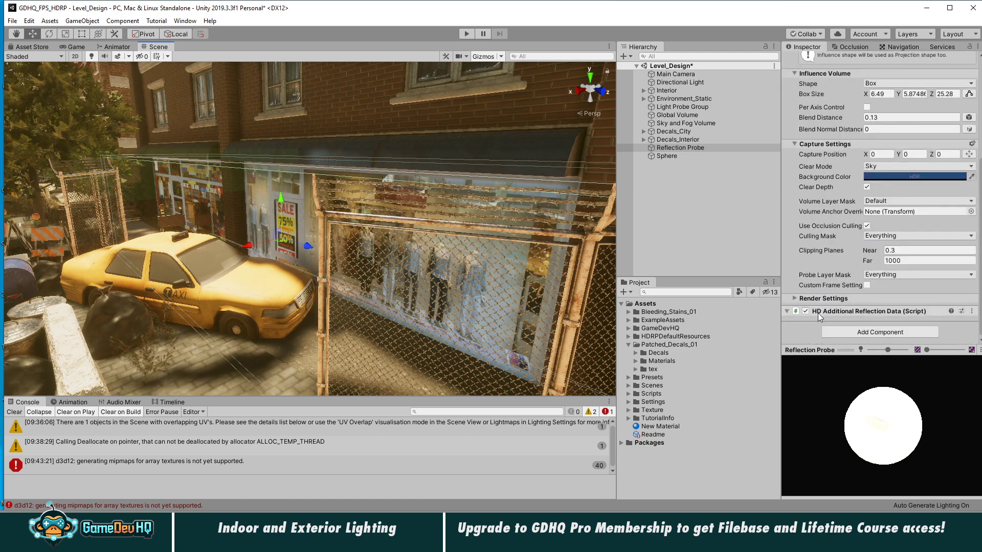
click(798, 299)
scroll(808, 267, down, 1)
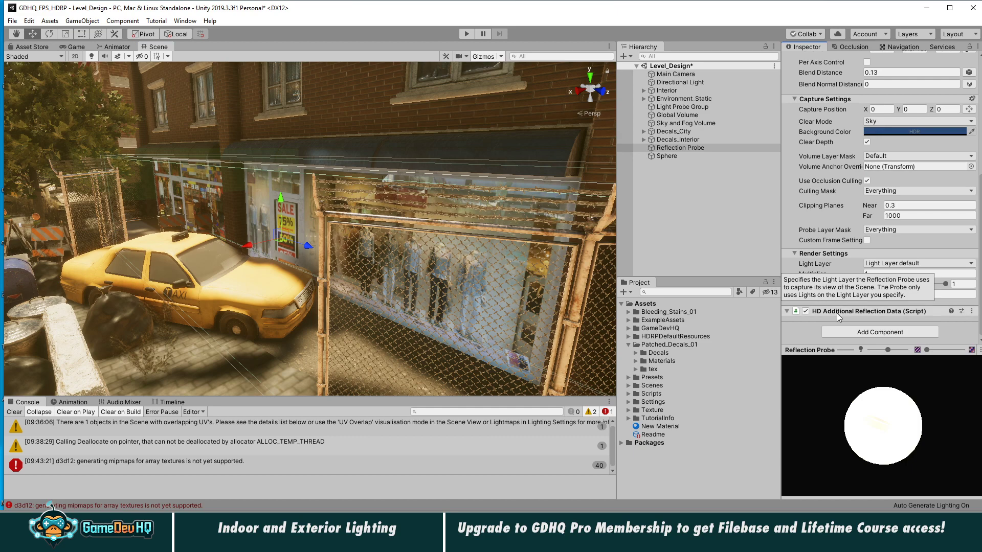
drag(839, 273, 746, 272)
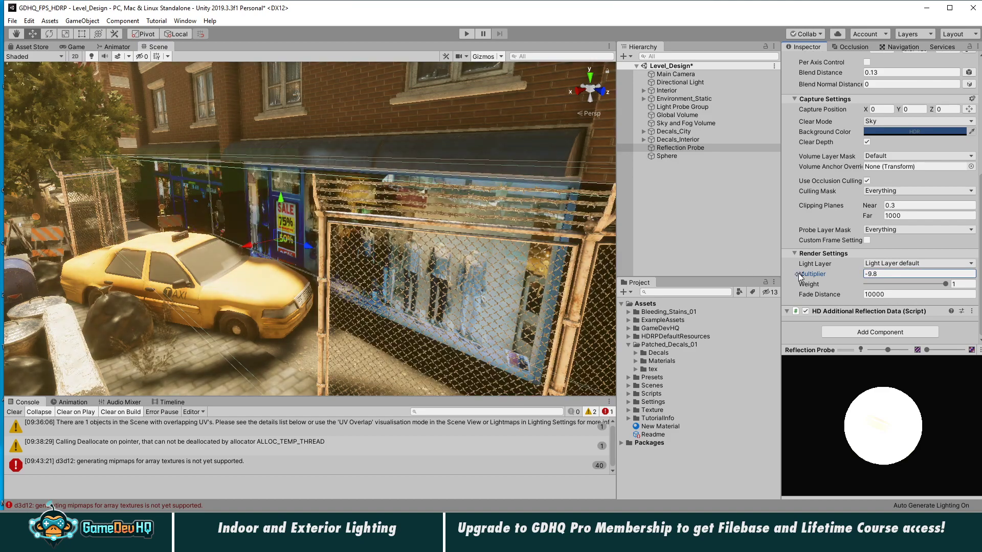
key(ctrl+z)
- Raise the Reflection Probe to about Y 0.63 and view its influence box from across the street
alt+drag(365, 220, 329, 190)
scroll(440, 205, up, 3)
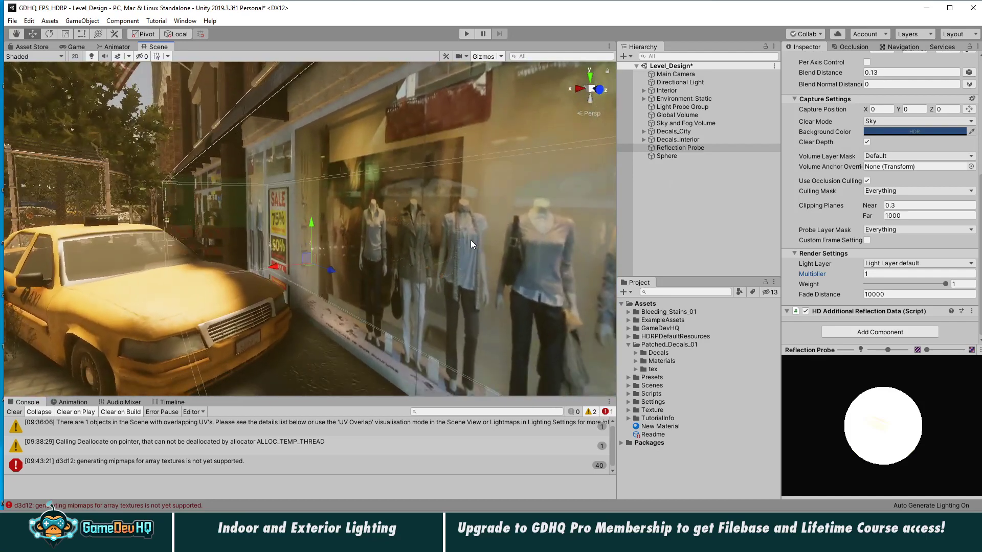
alt+drag(409, 272, 253, 273)
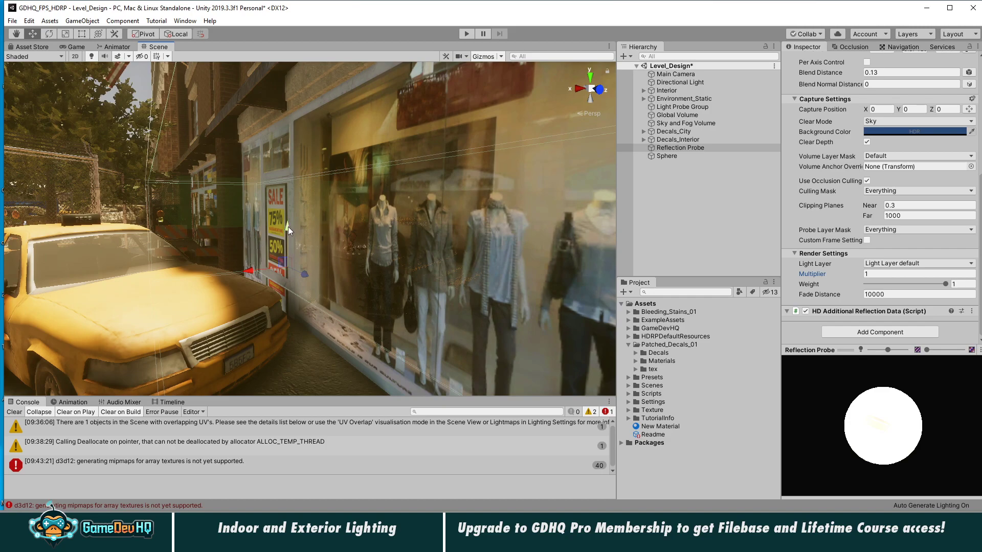
drag(288, 226, 284, 207)
alt+right_drag(284, 207, 266, 227)
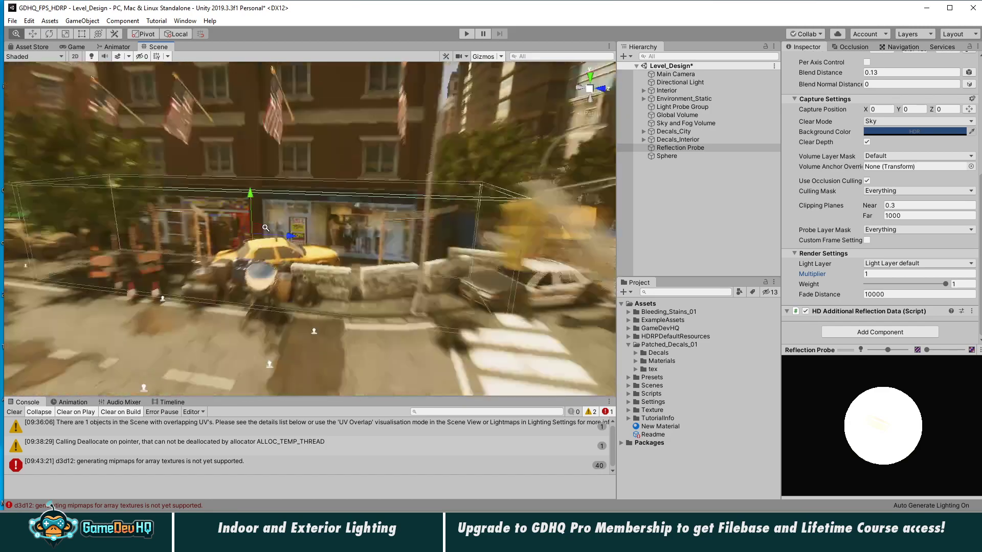
alt+drag(265, 227, 543, 214)
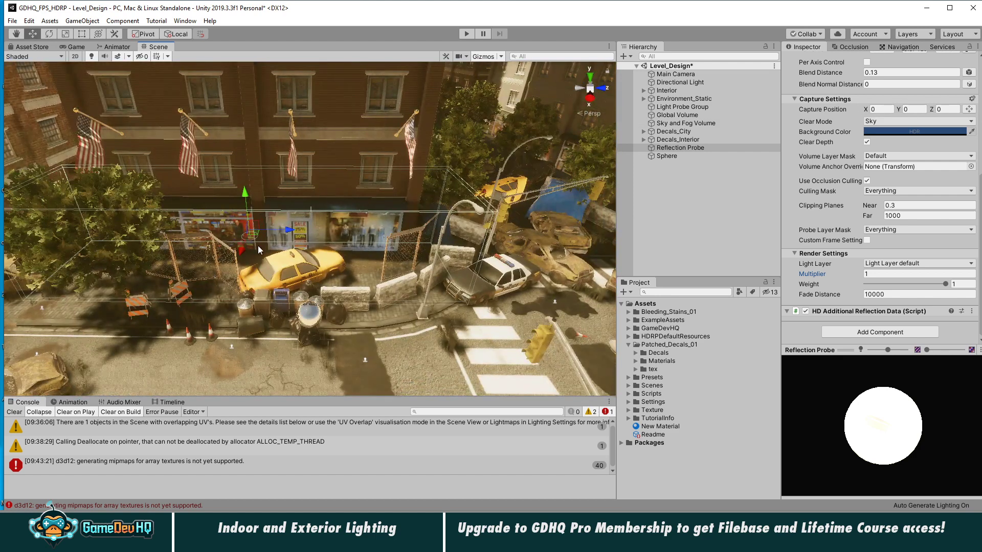
- Move the Reflection Probe out from the storefront into the middle of the street, to about X 0.59 and Z -16.9
drag(288, 233, 452, 227)
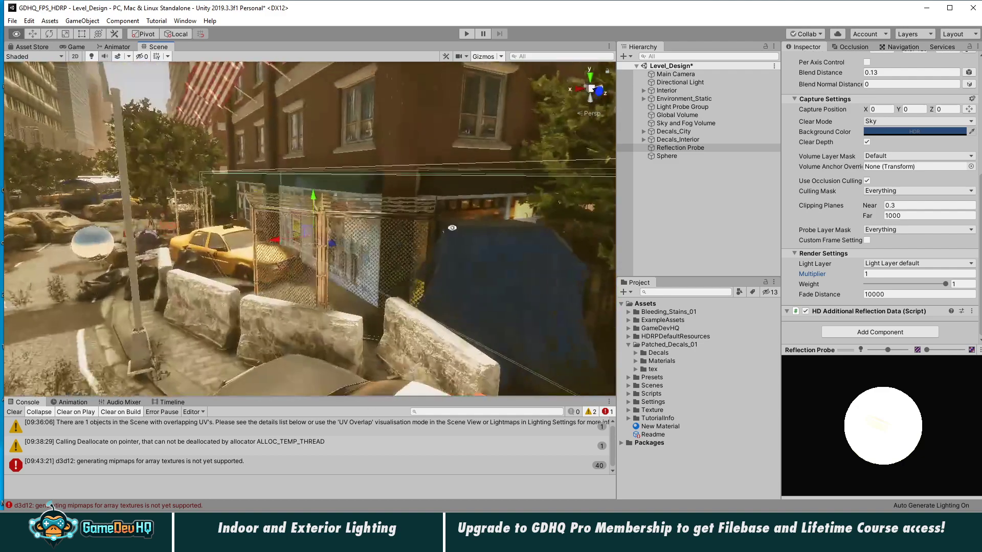
drag(274, 242, 79, 245)
alt+right_drag(79, 245, 103, 248)
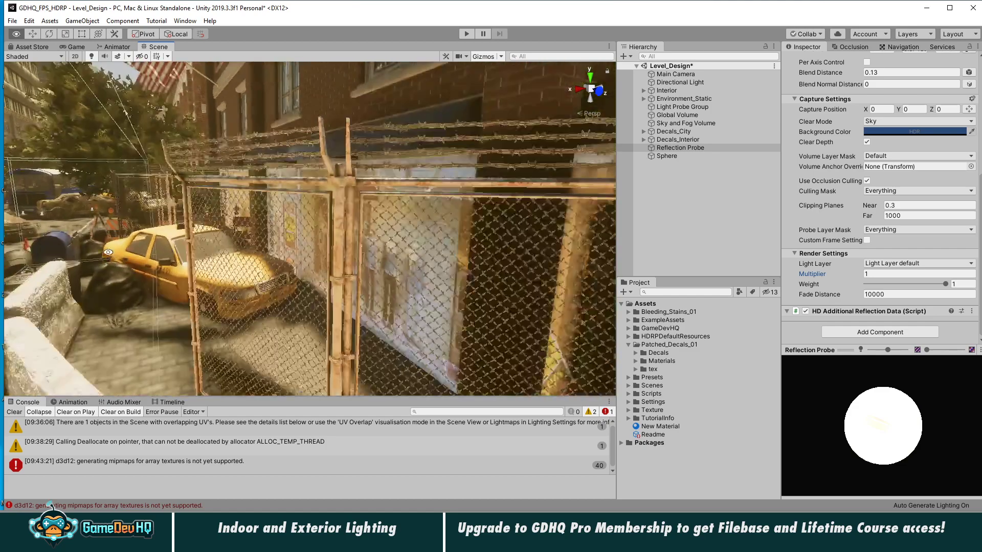
alt+middle_drag(103, 247, 285, 251)
alt+drag(285, 251, 152, 251)
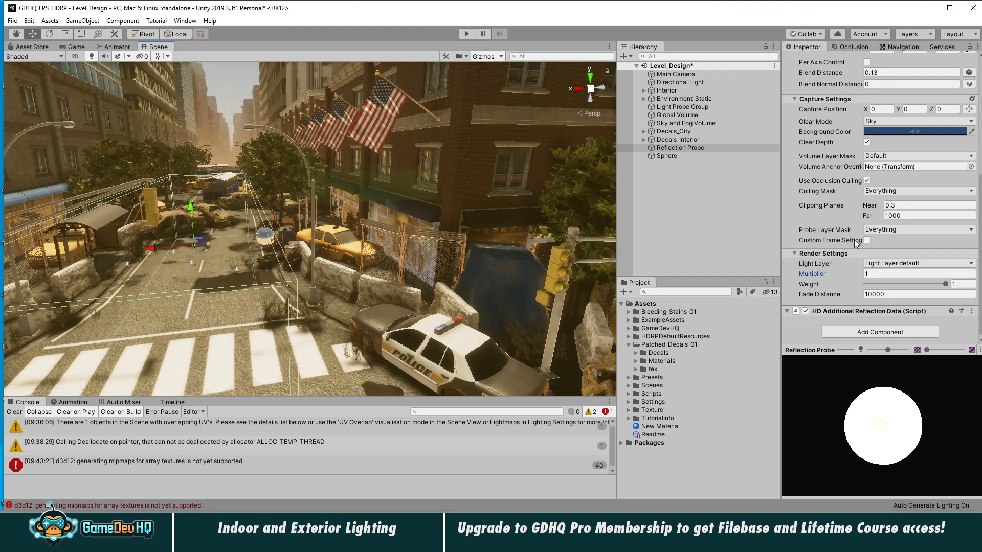
- Enlarge the probe's influence box to X 21.61 and Z 46.55 to span the street
scroll(839, 225, up, 5)
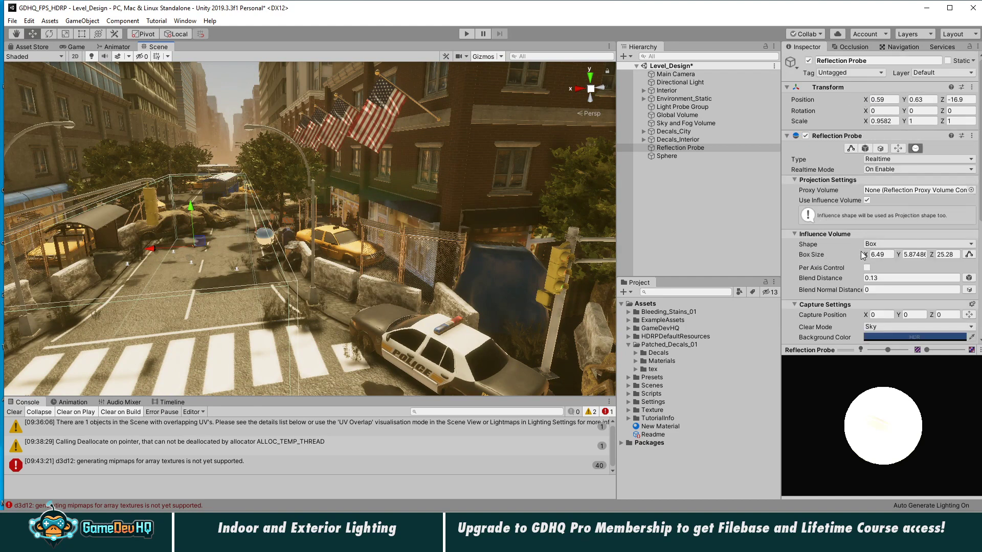
drag(868, 255, 884, 255)
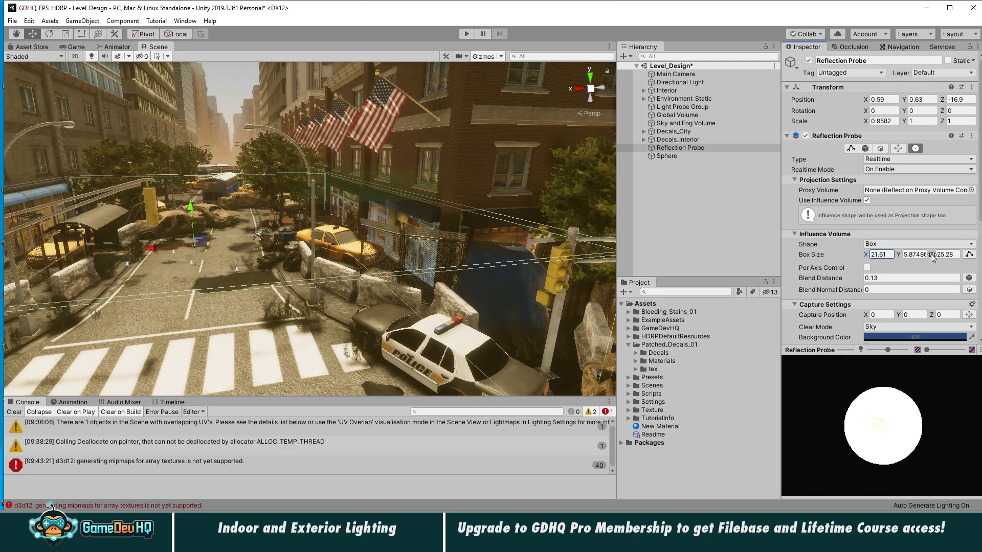
drag(931, 253, 939, 254)
- Slide the Reflection Probe along the street to about Z -30.01
alt+drag(231, 266, 390, 302)
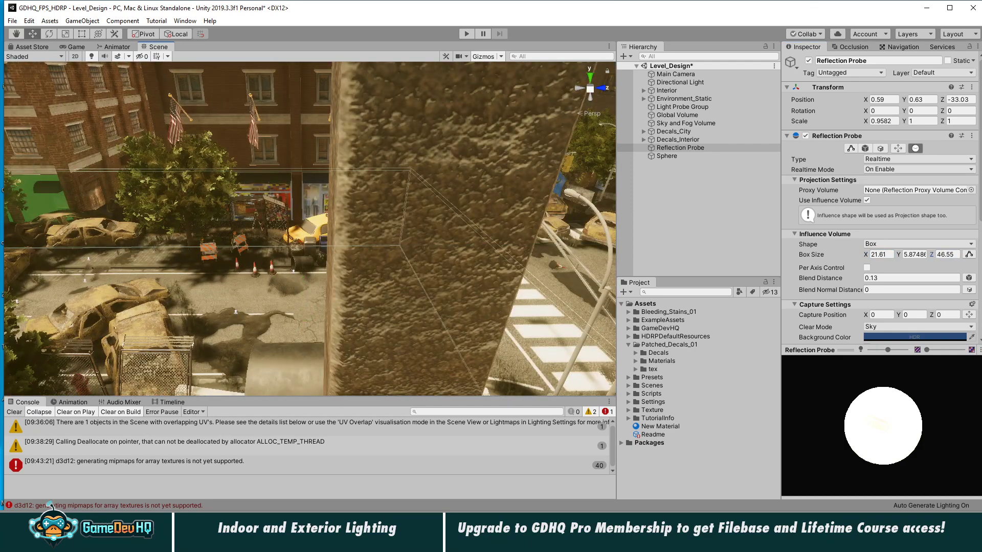
alt+right_drag(307, 252, 445, 230)
alt+drag(445, 230, 475, 207)
middle_drag(476, 206, 287, 203)
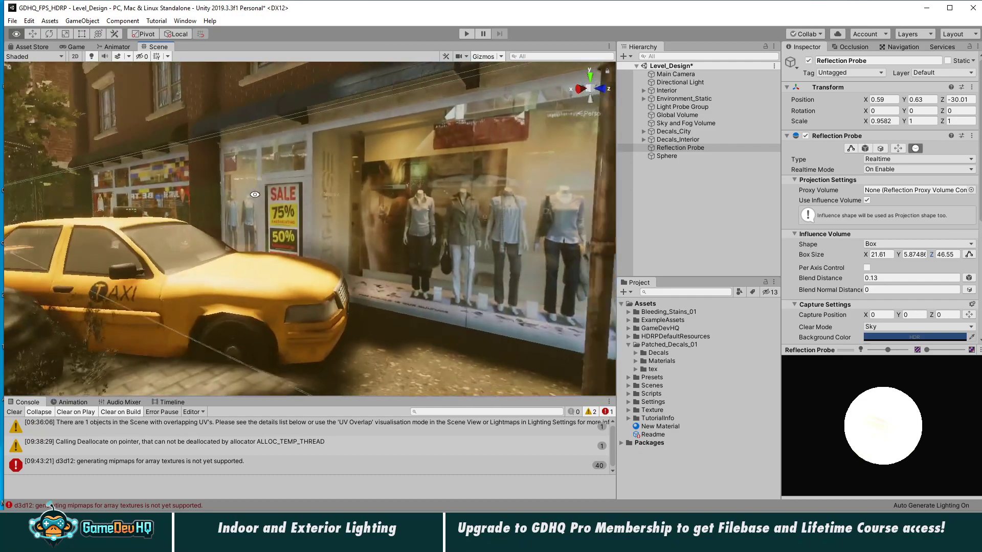
- Inspect the storefronts and street, toggling the Reflection Probe object off and on to compare the sphere and surroundings
alt+drag(287, 204, 353, 223)
scroll(317, 199, down, 3)
middle_drag(353, 224, 481, 210)
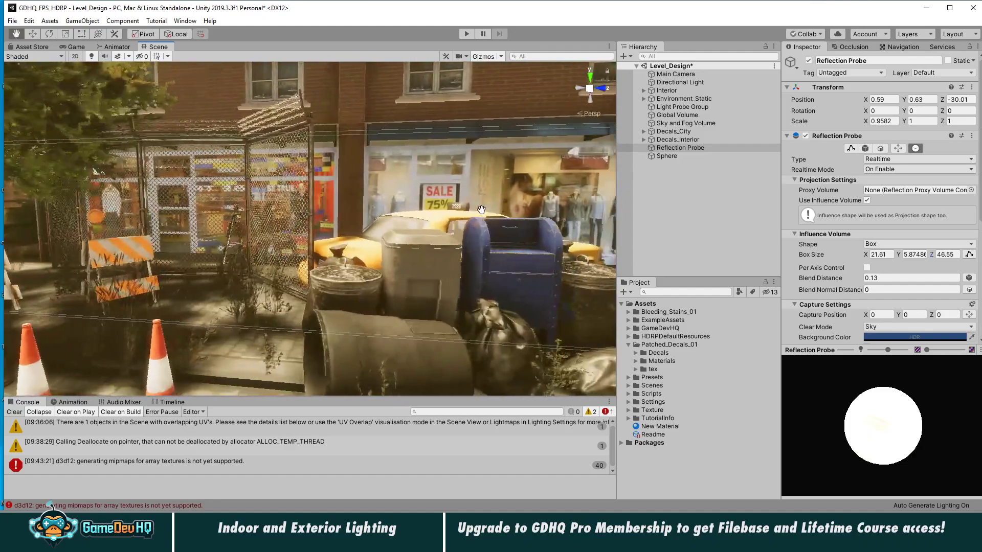
alt+drag(481, 210, 216, 225)
alt+drag(511, 226, 709, 205)
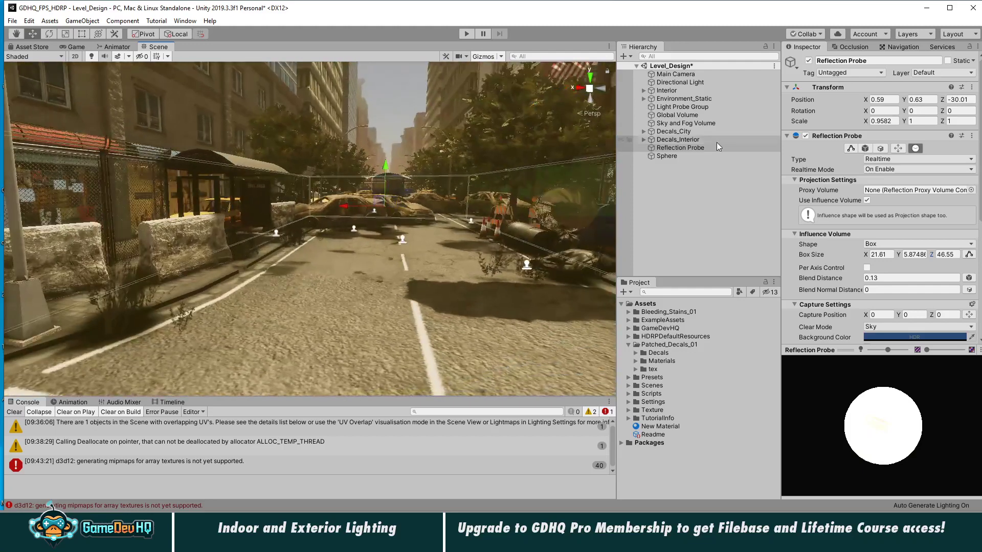
click(808, 61)
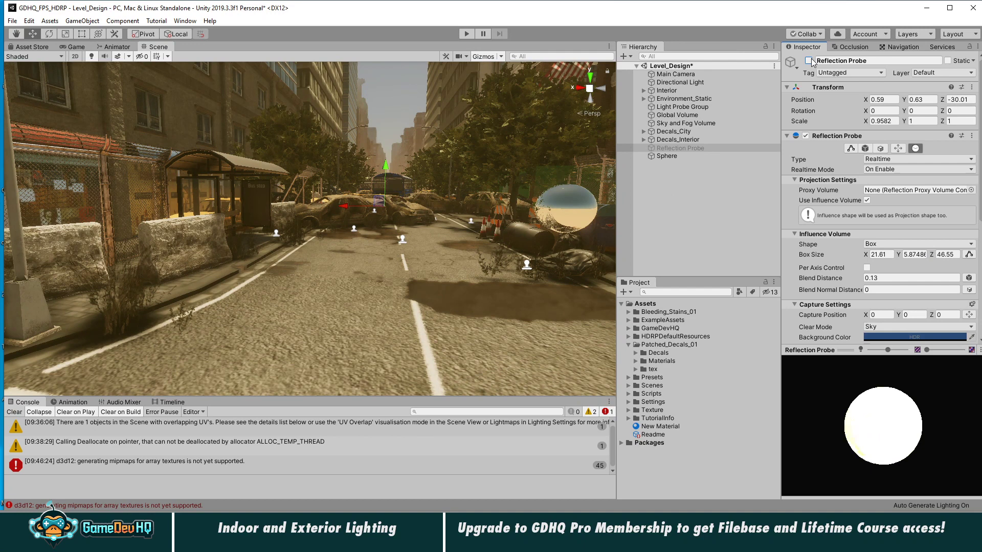
click(809, 61)
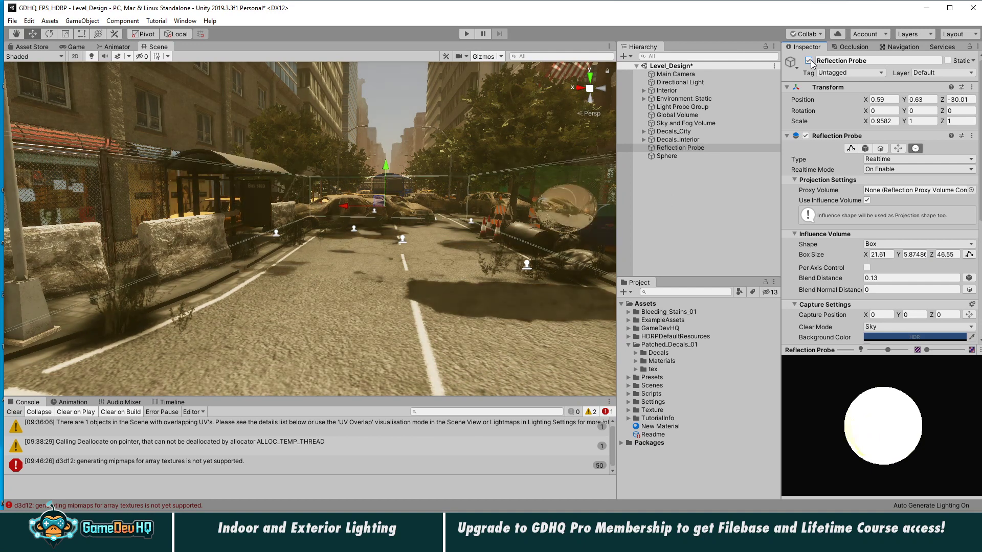
- Examine the reflections on the clothing storefront and fence from the street with the Reflection Probe enabled, selecting High Rise Building 30
click(683, 237)
alt+drag(282, 260, 214, 259)
alt+right_drag(282, 247, 885, 251)
click(298, 221)
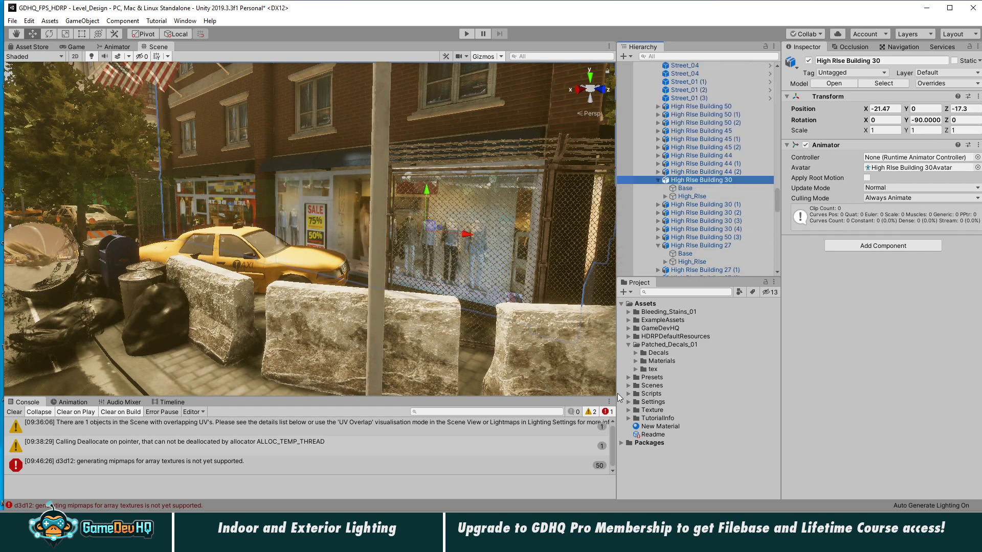
- Select the Base mesh of High Rise Building 30 and locate its material's Mask Map texture in the project assets
click(697, 188)
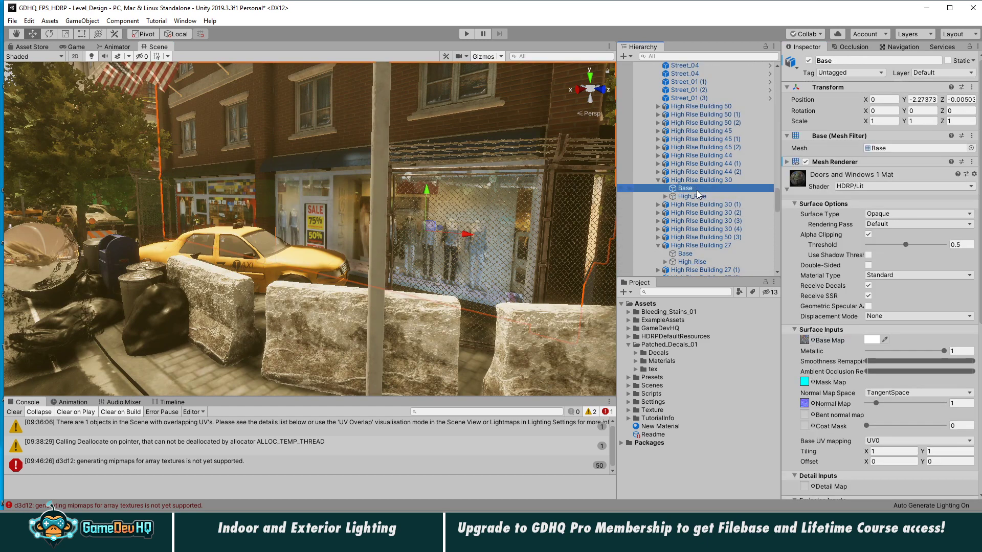
click(805, 382)
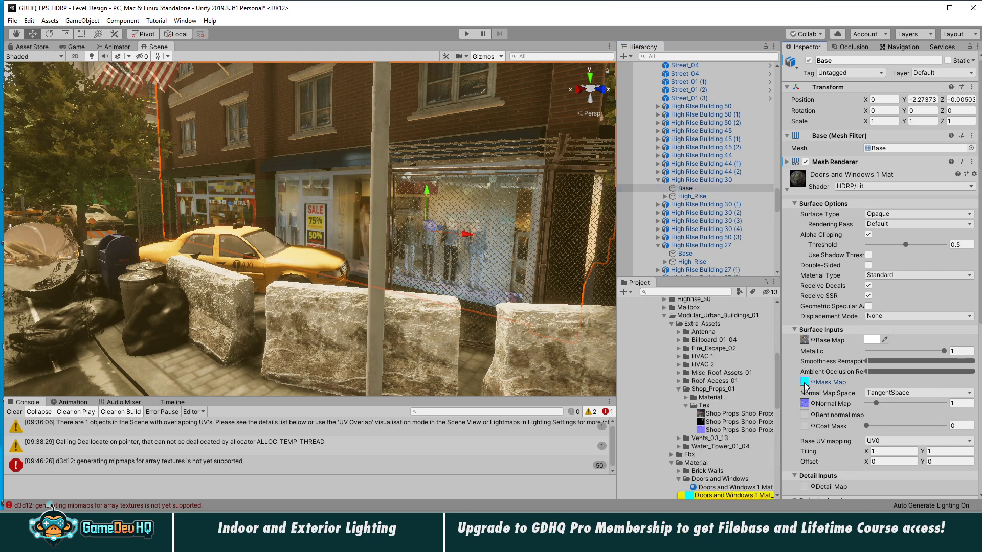
scroll(708, 445, down, 2)
scroll(708, 445, down, 4)
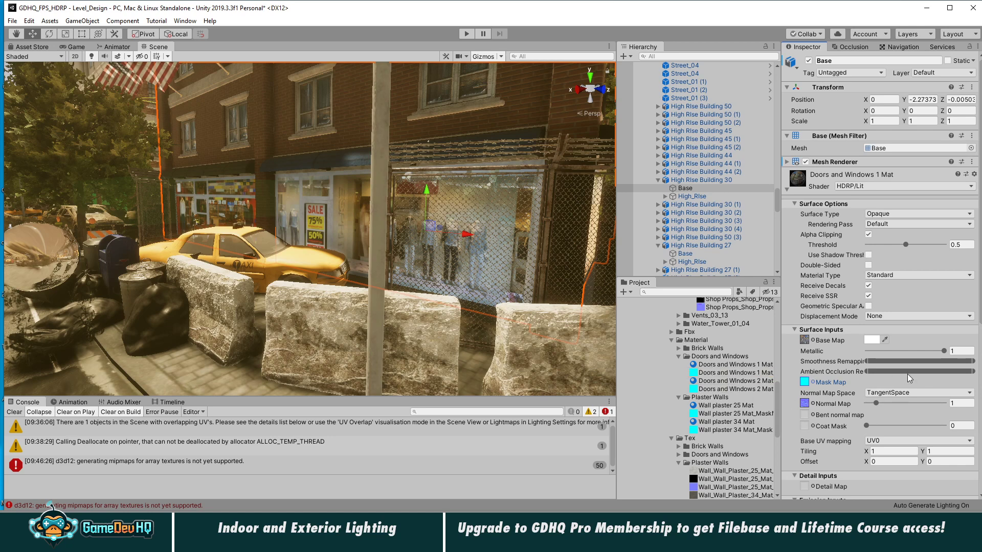
- Raise the lower limit of the Smoothness Remapping range on Doors and Windows 1 Mat, keeping Metallic at 1
drag(974, 361, 889, 364)
key(ctrl+z)
drag(868, 360, 932, 364)
click(955, 351)
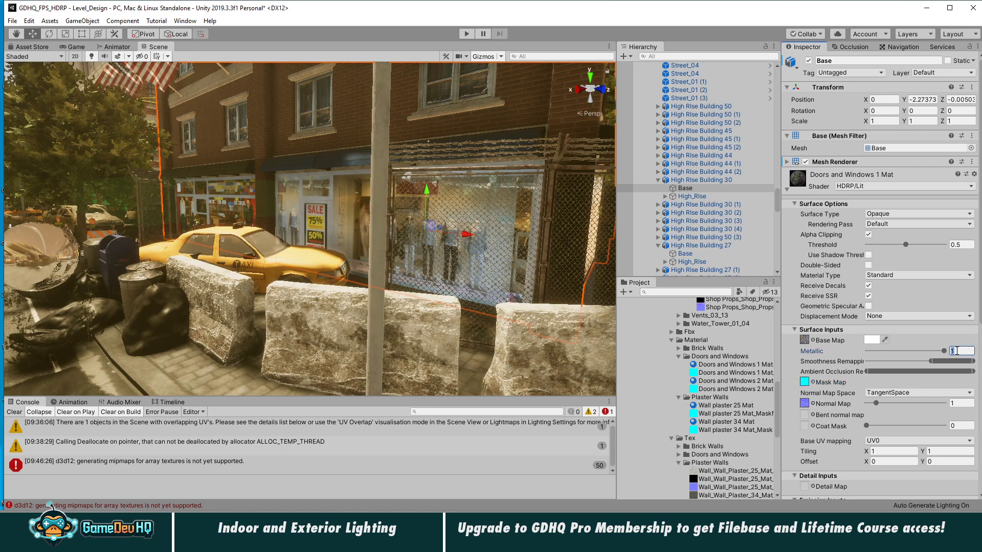
text(1)
key(Return)
click(805, 382)
- Collapse the Environment_Static group in the scene hierarchy and clear the object selection
scroll(764, 131, down, 10)
scroll(764, 131, up, 10)
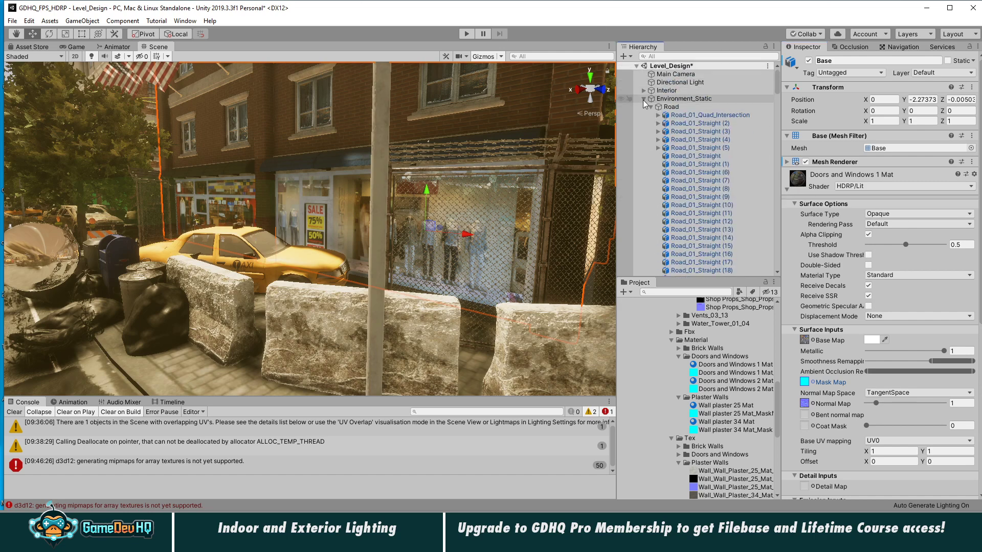
click(644, 100)
click(683, 199)
- Survey the street, the wrecked cars and the crosswalk from the intersection
right_drag(421, 201, 289, 202)
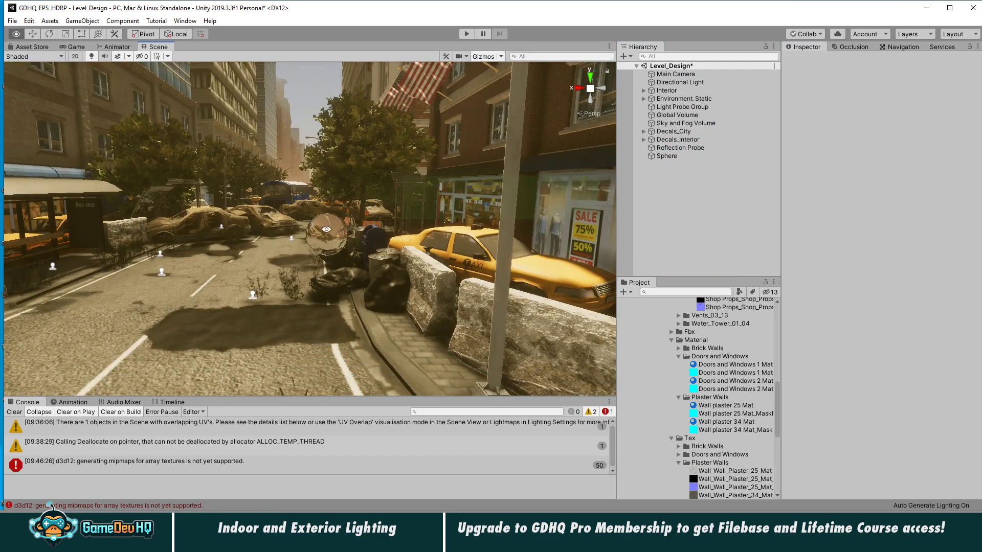
alt+right_drag(326, 230, 128, 229)
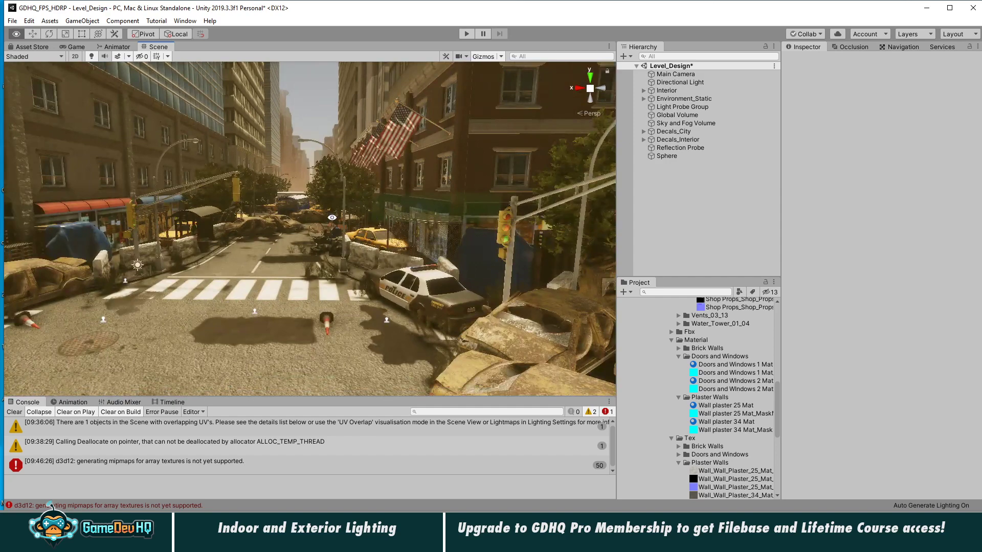
alt+drag(332, 217, 312, 218)
middle_drag(312, 218, 401, 218)
alt+drag(401, 218, 335, 225)
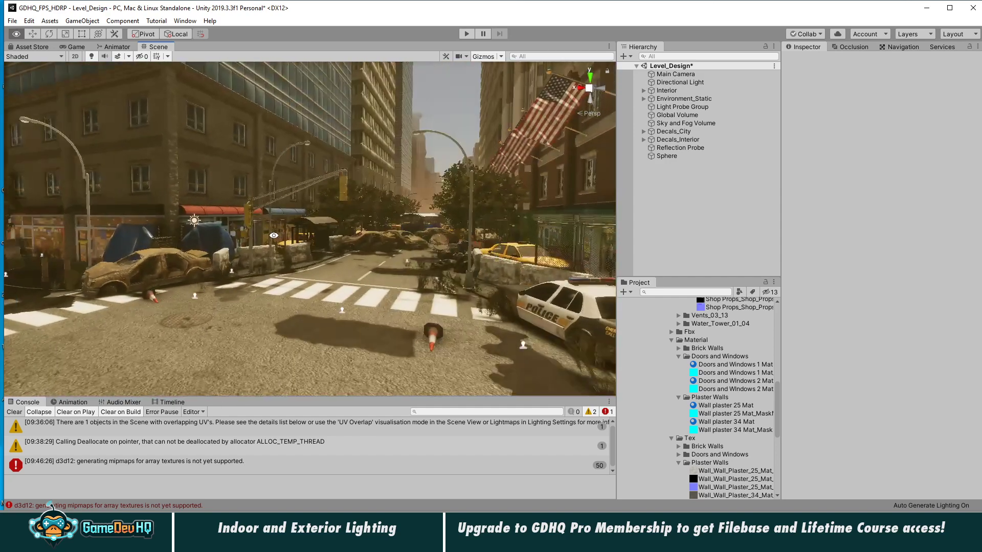
alt+right_drag(334, 225, 393, 240)
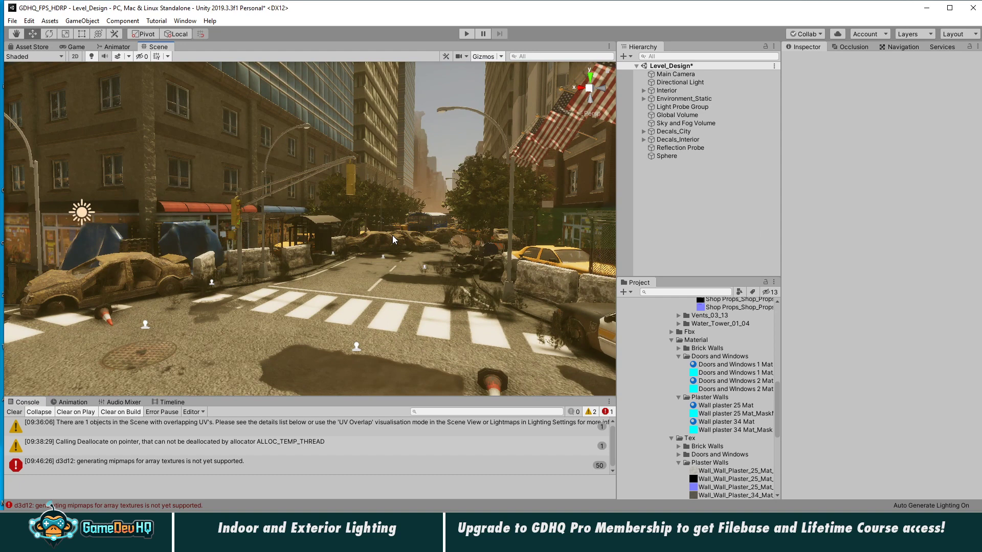
- Clear the console messages and collapse the Urban folder in the project assets
click(15, 412)
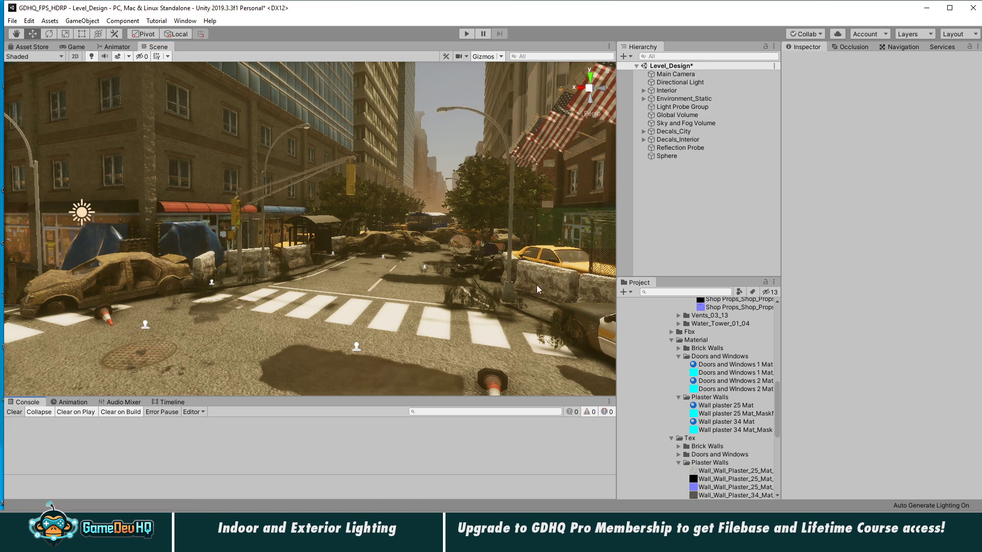
scroll(711, 352, up, 10)
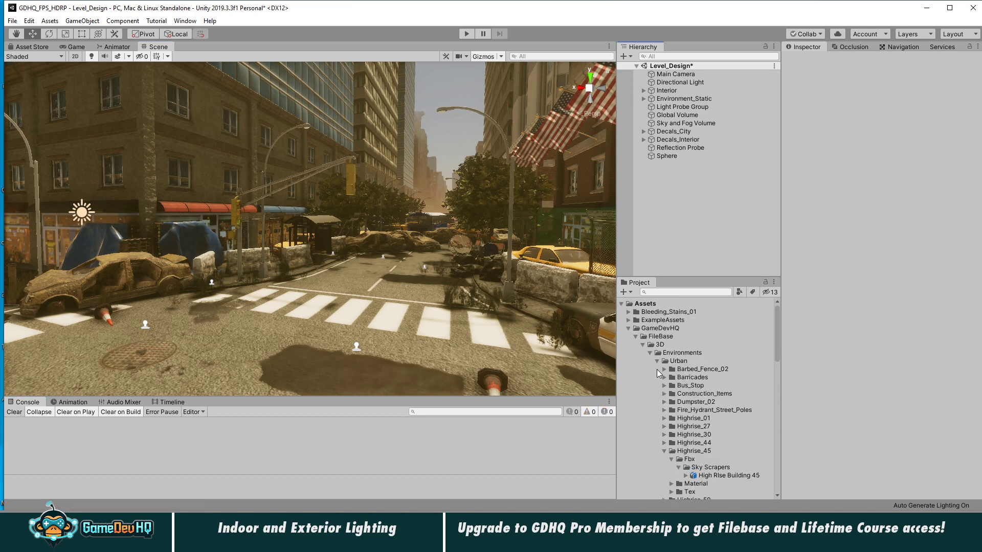
click(657, 361)
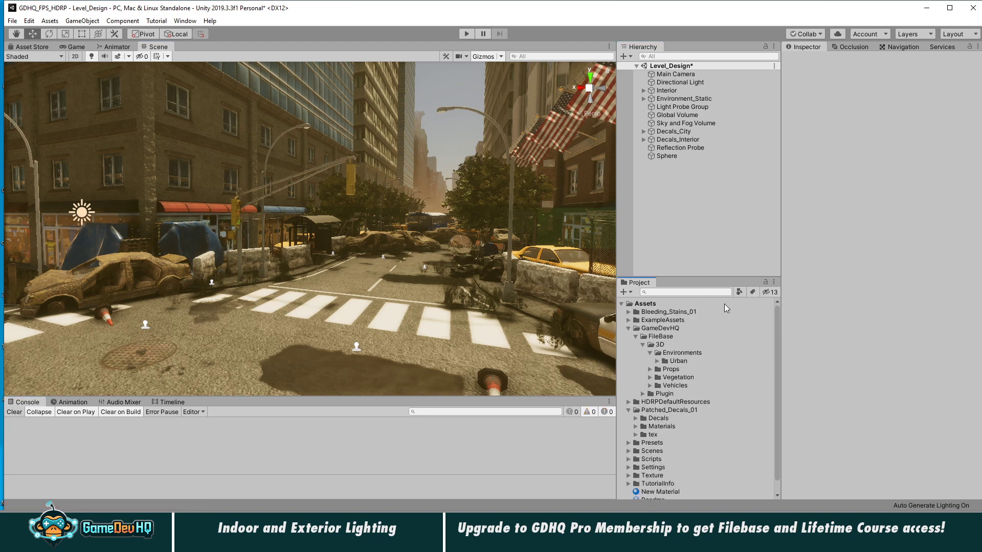
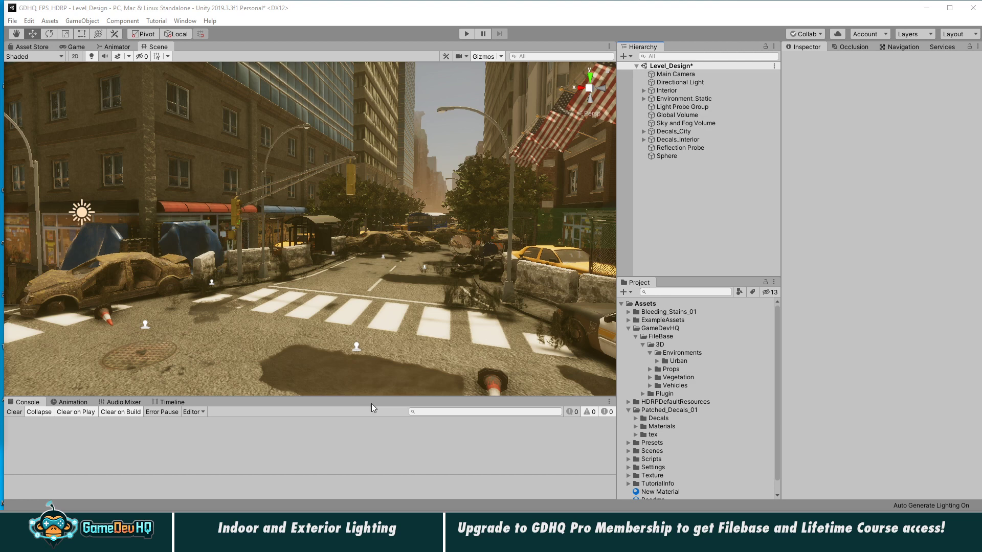
- Open the GameDevHQ Filebase asset browser to view its home page and close it
click(189, 22)
click(209, 74)
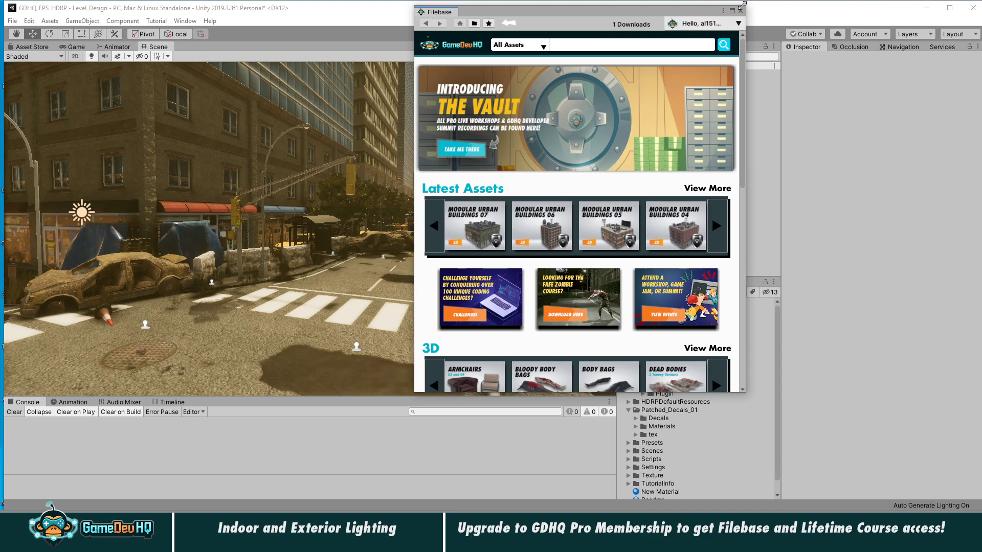
click(740, 10)
- Examine the exterior lighting around the intersection, on the upper building facades and on the fenced storefronts
alt+drag(317, 245, 307, 229)
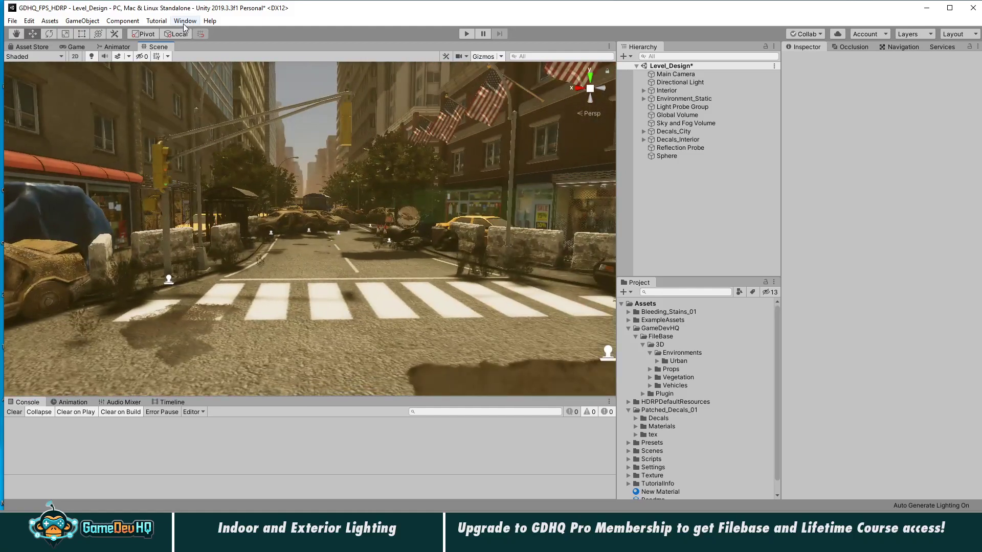
scroll(366, 231, down, 3)
alt+drag(307, 291, 134, 258)
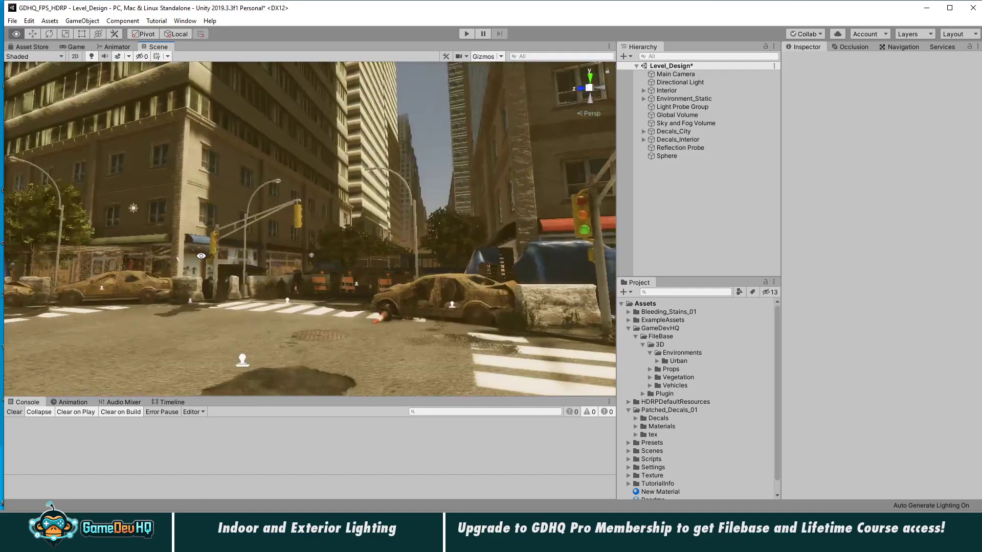
middle_drag(174, 260, 305, 261)
alt+drag(305, 261, 102, 267)
alt+drag(239, 268, 301, 280)
middle_drag(301, 280, 280, 264)
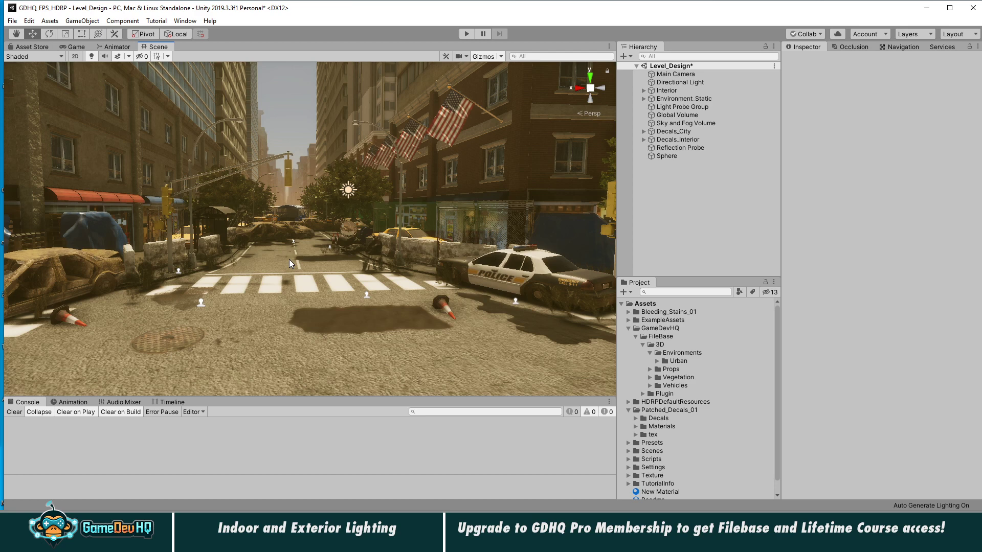
right_drag(329, 237, 322, 212)
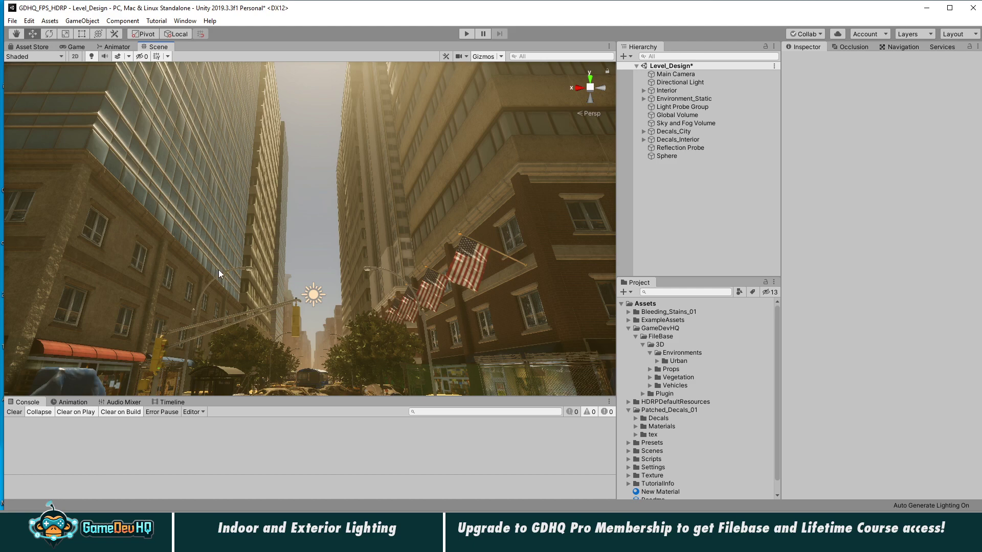
right_drag(218, 274, 358, 204)
- Compare the overrides of the Global Volume and the Sky and Fog Volume
click(694, 114)
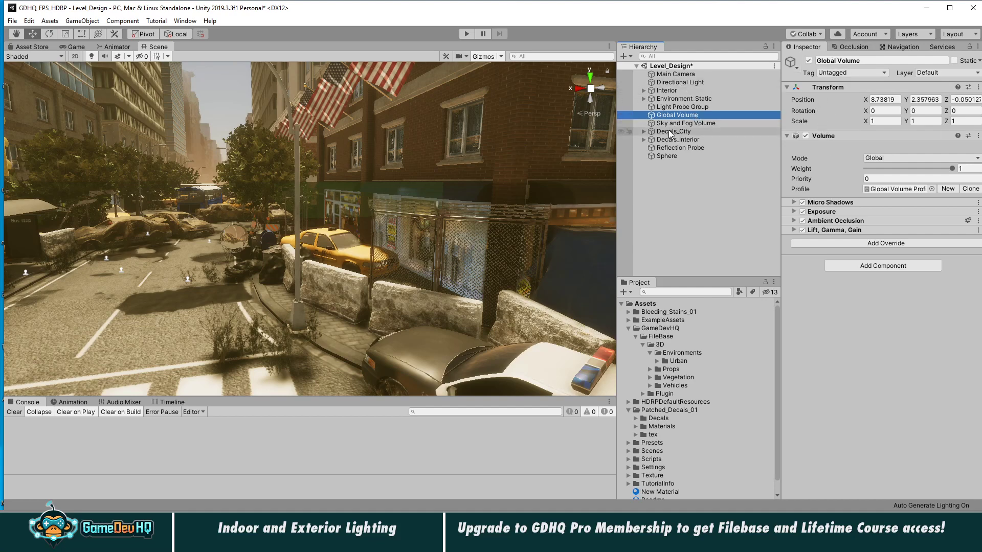
click(699, 122)
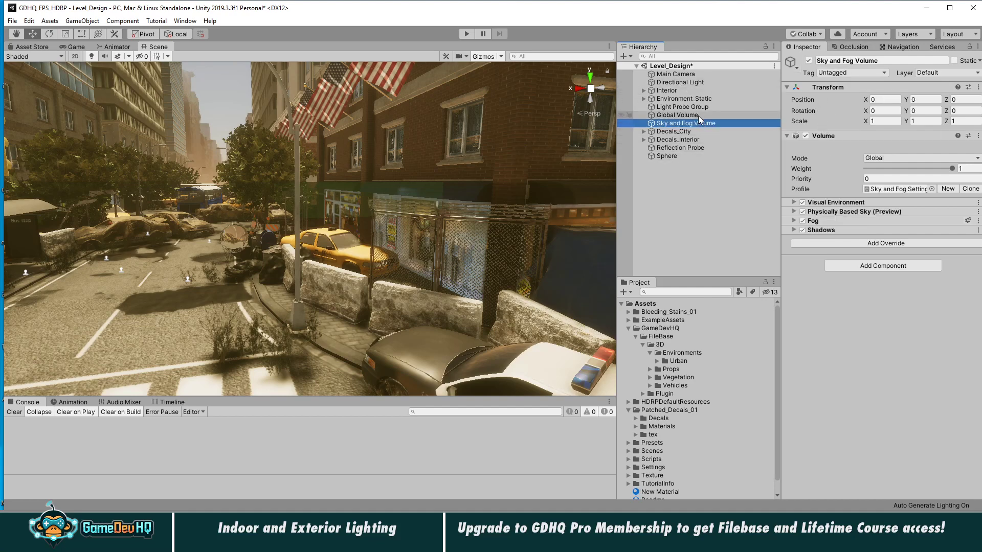
click(698, 115)
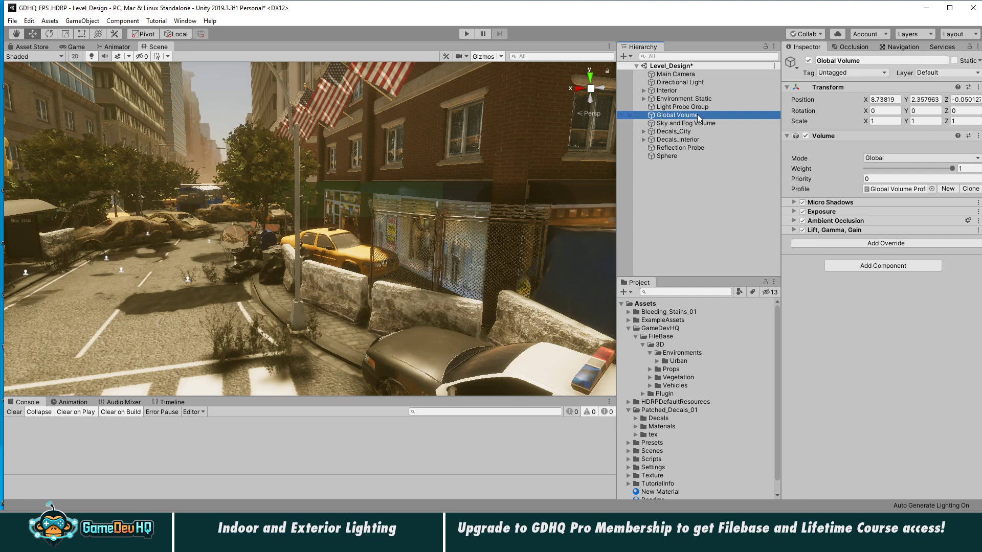
click(484, 56)
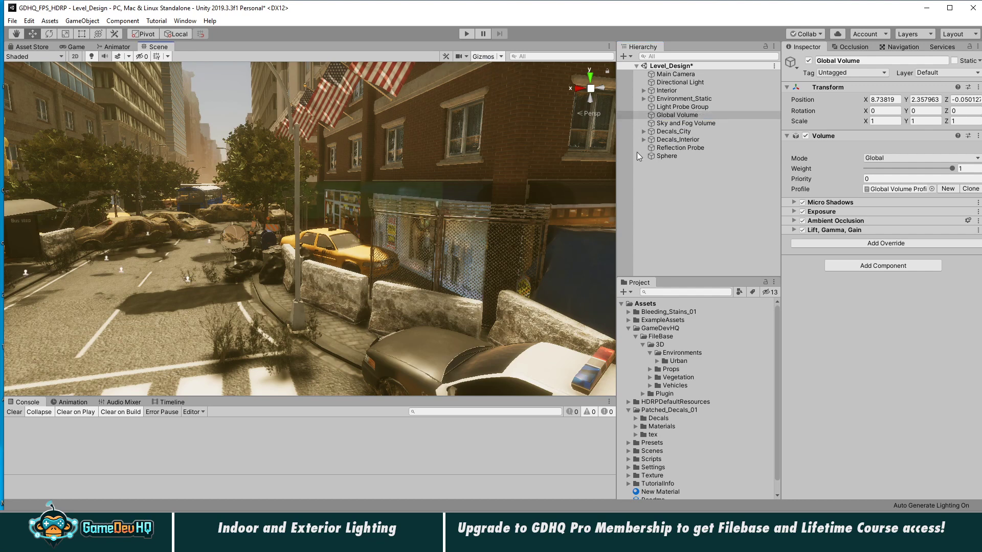
key(e)
click(686, 123)
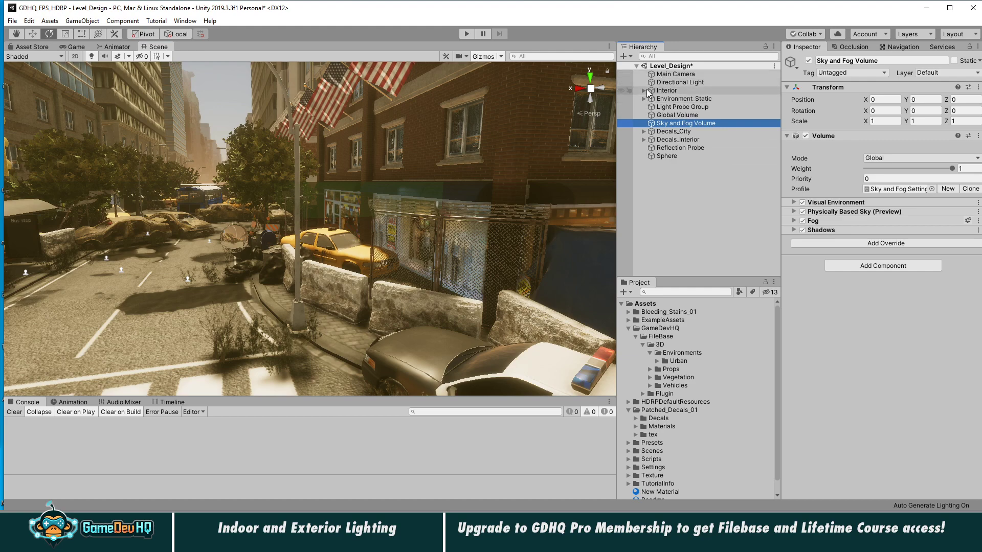
- Select Room_Volume in the Interior group to review its settings, and frame it at the green storefront
click(643, 90)
click(685, 99)
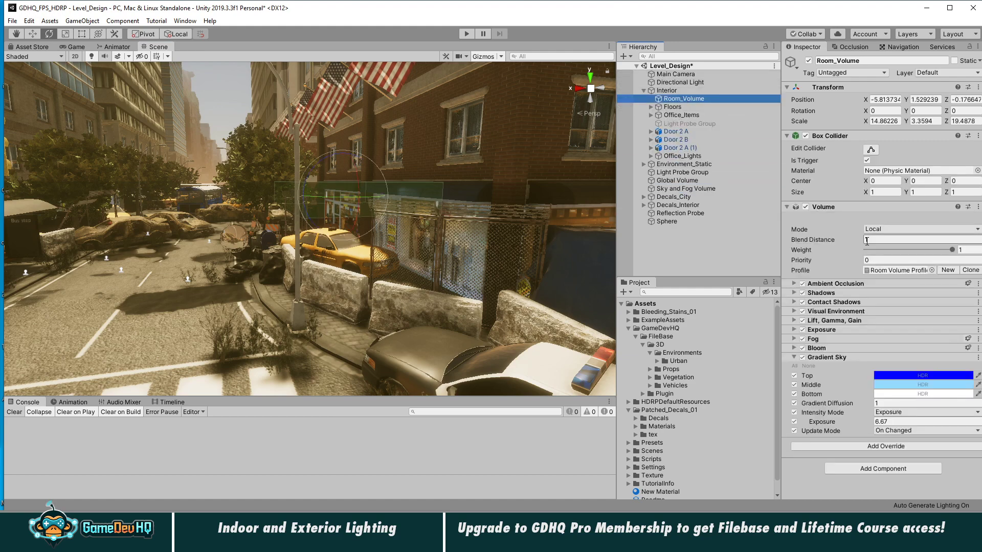
right_drag(353, 211, 818, 237)
key(a)
right_drag(593, 240, 591, 240)
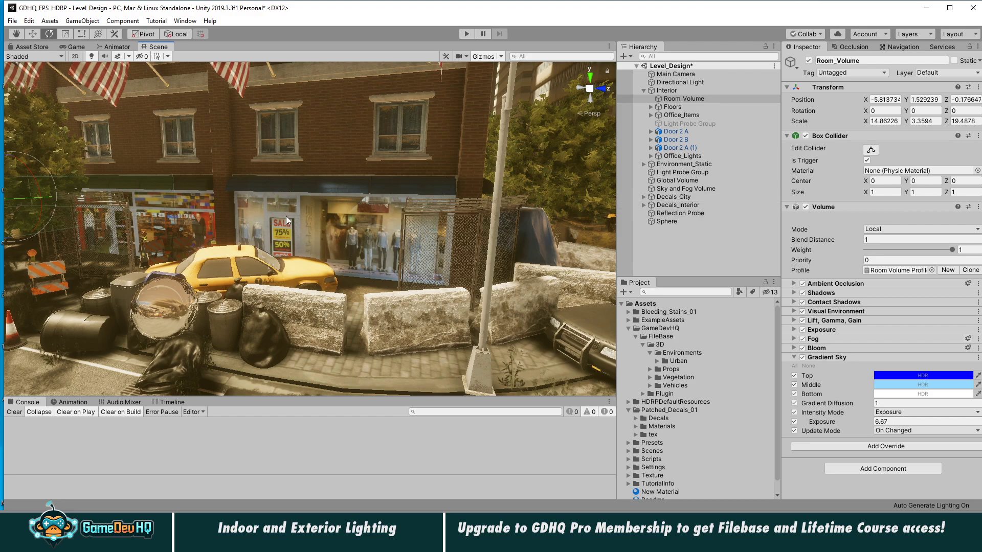
mouse_move(272, 230)
right_down()
mouse_move(148, 207)
mouse_move(276, 230)
mouse_move(652, 234)
mouse_move(276, 236)
right_up()
key(f)
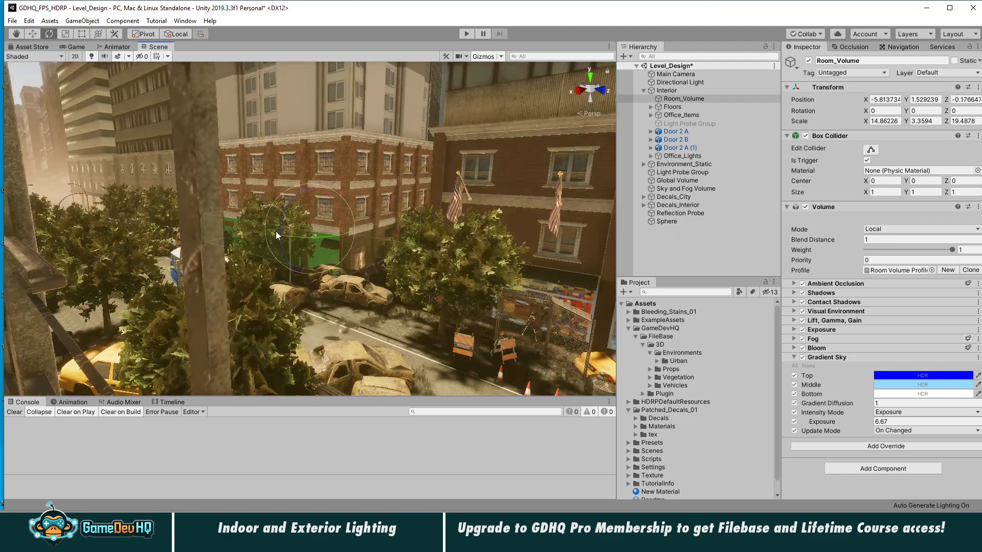
alt+drag(276, 235, 362, 245)
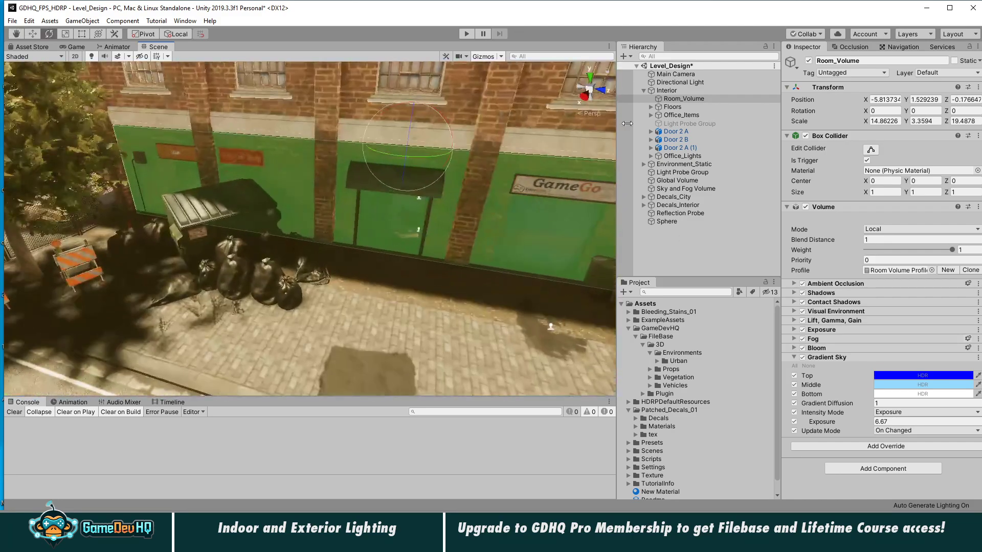
- Add a Box Volume to the Interior group and position it at the green storefront's doorway, about Y -1.06, Z -0.83
right_click(668, 91)
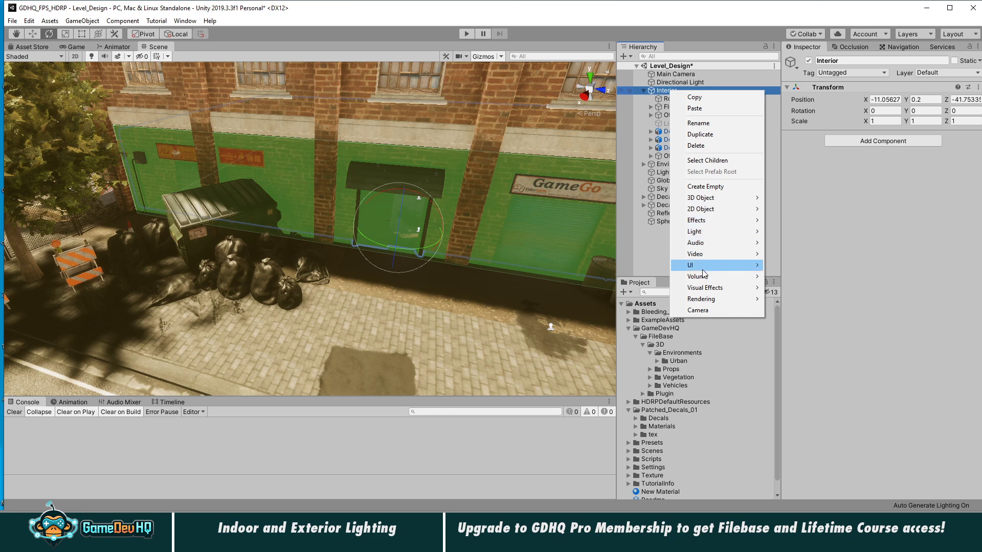
mouse_move(716, 276)
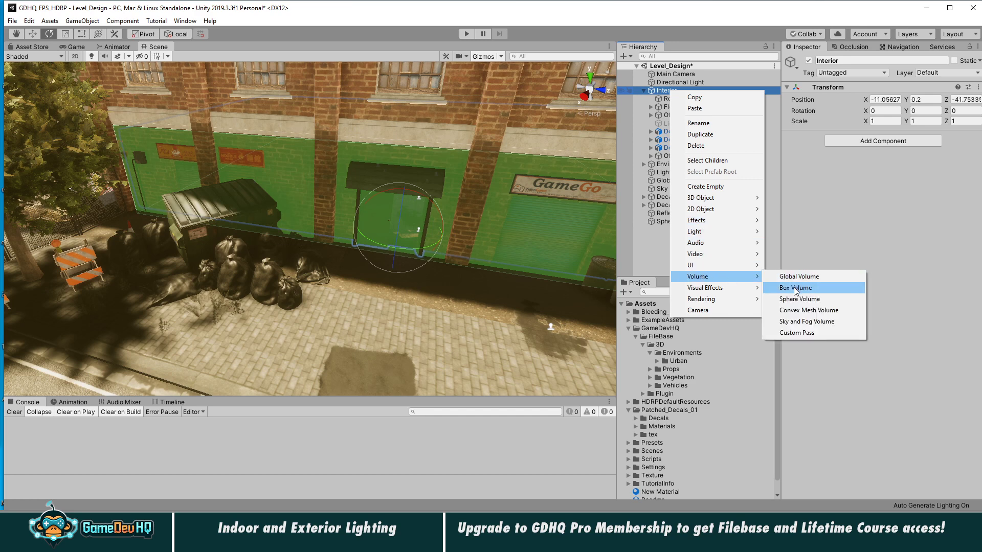
click(795, 289)
key(w)
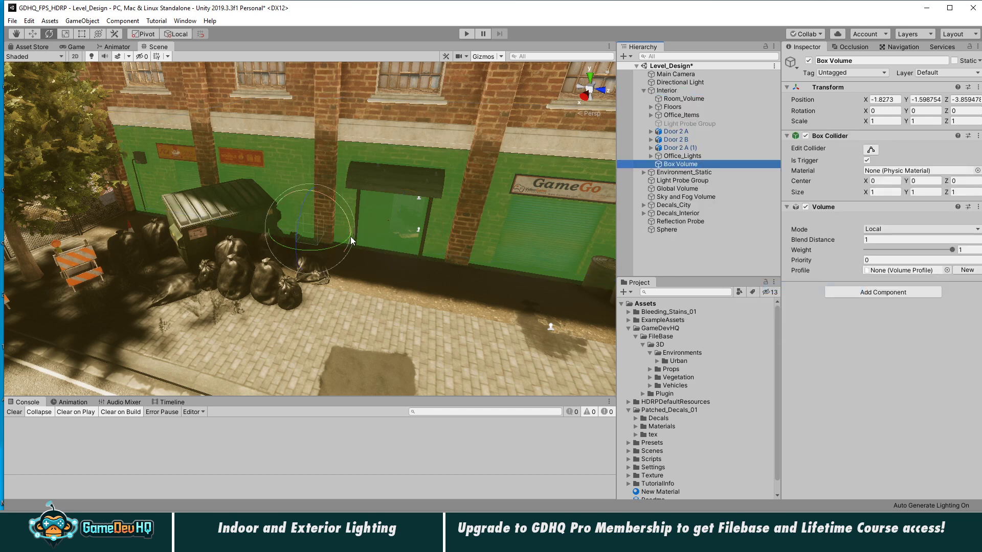
drag(351, 236, 377, 252)
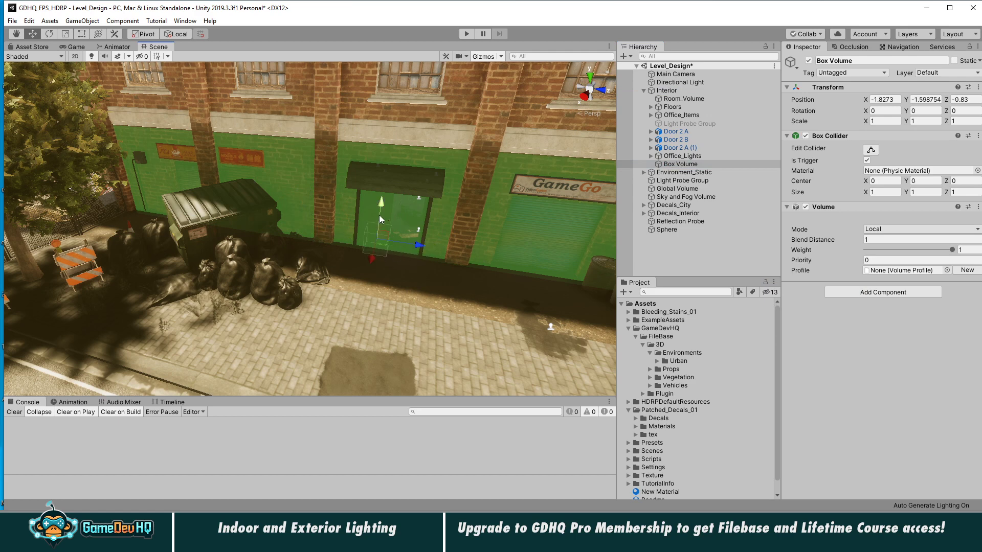
drag(379, 215, 385, 213)
- Set the Box Volume's collider size to X 2, Y 4.4 and Z 4.11
key(r)
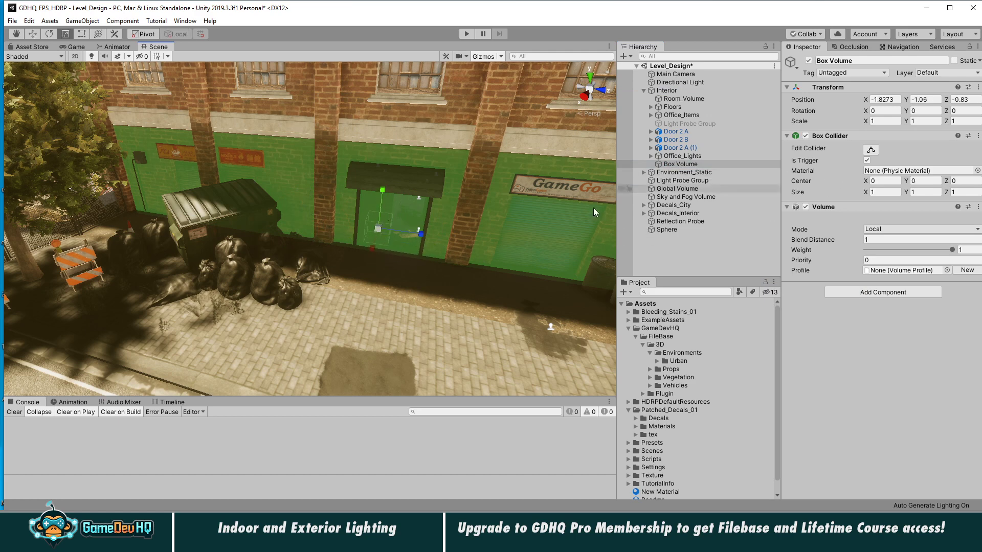
text(5.4)
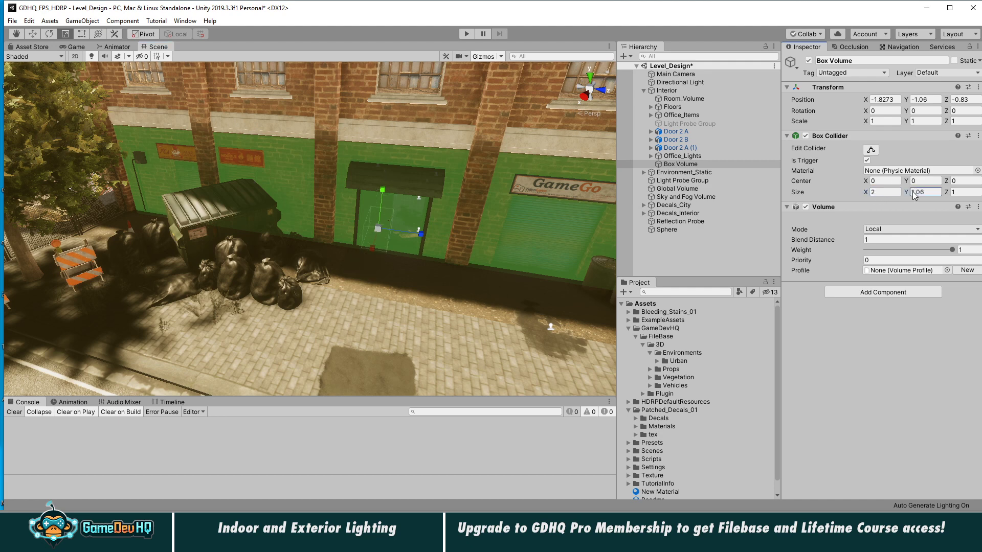
drag(914, 195, 979, 198)
- Move the Box Volume up to cover the green storefront's doorway, at about X 1.17, Y 1.81, Z -0.33
key(w)
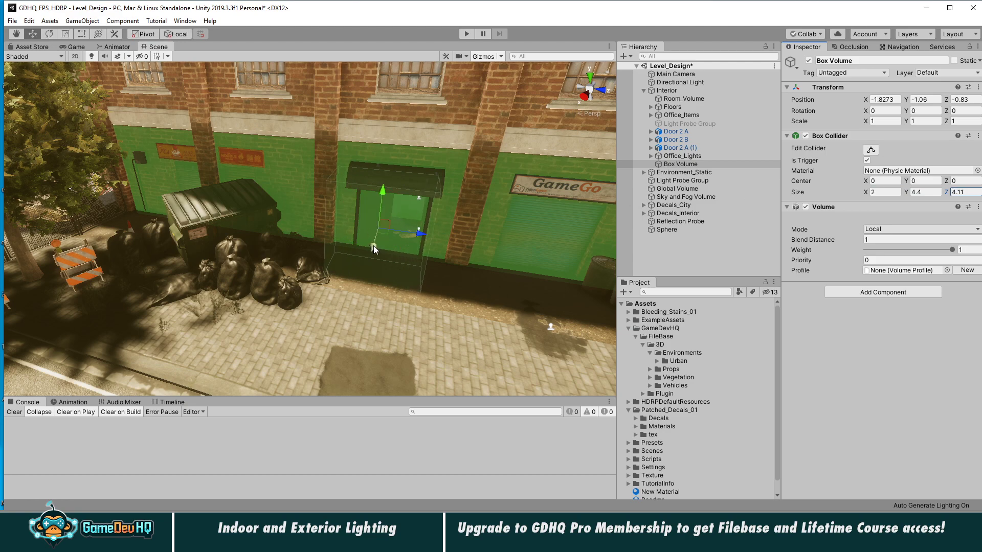
drag(374, 245, 385, 228)
click(593, 79)
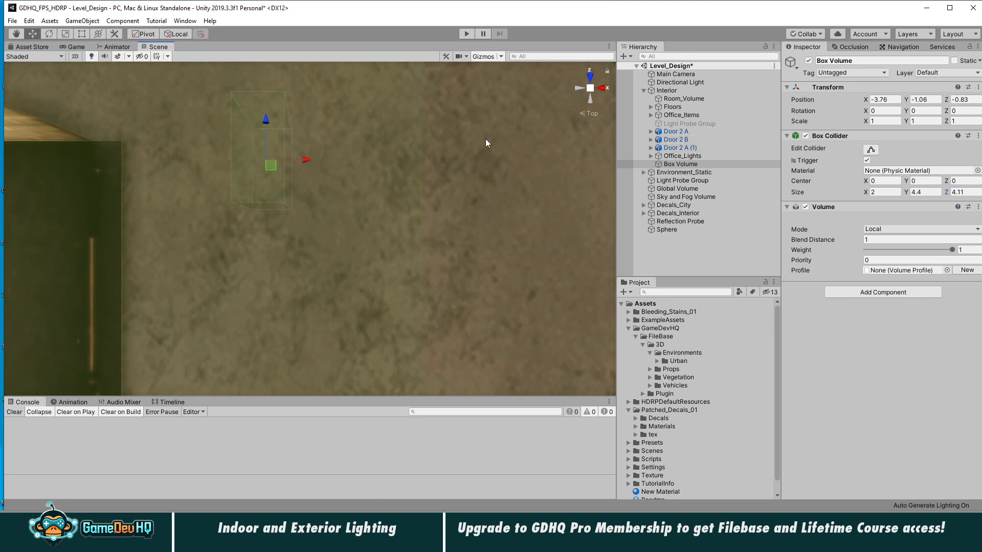
click(591, 101)
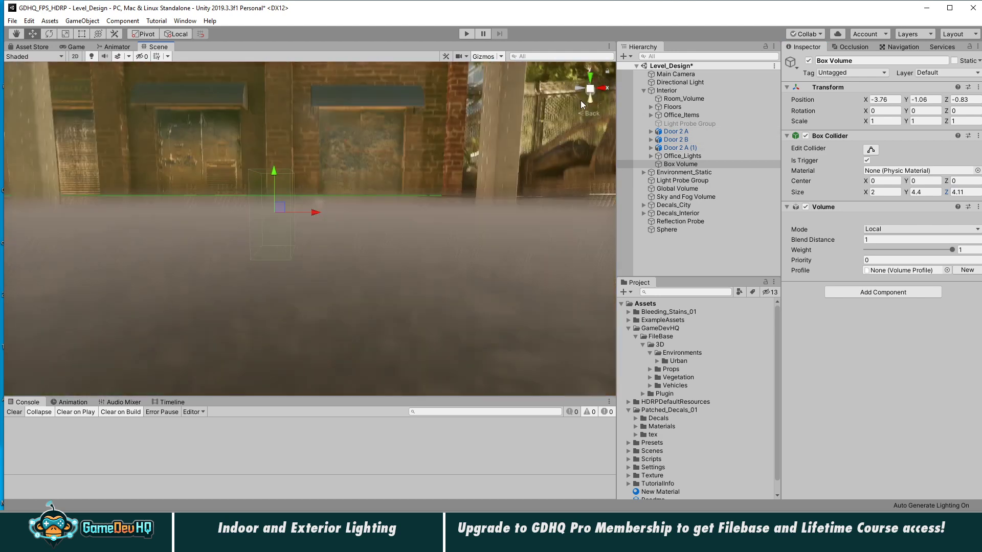
drag(275, 192, 270, 125)
click(590, 88)
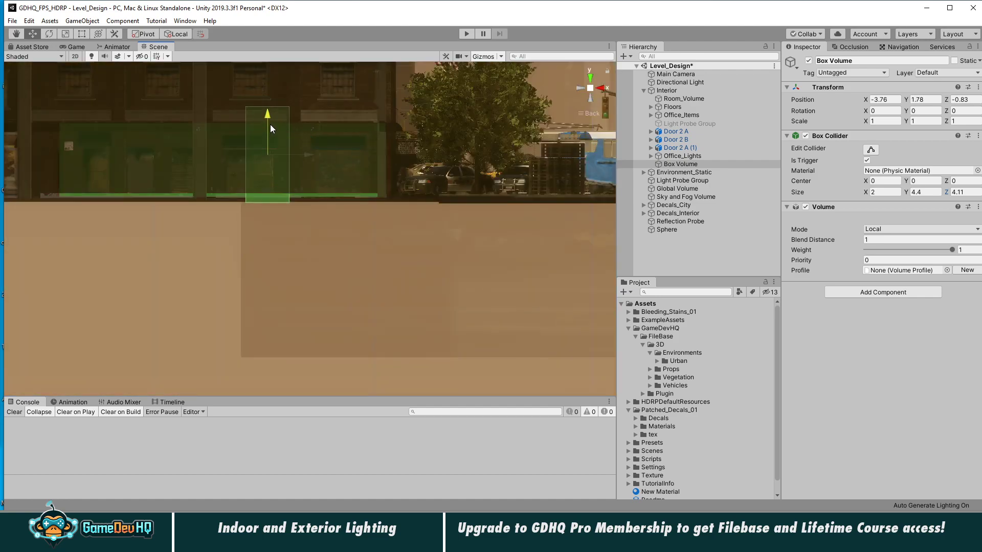
click(590, 88)
alt+drag(552, 88, 458, 208)
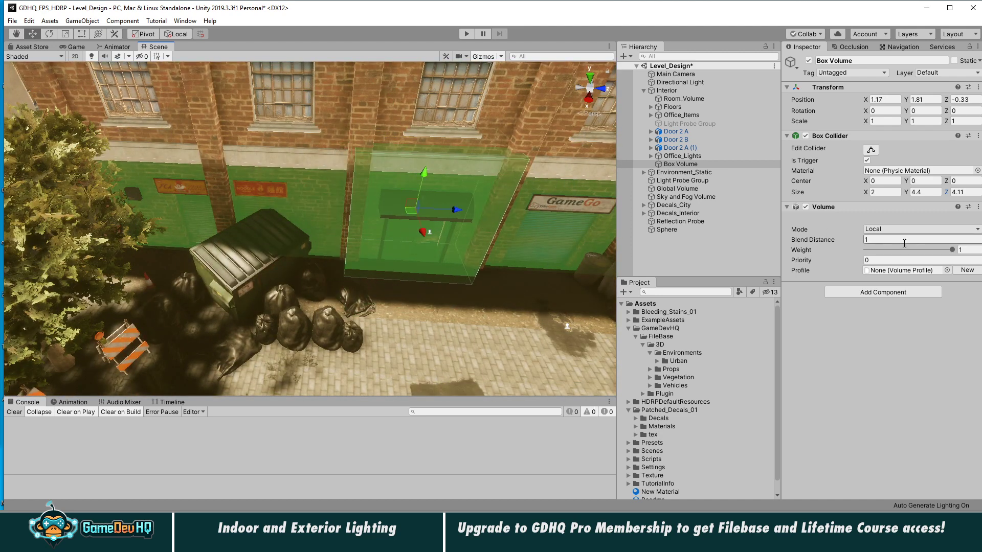
right_drag(399, 270, 425, 235)
- Set the Box Volume's blend distance to 0.5 and create a new volume profile for it
click(874, 239)
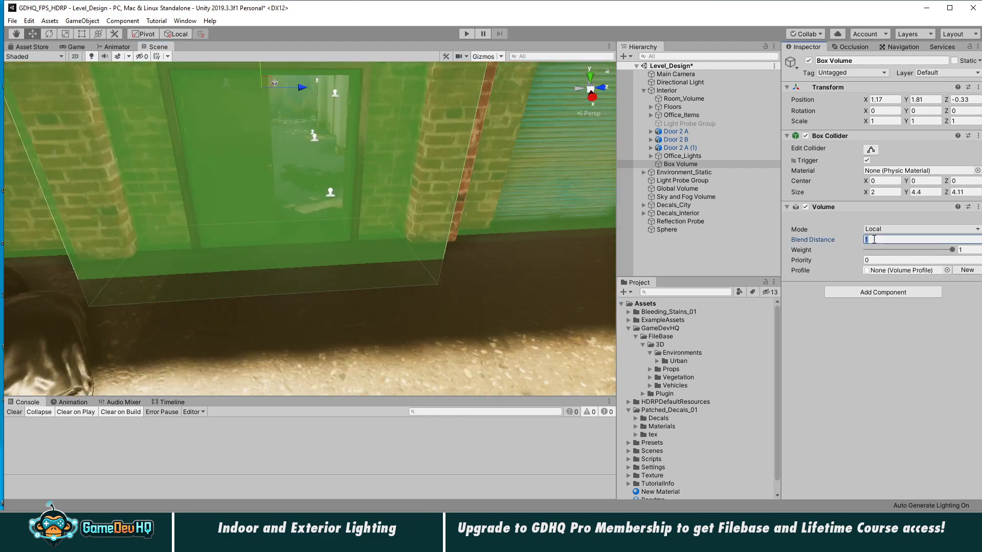
right_drag(276, 230, 255, 156)
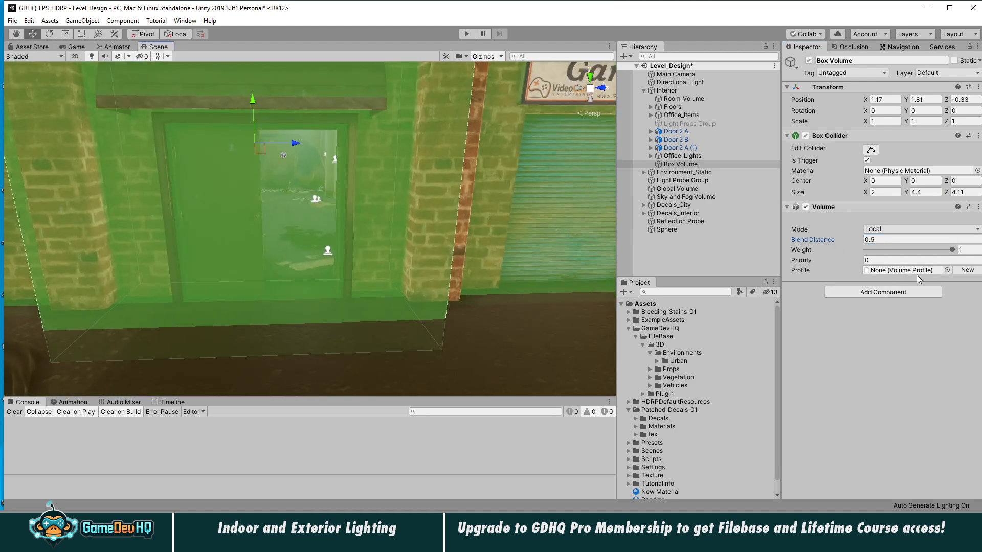
click(967, 270)
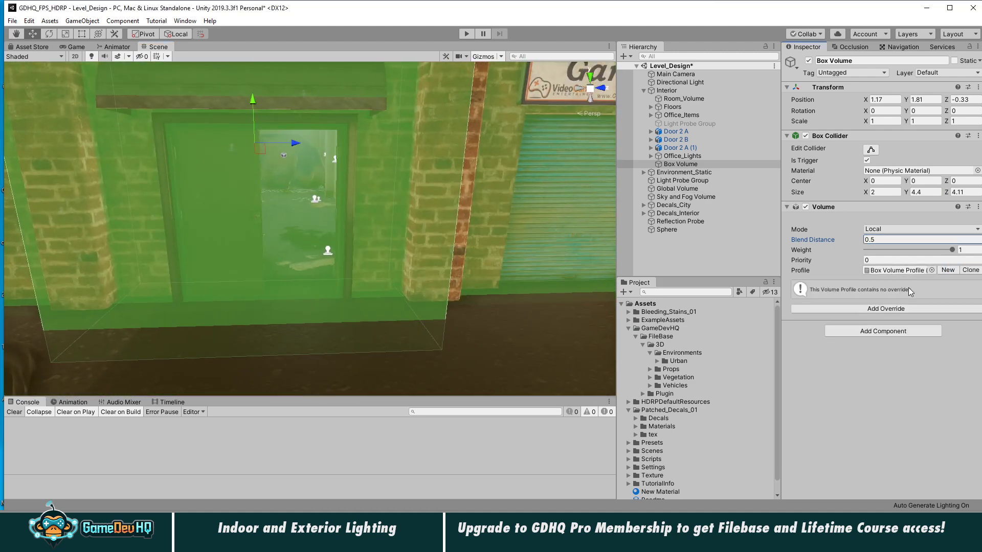
click(869, 308)
click(860, 351)
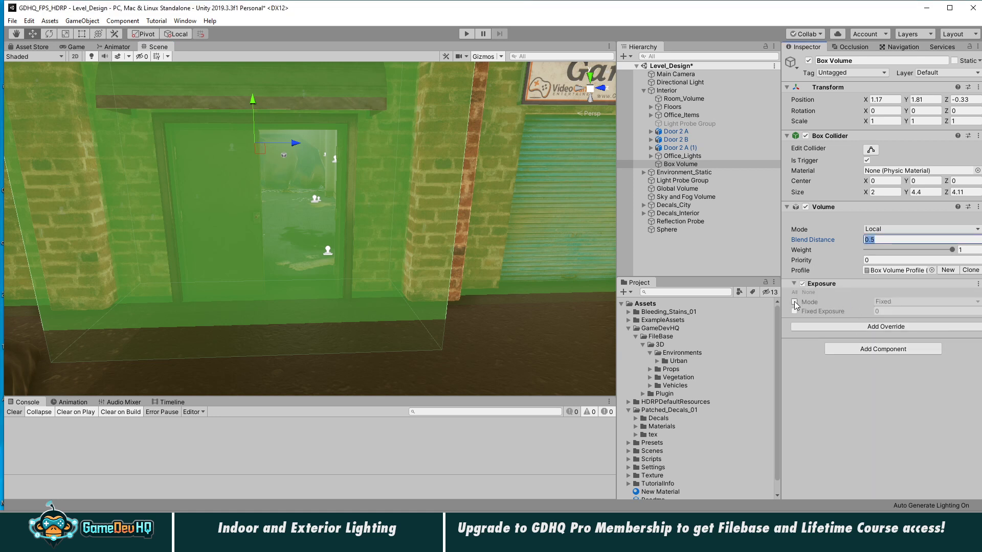
click(794, 302)
click(795, 311)
click(915, 311)
text(3.06)
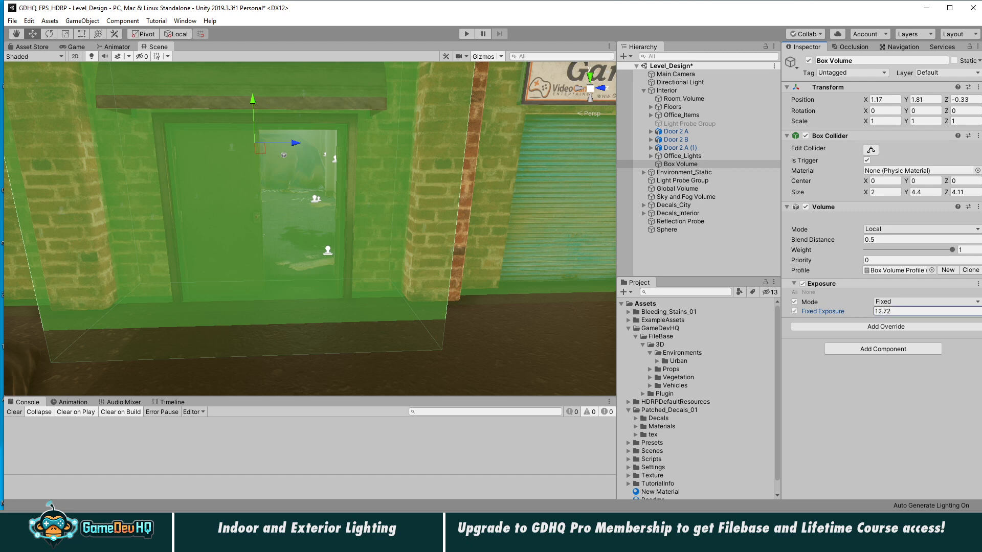
- Hide the scene gizmos and move in and out through the doorway to examine the exposure change inside the Box Volume
click(676, 250)
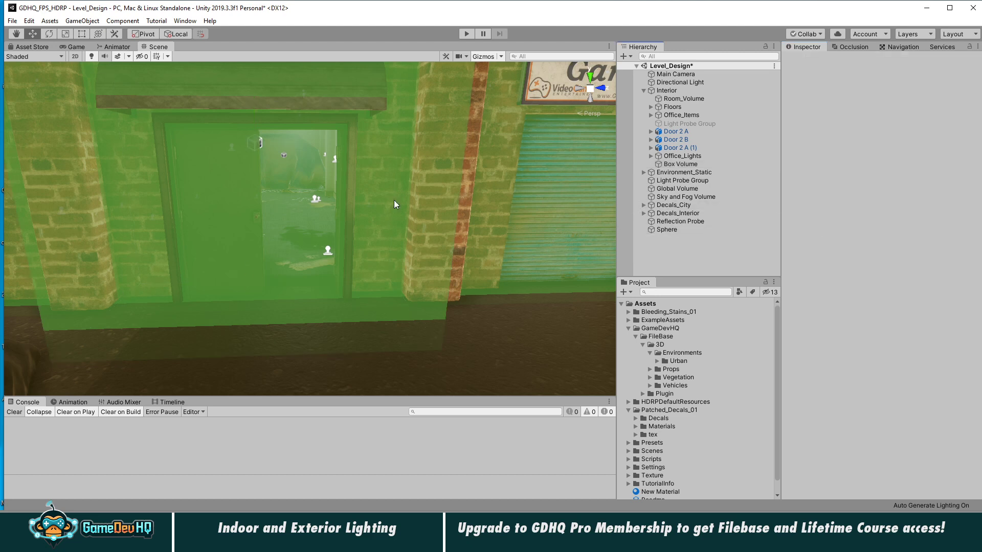
alt+right_drag(292, 172, 554, 176)
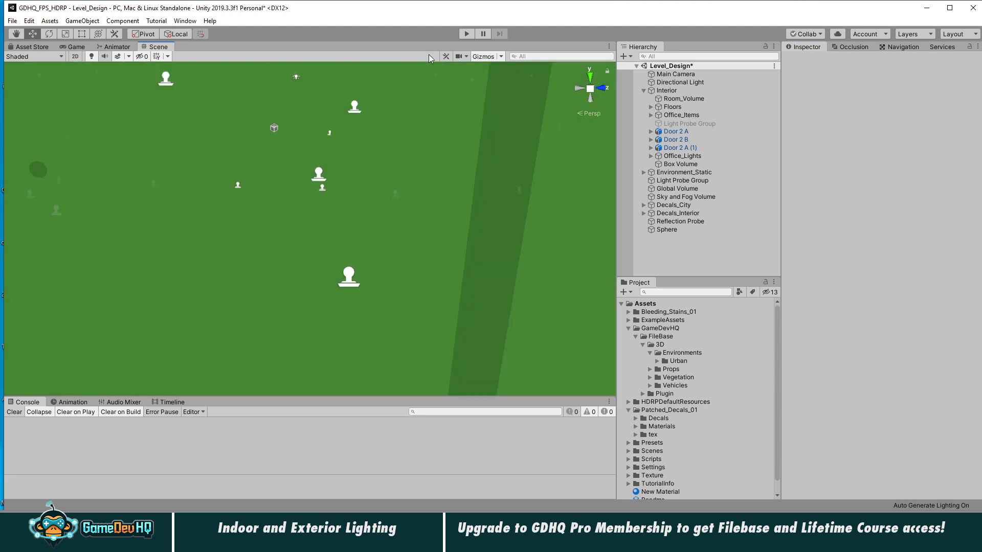
click(474, 56)
alt+right_drag(460, 163, 327, 163)
alt+right_drag(9, 163, 1, 163)
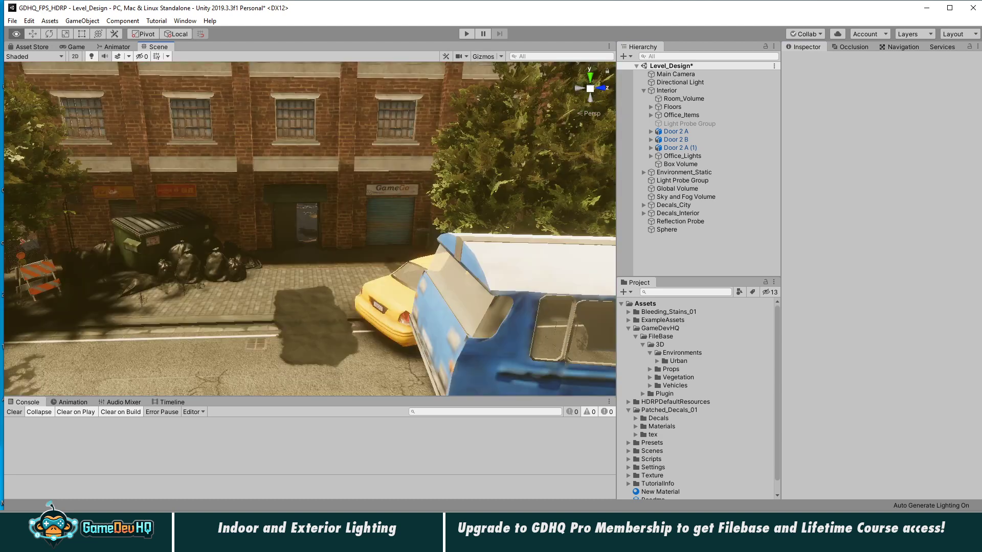
alt+drag(358, 220, 306, 181)
alt+right_drag(306, 181, 484, 167)
middle_drag(450, 169, 420, 327)
alt+right_drag(323, 259, 412, 249)
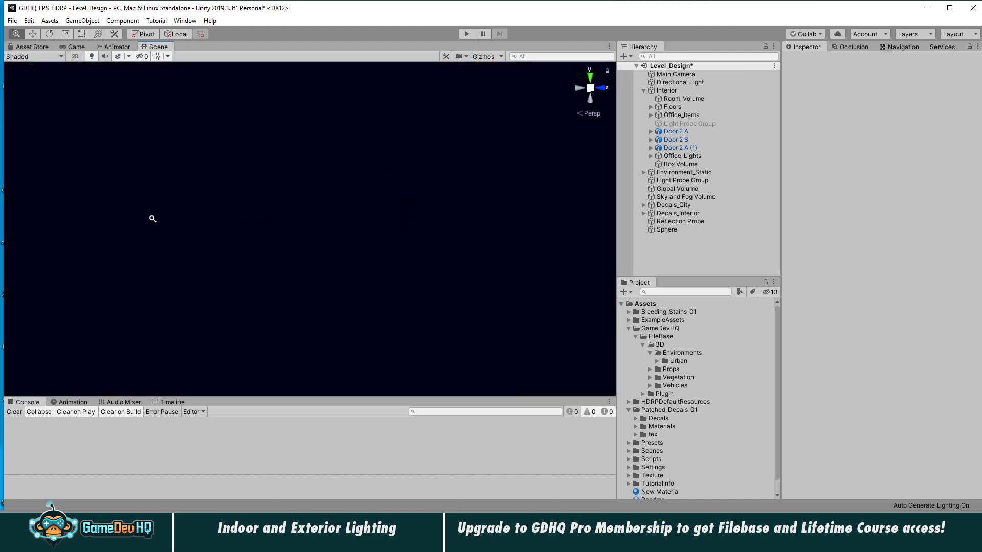
alt+right_drag(152, 219, 403, 243)
middle_drag(403, 244, 421, 247)
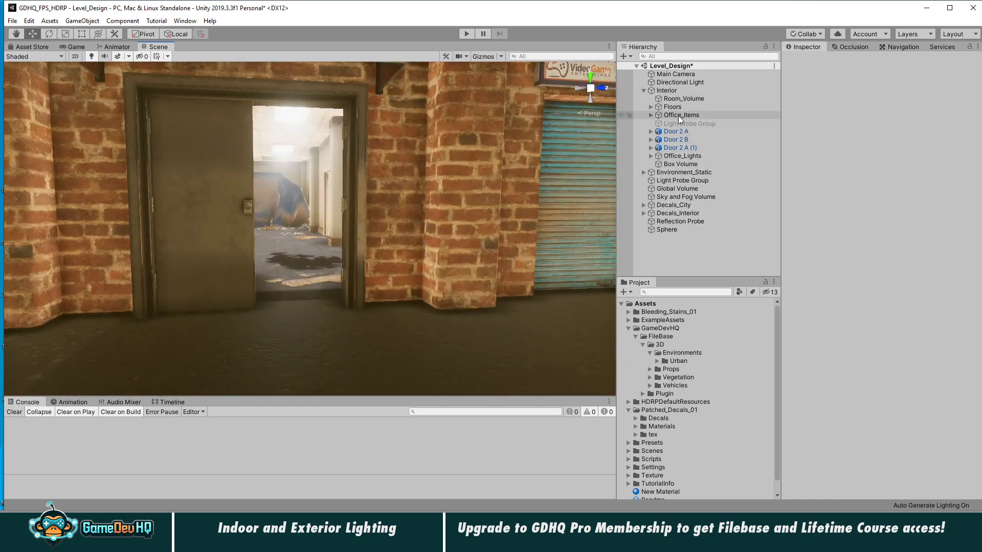
- Show the scene gizmos again and reselect the Box Volume in the Interior group
click(672, 213)
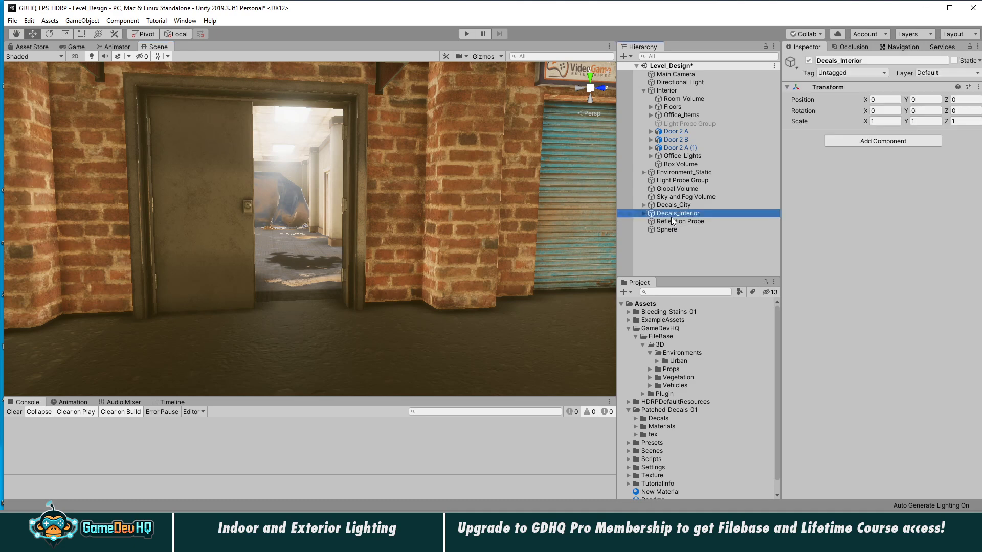
click(671, 221)
click(483, 56)
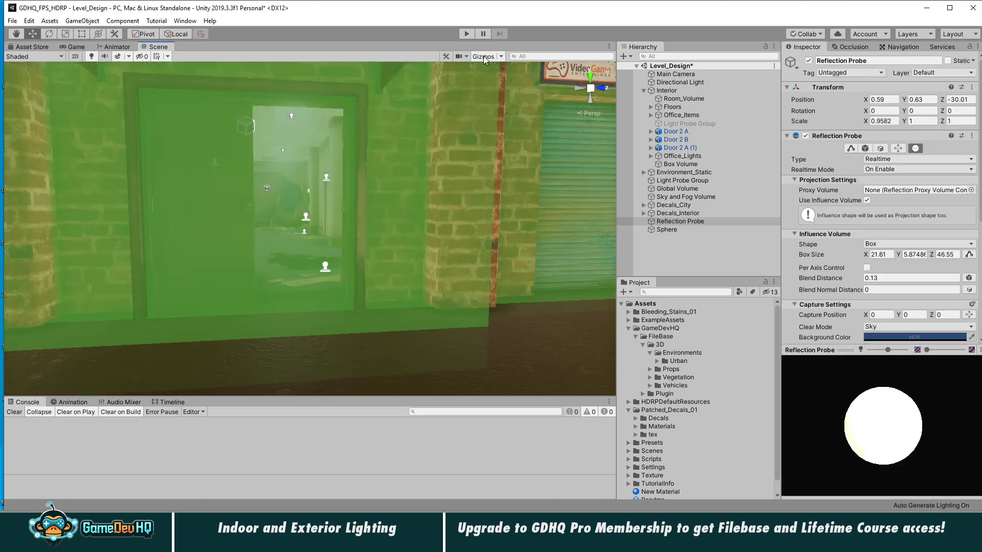
click(305, 182)
click(669, 165)
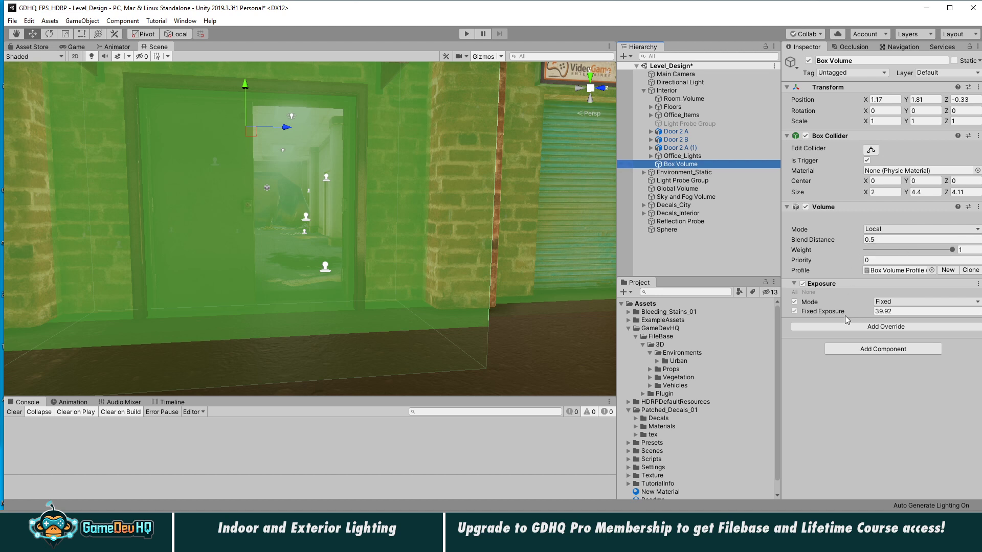
- Try fixed exposures of -22.56 and 15.5 on the Box Volume from inside the doorway, and settle on 8.3
drag(859, 313, 715, 310)
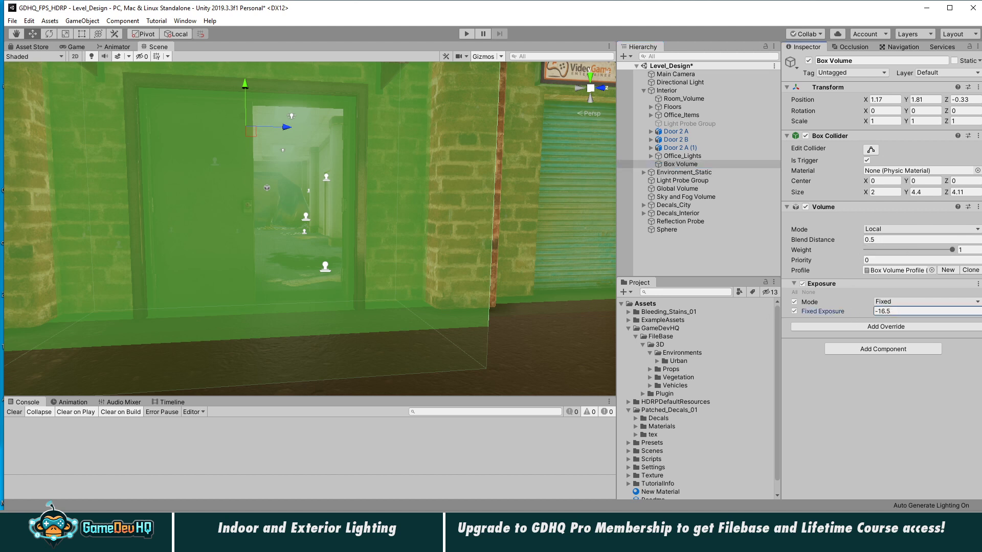
alt+right_drag(286, 175, 477, 190)
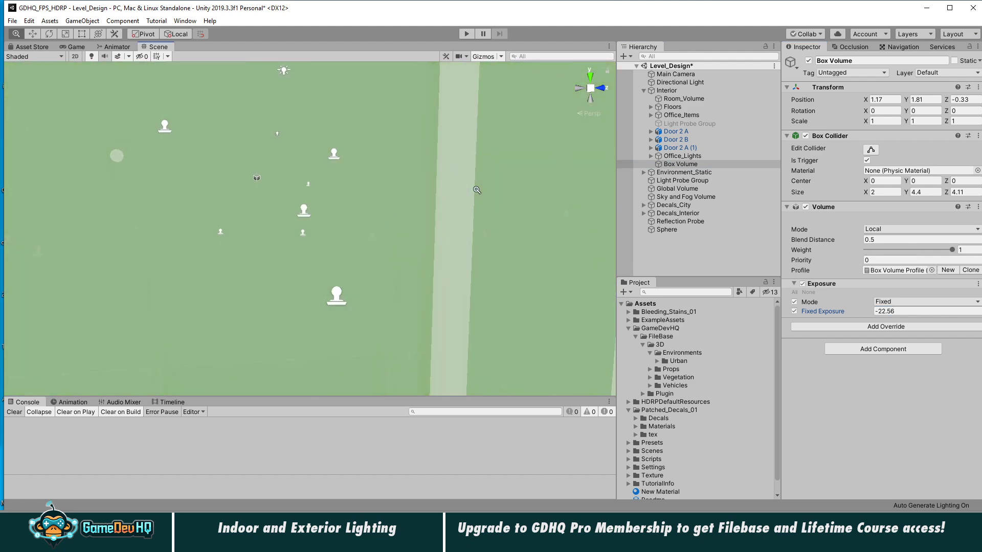
drag(853, 312, 961, 313)
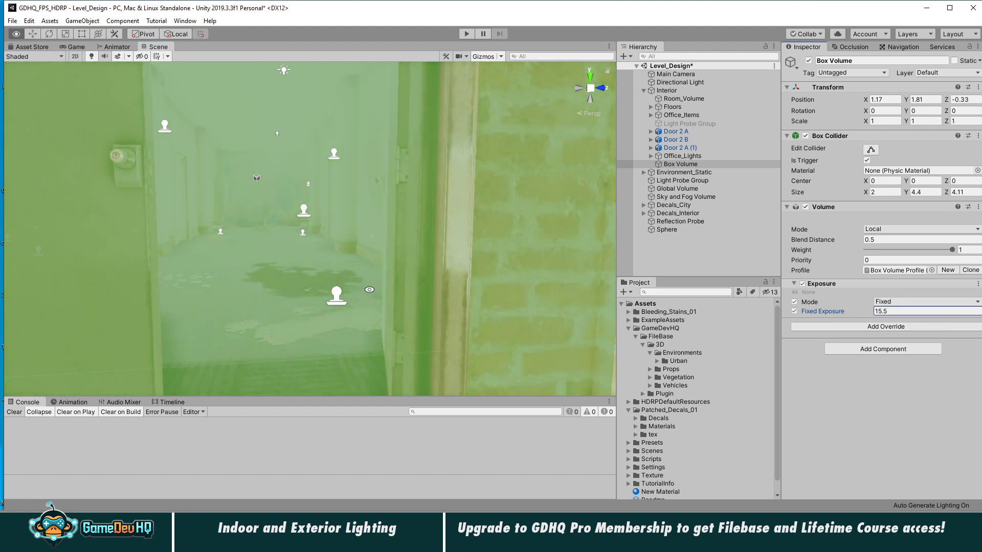
mouse_move(369, 289)
alt+right_down()
mouse_move(404, 290)
mouse_move(387, 290)
alt+right_up()
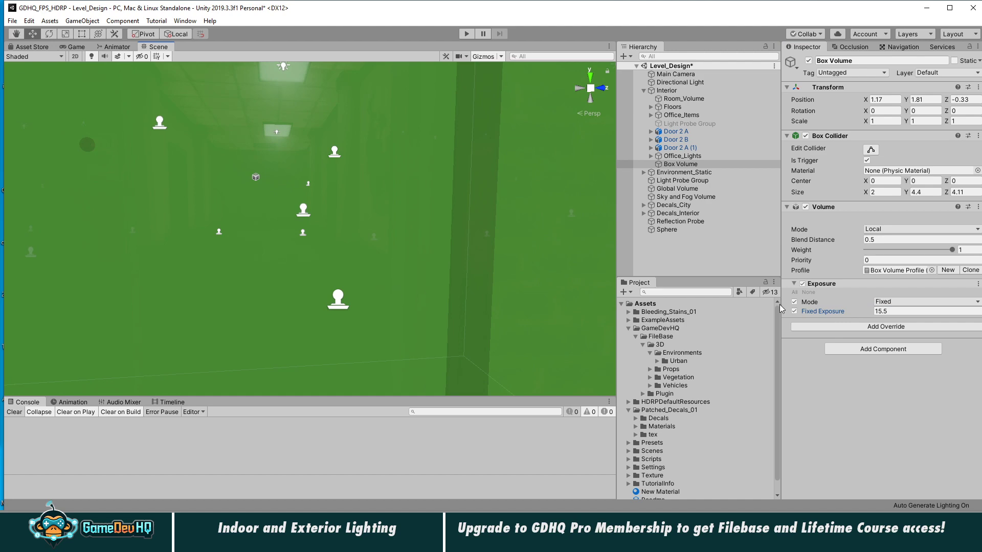
drag(856, 310, 826, 316)
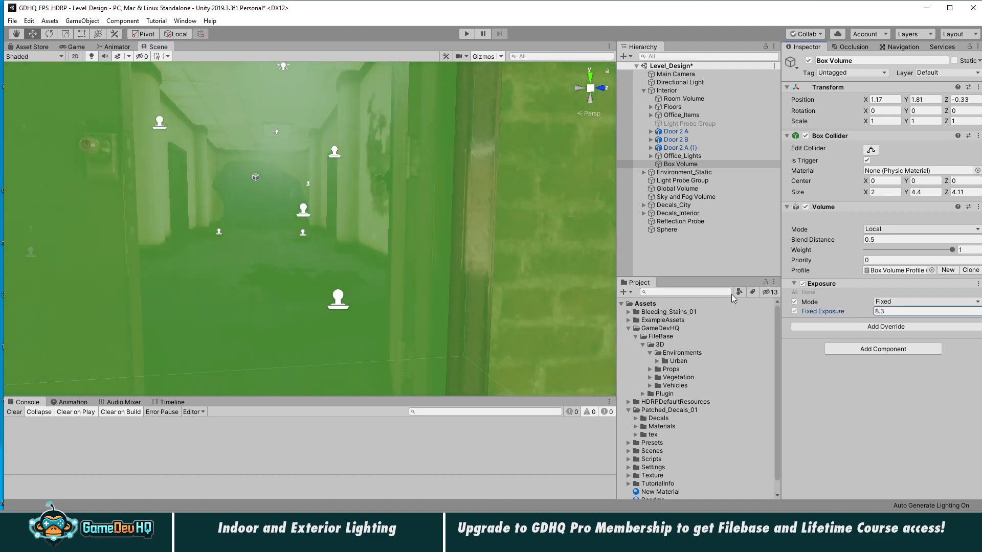
- Move the Box Volume along X to about 2.504 at the storefront's doorway
alt+drag(408, 229, 275, 227)
alt+drag(296, 182, 499, 102)
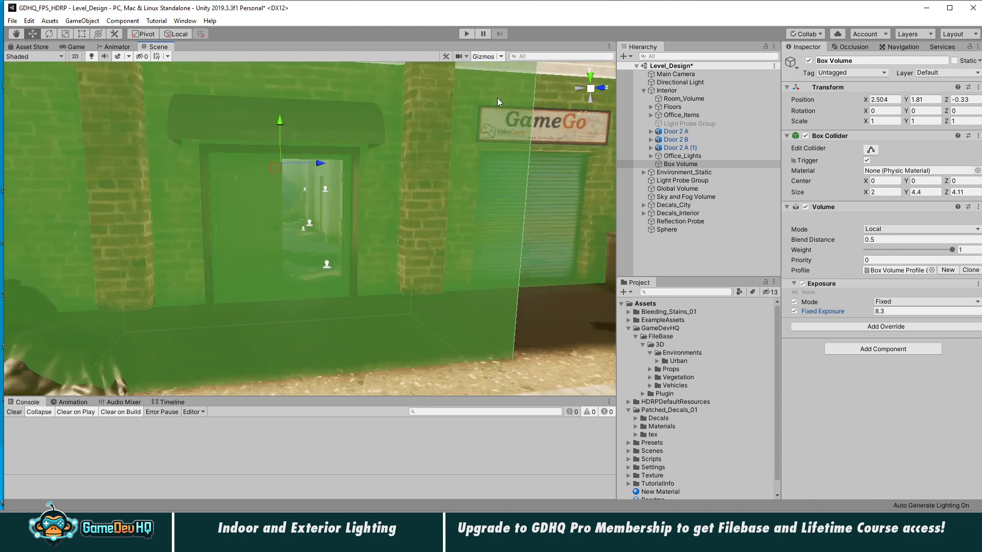
- Hide the scene gizmos and inspect the exposure change at the interior doorway
click(481, 57)
scroll(438, 197, up, 10)
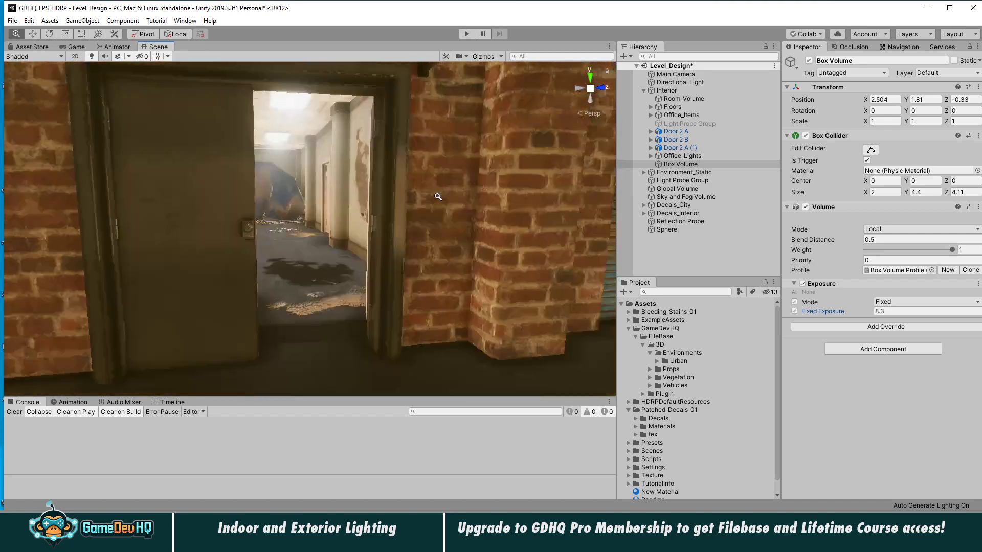
alt+right_drag(437, 196, 423, 199)
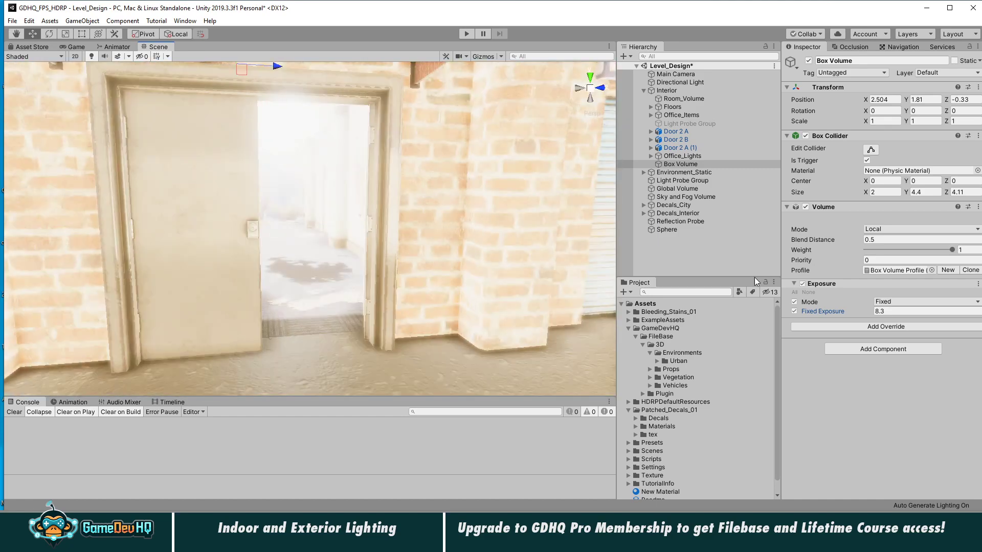
- Try blend distances of 0.1 and 0.3 on the Box Volume, checking the exposure transition at the doorway
click(880, 243)
text(.)
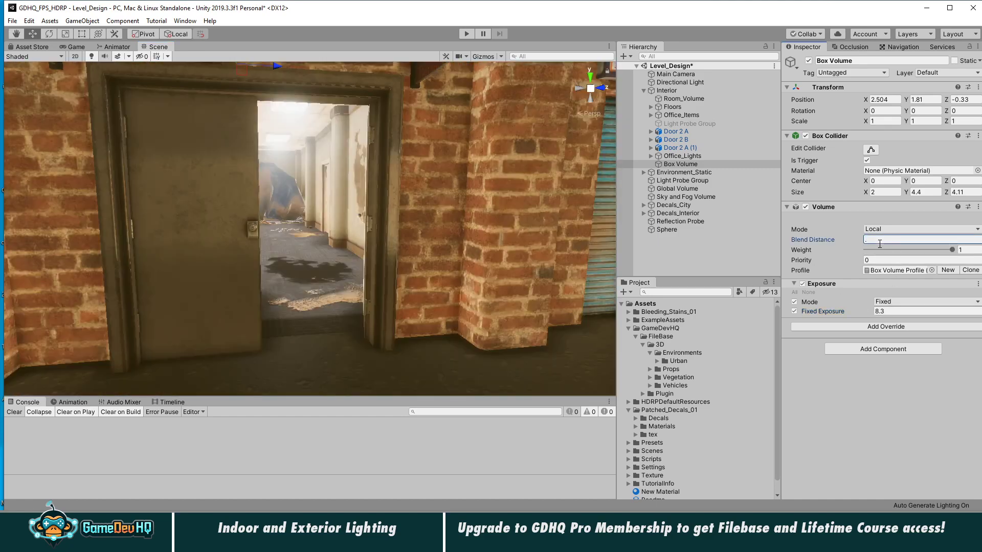
alt+right_drag(291, 273, 366, 228)
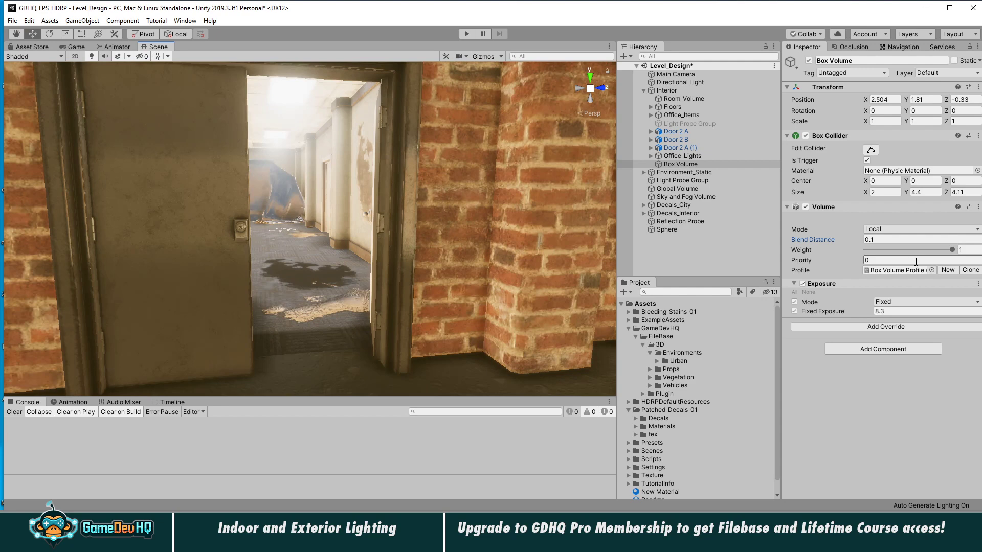
click(882, 240)
text(0.3)
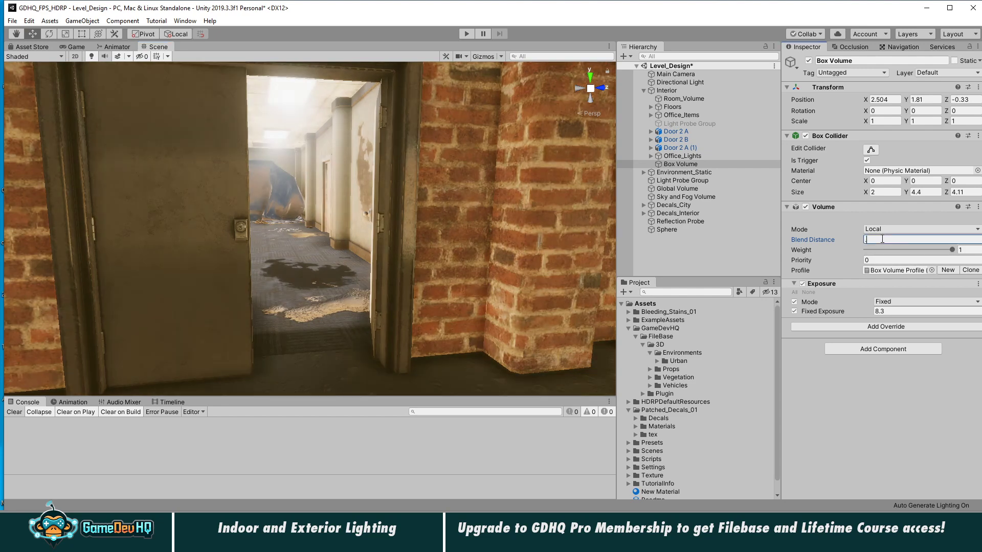
alt+right_drag(469, 293, 448, 288)
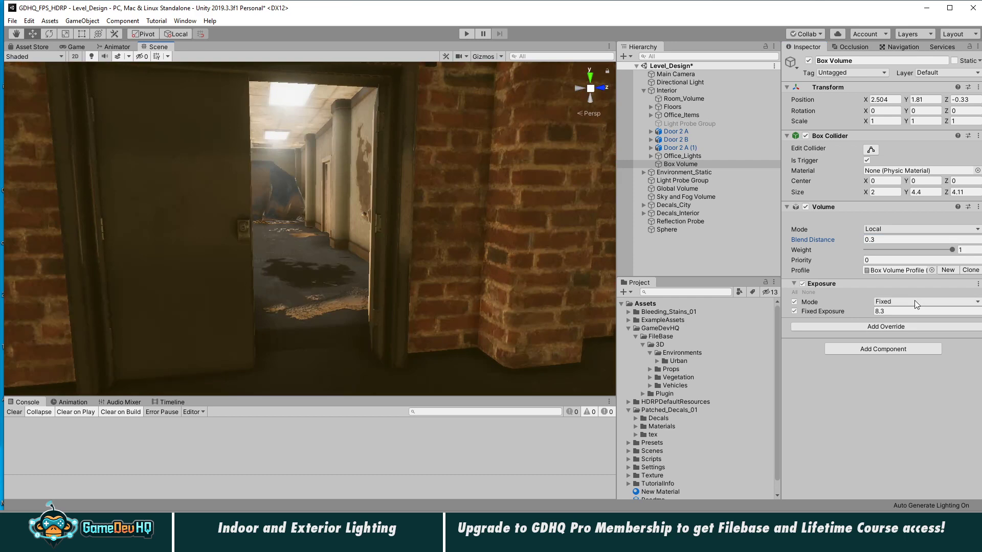
- Set the Box Volume's exposure mode to Automatic and check the doorway lighting
click(915, 302)
click(898, 323)
alt+right_drag(498, 236, 453, 235)
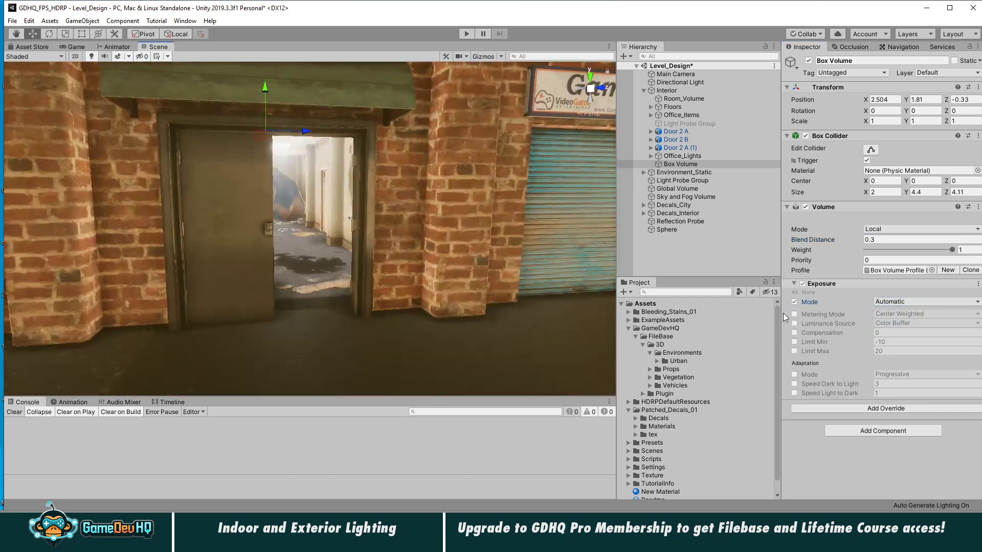
click(905, 303)
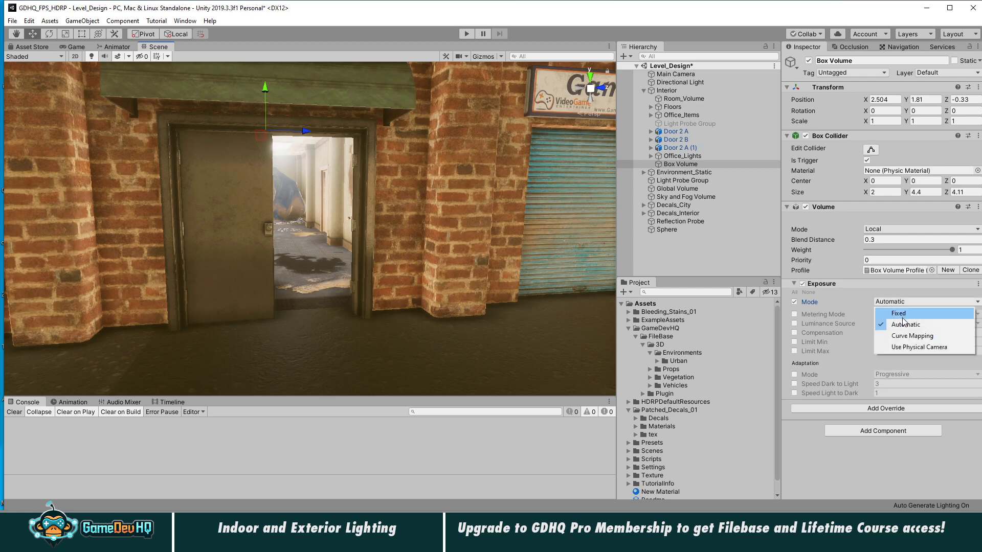
click(903, 325)
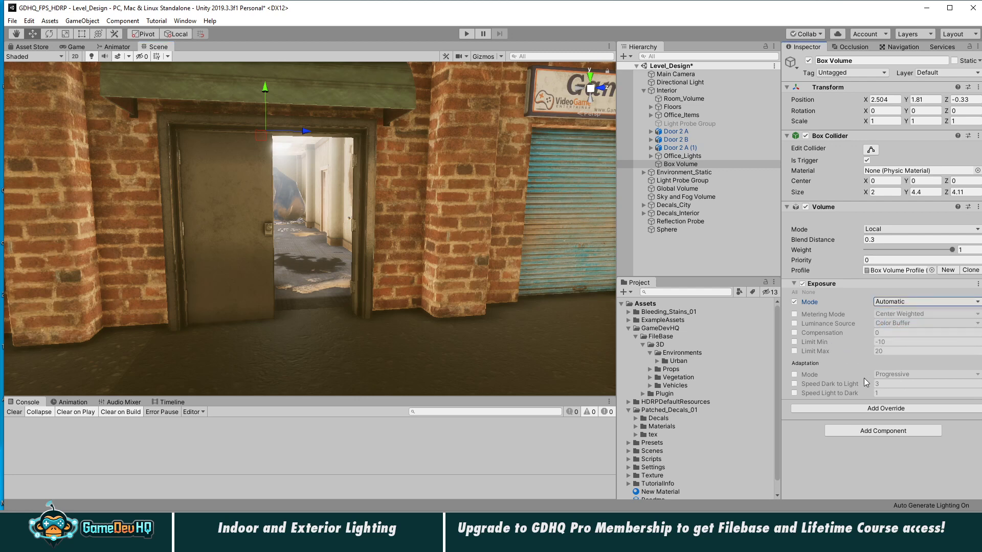
- Enable the exposure's Limit Max override, set it to 0.1, and check the brightness through the doorway
click(795, 351)
click(881, 352)
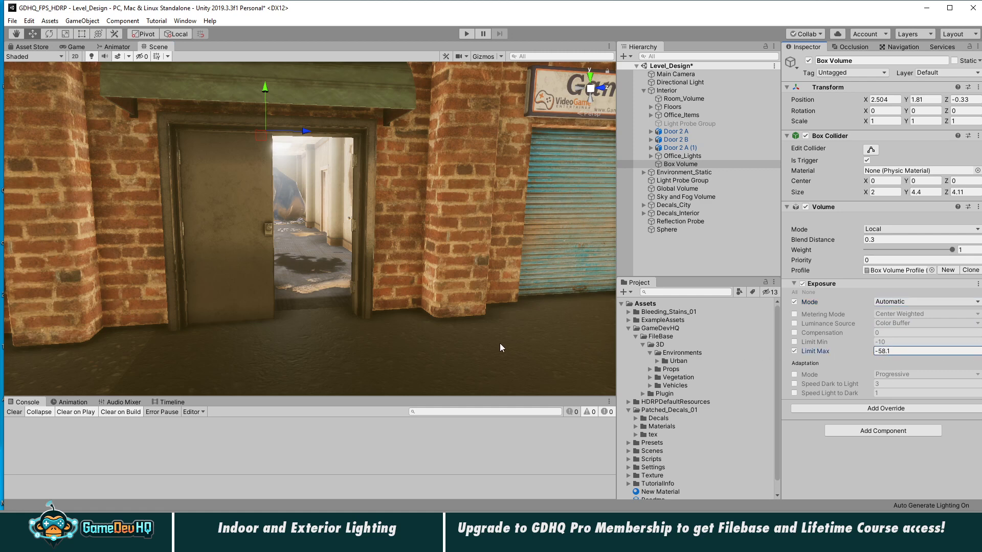
alt+right_drag(462, 329, 479, 267)
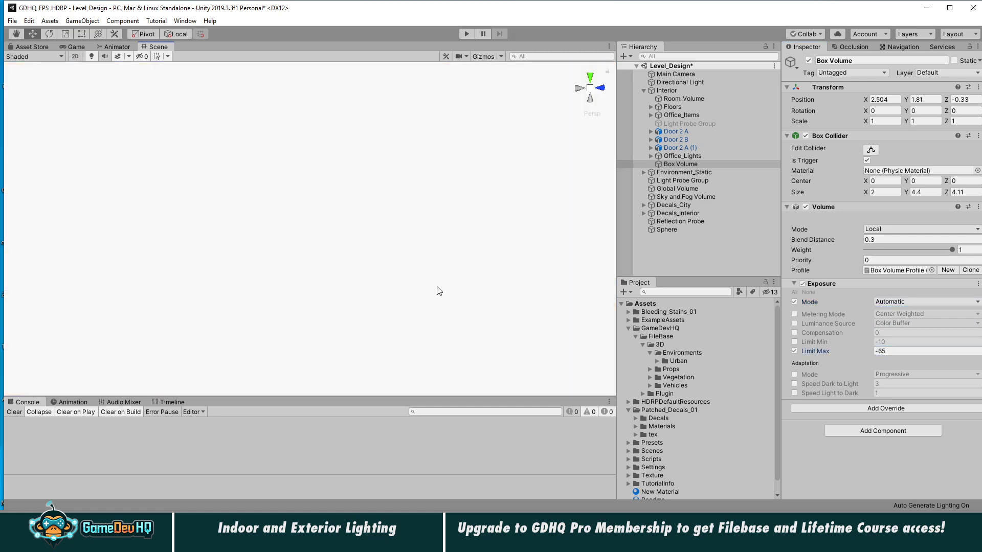
drag(953, 352, 974, 352)
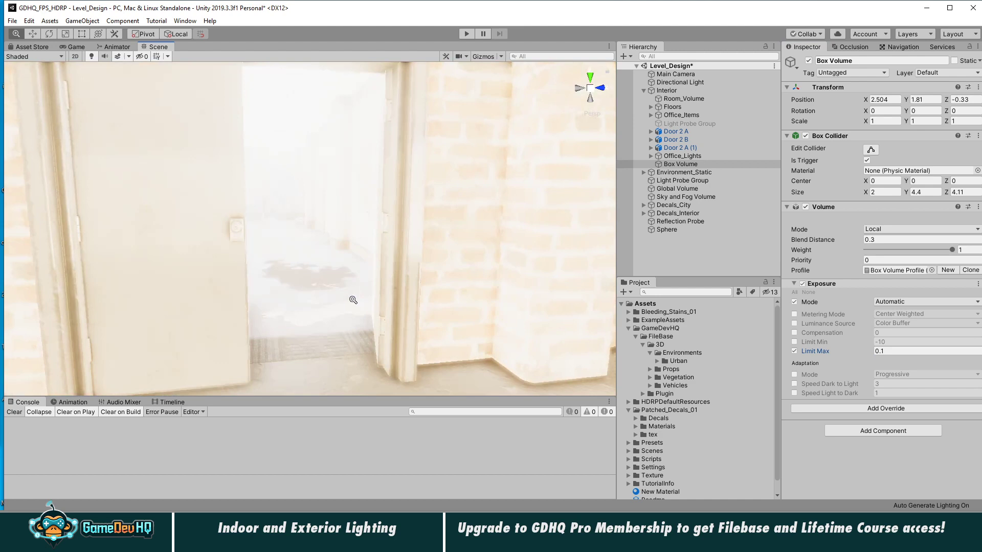
alt+right_drag(351, 300, 539, 327)
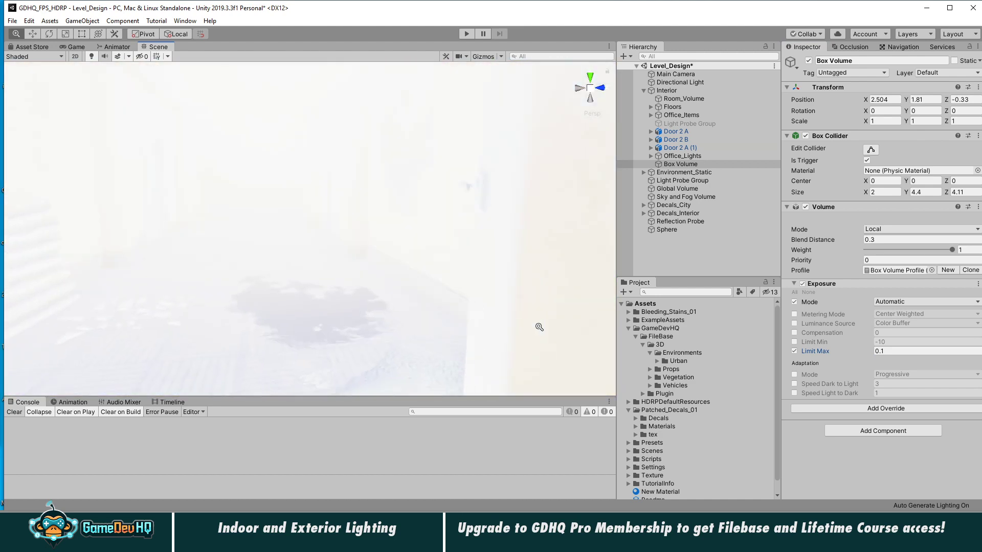
- Set the Box Volume's blend distance to 0.5 and inspect the transition between the interior and the street
click(887, 240)
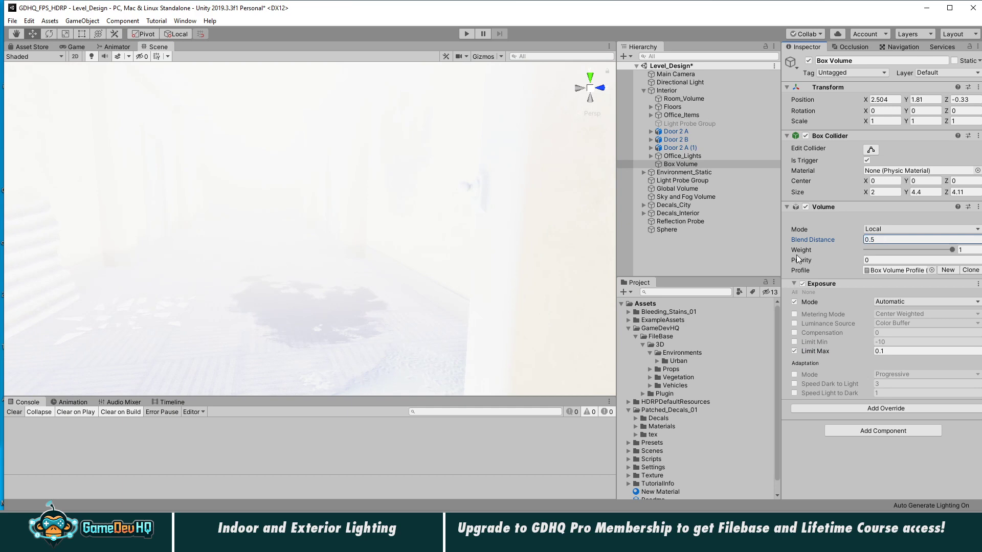
alt+right_drag(377, 236, 340, 243)
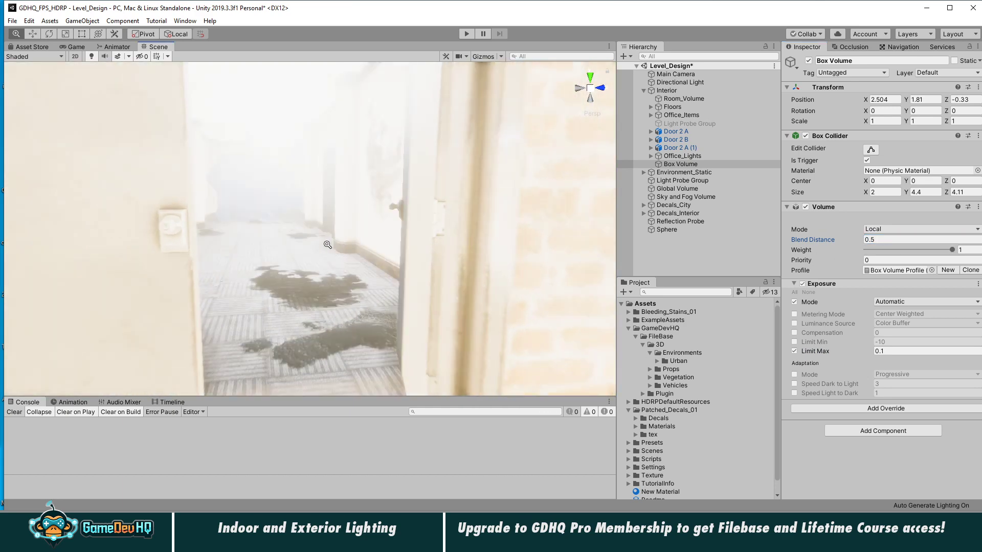
alt+right_drag(358, 225, 391, 228)
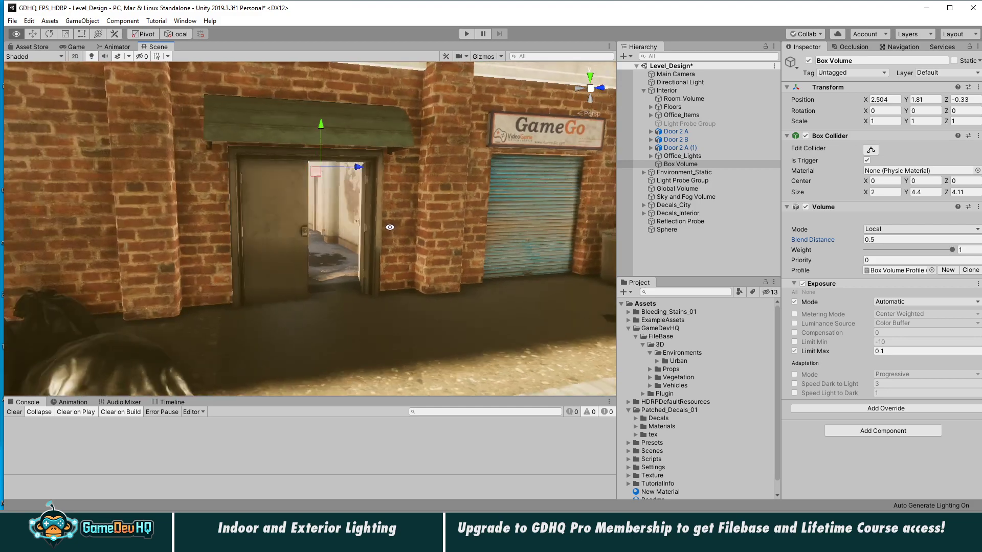
alt+drag(370, 221, 366, 240)
alt+right_drag(366, 241, 302, 259)
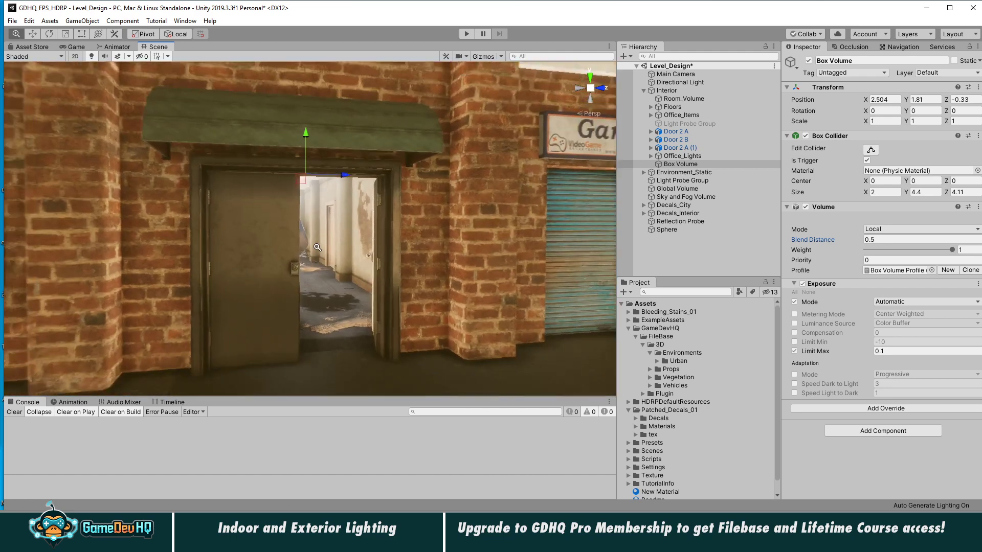
alt+drag(301, 258, 355, 263)
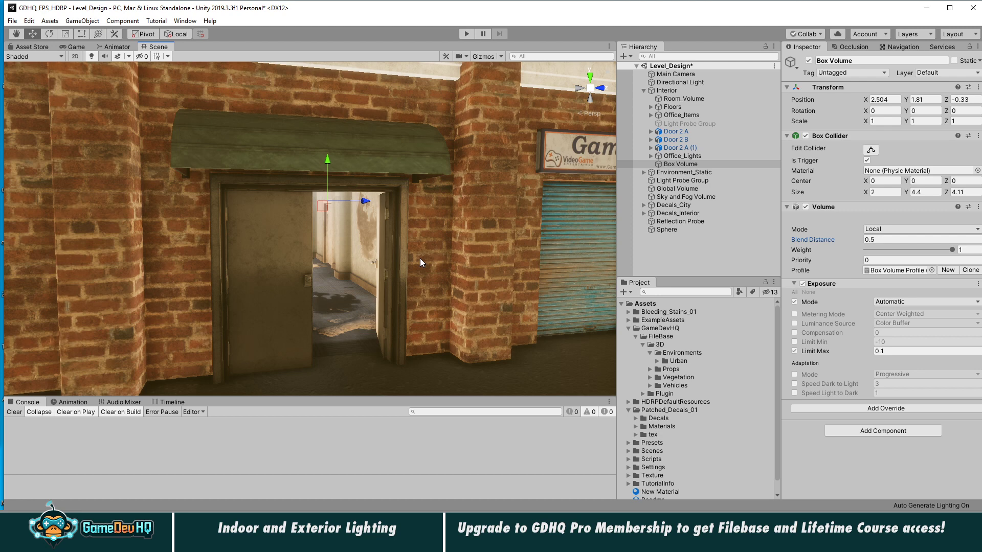
- Collapse the Interior group and the FileBase folder, then save the Level_Design scene
click(644, 90)
click(697, 219)
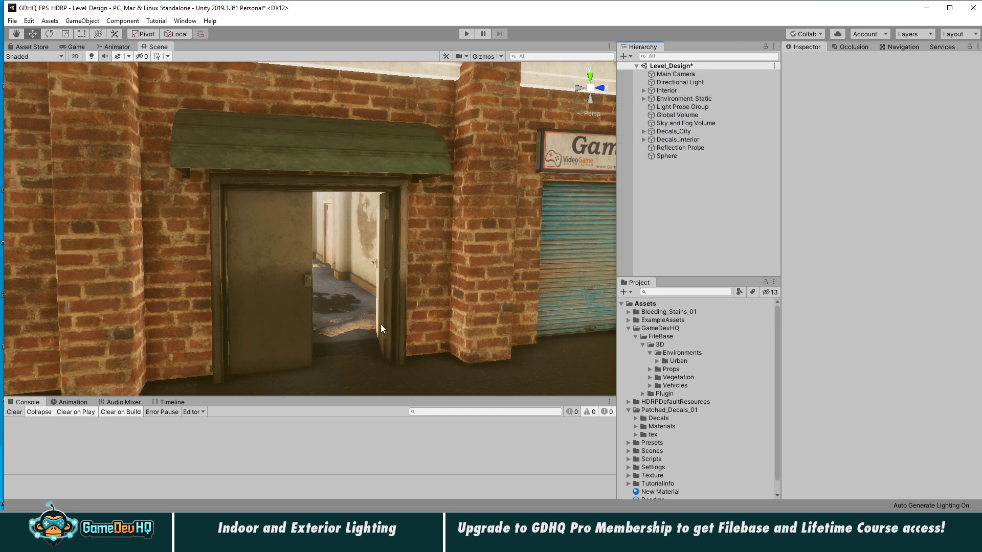
right_drag(440, 301, 512, 229)
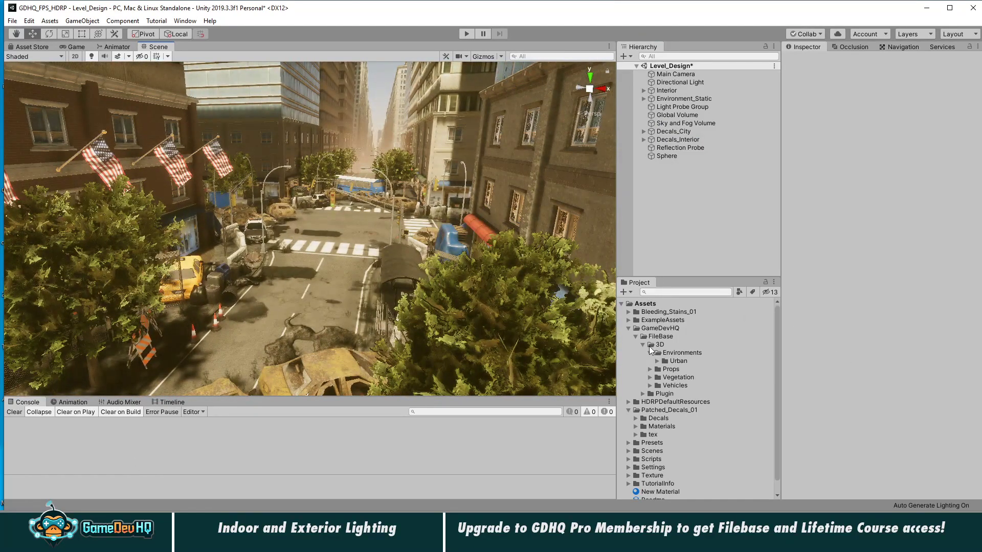
click(635, 337)
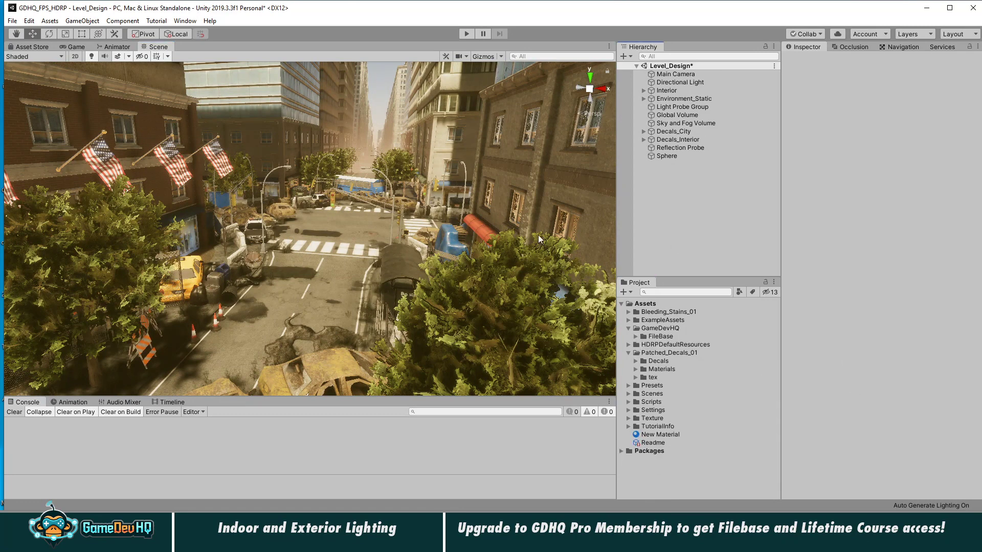
key(ctrl+s)
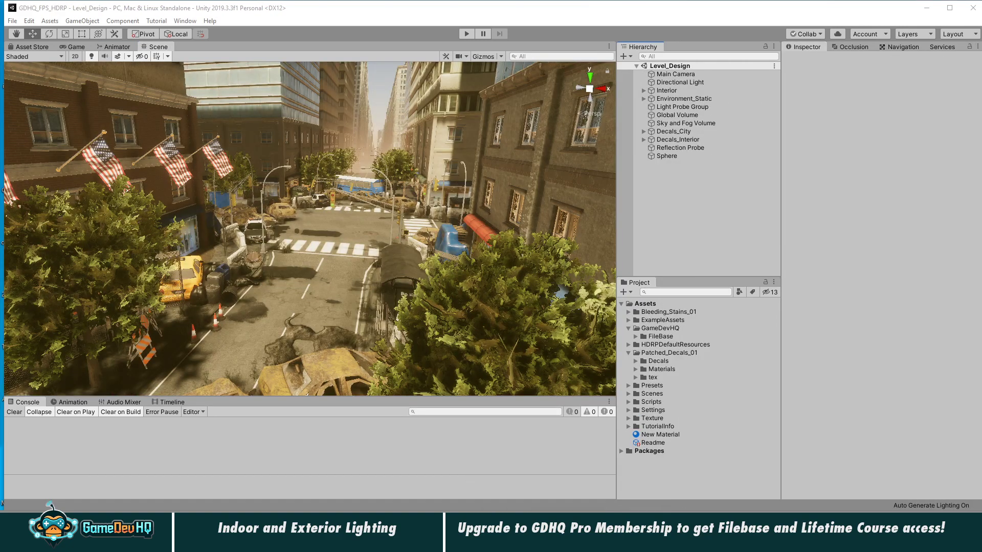
- Switch to Unity Hub, browse the project list, and start a new project with Unity 2019.3.3f1
key(alt+Tab)
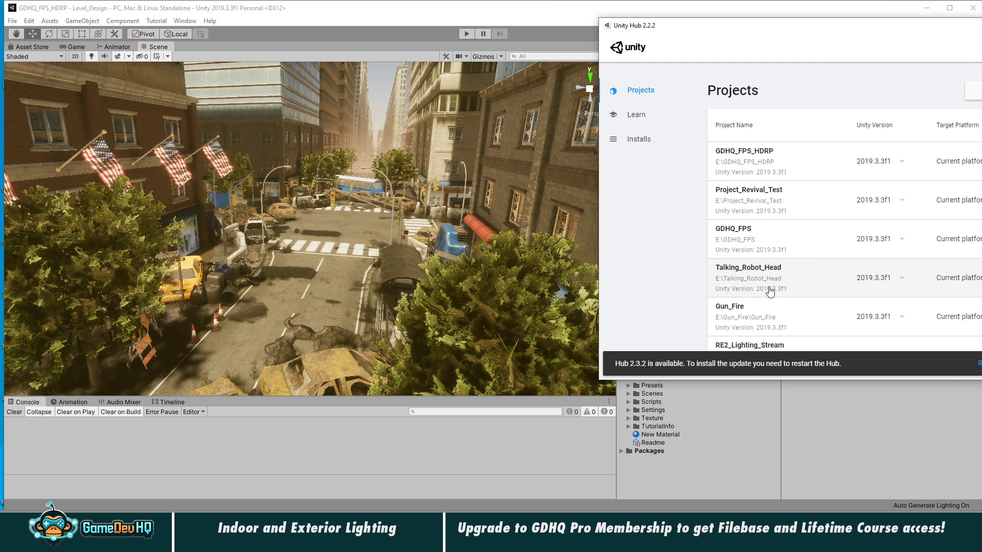
scroll(767, 289, down, 4)
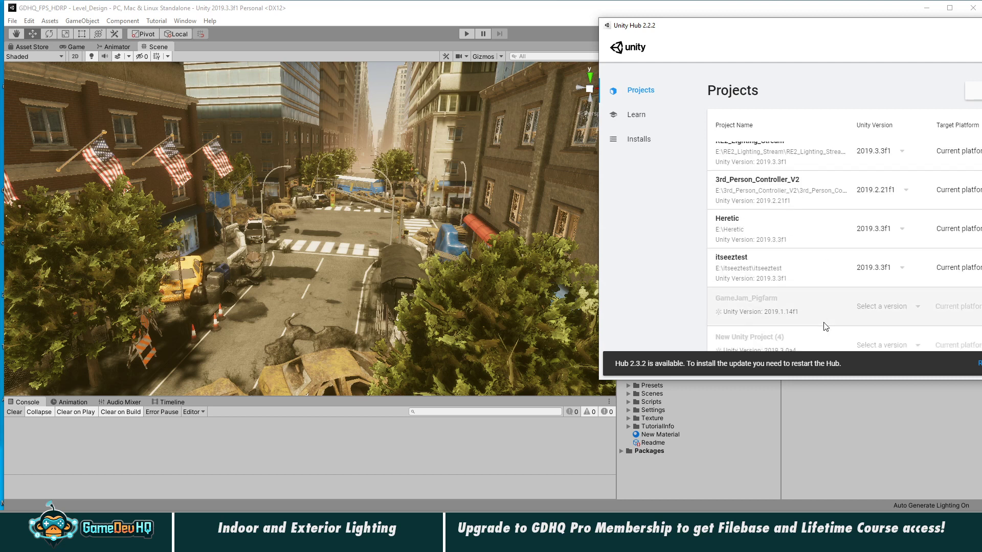
scroll(824, 326, up, 2)
scroll(825, 326, down, 3)
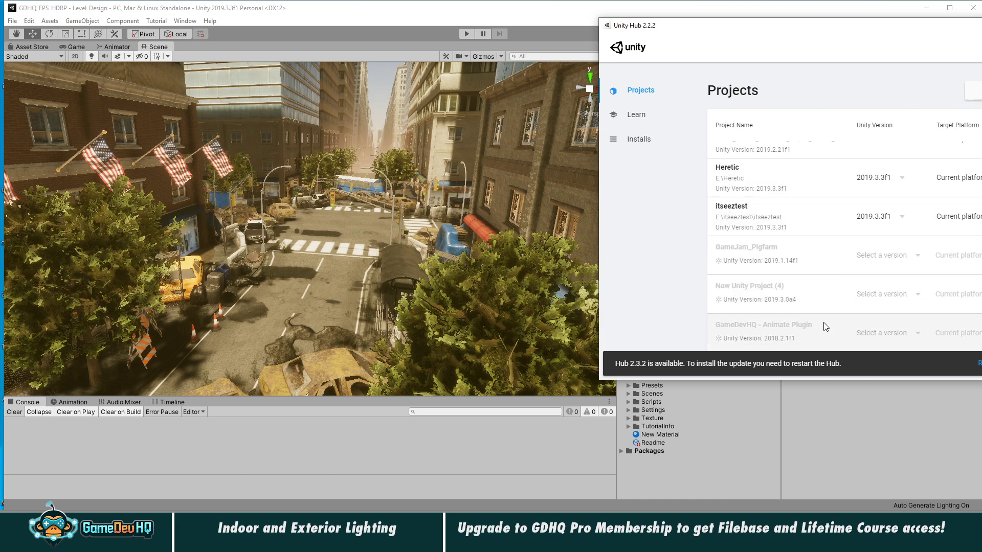
scroll(823, 326, up, 5)
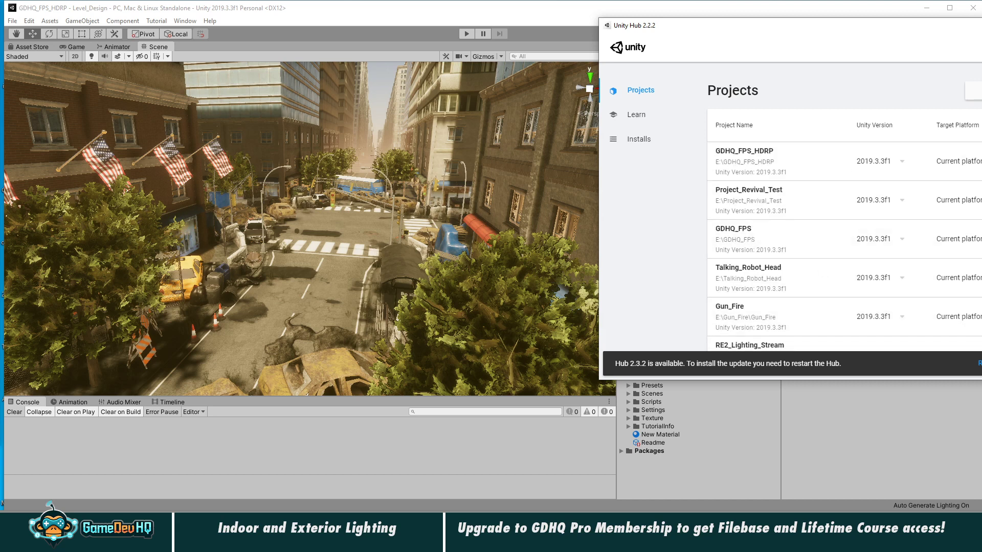
key(alt+F4)
click(975, 91)
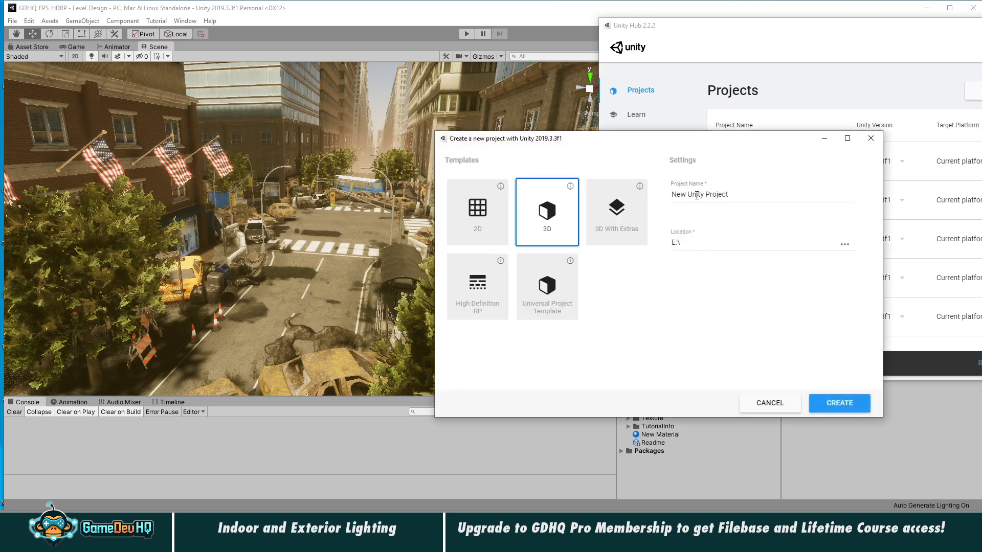
- Create the 3D project in E:\ under the name animation_System_TEst and dismiss the editor update notice
click(696, 195)
triple_click(704, 198)
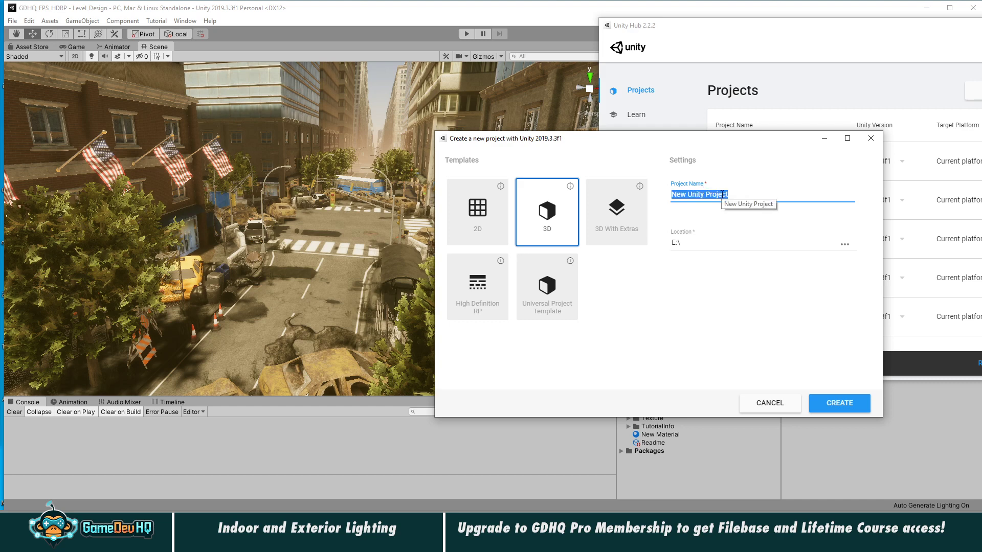
text(animation_System_TEst)
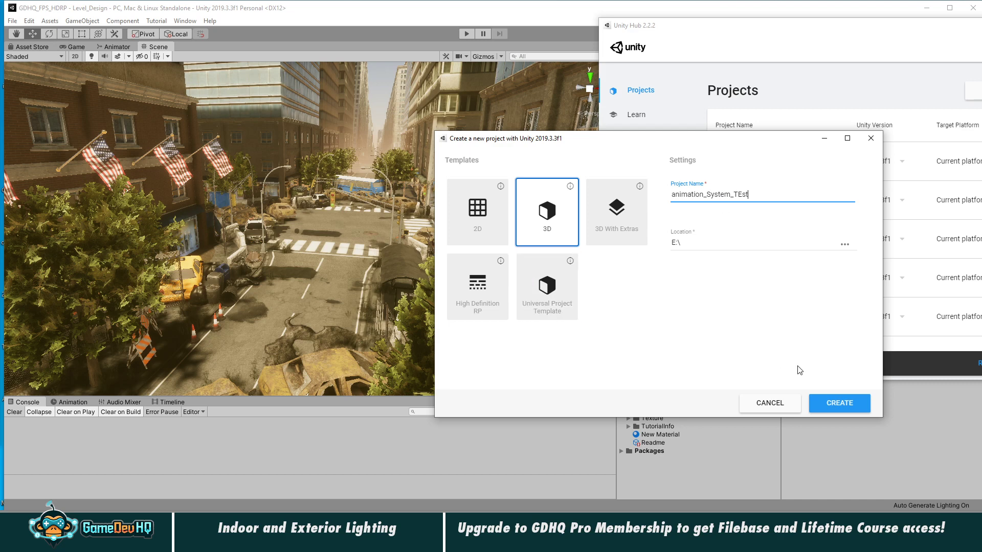
click(838, 397)
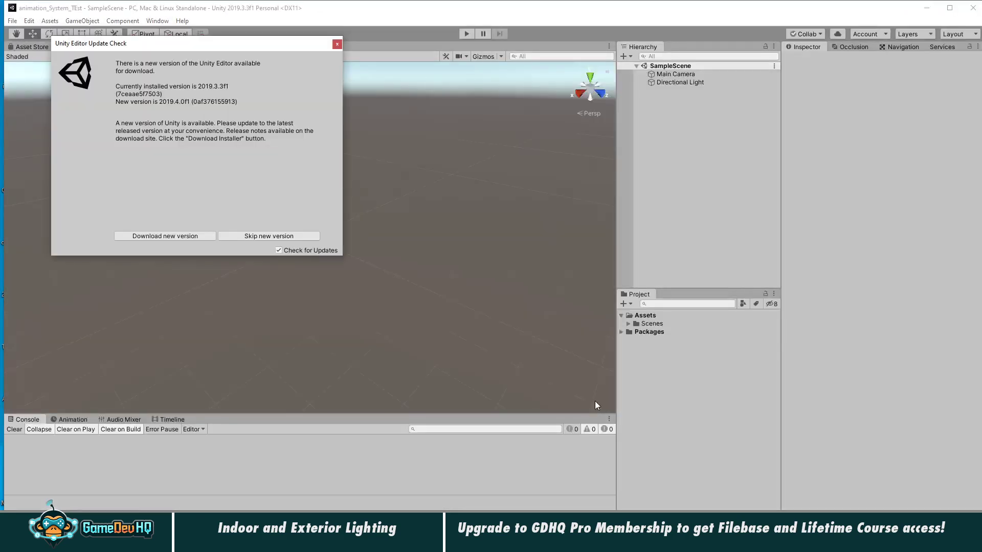
click(337, 45)
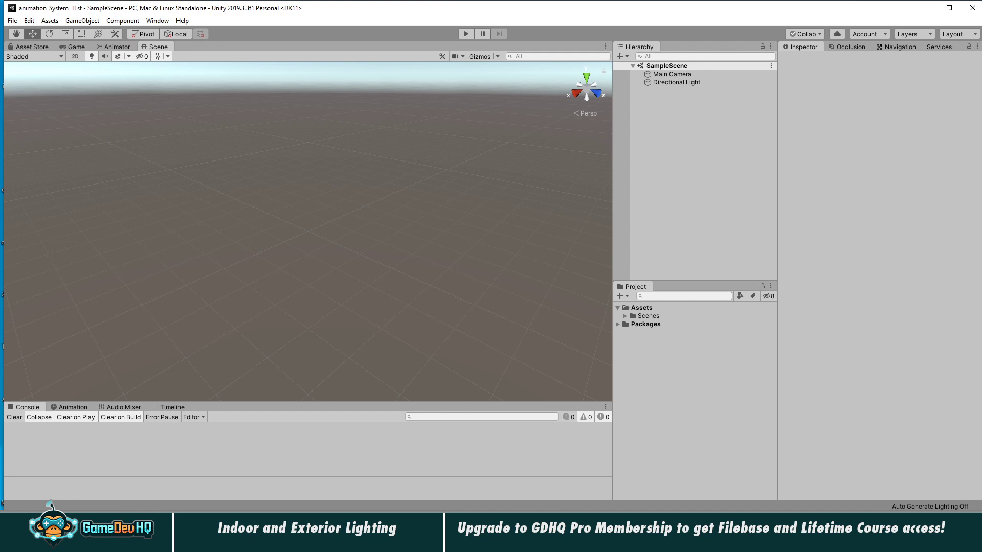
- Return to the animation_System_TEst project and import all files of the 4.0.1 (1) FileBase package
mouse_move(571, 537)
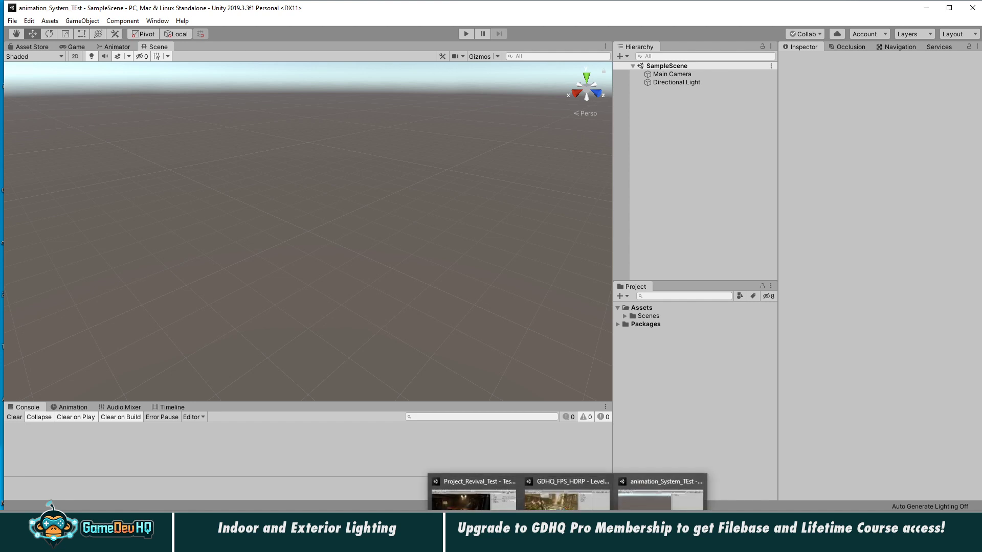
click(474, 492)
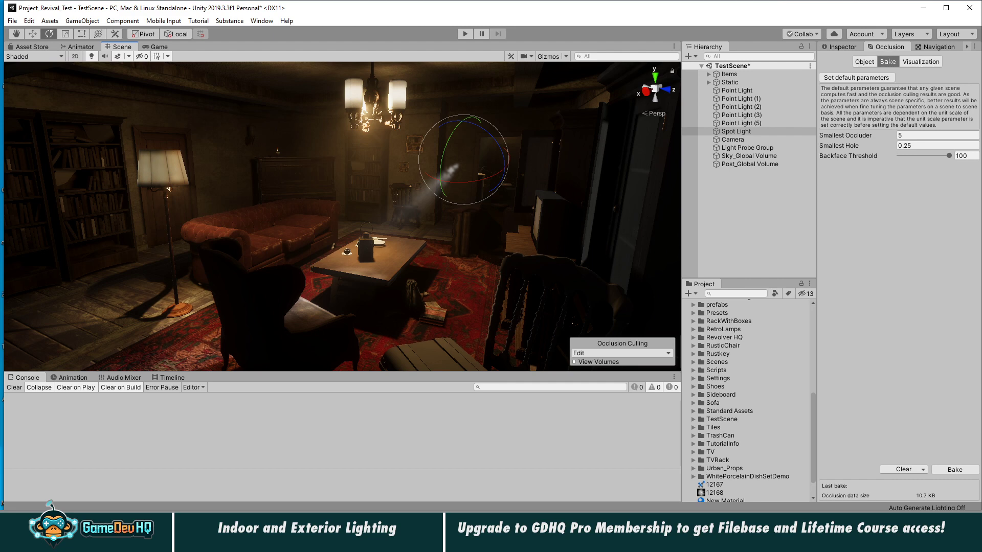
click(686, 491)
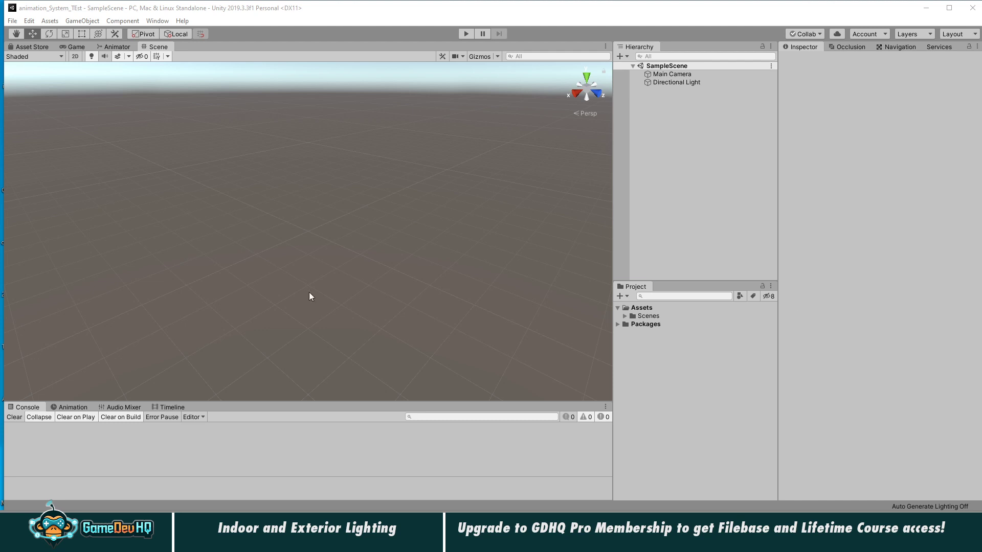
drag(309, 293, 693, 388)
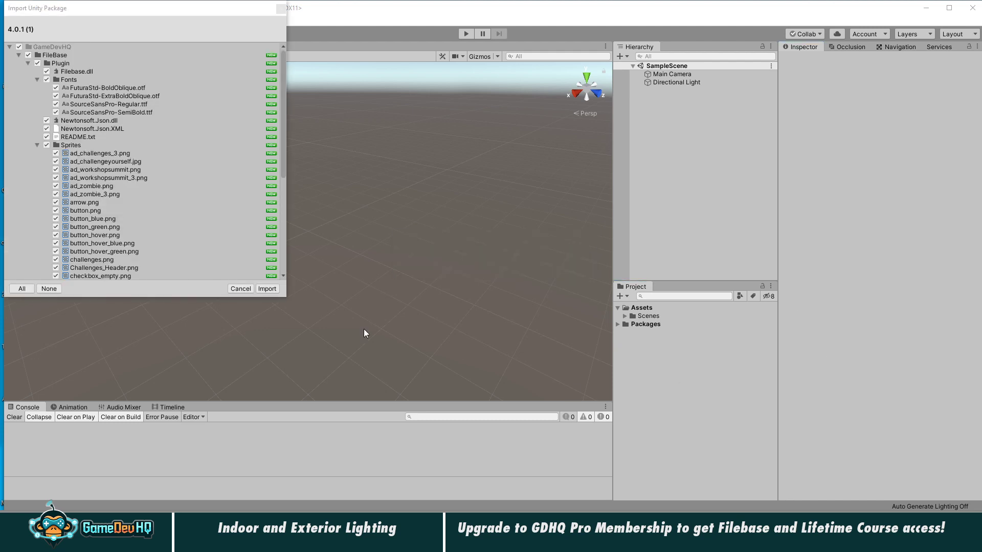
click(265, 289)
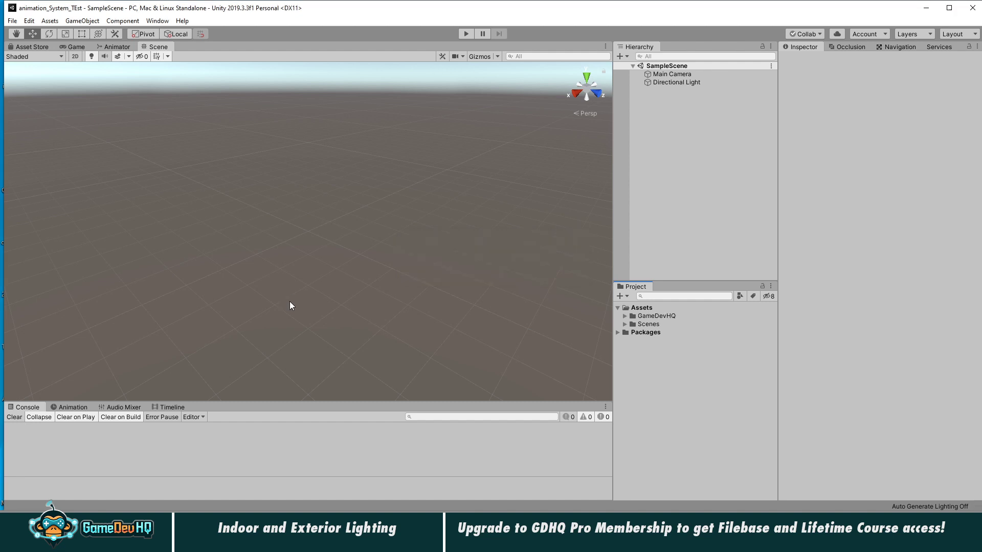
- Open Filebase, download and import its 4.0.2 update, and close the Filebase window
click(157, 20)
click(174, 72)
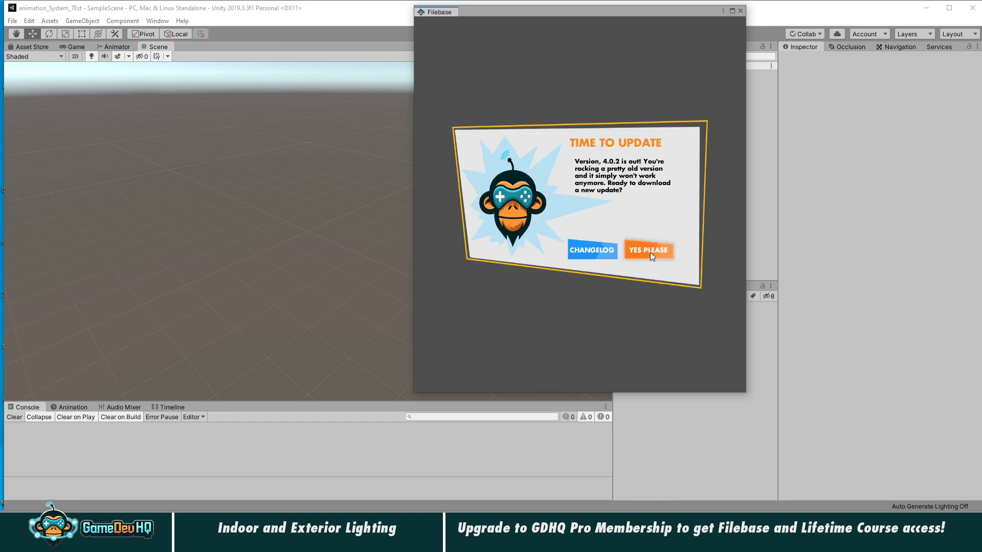
click(649, 253)
click(267, 289)
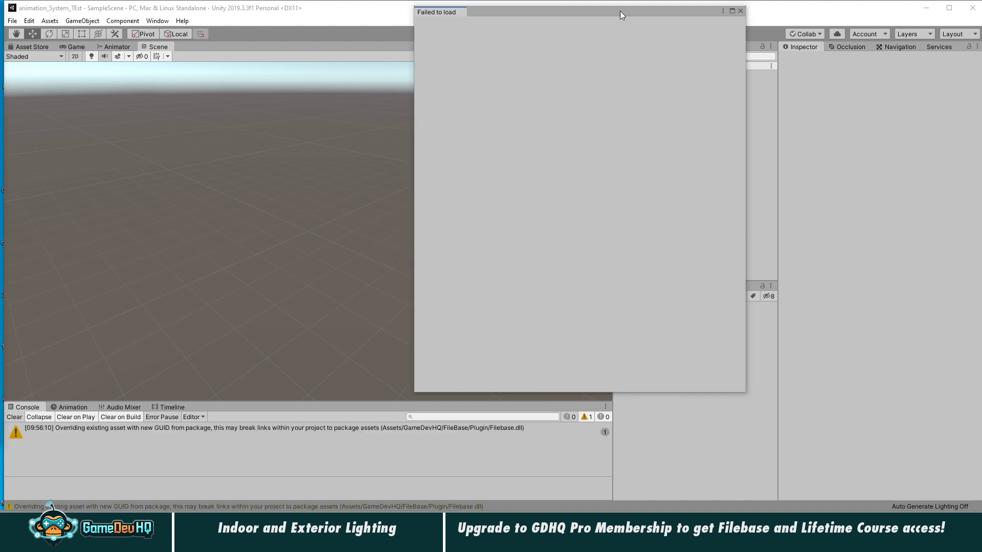
click(724, 11)
click(749, 33)
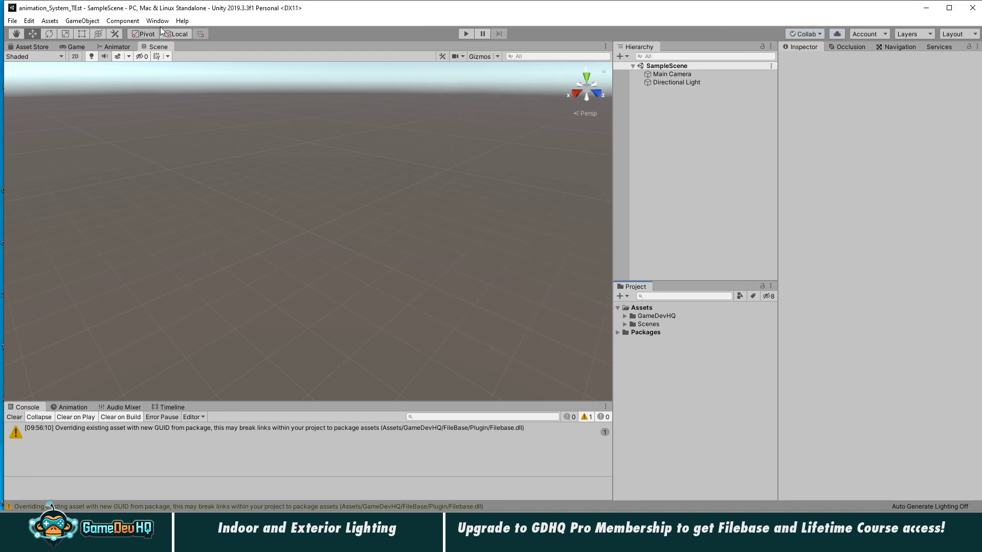
- Reopen Filebase, filter the assets to 3D Characters, and open the Man 22 asset page
click(157, 20)
click(173, 74)
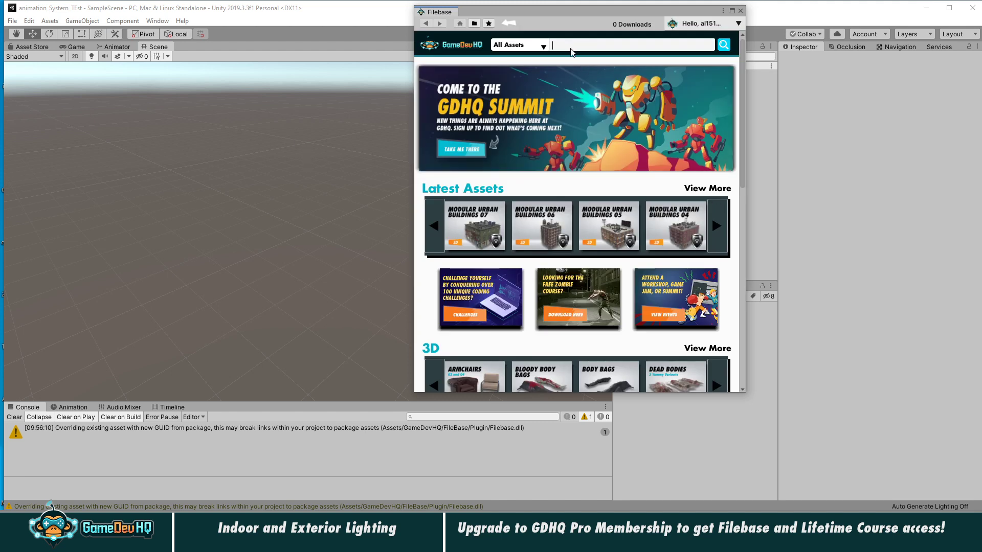
click(542, 45)
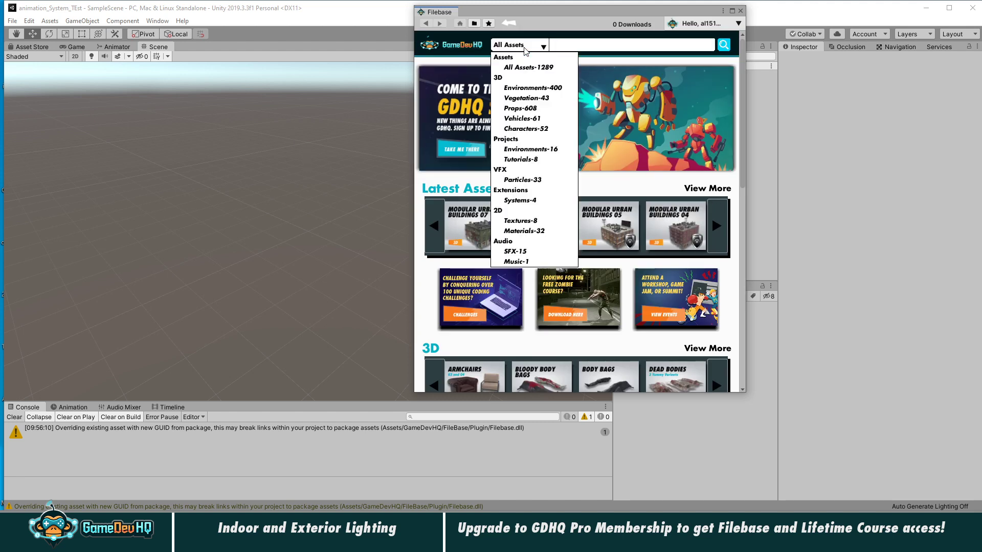
click(515, 131)
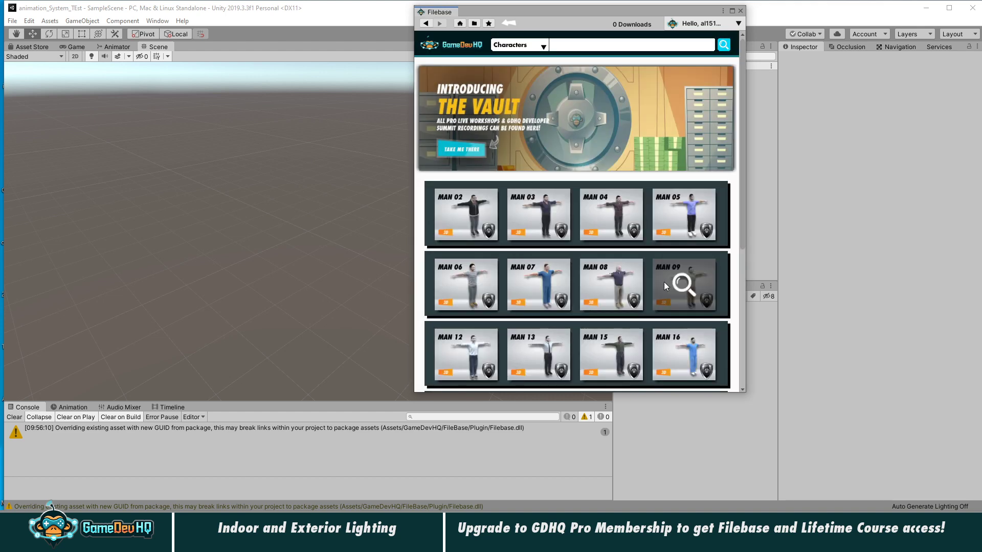
scroll(625, 296, down, 3)
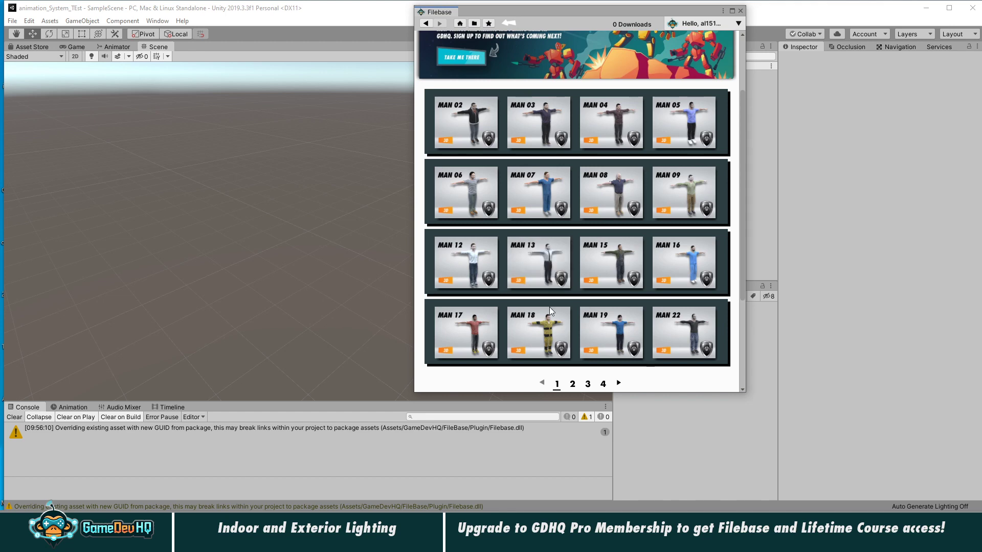
click(688, 333)
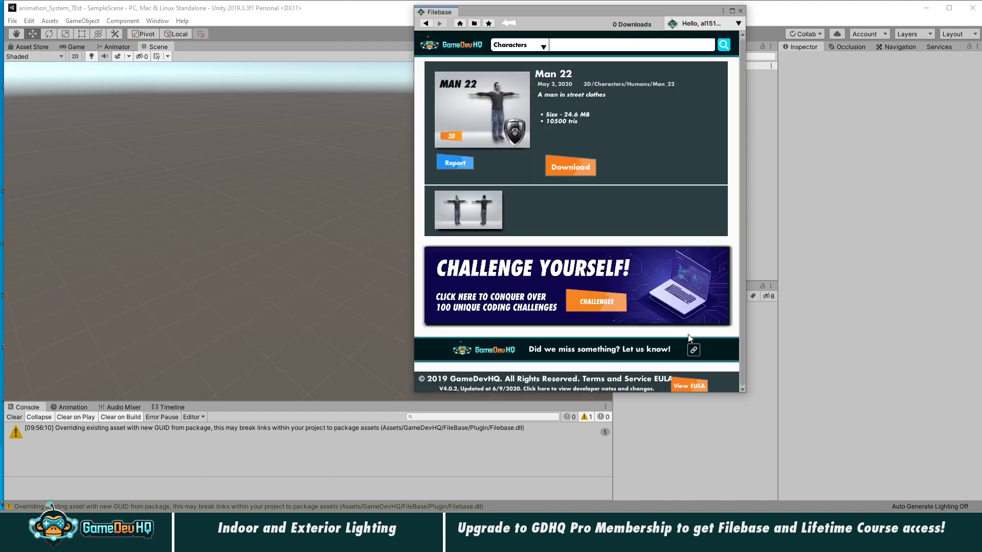
- Sign in with the remembered account, download Man 22, import all its package files, and close Filebase
click(576, 169)
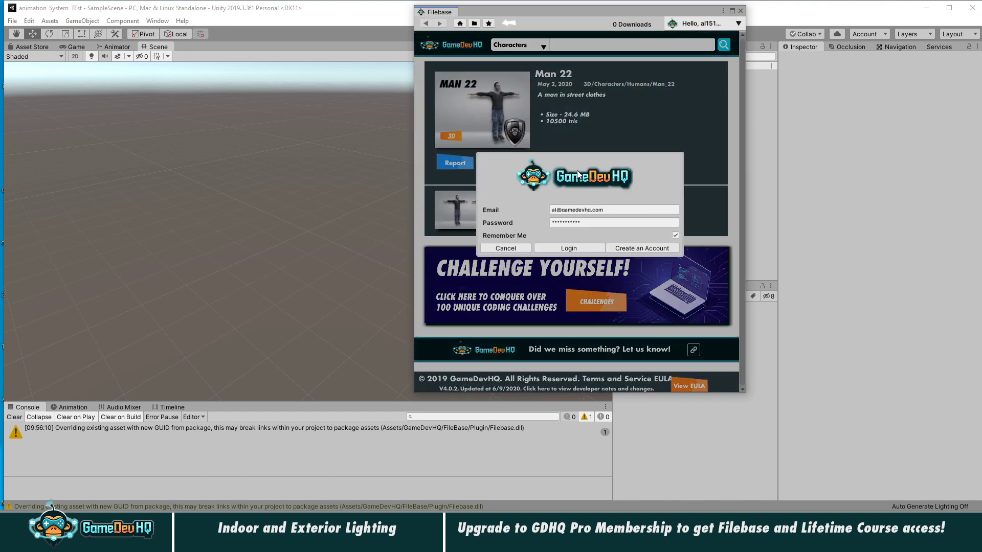
click(577, 248)
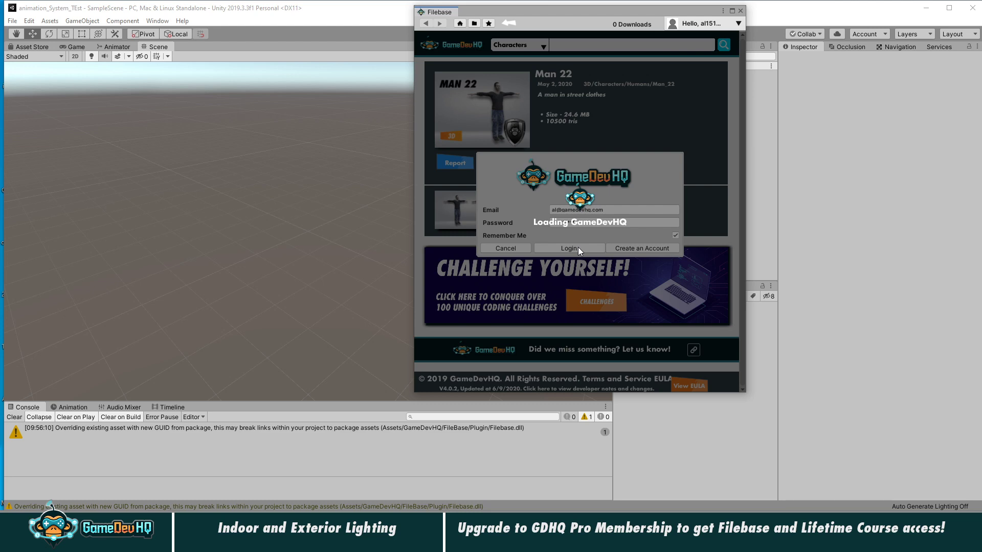
click(567, 171)
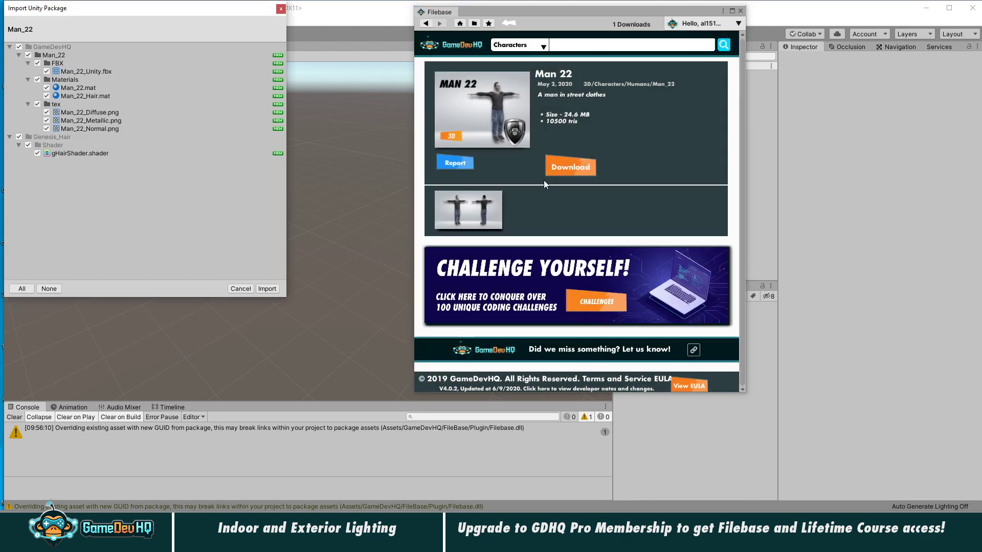
click(268, 289)
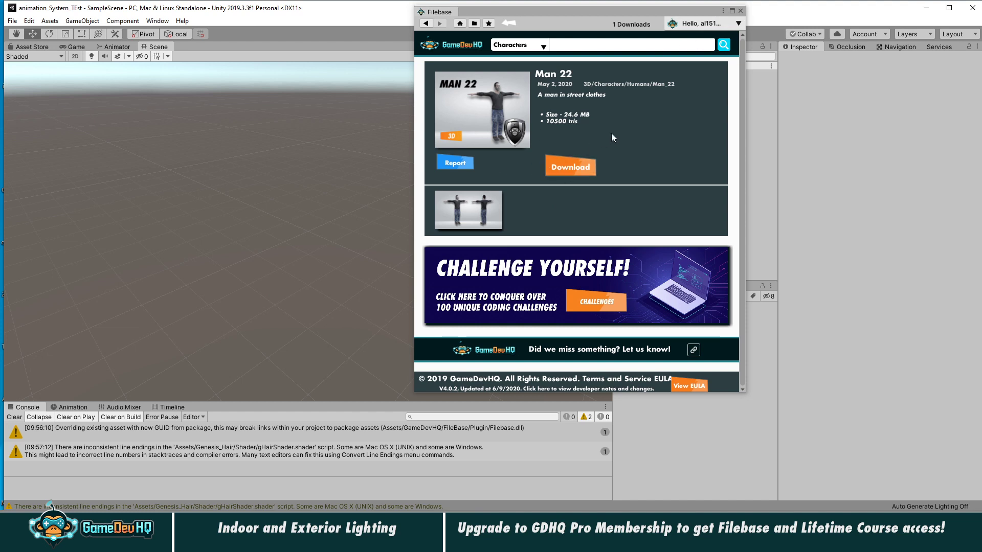
click(740, 10)
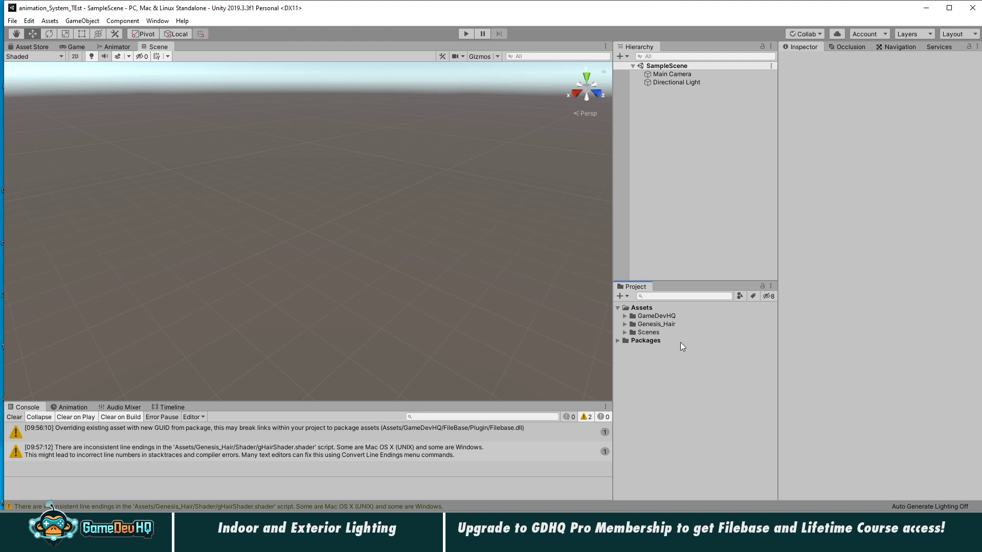
- Add the Man_22_Unity model from the Man_22 FBX folder to SampleScene
click(624, 316)
click(632, 333)
click(639, 341)
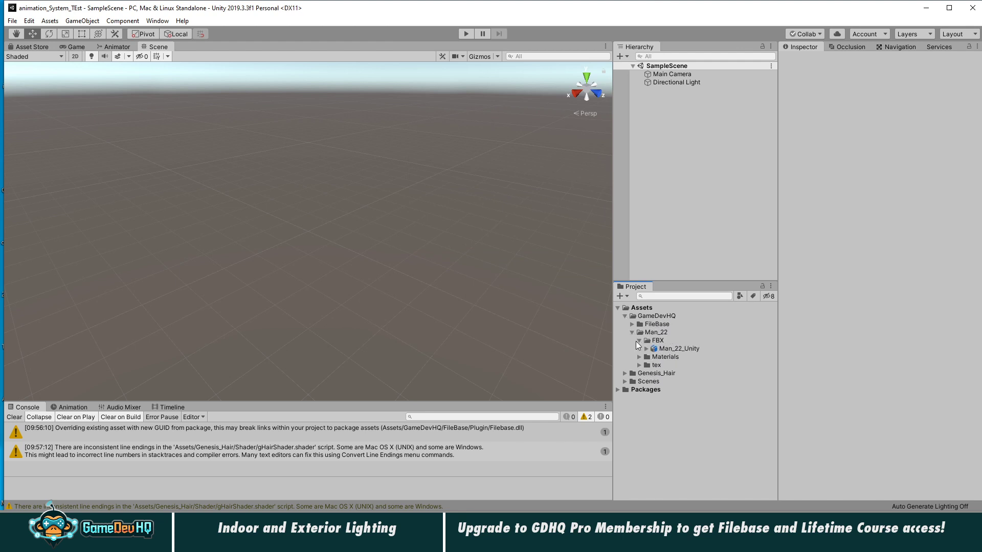
drag(675, 348, 688, 179)
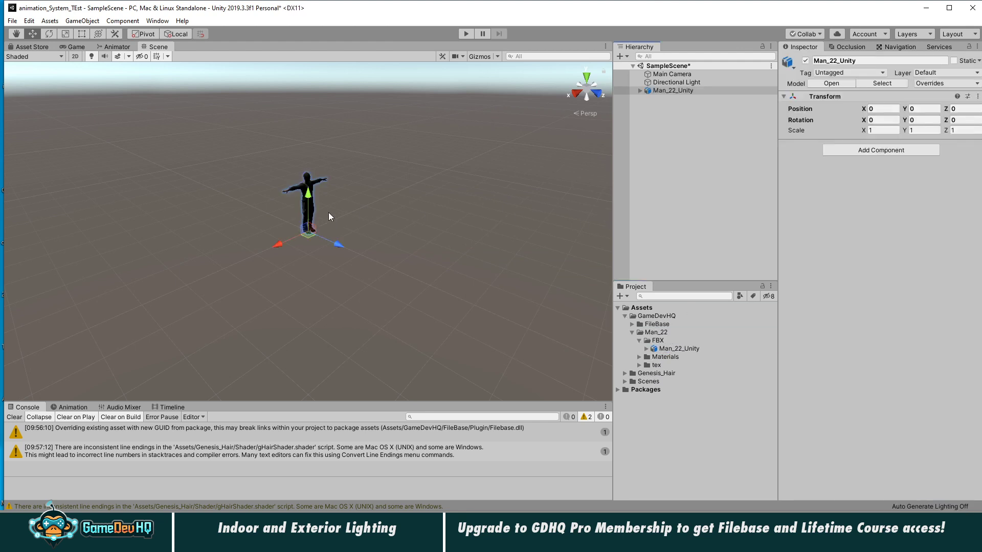
scroll(326, 214, up, 3)
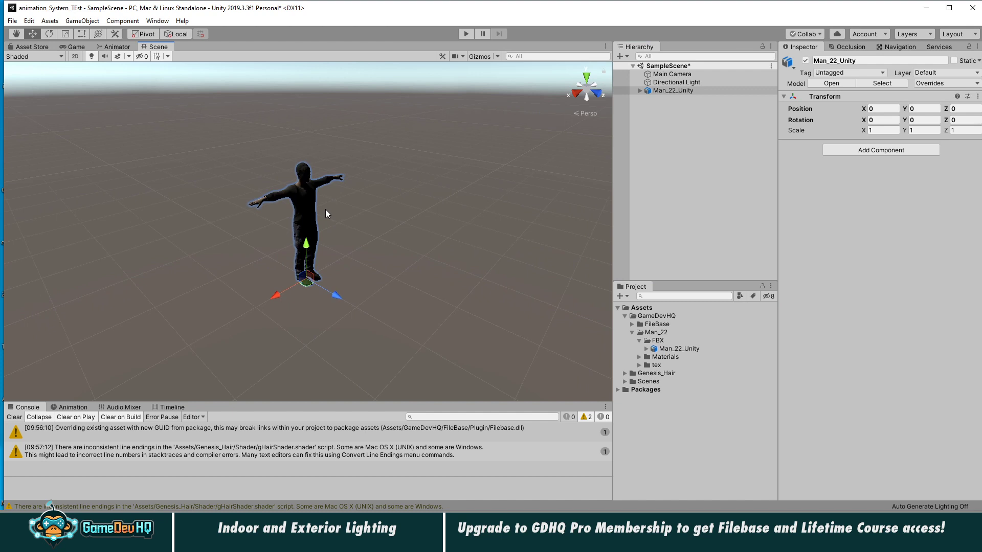
- Turn on automatic lighting generation for SampleScene in the lighting settings
click(151, 22)
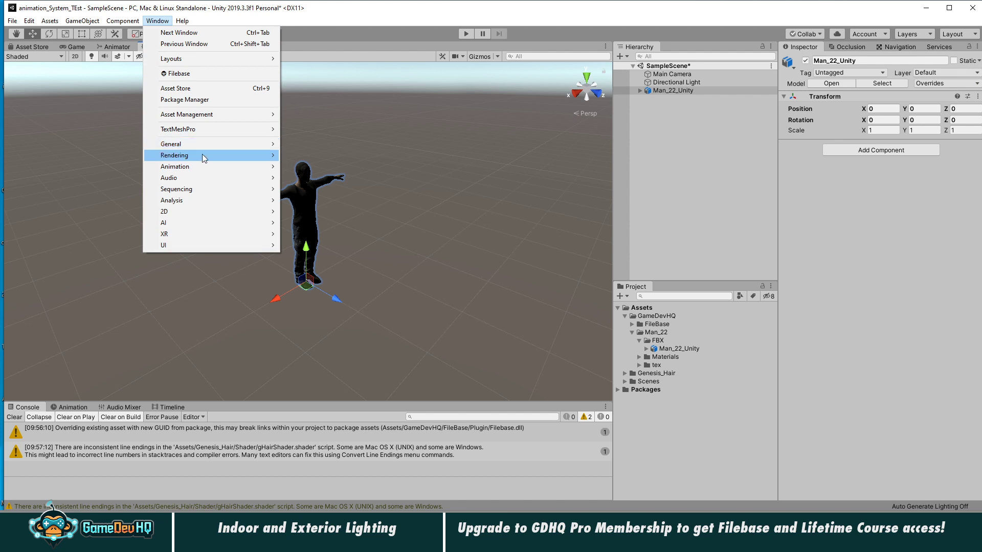
mouse_move(202, 155)
click(306, 156)
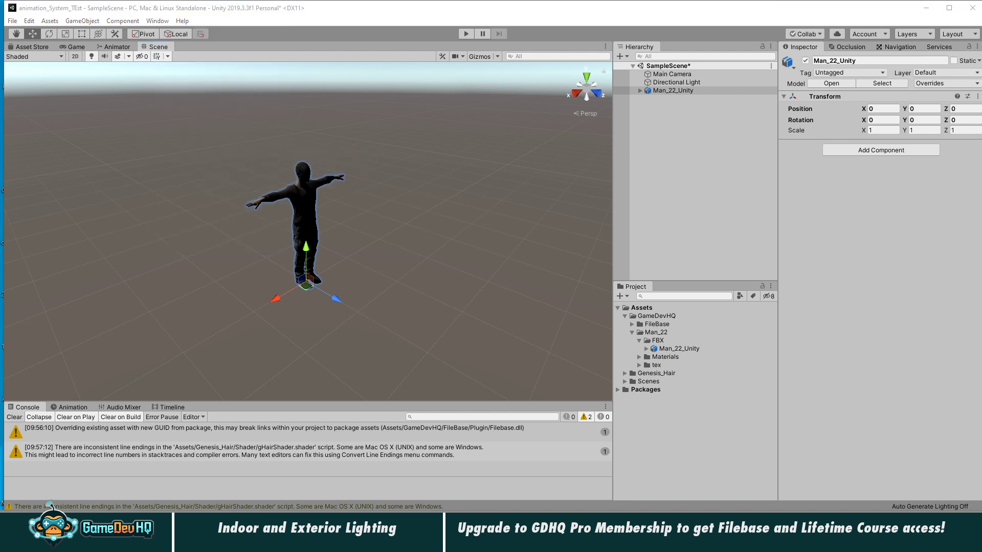
alt+right_drag(315, 193, 567, 179)
alt+drag(285, 126, 32, 111)
alt+right_drag(295, 138, 484, 136)
- Rotate the Directional Light so it illuminates the front of the character
click(679, 82)
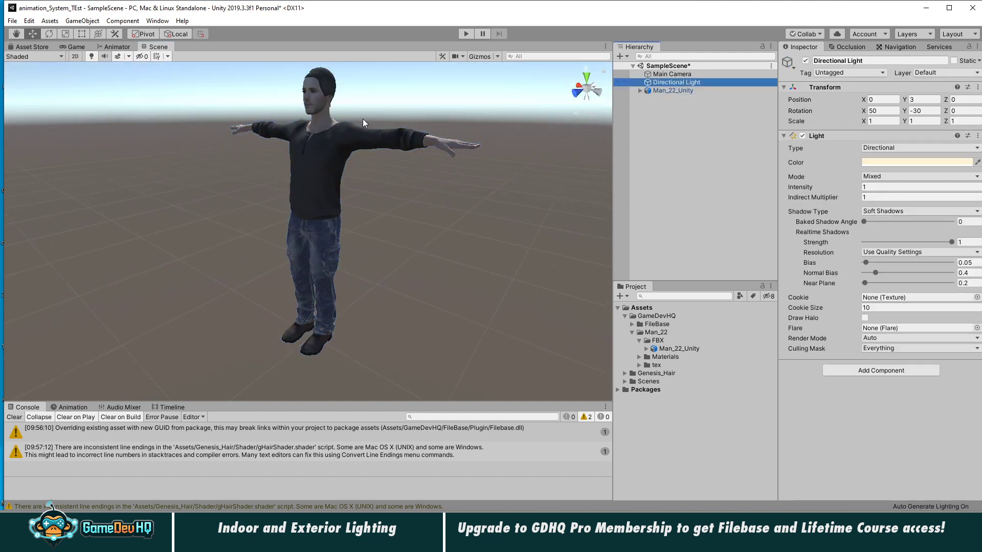
key(r)
alt+right_drag(363, 119, 102, 232)
key(e)
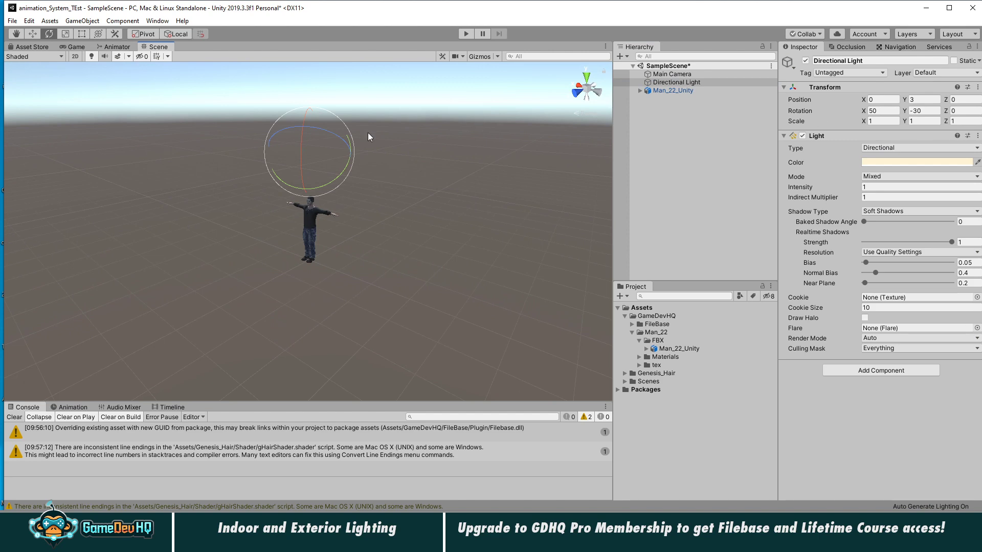
drag(297, 147, 369, 281)
click(750, 156)
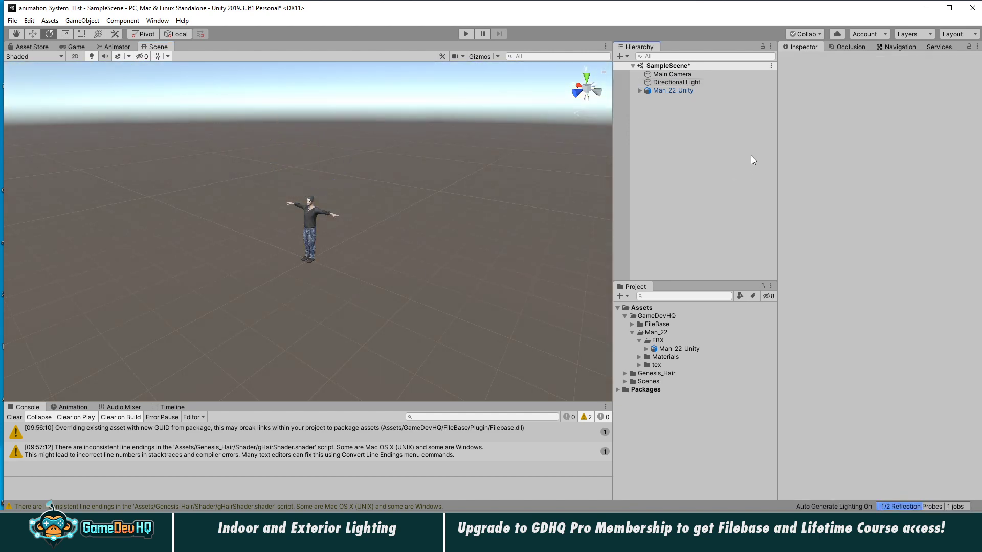
- Examine the Man_22 character's child objects, the Man_22 and Man_22_Hair materials, its textures and the model's import settings
alt+right_drag(324, 217, 841, 215)
alt+drag(338, 185, 397, 171)
click(665, 90)
click(640, 90)
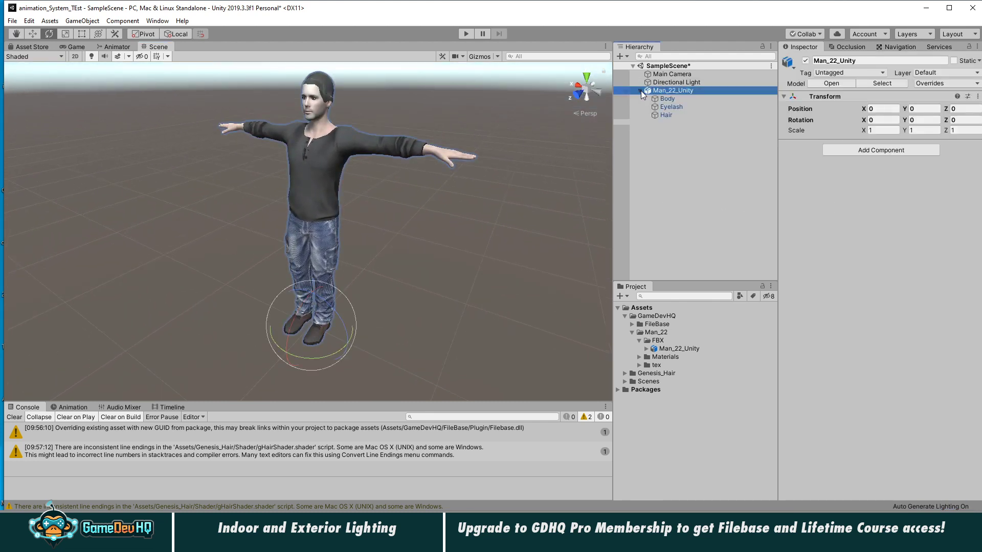
click(670, 348)
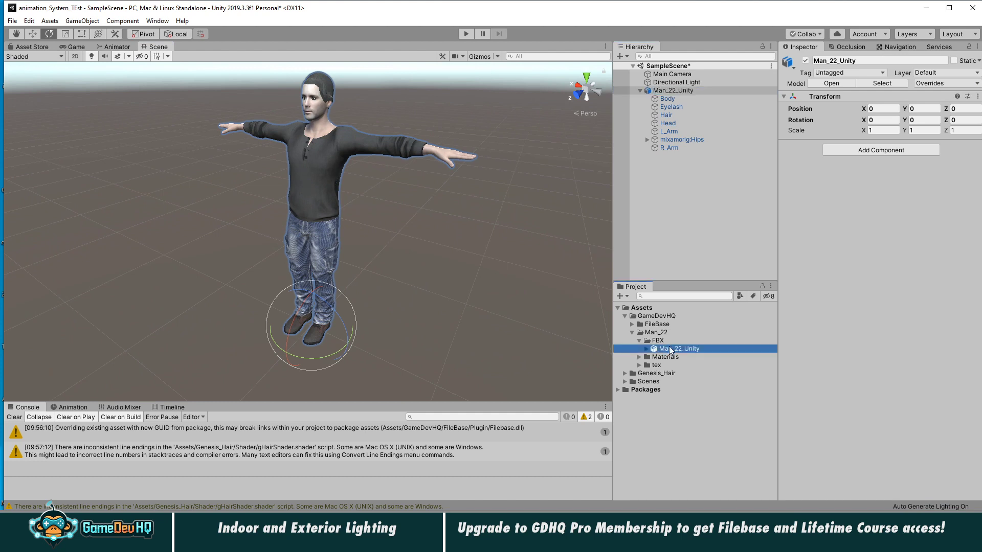
click(640, 356)
click(667, 366)
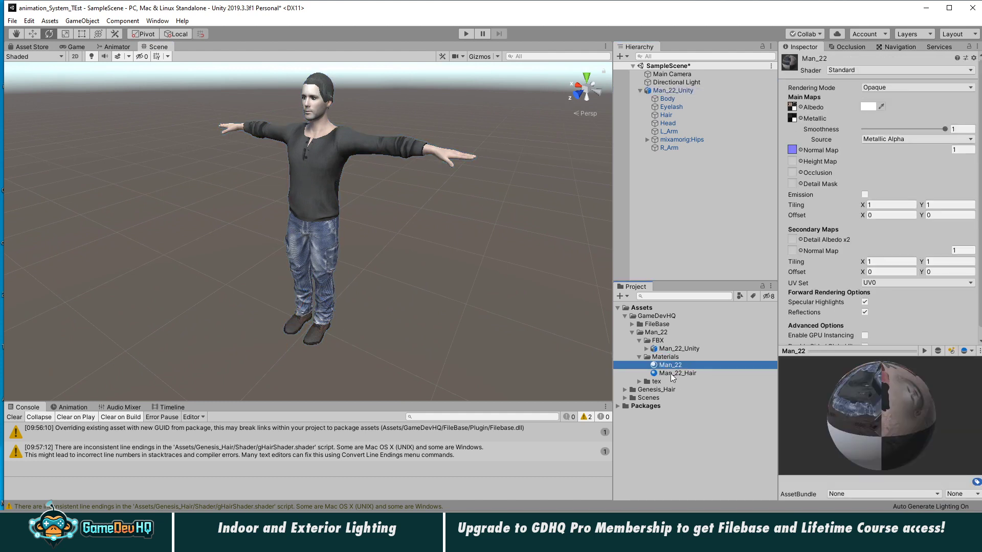
click(671, 373)
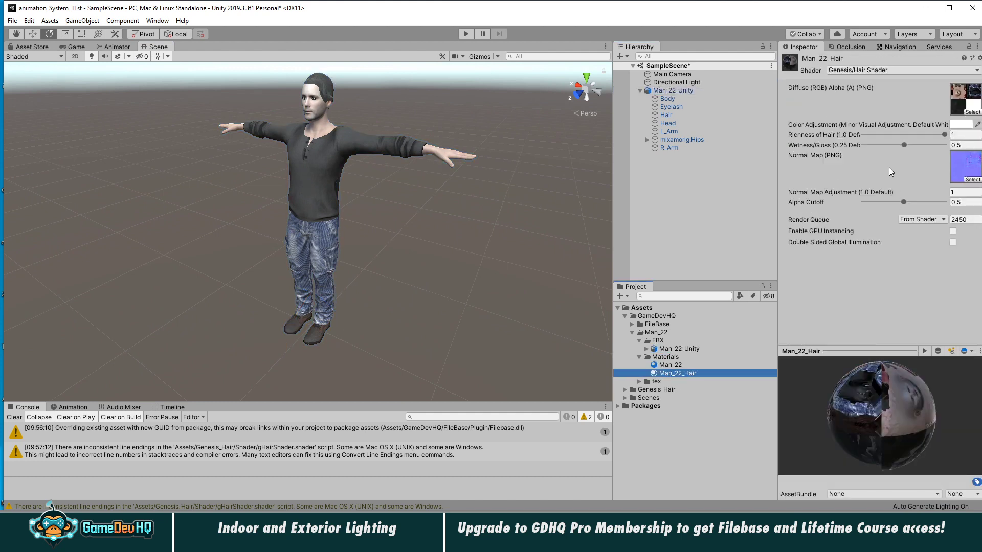
click(640, 383)
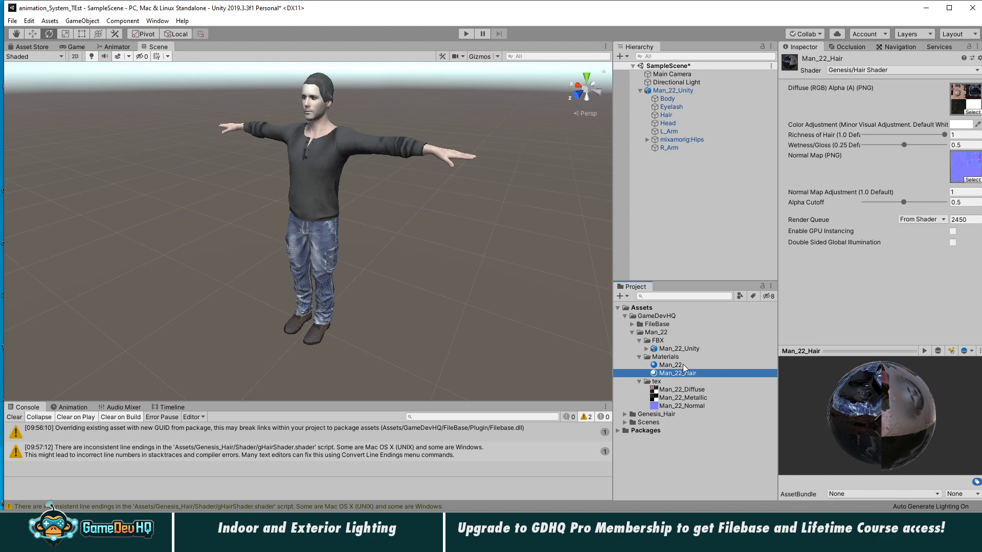
click(679, 350)
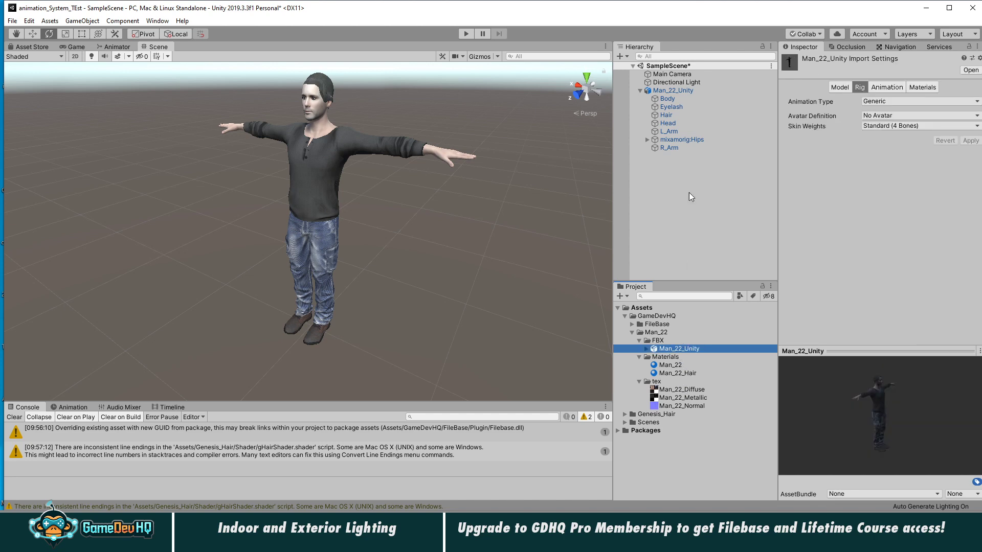
- Try the Genesis Hair Shader on the Hair object's Man_22 material and undo the change
click(673, 113)
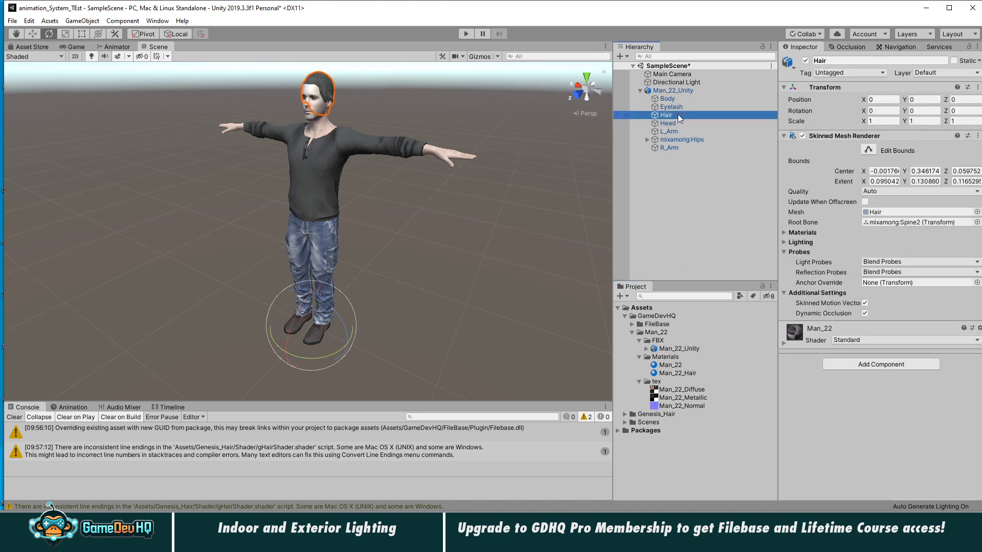
click(848, 340)
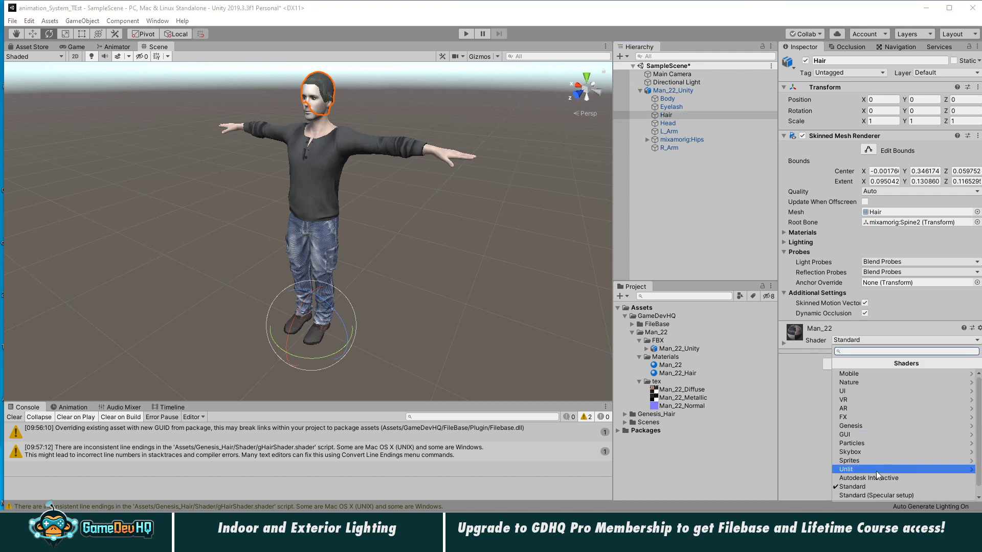
click(870, 426)
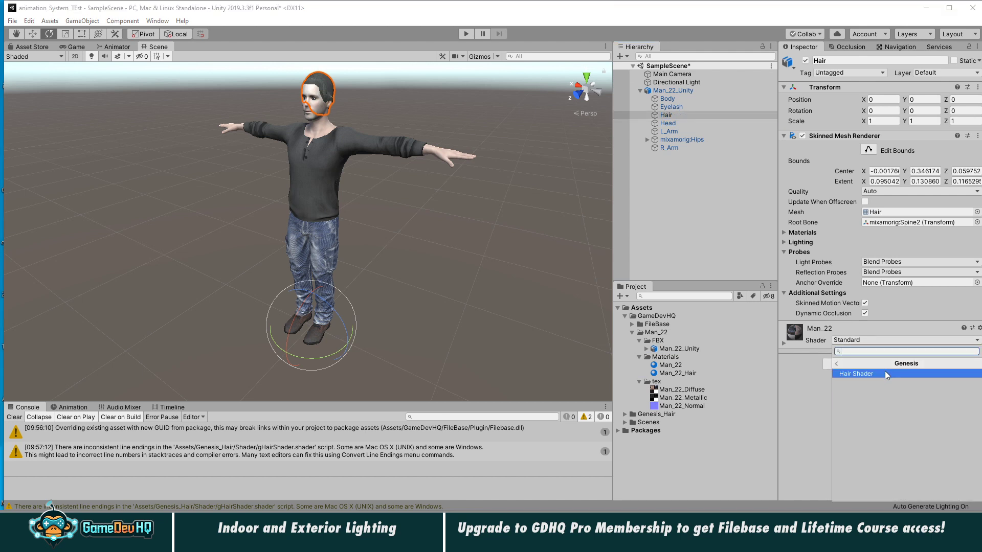
click(887, 374)
key(ctrl+z)
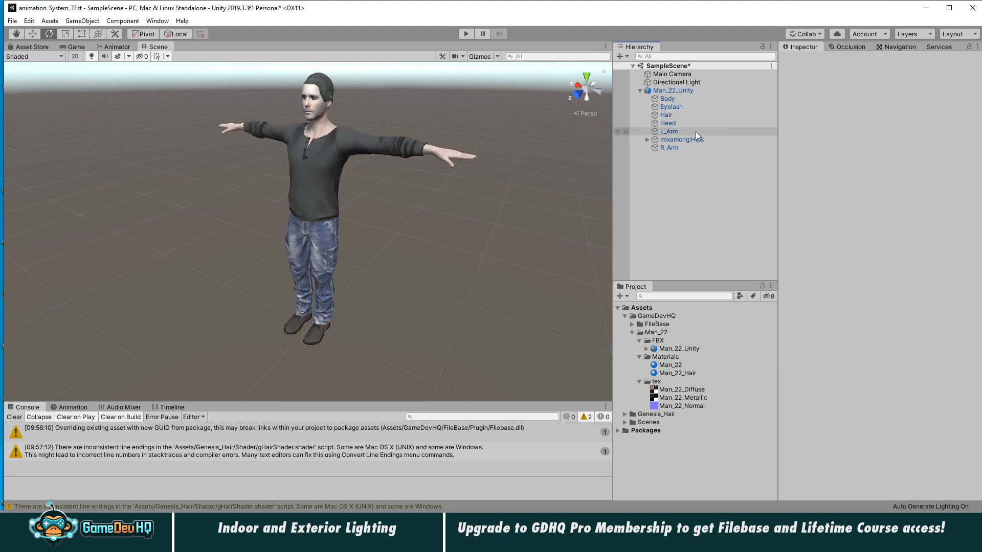
- Assign the Man_22_Hair material to the character's Hair and Eyelash objects
click(672, 114)
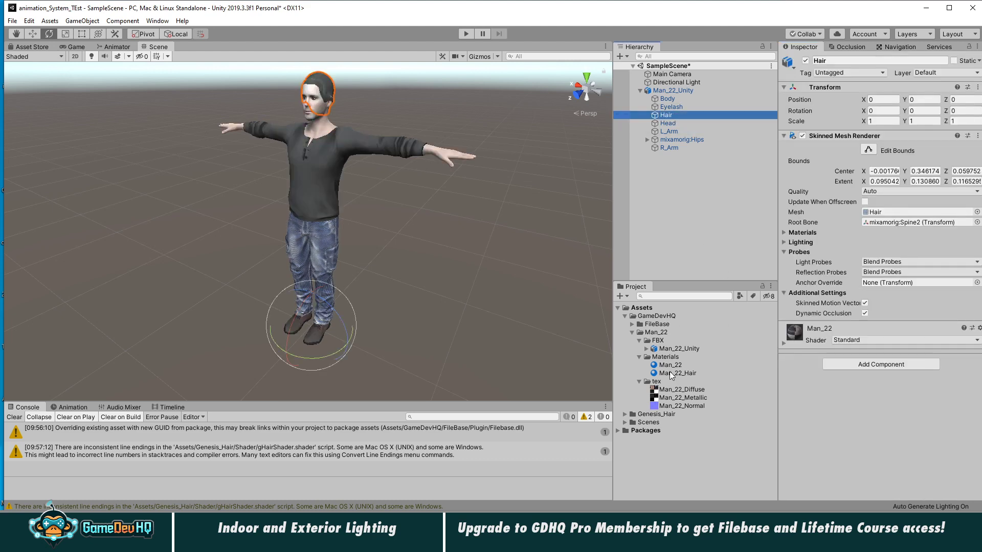
drag(670, 372, 874, 409)
click(670, 106)
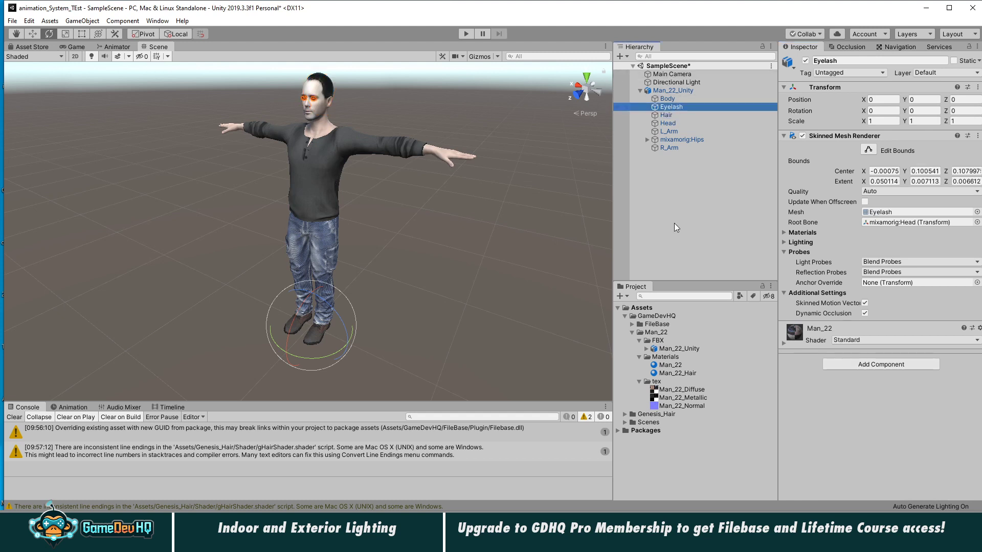
drag(671, 376, 856, 389)
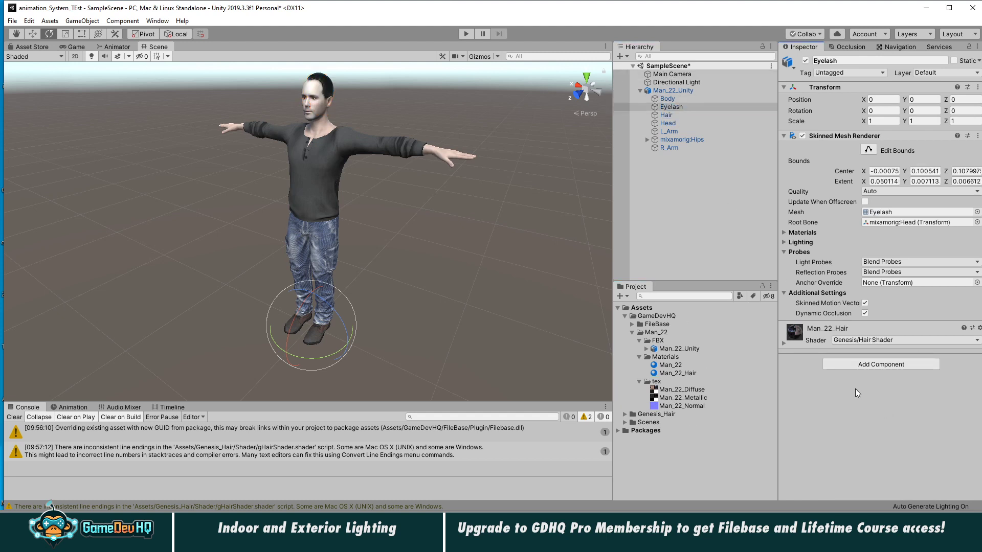
click(655, 183)
scroll(377, 133, up, 10)
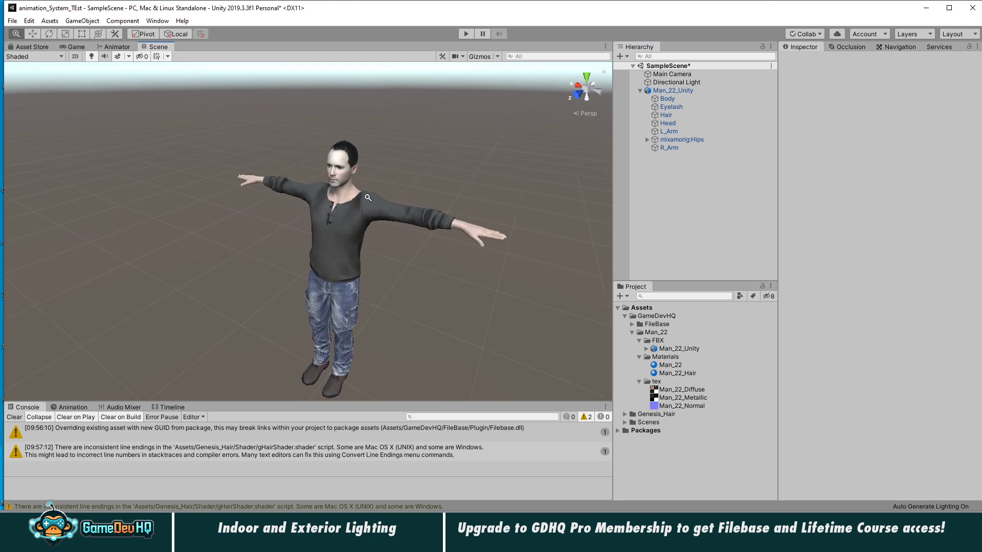
scroll(308, 197, down, 10)
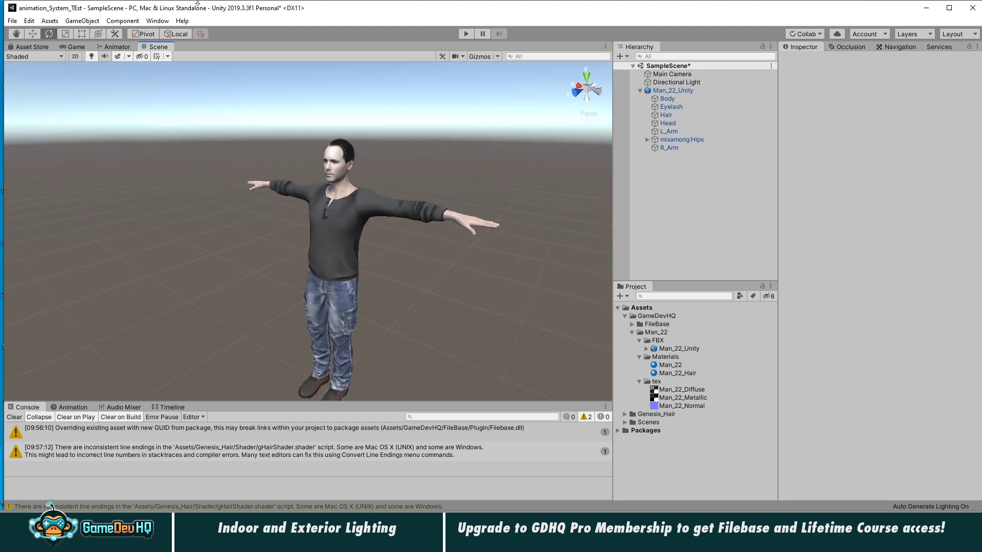
- Open the Package Manager and make preview packages show in the list of all packages
click(157, 20)
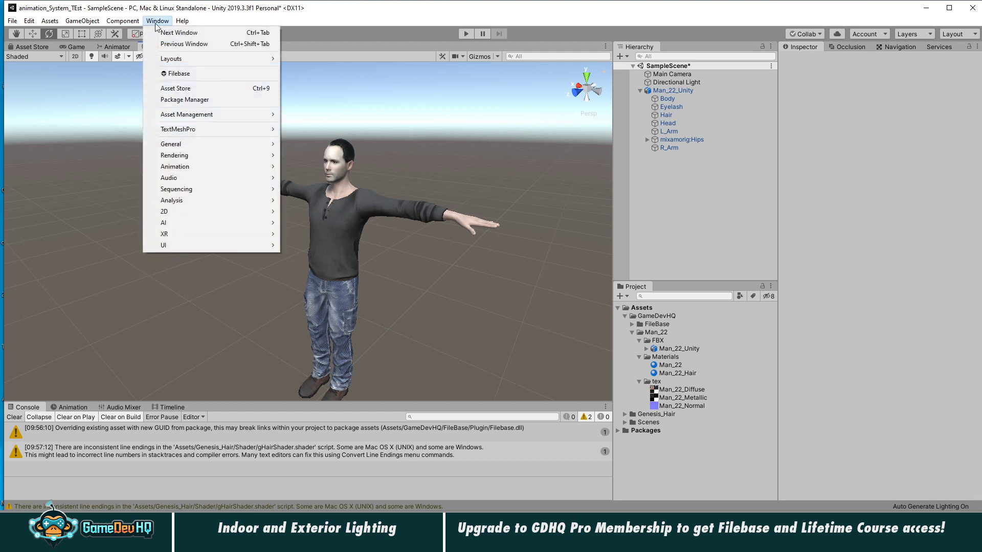
click(177, 100)
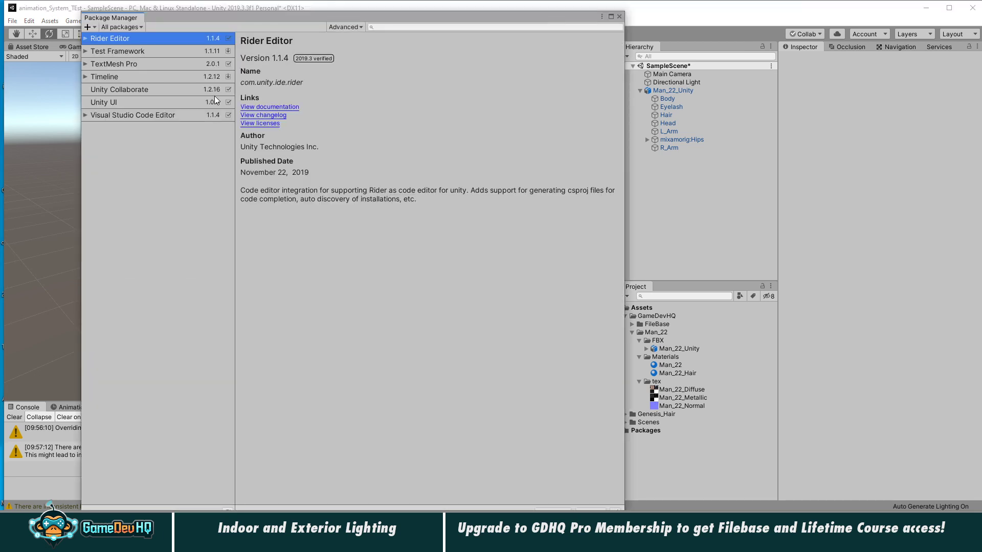
click(139, 27)
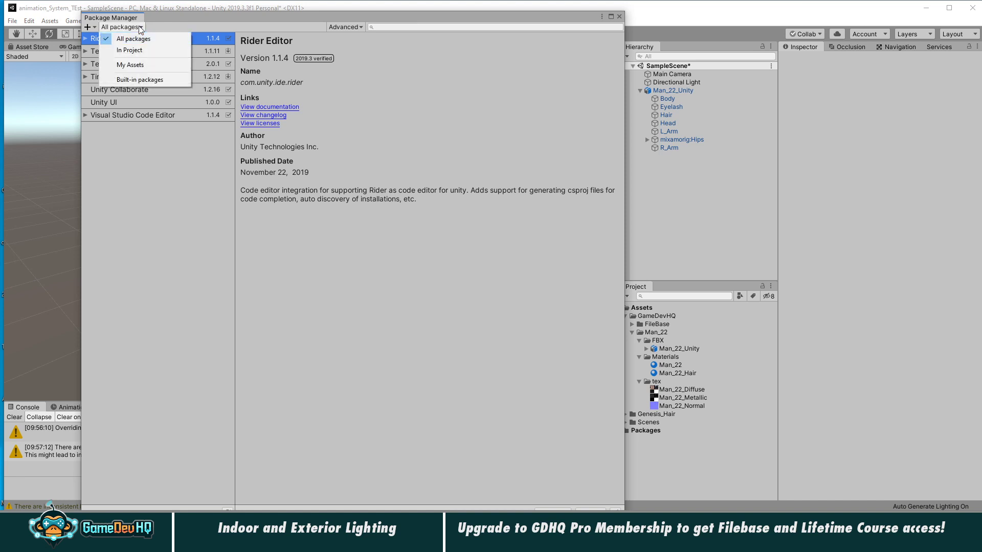
click(141, 30)
click(130, 28)
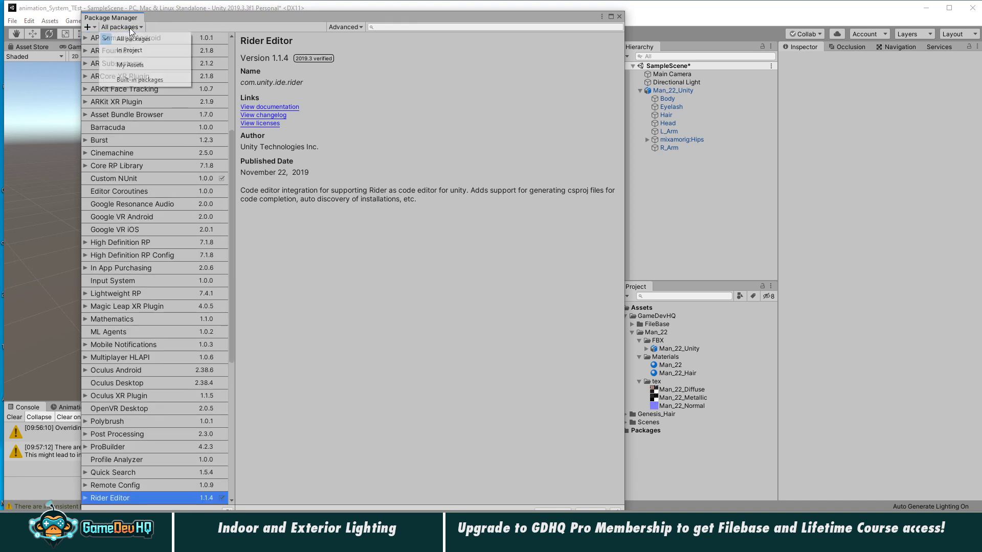
click(134, 26)
click(339, 28)
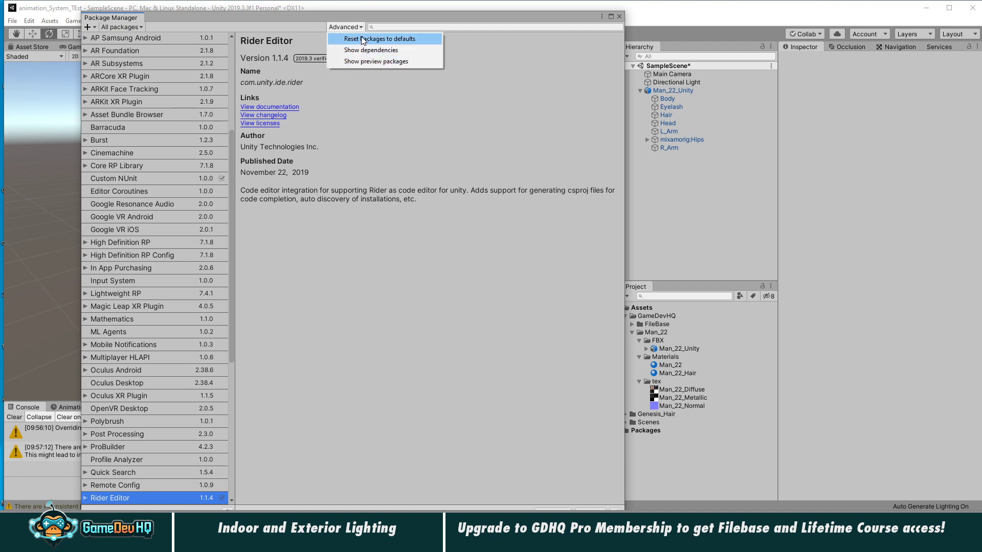
click(367, 61)
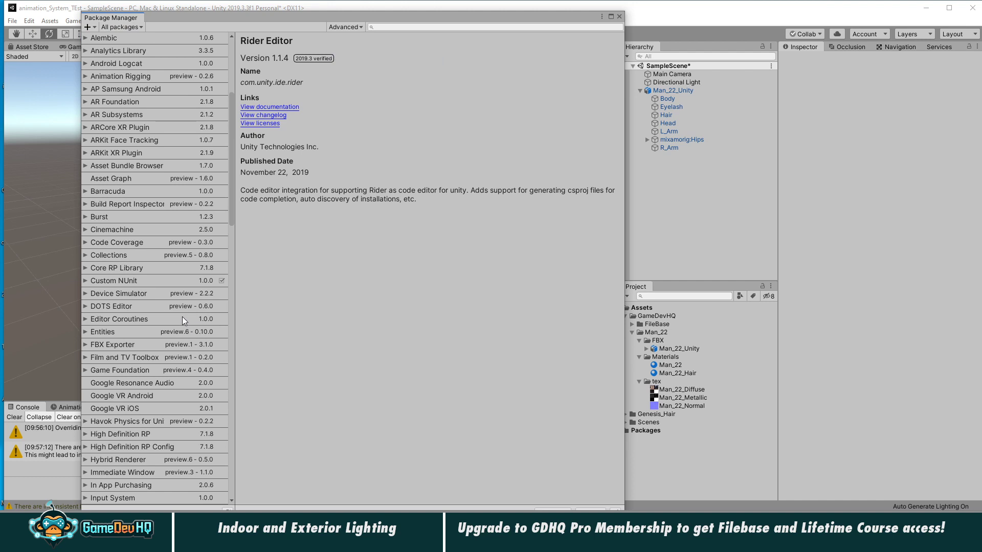
- Install the Animation Rigging preview 0.2.6 package and close the Package Manager
scroll(162, 175, up, 3)
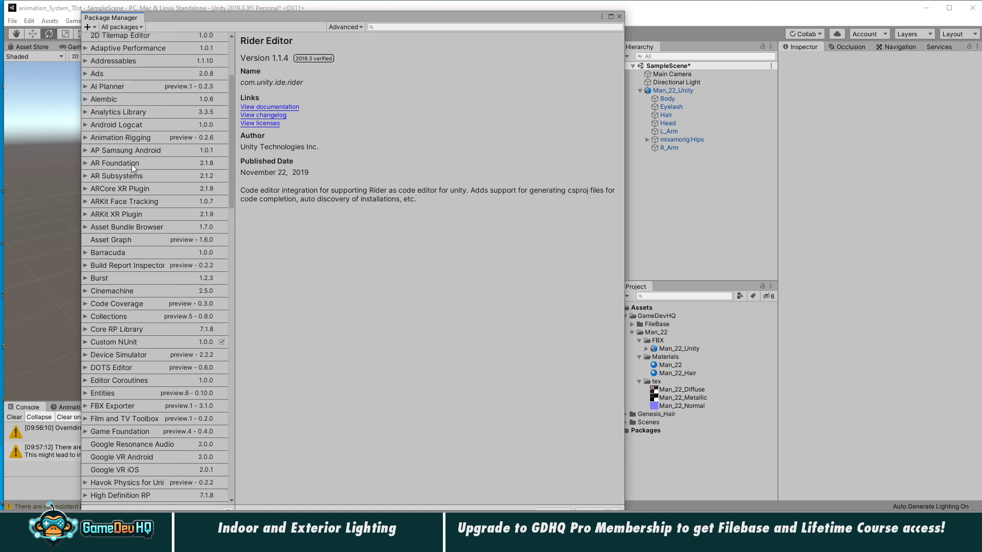
click(147, 139)
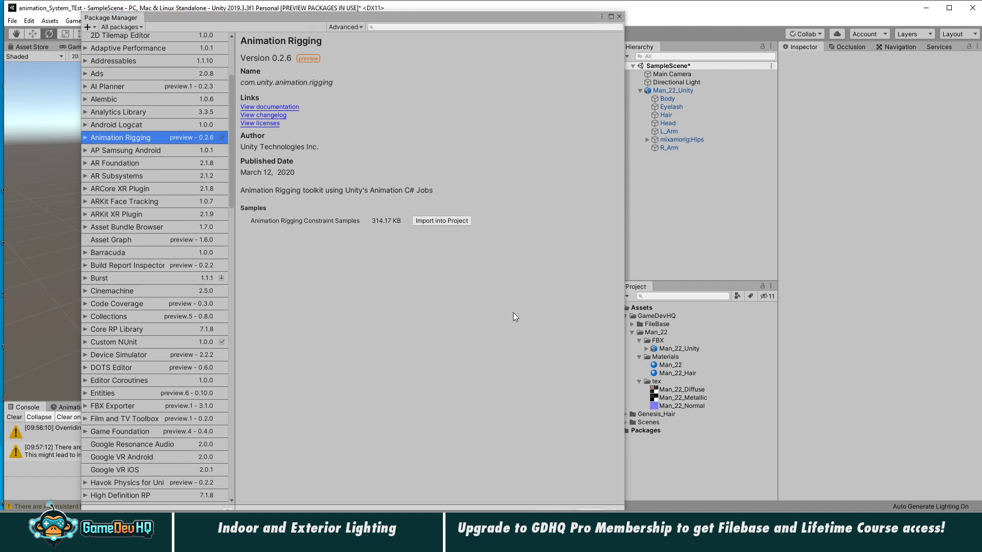
click(619, 17)
- Import the Idle (3) FBX into the Assets folder and inspect its model preview
click(663, 92)
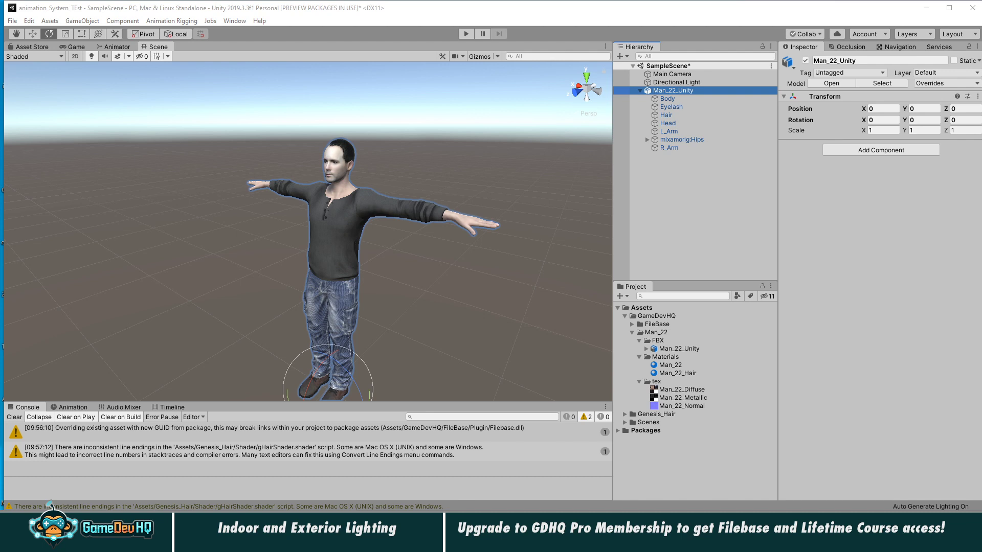
drag(696, 392, 691, 467)
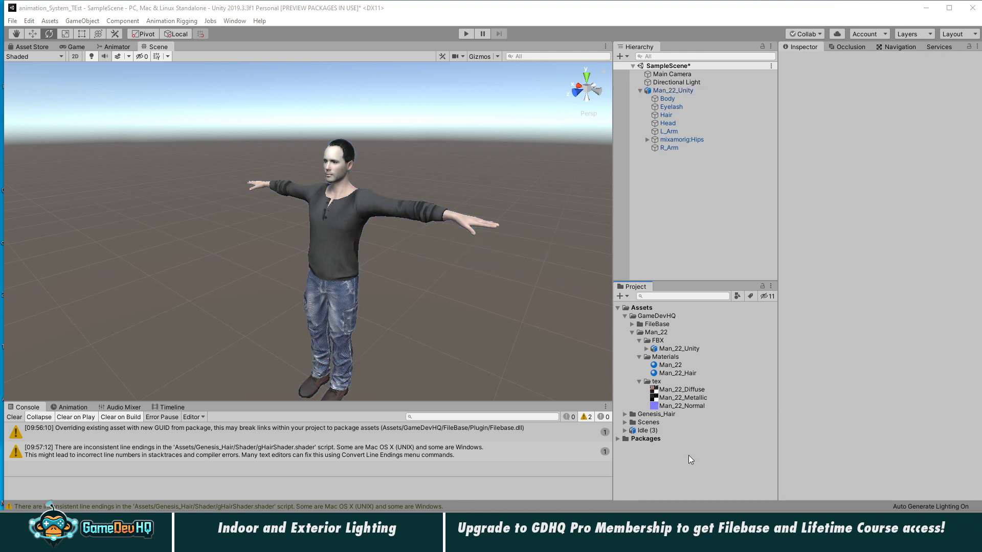
click(649, 432)
drag(870, 398, 891, 395)
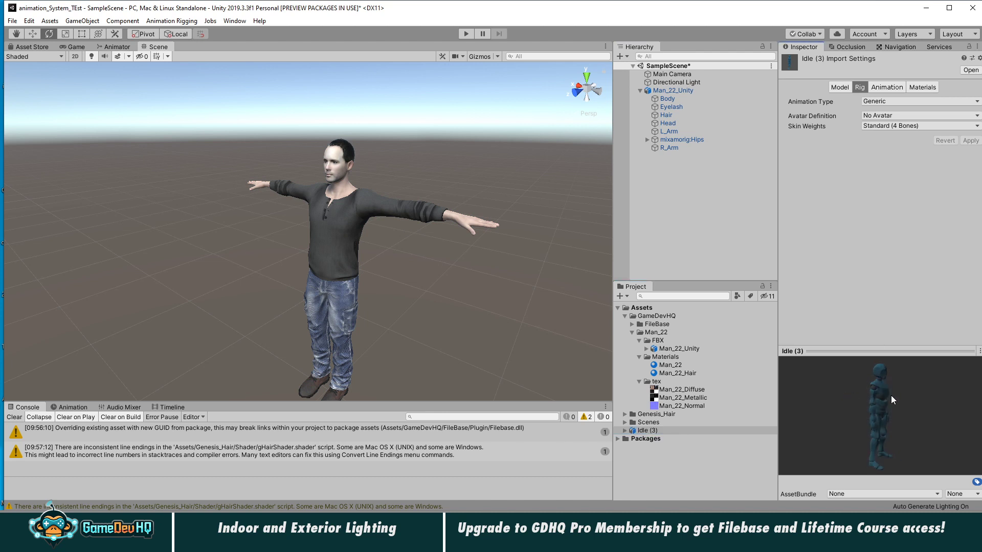
- Delete the Idle (3) FBX asset from the project
click(645, 431)
key(Delete)
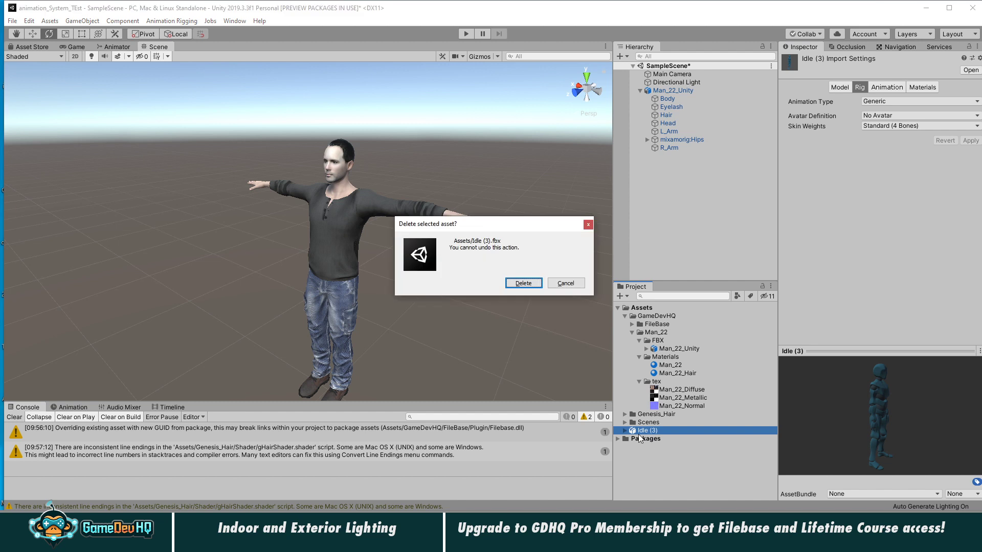
click(519, 284)
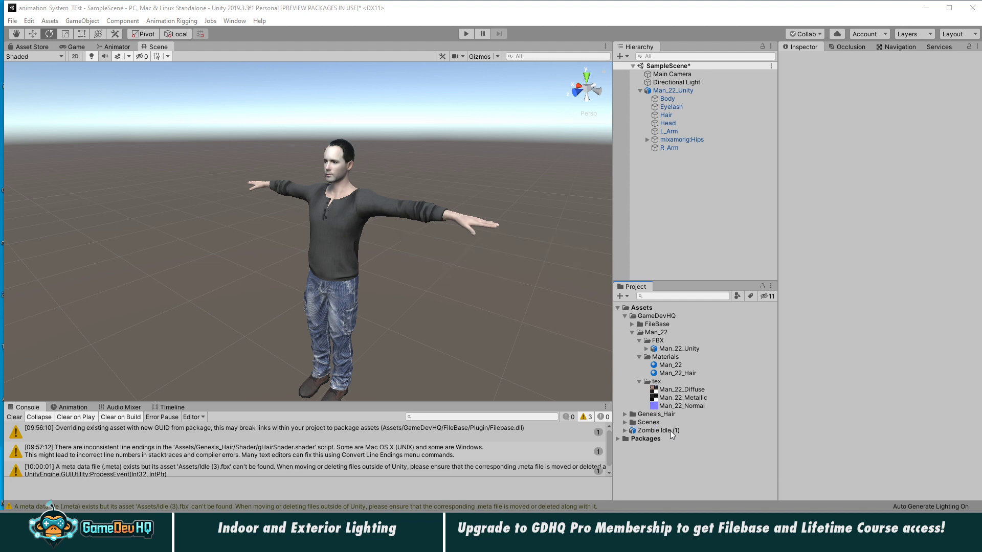
- Import the Zombie Idle (1) model into Assets and apply the Humanoid animation type to its rig
click(670, 431)
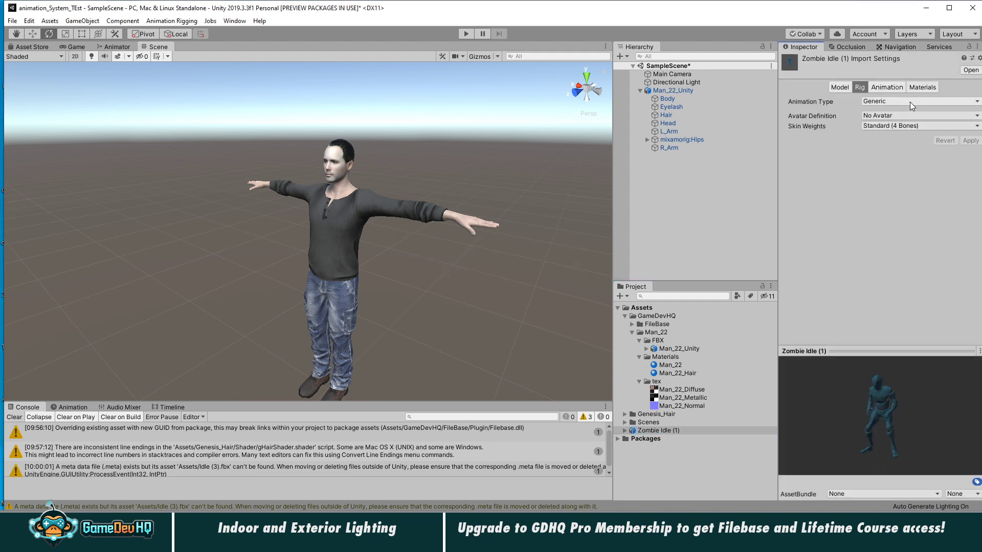
click(897, 100)
click(928, 147)
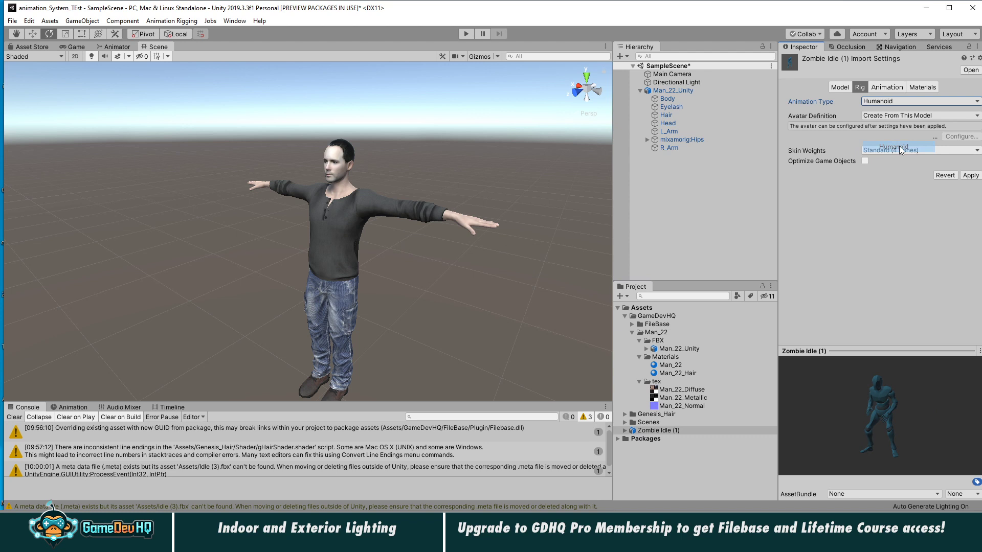
click(970, 175)
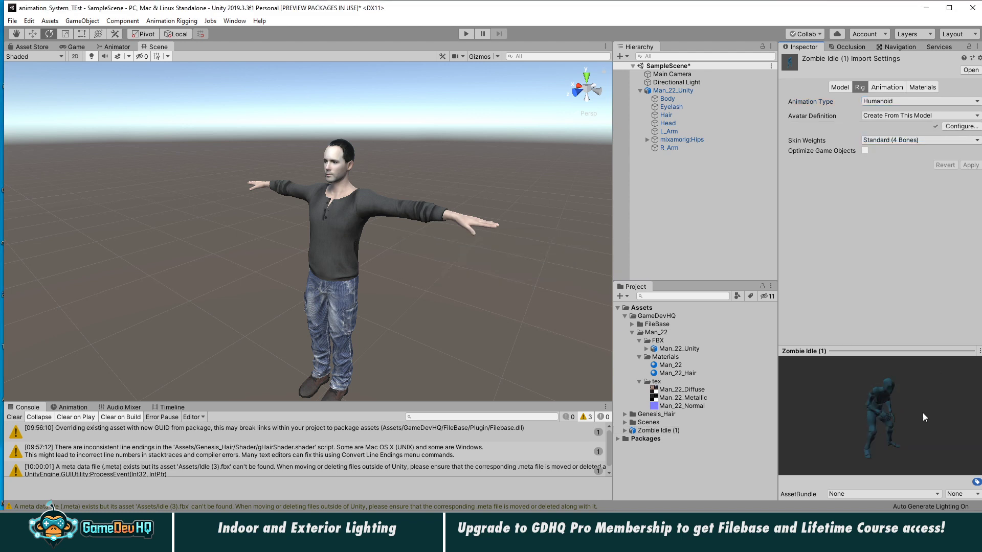
- Duplicate the mixamo.com clip out of Zombie Idle (1) and rename the copy Idle
click(625, 431)
scroll(662, 453, down, 1)
click(664, 480)
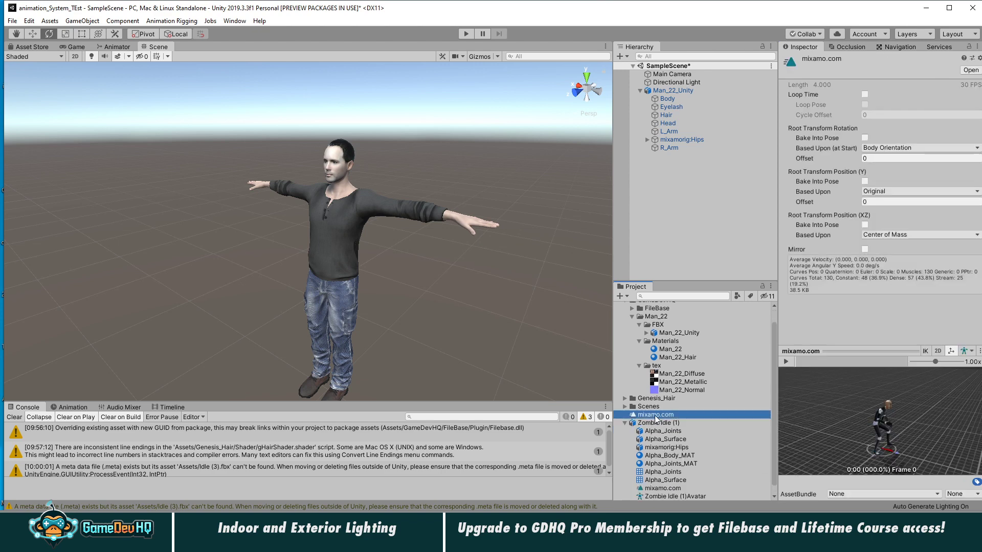
click(657, 415)
text(Idle)
key(Return)
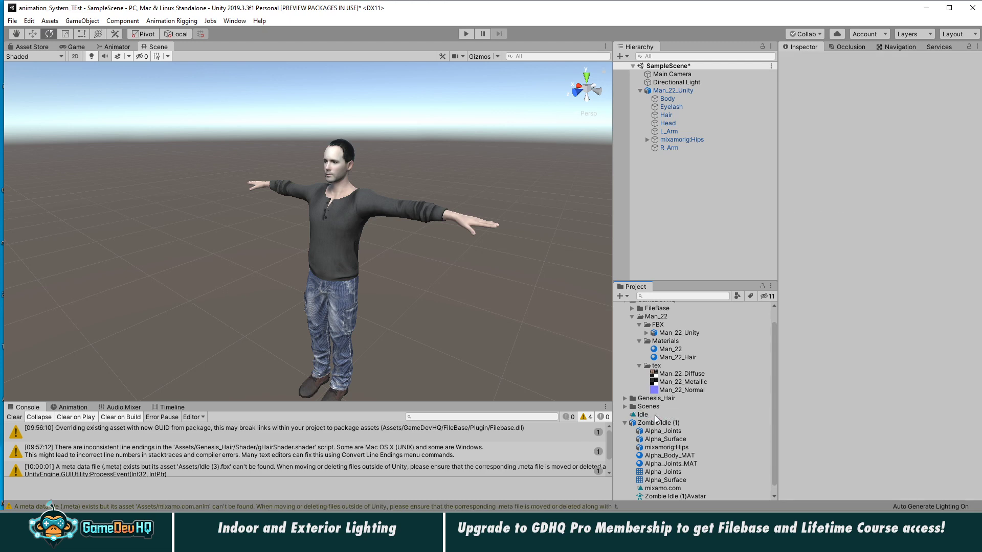
click(625, 423)
- Bake the Idle clip's root rotation and its Y and XZ positions into the pose, with the rotation based upon Original
click(645, 431)
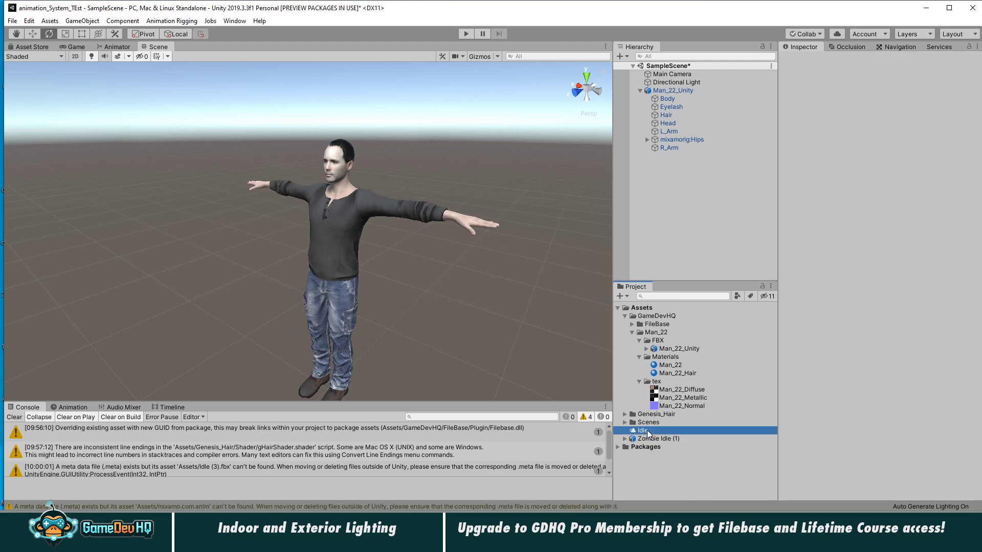
drag(889, 429, 874, 411)
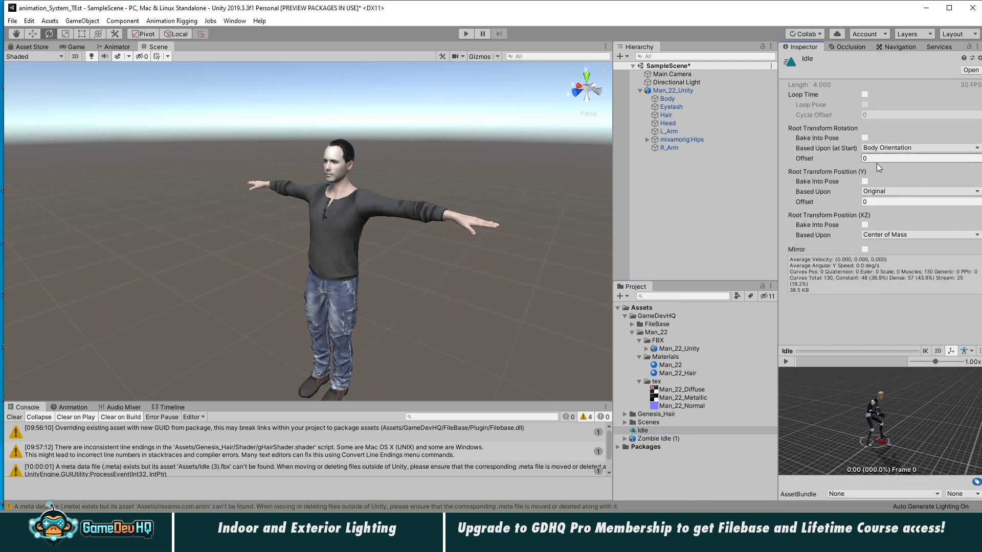
click(865, 138)
click(880, 148)
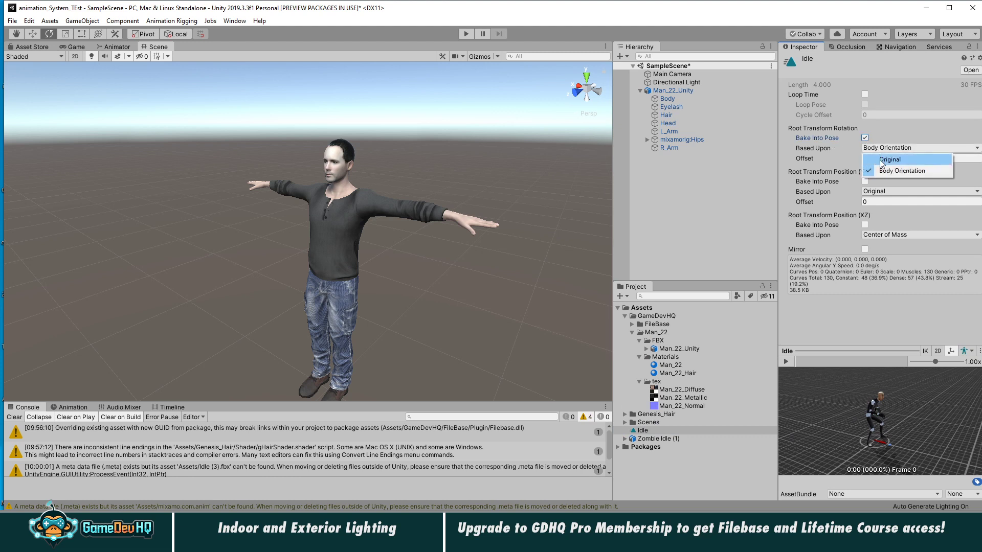
click(878, 160)
click(865, 181)
click(865, 224)
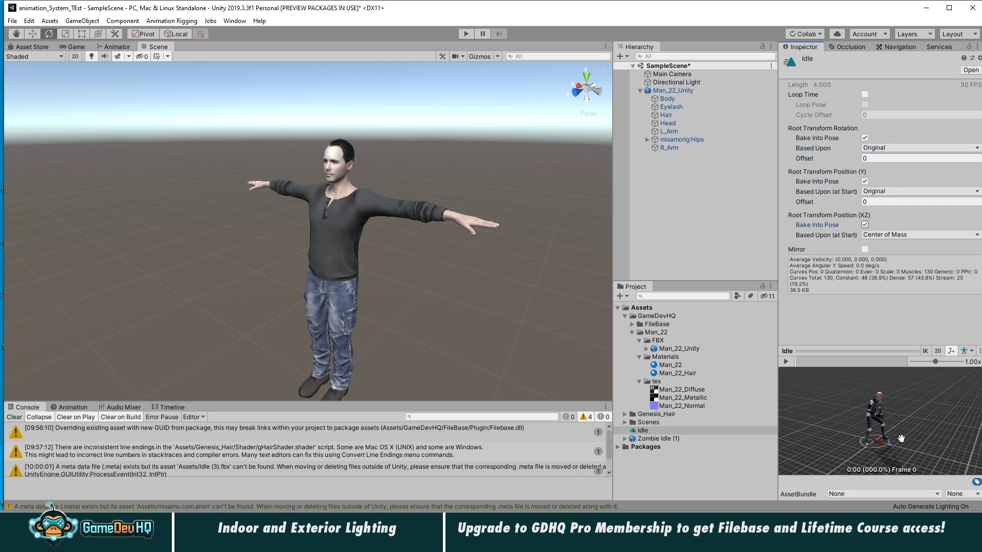
mouse_move(901, 439)
mouse_down()
mouse_move(908, 427)
mouse_move(919, 438)
mouse_up()
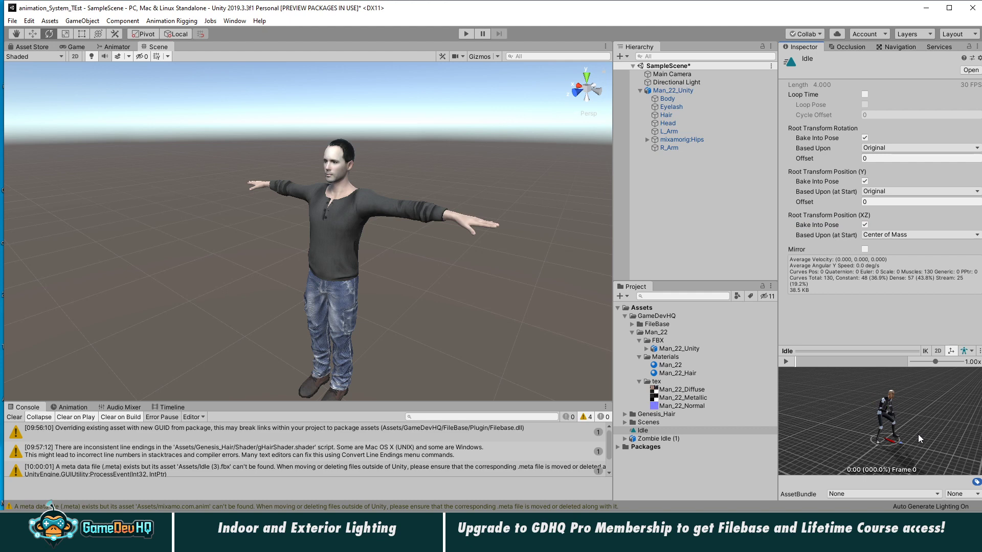
- Attach the Idle animation clip to the Man_22_Unity character so it gets an Animator with a controller
click(685, 89)
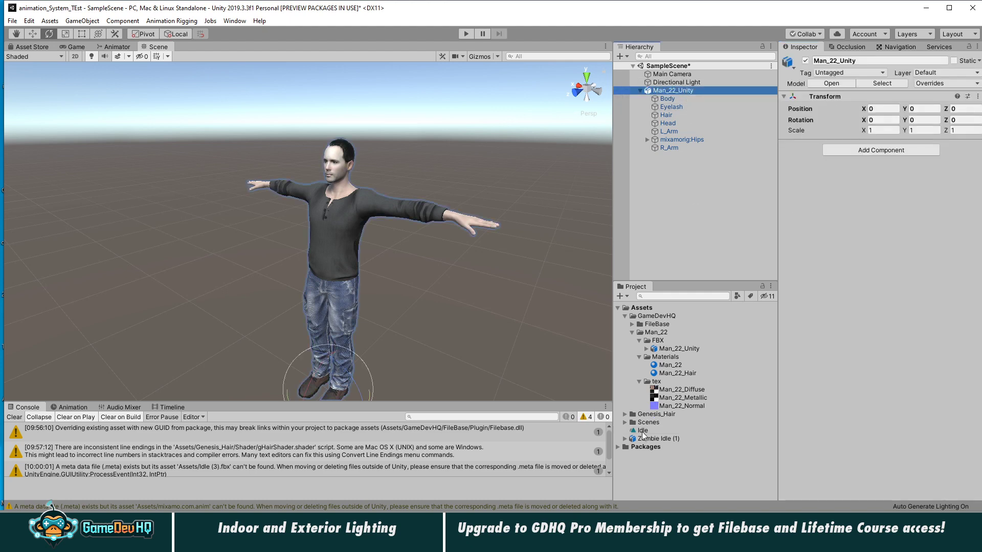
drag(643, 431, 878, 353)
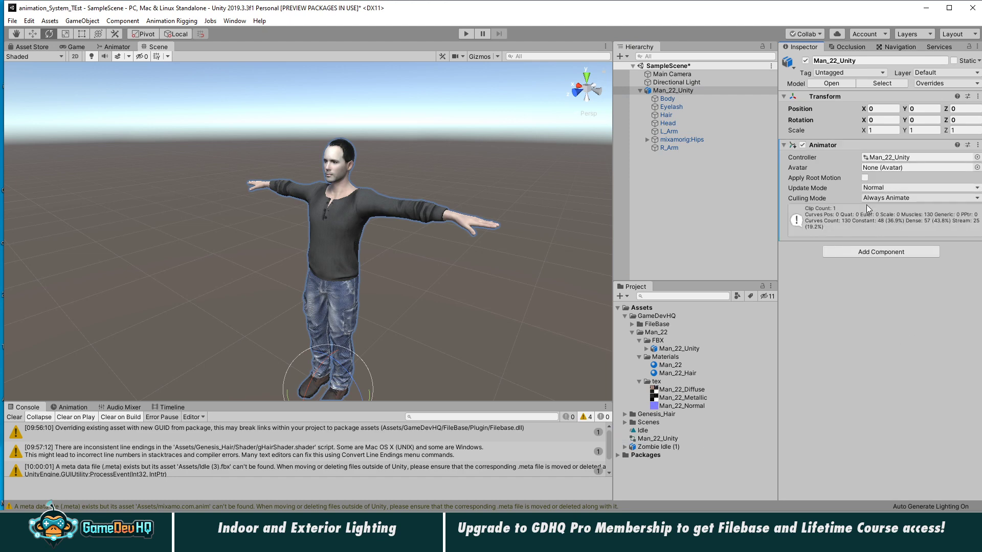
- Turn on Loop Time for the Idle animation clip
click(643, 431)
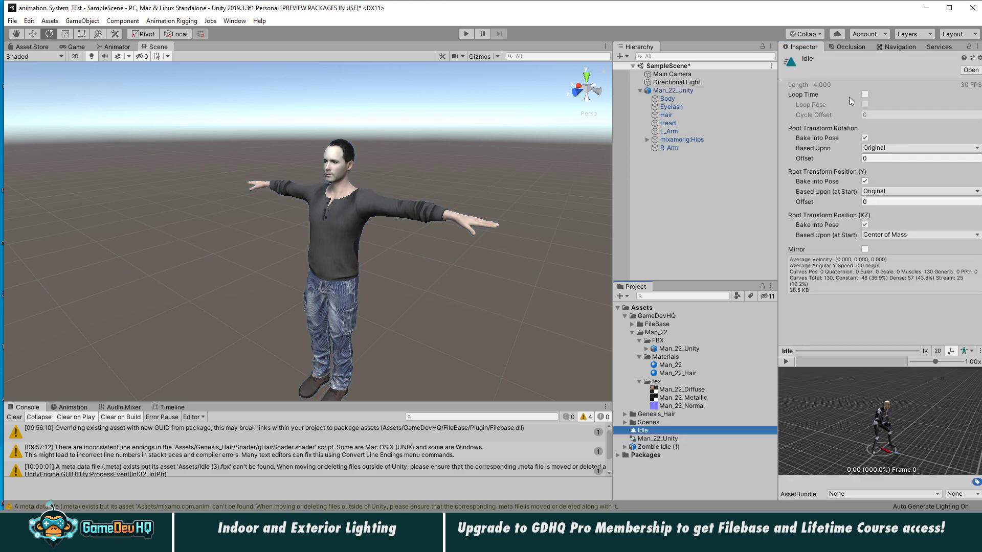
click(864, 97)
click(701, 229)
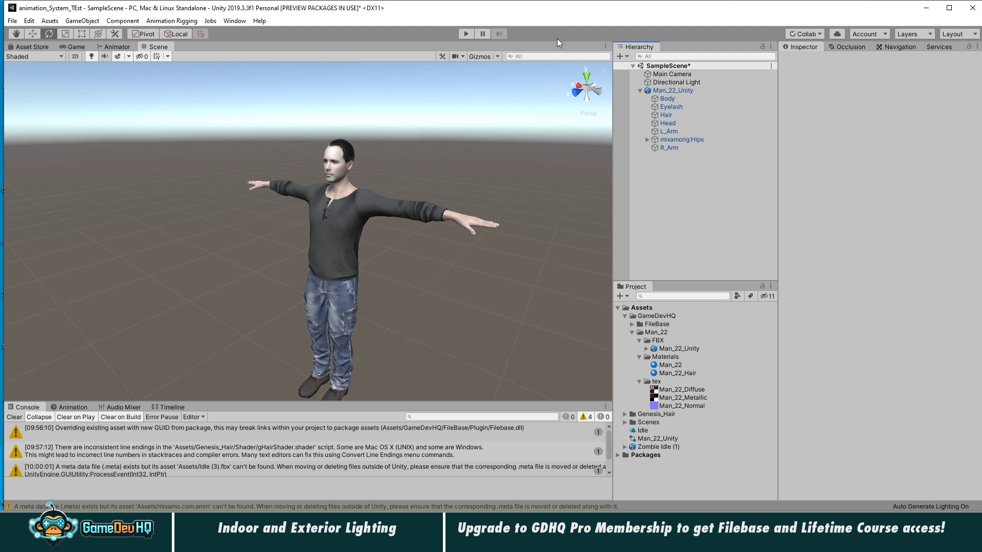
- Align the Main Camera with the current scene view and play-test the scene
click(653, 75)
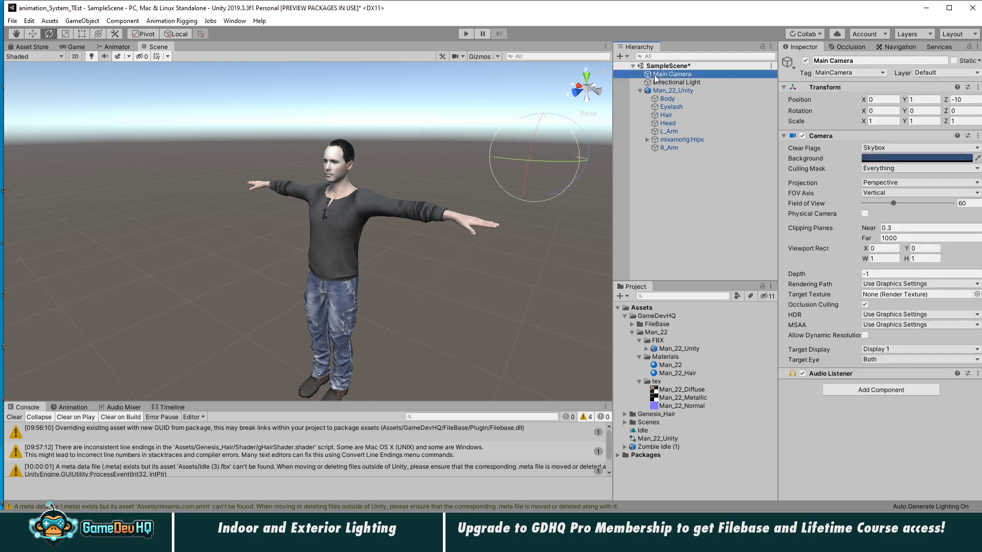
key(ctrl+shift+f)
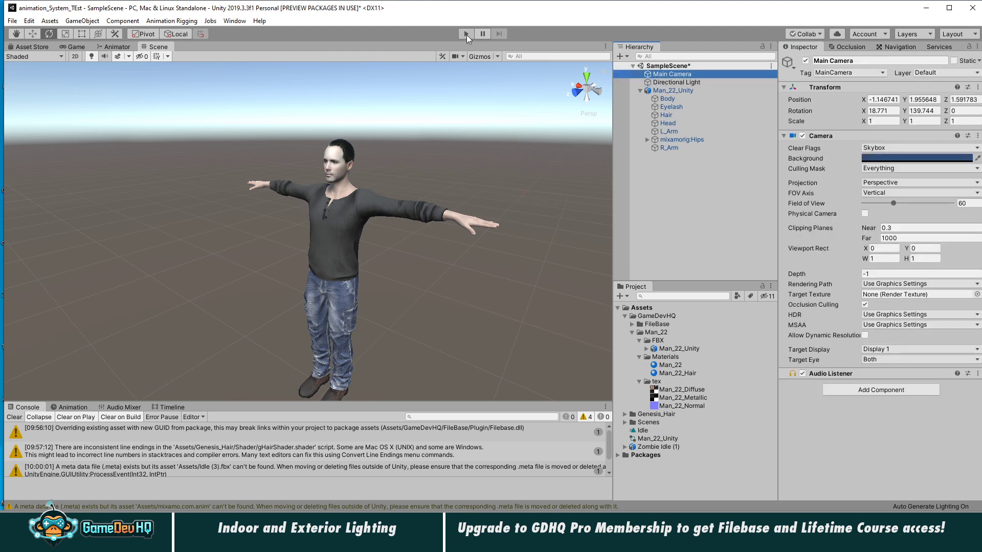
click(466, 34)
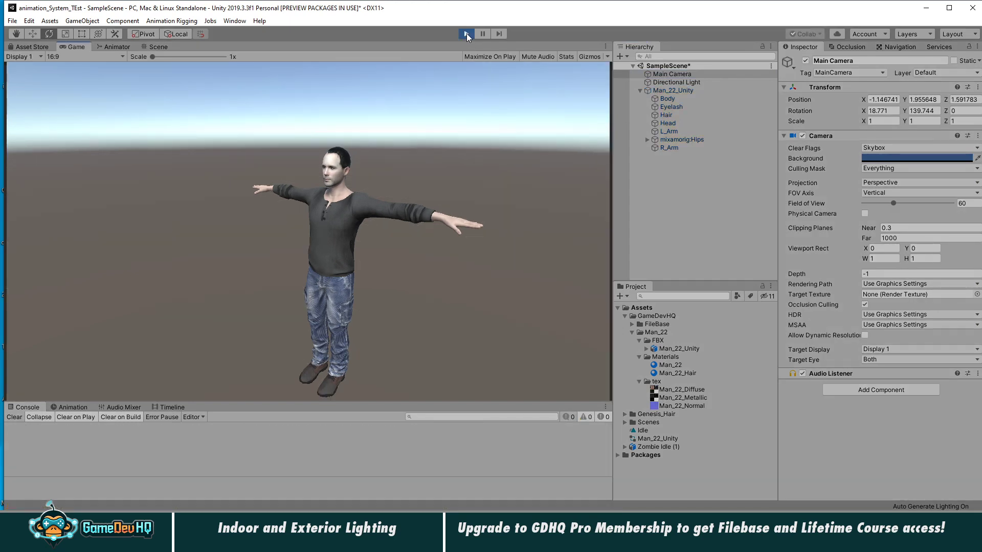
click(466, 34)
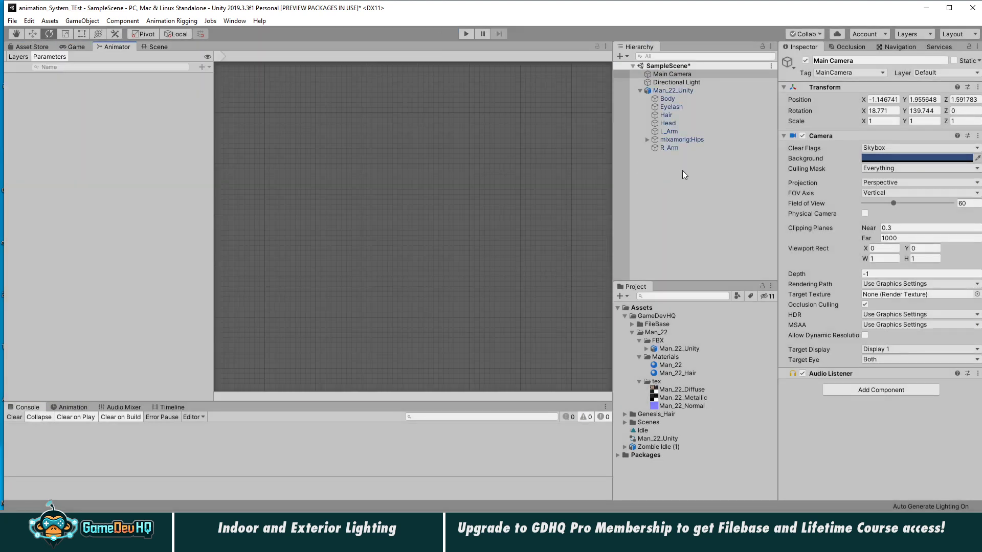
- Move the Idle state away from Any State in Man_22_Unity's animator graph and play-test the scene again
click(665, 90)
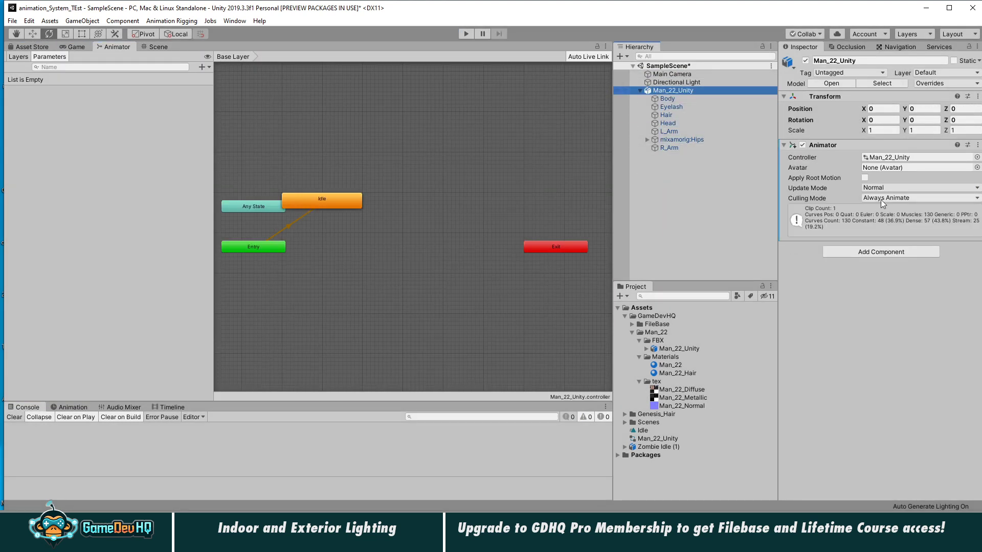
drag(340, 199, 420, 288)
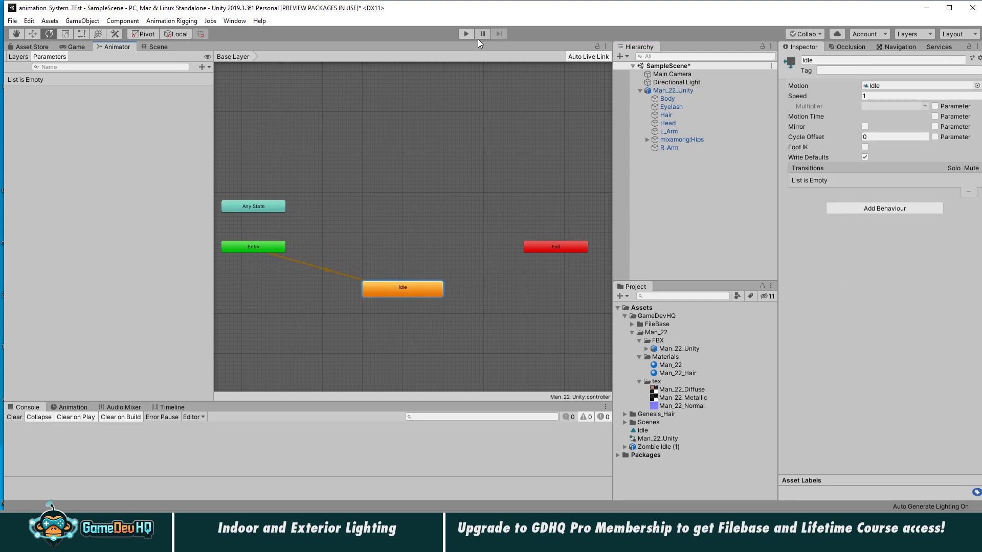
click(158, 47)
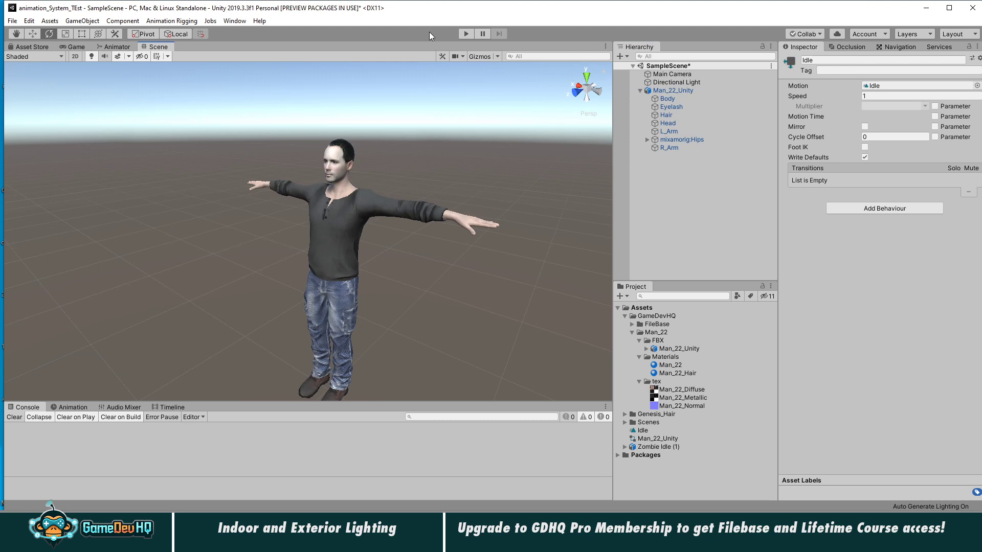
click(466, 34)
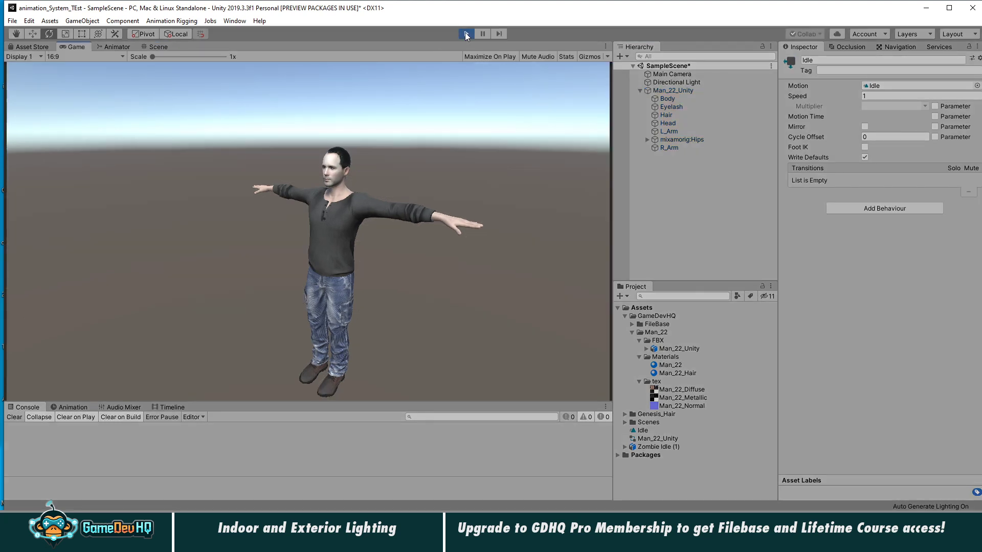
click(466, 34)
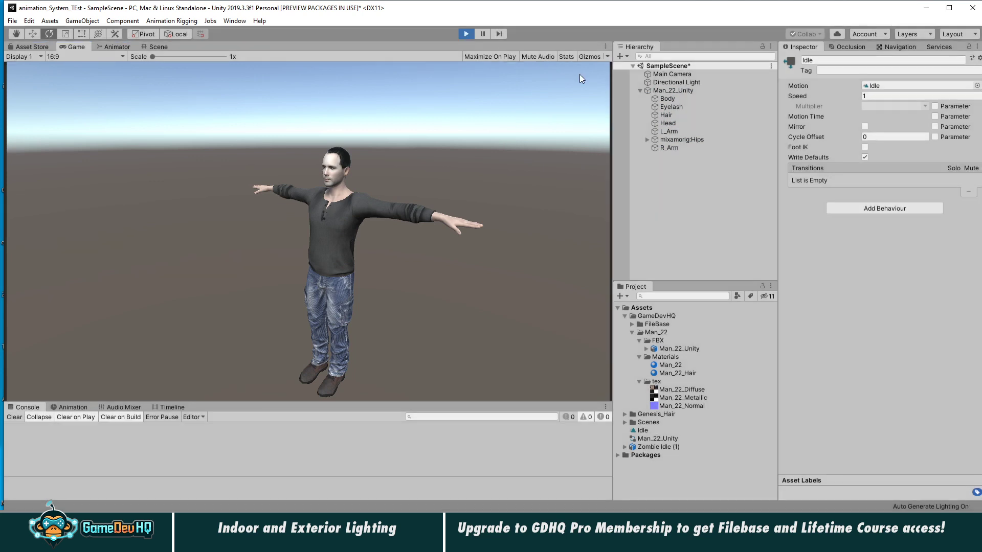
- Examine the Animator's avatar setting on Man_22_Unity and the components of its child meshes and hips bone
click(692, 91)
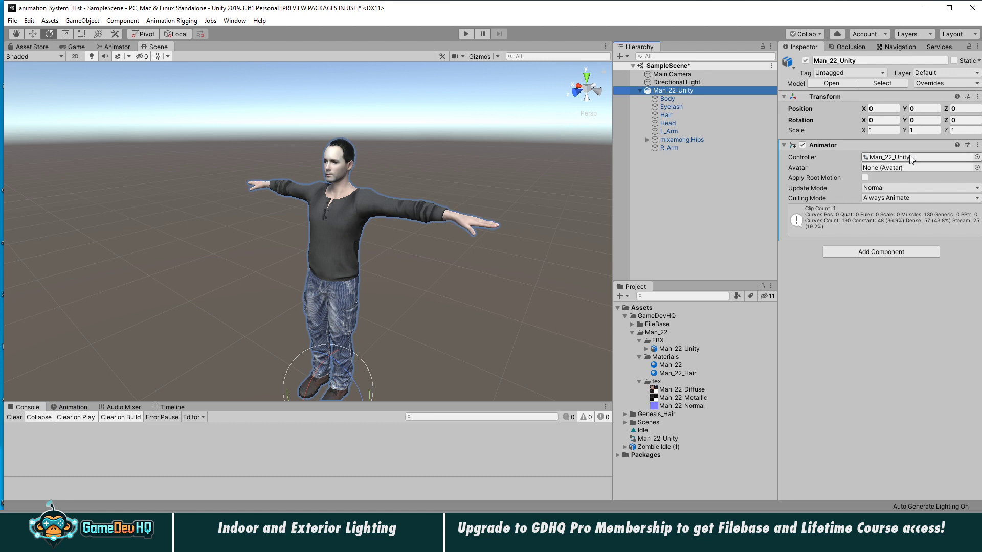
click(902, 168)
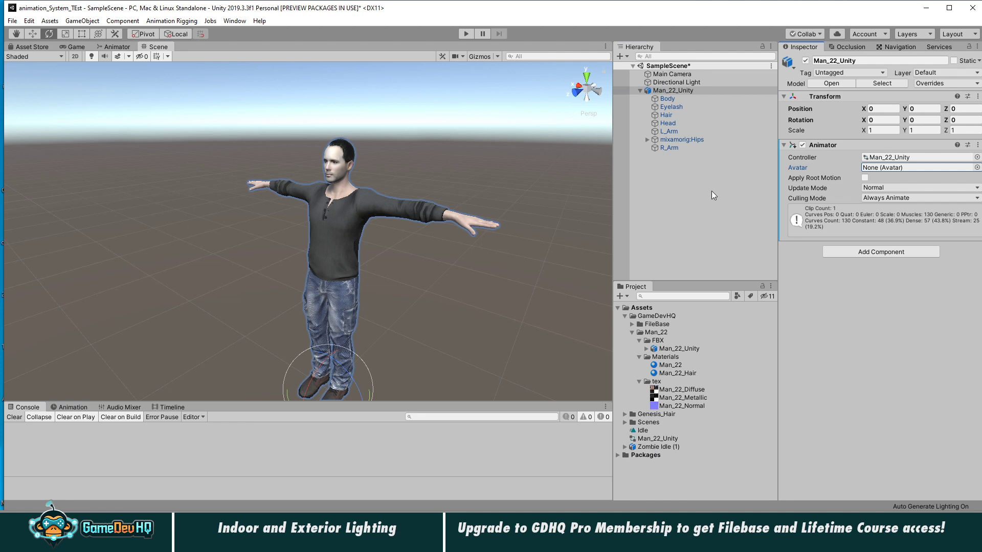
click(668, 100)
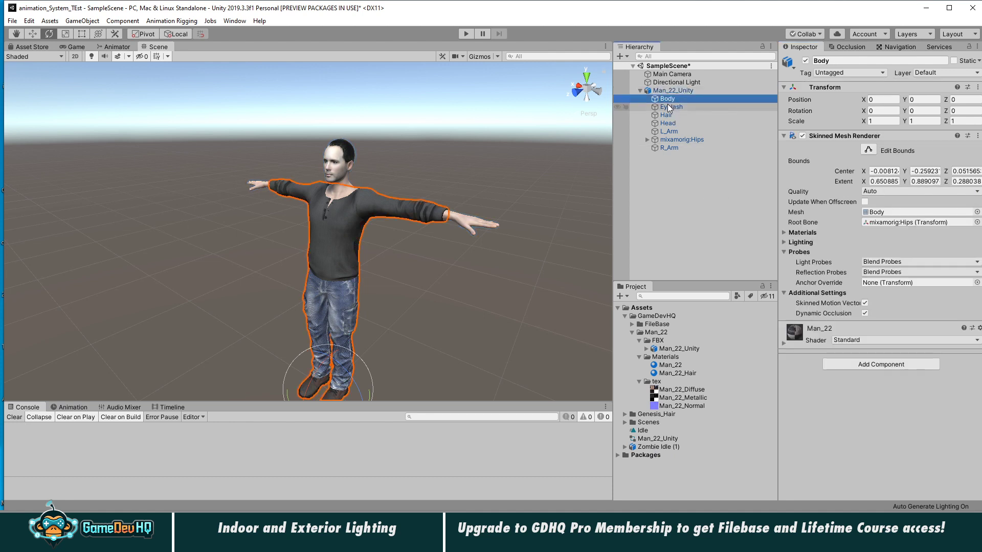
click(668, 105)
click(662, 115)
click(663, 126)
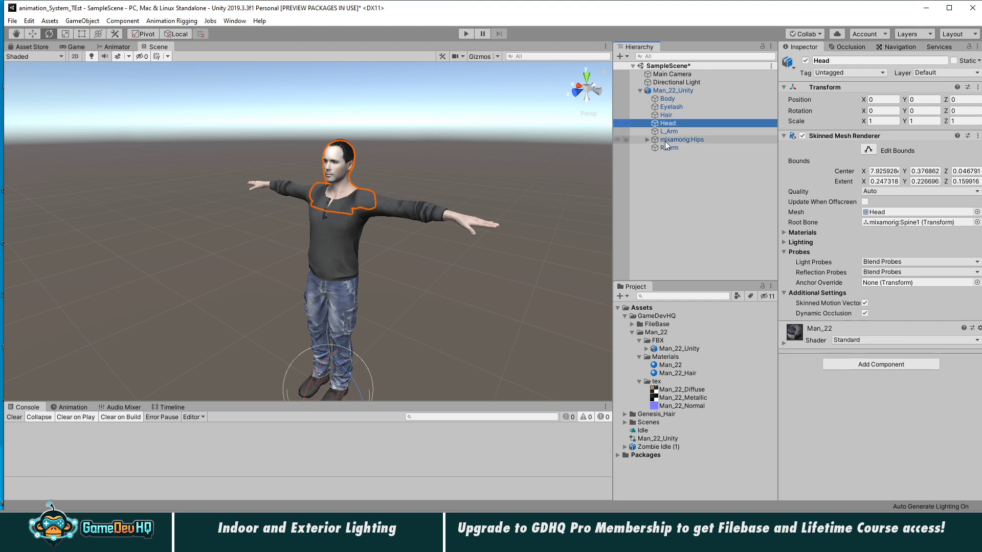
click(665, 140)
click(661, 149)
click(662, 140)
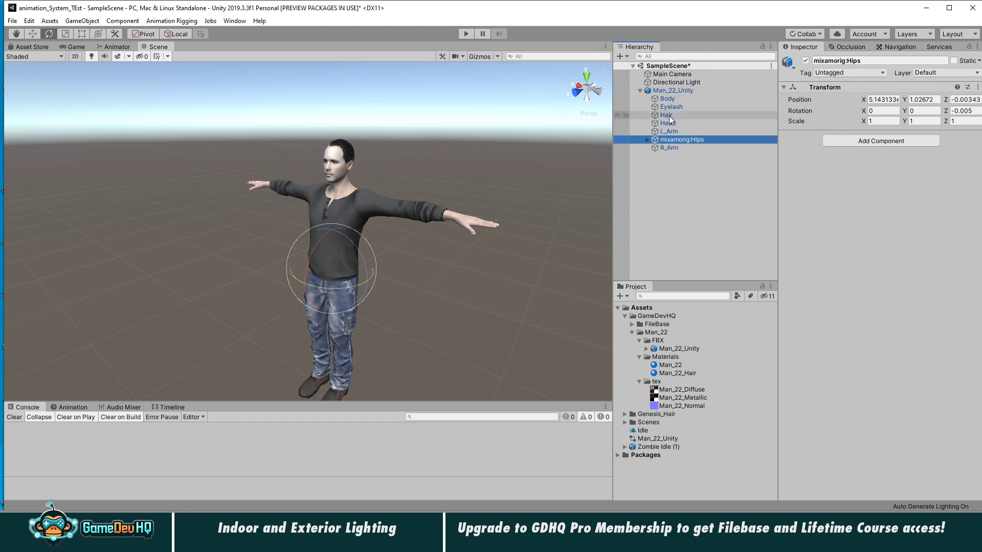
click(670, 91)
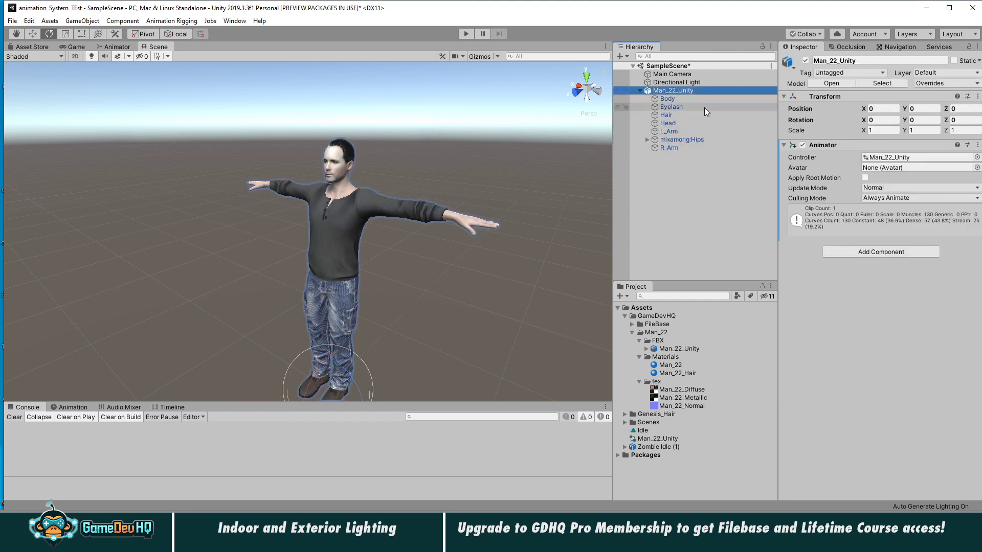
- Check which avatars are available for the Animator and review the rig import settings of the Man_22_Unity model
click(977, 167)
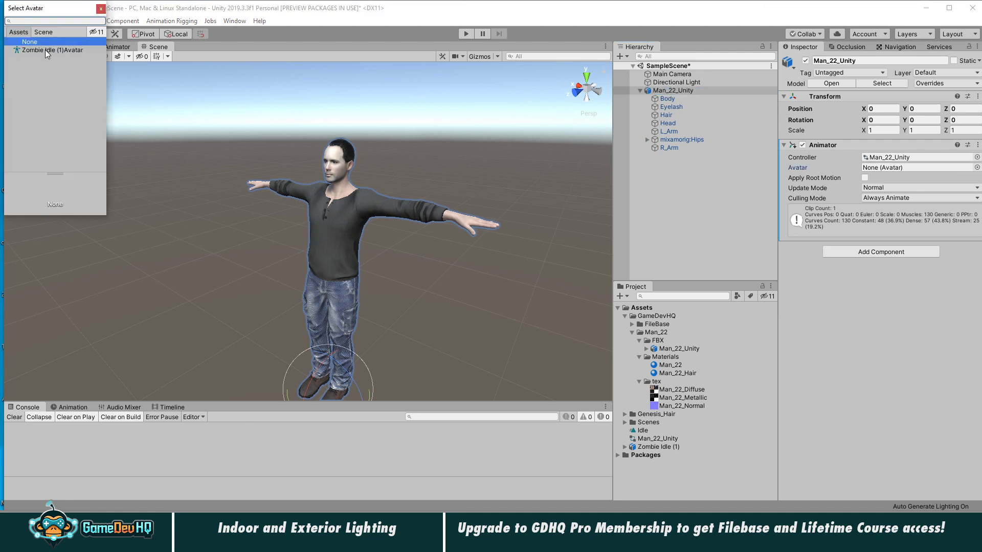
click(101, 9)
click(656, 326)
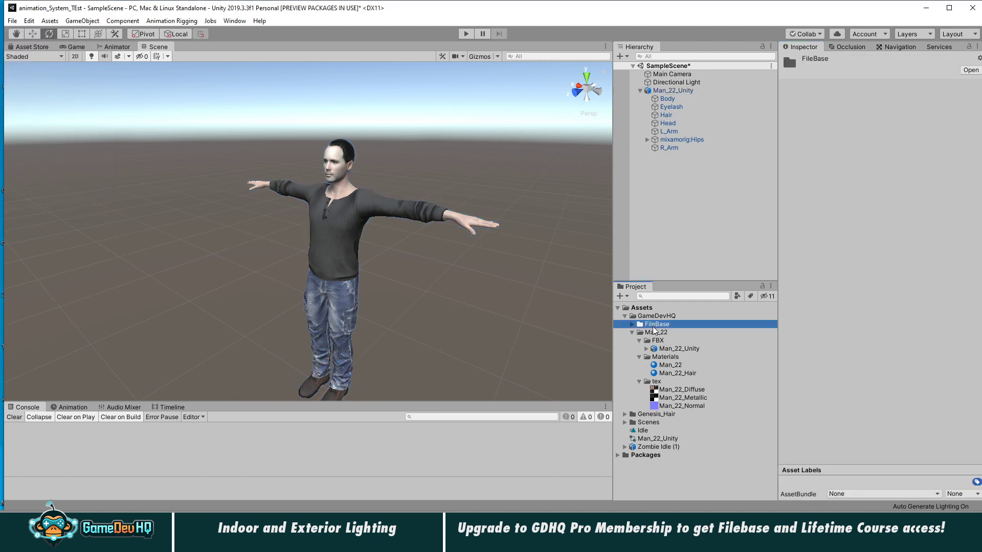
click(657, 332)
click(671, 353)
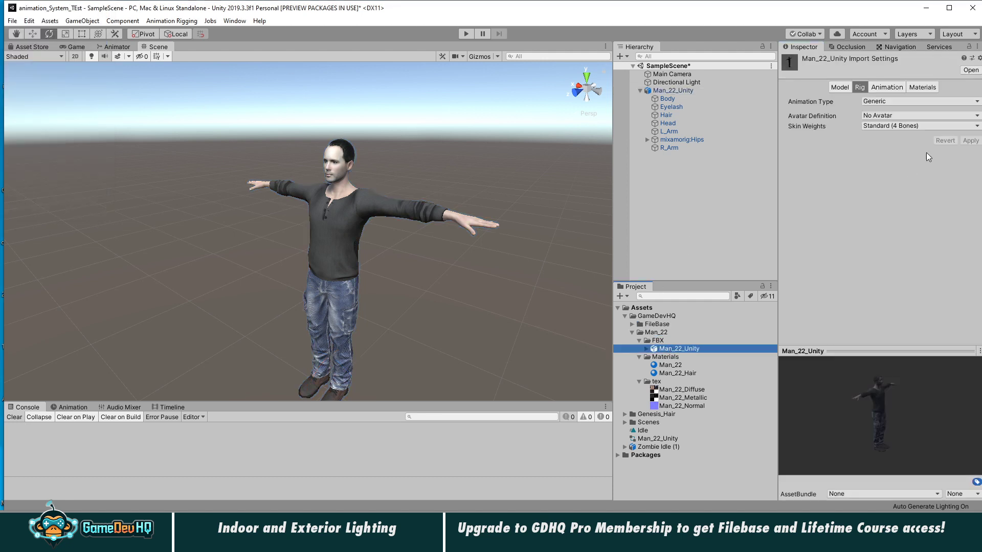
- Delete the Man_22_Unity character from the scene
click(675, 91)
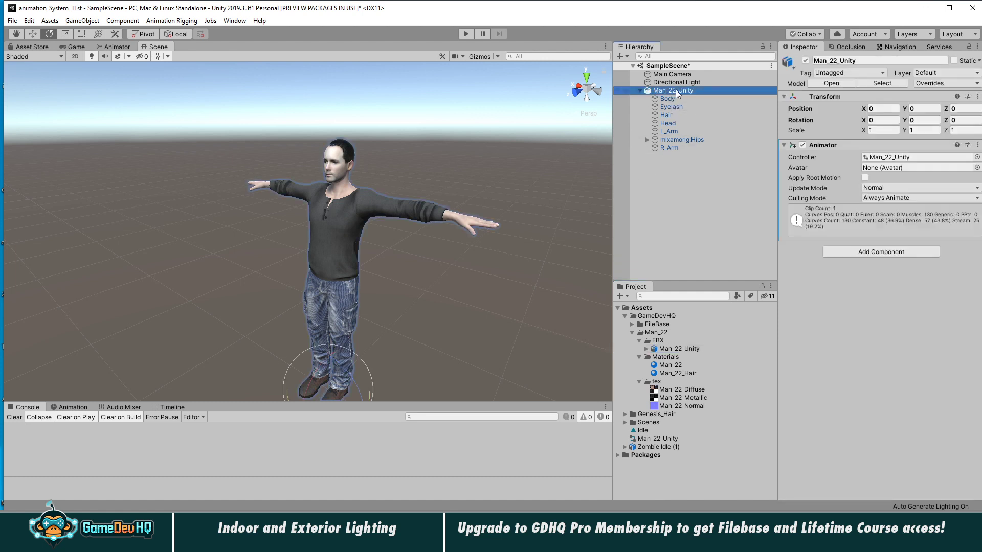
right_click(676, 90)
click(701, 146)
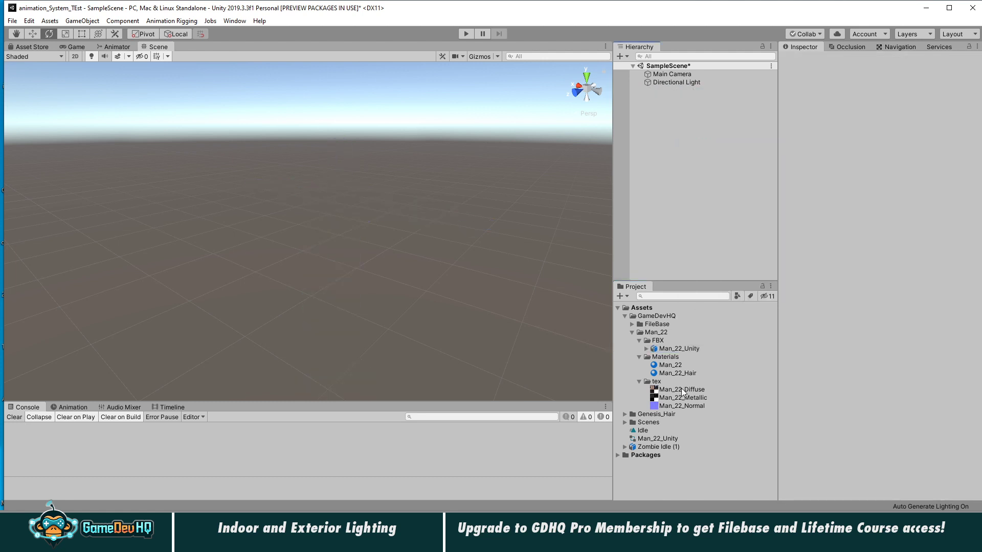
- Apply the Humanoid animation type to the rig of the Man_22_Unity model in the FBX folder
click(670, 349)
click(881, 101)
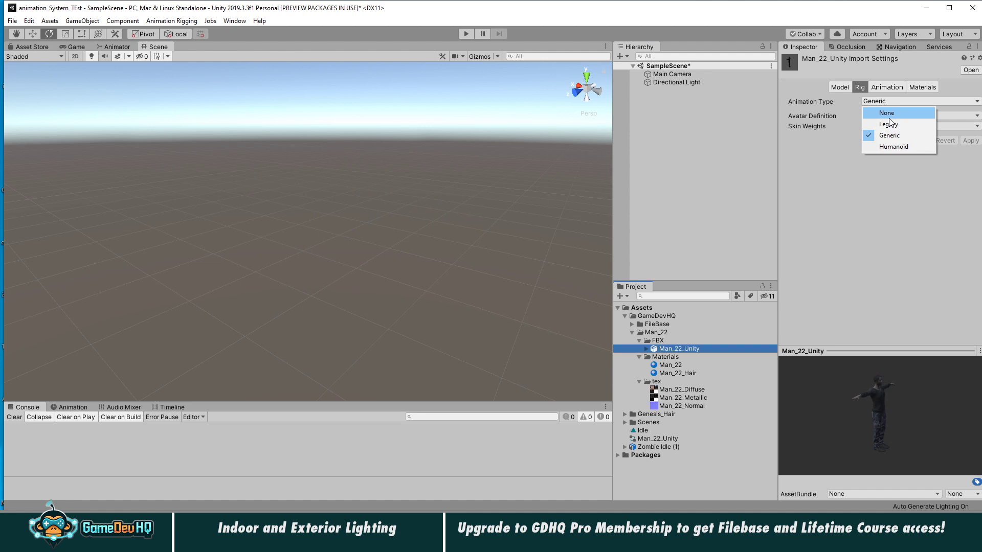
click(894, 148)
click(968, 176)
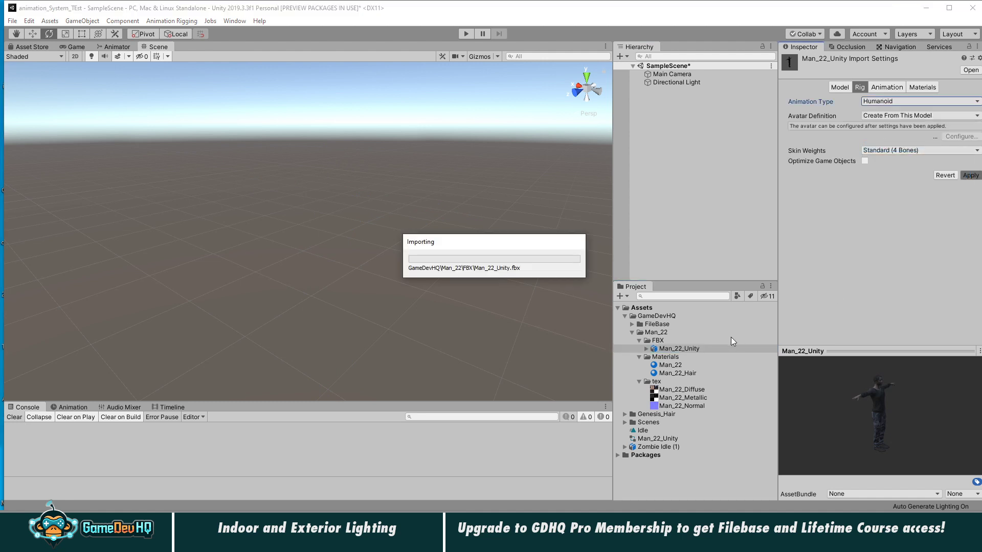
- Place the Man_22_Unity model in the scene and assign the Man_22_Hair material to its Eyelash and Hair meshes
drag(715, 249, 705, 169)
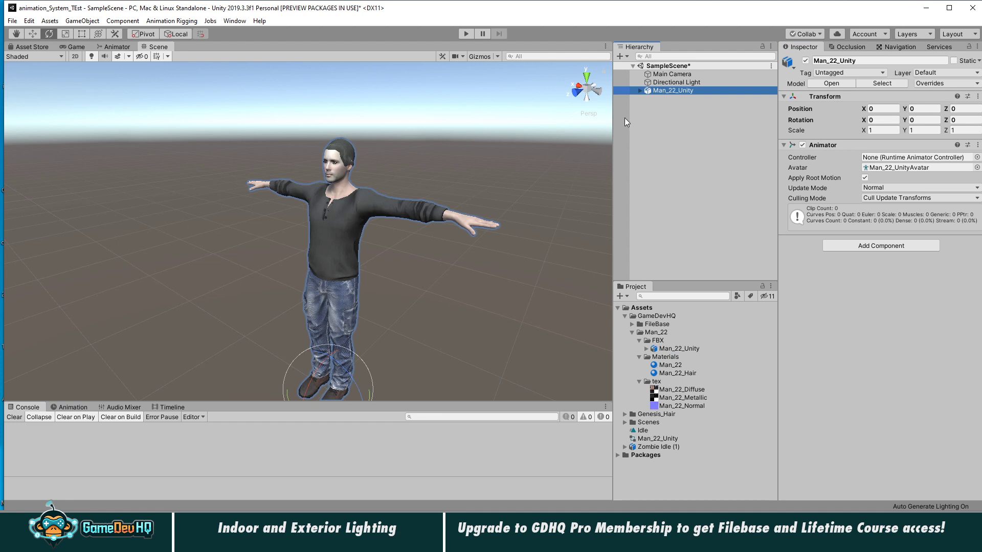
click(640, 90)
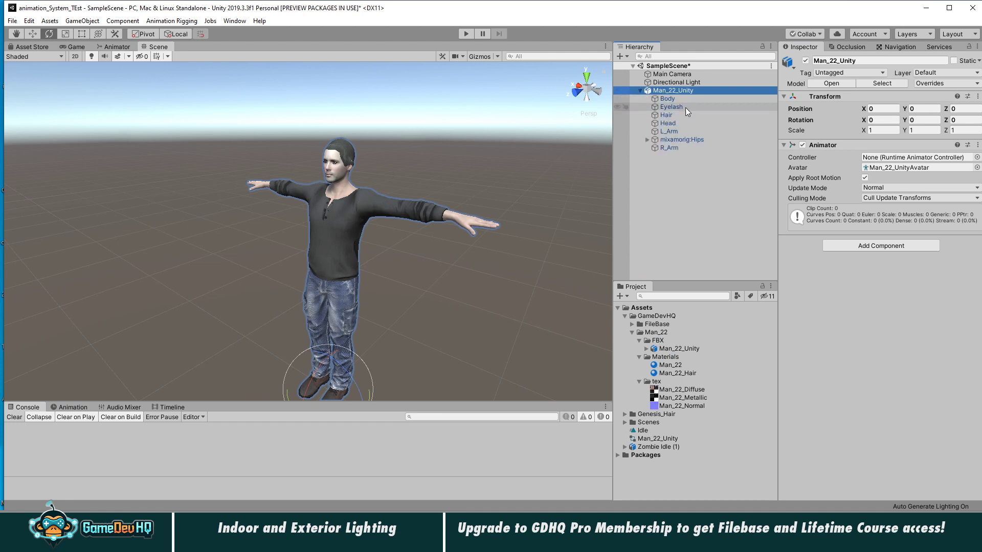
click(685, 106)
shift+click(677, 114)
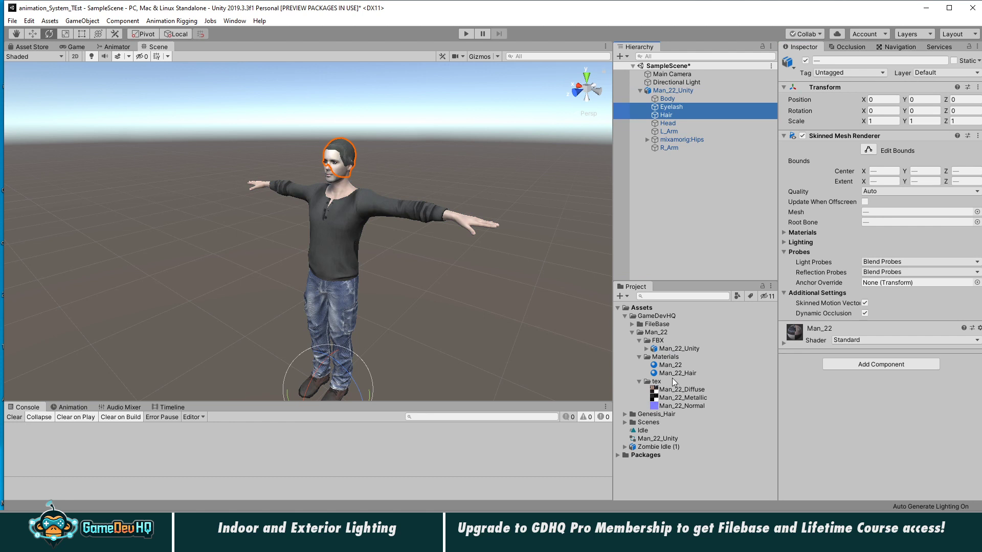
click(845, 414)
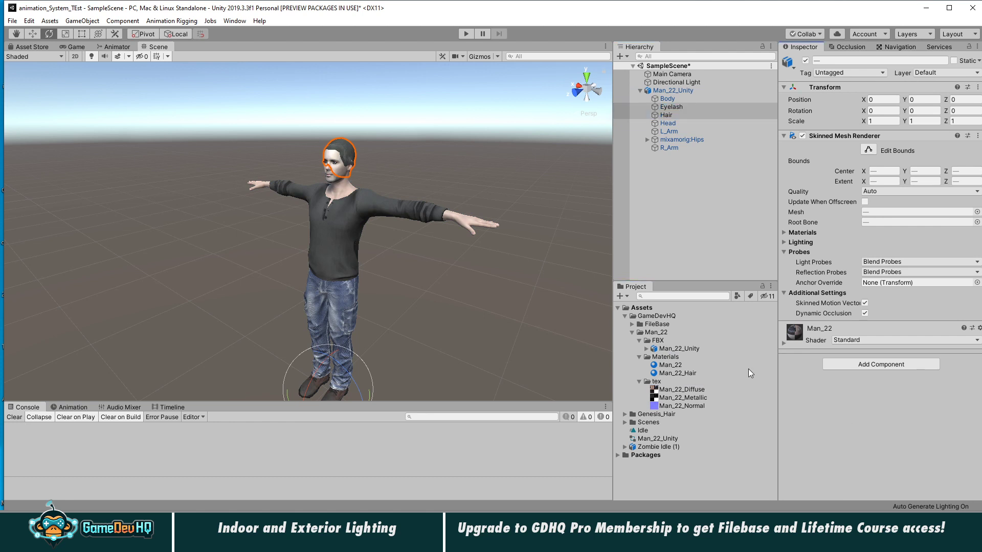
drag(666, 373, 808, 393)
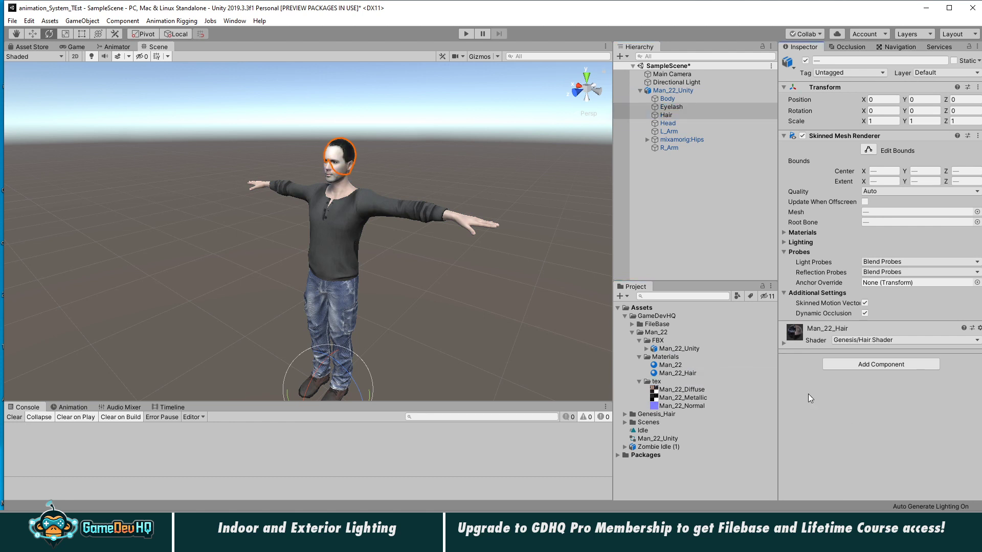
click(646, 261)
- Attach the Idle clip to the new Man_22_Unity character and delete the old Man_22_Unity animator controller from Assets
click(663, 90)
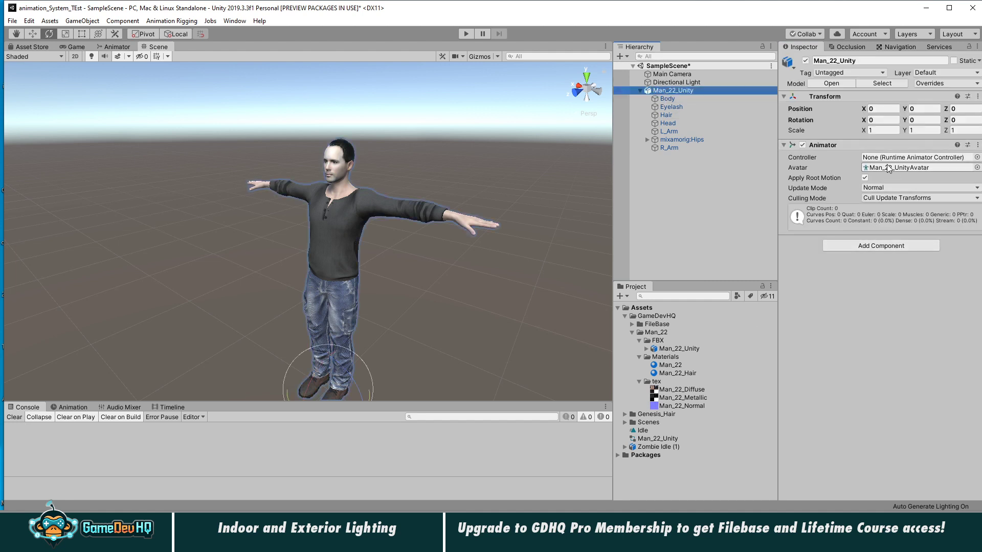
drag(645, 438, 840, 387)
click(658, 446)
right_click(665, 447)
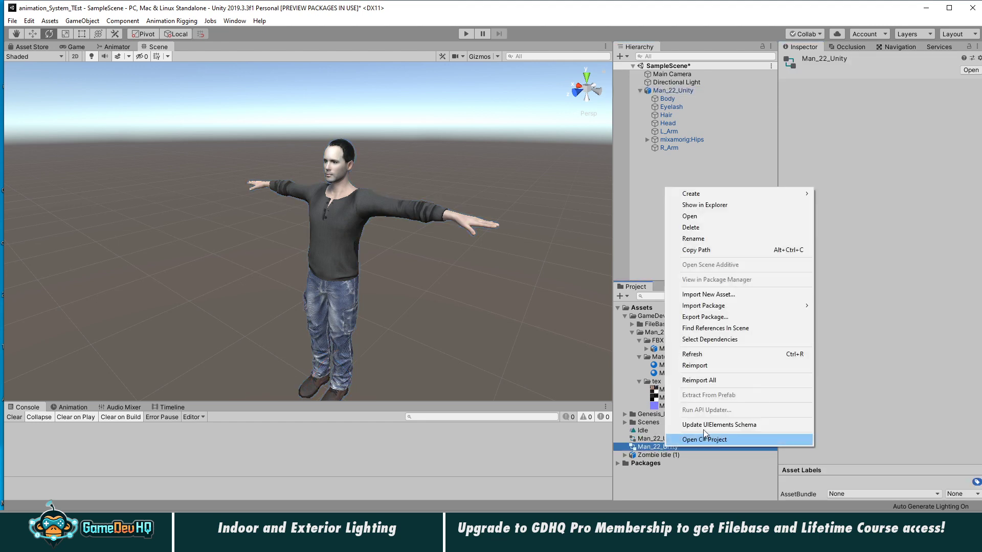
click(725, 227)
click(537, 283)
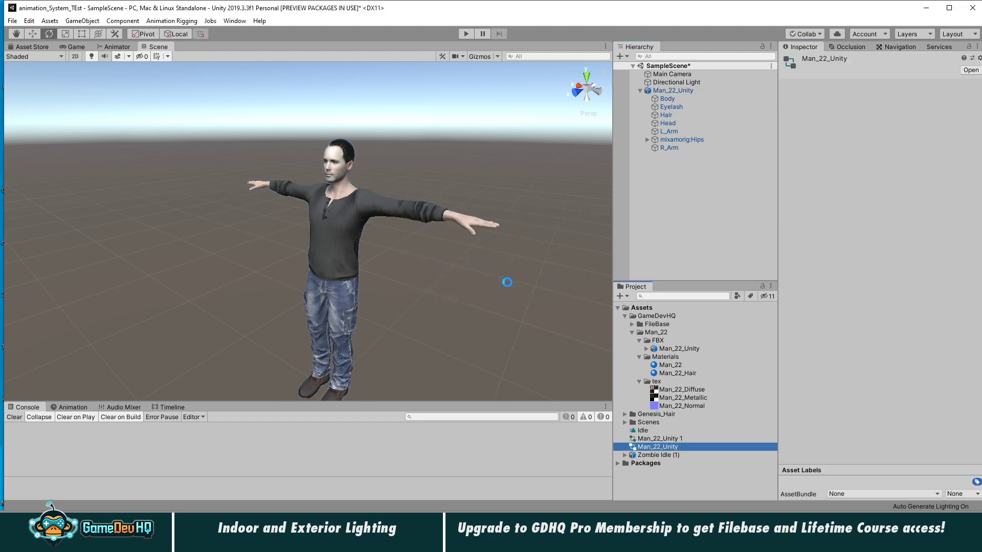
- Play the scene to check the character's Idle animation and toggle the Body's Skinned Mesh Renderer
click(461, 33)
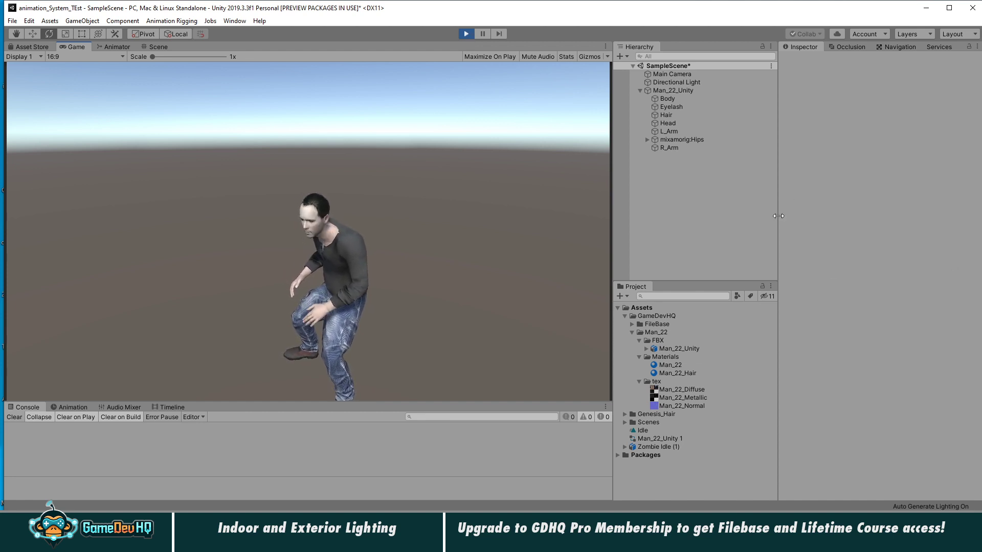
click(670, 99)
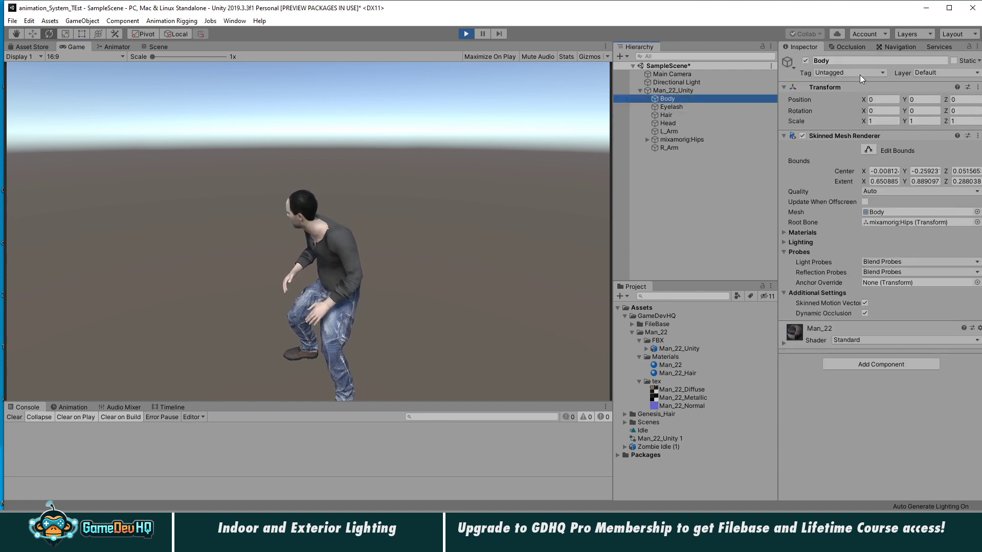
click(803, 136)
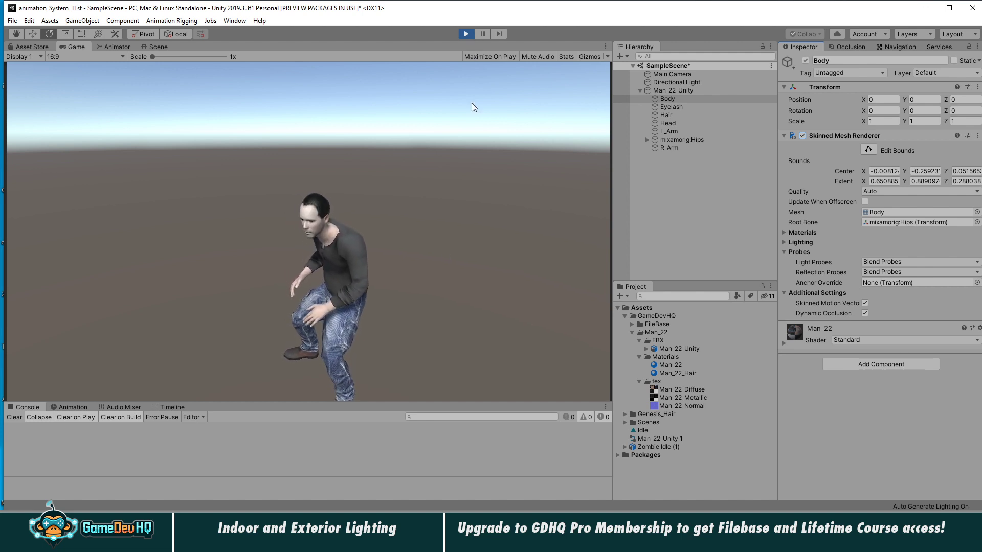
- Stop playing the scene and search the components that can be added to Man_22_Unity for "rig"
click(467, 34)
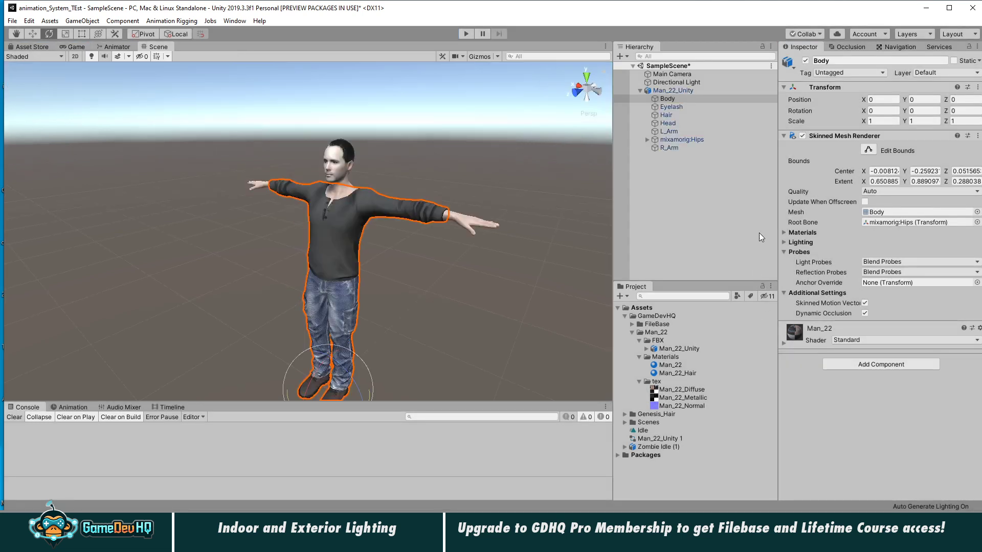
click(708, 91)
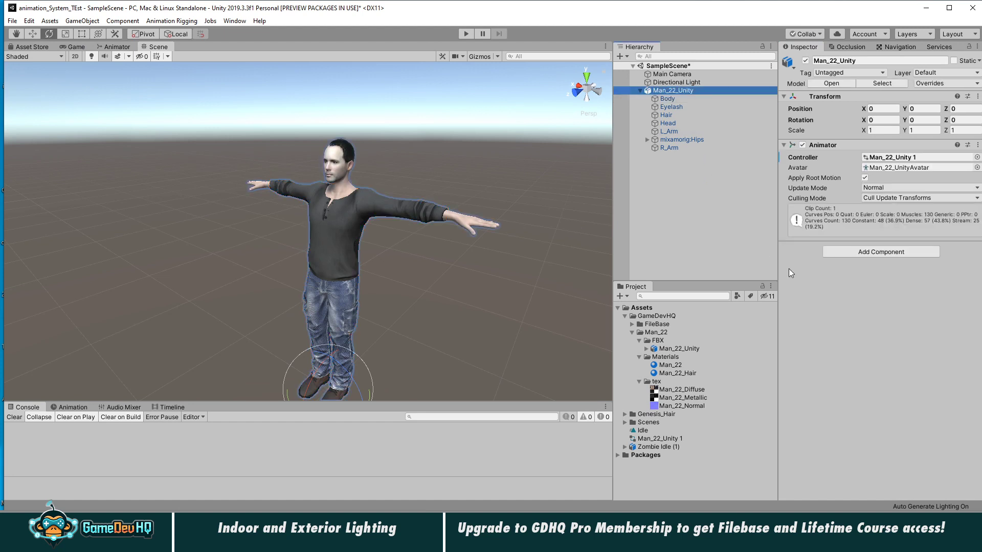
click(852, 255)
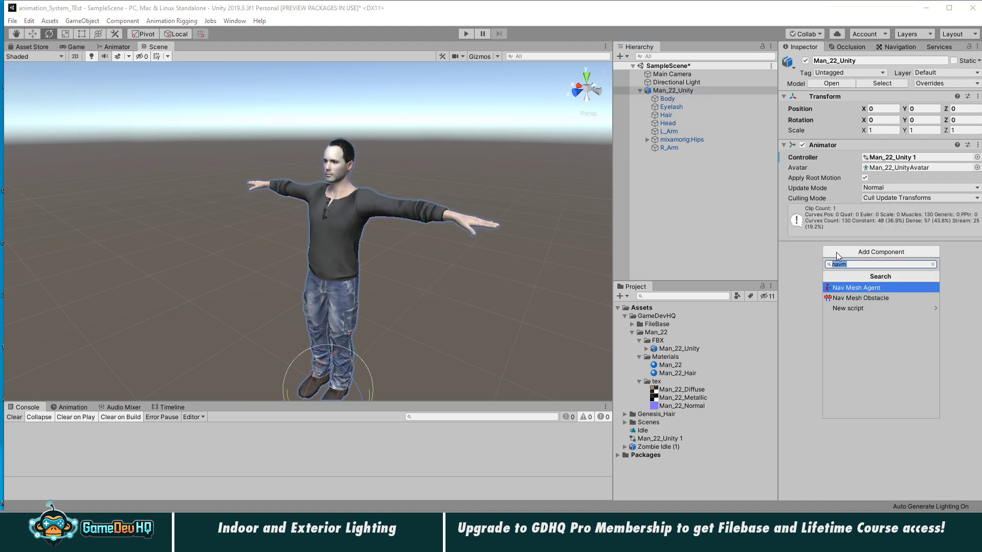
text(rig)
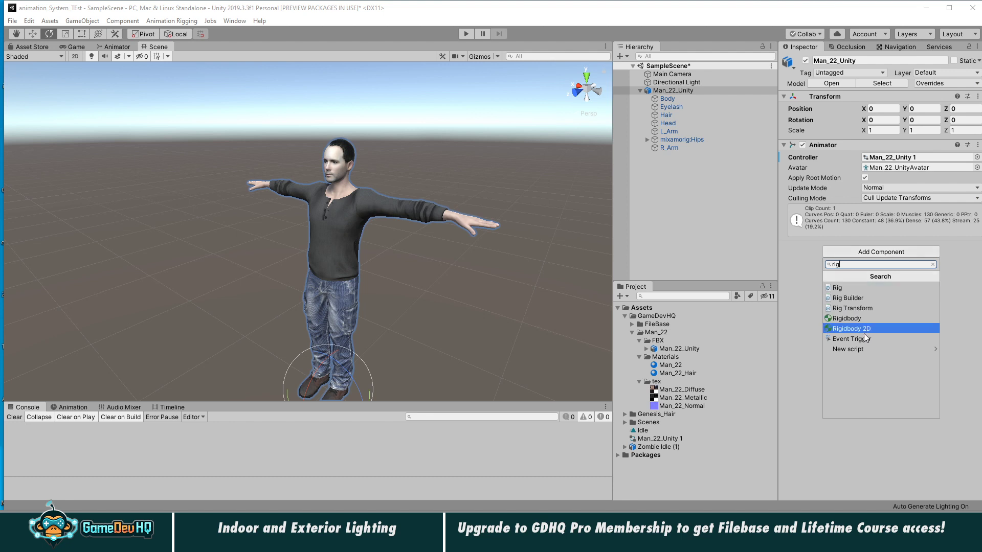
click(793, 307)
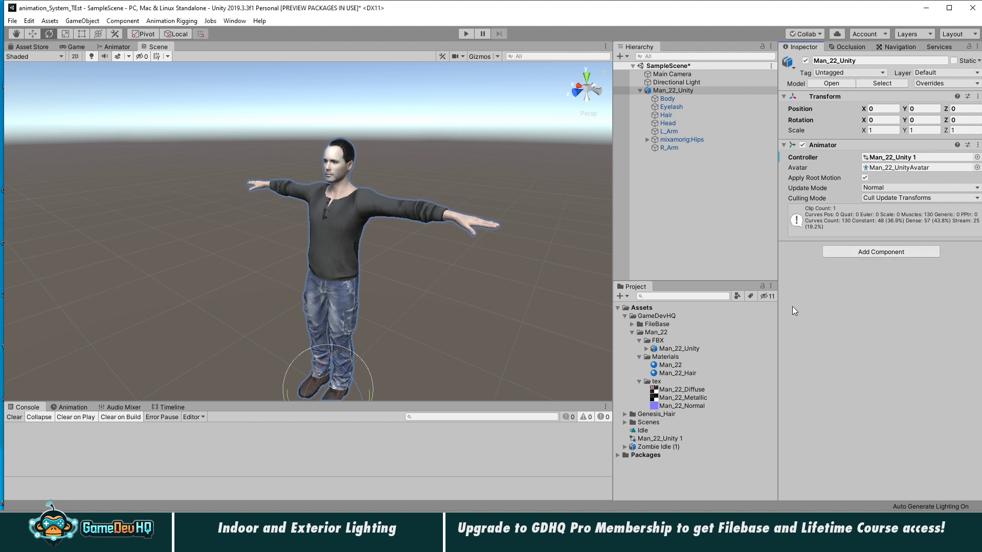
- Examine the Runtime scripts in the Tests folder of the Animation Rigging package
click(617, 456)
scroll(665, 463, down, 3)
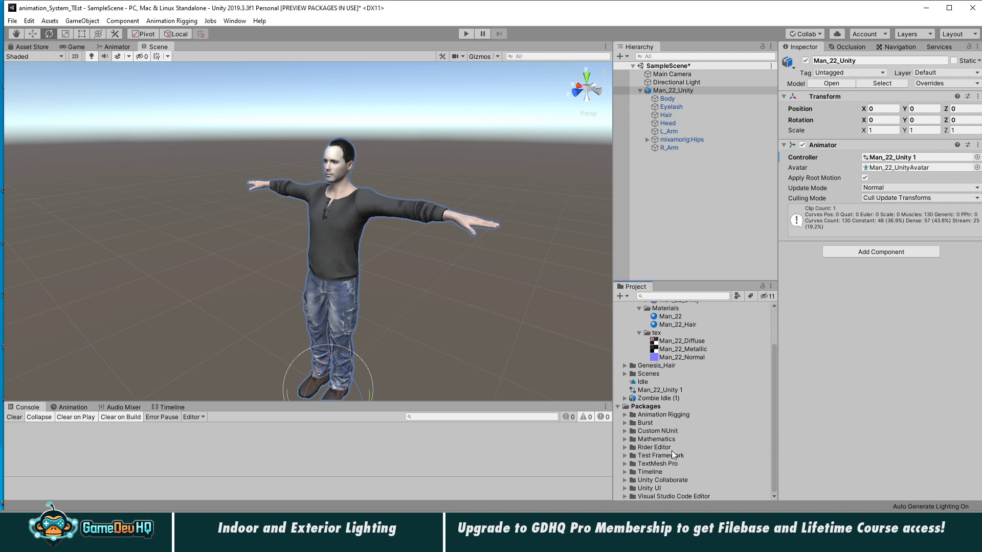
click(633, 415)
scroll(665, 424, down, 3)
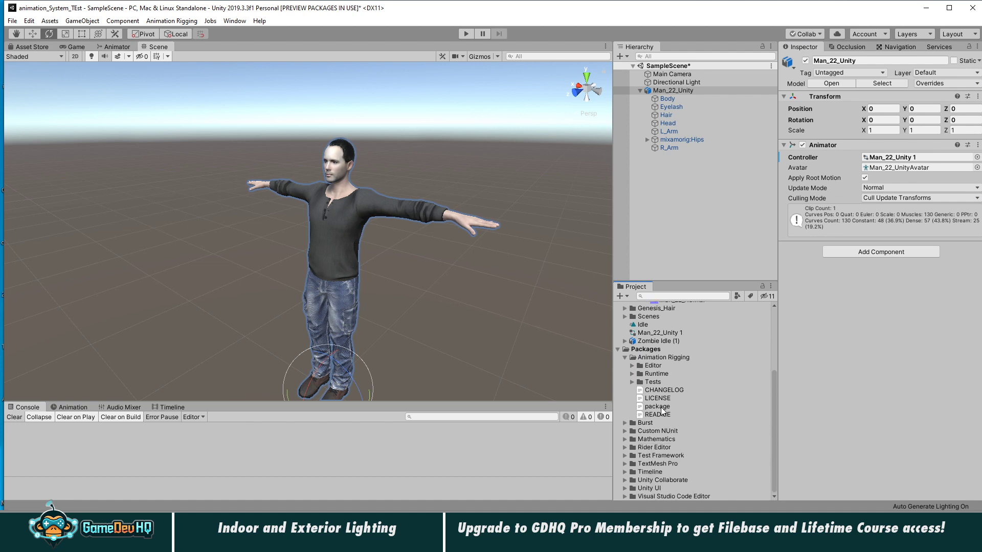
click(632, 382)
click(641, 390)
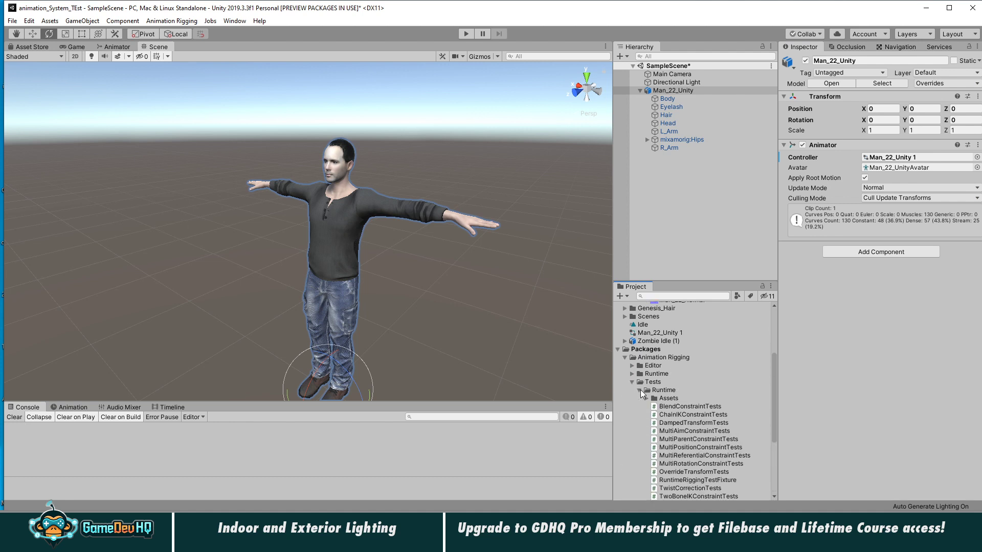
scroll(694, 442, down, 4)
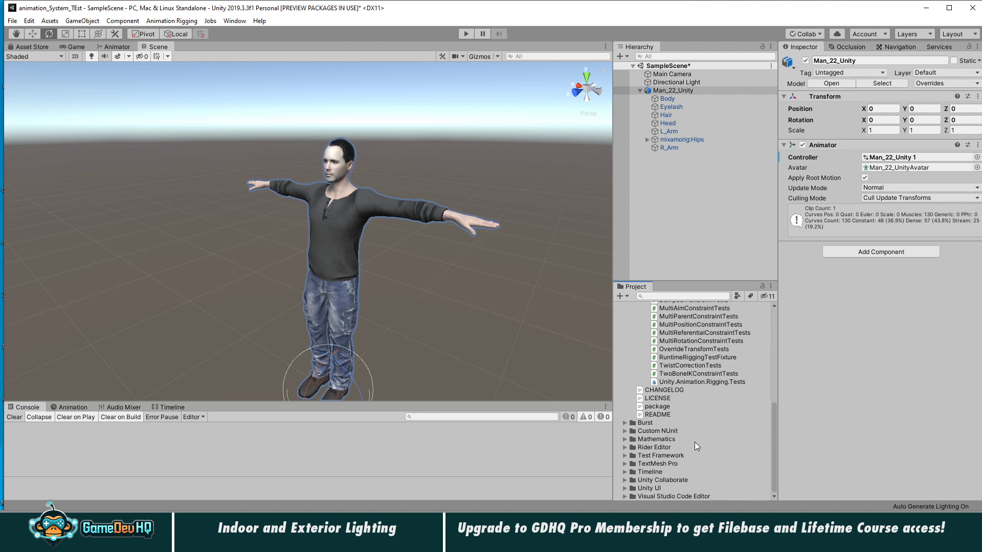
scroll(695, 442, up, 5)
click(632, 413)
click(625, 389)
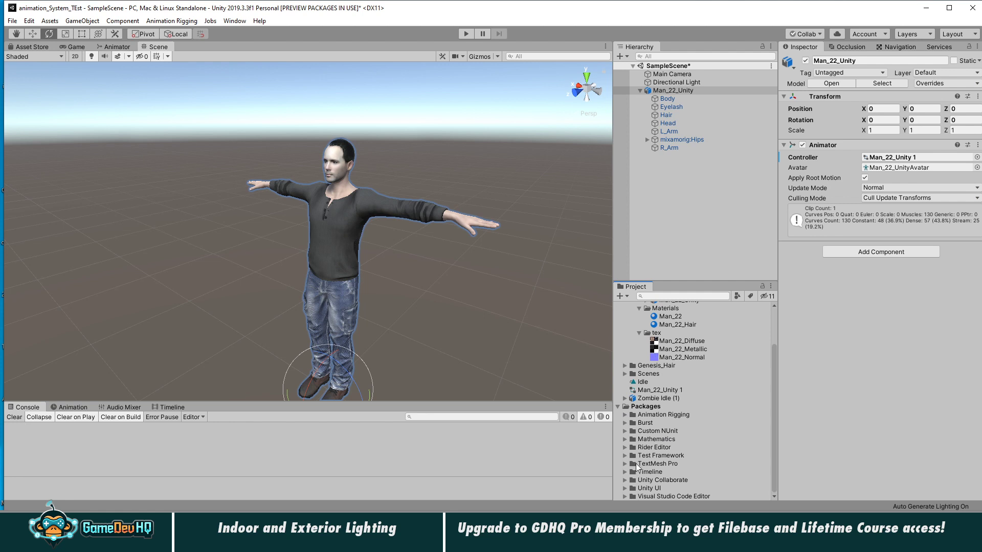
- Look through the Scenes folder and the Animation Rigging package's Editor and Runtime folders
click(628, 376)
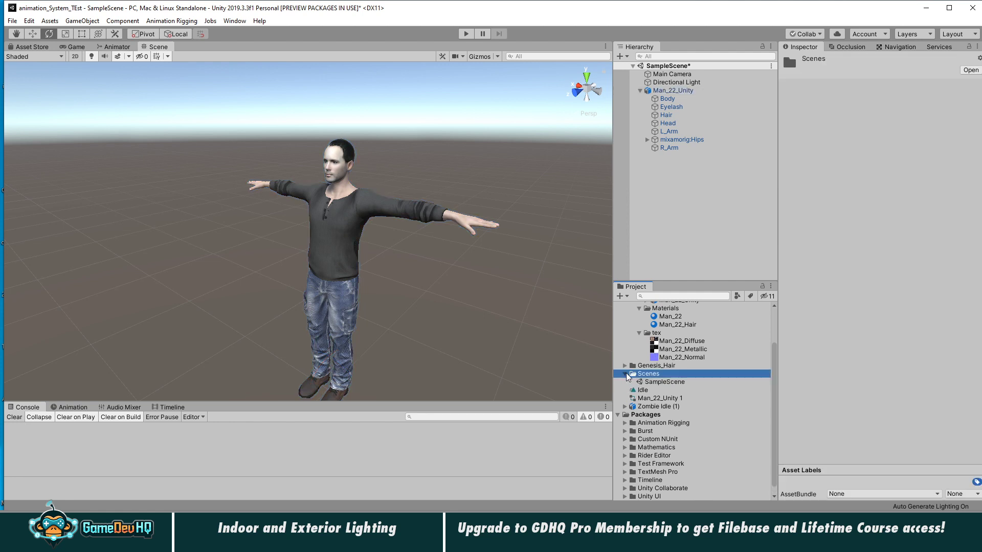
click(626, 416)
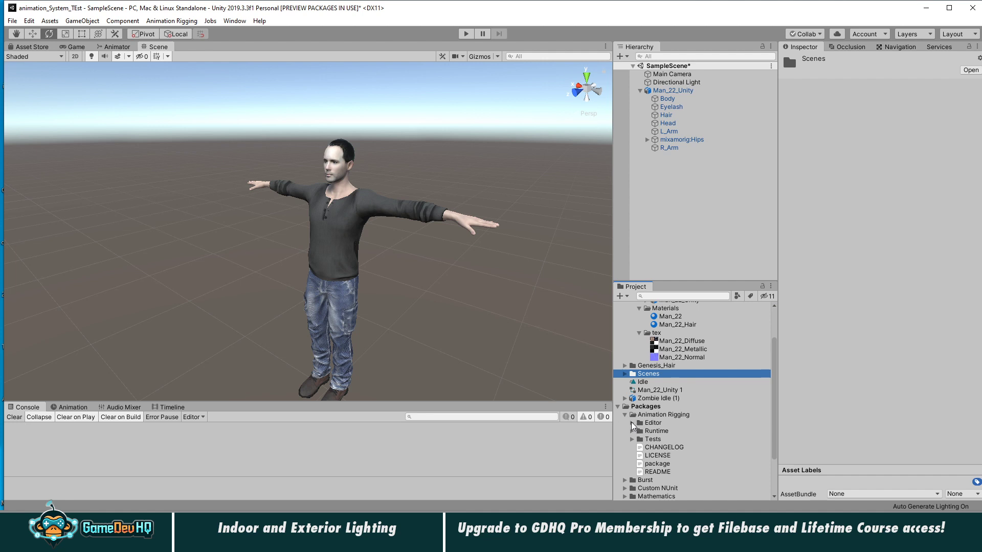
click(633, 423)
click(633, 424)
click(633, 431)
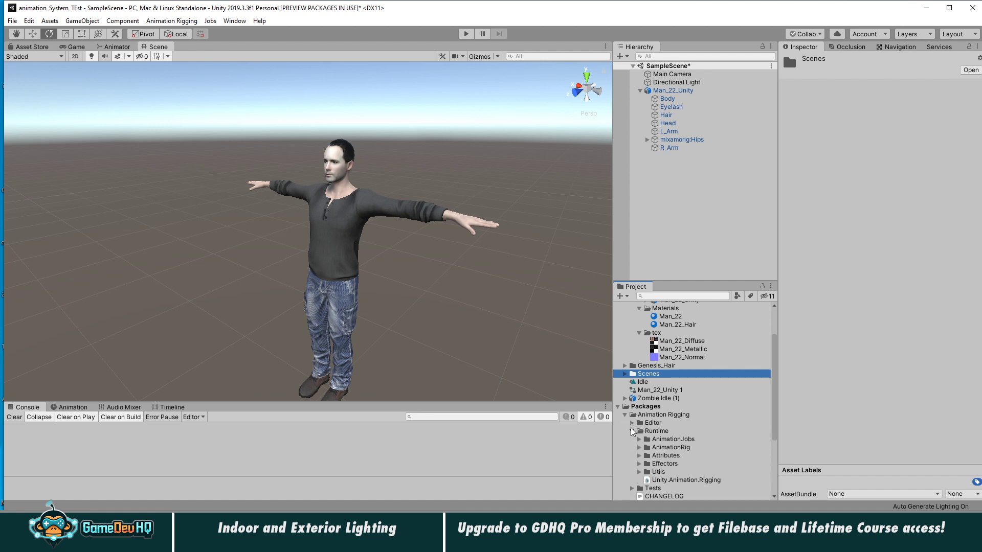
click(633, 432)
- Import the Animation Rigging Constraint Samples into the project from the Package Manager and close it
click(234, 21)
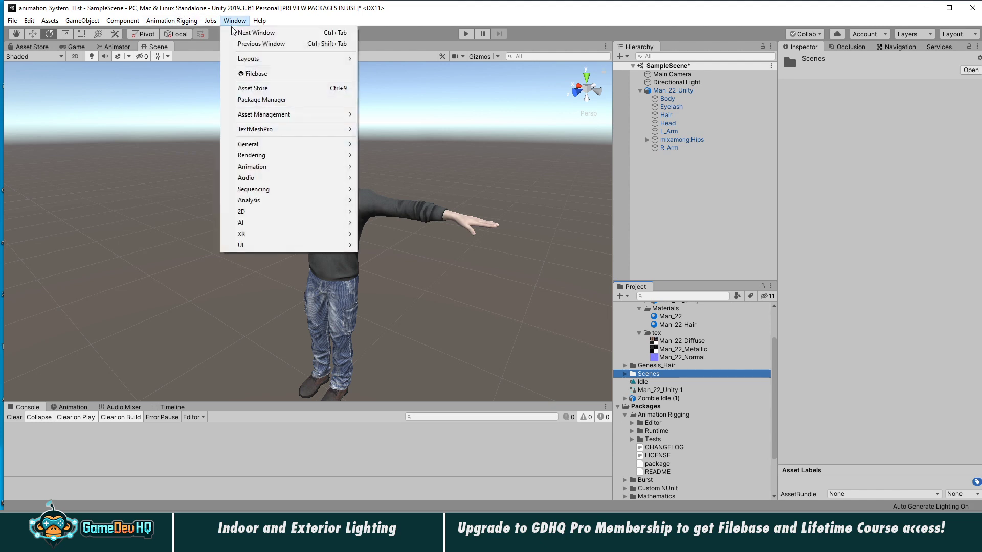
click(246, 101)
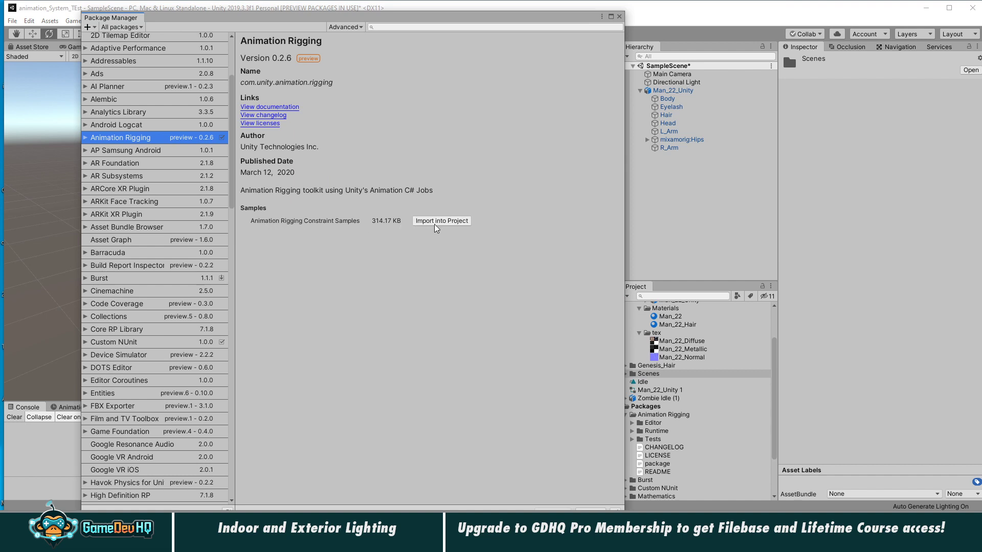
click(438, 223)
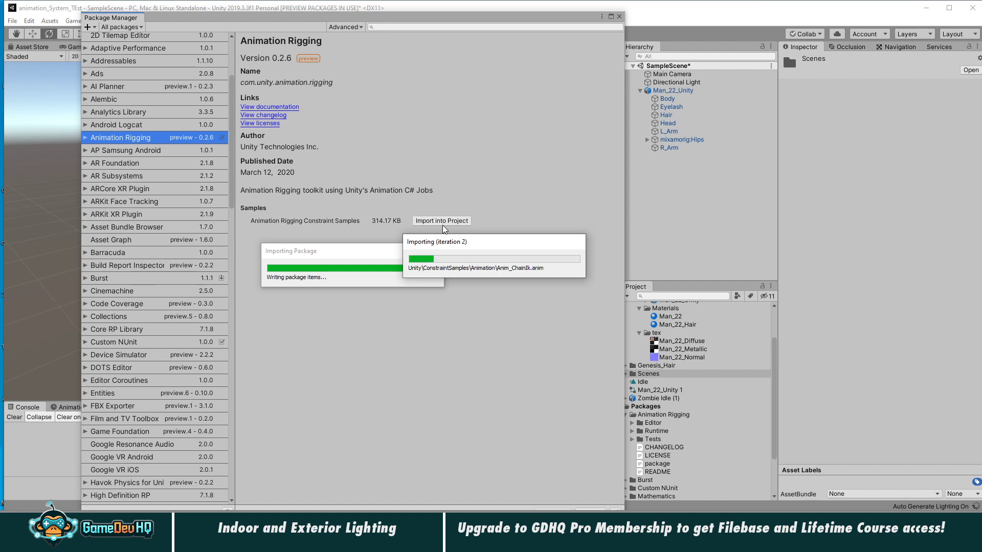
click(619, 16)
- Expand the Scenes folder of ConstraintSamples in the imported Unity folder and collapse Packages
scroll(659, 458, down, 3)
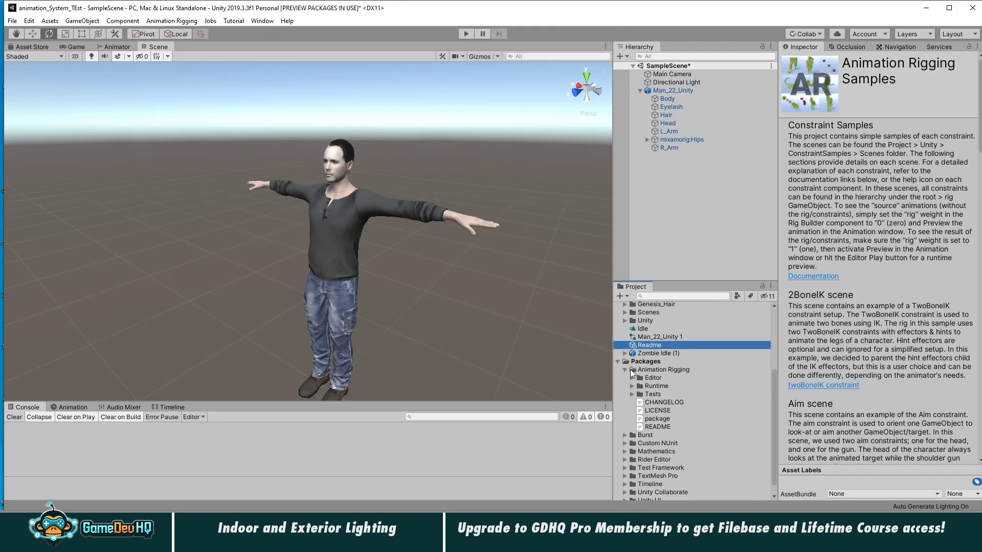
scroll(631, 369, up, 2)
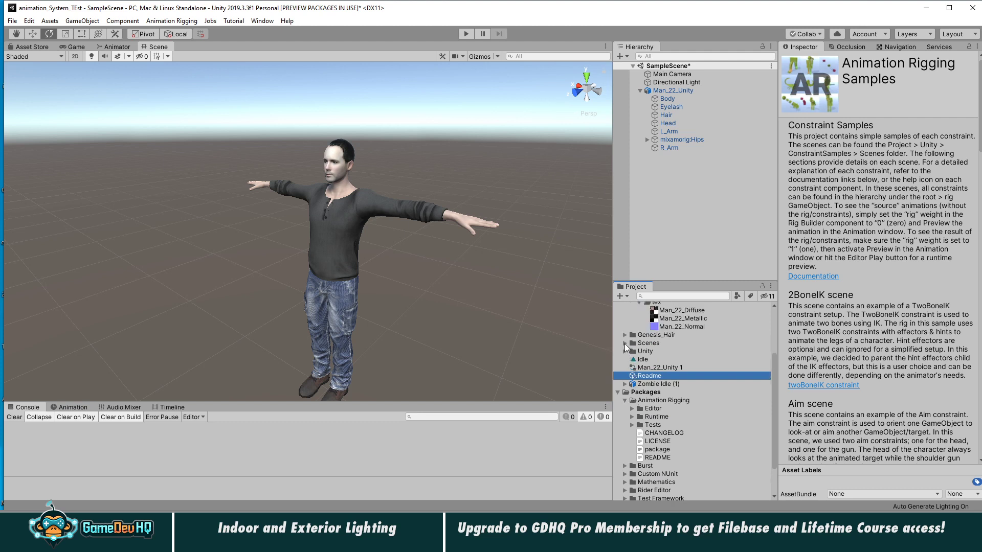
click(625, 351)
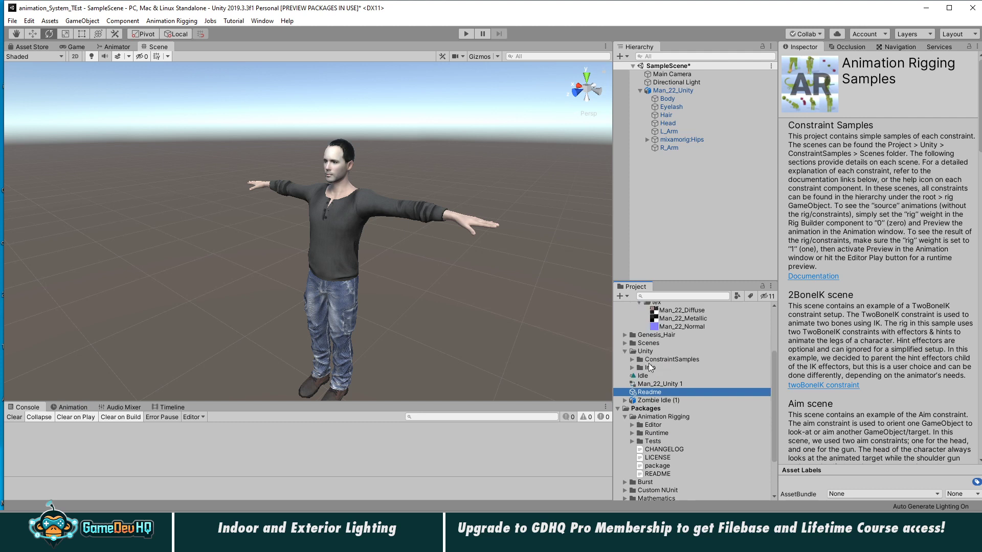
click(618, 408)
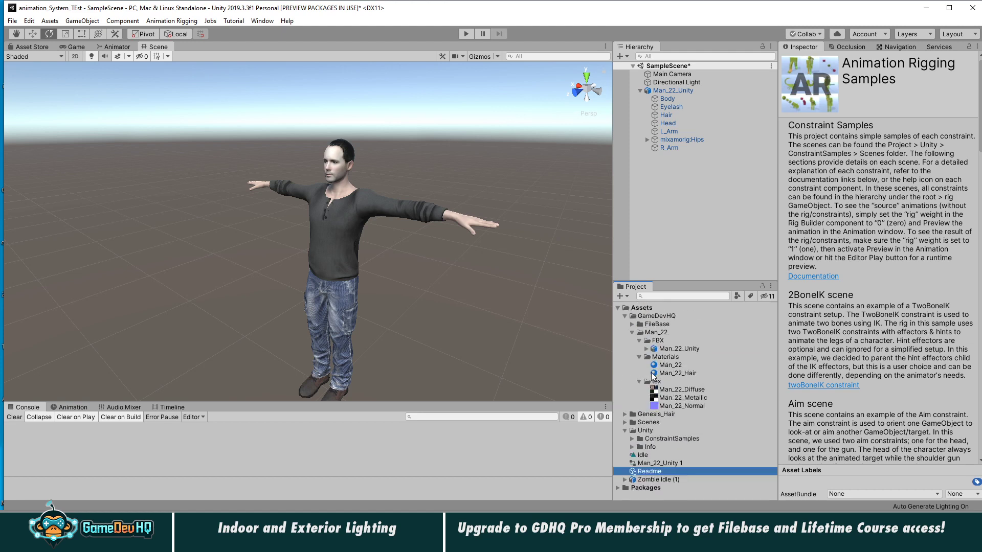
click(633, 439)
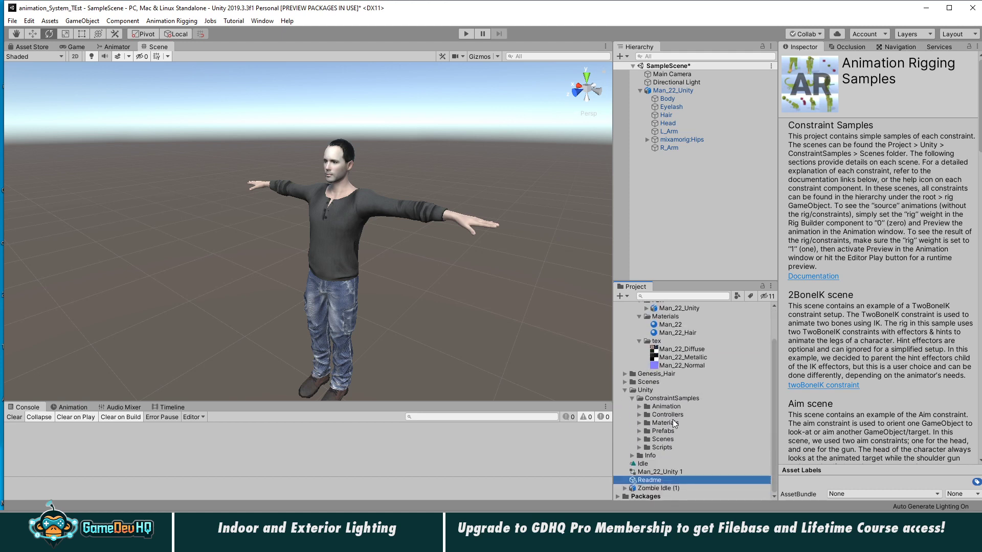
click(640, 439)
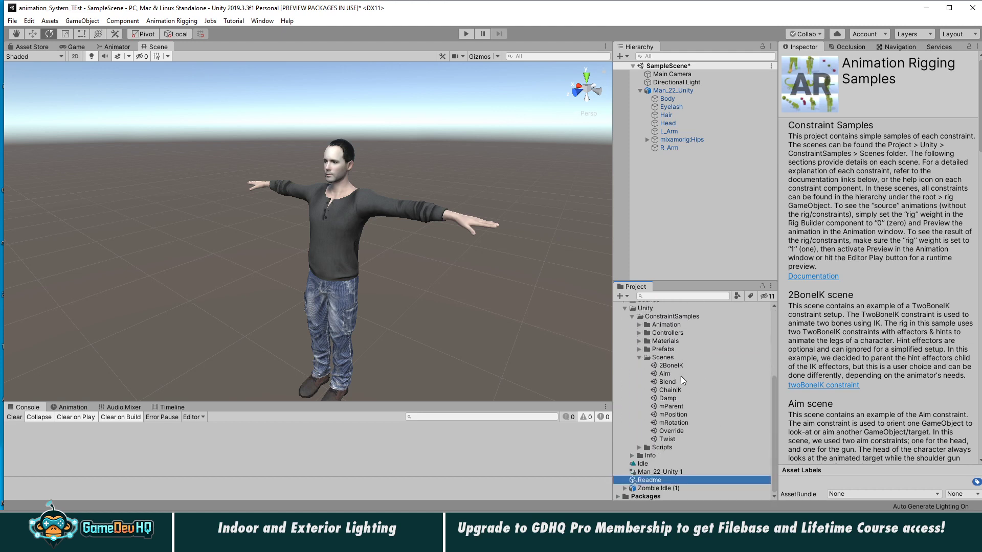
- Open the ChainIK sample scene from the ConstraintSamples Scenes folder
click(671, 365)
click(671, 374)
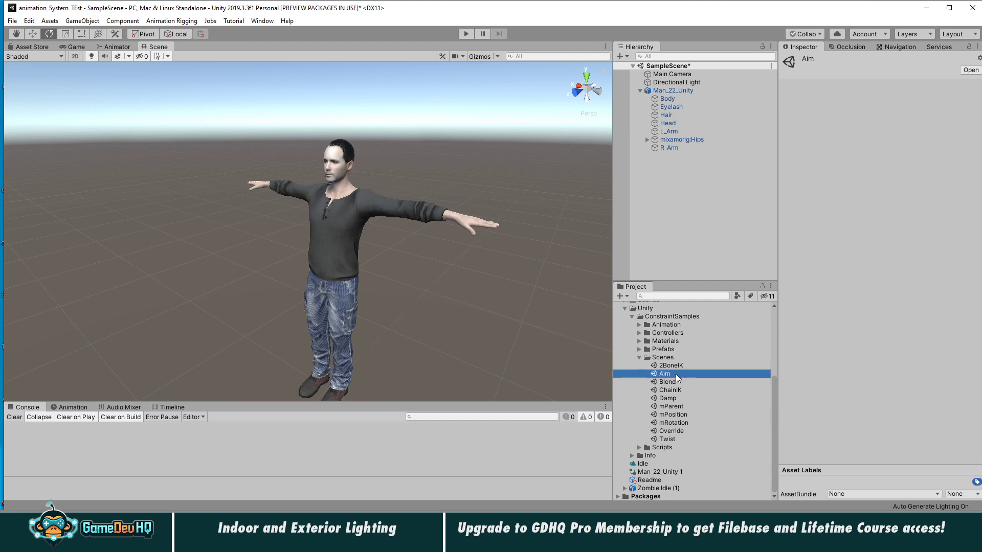
click(676, 383)
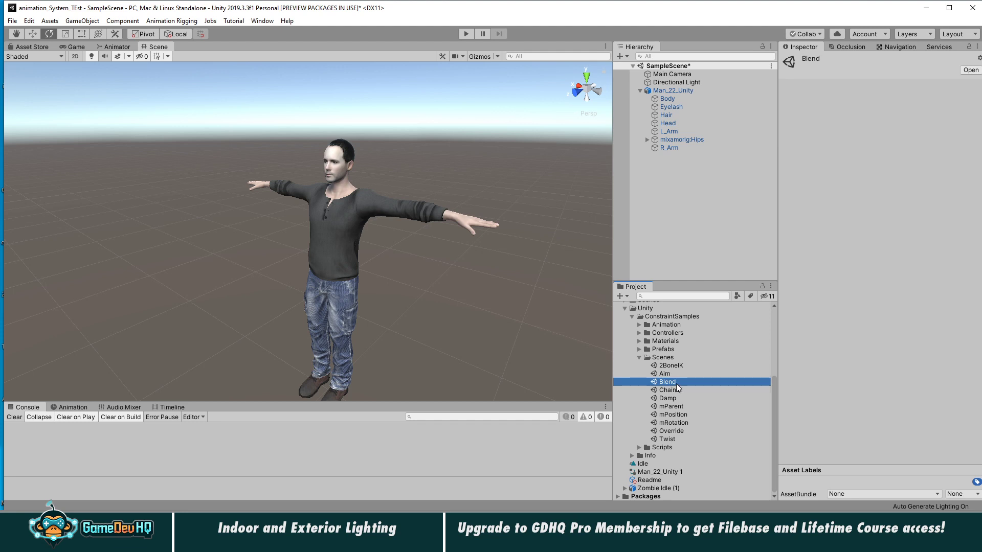
click(678, 392)
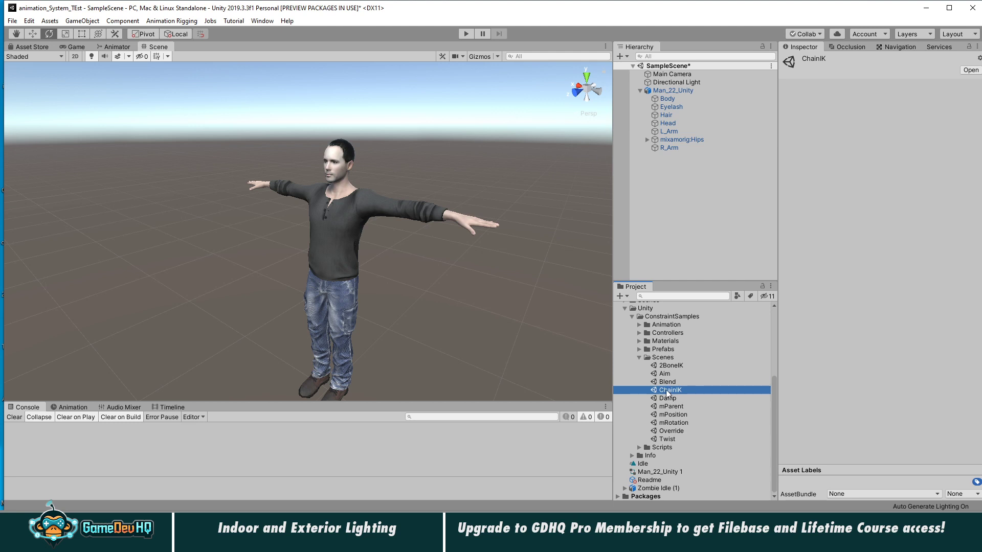
double_click(668, 394)
click(491, 285)
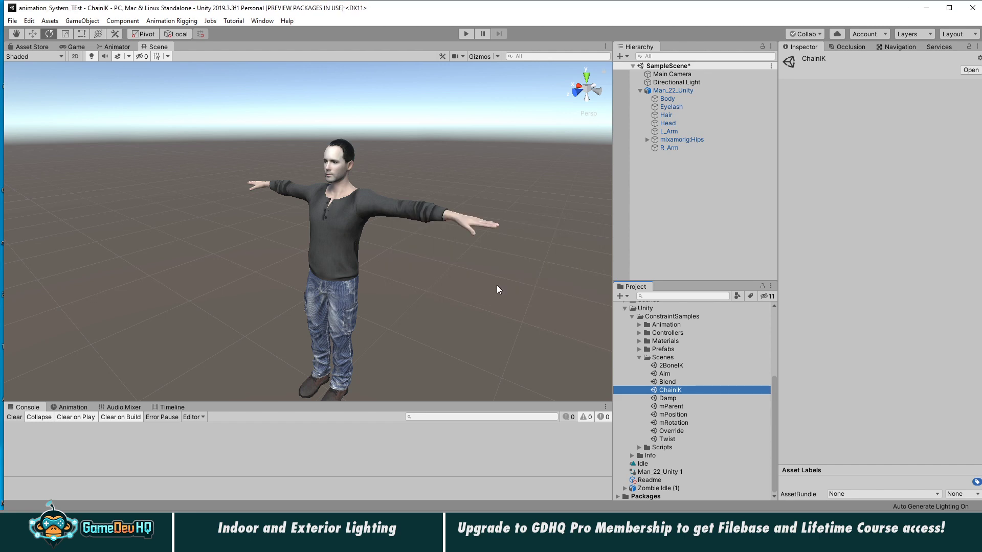
- Play the ChainIK scene and inspect the root's Rig Builder and the chainIK constraint under its rig
key(alt)
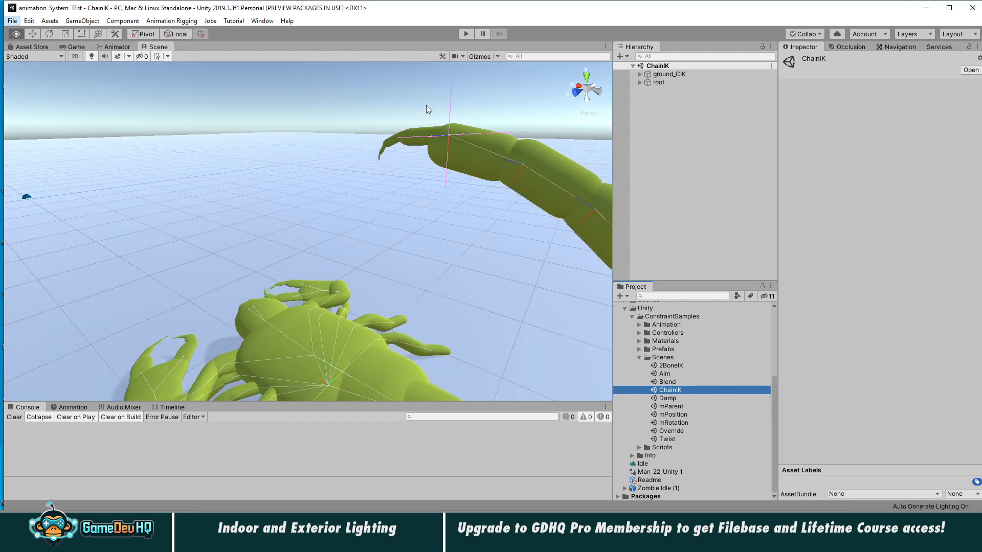
click(467, 34)
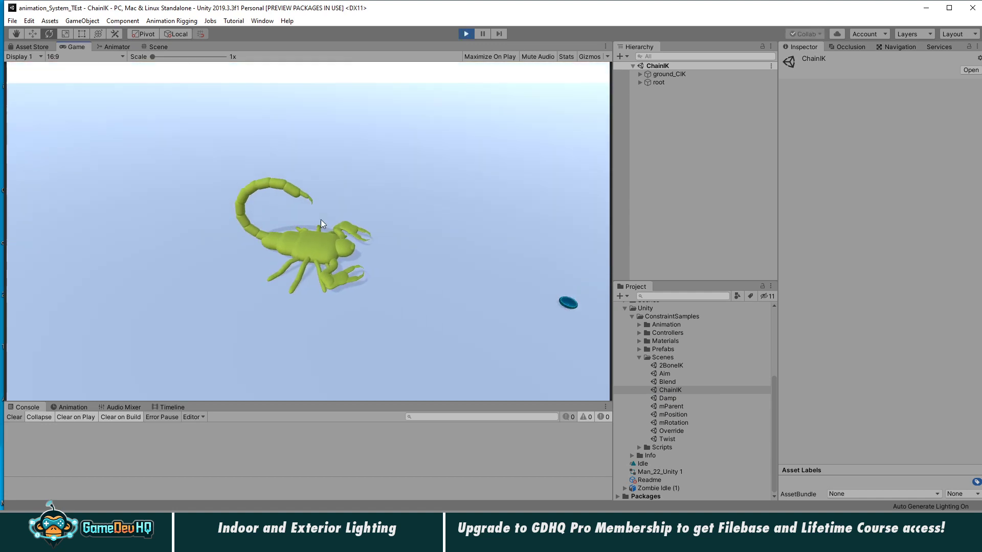
click(665, 81)
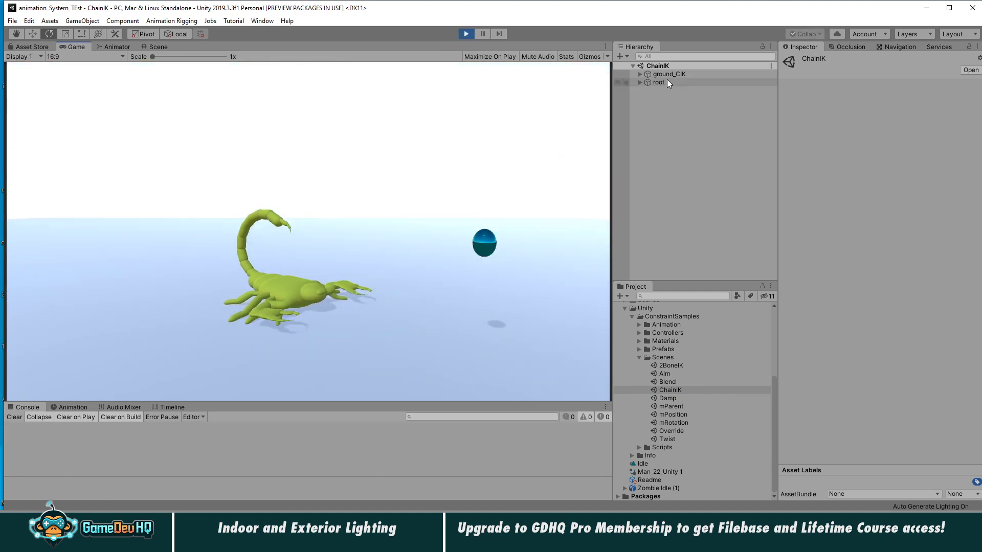
click(640, 82)
click(640, 74)
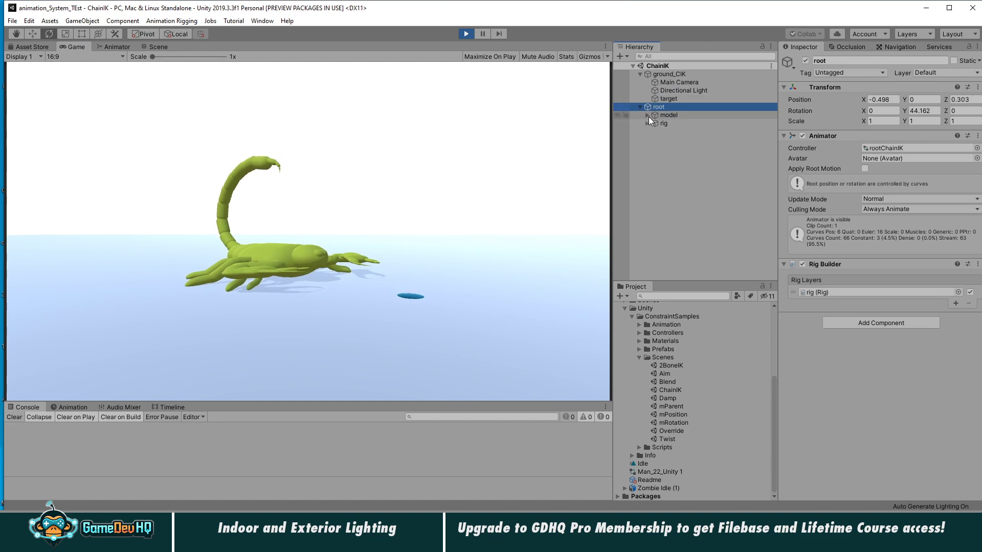
click(648, 122)
click(671, 130)
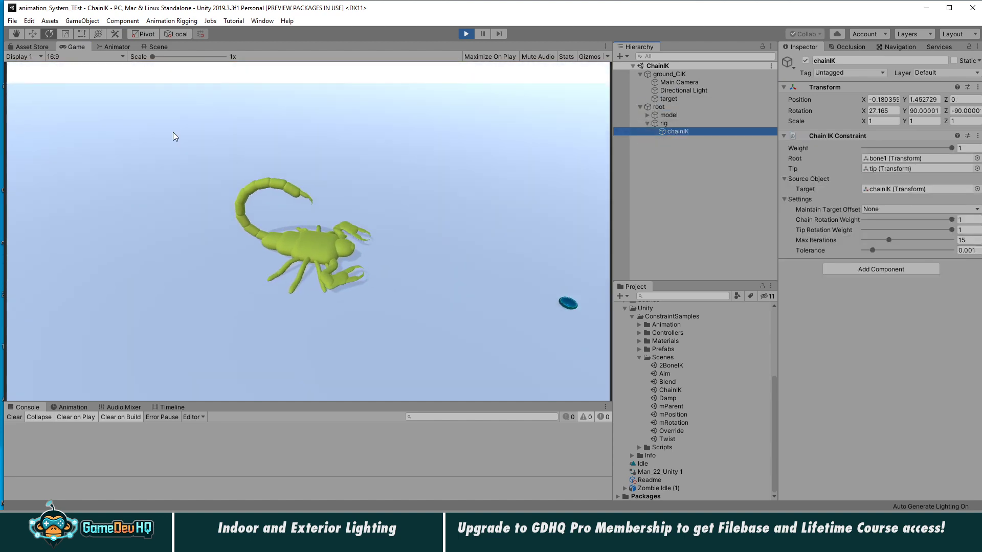
- Examine the scorpion's chainIK effector in the running Scene view alongside the keyframes of the Anim_ChainIk clip
click(159, 47)
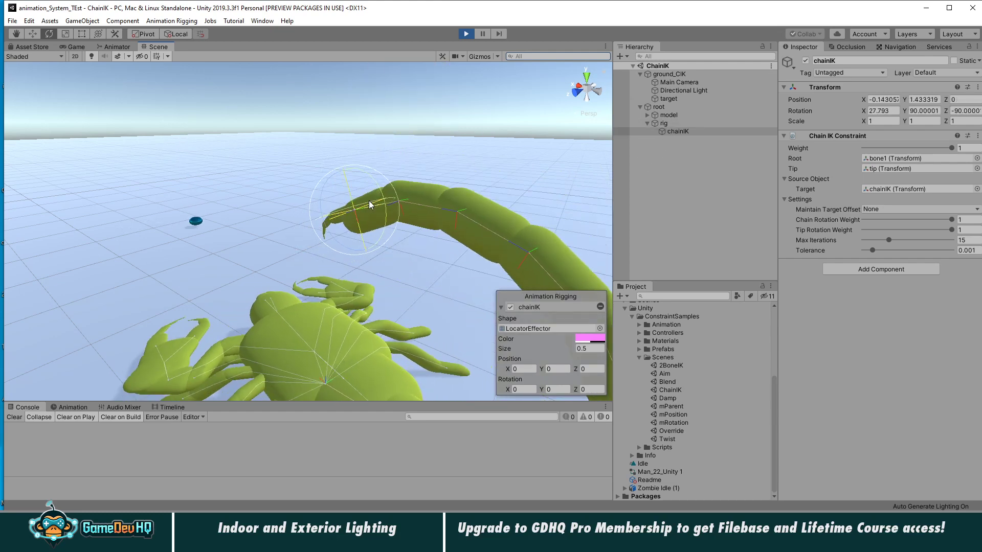
key(w)
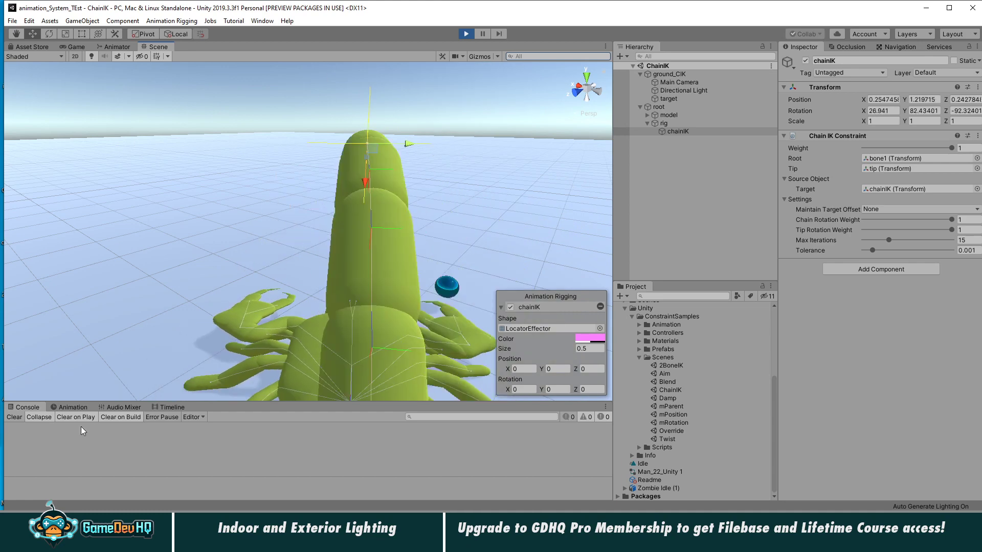
click(62, 407)
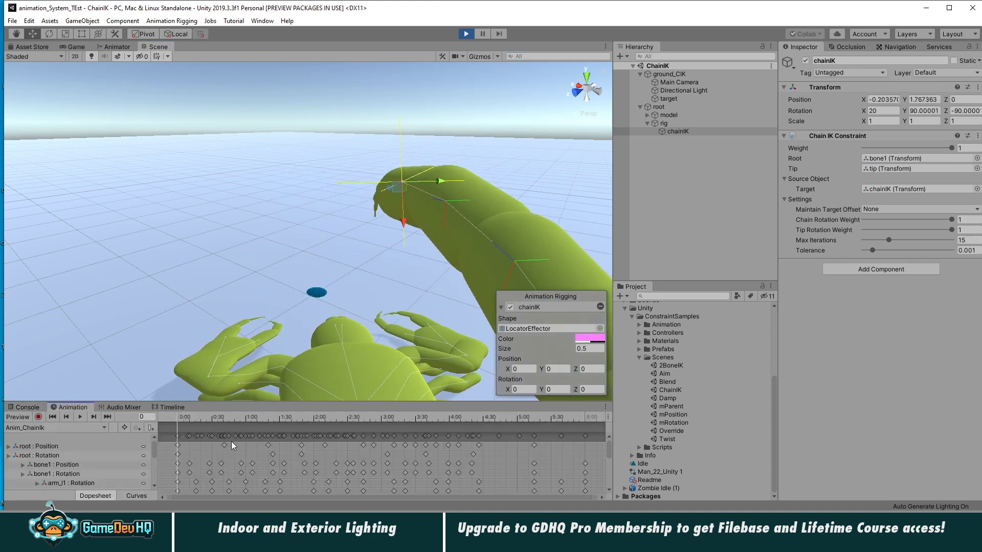
alt+right_drag(300, 235, 187, 244)
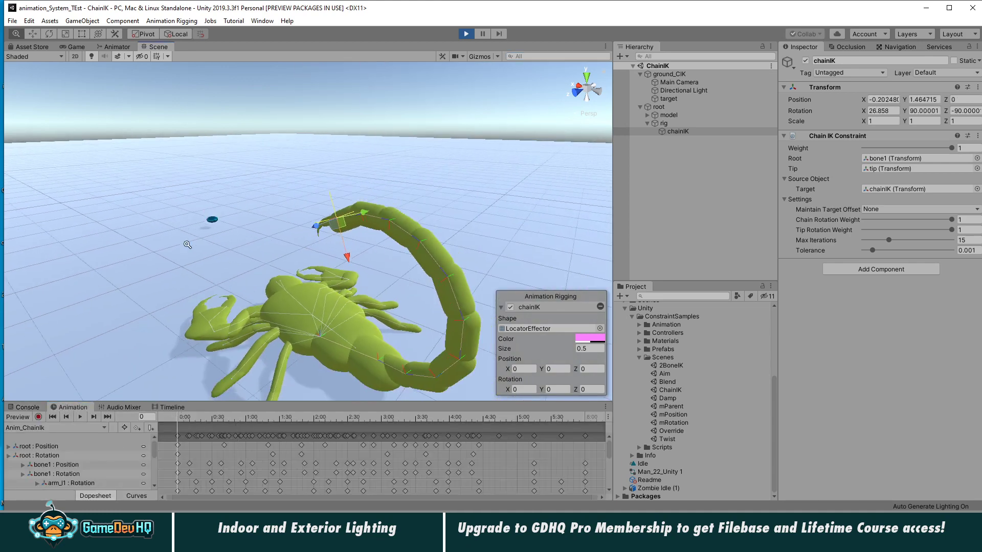
- Examine the scorpion's moving tail from the side and stop playing the ChainIK scene
alt+drag(188, 245, 342, 241)
alt+right_drag(343, 241, 230, 238)
alt+drag(230, 237, 342, 219)
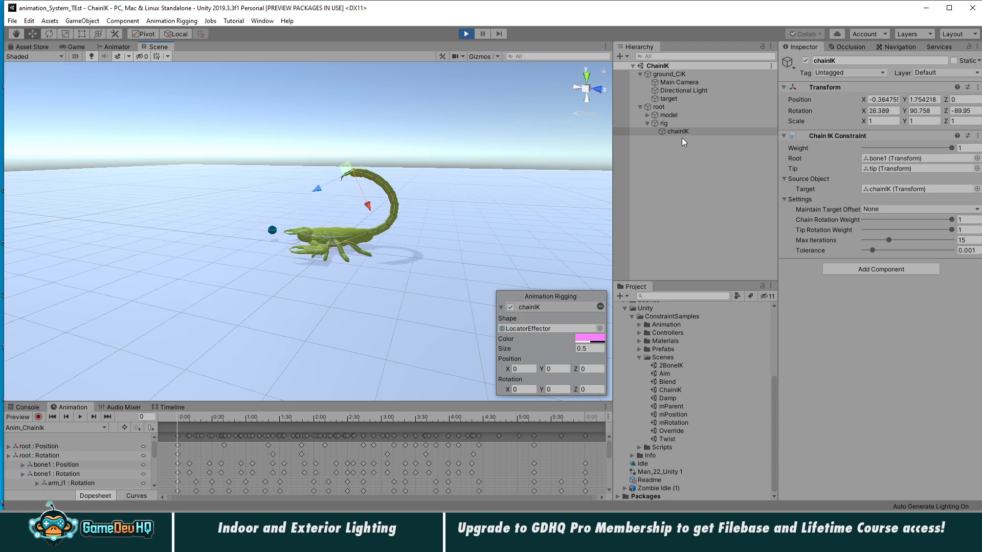
key(ctrl+p)
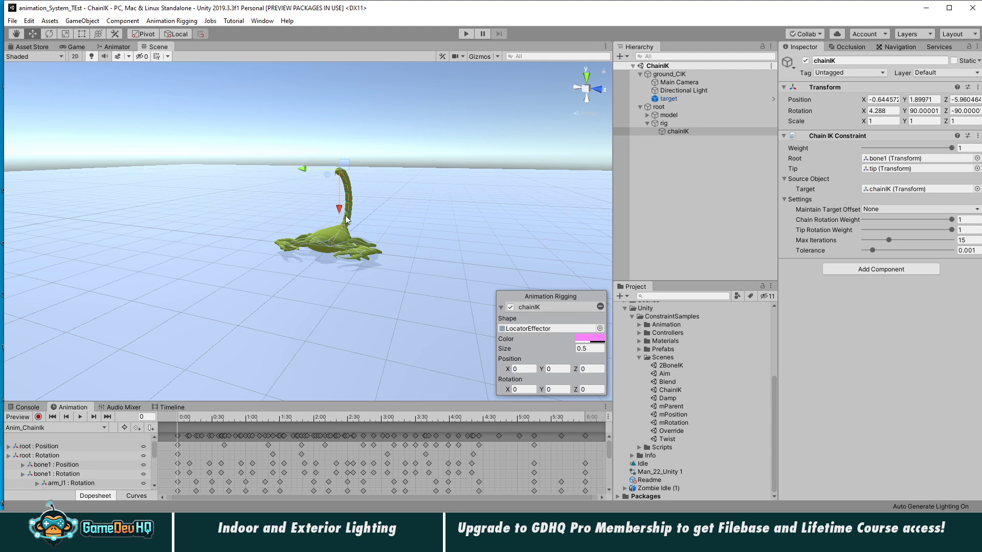
- Open the 2BoneIK sample scene and inspect the root's Rig Builder and the Rig component on its rig child
double_click(671, 365)
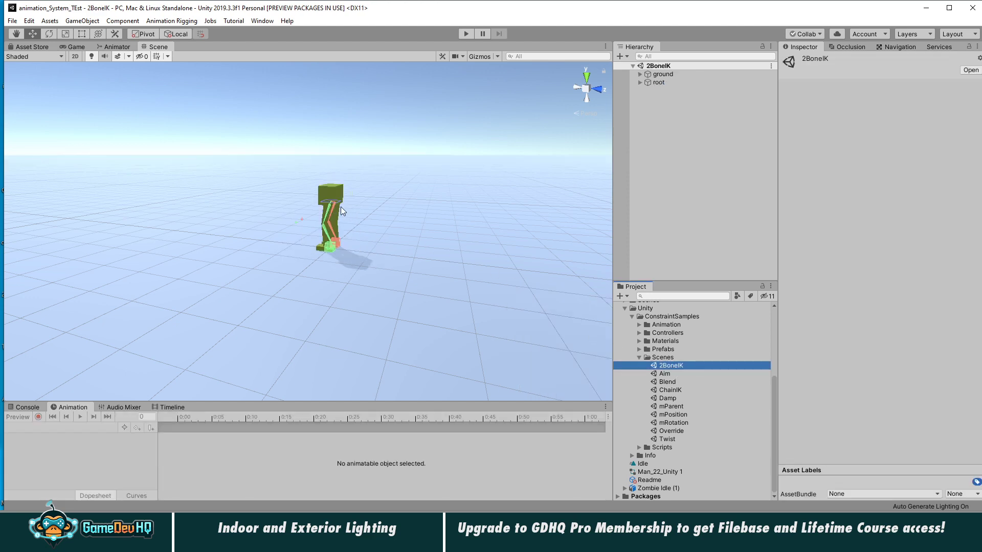
scroll(418, 204, down, 1)
scroll(418, 204, up, 3)
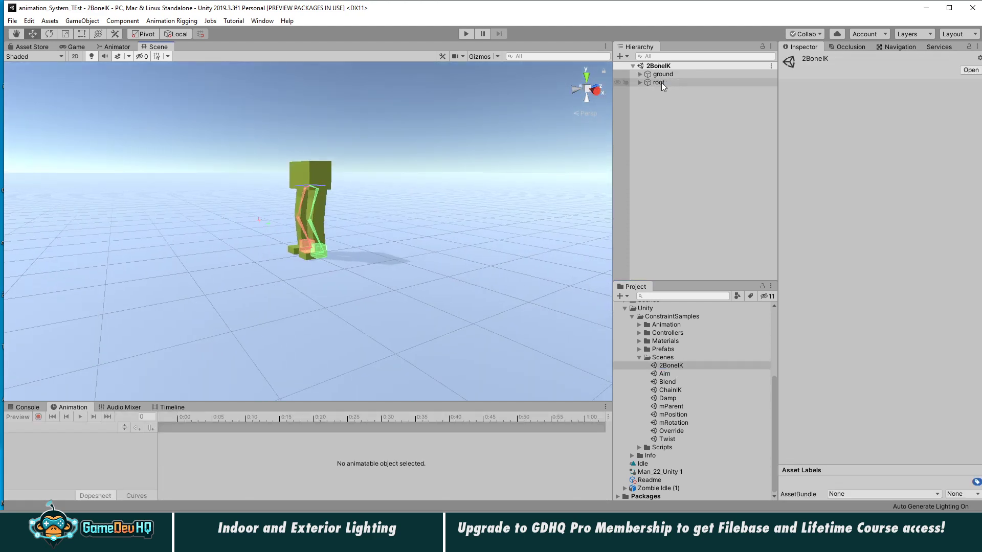
click(659, 82)
click(640, 82)
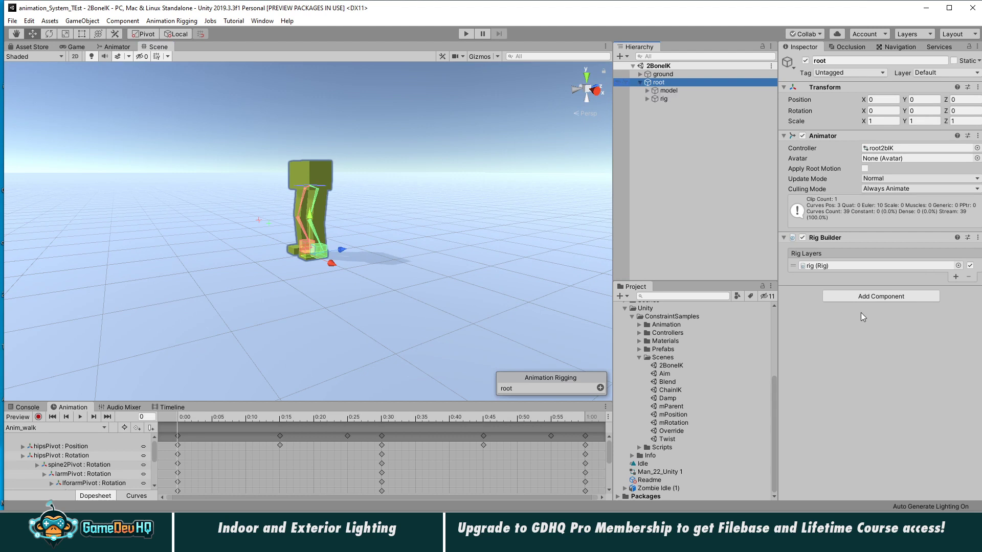
click(661, 99)
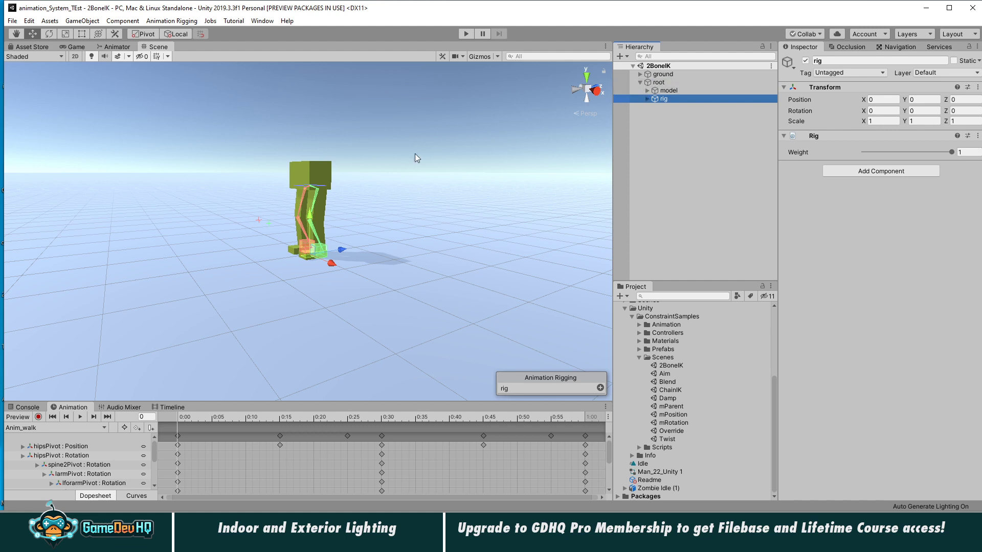
- Play the 2BoneIK scene and inspect the Two Bone IK Constraint on lfik and its lfik_hint child
click(468, 34)
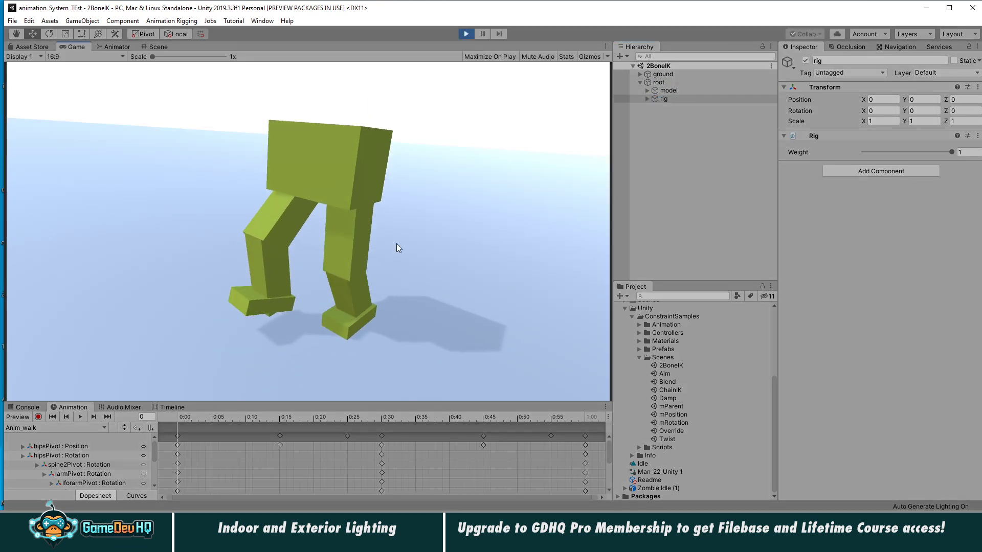
click(648, 99)
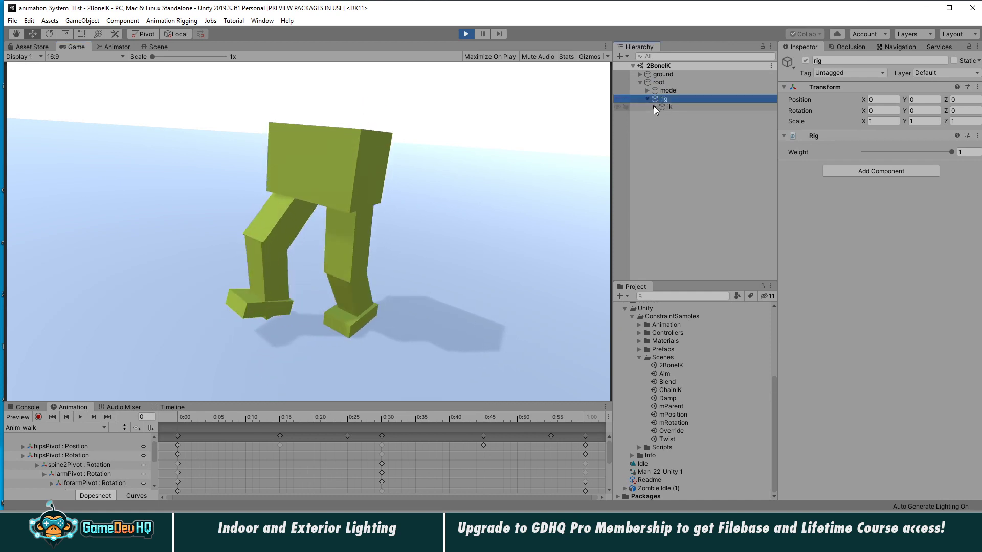
click(661, 115)
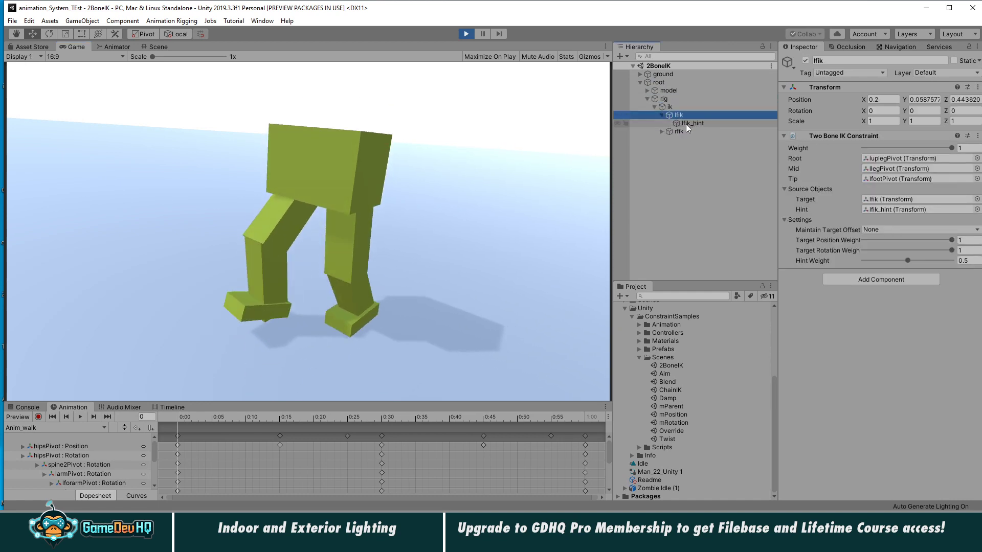
click(686, 124)
click(680, 115)
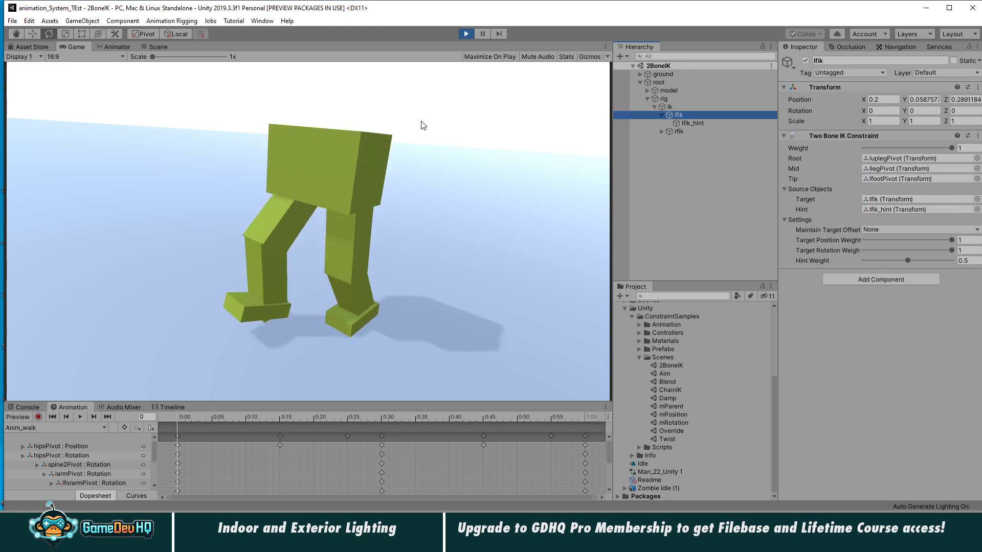
- Scrub the Anim_walk clip to frame 16 in the running Scene view and recheck the rig and root components
click(161, 47)
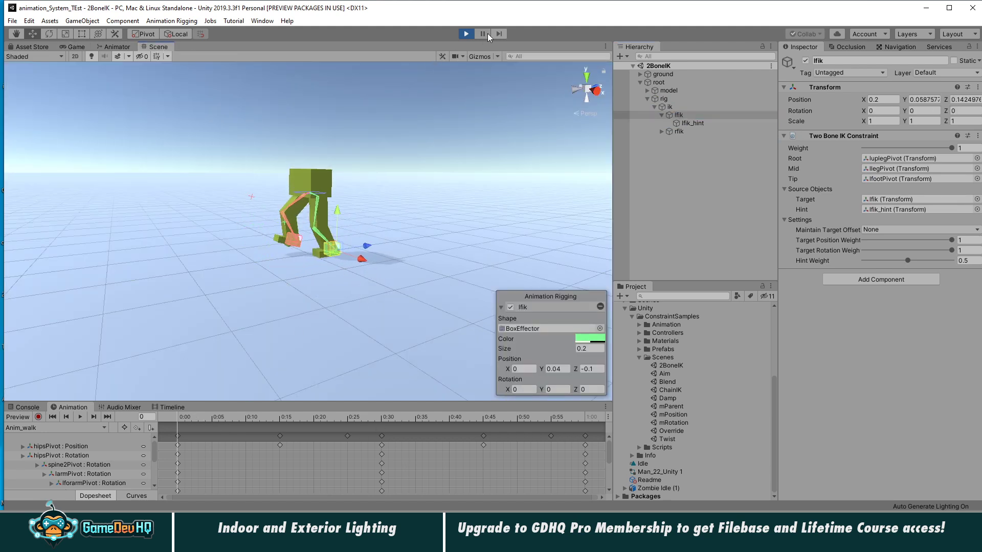
drag(190, 417, 281, 216)
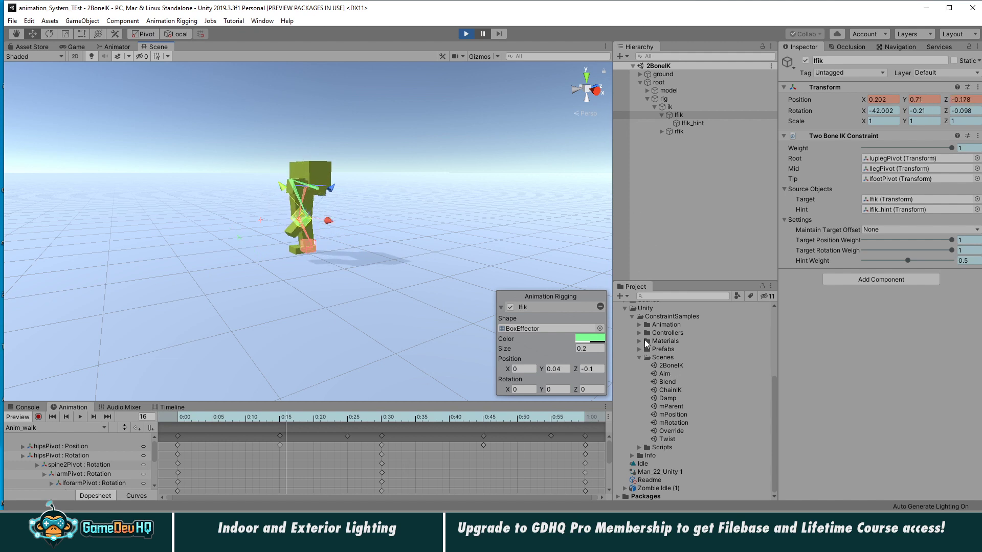
click(680, 99)
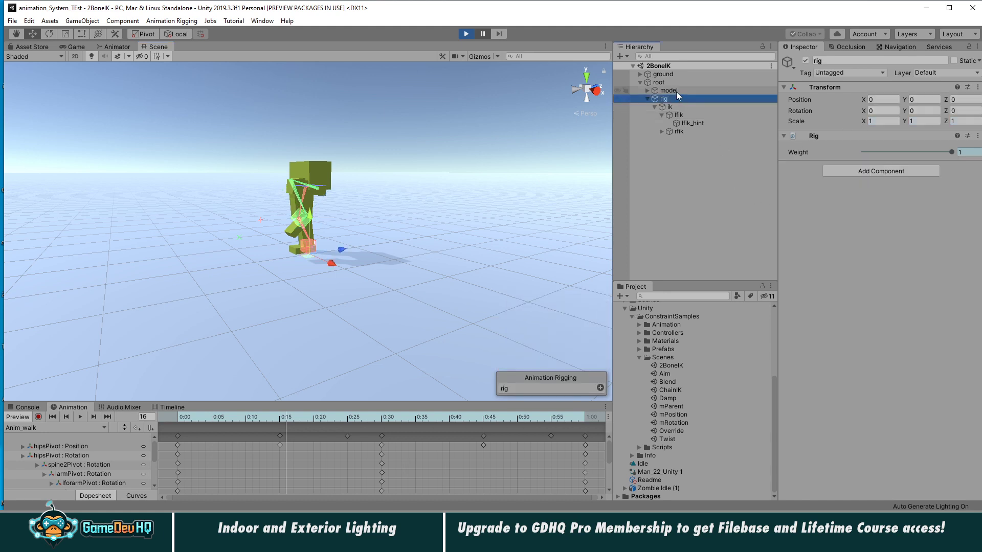
click(670, 84)
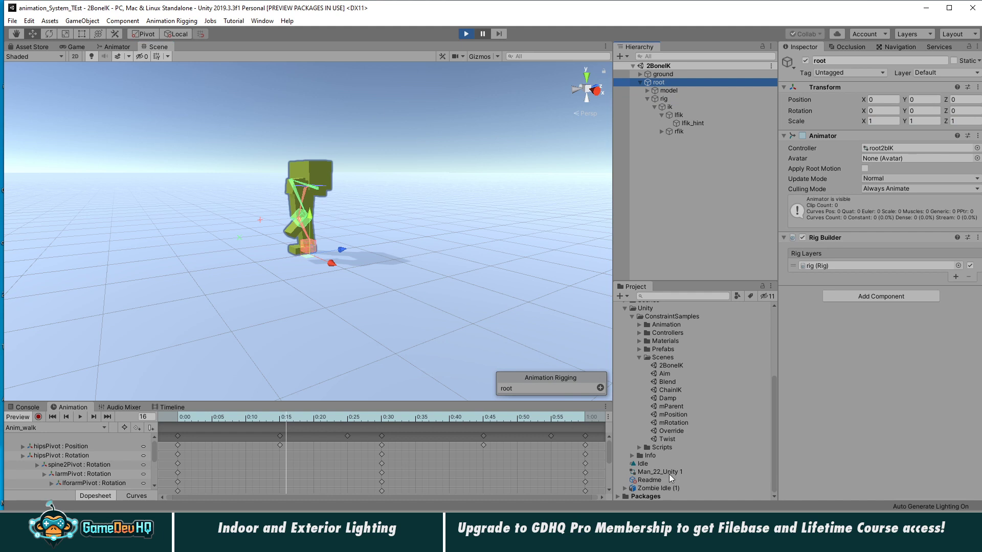
- Stop playing the 2BoneIK scene and reopen SampleScene from the project's main Scenes folder
scroll(674, 453, up, 5)
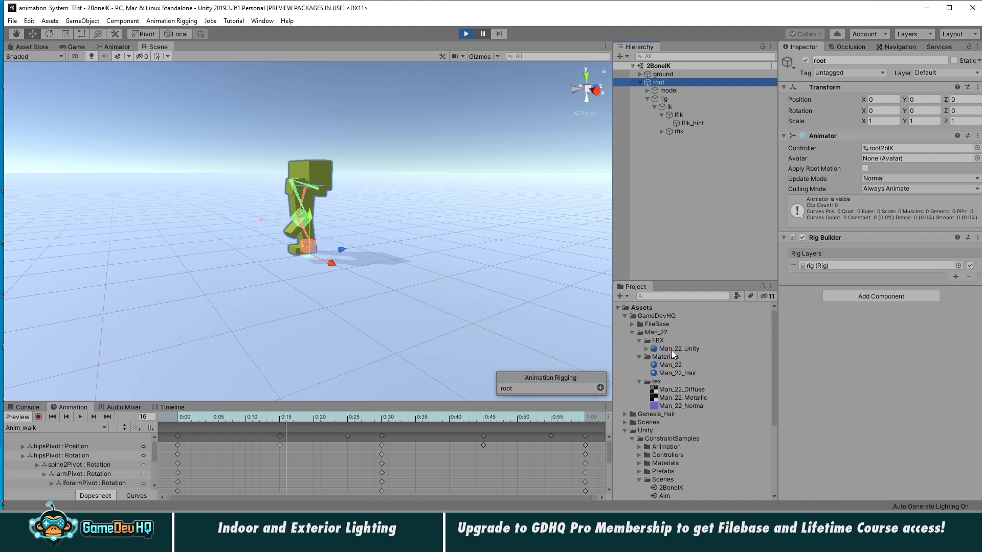
click(472, 35)
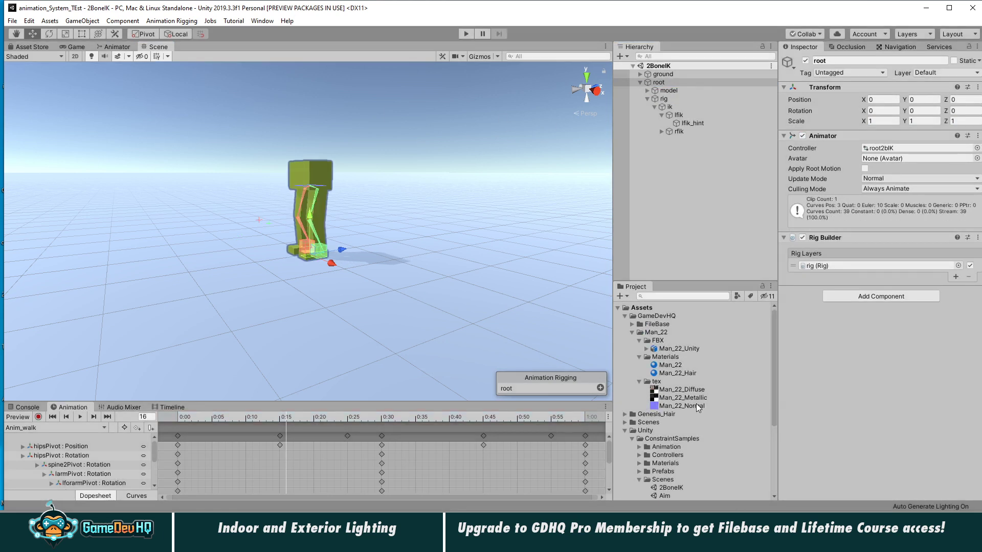
scroll(670, 475, down, 3)
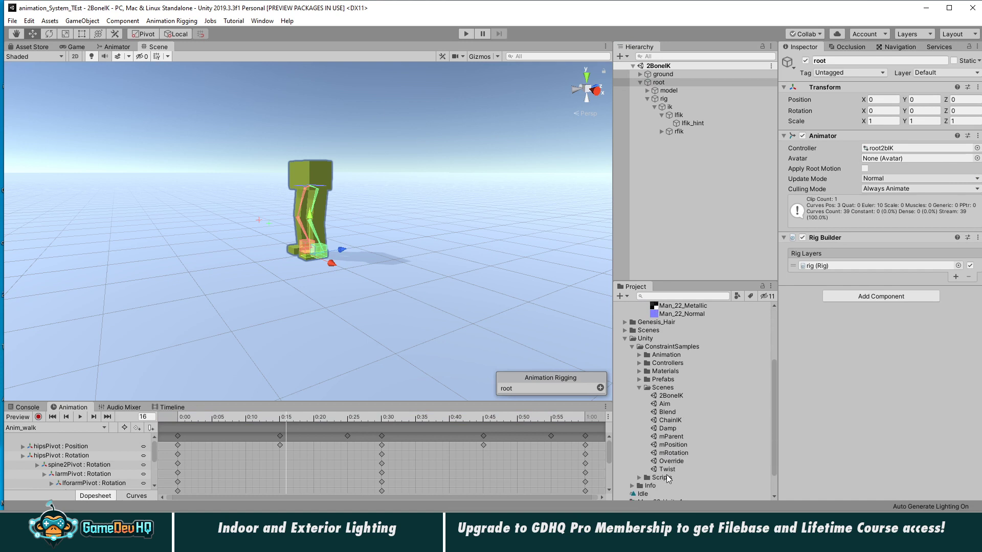
scroll(671, 362, up, 2)
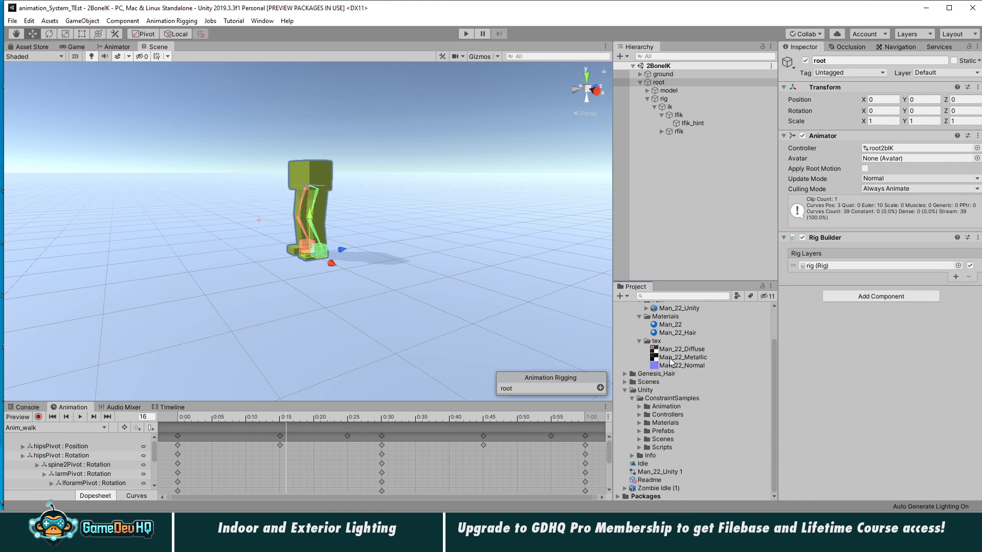
click(626, 382)
double_click(660, 388)
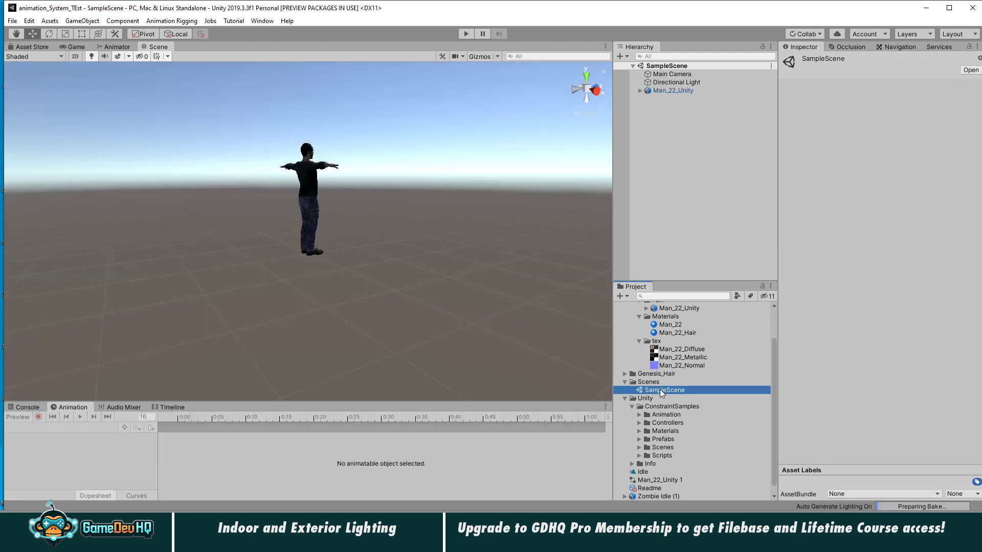
- Add a Rig Builder component to the Man_22_Unity character
alt+drag(300, 188, 361, 256)
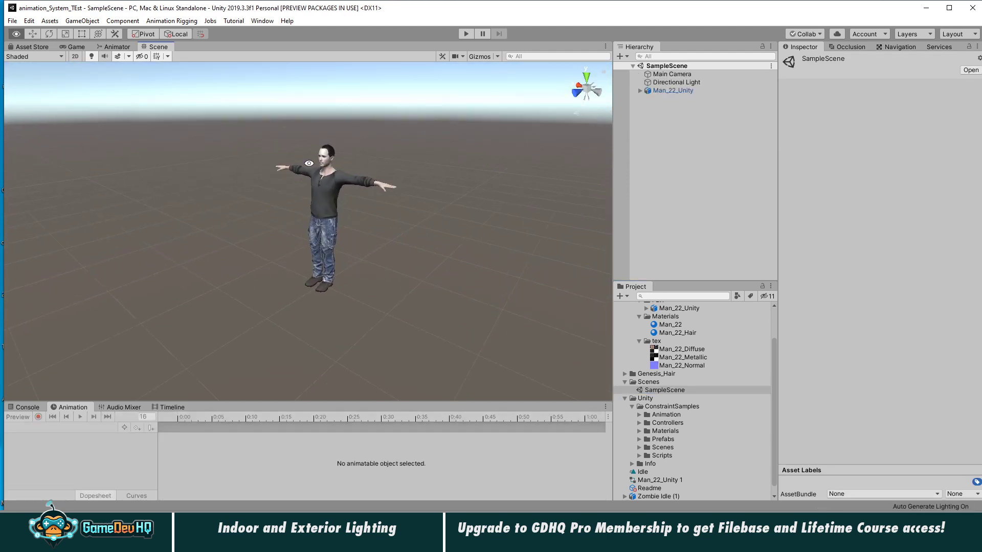
alt+right_drag(308, 163, 544, 160)
alt+middle_drag(408, 142, 400, 169)
click(663, 92)
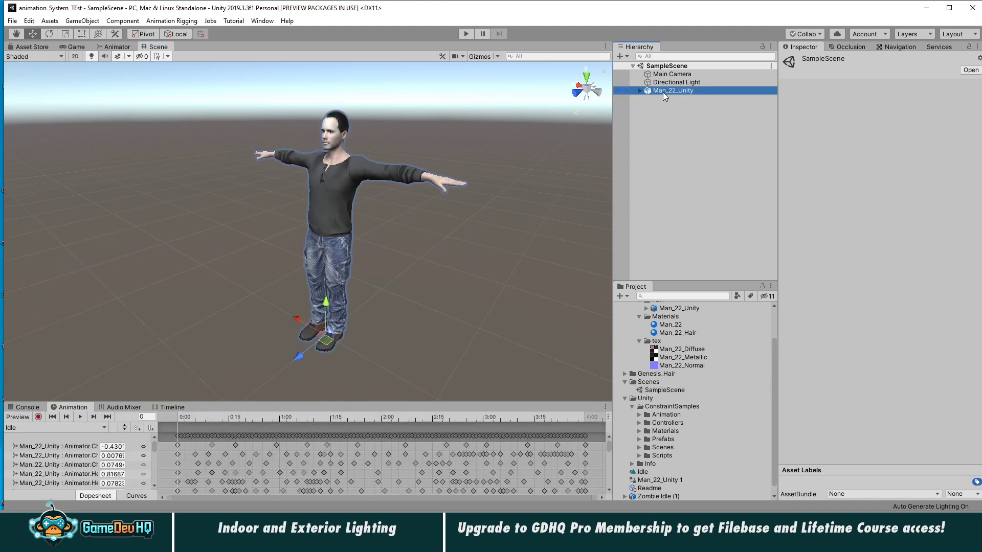
click(880, 253)
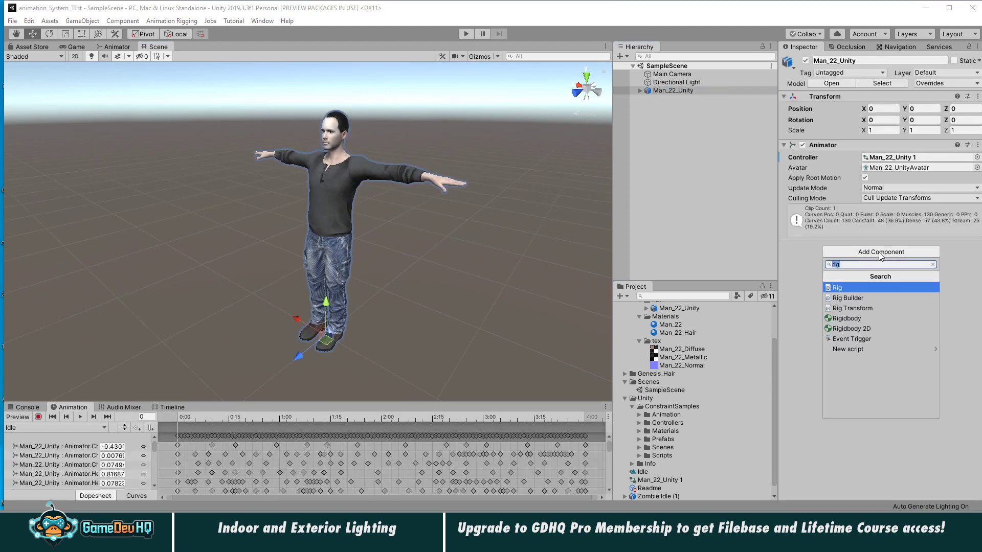
key(Down)
key(Return)
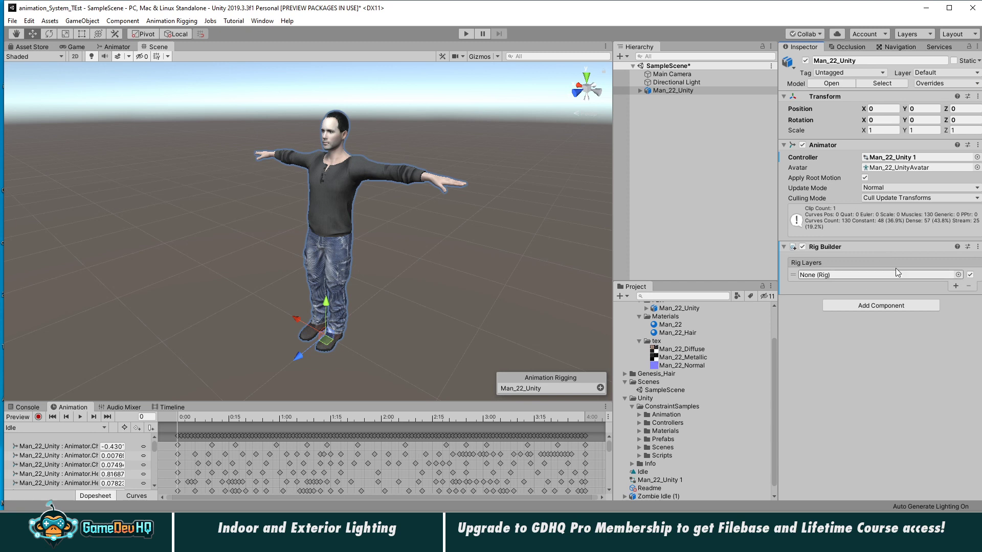
- Create an empty child object under Man_22_Unity and name it Rig
click(640, 91)
right_click(672, 90)
click(708, 229)
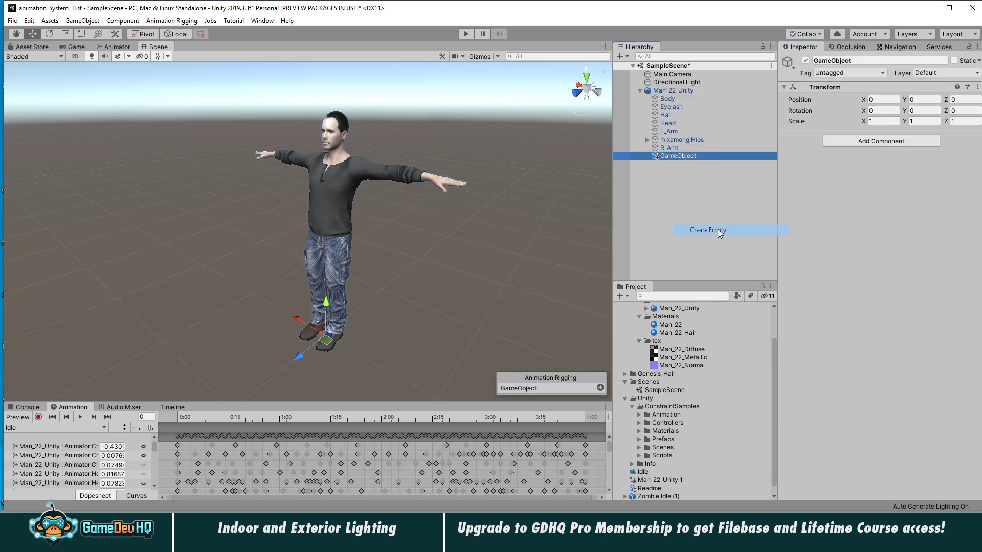
click(849, 61)
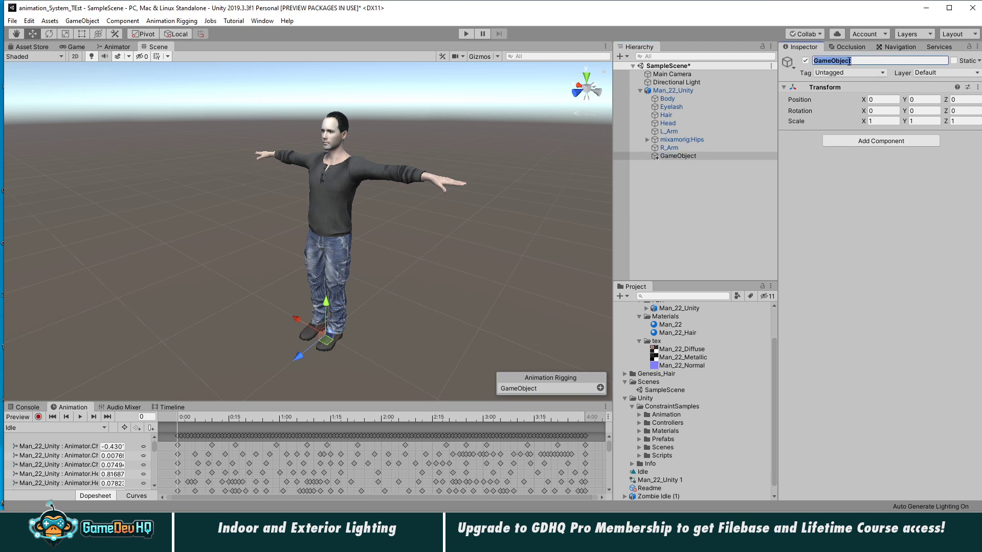
text(Rig)
key(Return)
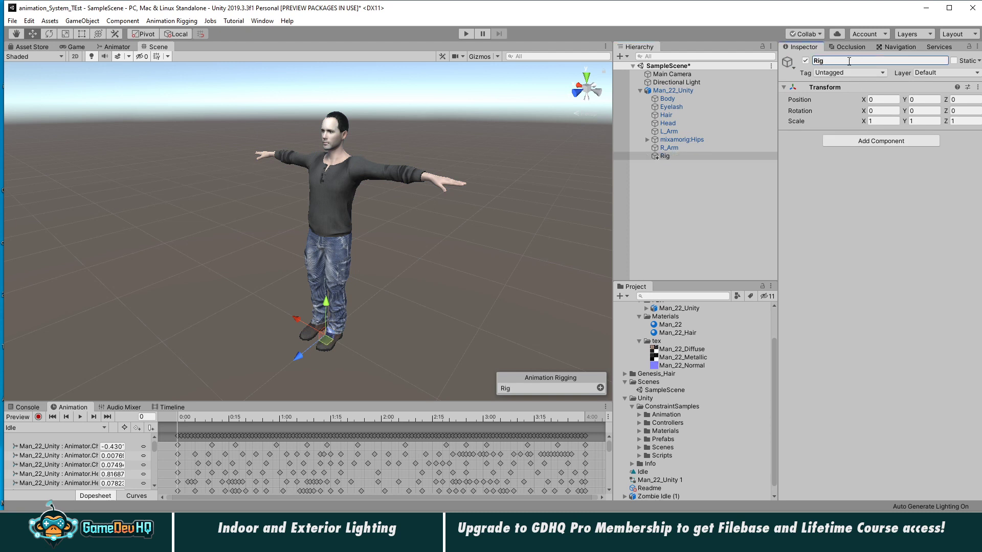
- Add a Rig component to the Rig object and assign it to the empty rig layer in Man_22_Unity's Rig Builder
click(882, 141)
text(rig)
click(854, 180)
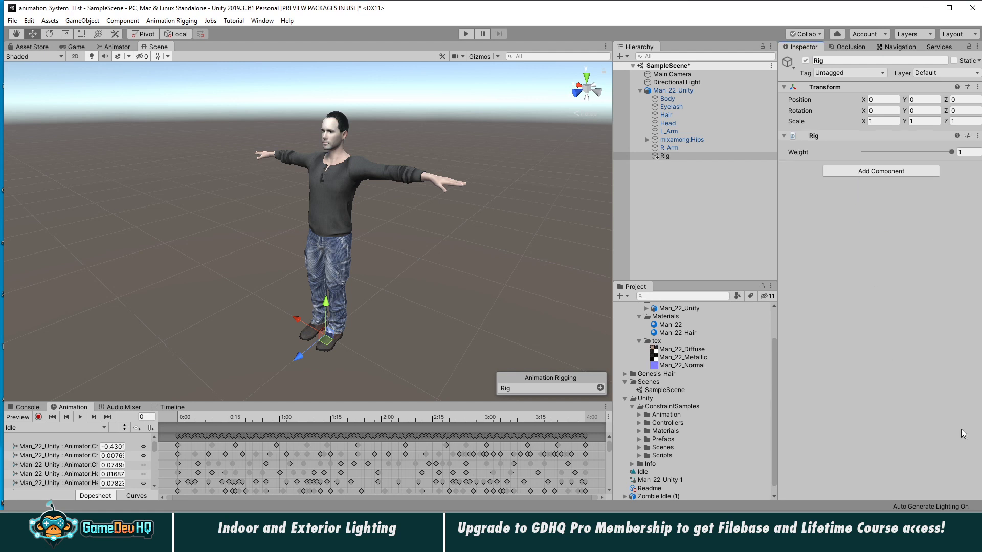
click(673, 90)
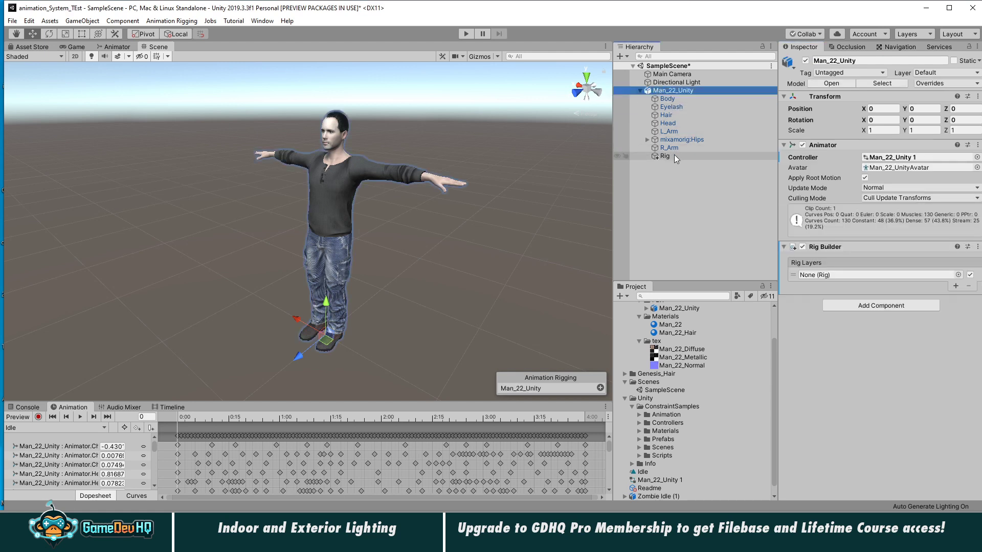
drag(674, 156, 840, 276)
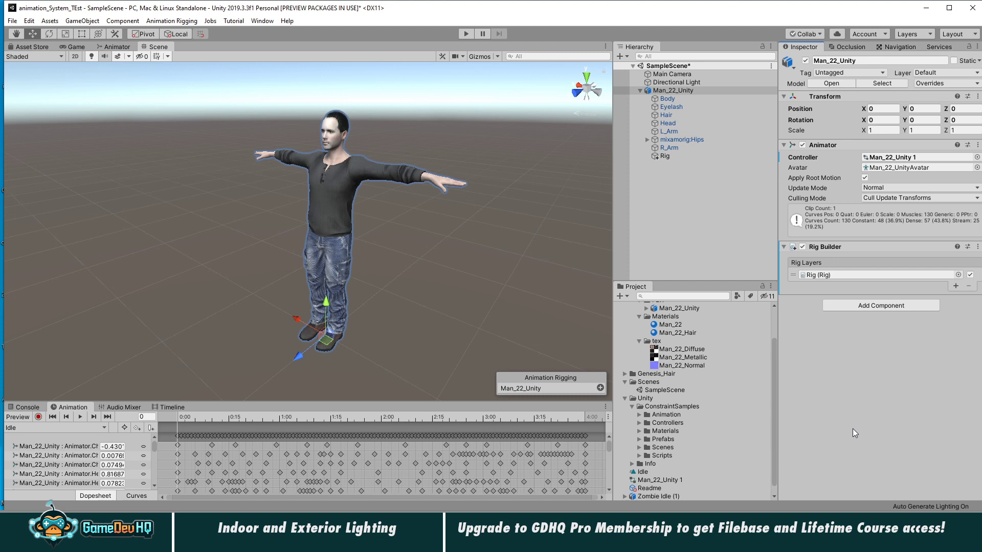
- Create an empty child object under Rig and name it L_Hand
click(708, 155)
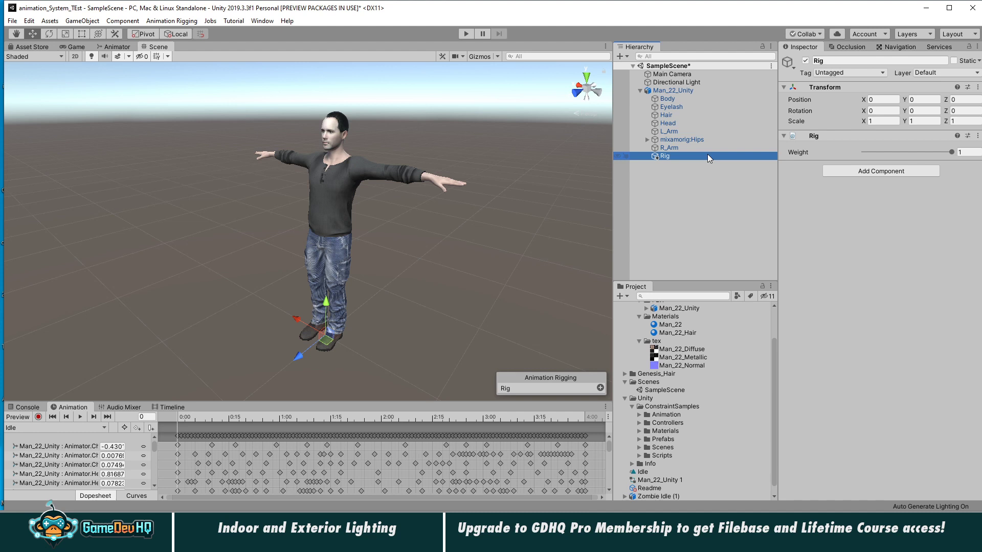
right_click(708, 156)
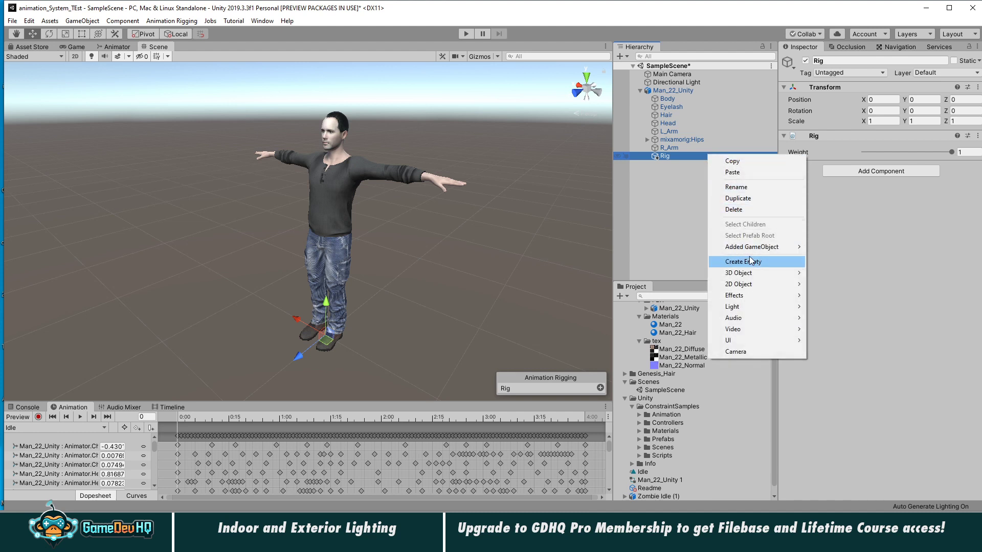
click(753, 263)
click(689, 164)
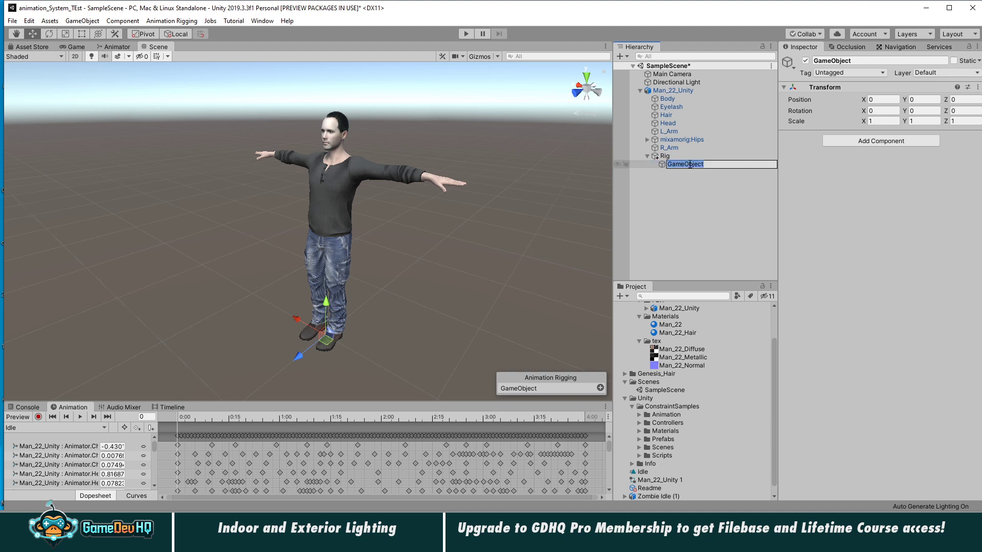
key(BackSpace)
text(L_Hand)
key(Return)
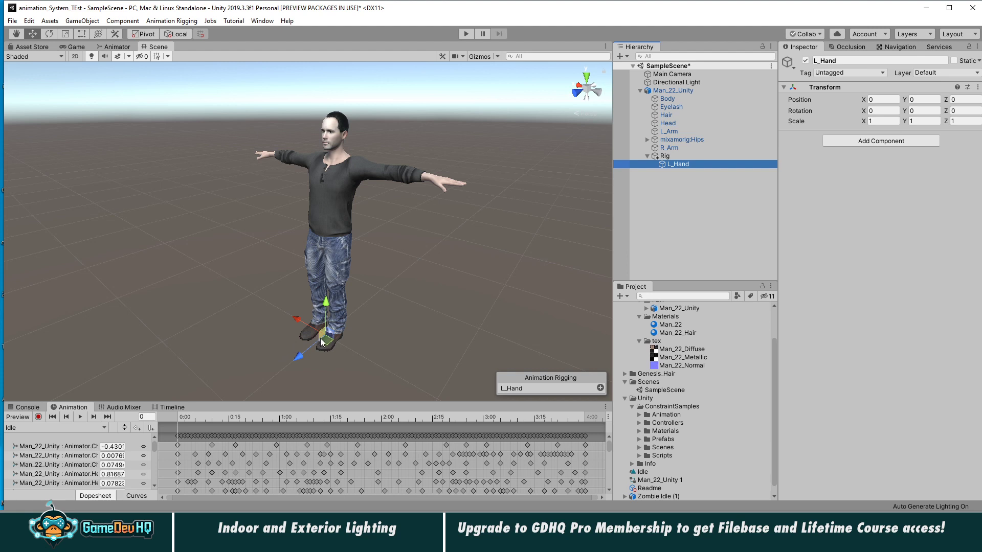
drag(322, 342, 339, 223)
click(883, 100)
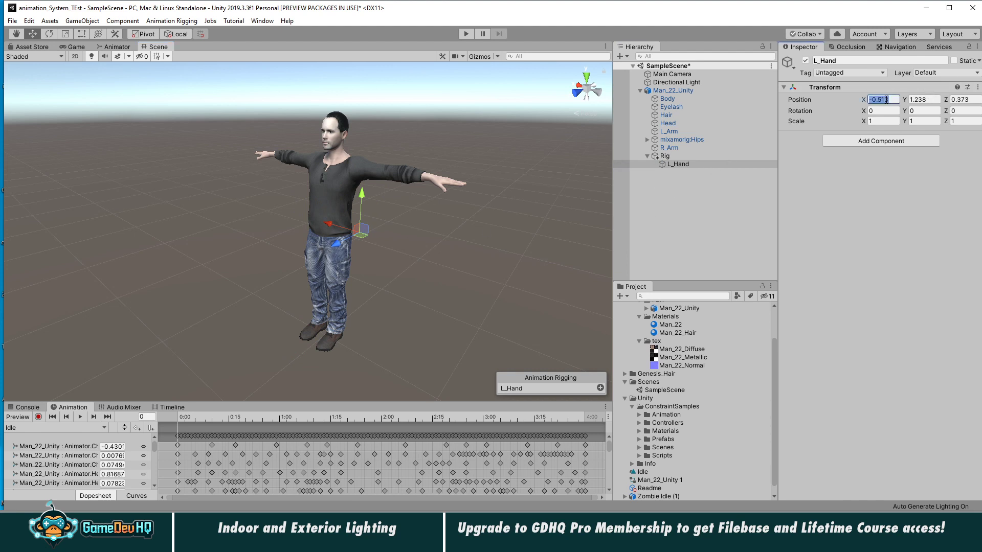
key(ctrl+z)
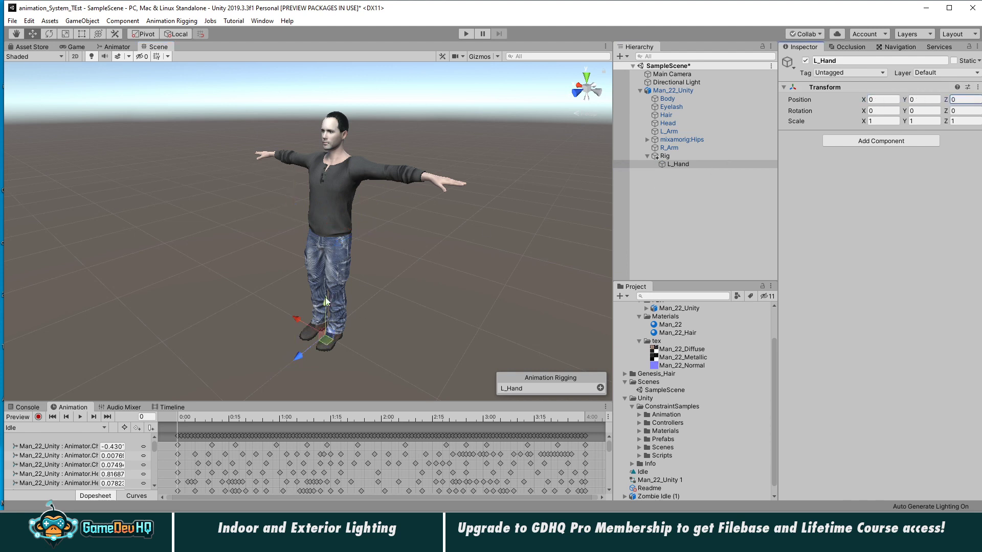
- Move L_Hand out to the character's left hand, to about X -0.7, Y 1.246
drag(324, 289, 357, 203)
key(e)
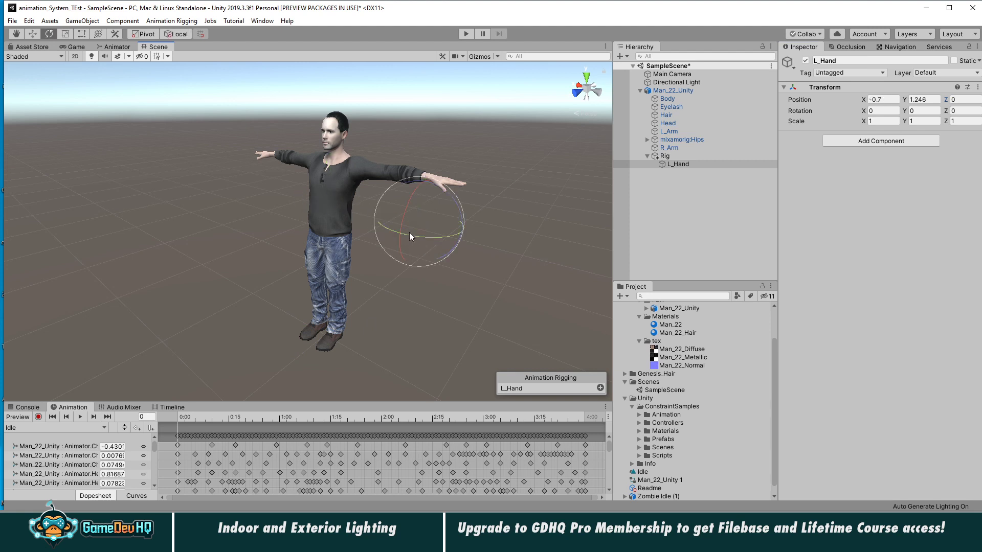
key(w)
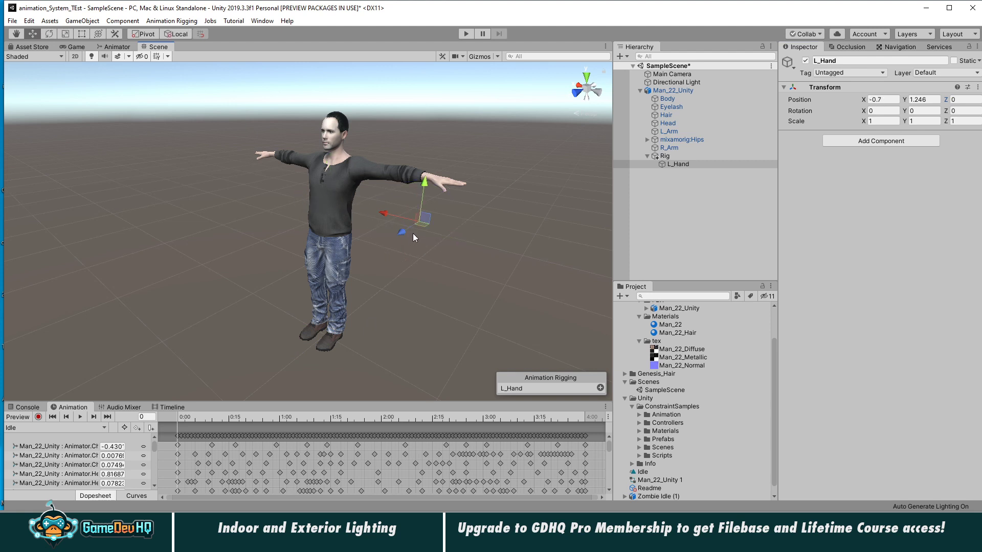
- Assign a round teal icon to the L_Hand object
click(788, 62)
click(807, 89)
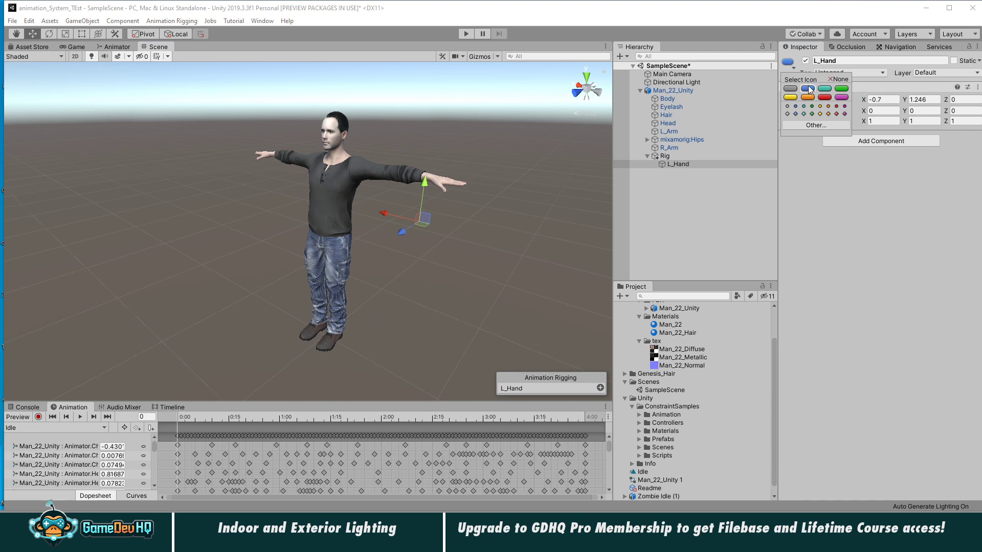
click(811, 106)
click(821, 195)
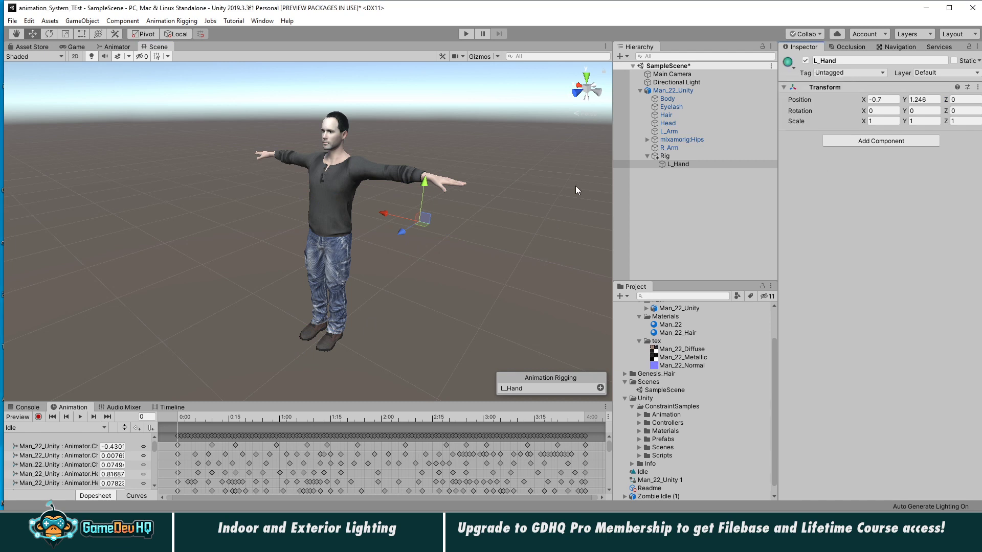
- Turn on gizmos in the Scene view and shrink the 3D icons so L_Hand's icon is a small dot
click(487, 57)
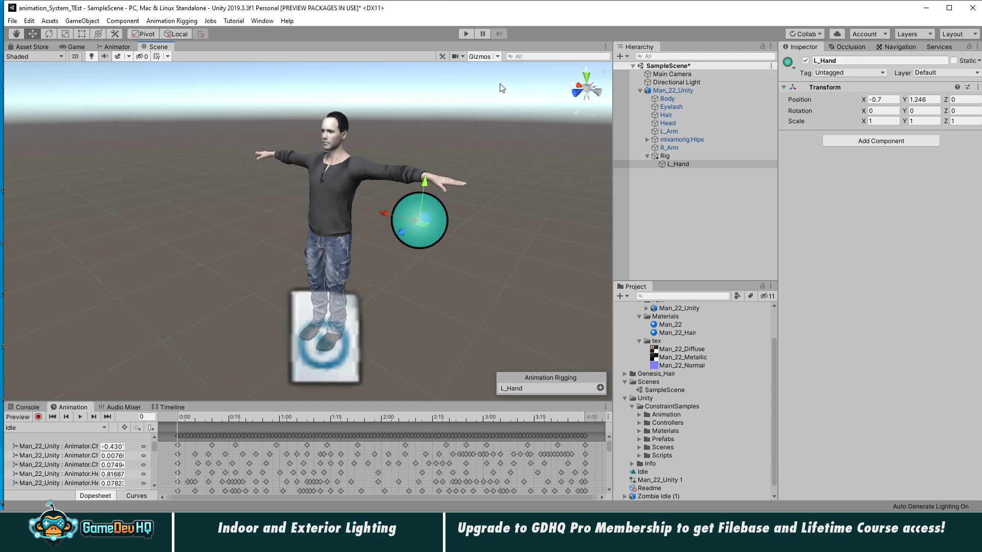
click(495, 56)
drag(561, 73, 555, 76)
click(664, 200)
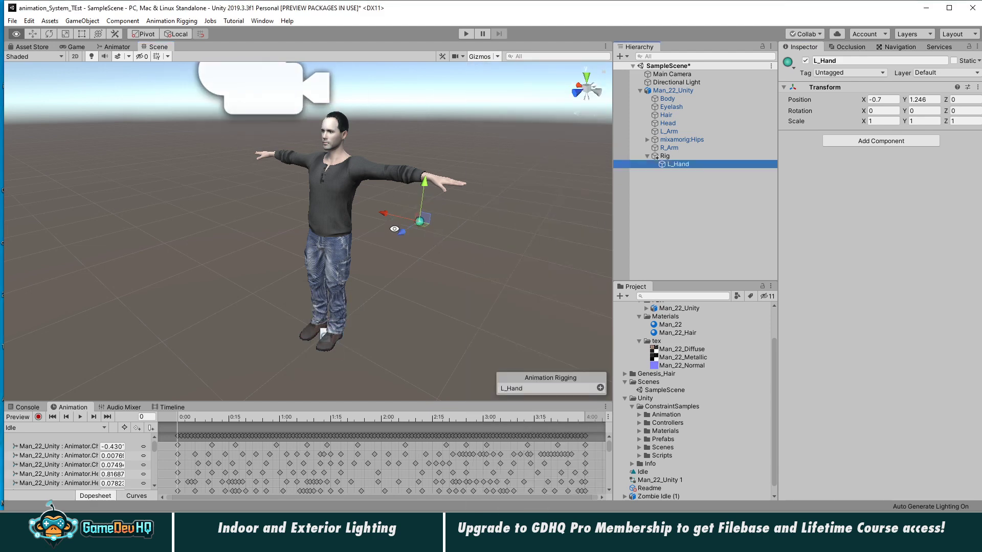
mouse_move(395, 228)
alt+mouse_down()
mouse_move(522, 221)
mouse_move(380, 229)
alt+mouse_up()
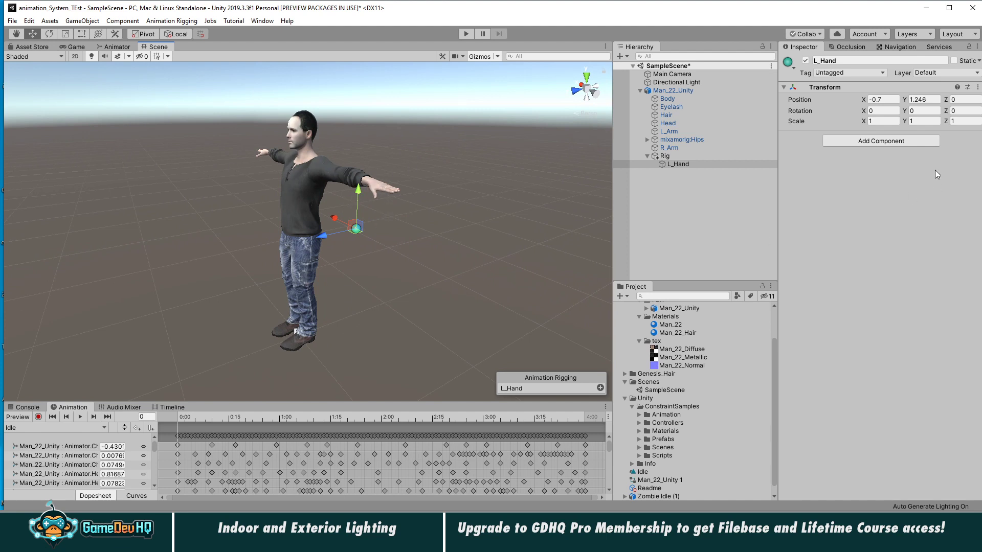
- Add a Two Bone IK Constraint component to L_Hand
click(882, 141)
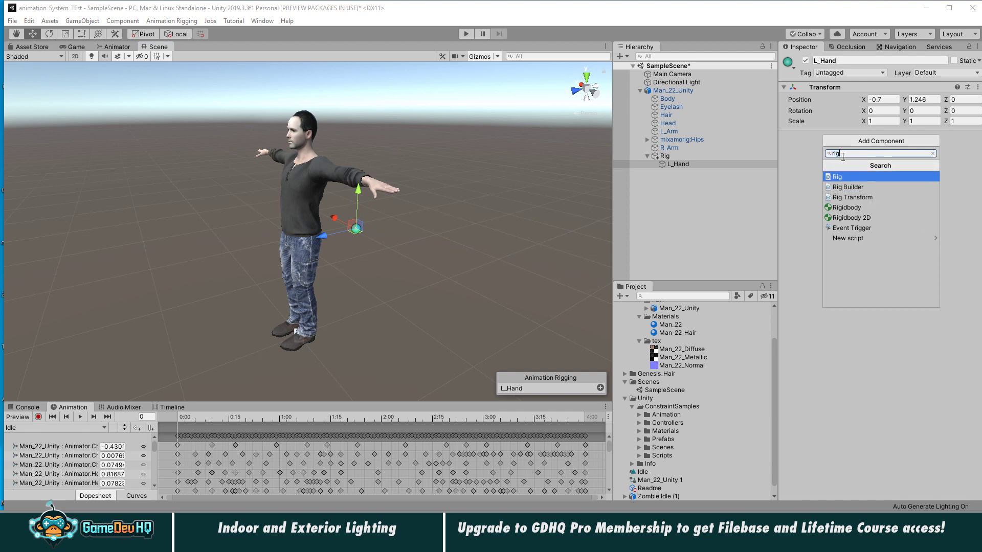
text(2)
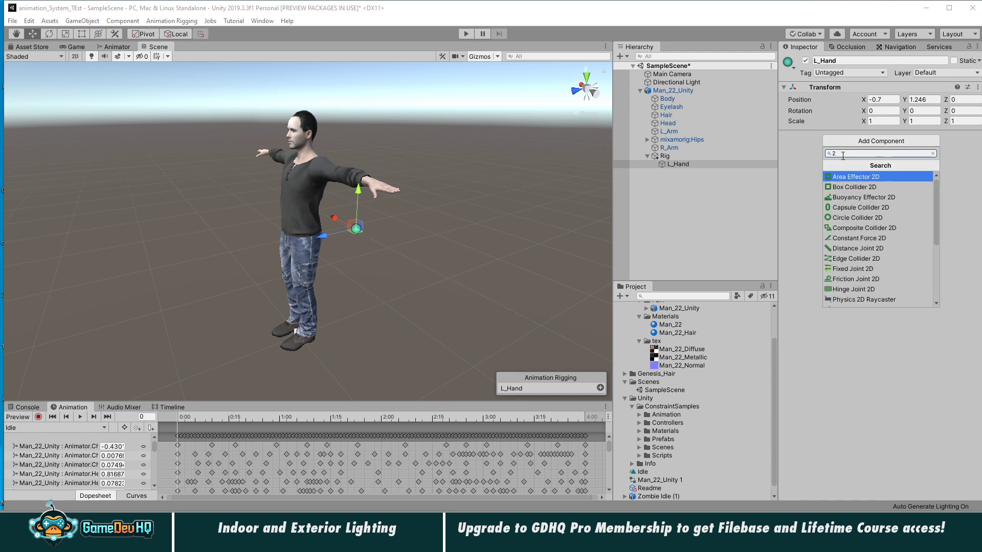
key(BackSpace)
text(joi)
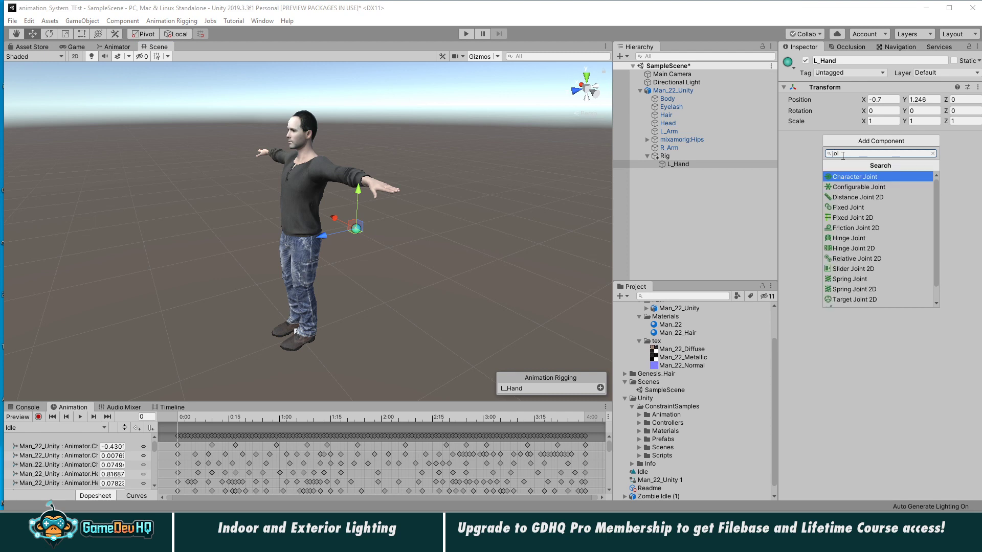
key(BackSpace)
key(BackSpace)
text(2)
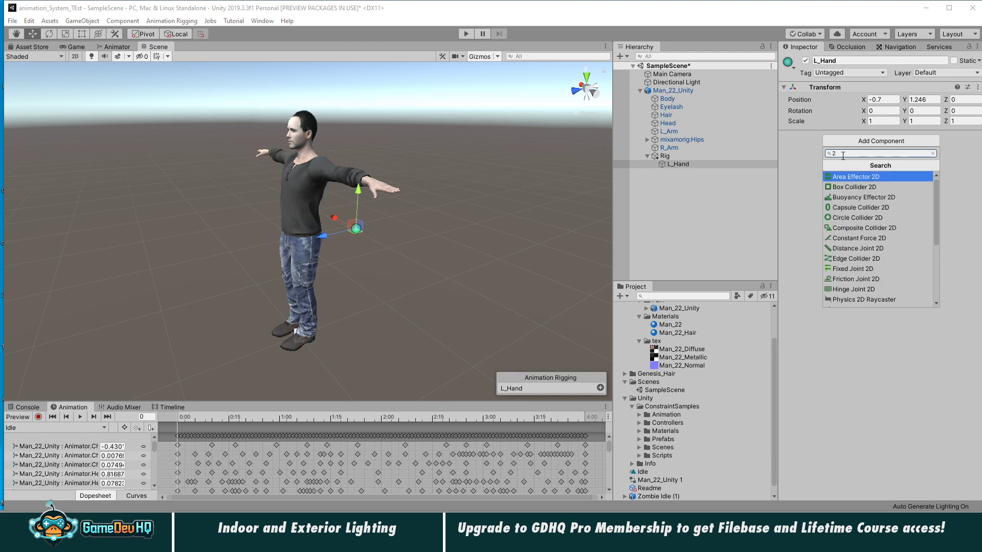
text( jo)
key(BackSpace)
key(BackSpace)
key(BackSpace)
key(BackSpace)
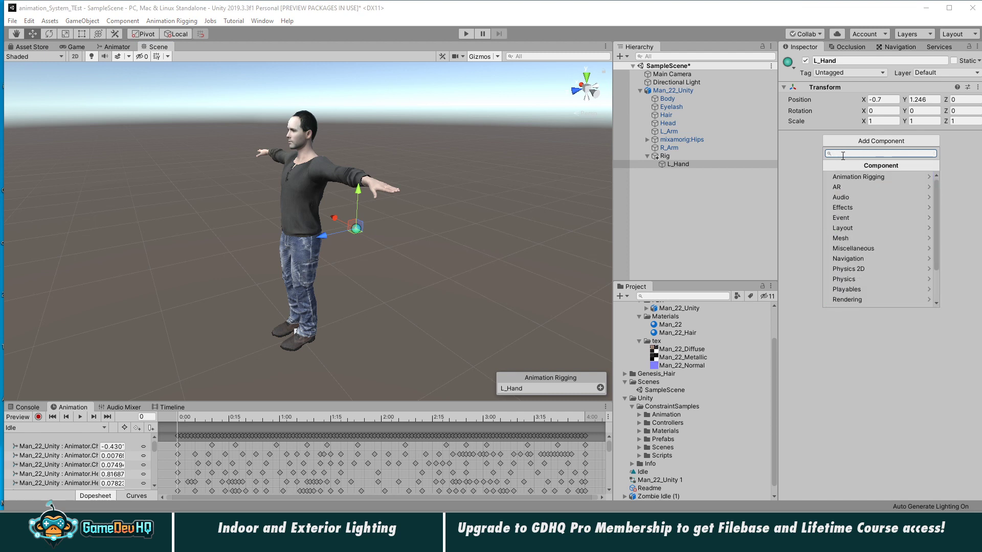
text(ik)
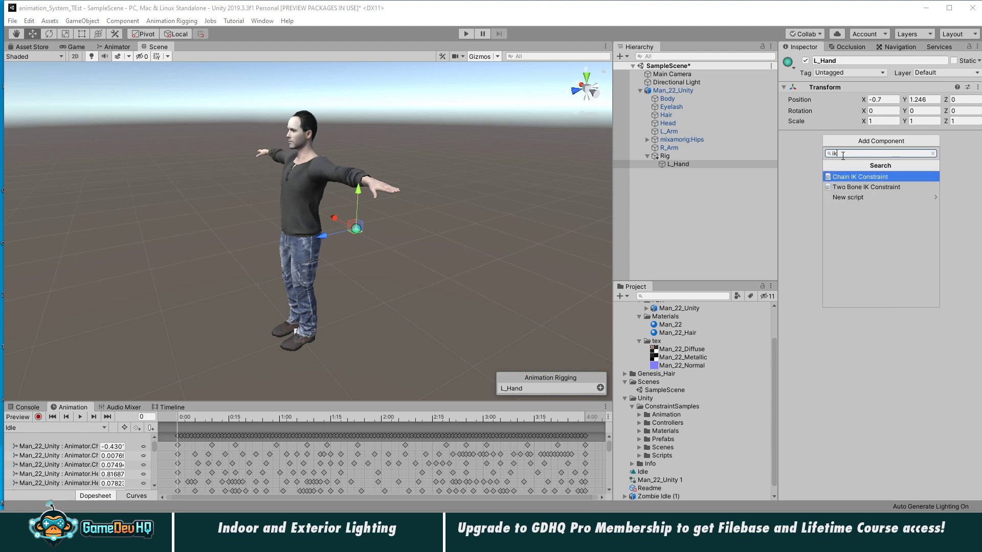
key(Down)
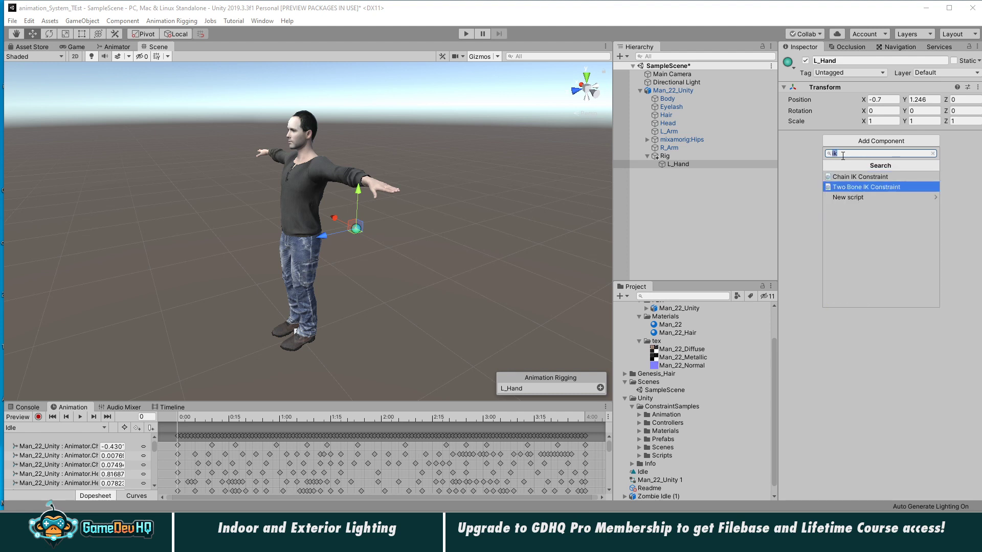
key(Return)
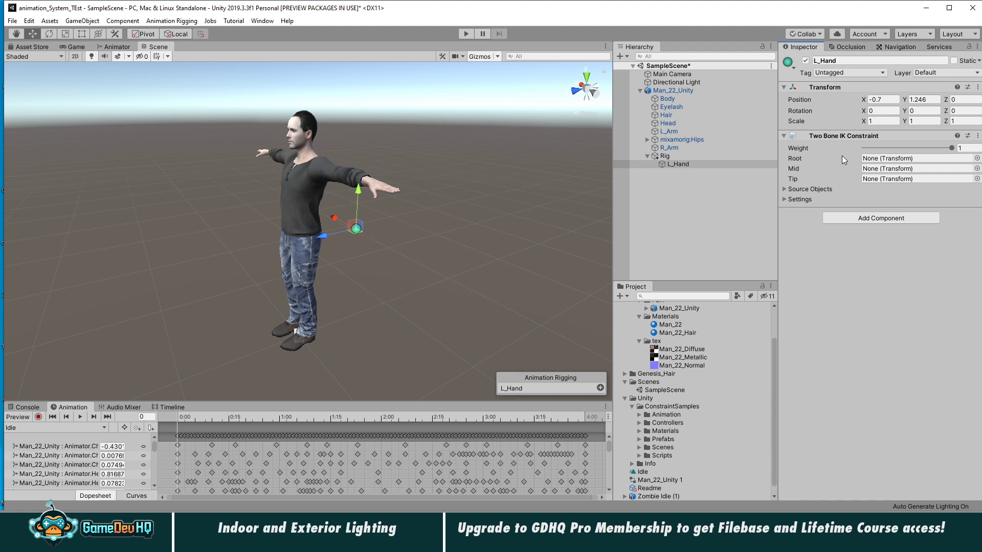
- Expand the mixamorig:Hips hierarchy down to mixamorig:LeftHand and examine the shoulder, arm, forearm and hand bones on the character
click(647, 140)
click(655, 164)
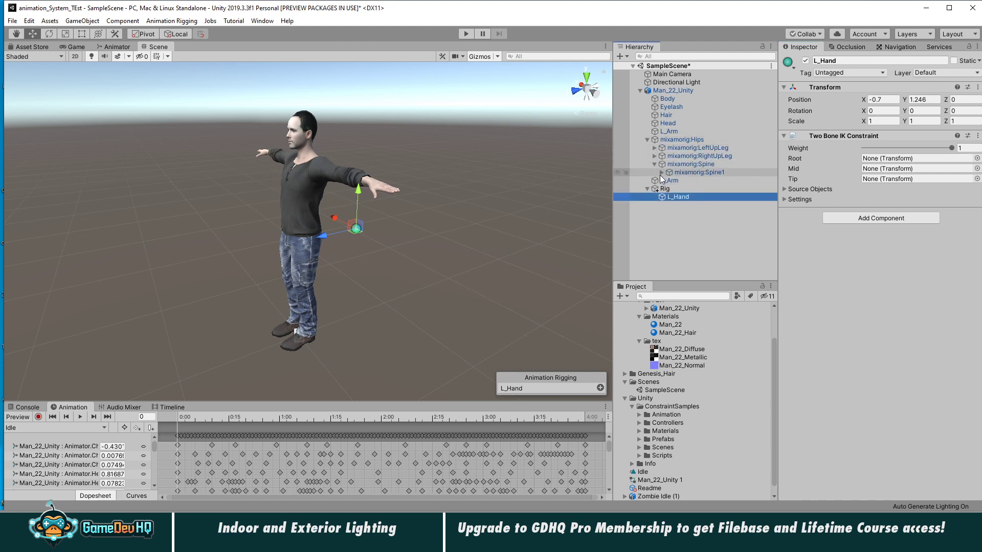
click(662, 172)
click(669, 180)
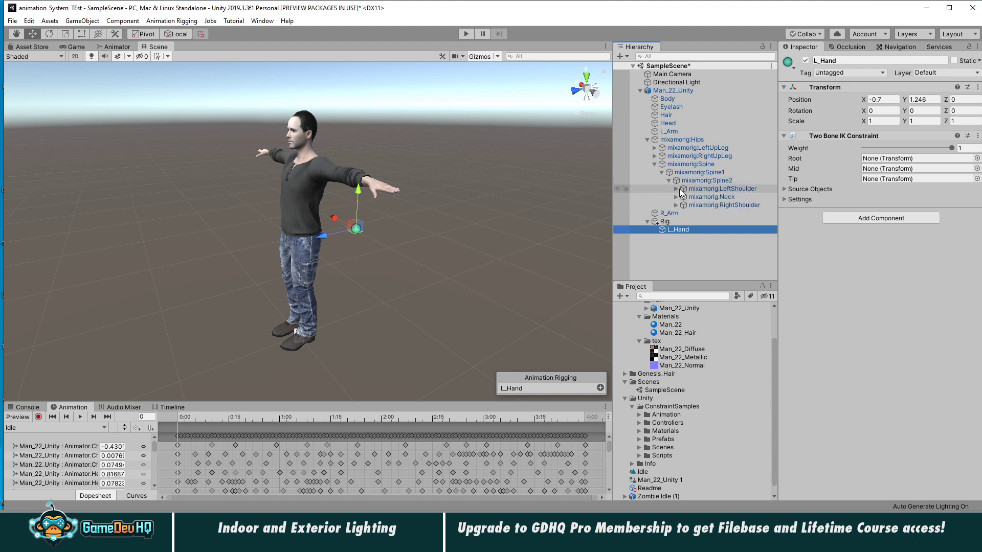
click(680, 189)
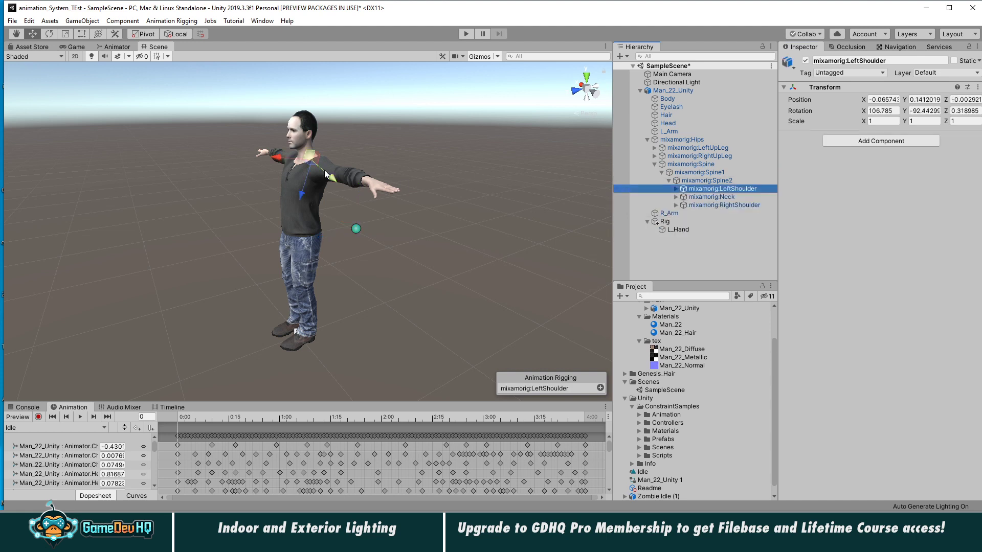
click(676, 189)
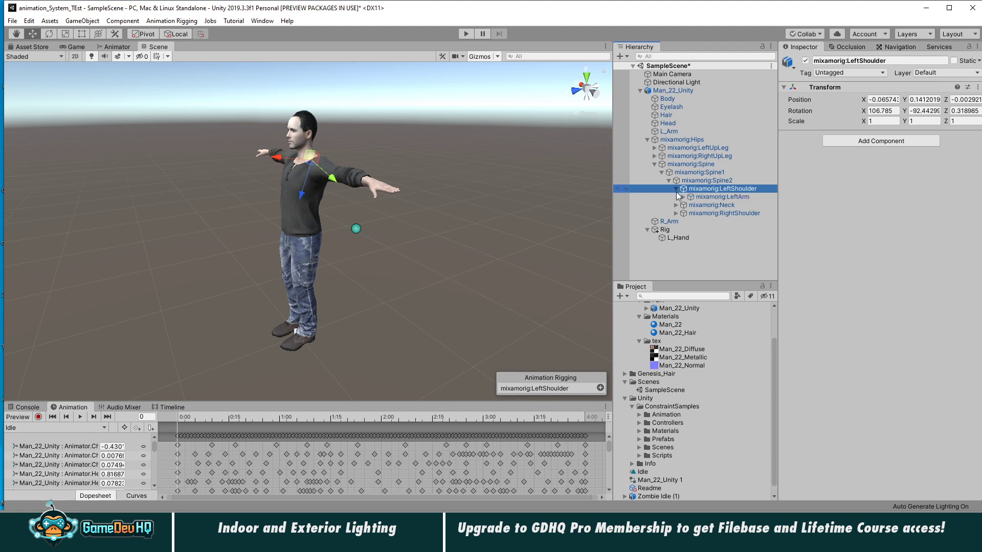
click(684, 196)
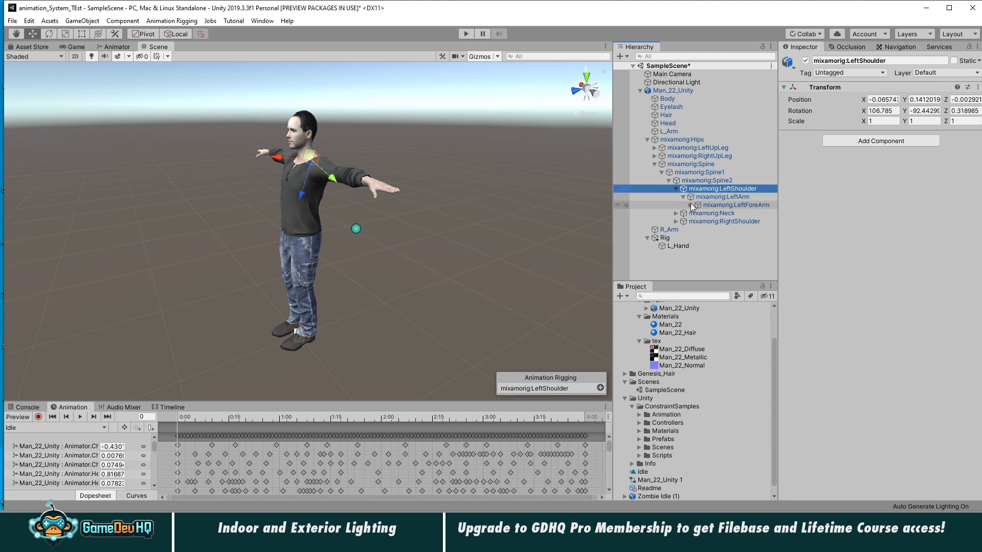
click(691, 205)
click(716, 197)
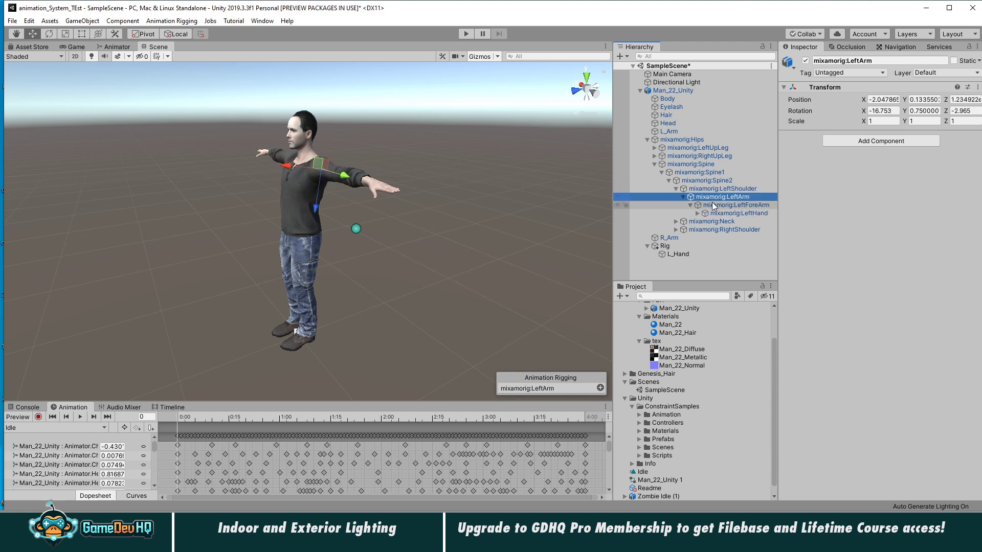
click(715, 206)
click(722, 212)
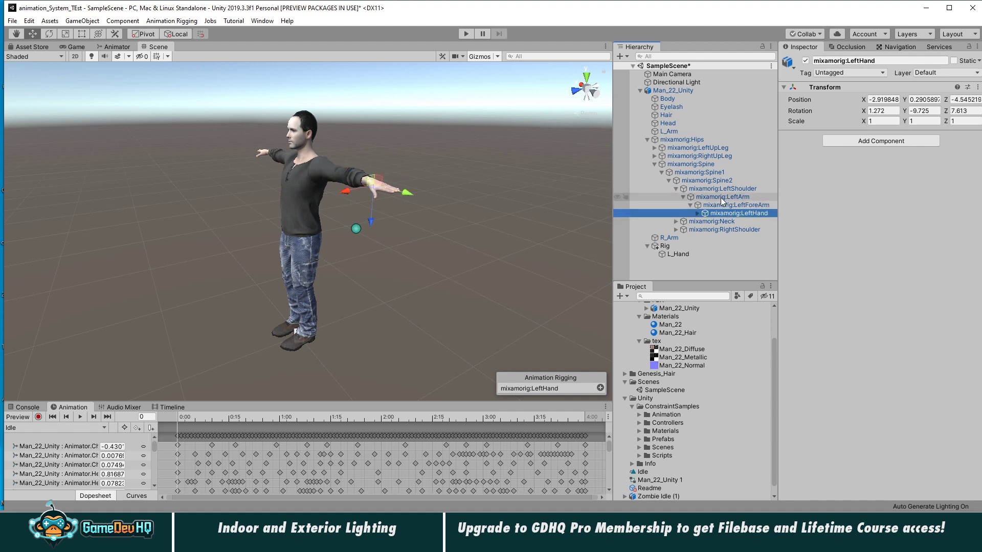
click(722, 197)
click(731, 206)
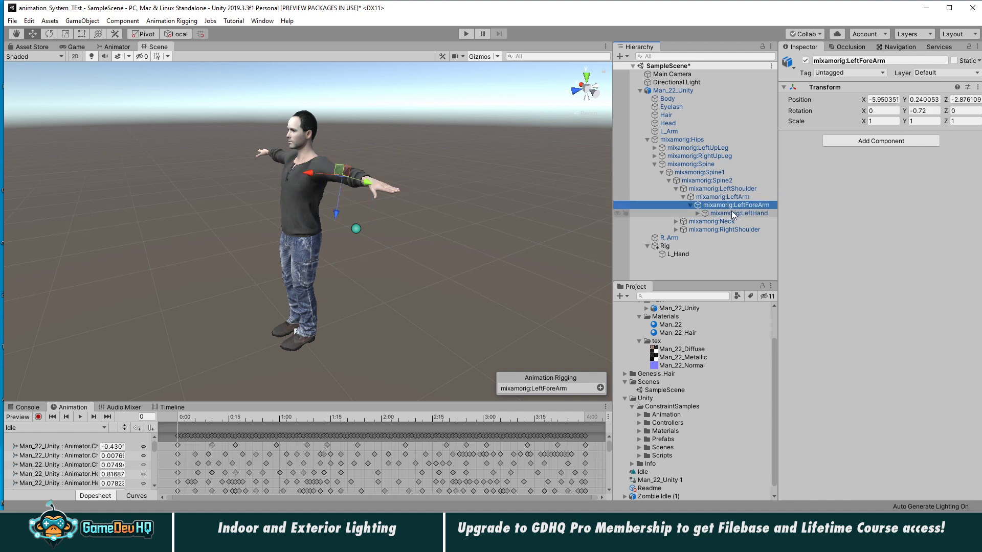
click(733, 213)
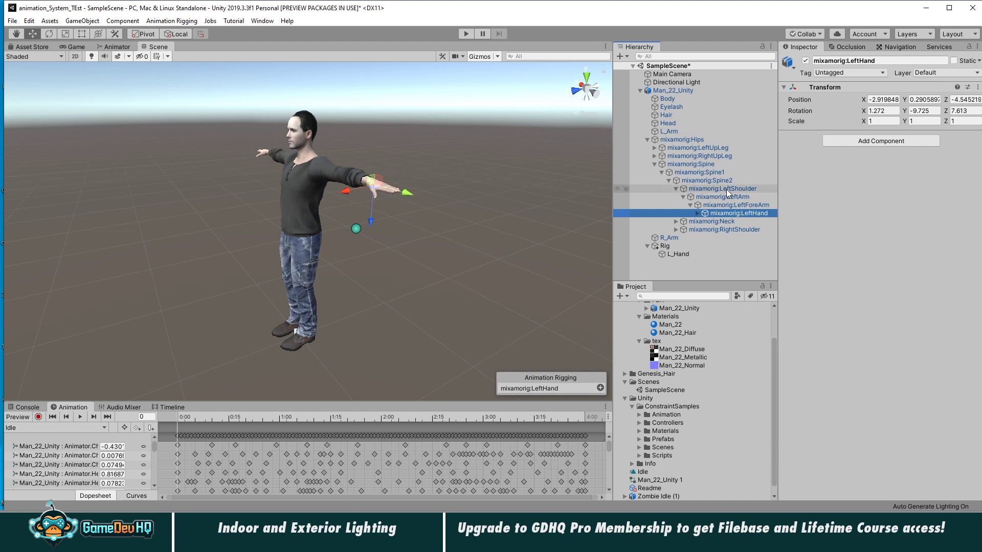
- On L_Hand's Two Bone IK Constraint, set Root to mixamorig:LeftArm, Mid to mixamorig:LeftForeArm, Tip to mixamorig:LeftHand and Target to L_Hand
click(680, 254)
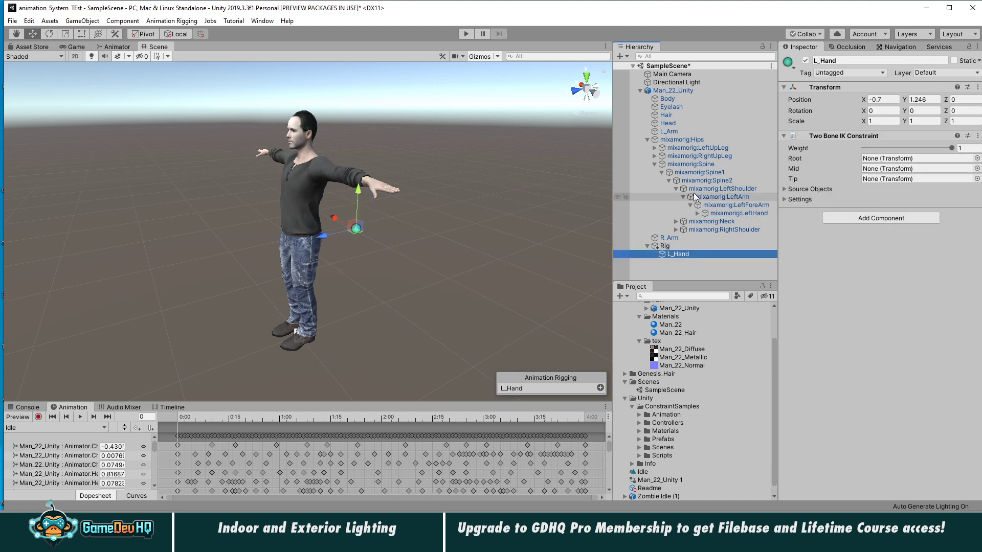
drag(752, 205, 902, 160)
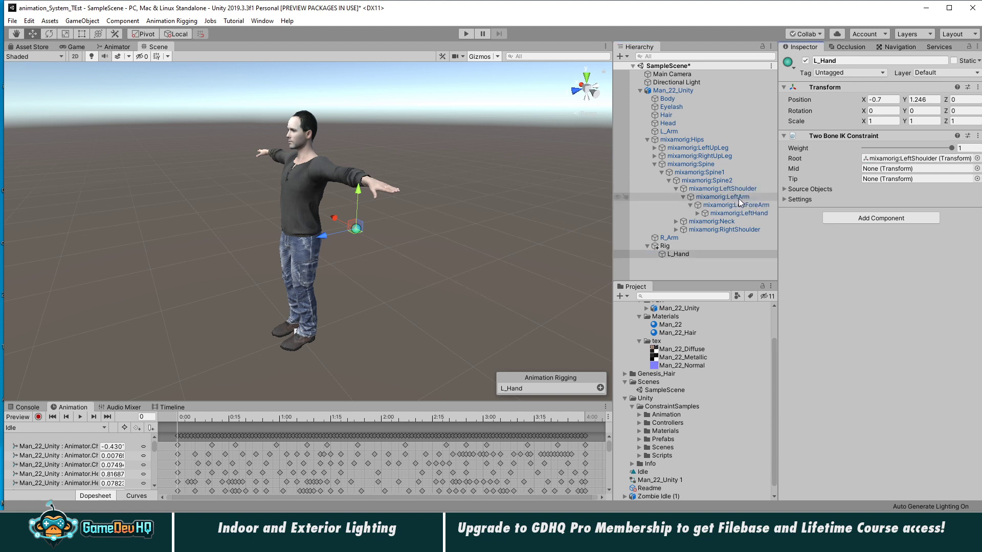
drag(748, 201, 918, 160)
drag(746, 204, 887, 170)
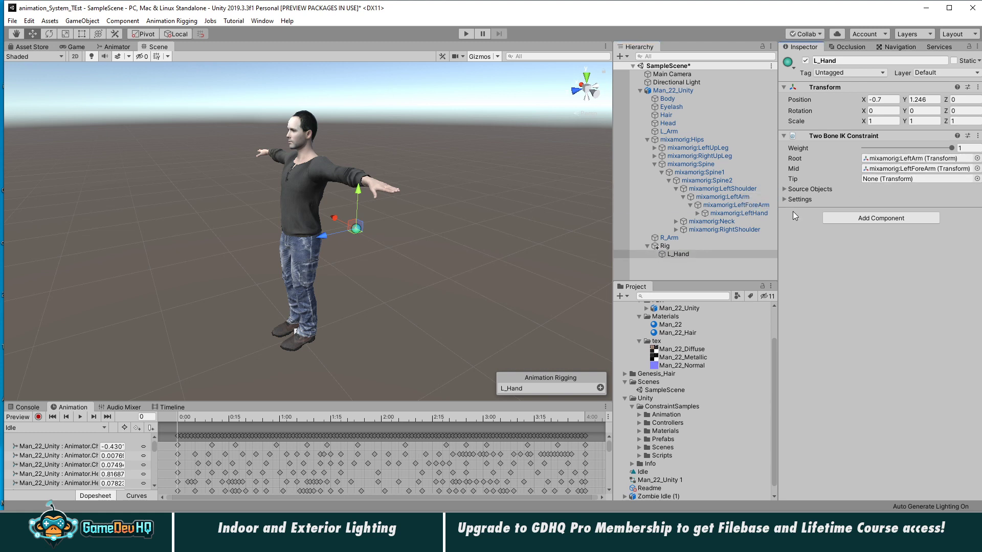
drag(761, 214, 868, 195)
click(785, 190)
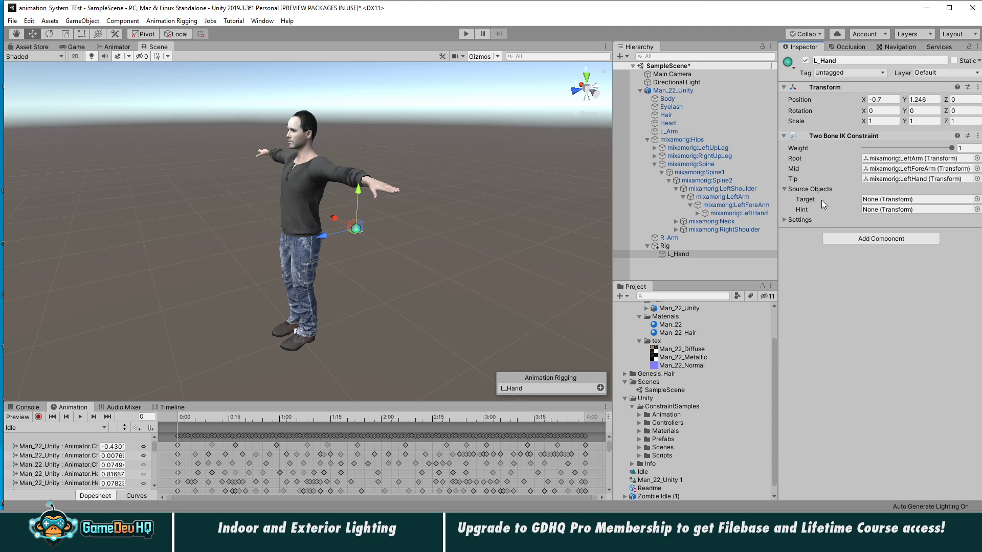
drag(681, 254, 910, 200)
- Run the scene and show the playing character in the Scene view with L_Hand selected
click(466, 34)
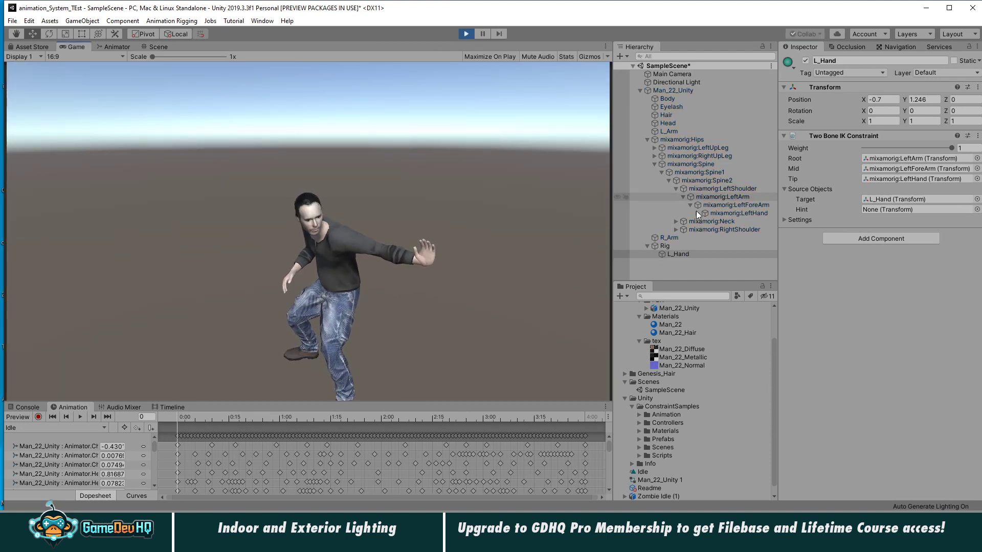
click(678, 254)
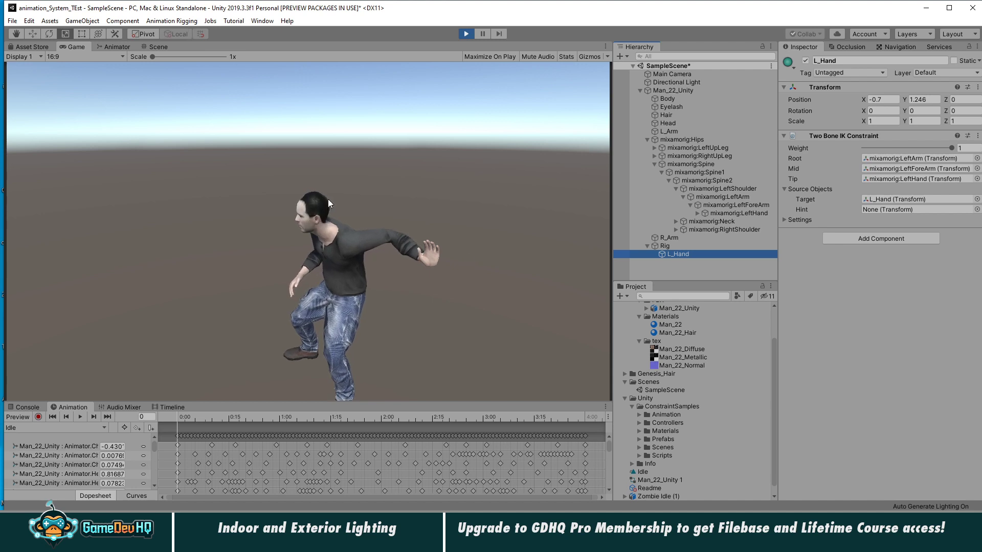
click(156, 47)
- Rotate L_Hand to about 45, 102, 118 degrees and move it in front of the chest, to about -0.362, 1.176, 0.36
key(e)
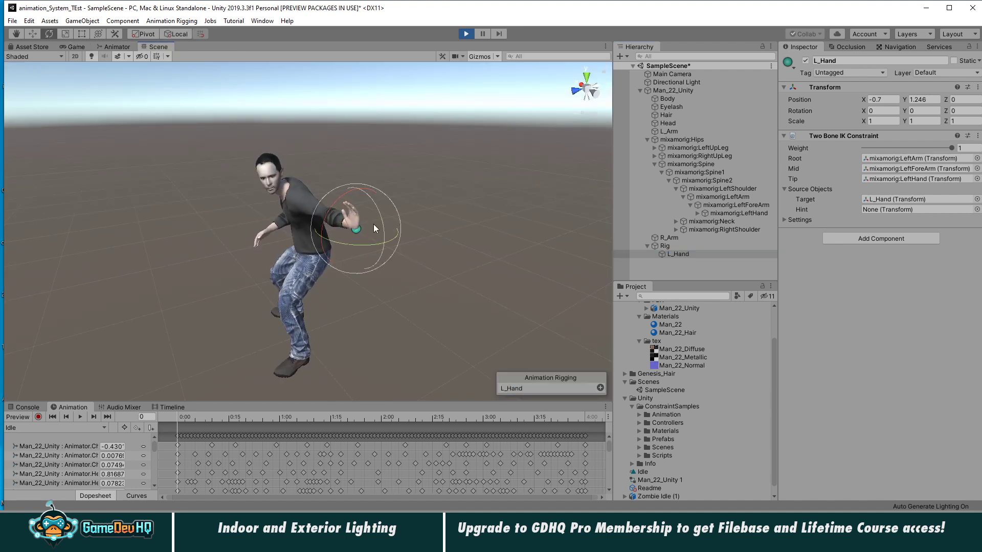
key(w)
key(e)
drag(361, 222, 374, 284)
key(w)
drag(357, 230, 275, 238)
key(e)
key(w)
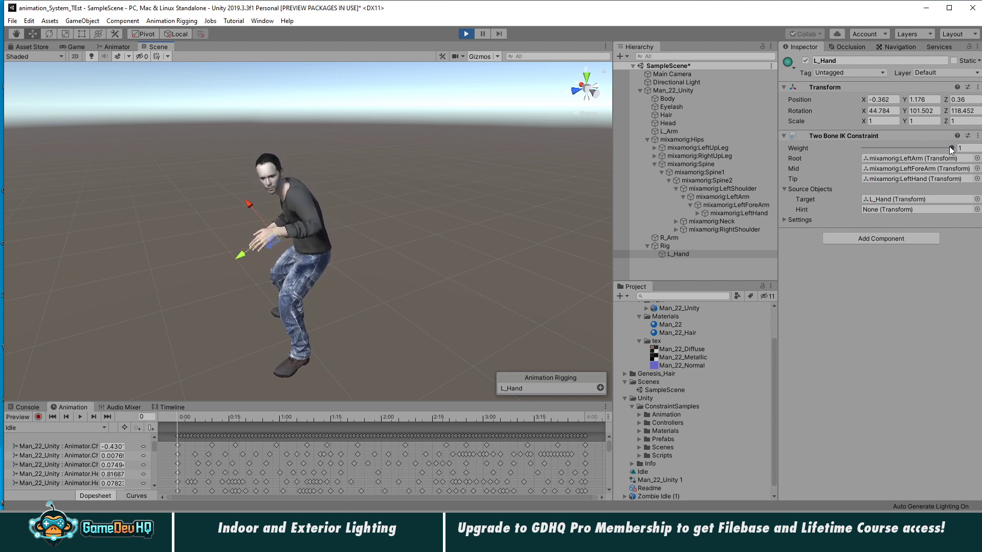
- Test the constraint's Weight and leave it at 1, and lower L_Hand to about -0.218, 1.031, 0.331
mouse_move(950, 147)
mouse_down()
mouse_move(828, 151)
mouse_move(962, 154)
mouse_up()
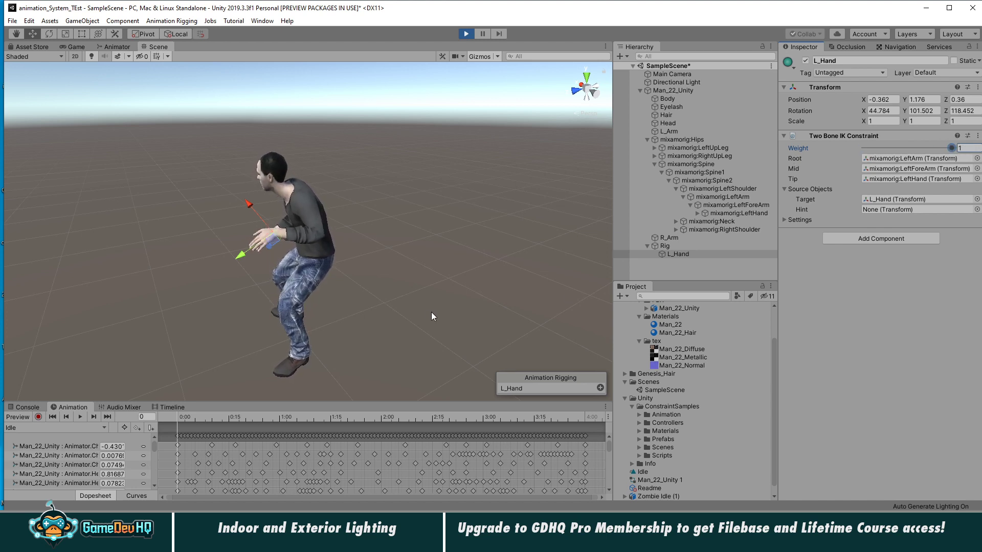
alt+drag(432, 312, 578, 271)
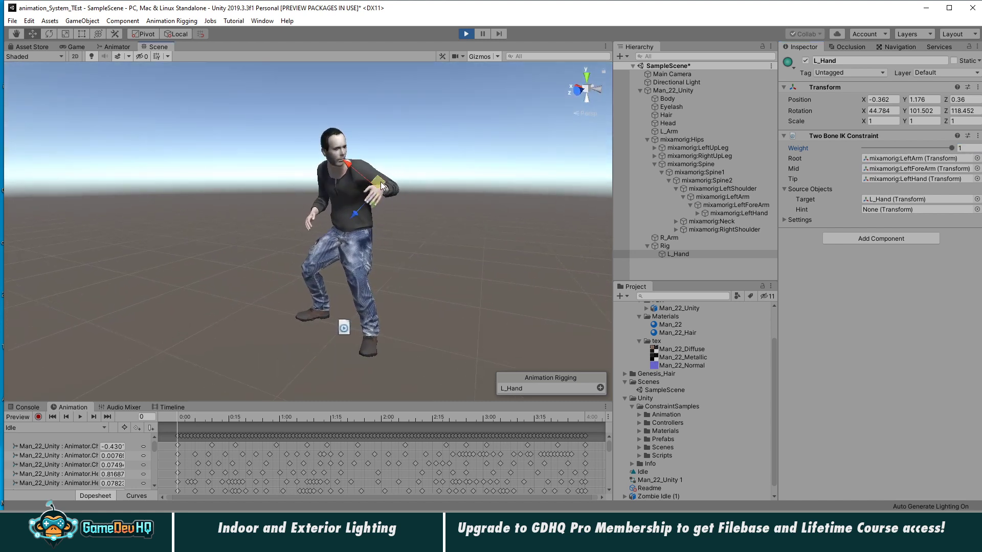
drag(381, 182, 360, 203)
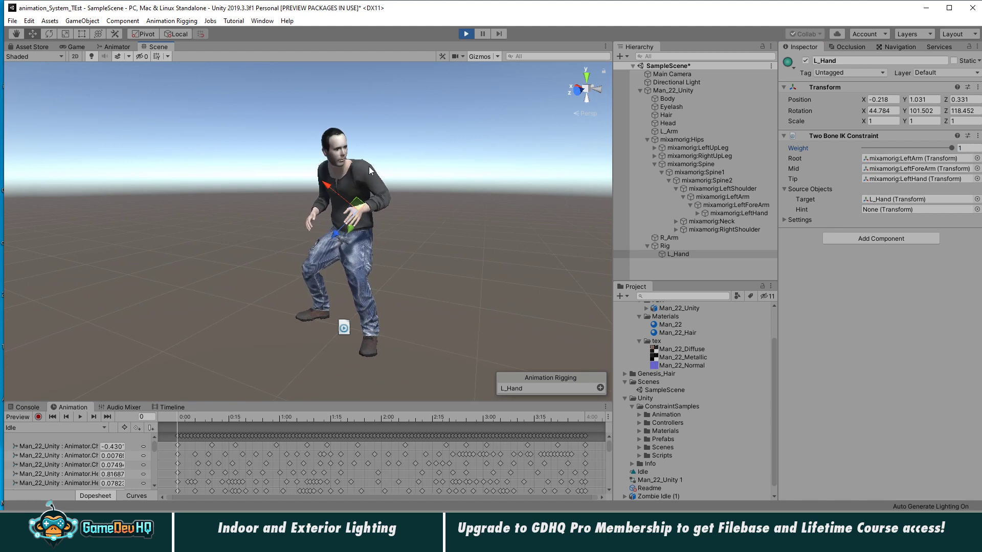
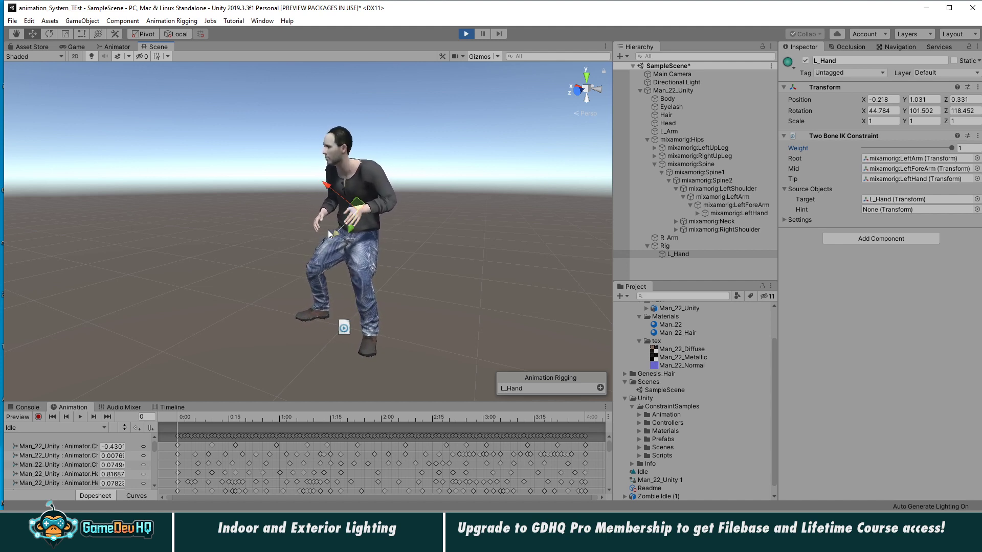
- Compare the left arm's pose with L_Hand's constraint Weight at 1 and 0, and set the Weight to about 0.477
drag(949, 148, 918, 148)
mouse_move(962, 152)
mouse_down()
mouse_move(979, 150)
mouse_move(881, 148)
mouse_move(979, 148)
mouse_up()
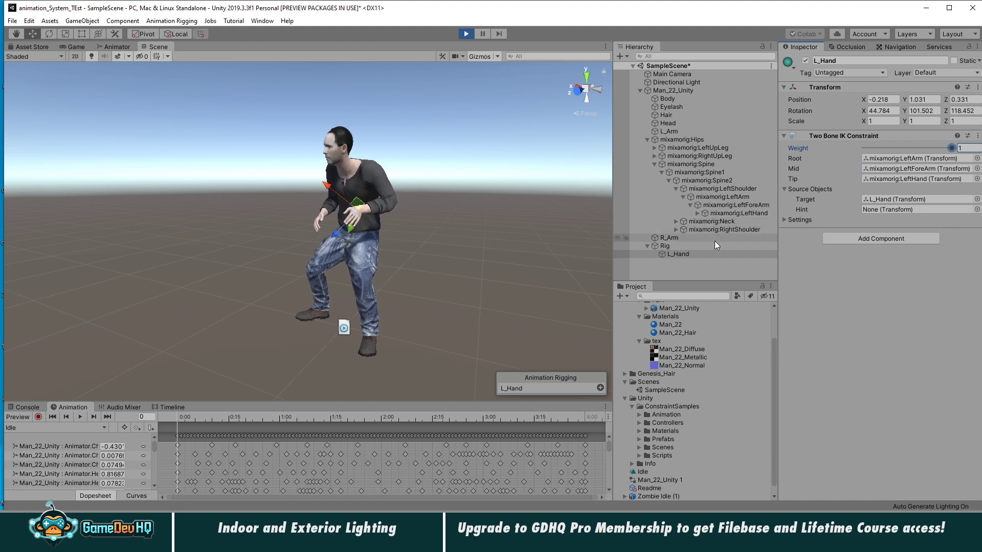
key(alt)
alt+drag(336, 211, 286, 215)
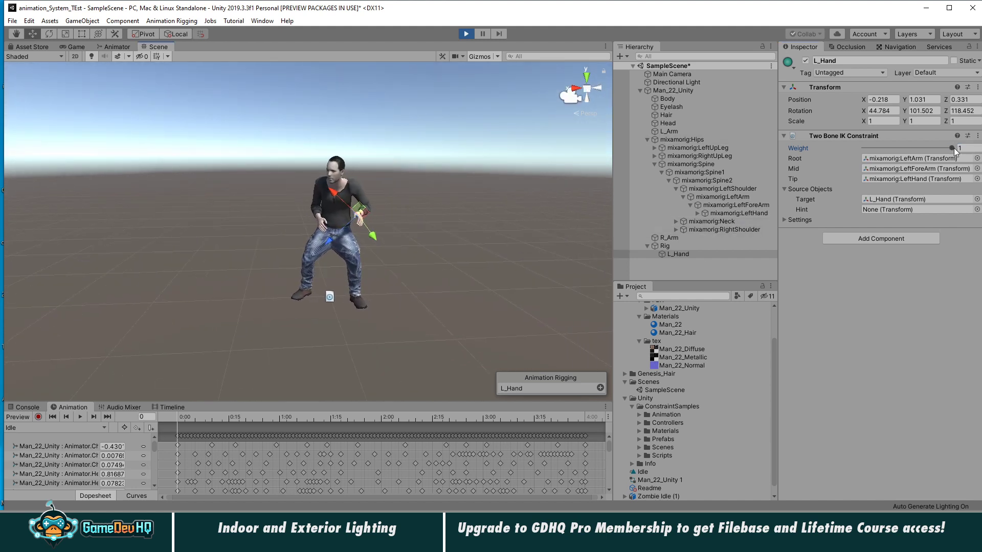
drag(953, 148, 864, 148)
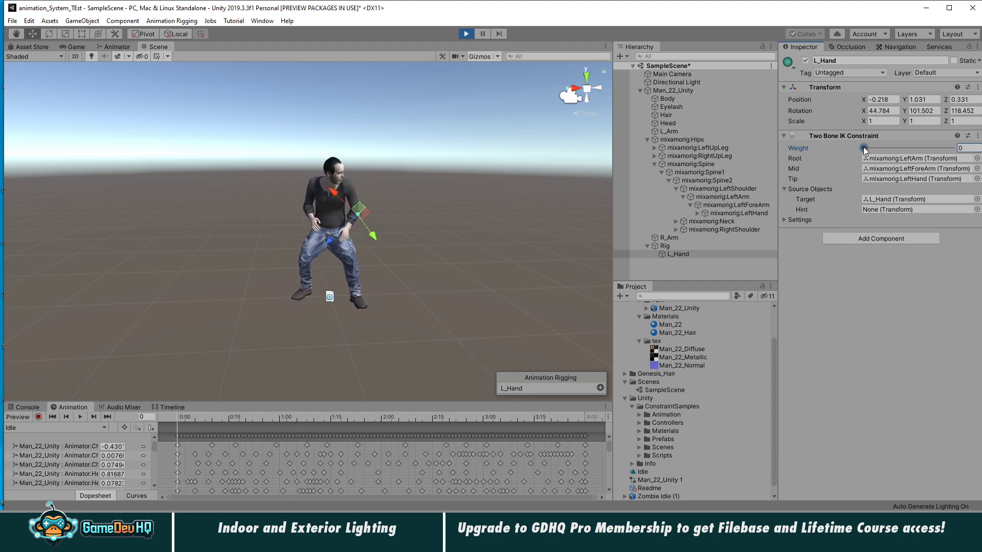
drag(865, 147, 905, 148)
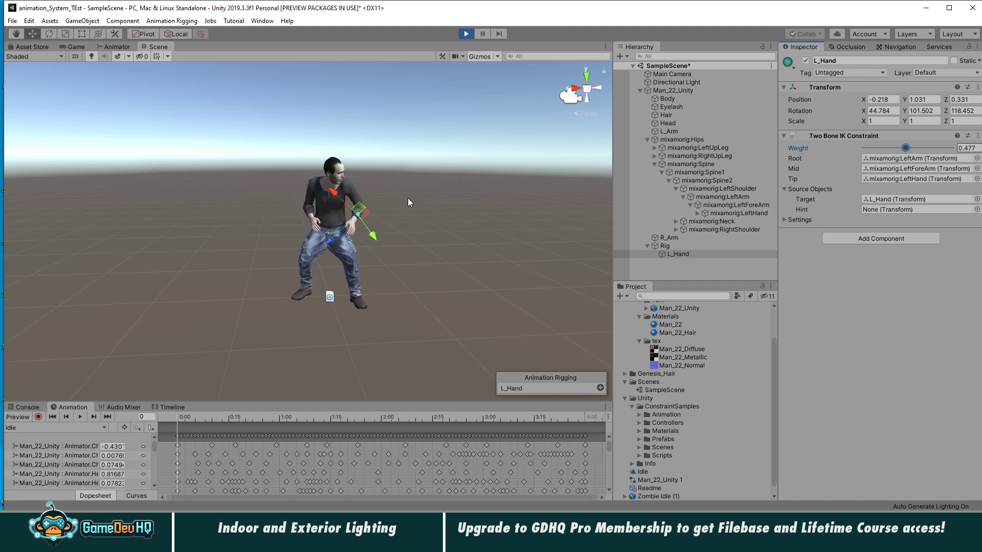
- Restore L_Hand's constraint Weight to 1, move L_Hand to about -0.226, 0.939, 0.159, and stop playing the scene
drag(357, 207, 220, 197)
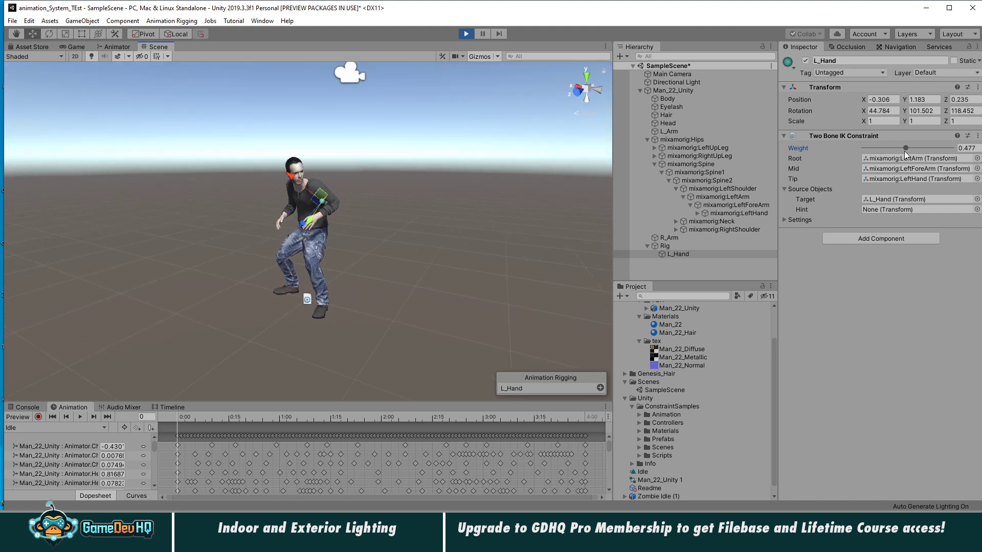
drag(905, 149, 953, 148)
drag(318, 199, 311, 222)
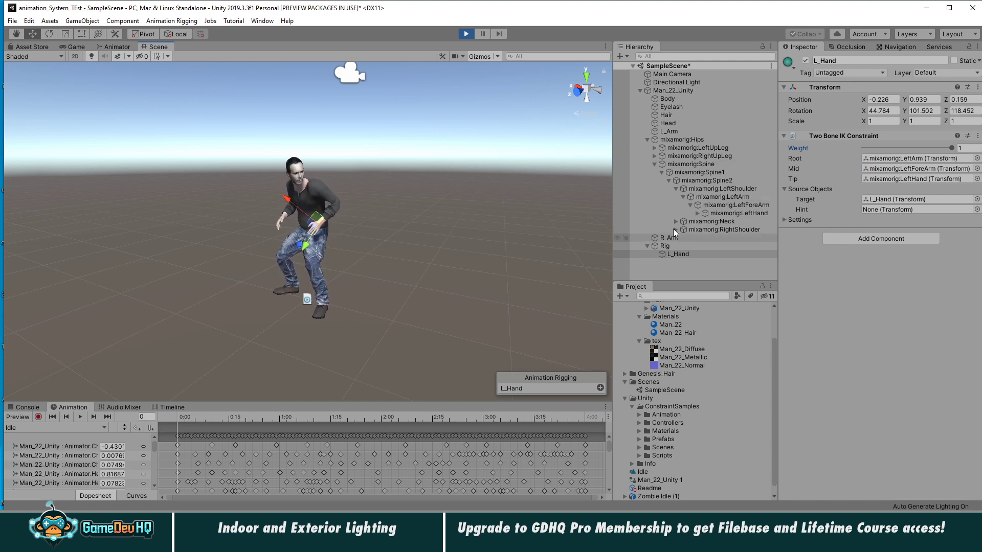
click(463, 33)
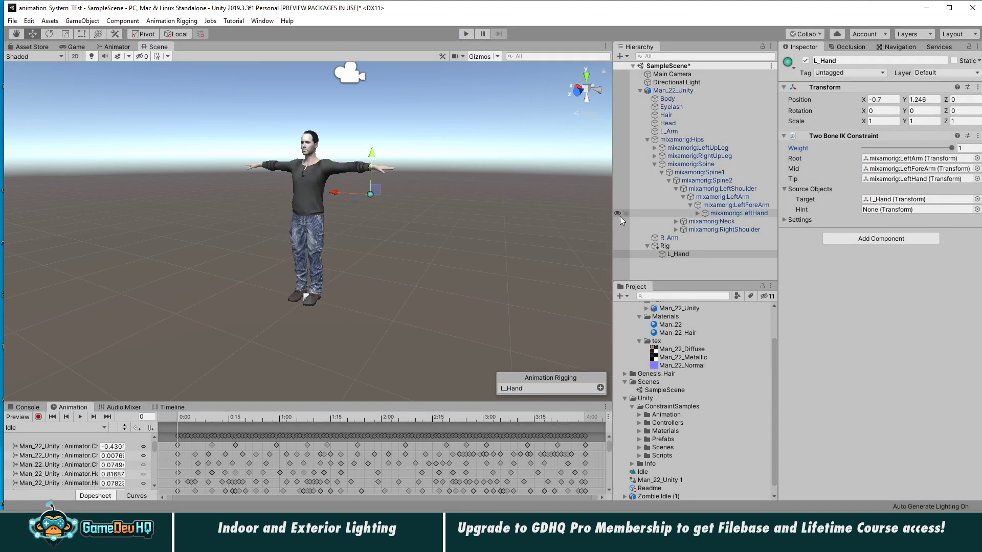
- Add an empty child object named R_Hand to Rig and place it near the right arm at about 0.39, 1.305, 0
click(676, 247)
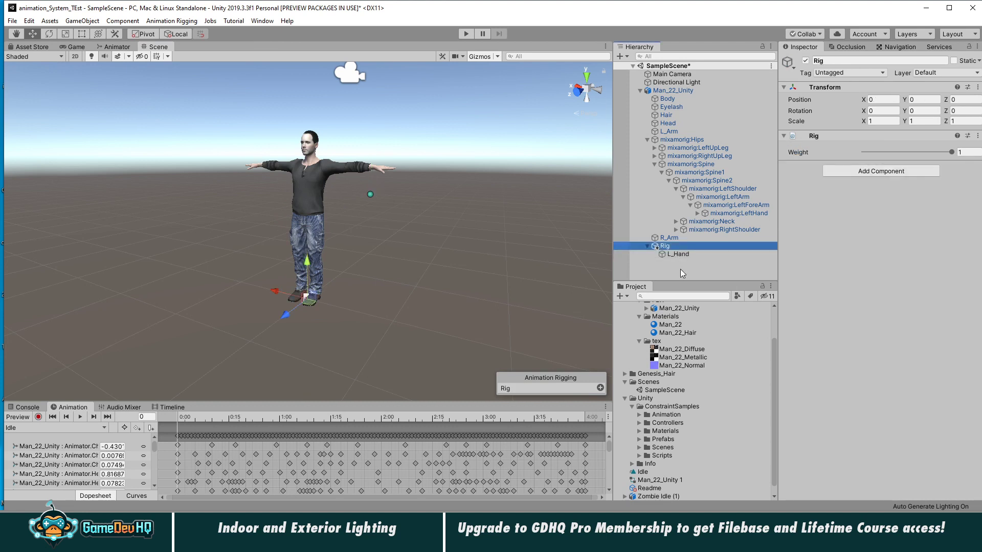
click(676, 189)
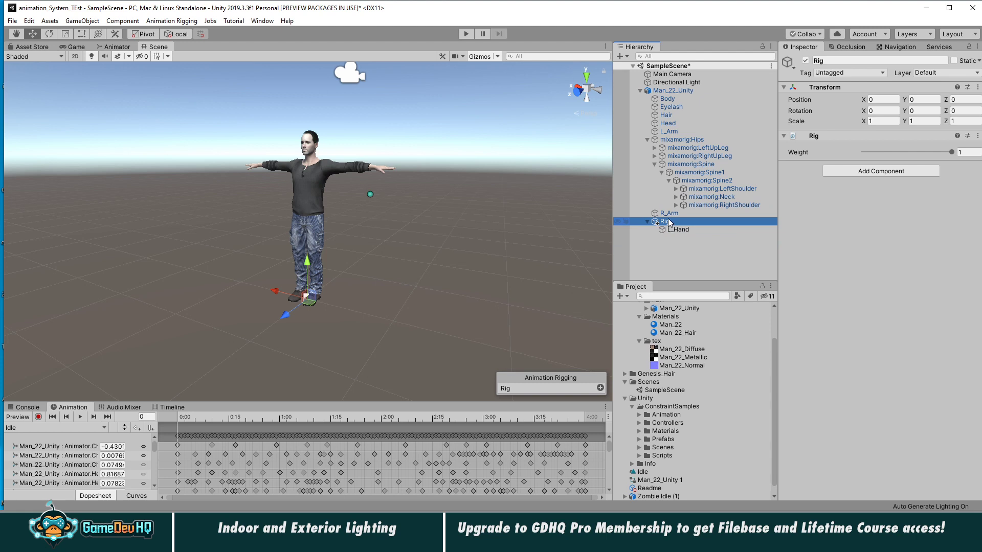
right_click(669, 223)
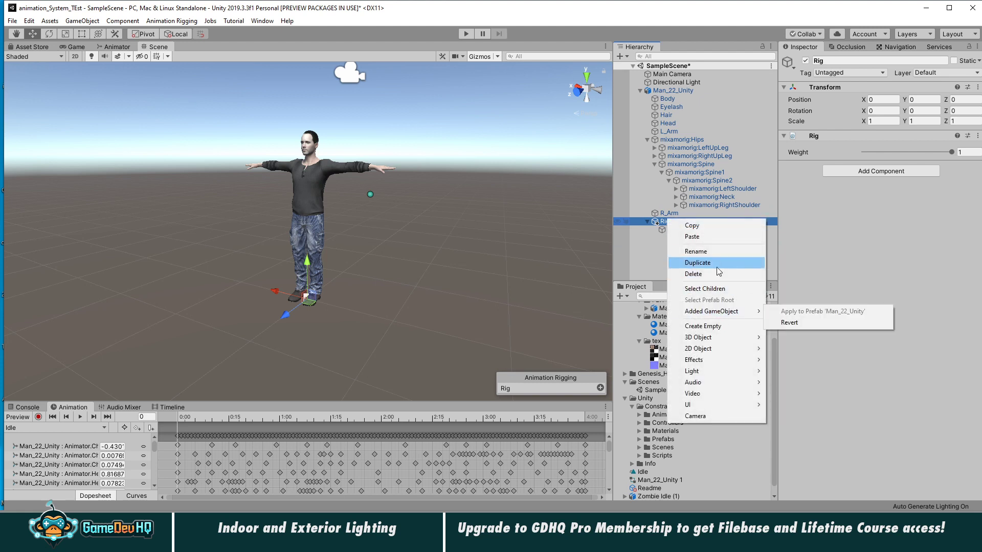
click(723, 326)
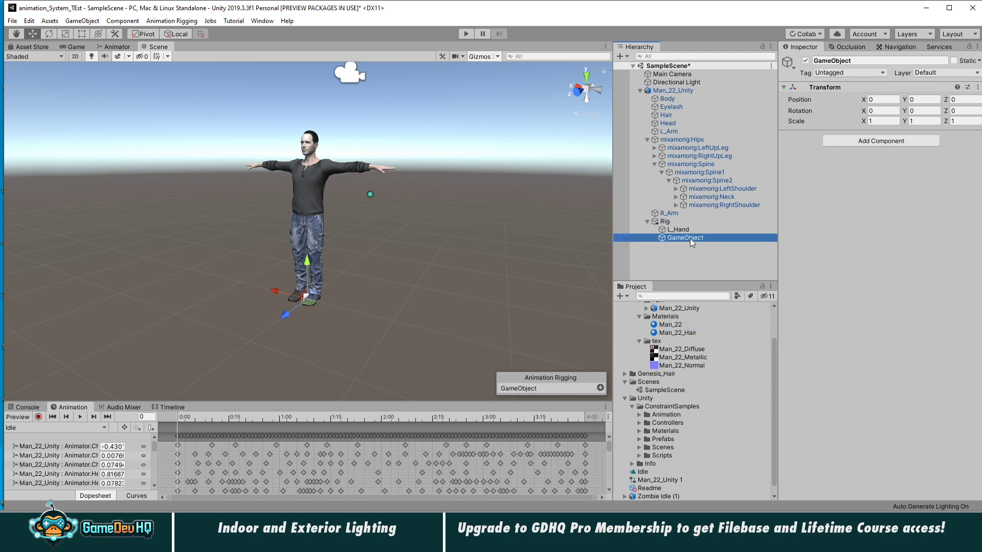
text(R_Hand)
key(Return)
drag(305, 259, 305, 250)
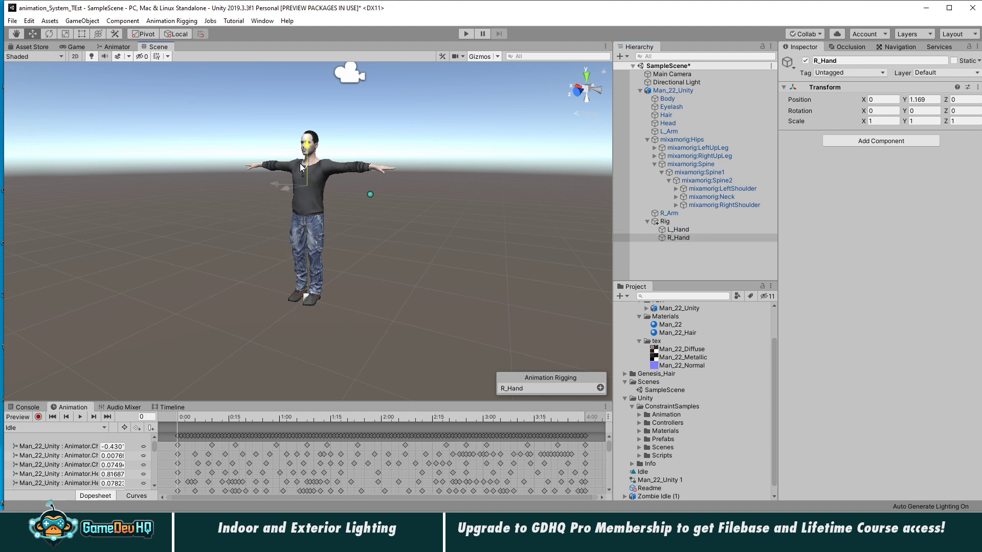
- Give R_Hand a Two Bone IK Constraint with Root mixamorig:RightArm, Mid mixamorig:RightForeArm, Tip mixamorig:RightHand and Target R_Hand
click(870, 140)
click(872, 186)
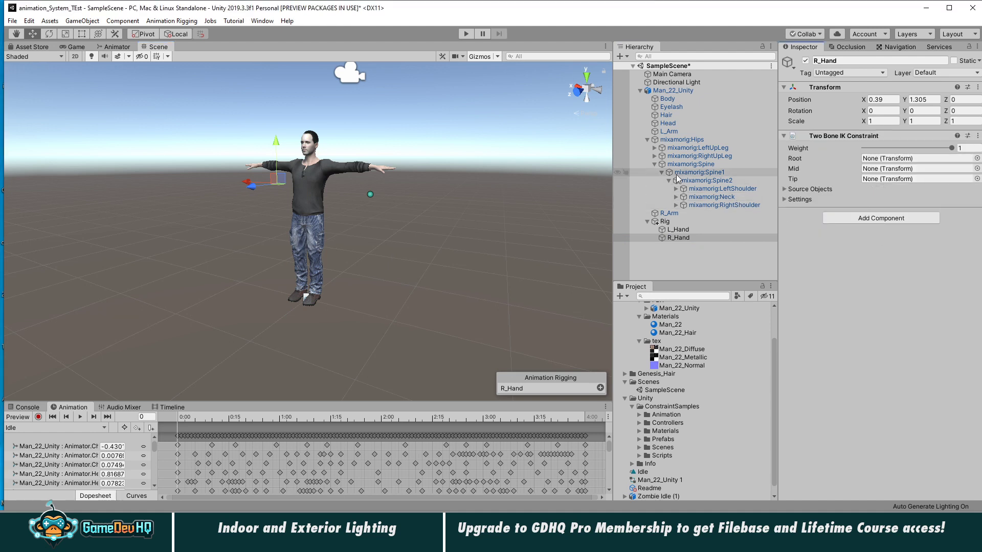
click(676, 205)
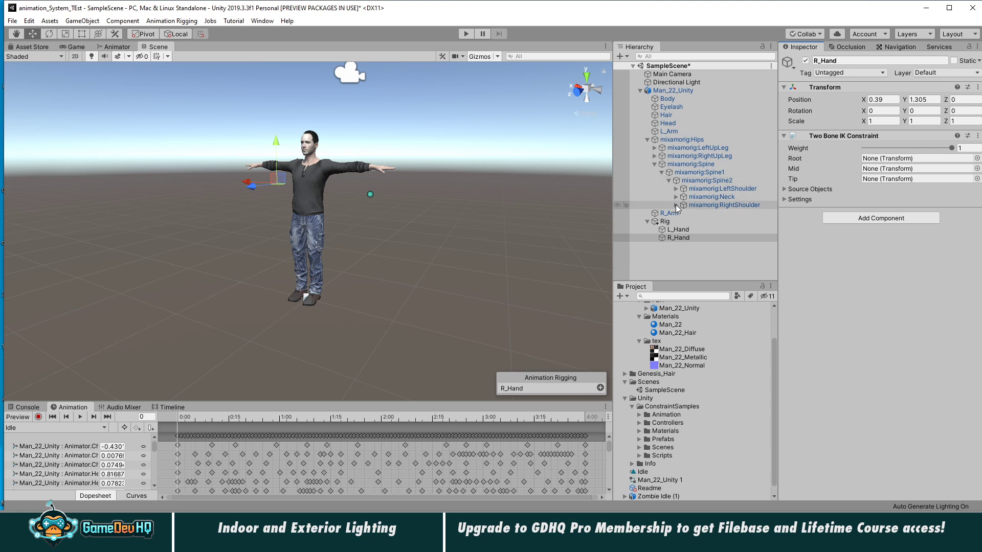
click(684, 214)
click(690, 222)
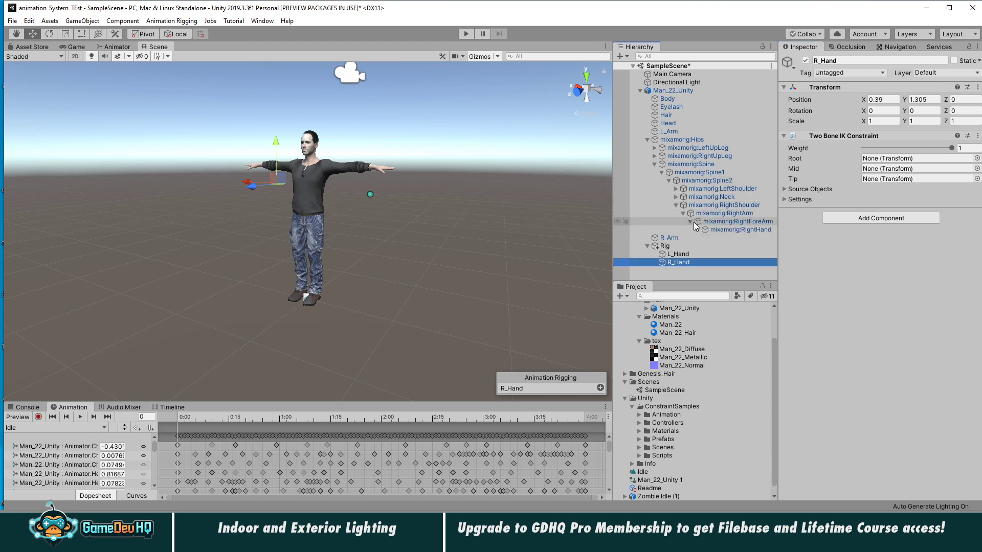
drag(741, 213, 929, 160)
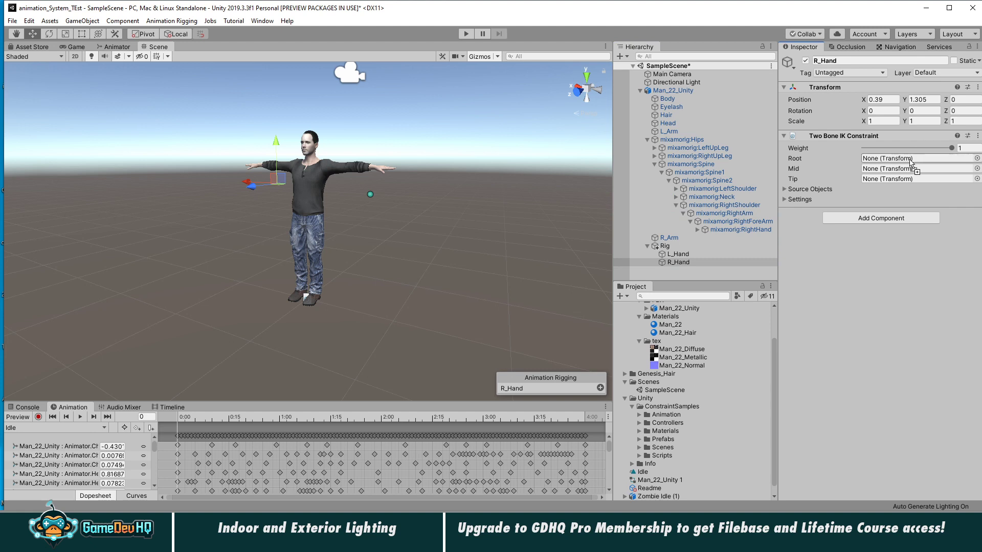
drag(738, 221, 881, 179)
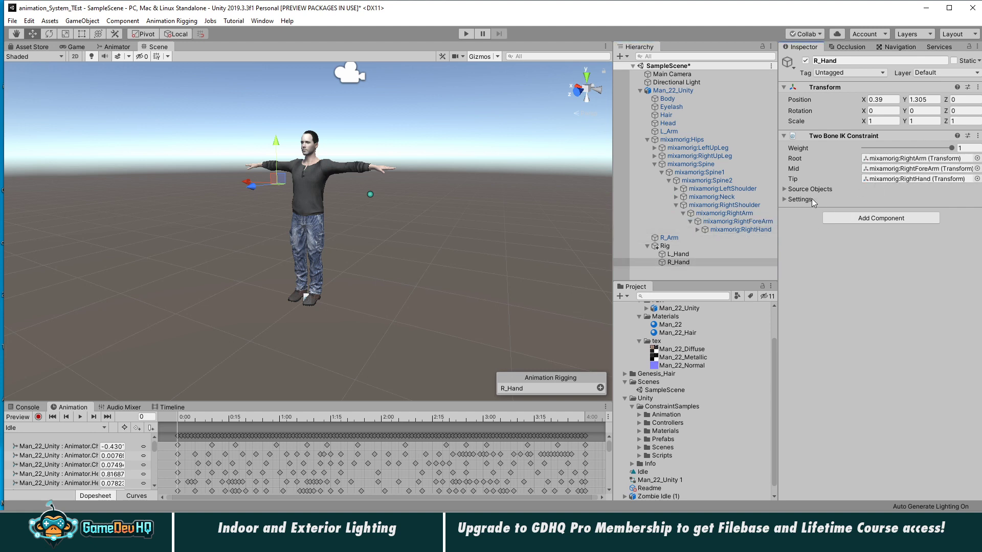
click(785, 190)
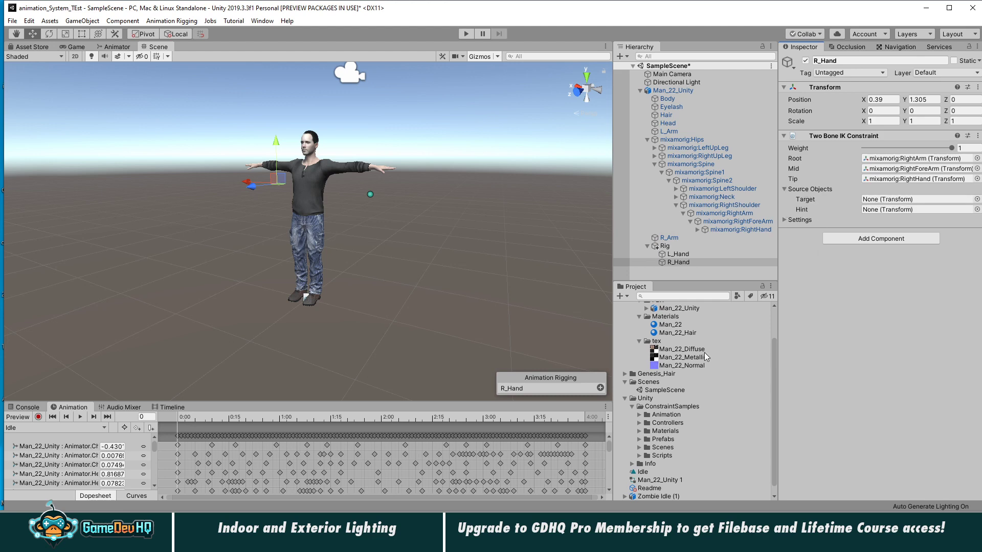
drag(680, 263, 883, 194)
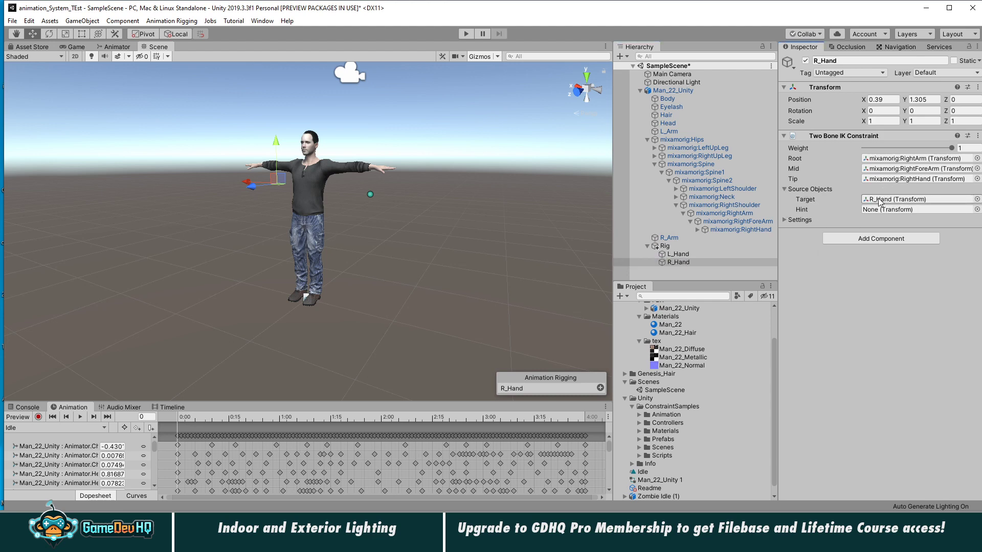
- Run the scene, and in the Scene view move L_Hand to about -0.476, 1.188, 0 and rotate it about 101 degrees around X
click(470, 34)
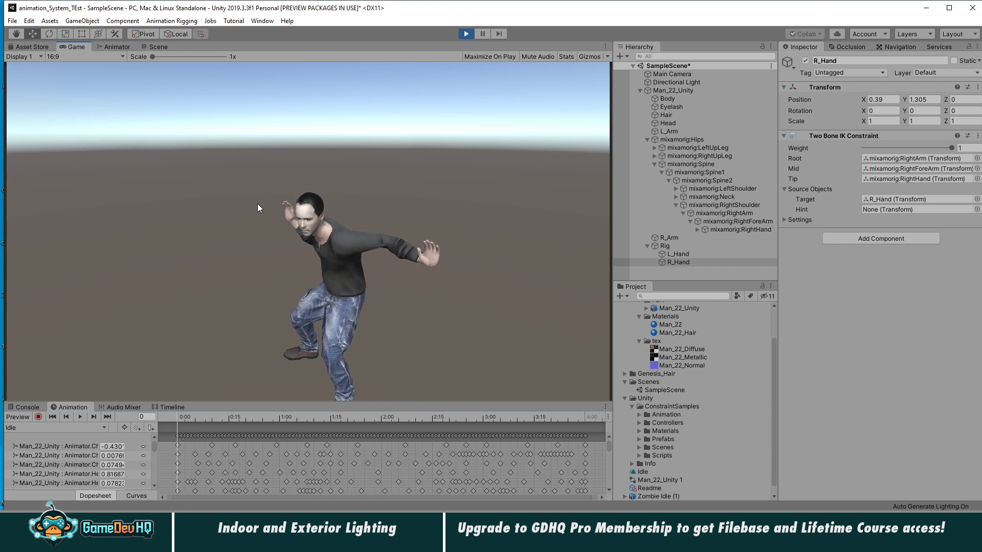
click(159, 47)
alt+drag(245, 169, 304, 186)
click(681, 255)
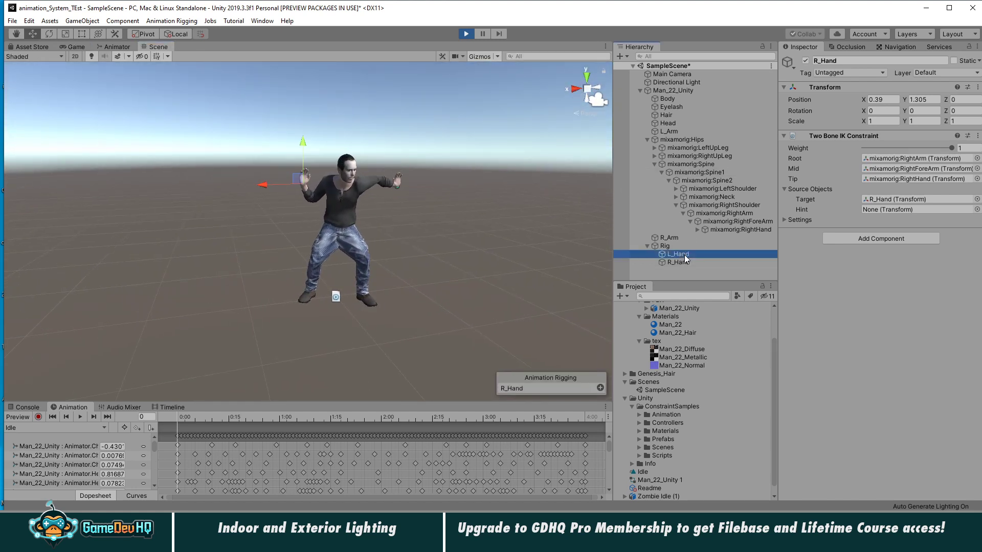
key(e)
key(w)
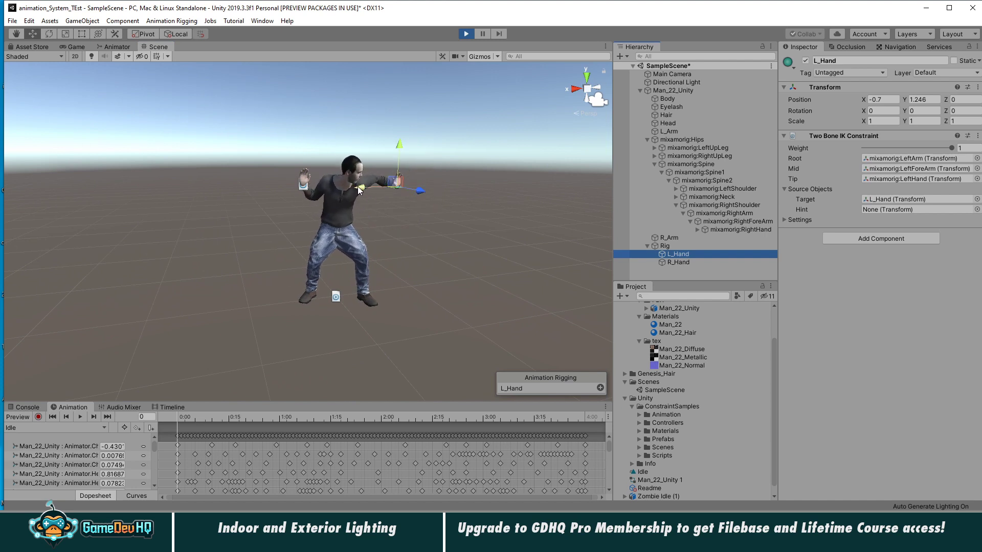
drag(388, 183, 118, 67)
key(e)
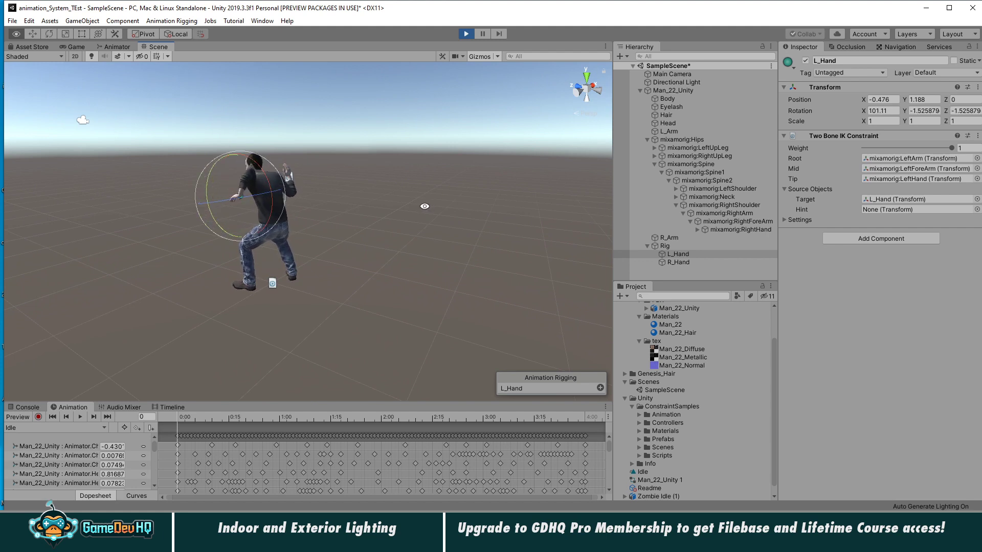
- Examine the bend of the left arm and elbow from several angles and stop playing the scene
alt+drag(425, 206, 695, 223)
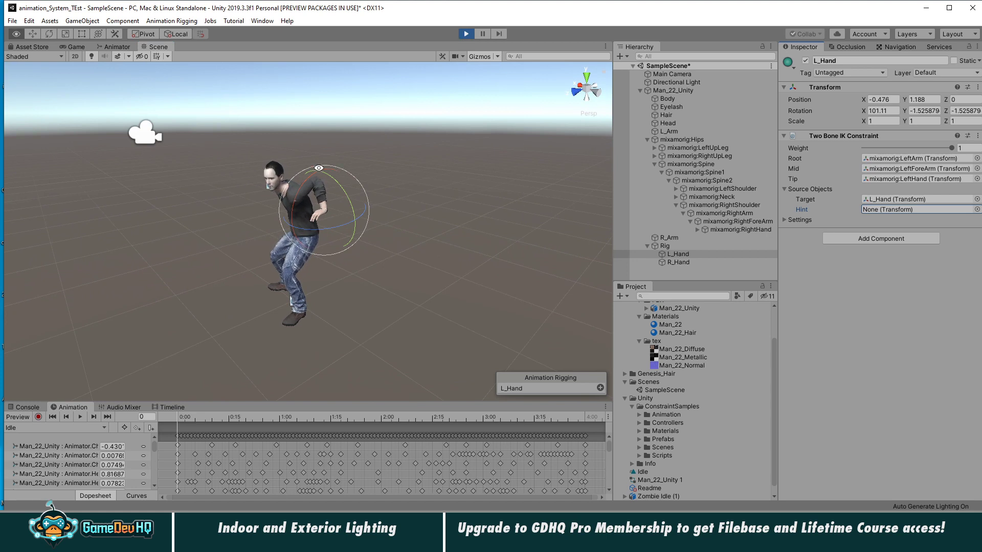
alt+drag(318, 168, 307, 165)
alt+right_drag(307, 165, 410, 186)
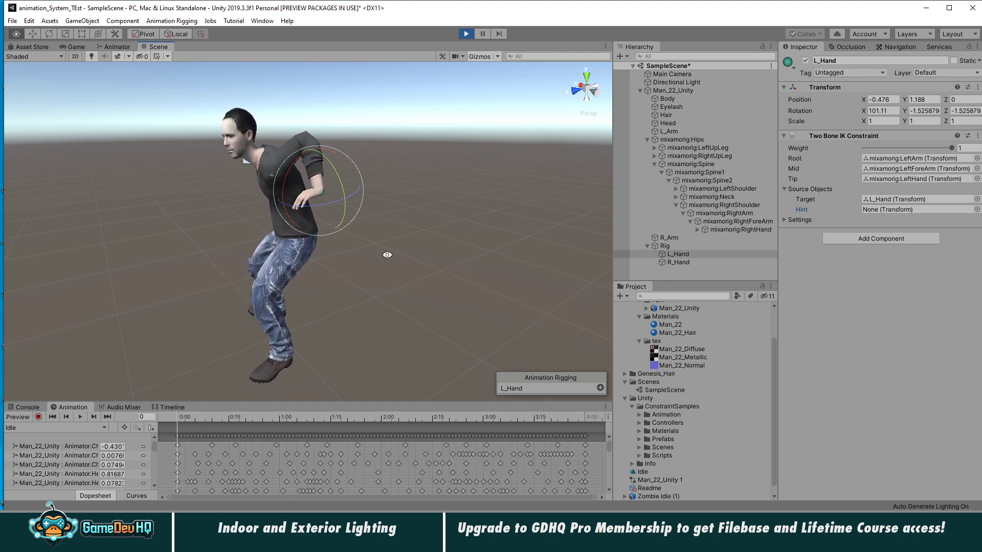
alt+drag(332, 223, 394, 215)
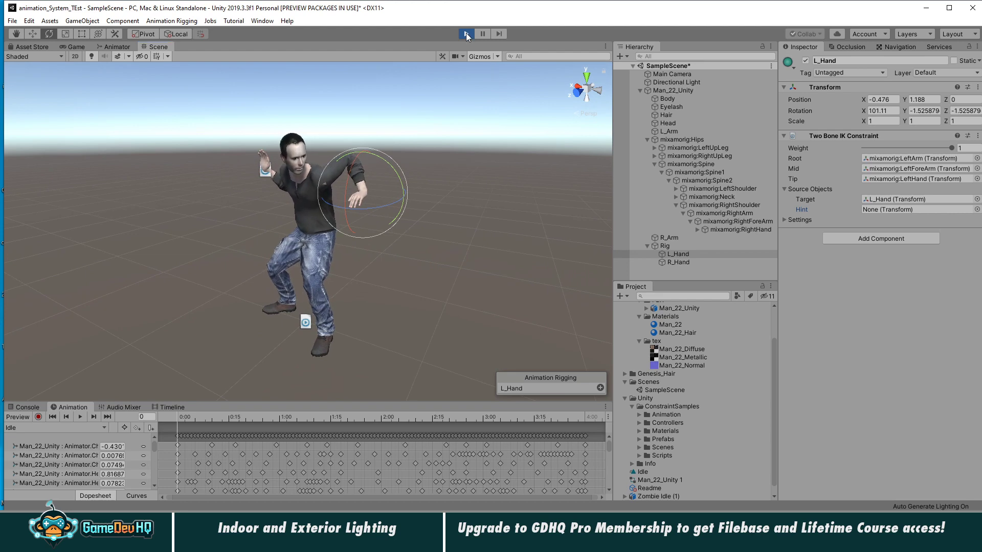
click(466, 35)
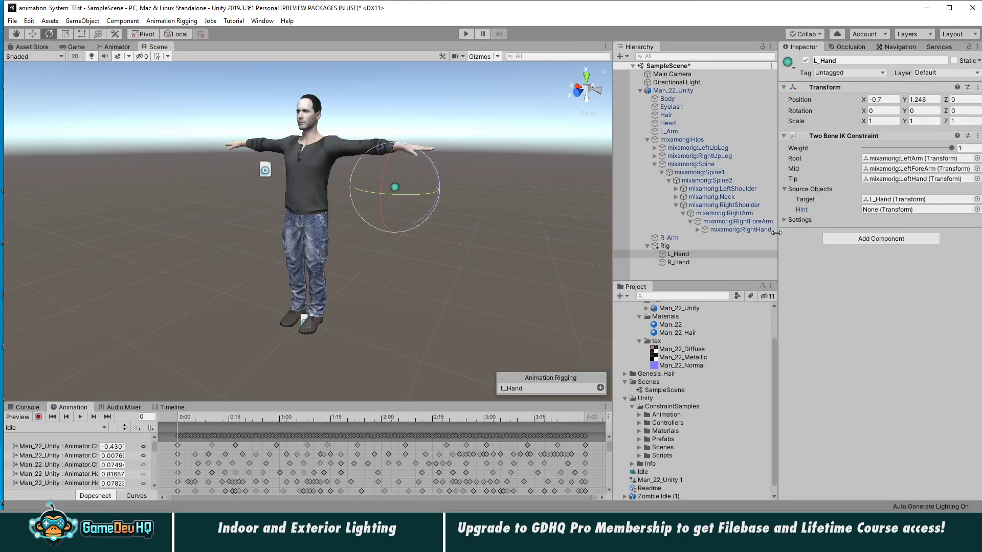
- Add an empty child object to Rig behind the character at about 0.304, 1.453, -0.62, and place a duplicate at about -0.223, 1.453, -0.62
right_click(678, 258)
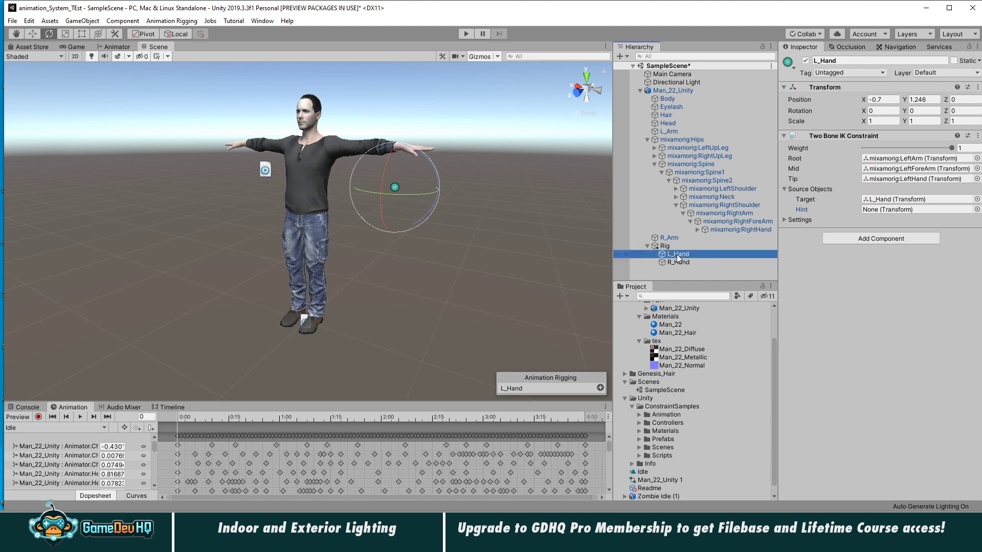
click(669, 250)
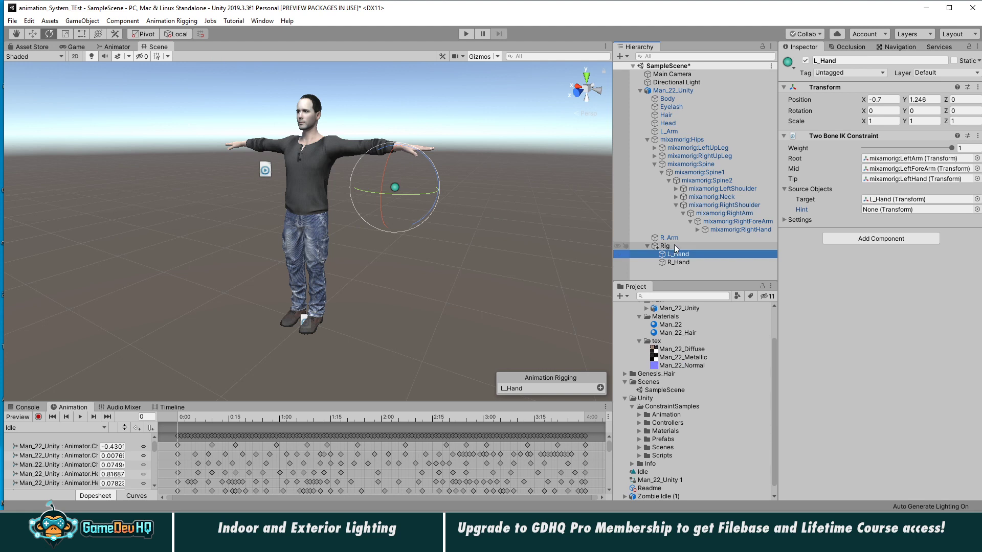
click(665, 246)
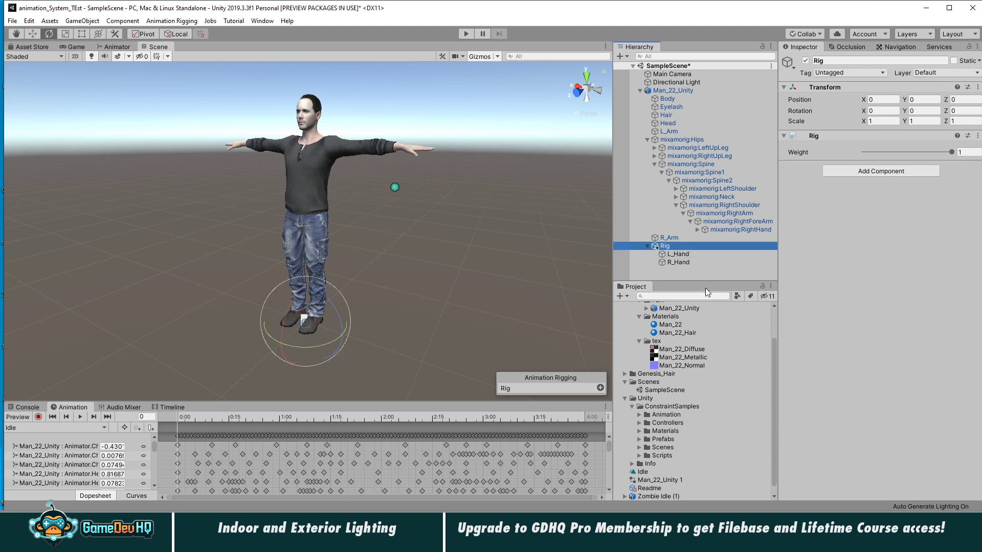
right_click(671, 245)
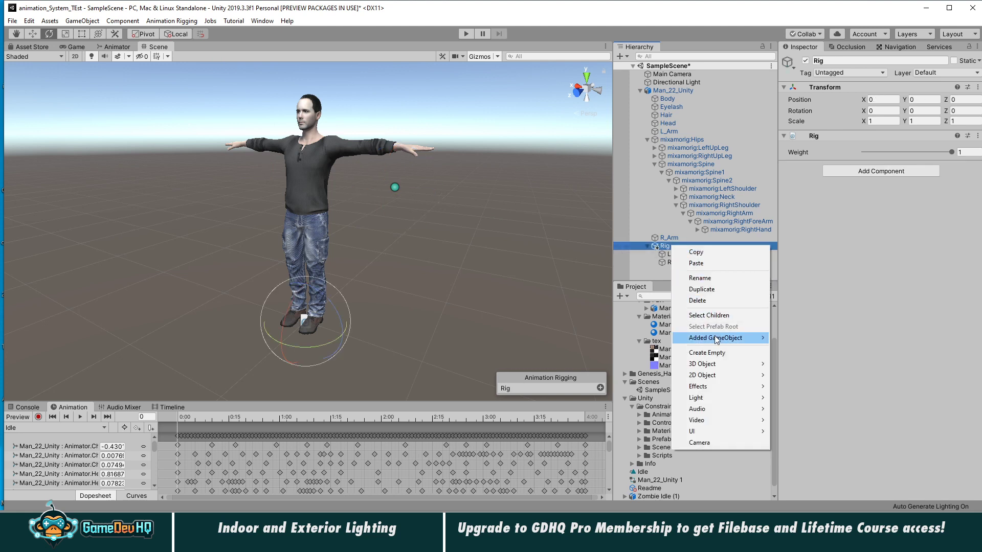
click(706, 353)
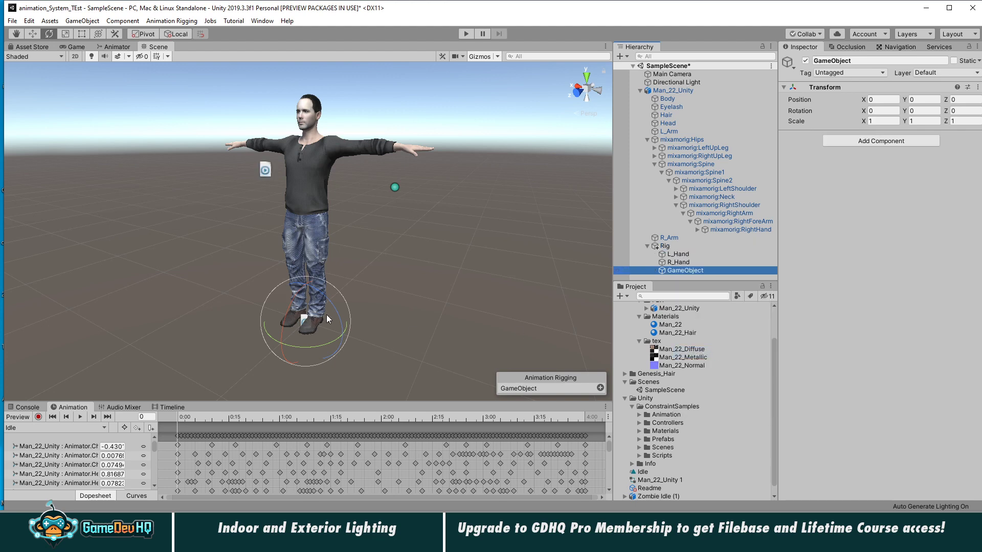
key(w)
drag(312, 235, 313, 221)
alt+drag(312, 161, 262, 201)
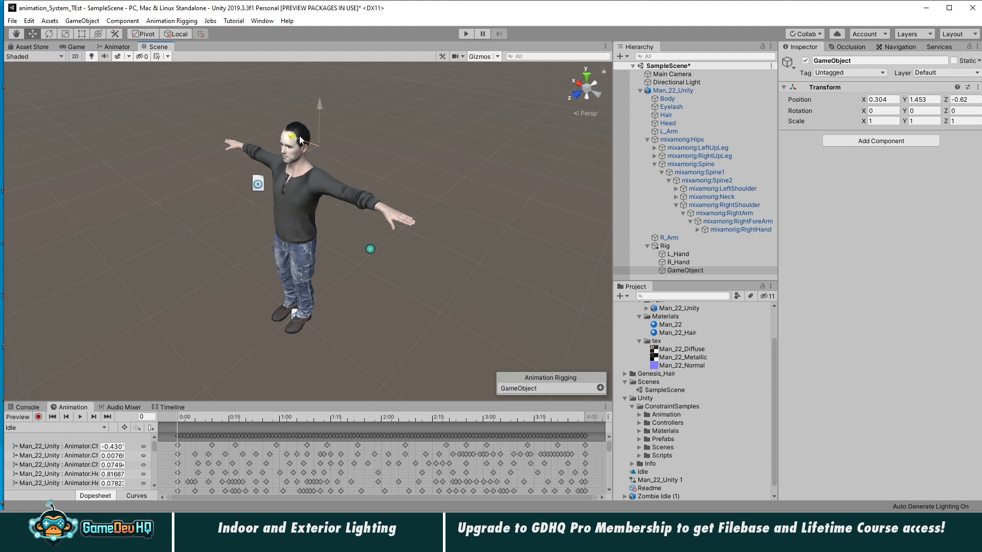
key(ctrl+d)
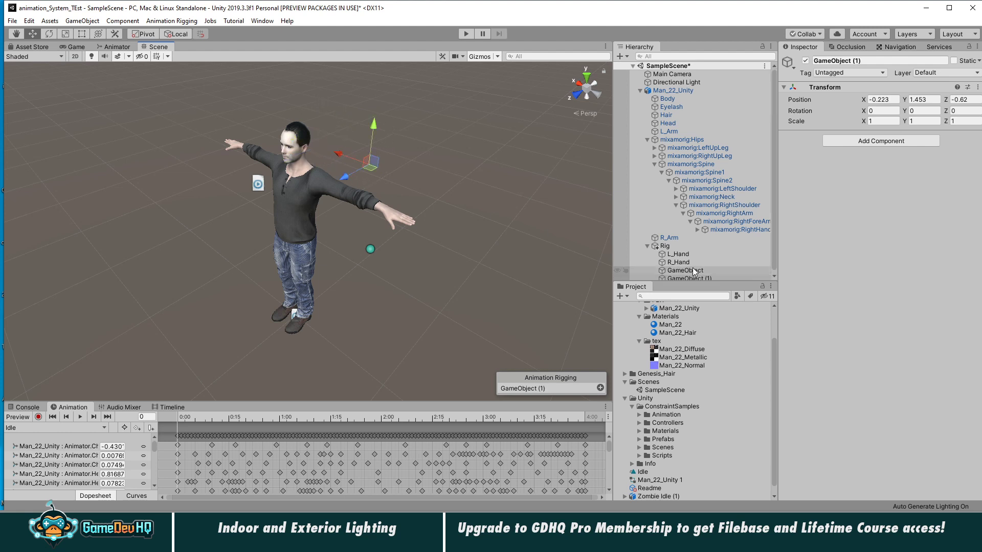
- Rename the first new empty object under Rig to R_Hand_Pole and its duplicate to L_Hand_Pole
click(685, 270)
click(692, 270)
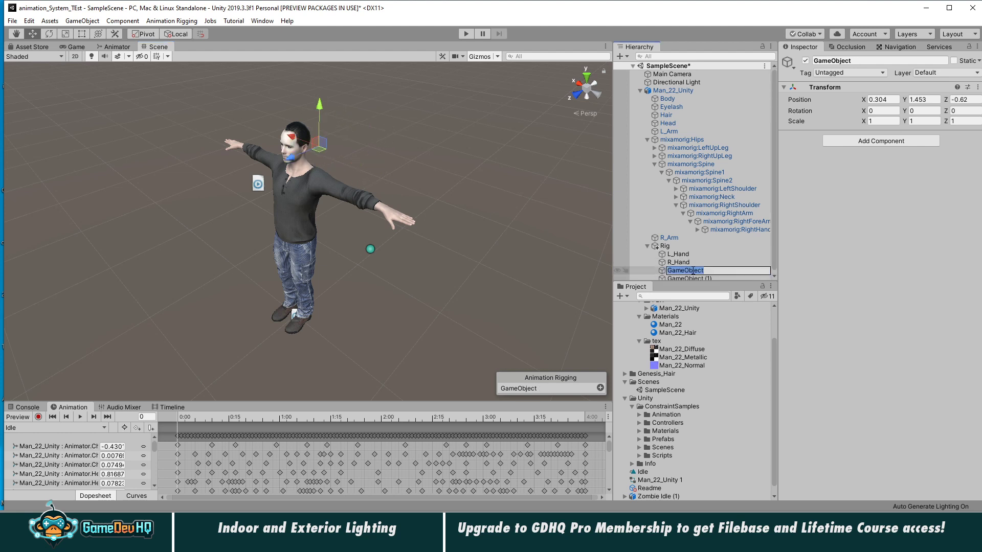
text(R_Hand_)
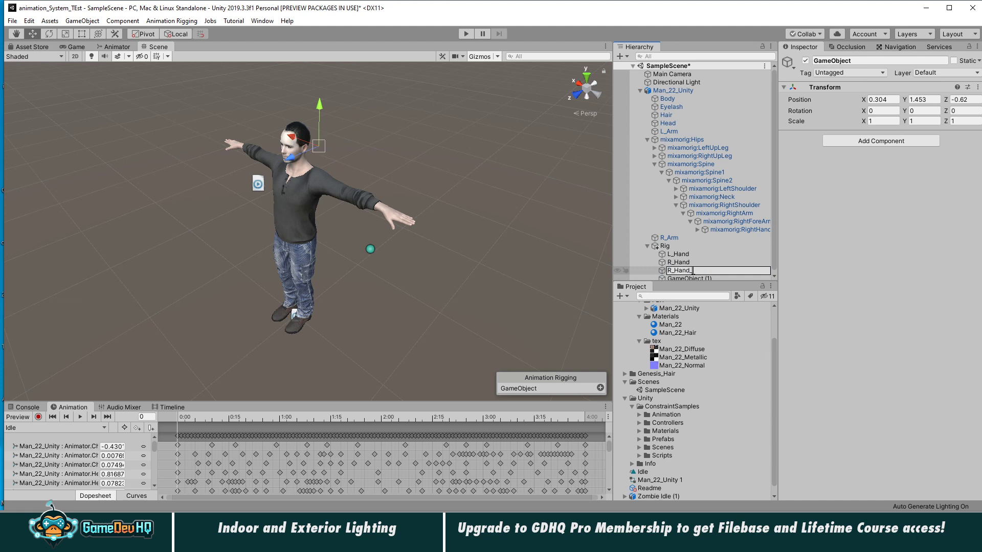
text(Pole)
key(Return)
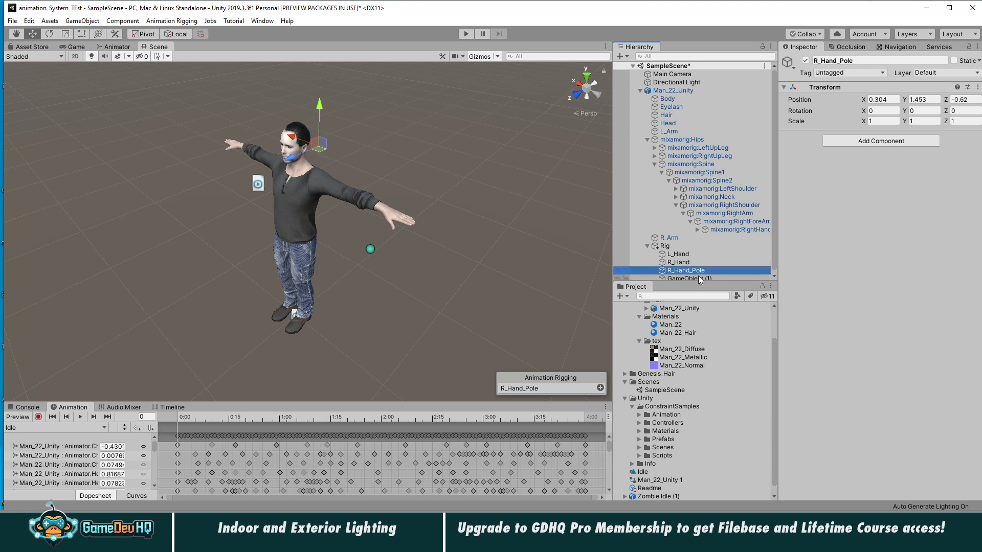
click(701, 279)
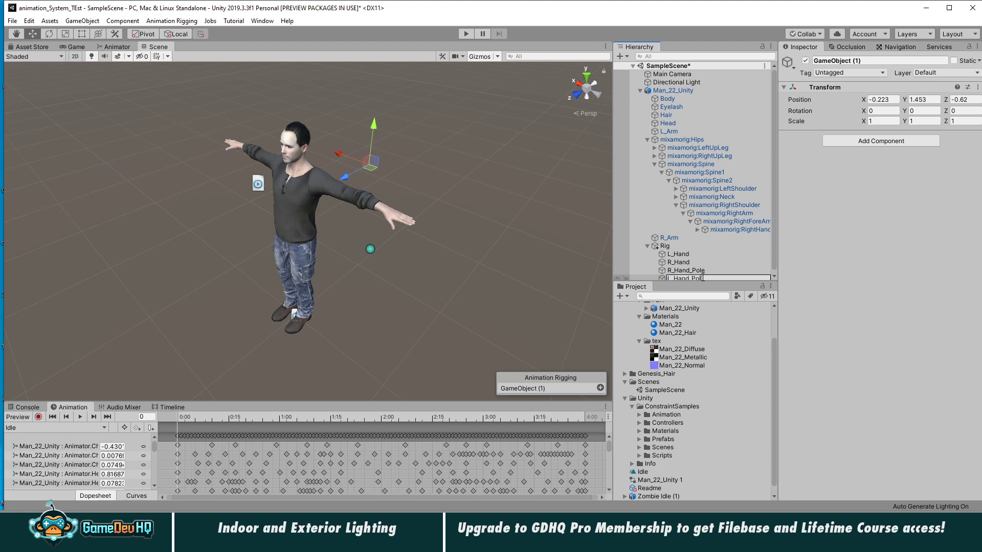
- Assign L_Hand_Pole as the Hint of L_Hand's Two Bone IK Constraint
click(676, 245)
click(679, 251)
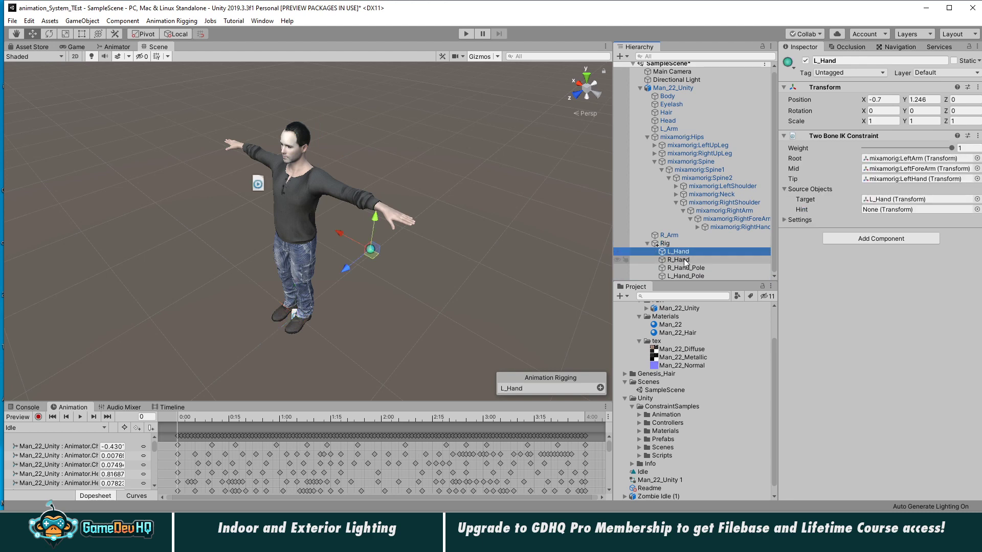
drag(687, 275, 918, 219)
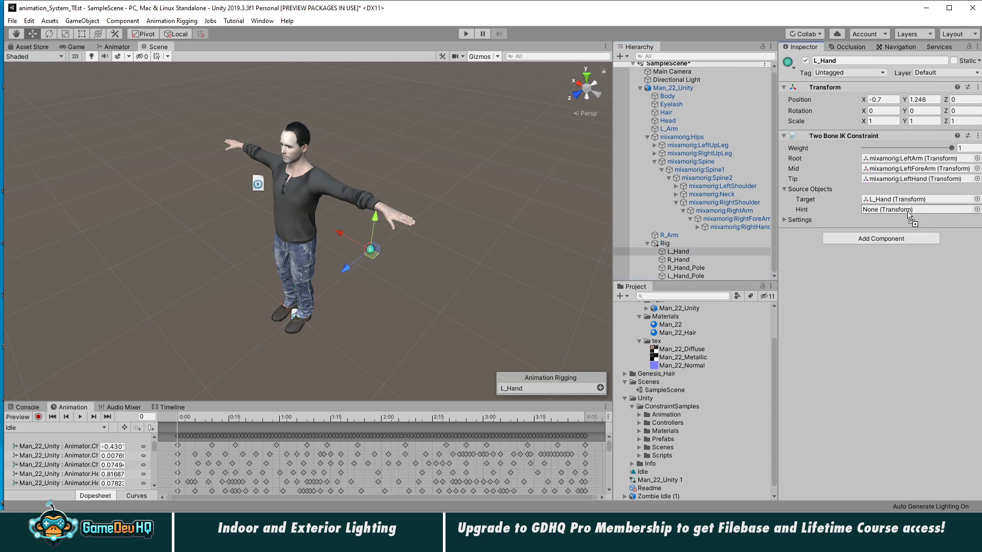
- Run the scene, and in the Scene view move both hand poles farther behind the character to about Z -0.849
click(465, 34)
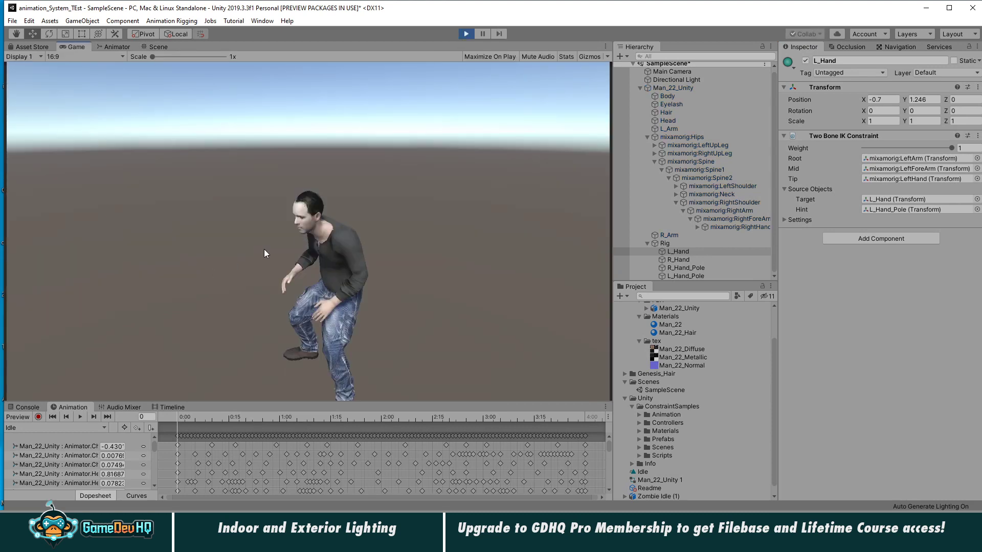
click(678, 267)
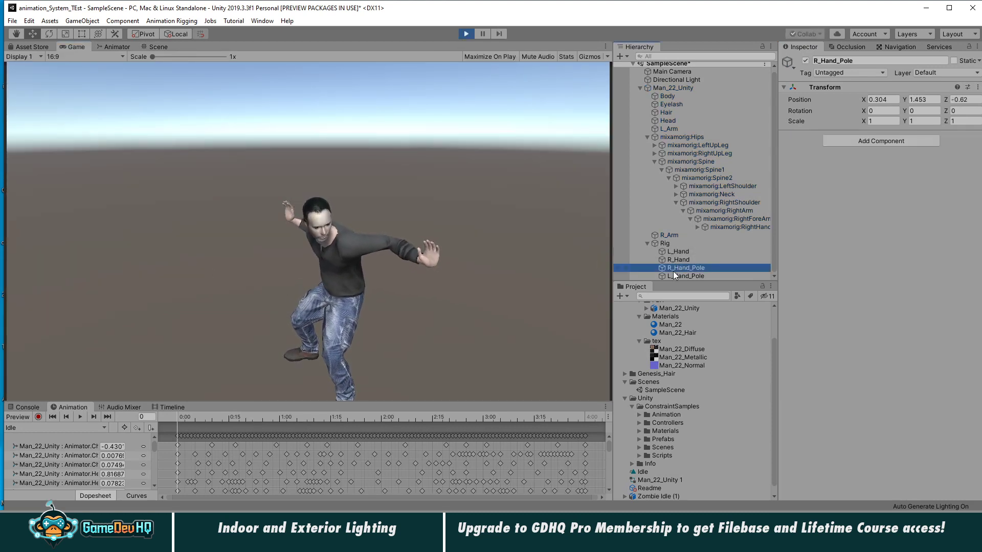
shift+click(675, 275)
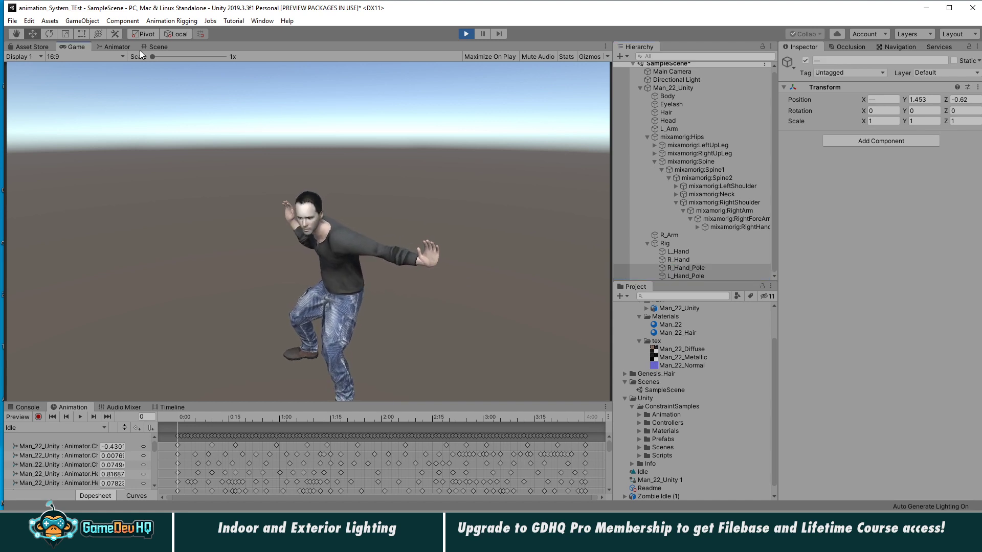
click(156, 47)
drag(280, 160, 195, 220)
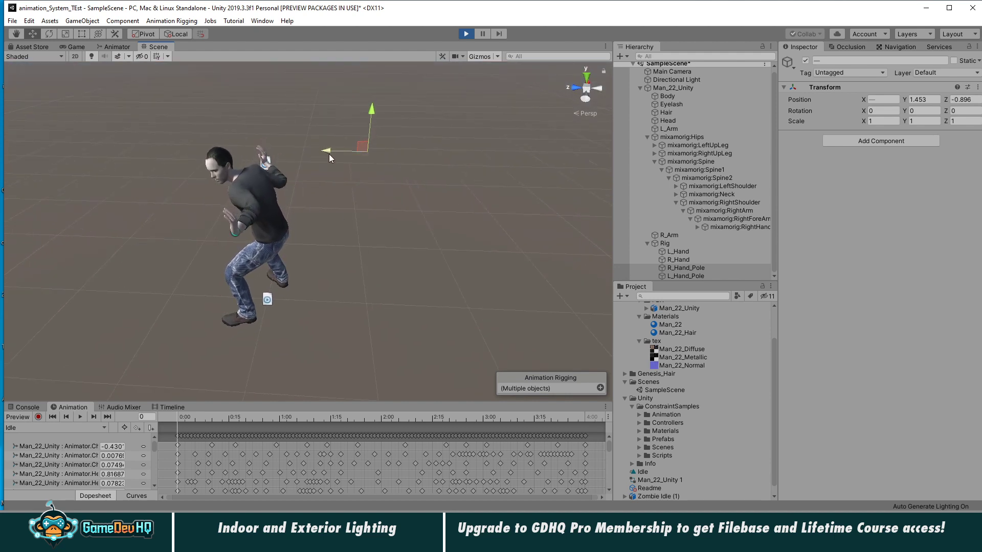
mouse_move(324, 151)
mouse_down()
mouse_move(308, 154)
mouse_move(318, 163)
mouse_up()
- Rotate L_Hand about 89 degrees around X and move it to about X -0.508
click(673, 260)
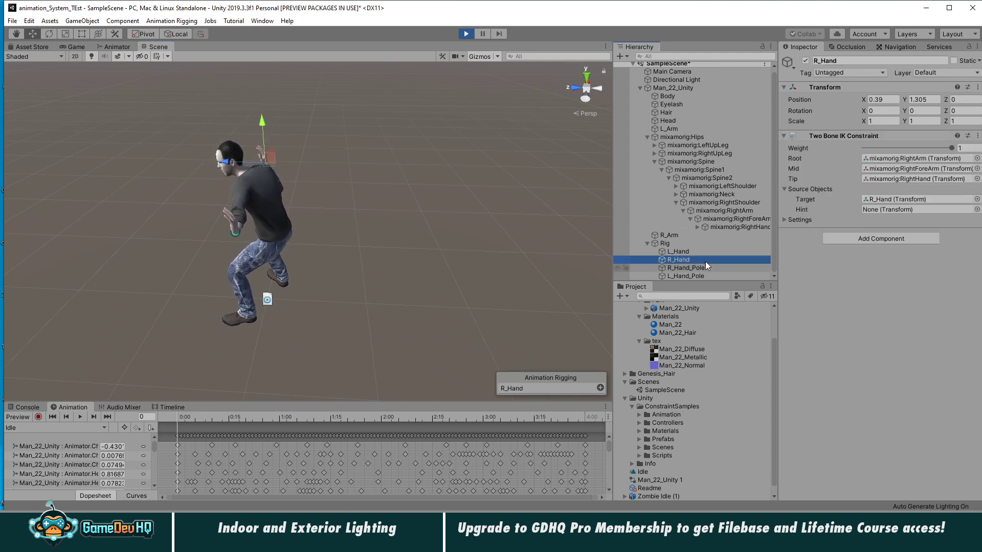
click(657, 251)
key(e)
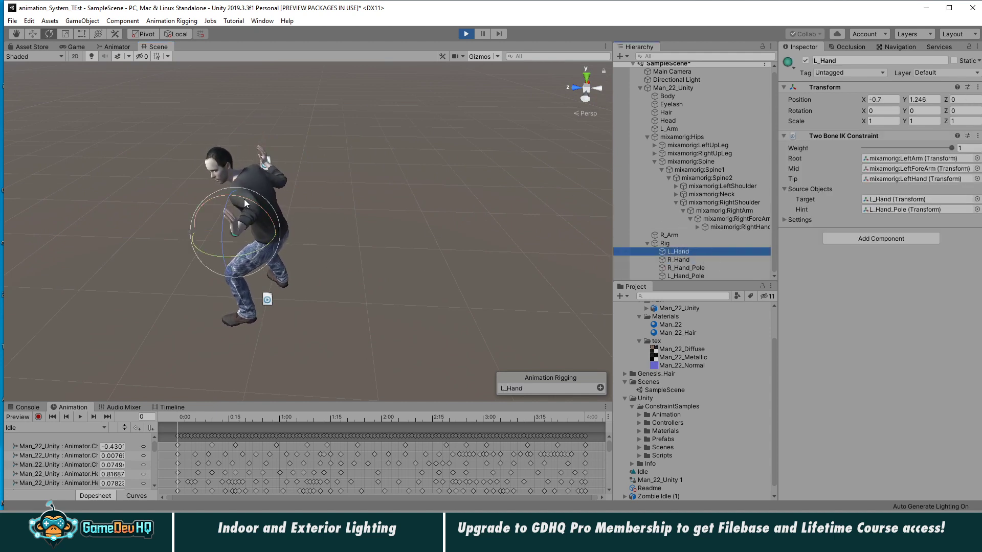
drag(243, 198, 115, 213)
key(w)
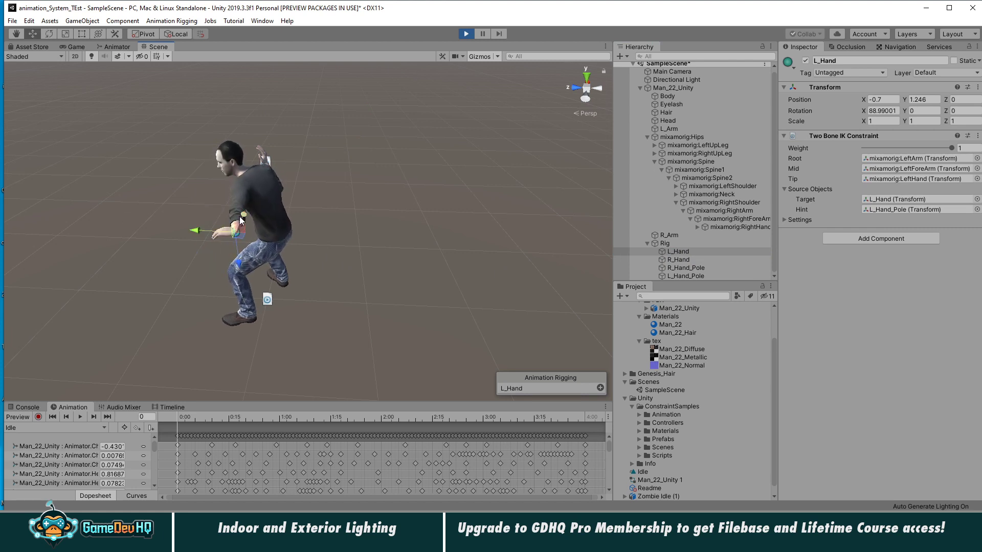
drag(240, 220, 335, 208)
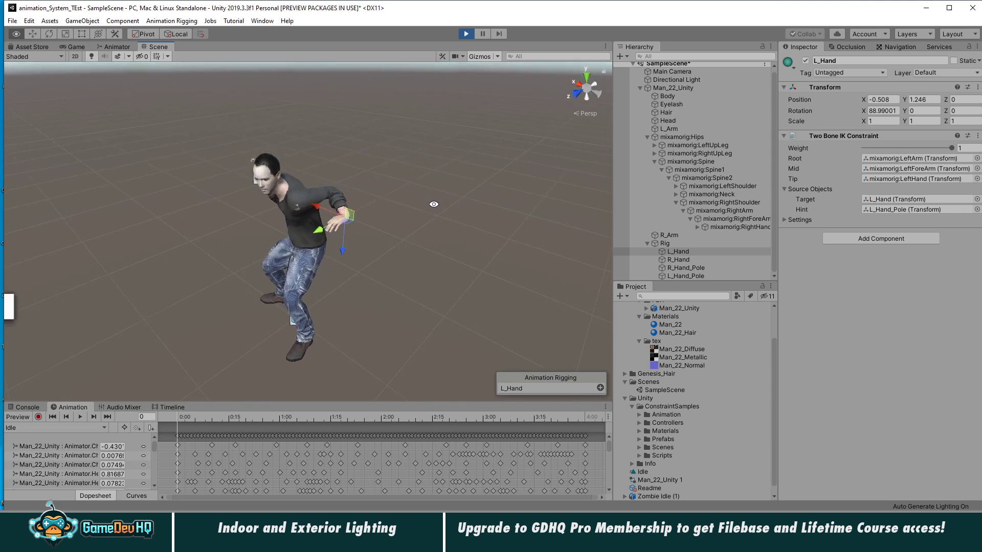
- Lower L_Hand_Pole to about Y 0.947, check the left elbow from the front, and stop playing the scene
click(679, 275)
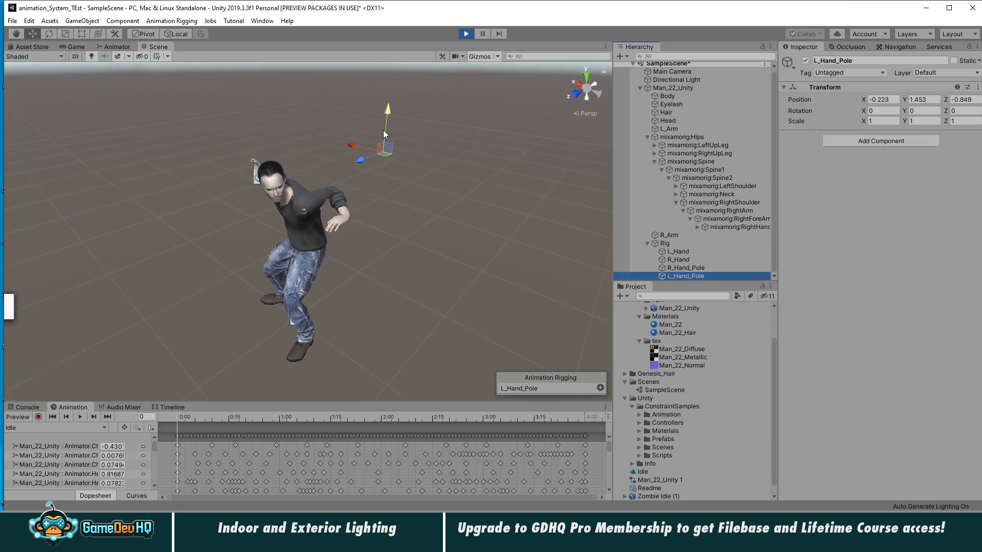
drag(382, 129, 437, 160)
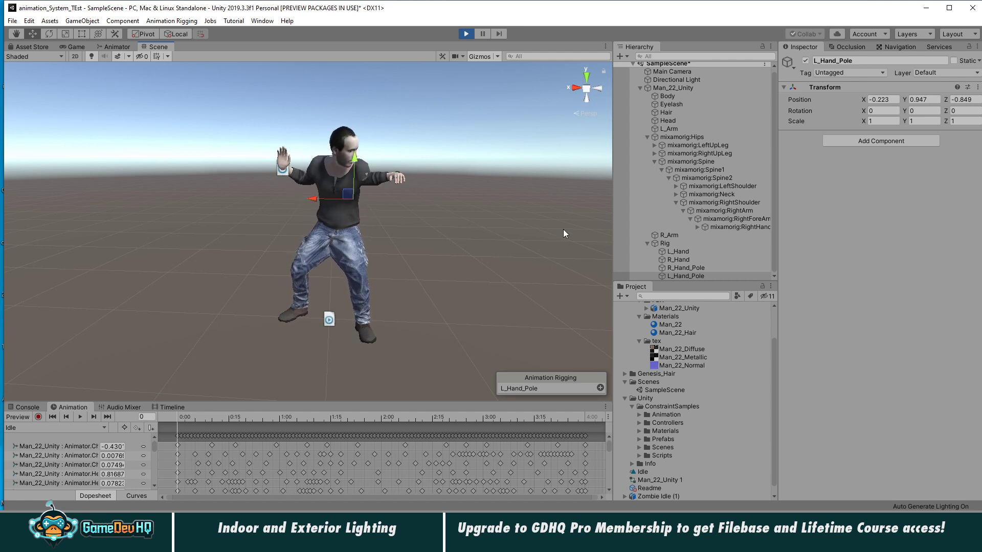
alt+right_drag(351, 200, 341, 194)
alt+drag(401, 171, 329, 170)
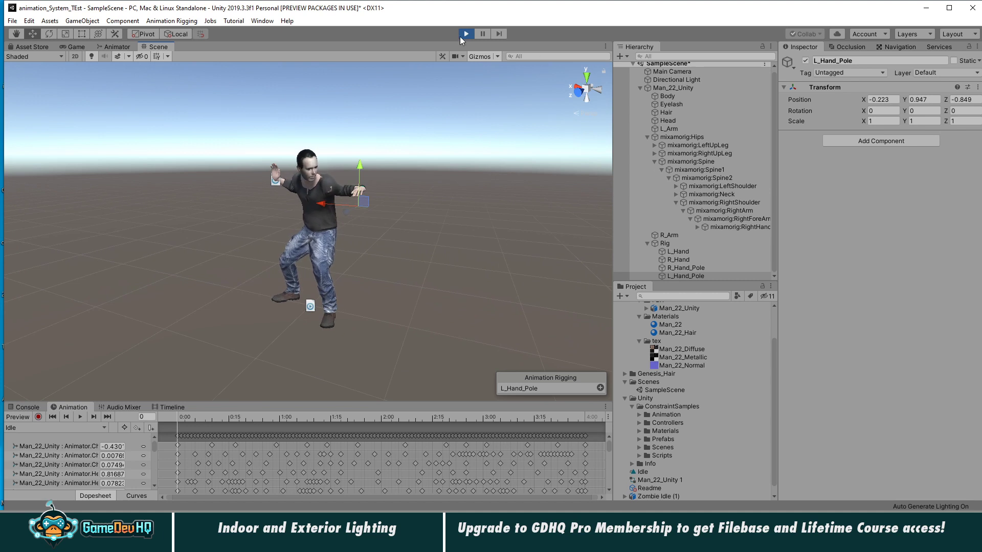
key(ctrl+p)
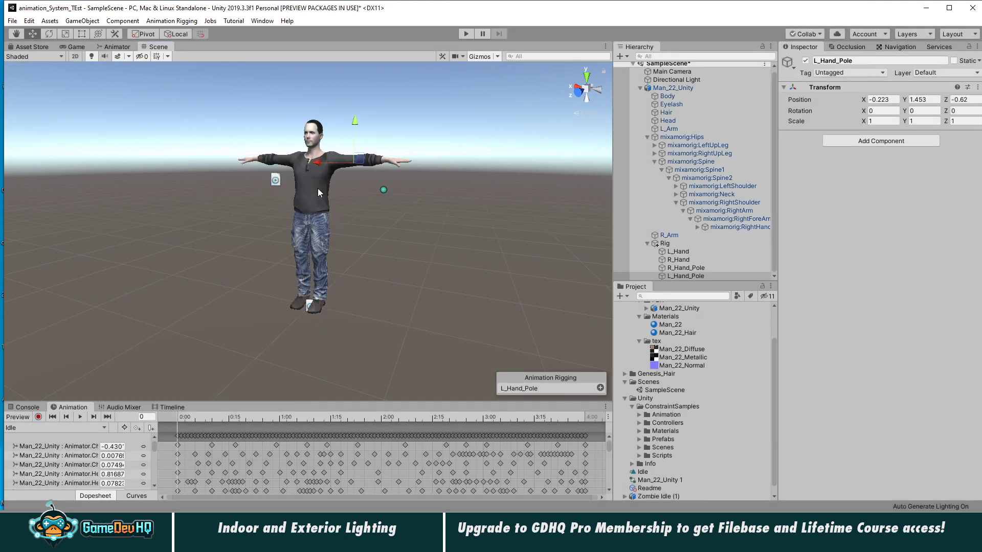
- Expand the Scenes folder under ConstraintSamples and look through its sample scenes, including ChainIK, Twist, Override and Damp
scroll(699, 451, down, 1)
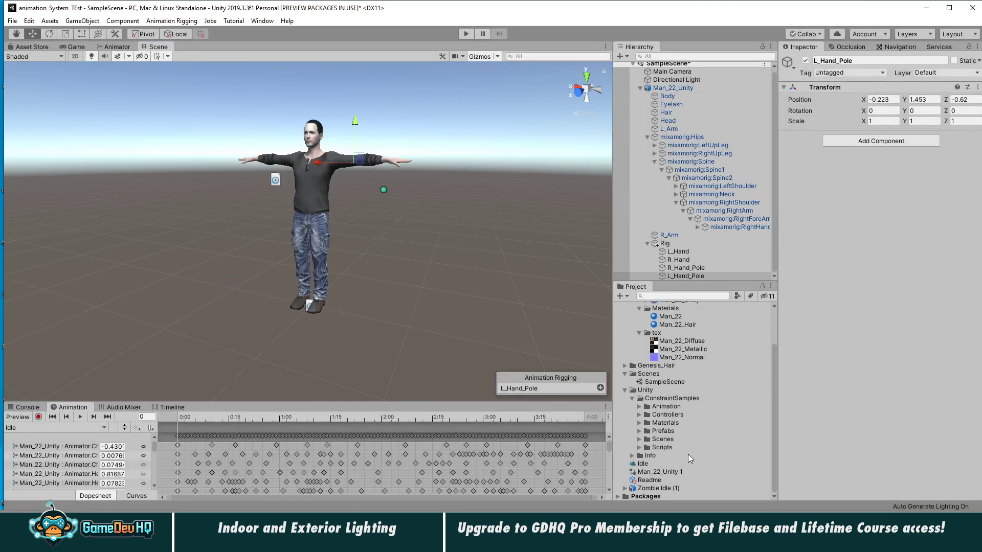
scroll(684, 429, up, 2)
scroll(692, 437, down, 2)
click(639, 440)
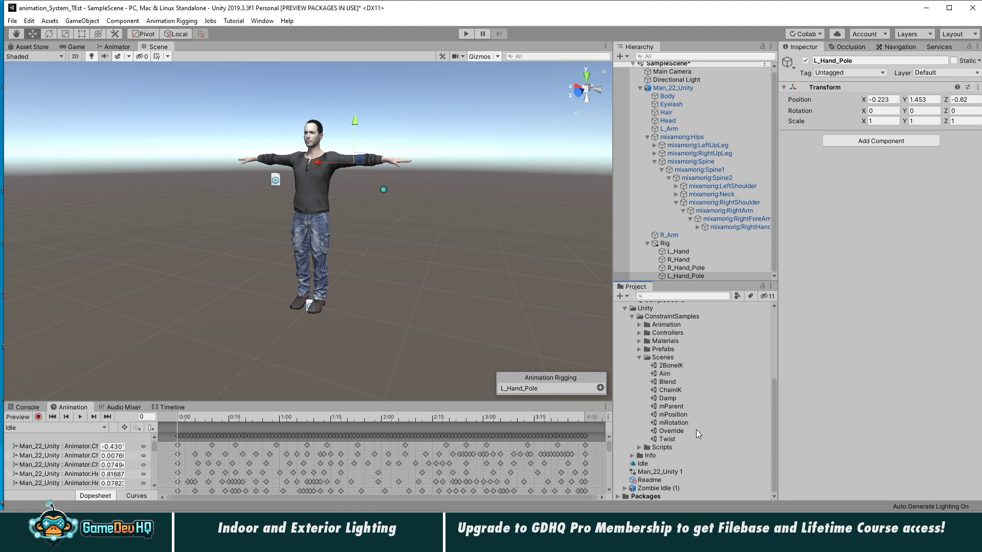
click(670, 391)
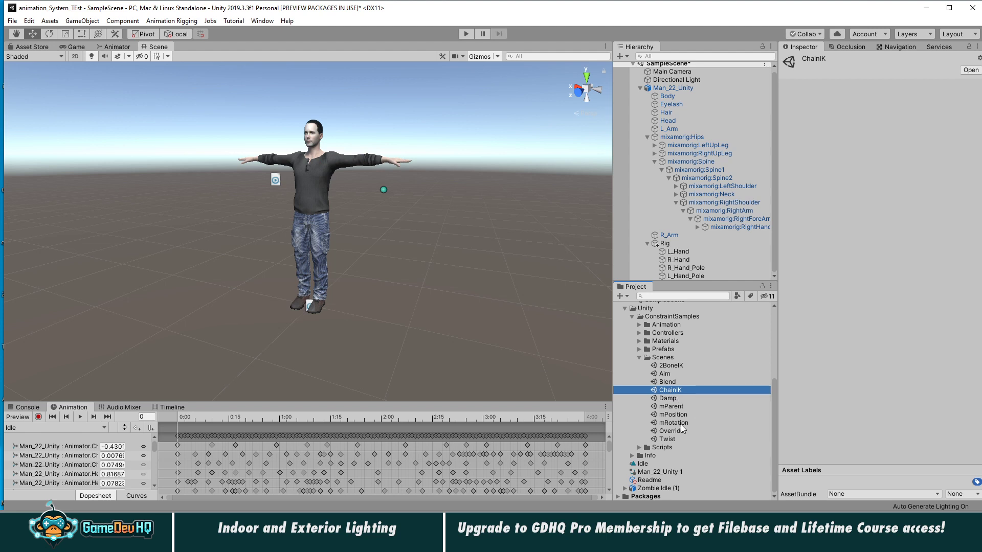
click(668, 439)
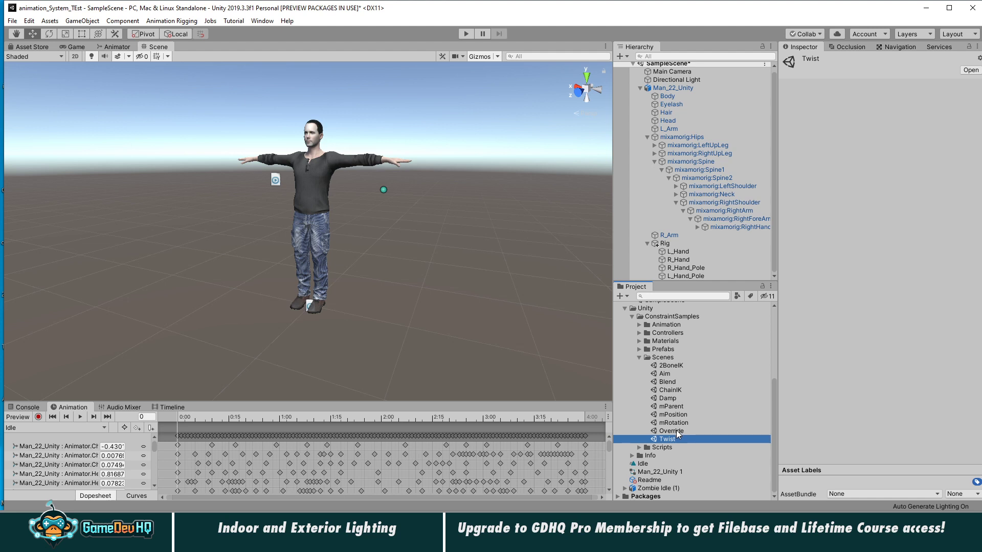
click(677, 432)
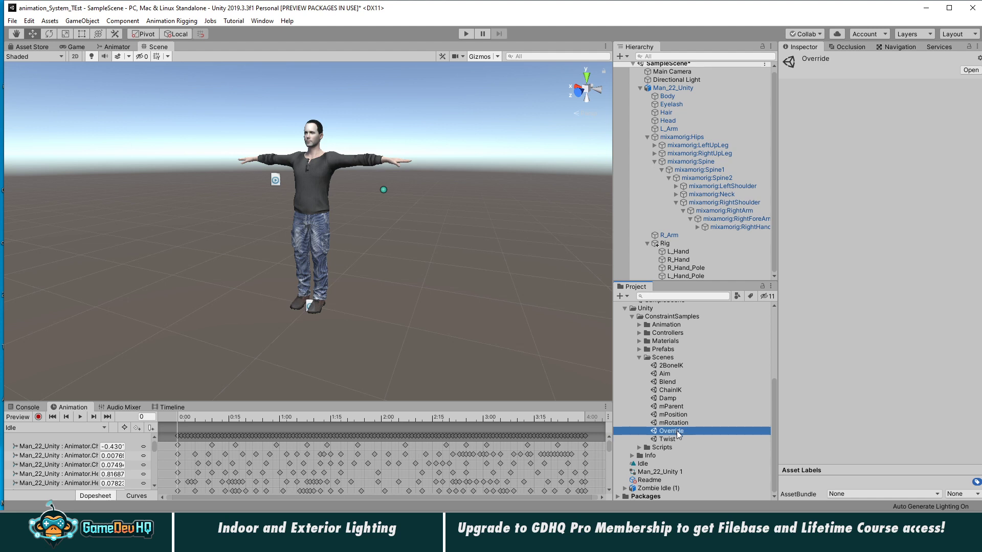
click(672, 391)
click(674, 398)
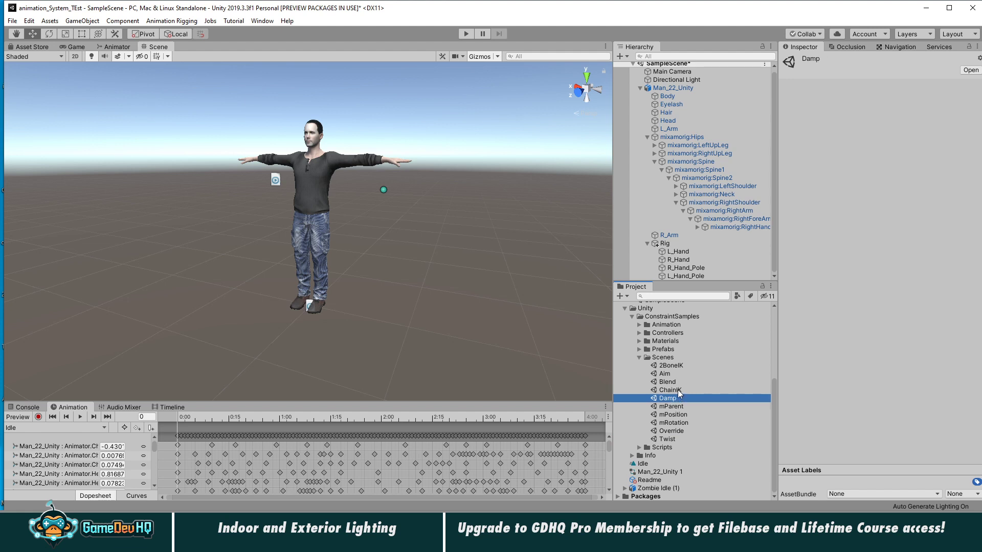
- Open the Aim sample scene and run it
double_click(667, 374)
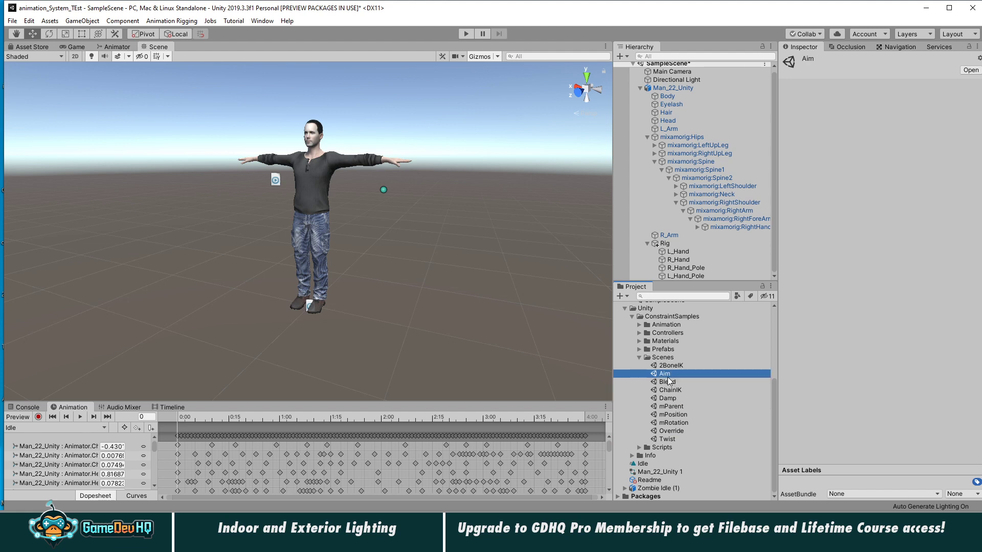
click(482, 284)
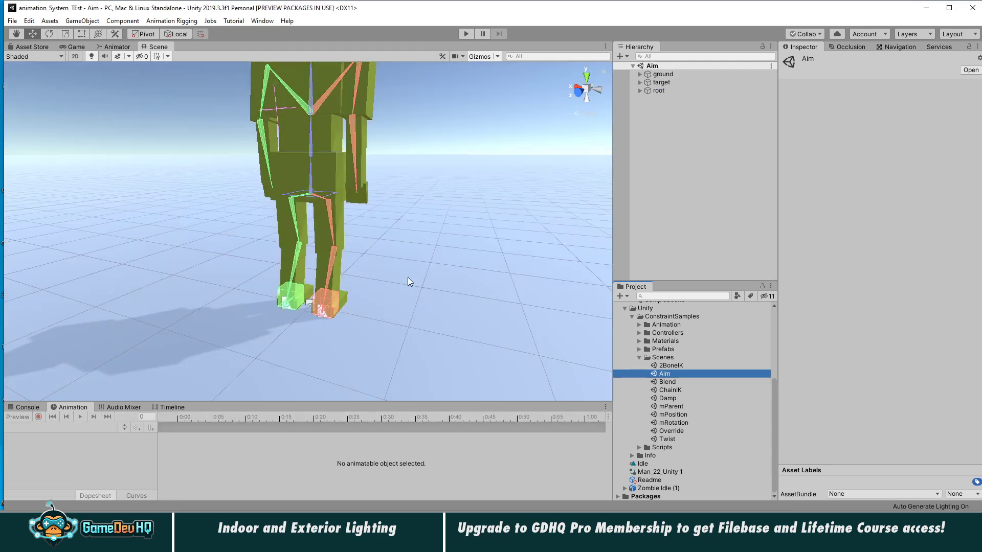
click(479, 36)
click(465, 34)
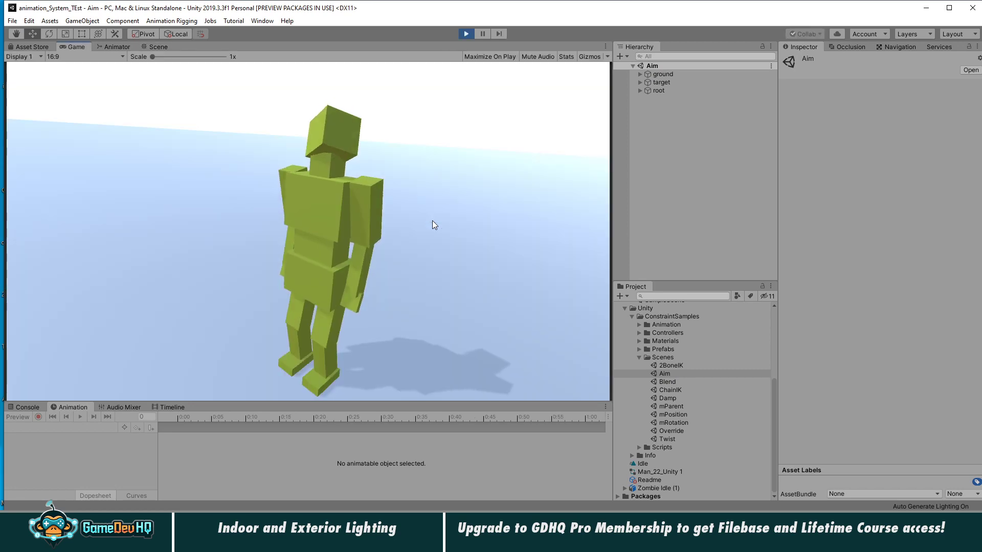
- Examine in the Scene view how the running Aim sample's figure follows its target from several angles
click(158, 47)
alt+drag(331, 204, 527, 199)
scroll(278, 192, down, 5)
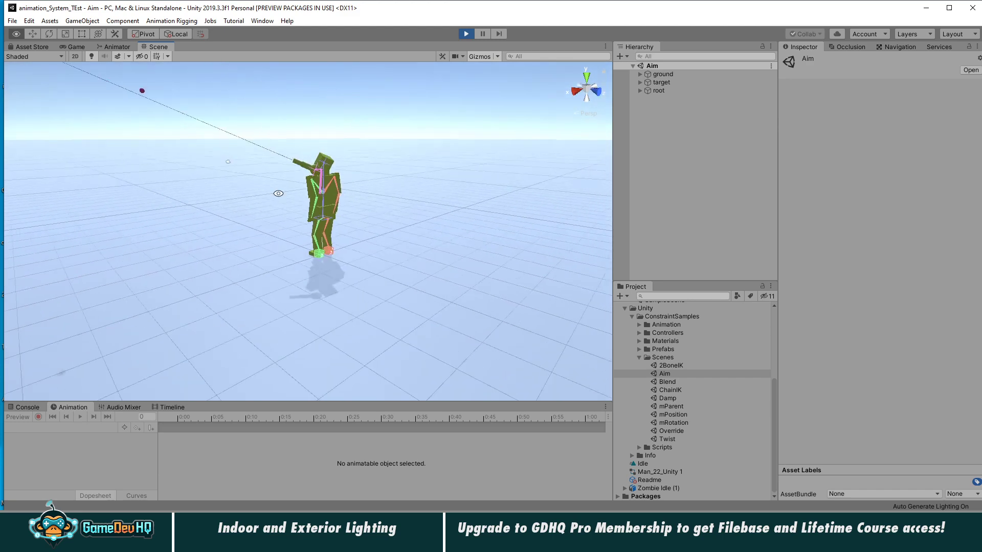
alt+drag(278, 193, 548, 256)
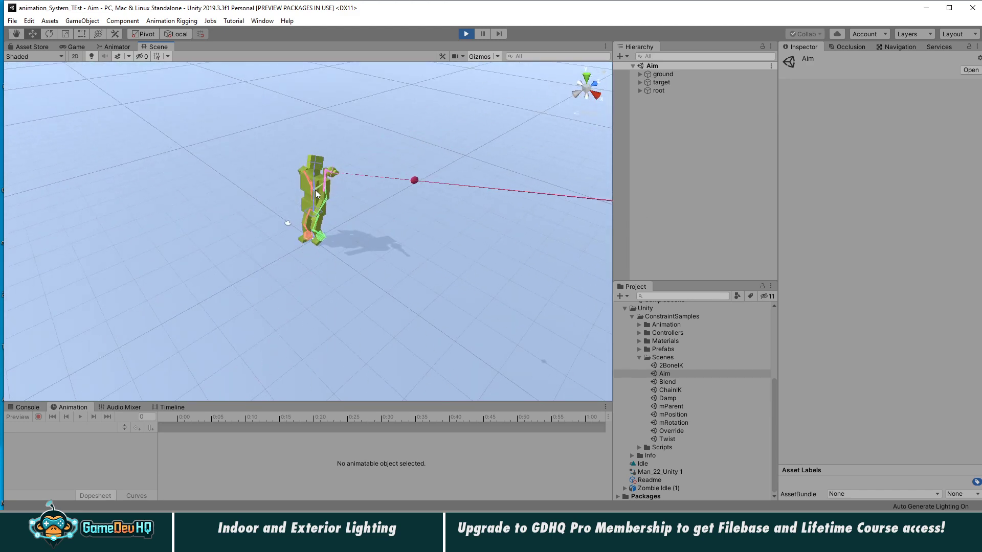